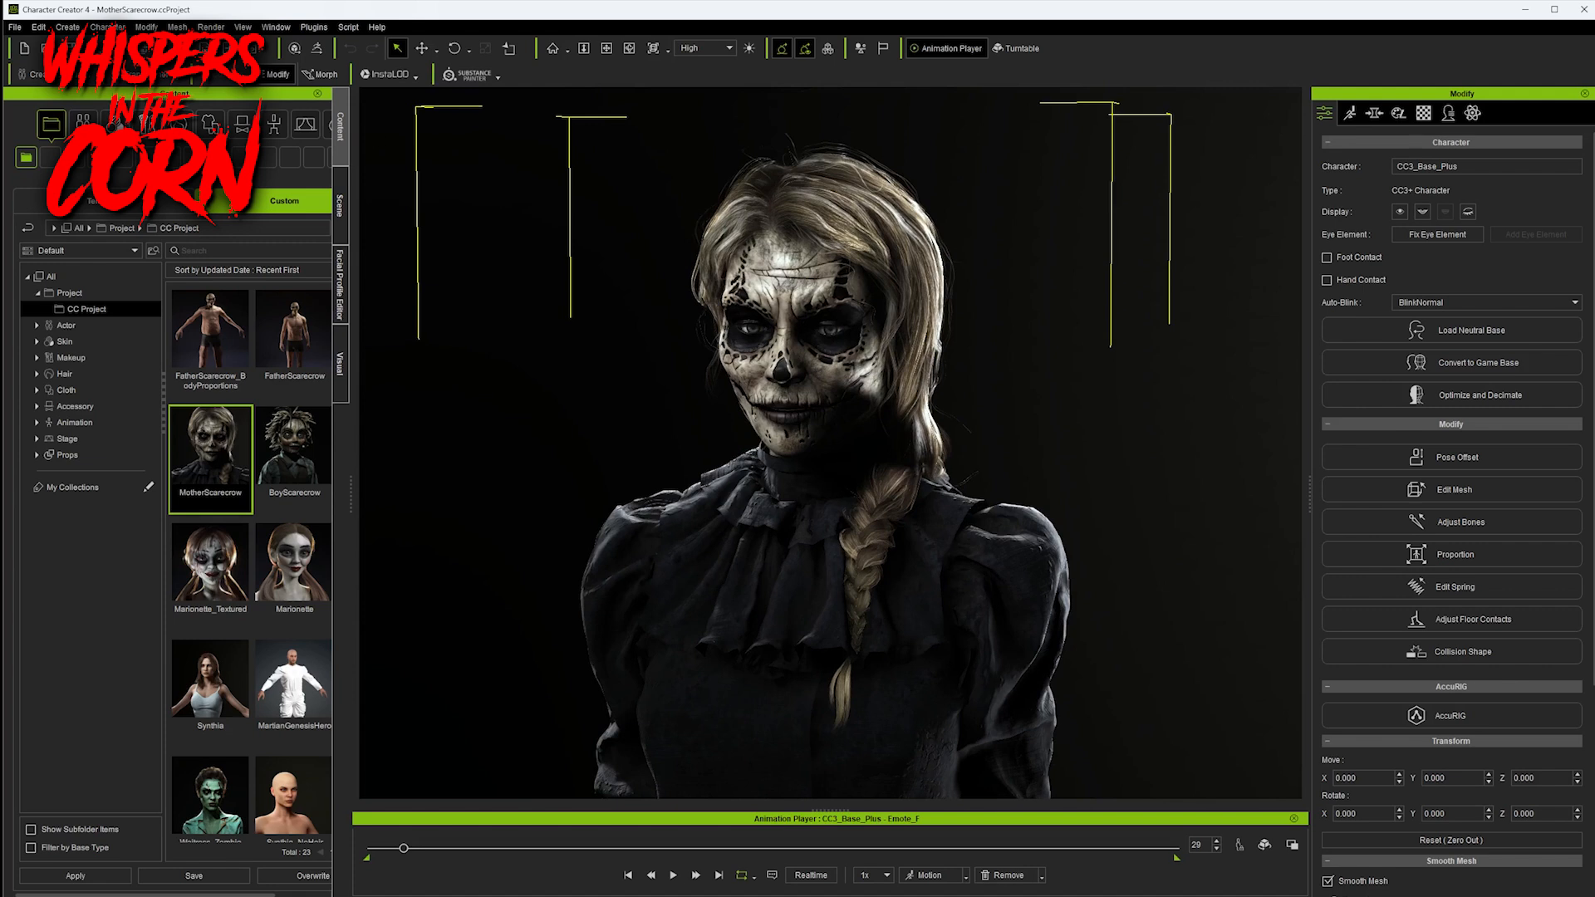
- Examine the scarecrow mother's face and upper body across Character Creator, ZBrush and Substance 3D Painter
right_drag(833, 495, 973, 170)
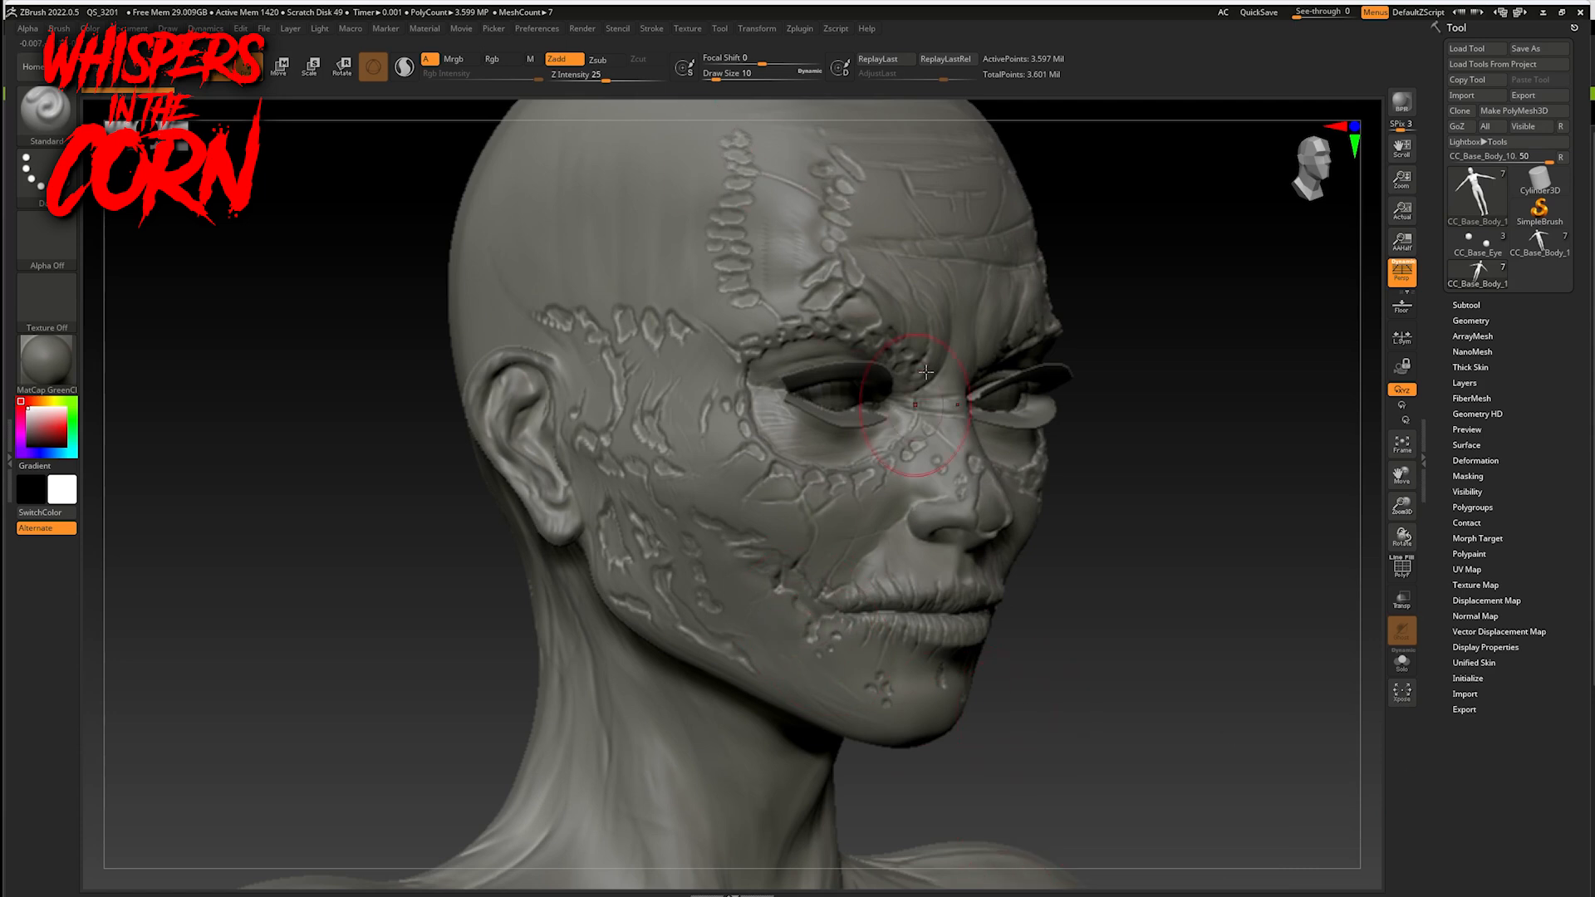
mouse_move(1122, 639)
mouse_down()
mouse_move(1093, 665)
mouse_move(772, 504)
mouse_up()
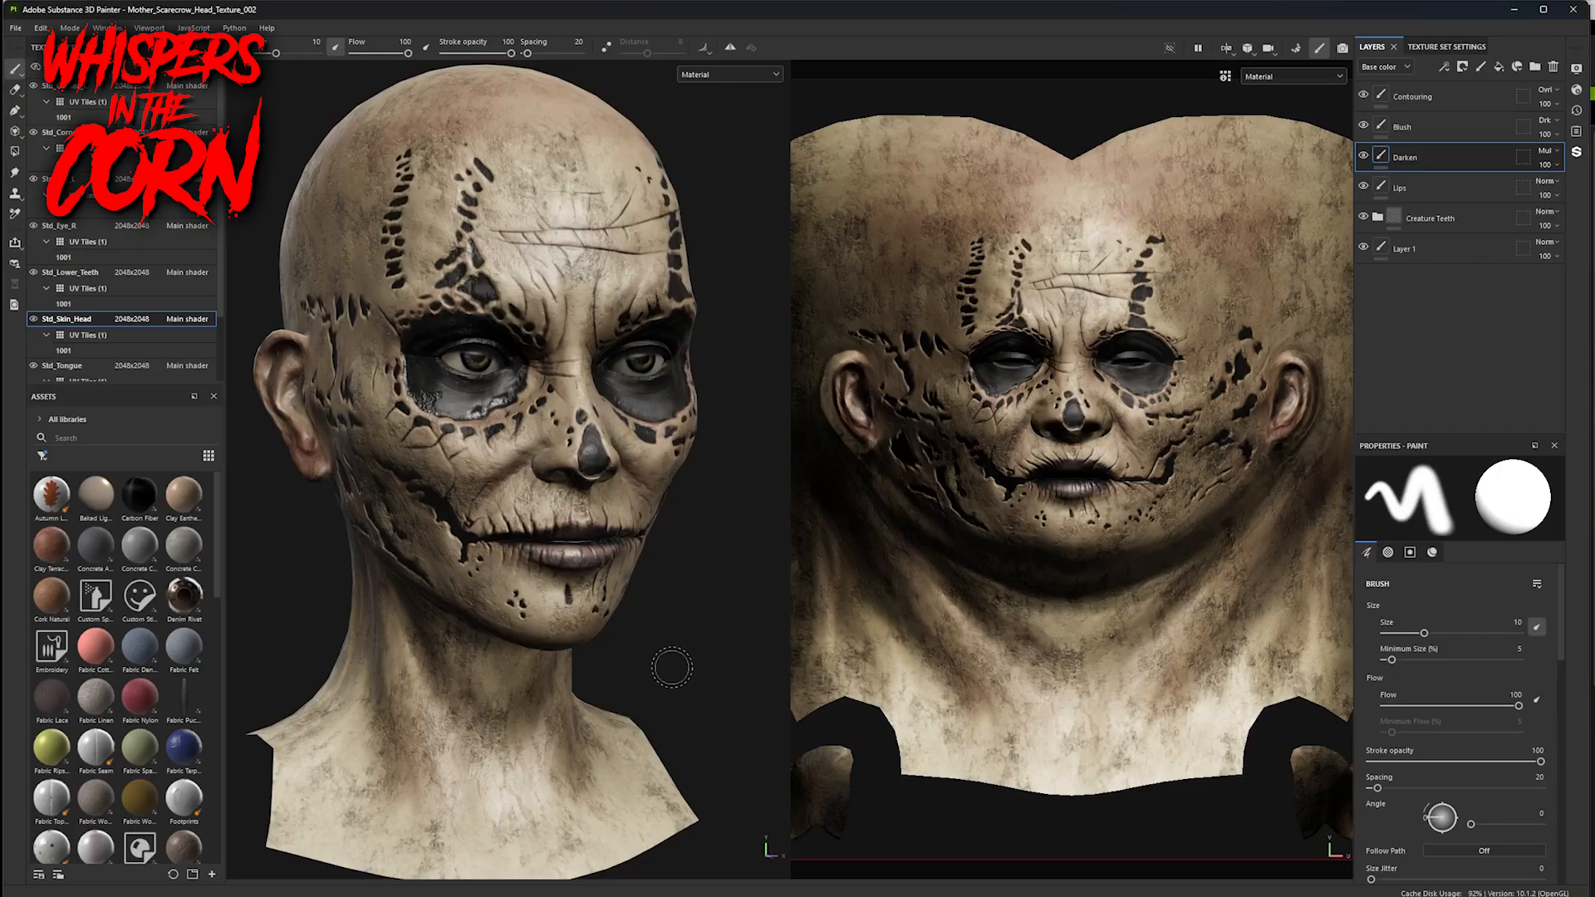
mouse_move(671, 668)
alt+mouse_down()
mouse_move(701, 663)
mouse_move(597, 664)
mouse_move(689, 662)
alt+mouse_up()
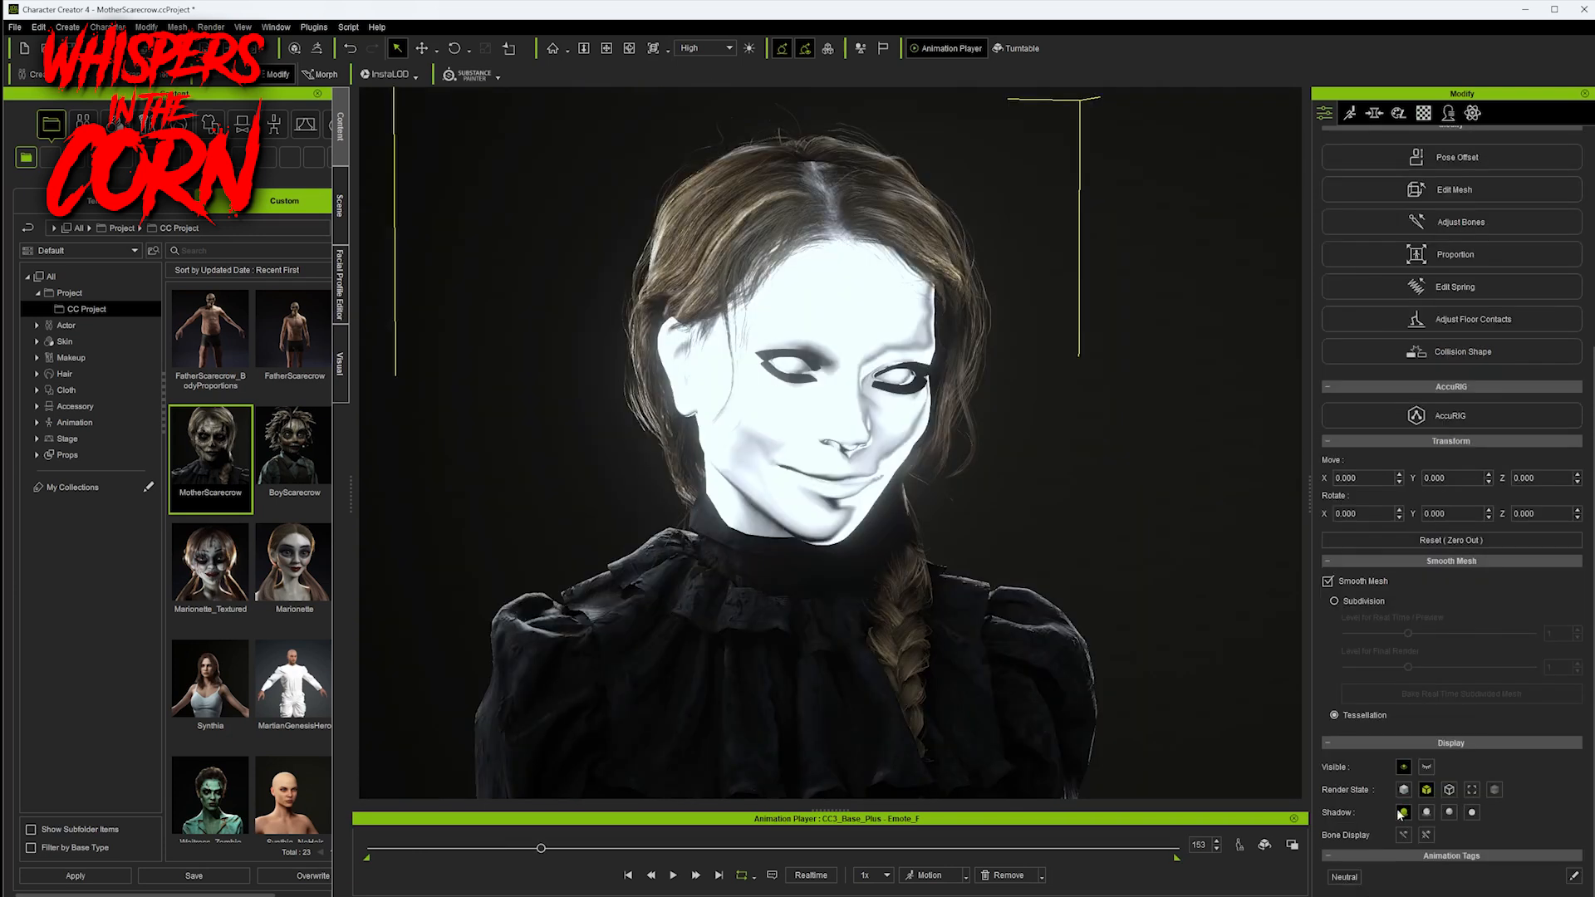
right_drag(867, 638, 747, 644)
middle_drag(757, 693, 729, 542)
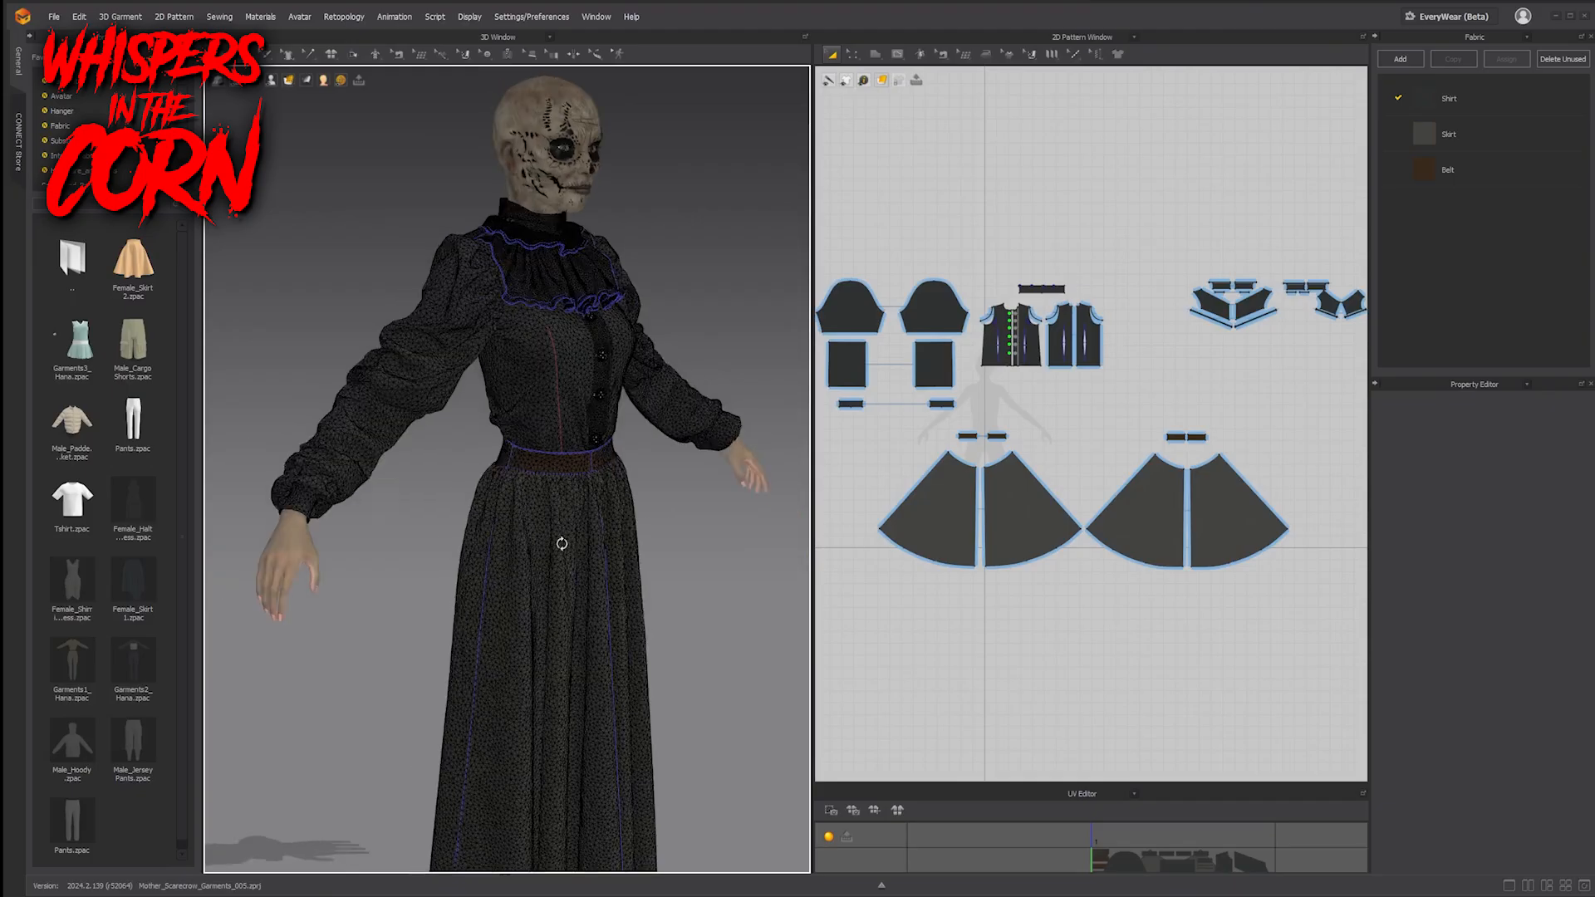
- Switch to Marvelous Designer and examine the dress's ruffled collar, sleeves, belt and skirt on the avatar
mouse_move(582, 540)
right_down()
mouse_move(650, 547)
mouse_move(653, 518)
mouse_move(542, 523)
mouse_move(545, 508)
right_up()
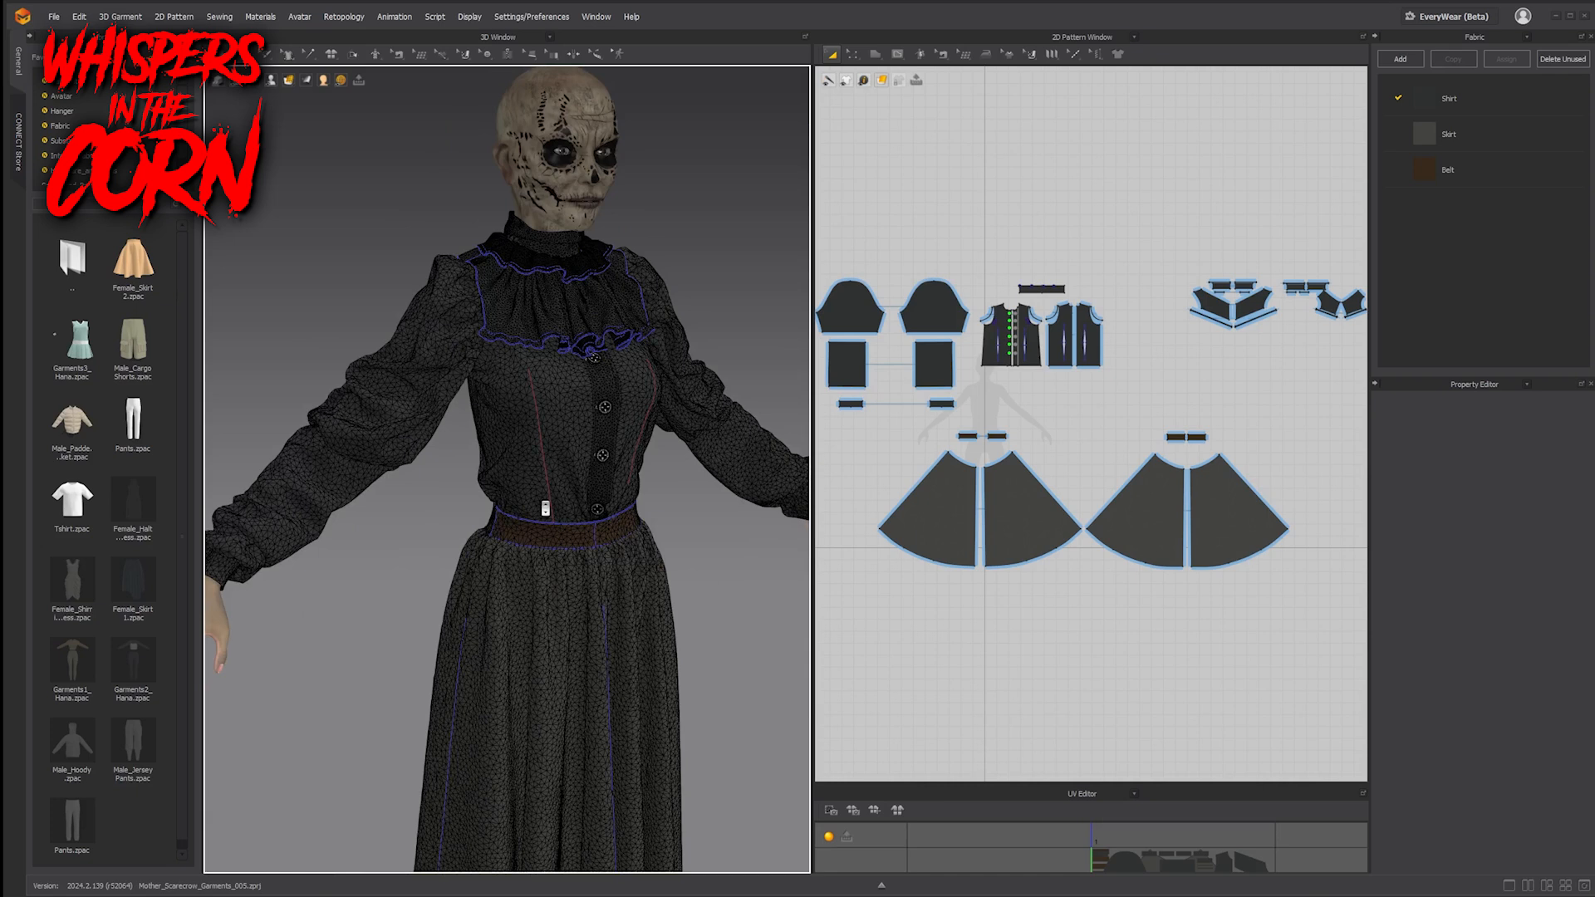
scroll(545, 508, up, 3)
middle_drag(548, 506, 537, 577)
click(611, 359)
right_drag(538, 576, 378, 313)
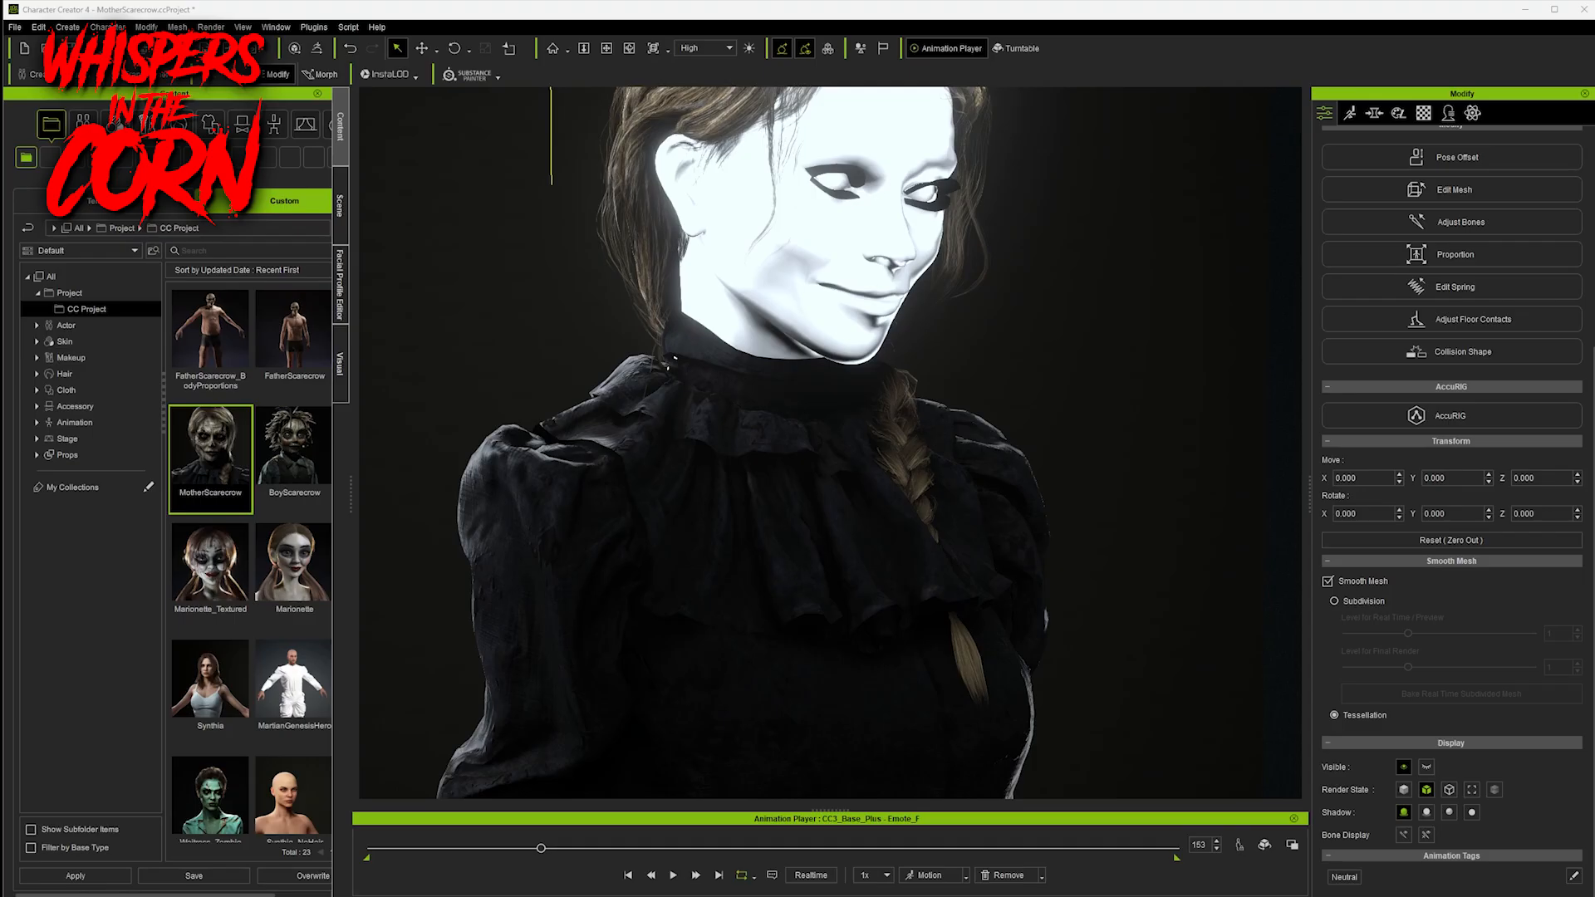
- Switch to Character Creator and set the character's render state to its normal, fully textured display
right_drag(915, 400, 854, 371)
middle_drag(854, 371, 905, 545)
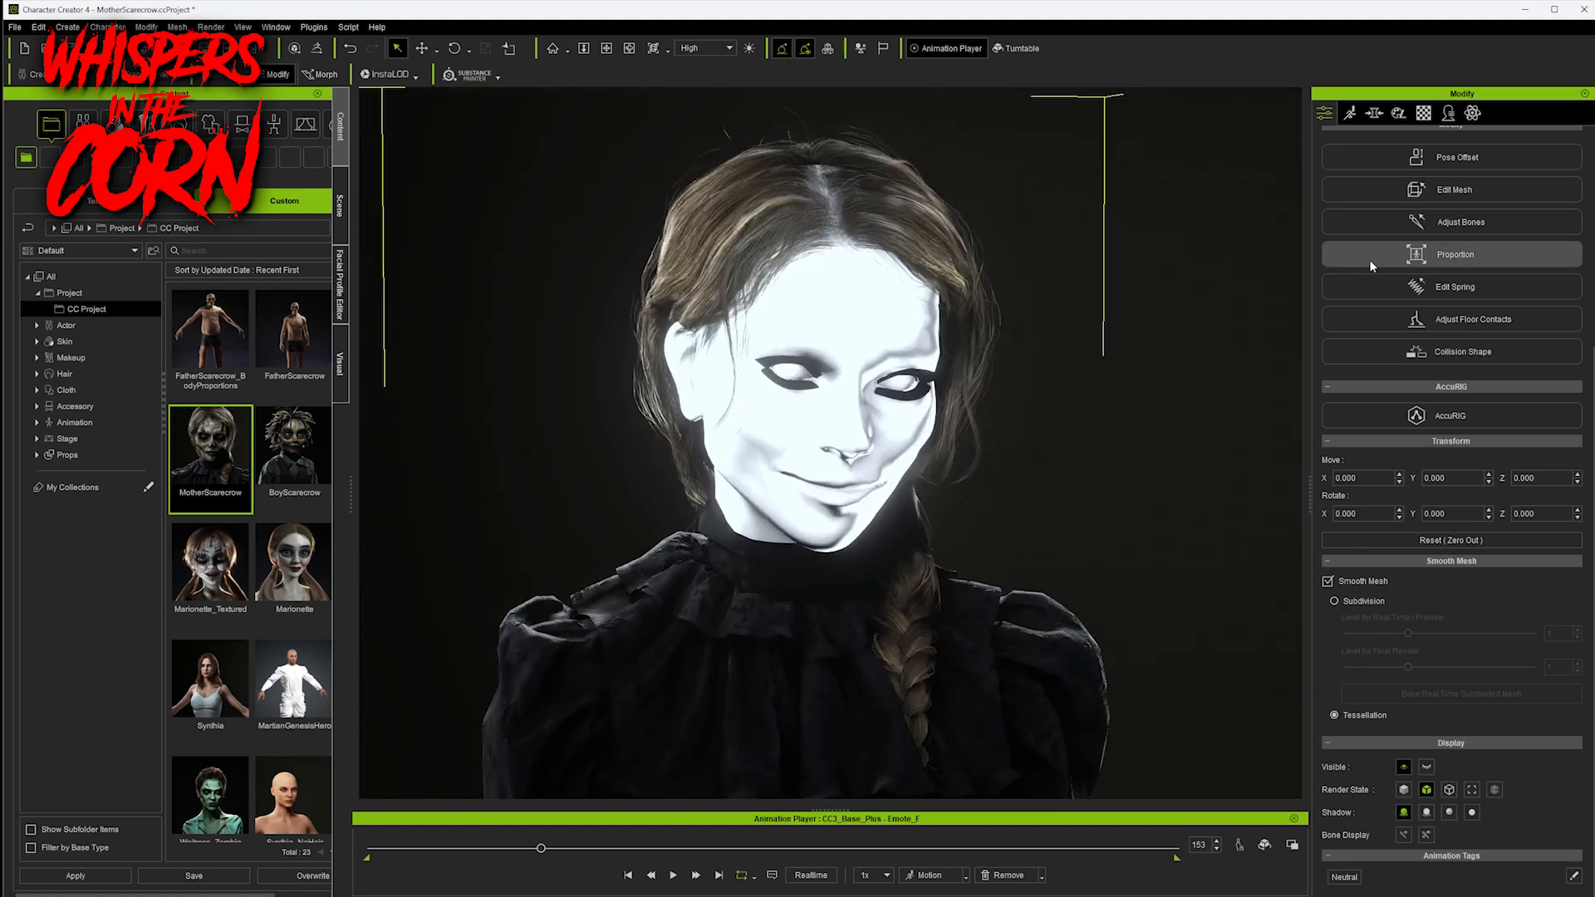
scroll(1388, 251, up, 5)
scroll(1382, 642, down, 5)
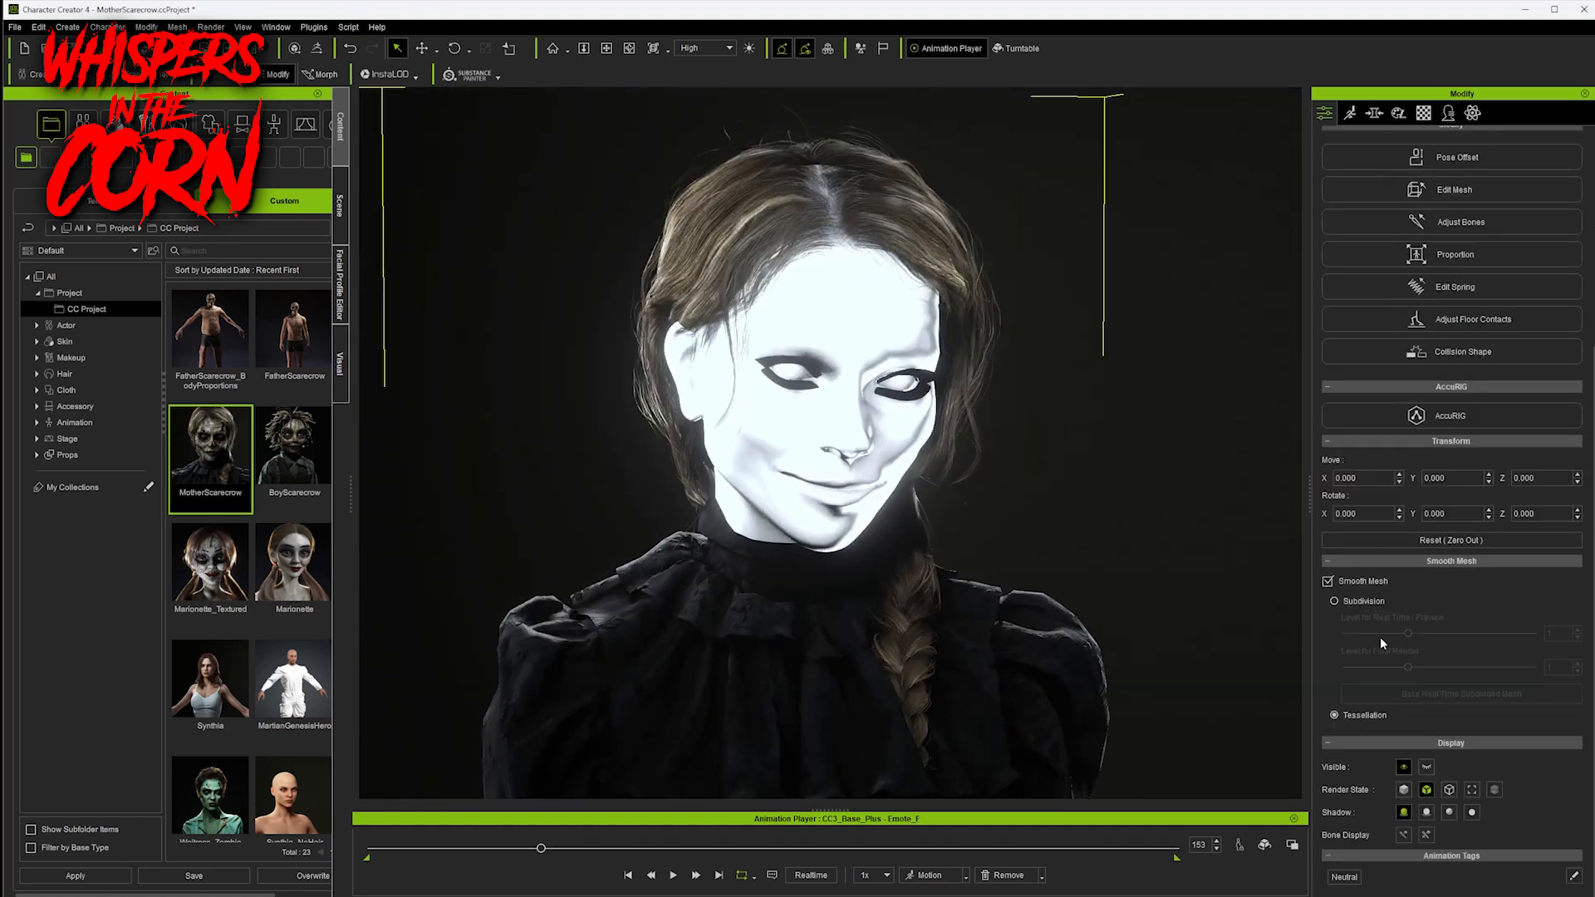
click(1406, 794)
scroll(833, 645, down, 6)
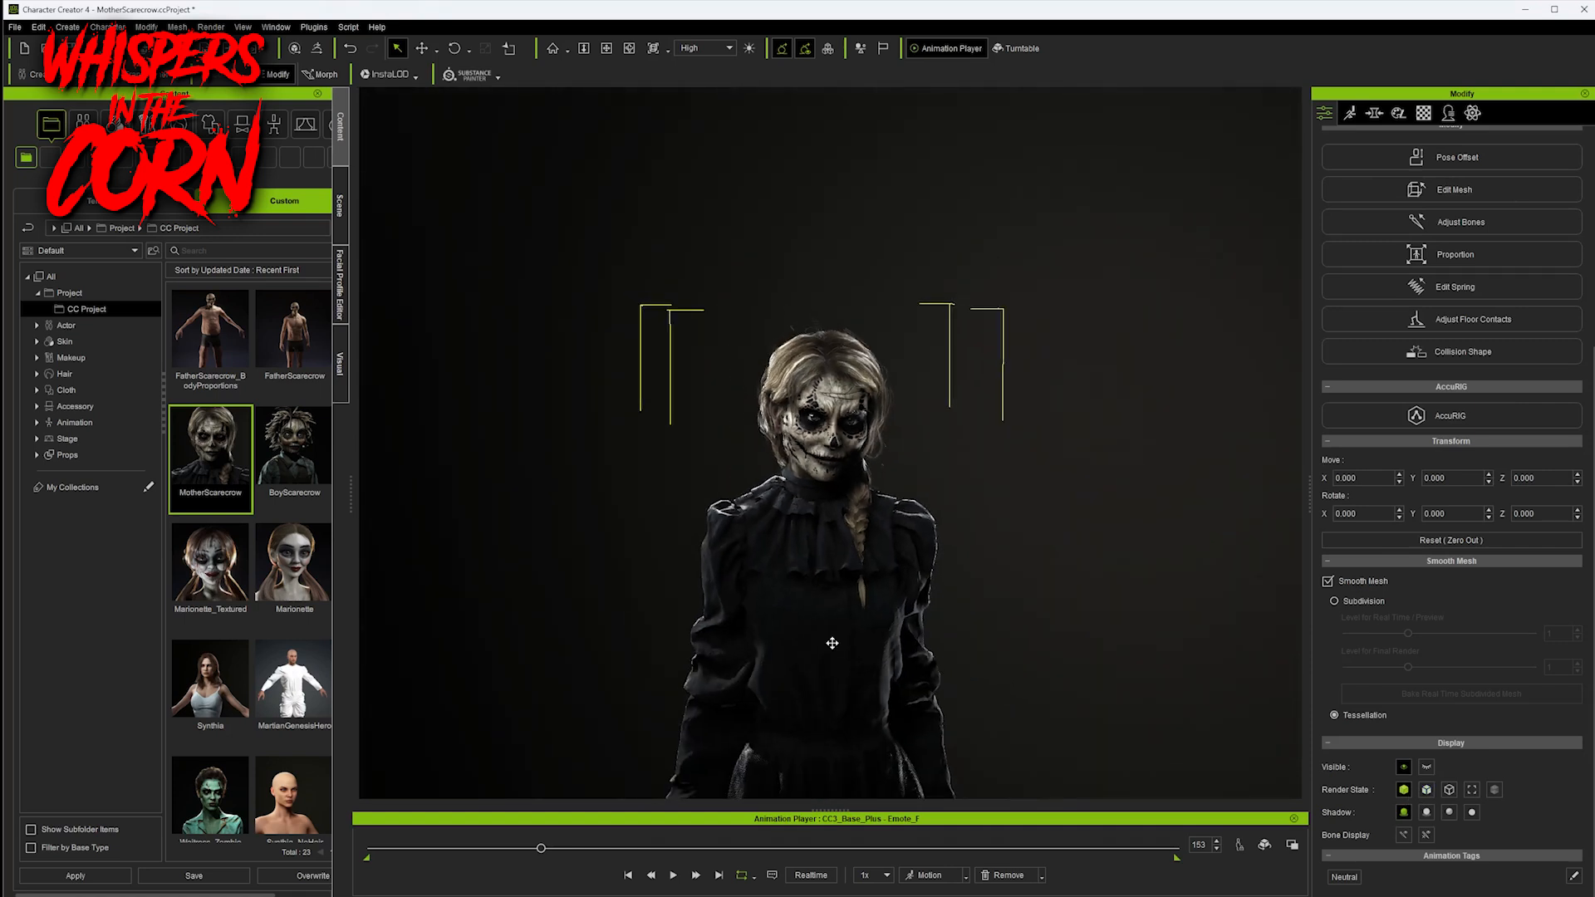
- Examine the textured character from a full-body view to a close-up of her face, hair and costume
middle_drag(834, 645, 809, 412)
right_drag(808, 413, 840, 374)
scroll(855, 531, down, 4)
right_drag(859, 545, 798, 332)
middle_drag(797, 333, 790, 533)
scroll(790, 534, up, 4)
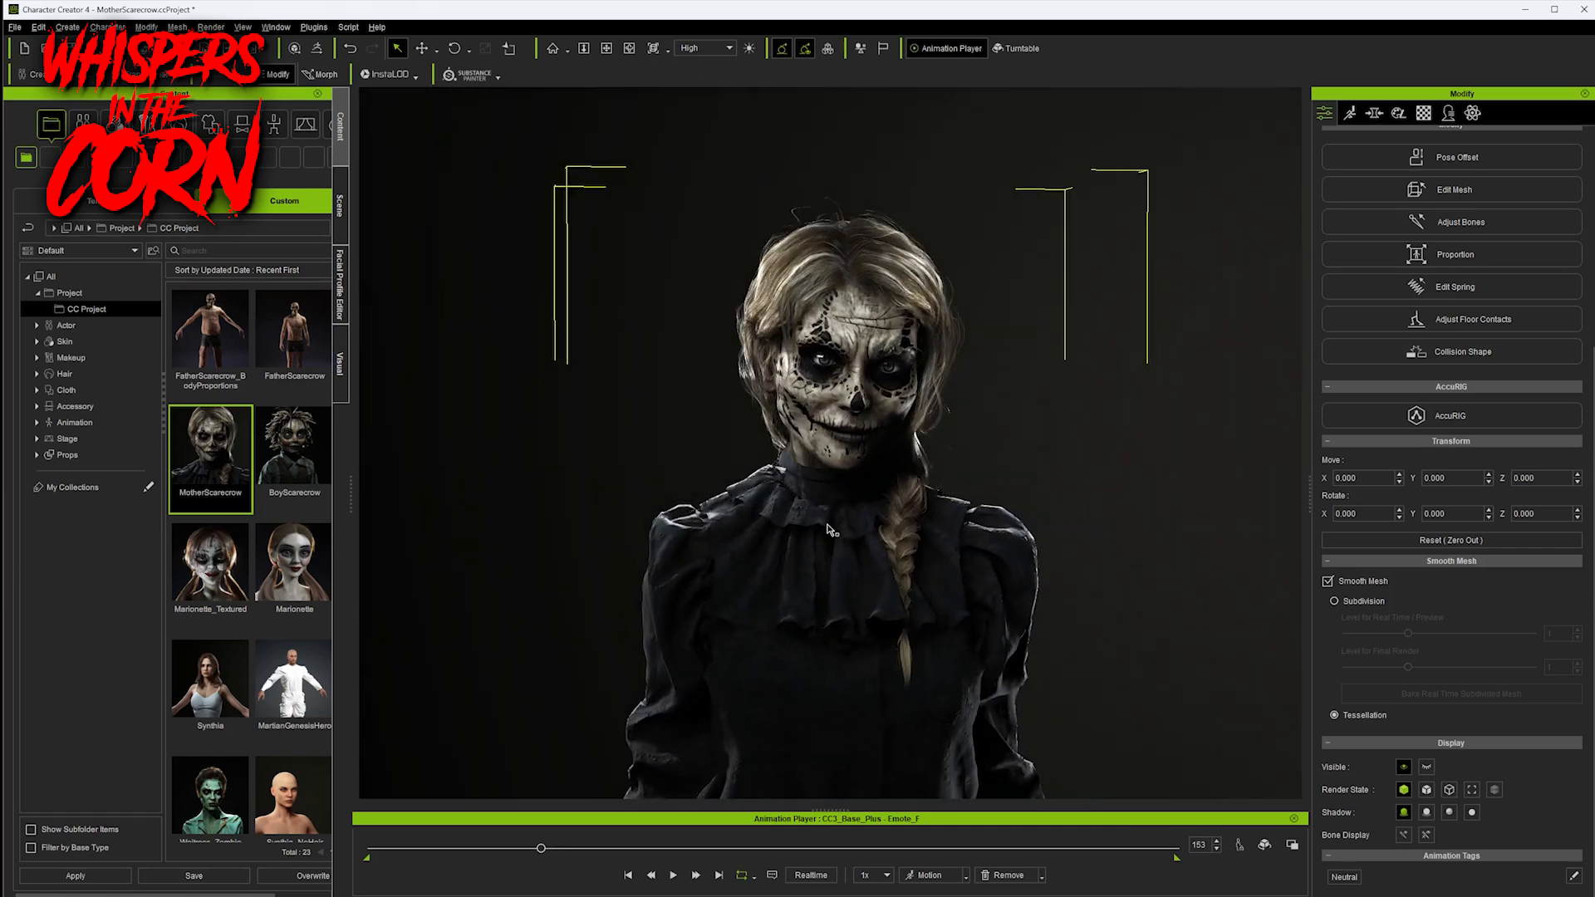
scroll(808, 449, up, 5)
scroll(809, 449, up, 2)
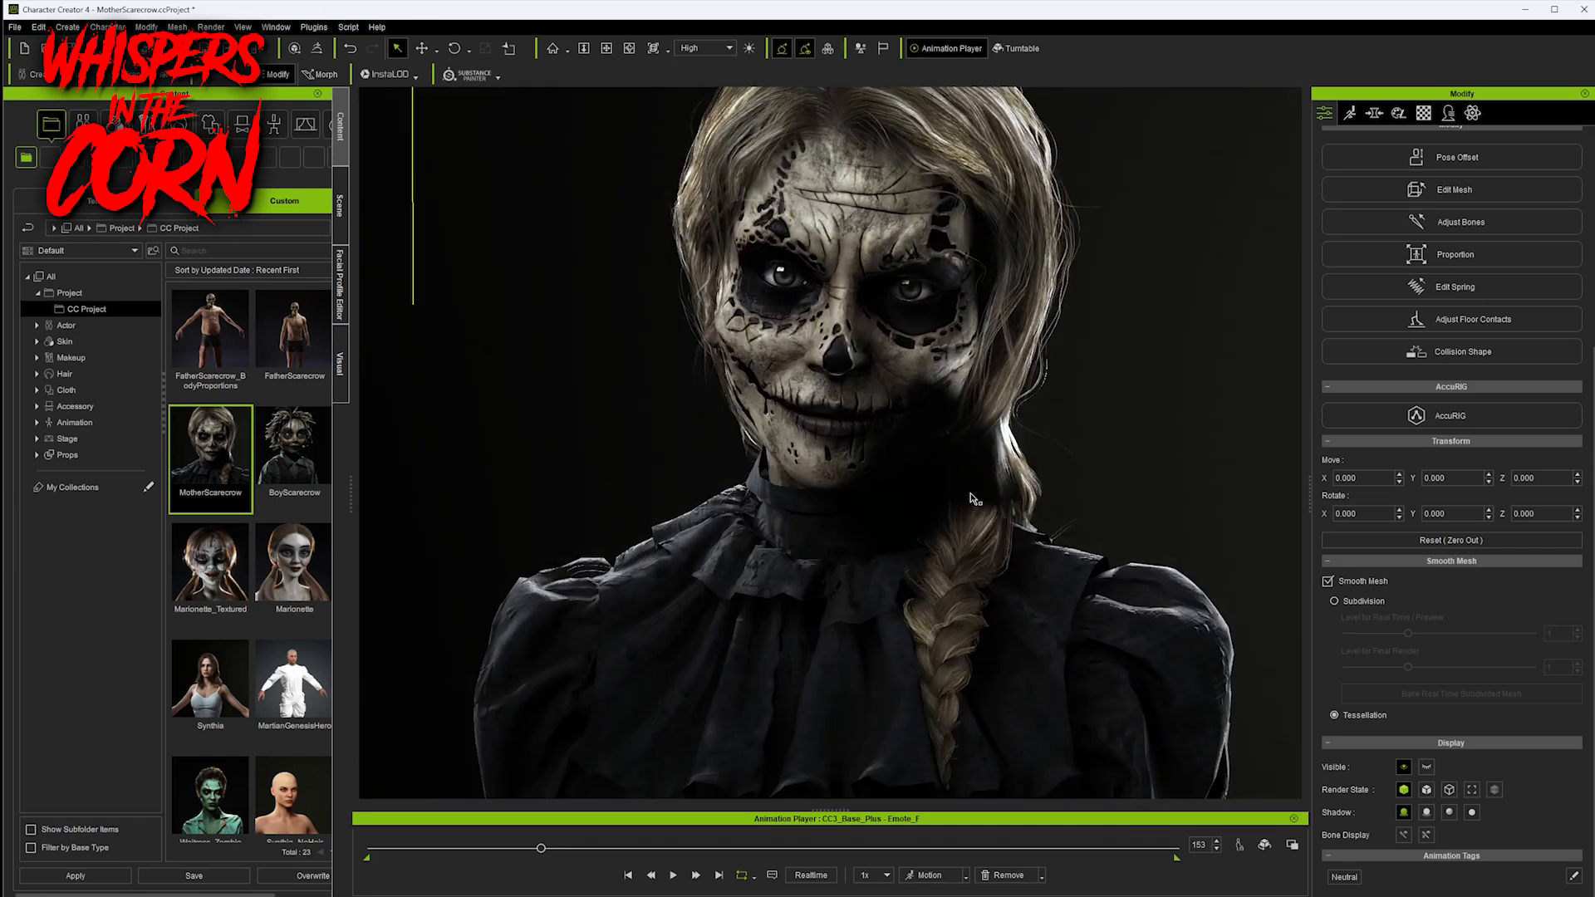
scroll(974, 498, down, 5)
- Preview the current emote animation, stop it and apply the female Walk_F motion to the character
key(space)
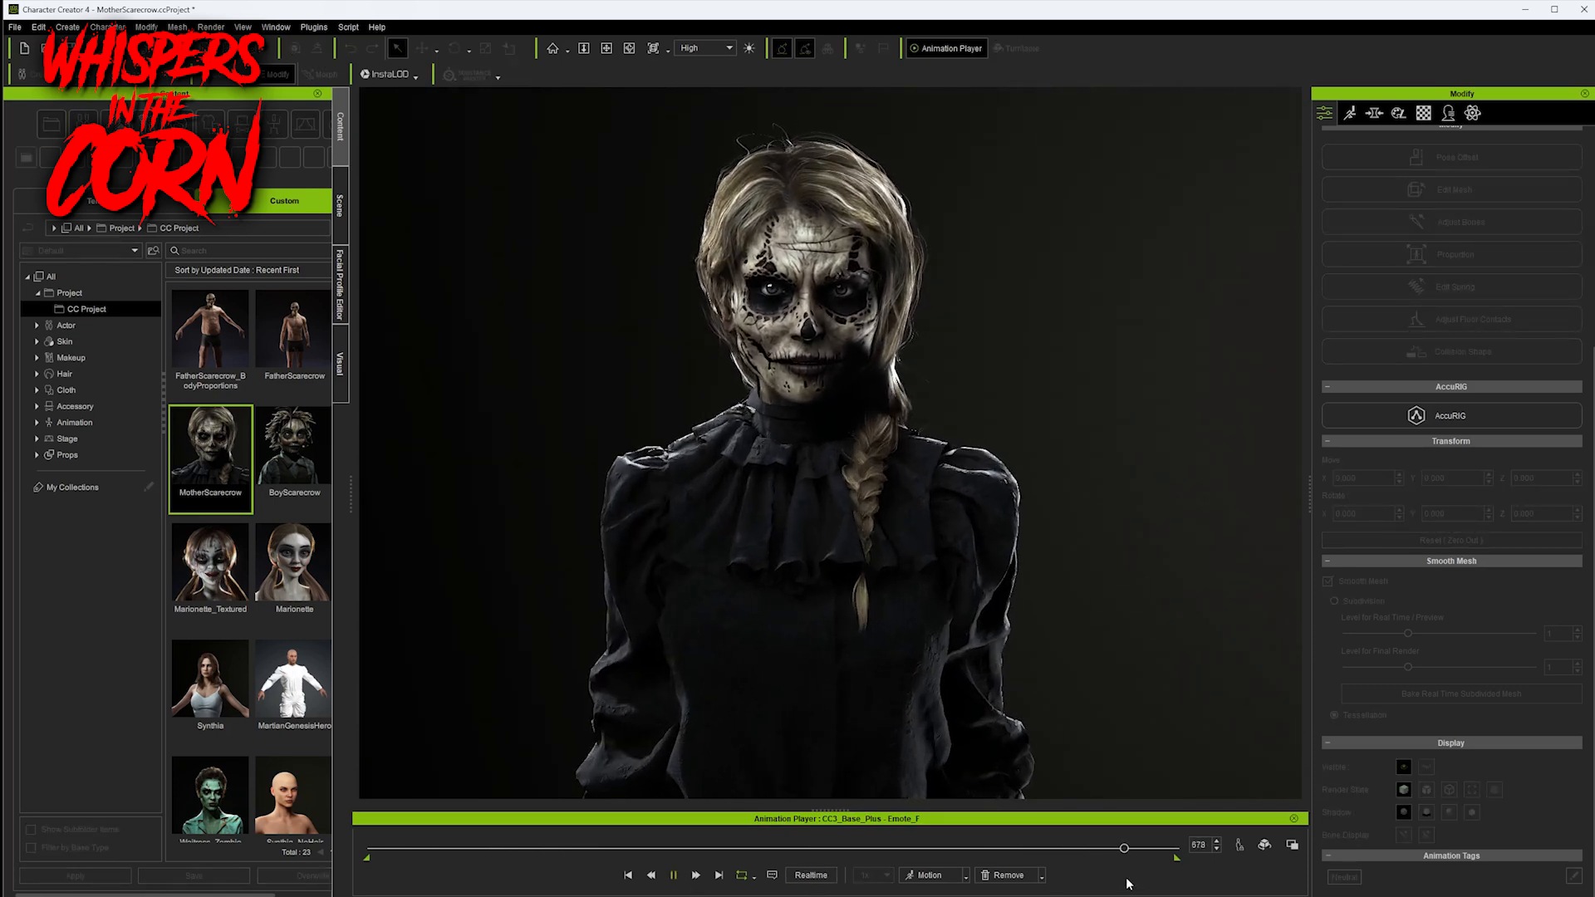
click(673, 874)
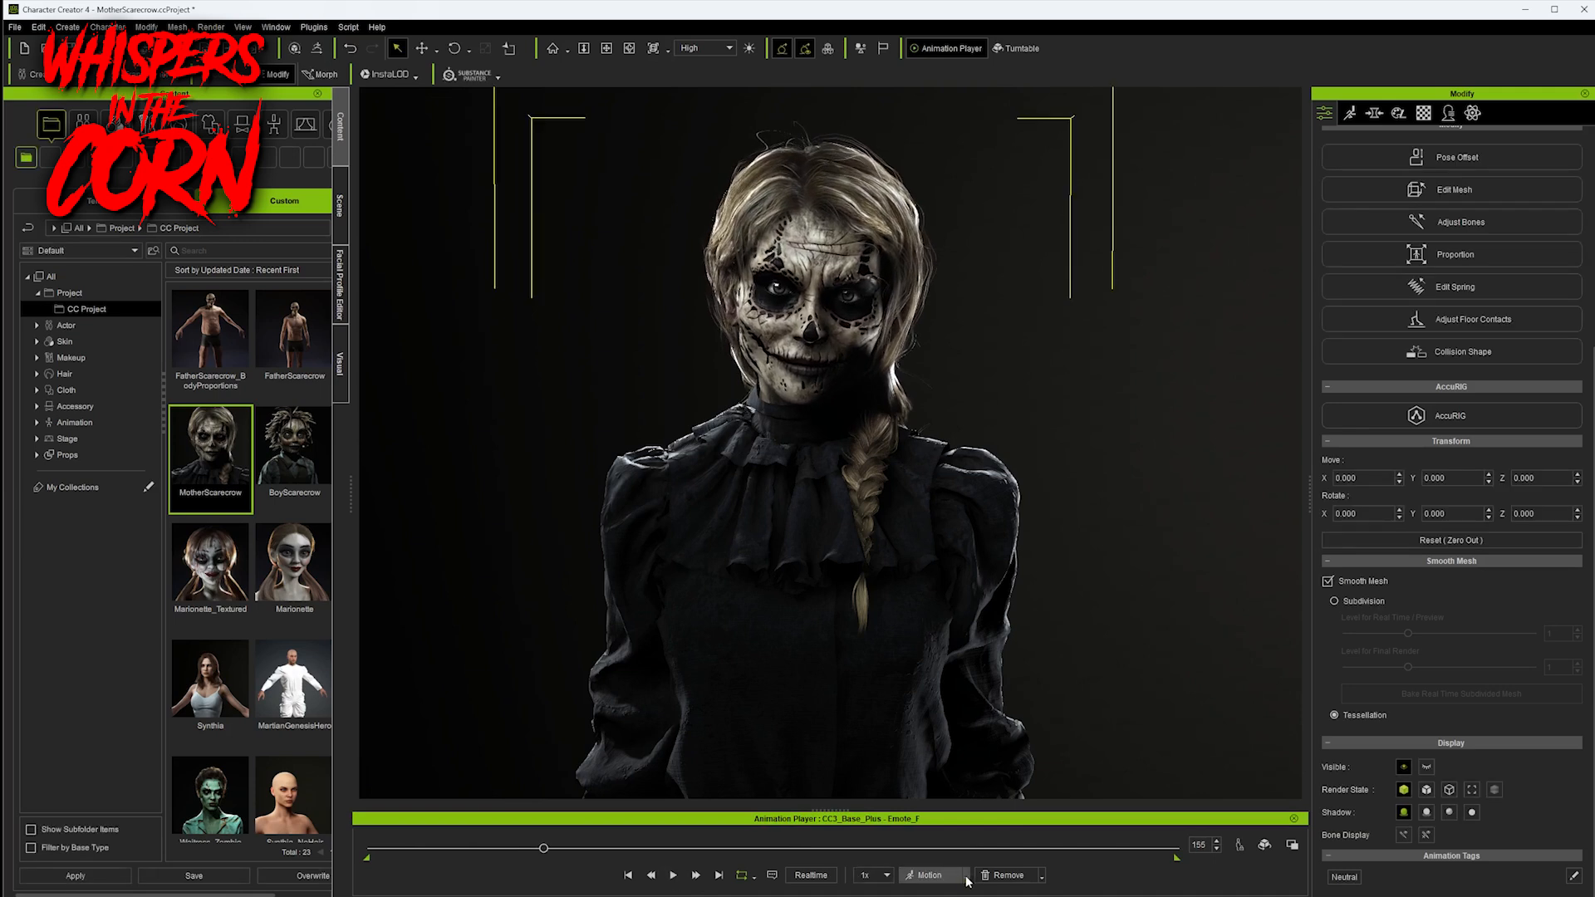
click(929, 875)
mouse_move(995, 648)
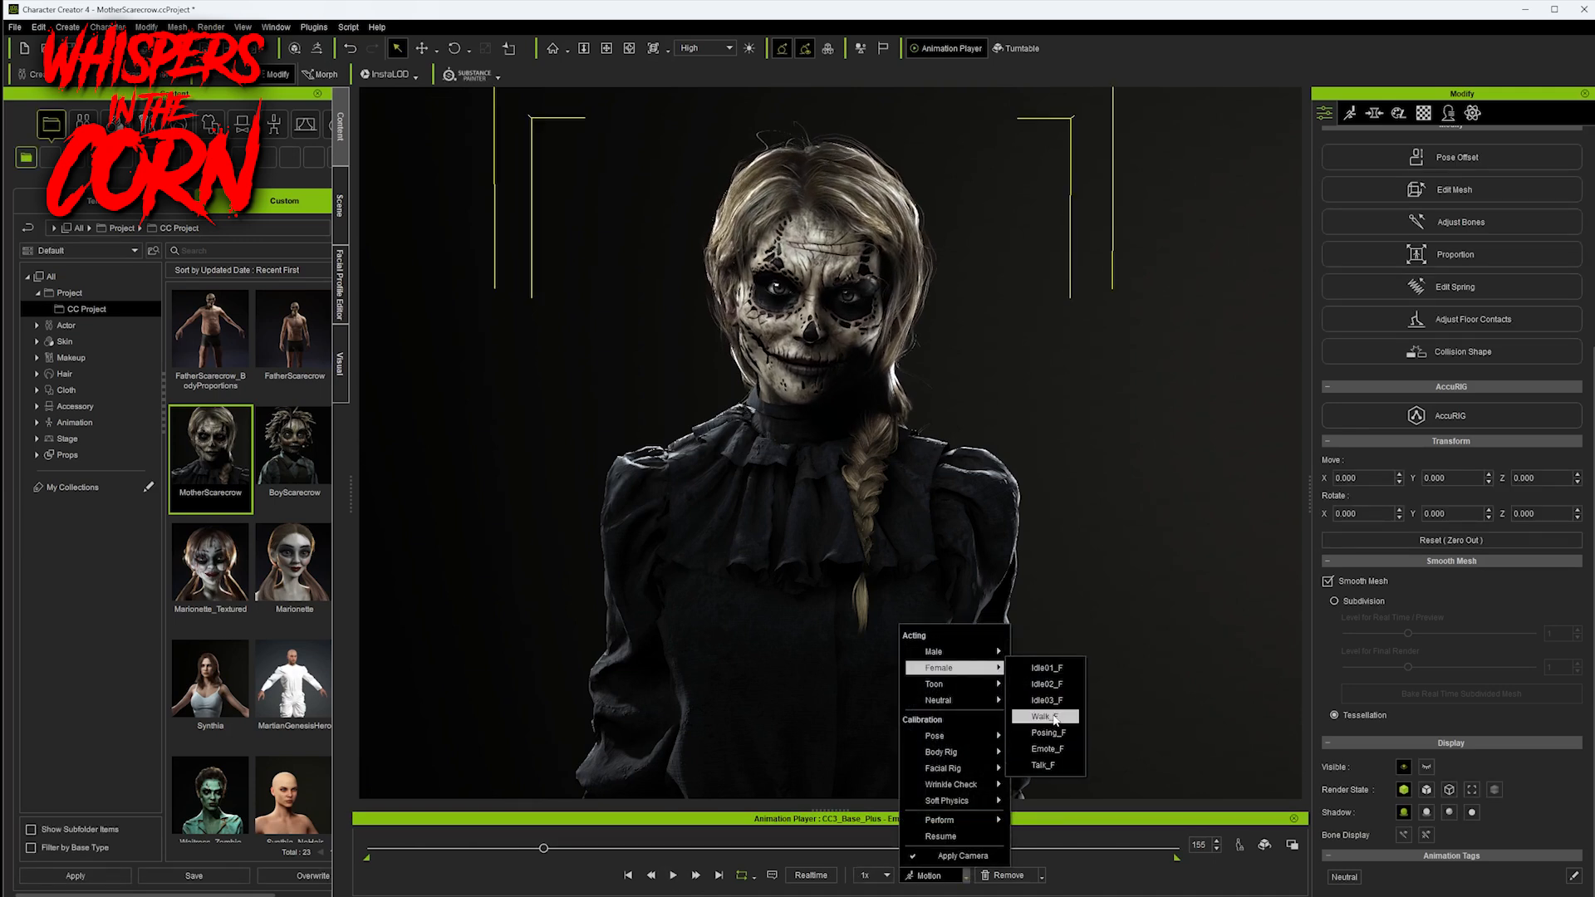
click(1051, 718)
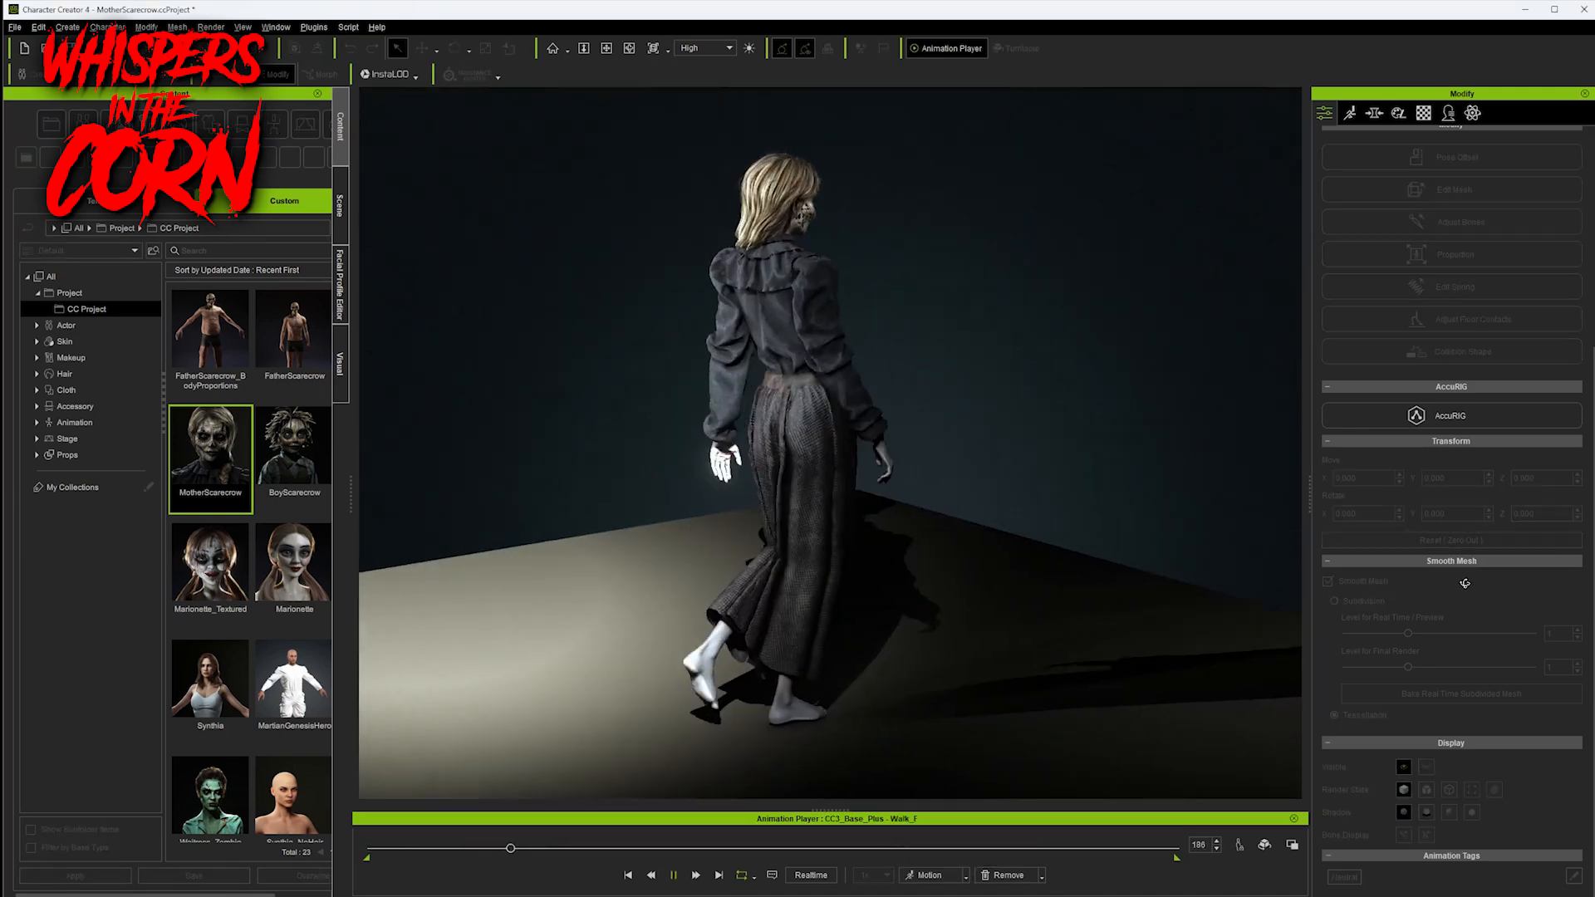
- Examine the walking character from the front, from full body up to the face and blouse
right_drag(1337, 587, 667, 537)
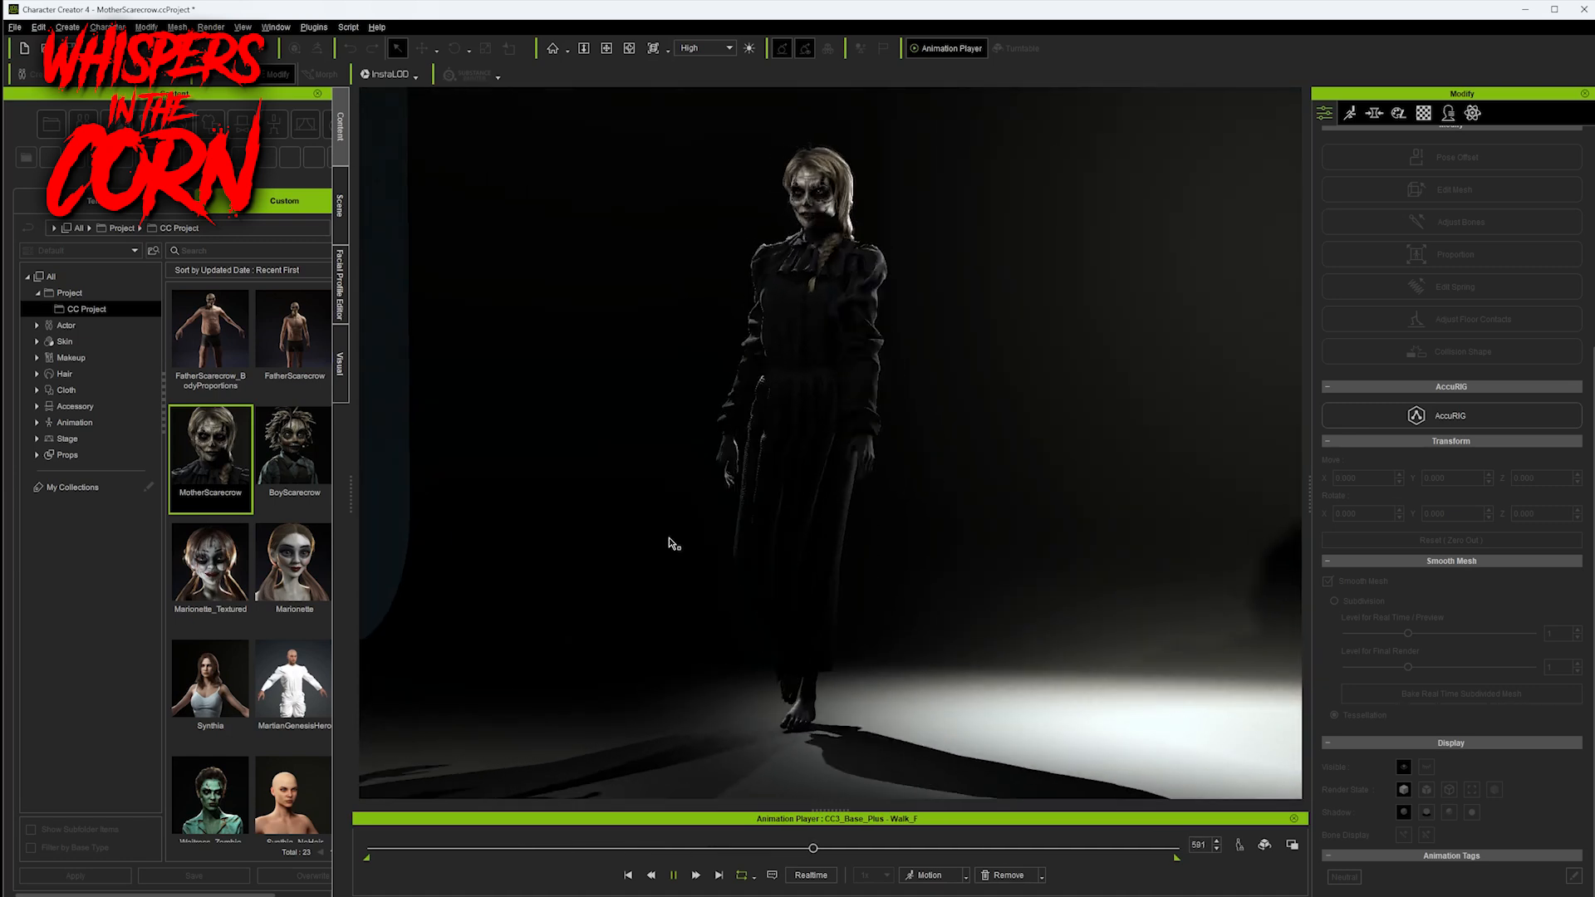
right_drag(658, 509, 666, 460)
scroll(599, 386, up, 3)
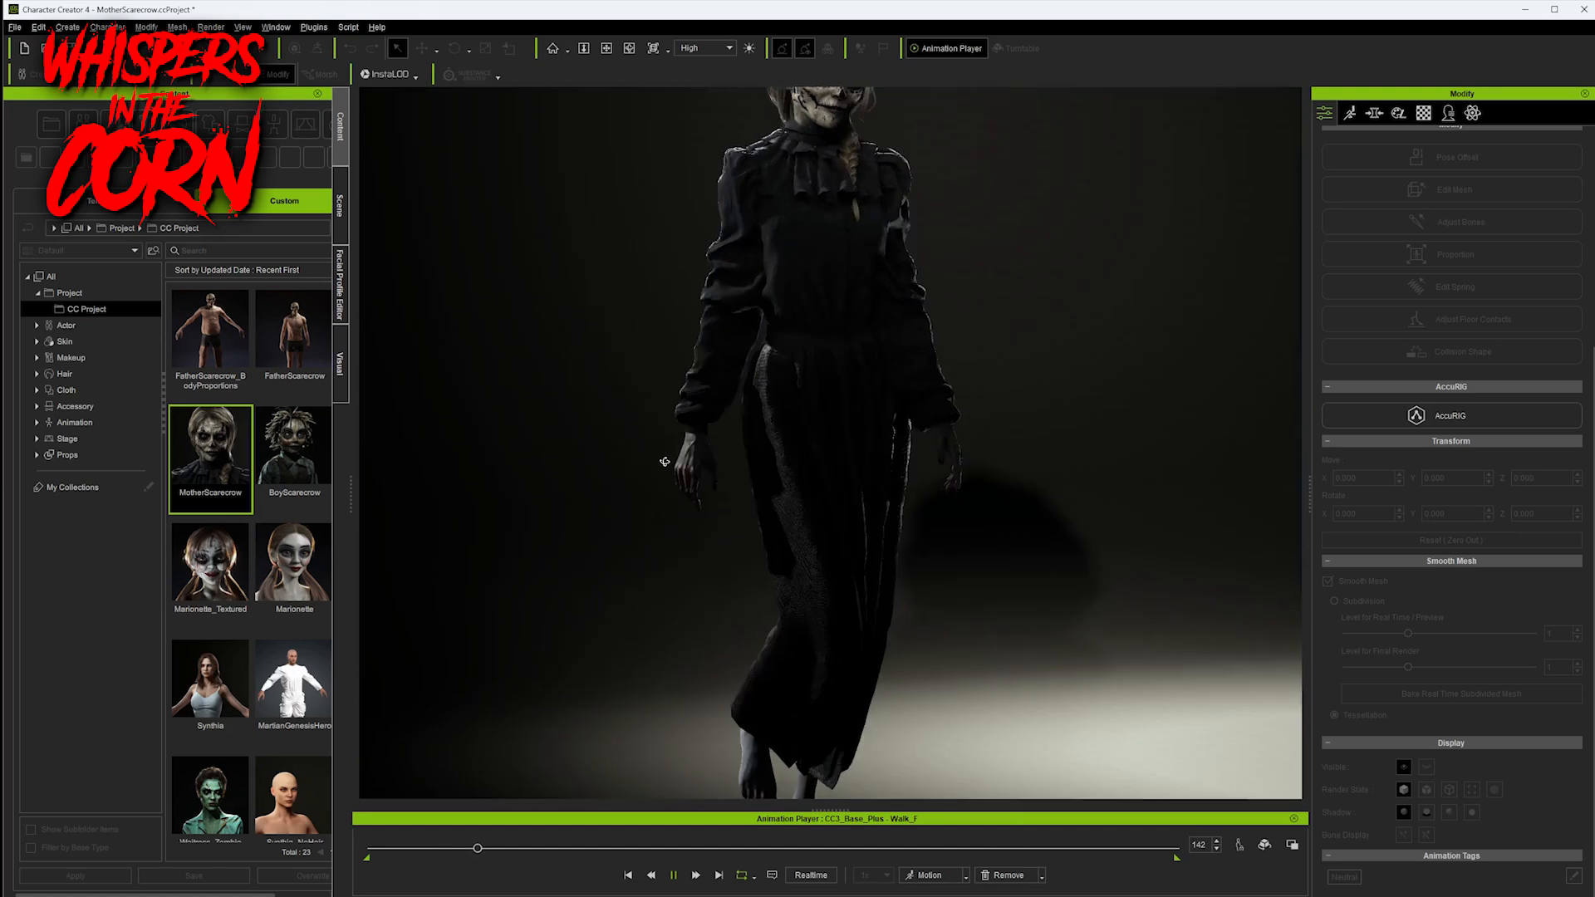
middle_drag(665, 460, 726, 581)
scroll(813, 487, up, 3)
scroll(813, 488, up, 3)
right_drag(855, 535, 840, 563)
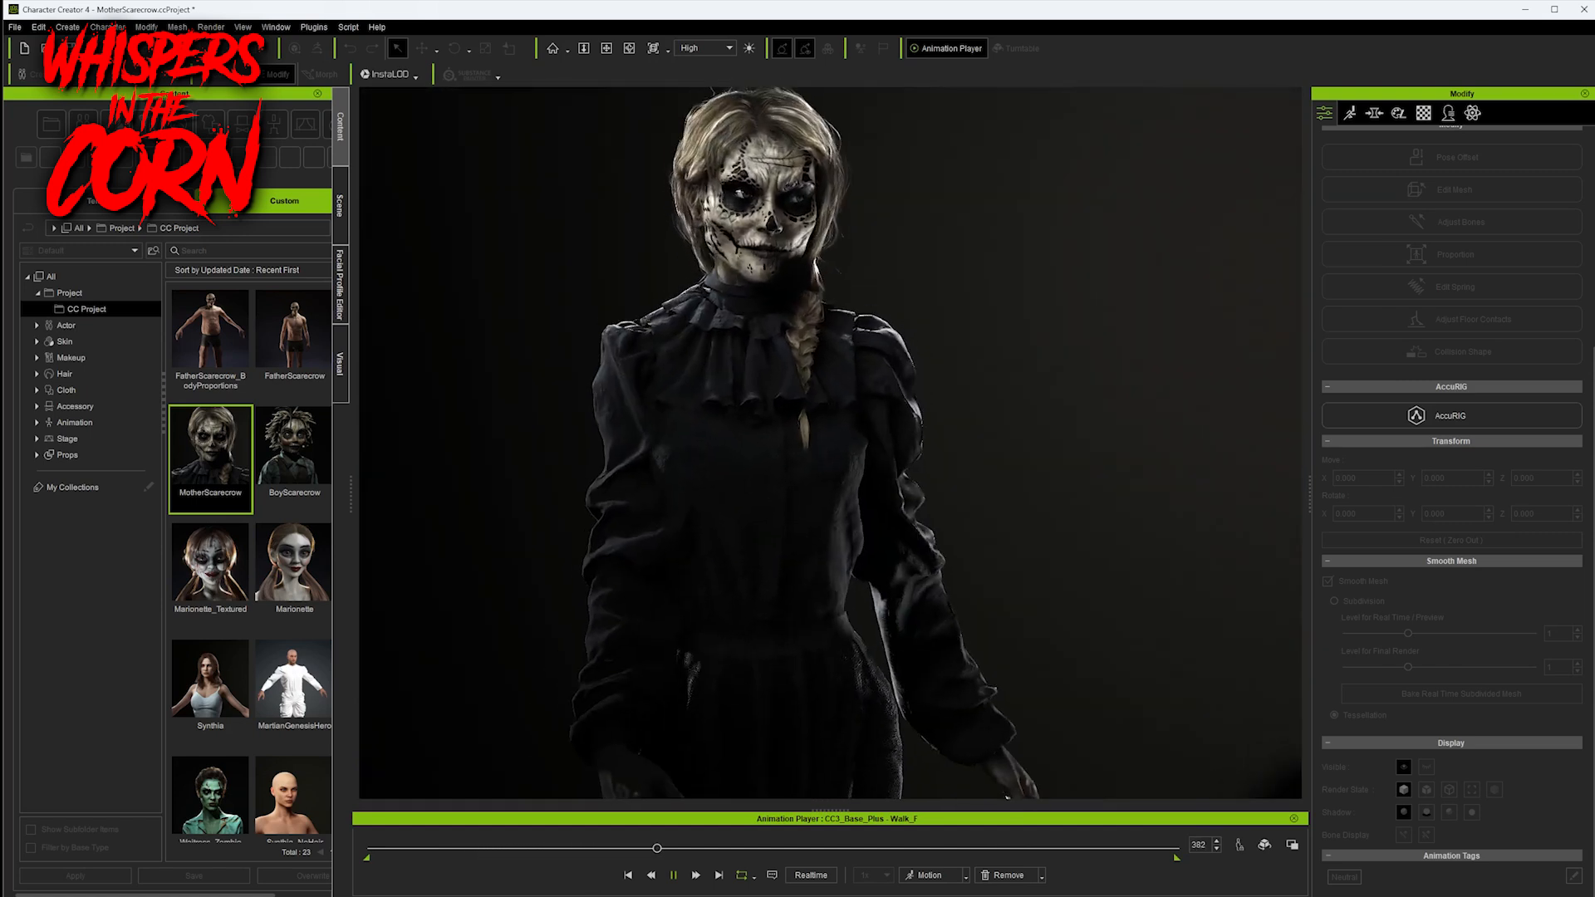
- Return the walk to its first frame and apply the Current Frame calibration pose
click(628, 875)
click(965, 877)
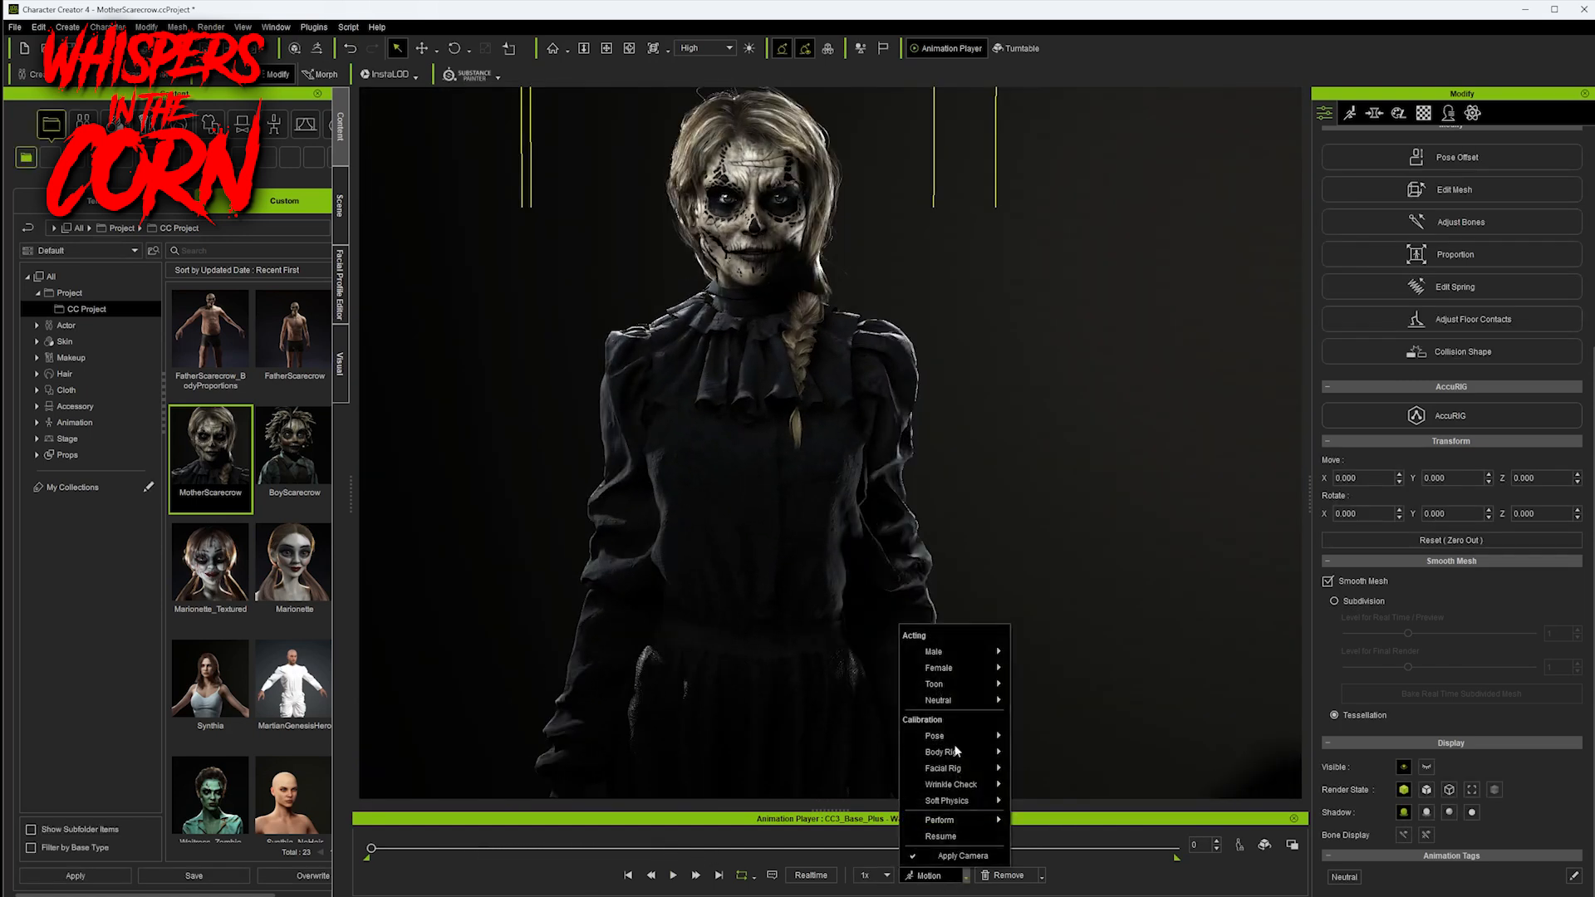
mouse_move(957, 737)
click(1059, 745)
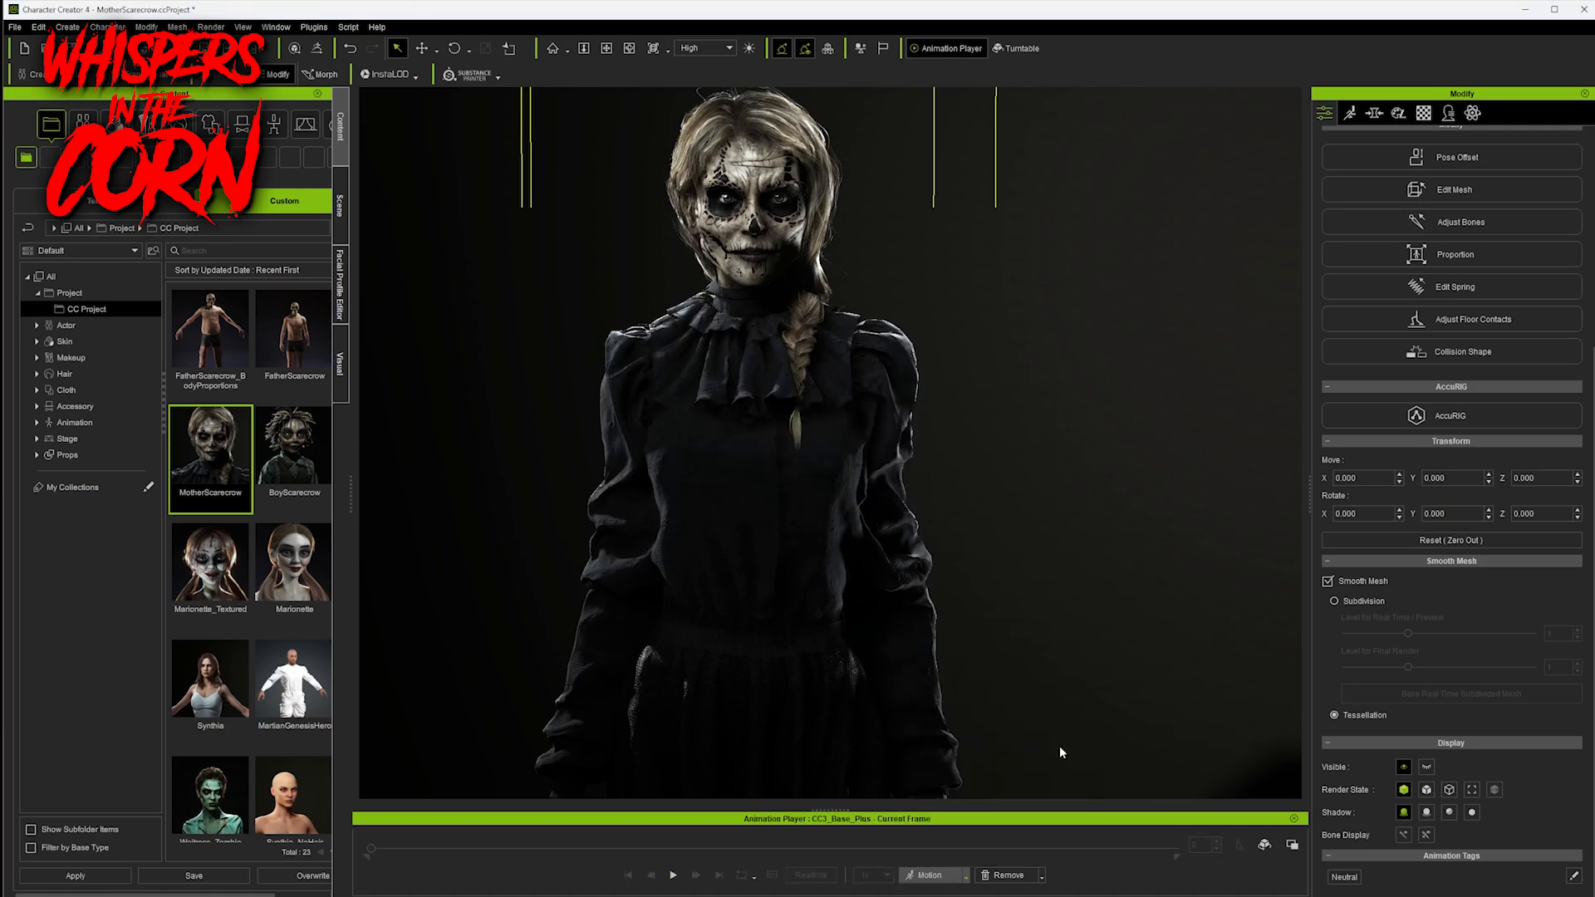
- Examine the painted stitches, eyes and mouth on the posed character's face up close
right_drag(871, 523, 890, 388)
middle_drag(890, 388, 890, 540)
scroll(890, 540, up, 10)
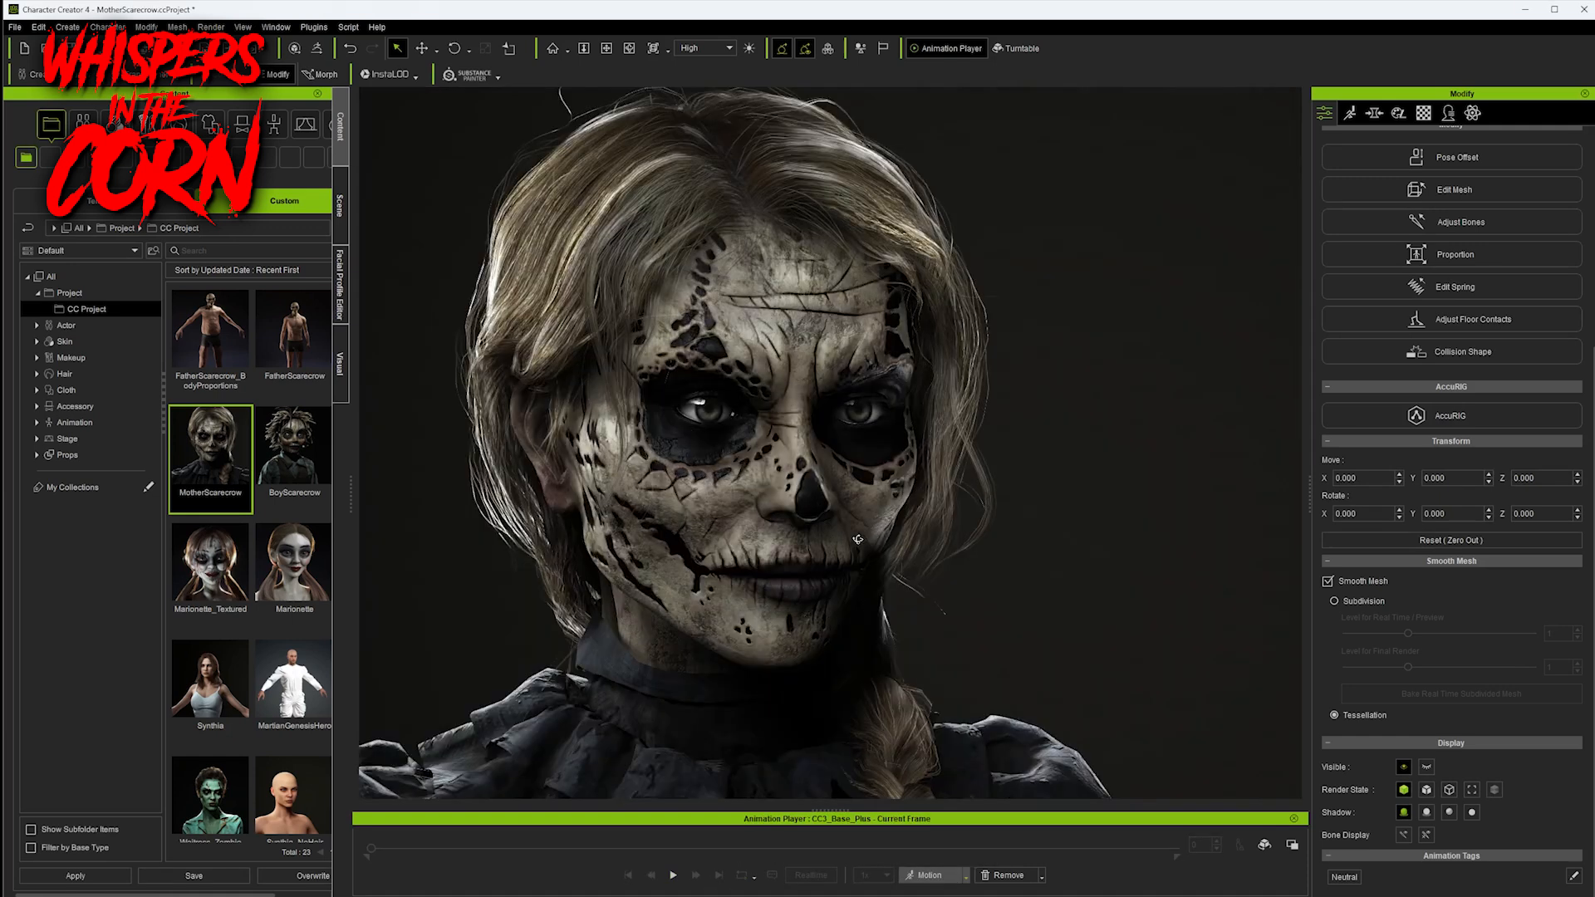
scroll(881, 548, down, 2)
right_drag(872, 553, 905, 559)
scroll(905, 559, up, 5)
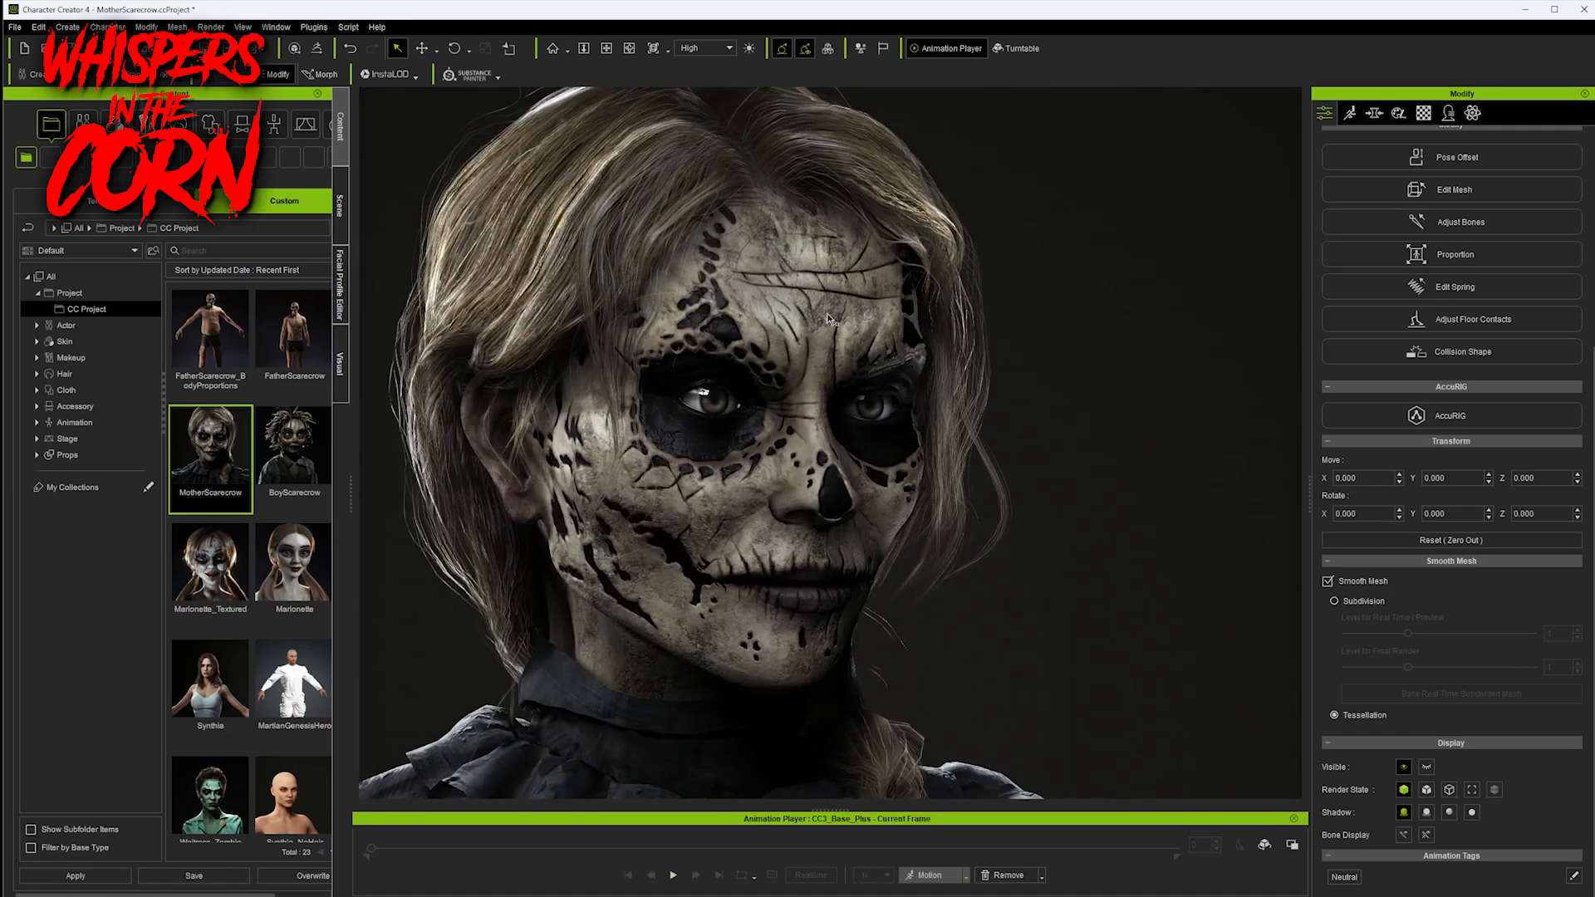
right_drag(883, 533, 772, 503)
- Display the character's morph sliders in a wider area and browse the skull, forehead, brow and eye morphs
click(1380, 116)
drag(1311, 481, 1158, 481)
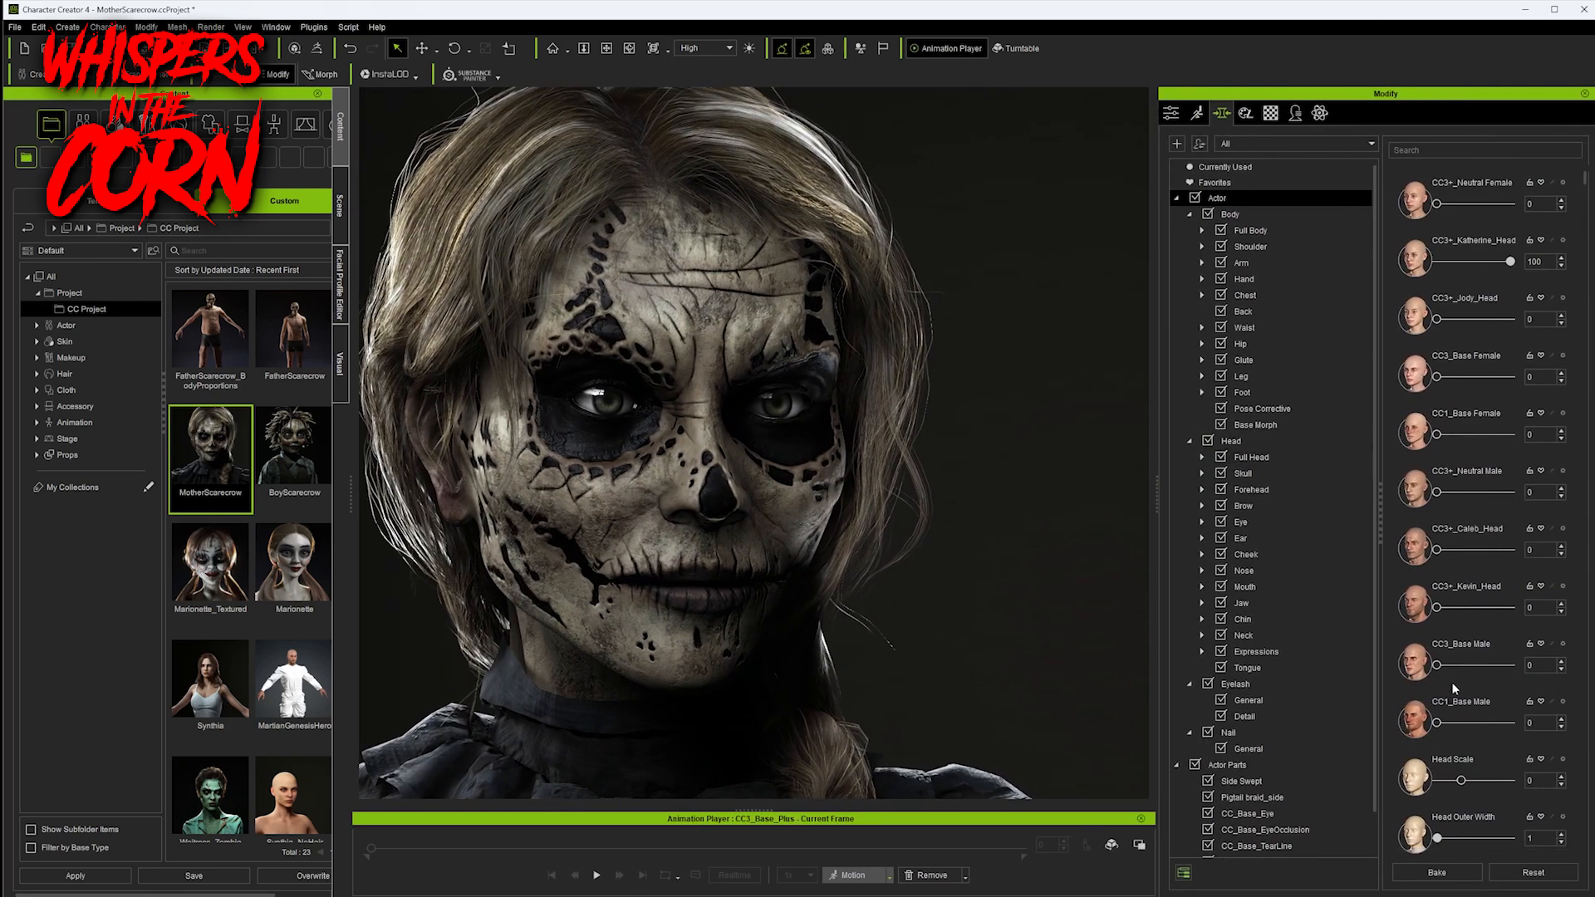
scroll(1539, 623, down, 15)
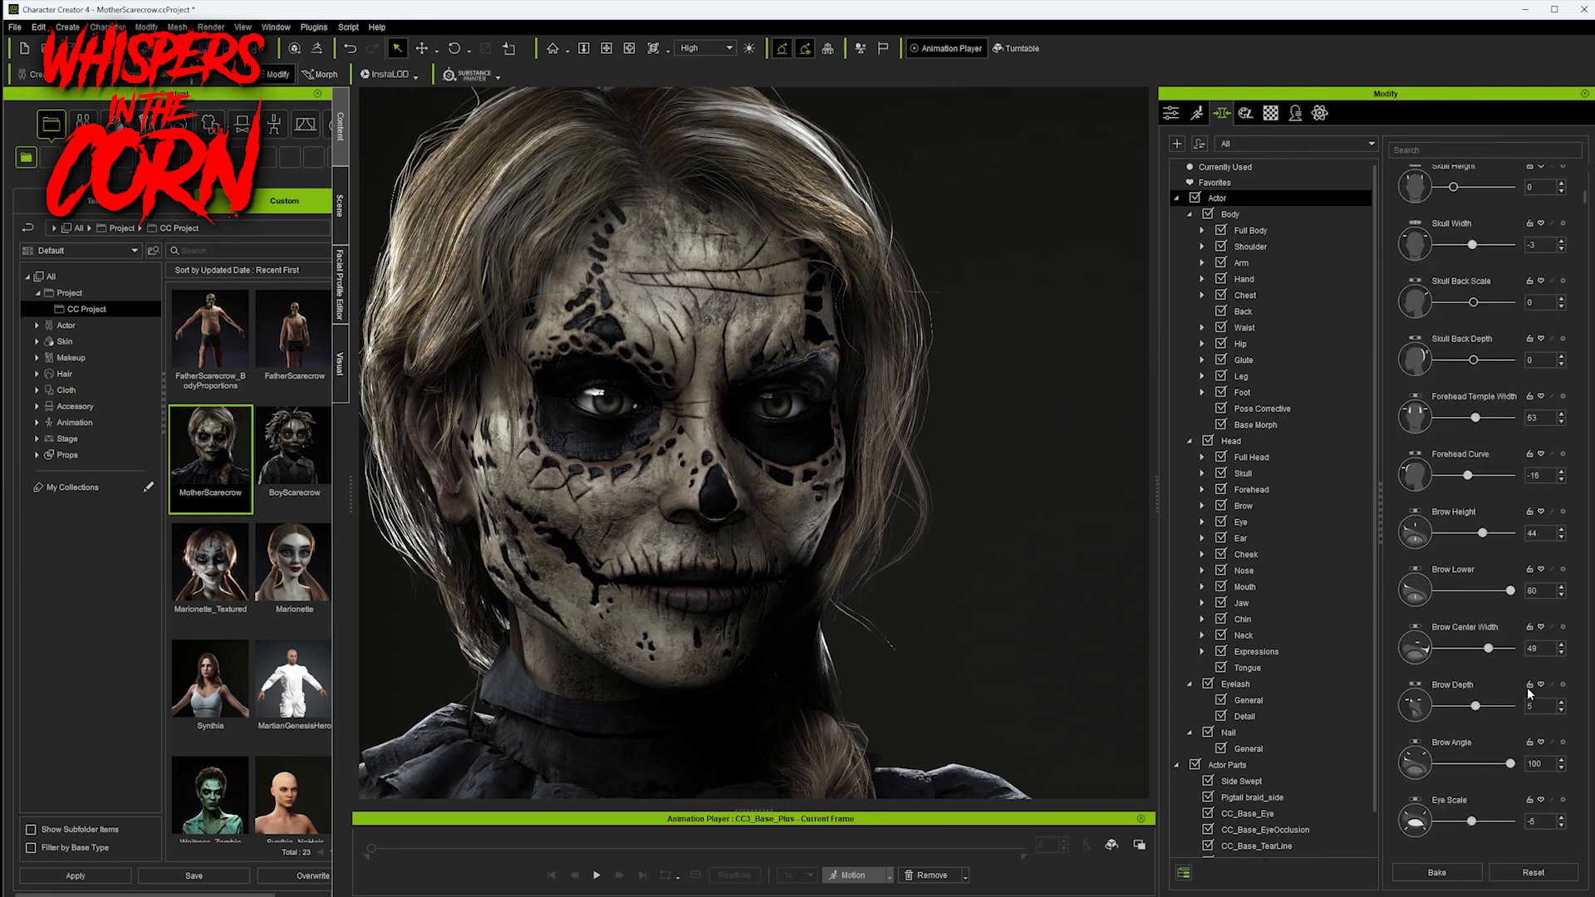
scroll(1517, 704, down, 5)
right_drag(947, 490, 901, 482)
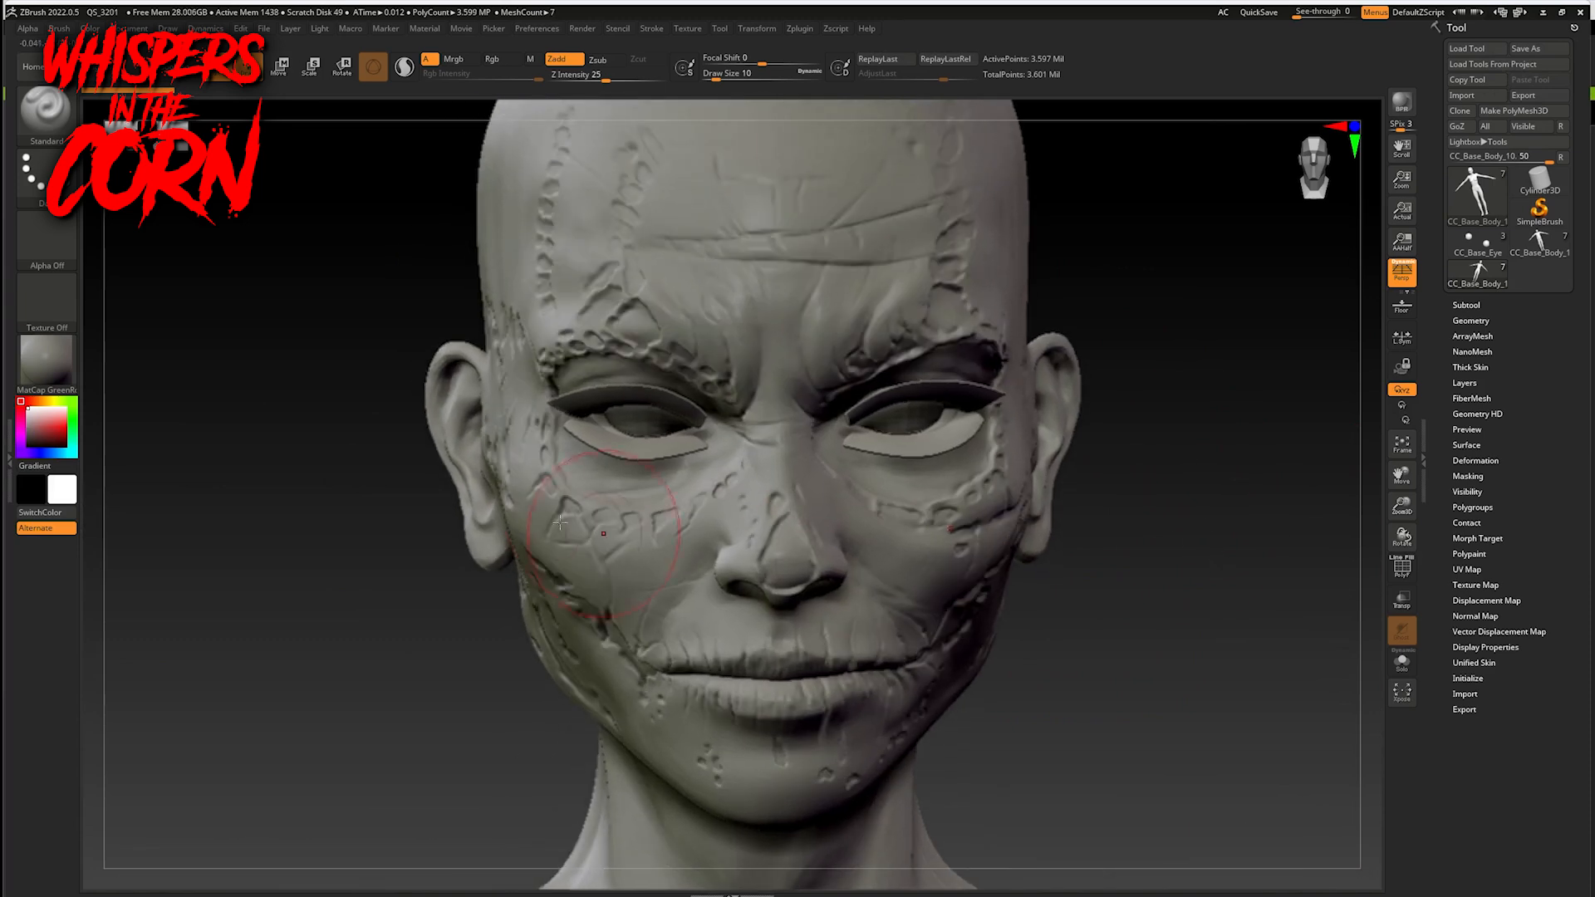
- Switch to ZBrush, try a few Standard brush strokes on the cheek with a smaller brush, and undo them
key(b)
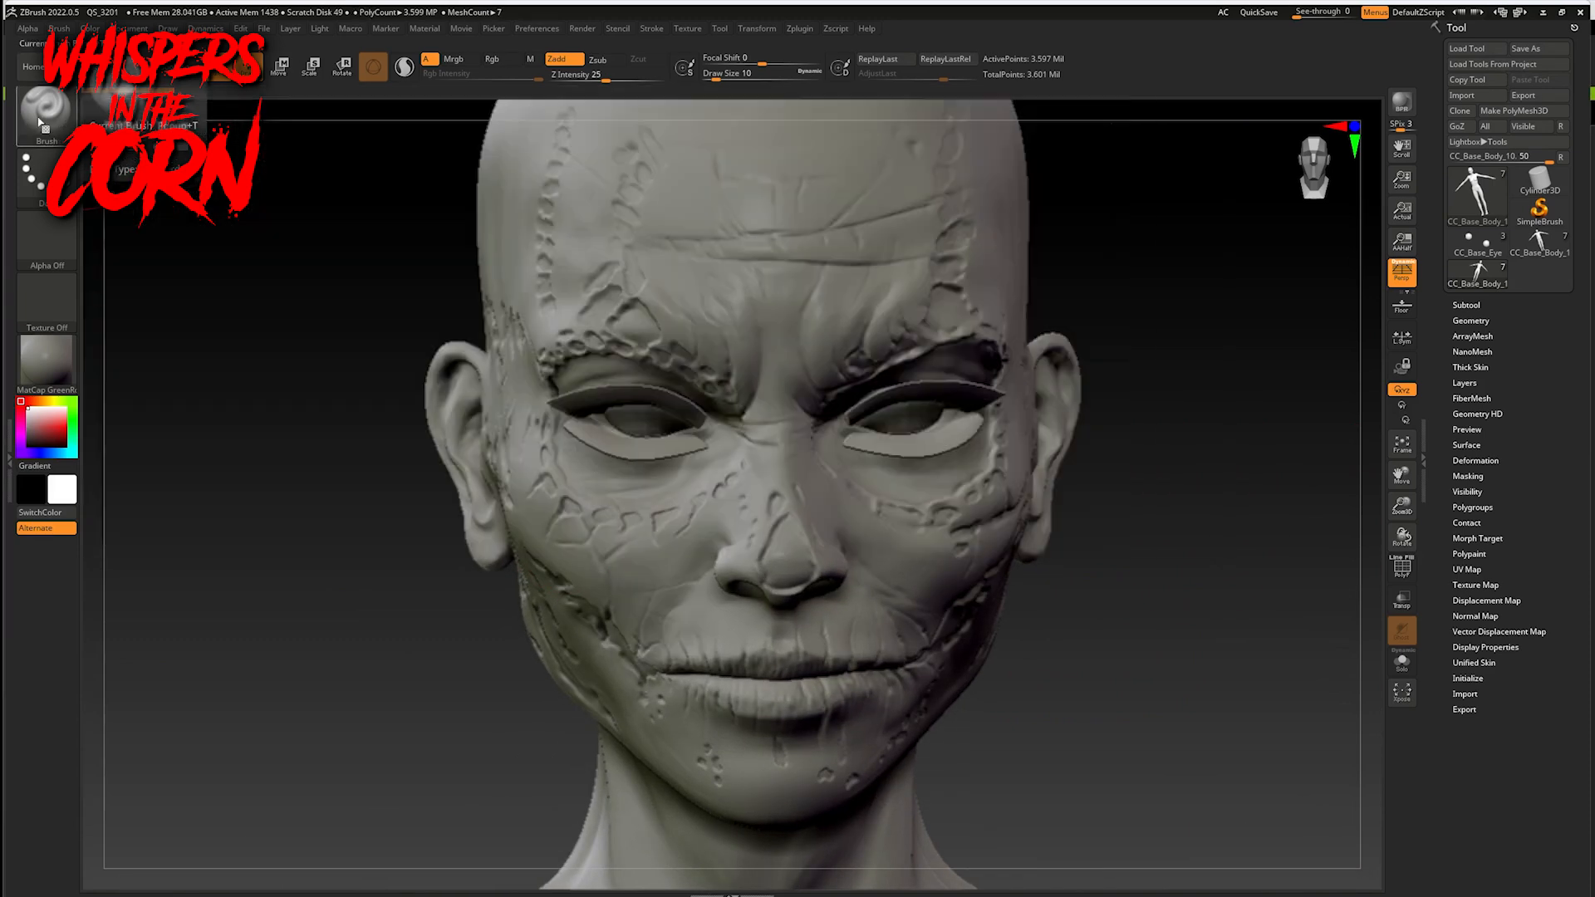
click(46, 110)
mouse_move(314, 634)
mouse_down()
mouse_move(333, 573)
mouse_move(524, 570)
mouse_up()
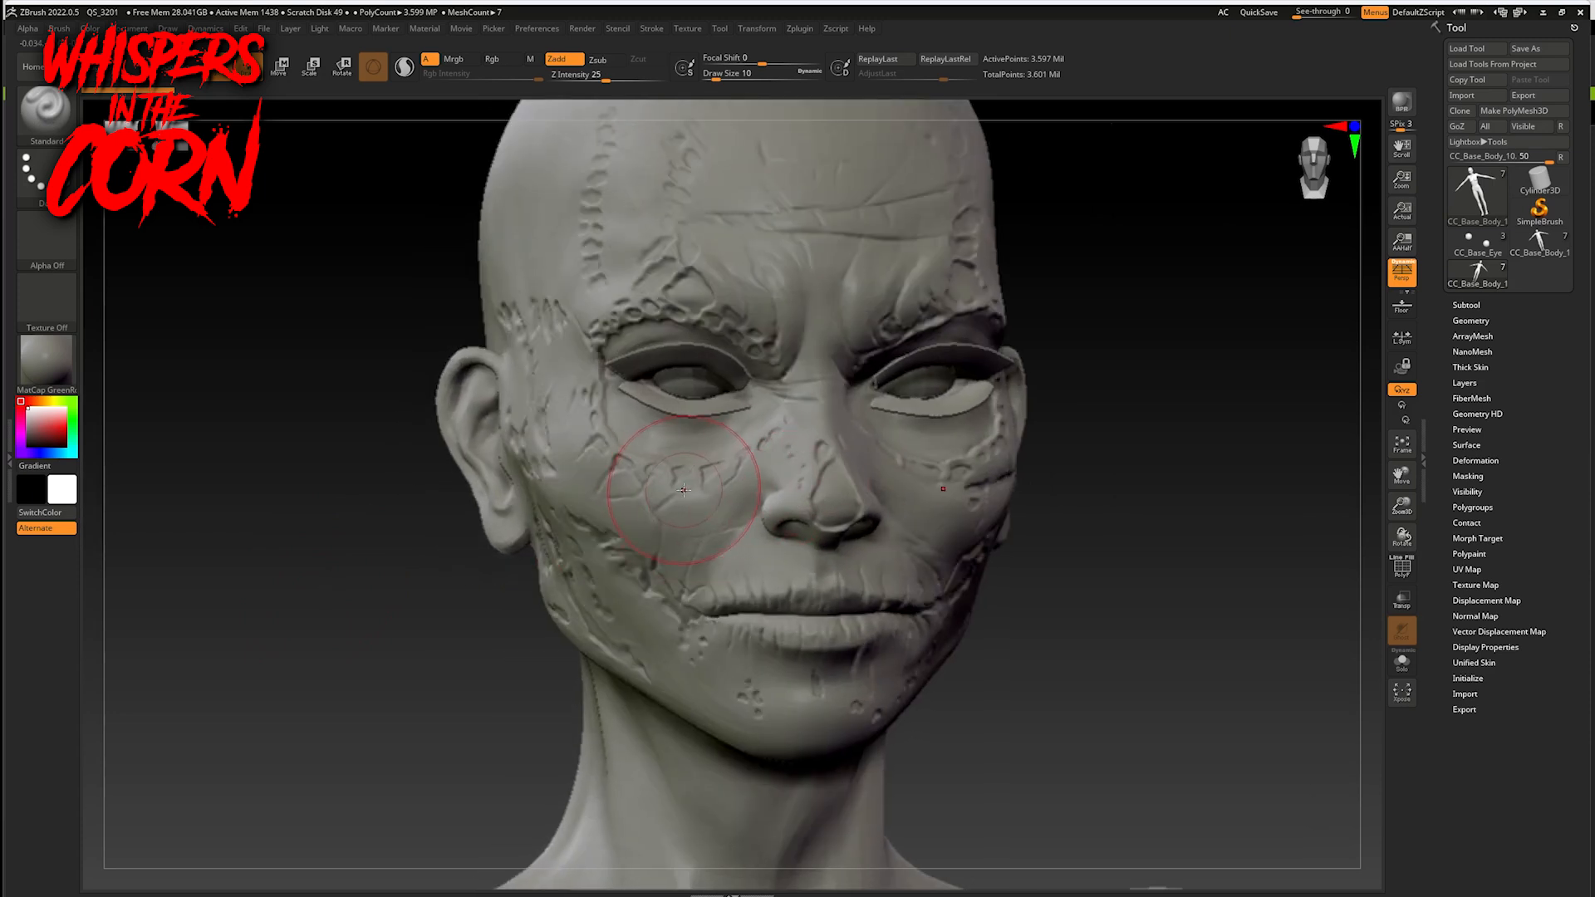
key(bracketleft)
mouse_move(739, 482)
mouse_down()
mouse_move(728, 459)
mouse_move(654, 502)
mouse_up()
drag(641, 583, 623, 605)
key(ctrl+z)
key(ctrl+z)
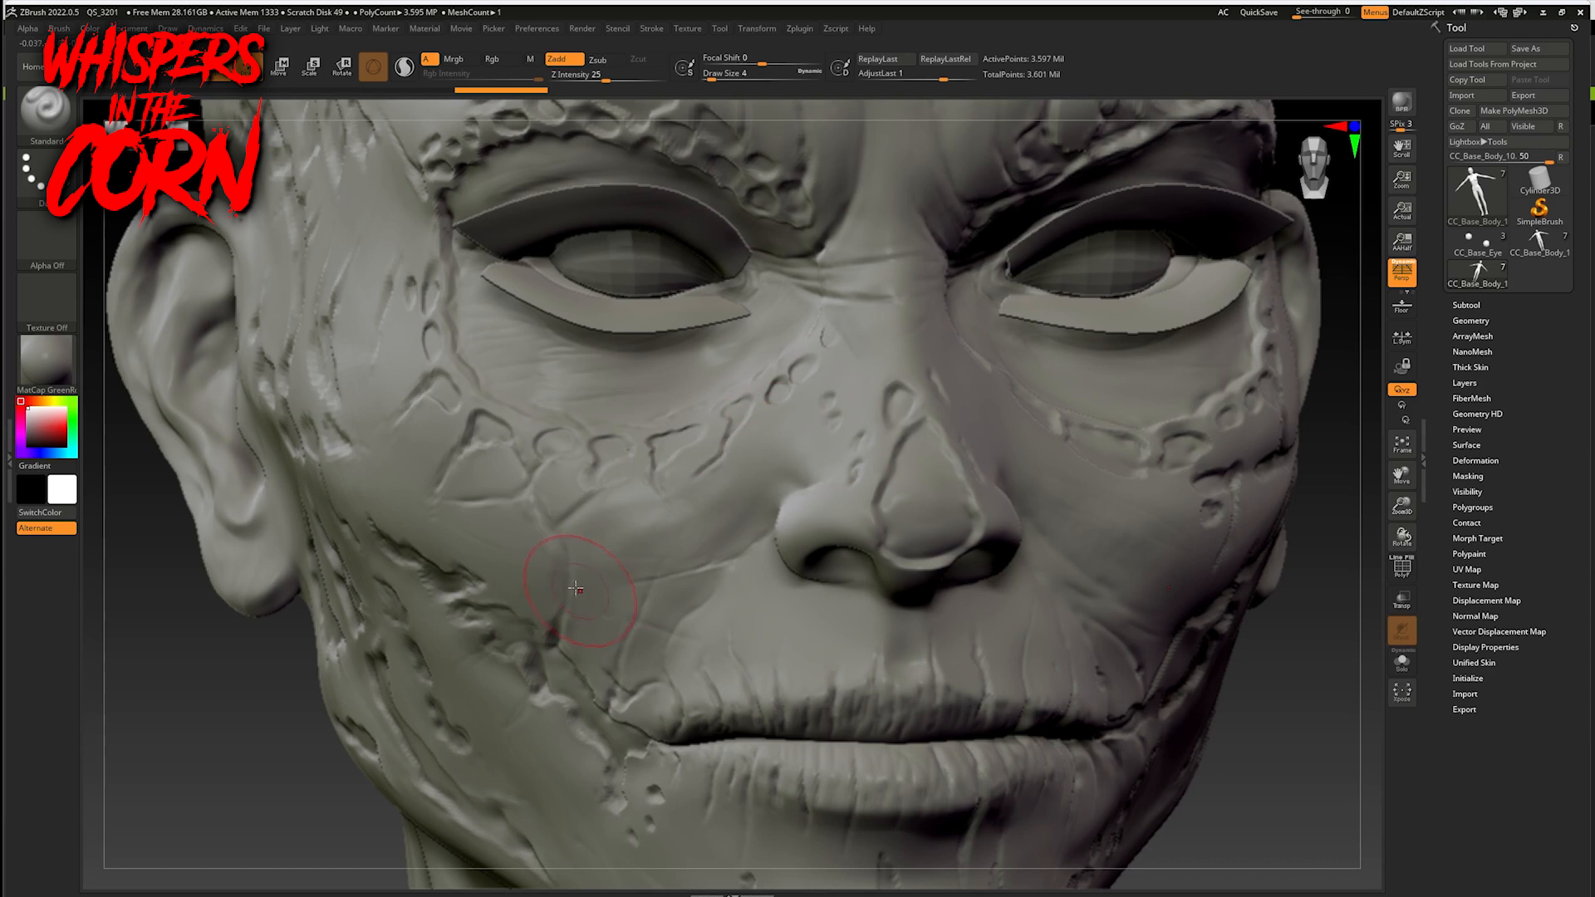
- Sculpt fine detail strokes into the cheek between the mouth corner and nose with Draw Size 4
drag(576, 588, 557, 637)
drag(644, 583, 623, 650)
mouse_move(657, 506)
mouse_down()
mouse_move(629, 533)
mouse_move(555, 528)
mouse_move(656, 574)
mouse_move(747, 472)
mouse_up()
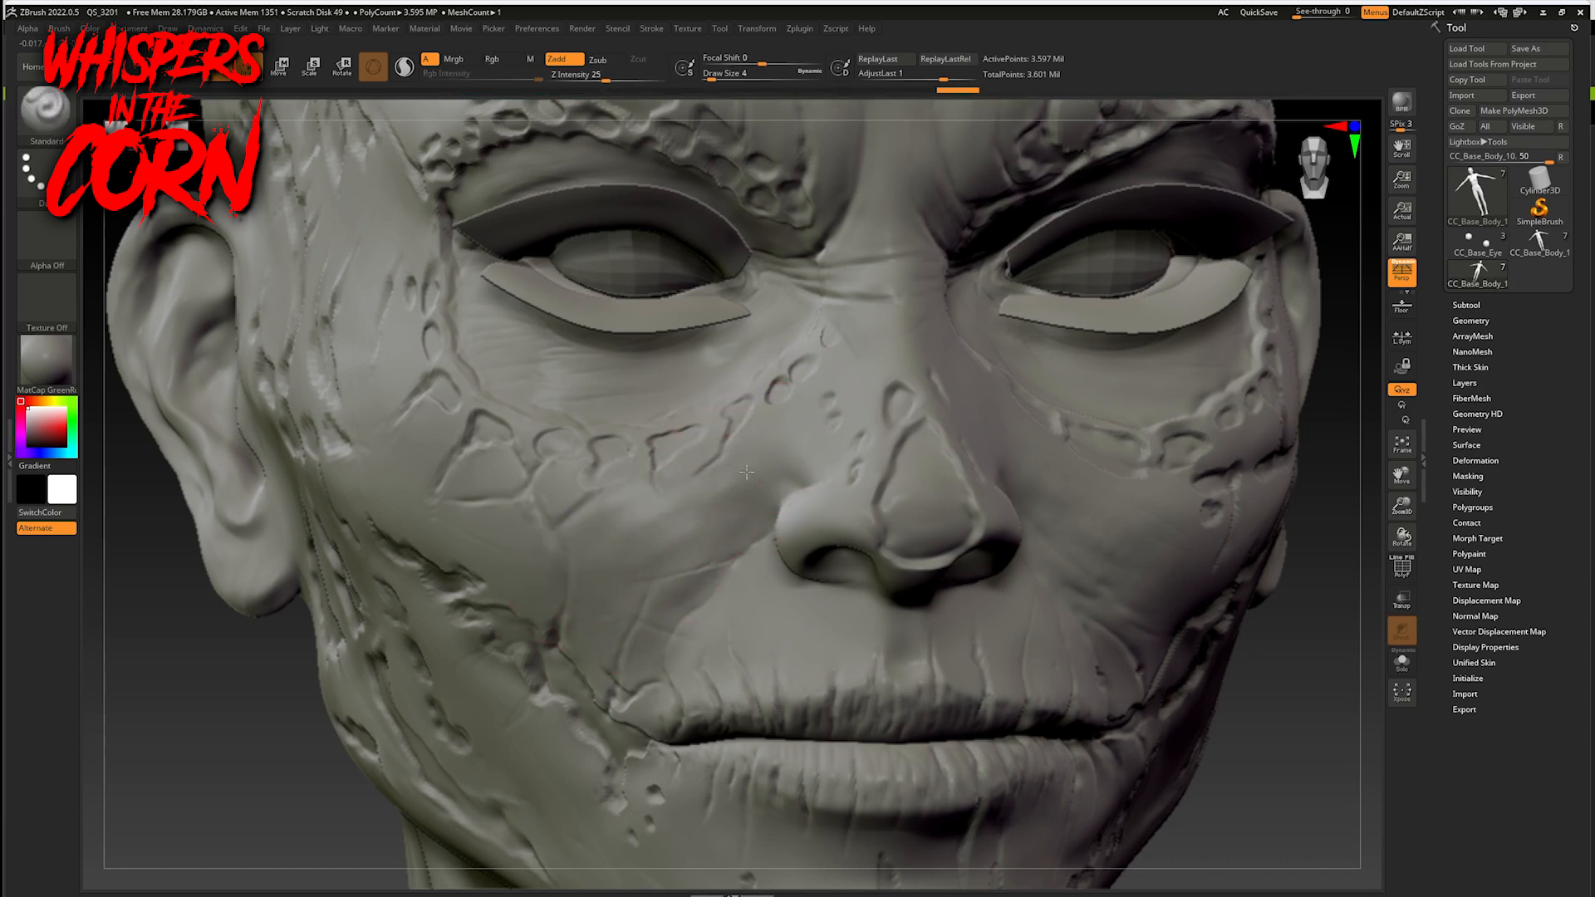
- Lower the body mesh to subdivision level 1 and frame the low-resolution head from the front
click(1470, 321)
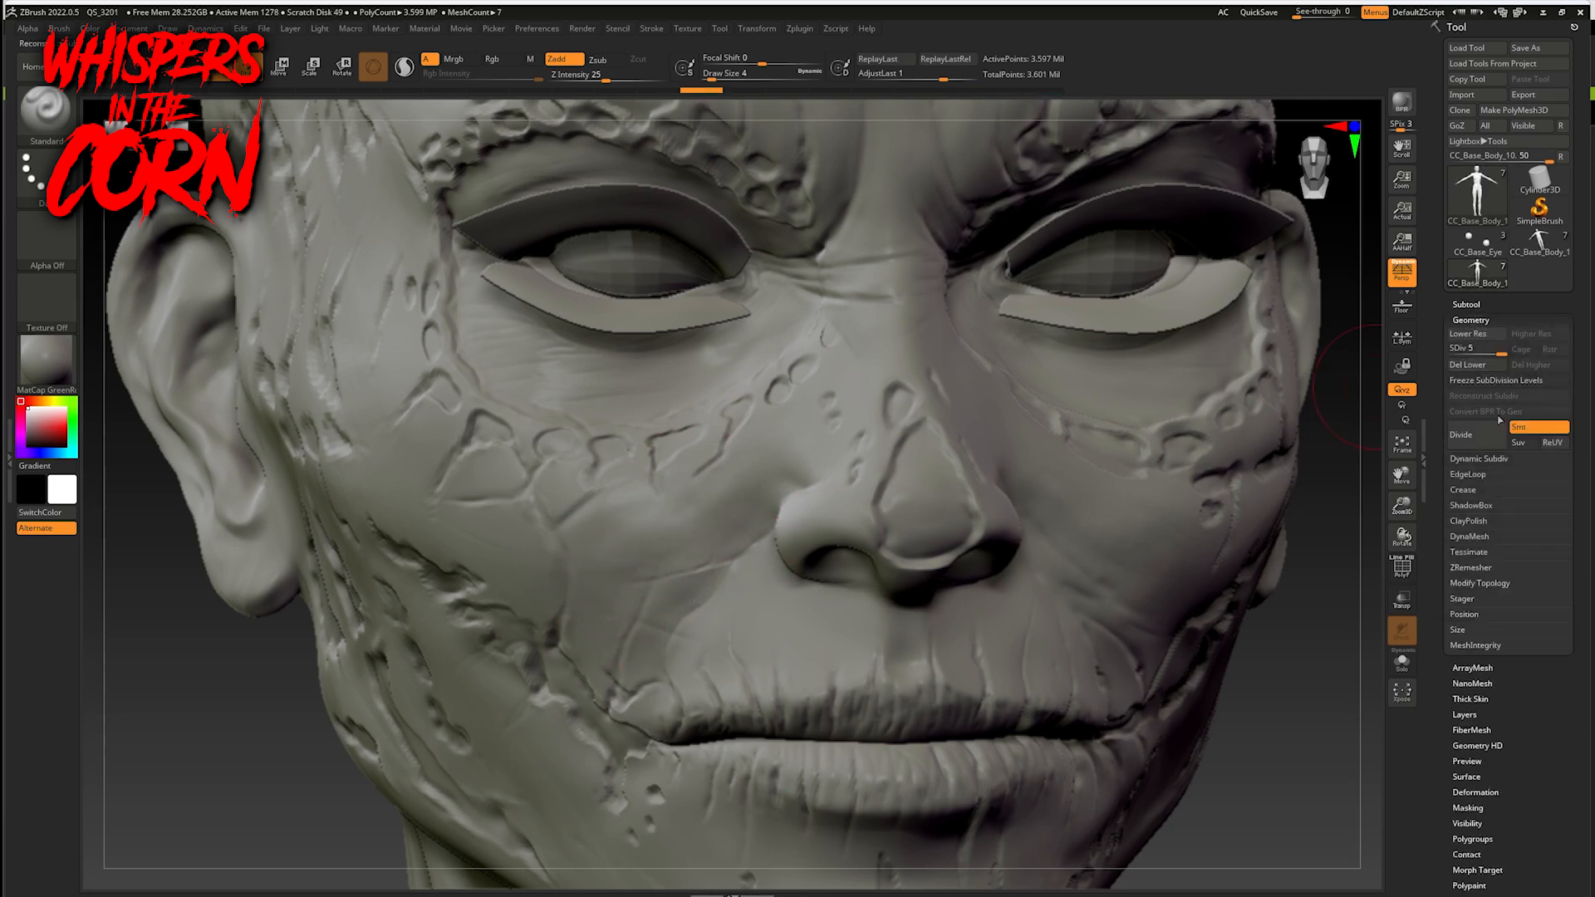
drag(1485, 350, 1449, 350)
alt+drag(240, 761, 180, 753)
shift+drag(319, 730, 306, 731)
alt+drag(396, 680, 317, 741)
alt+drag(1263, 628, 1251, 619)
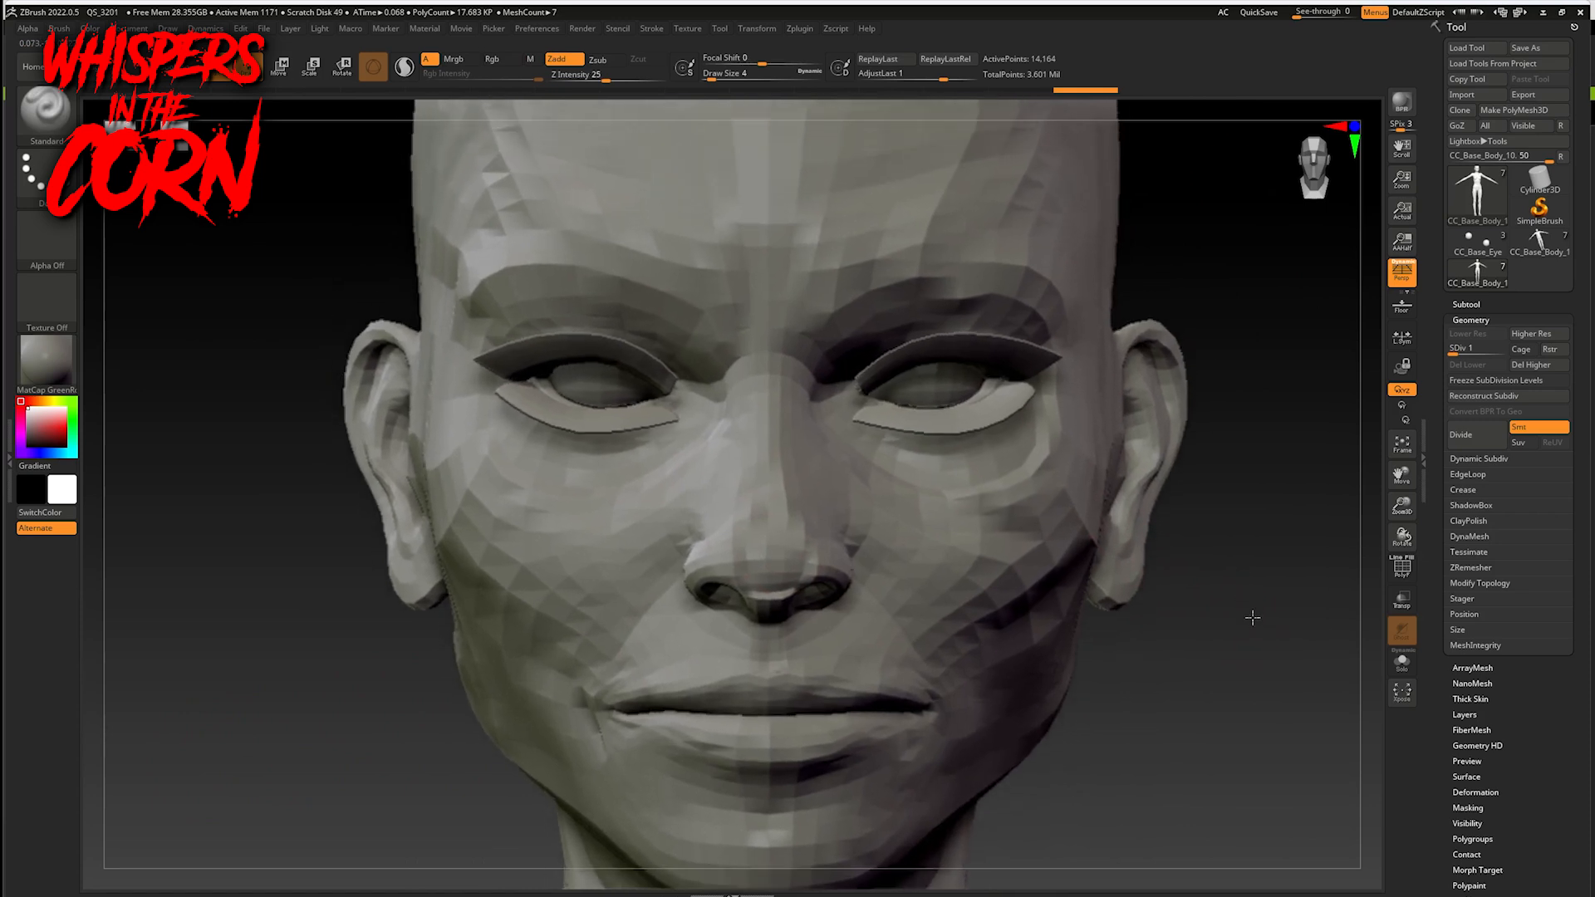
drag(361, 731, 822, 637)
drag(1177, 624, 1224, 675)
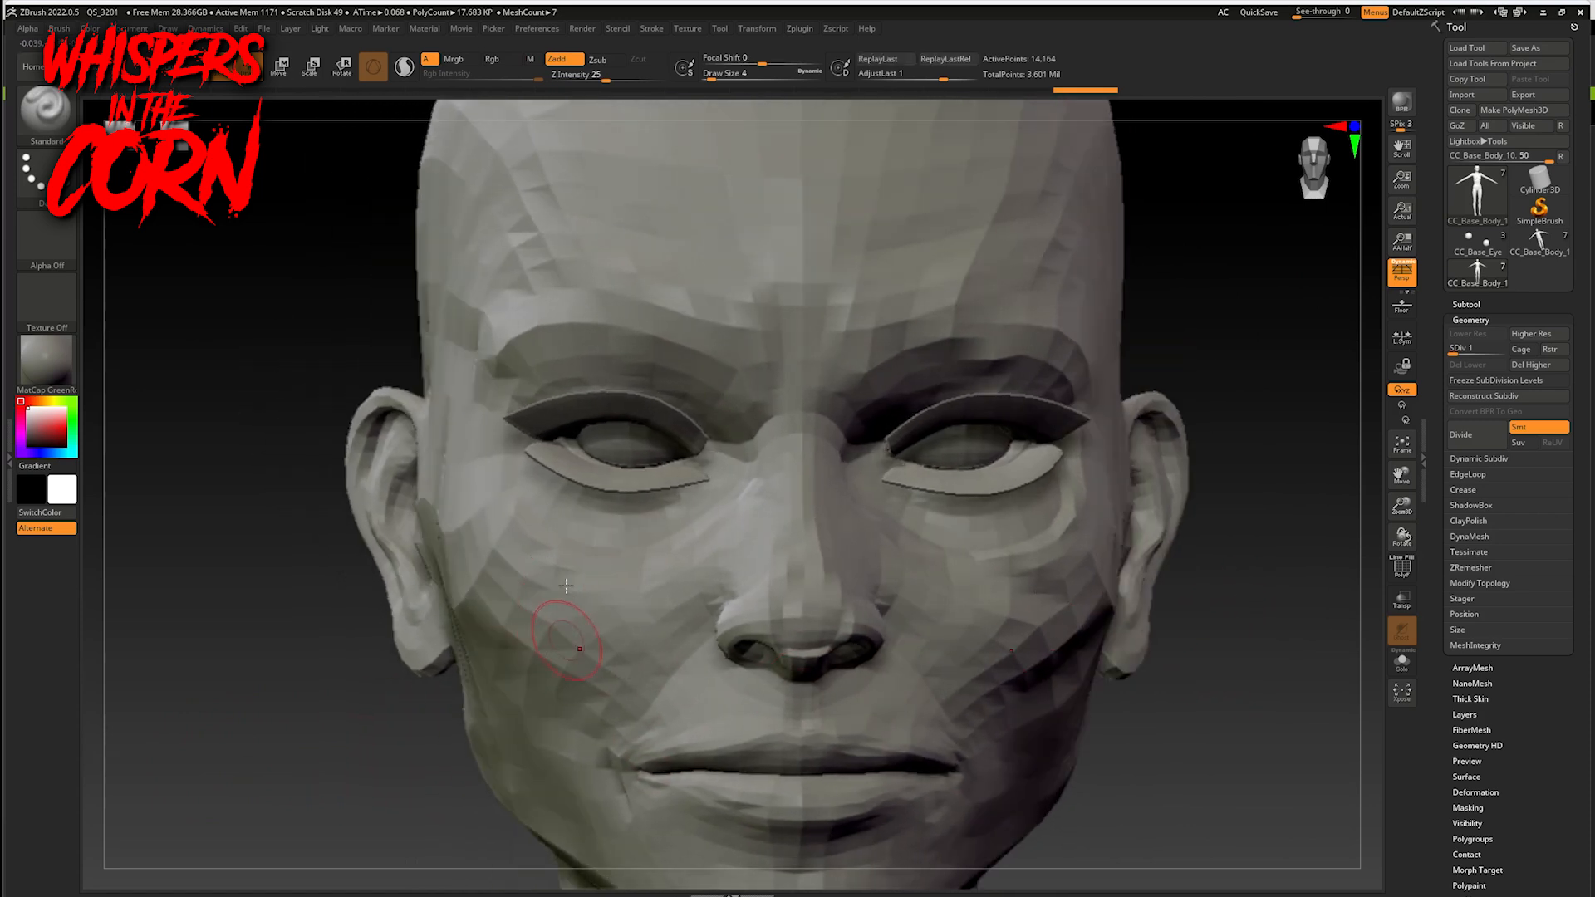
- Reshape the jaw, brow and mouth areas of the low-resolution head with the Move brush
key(b)
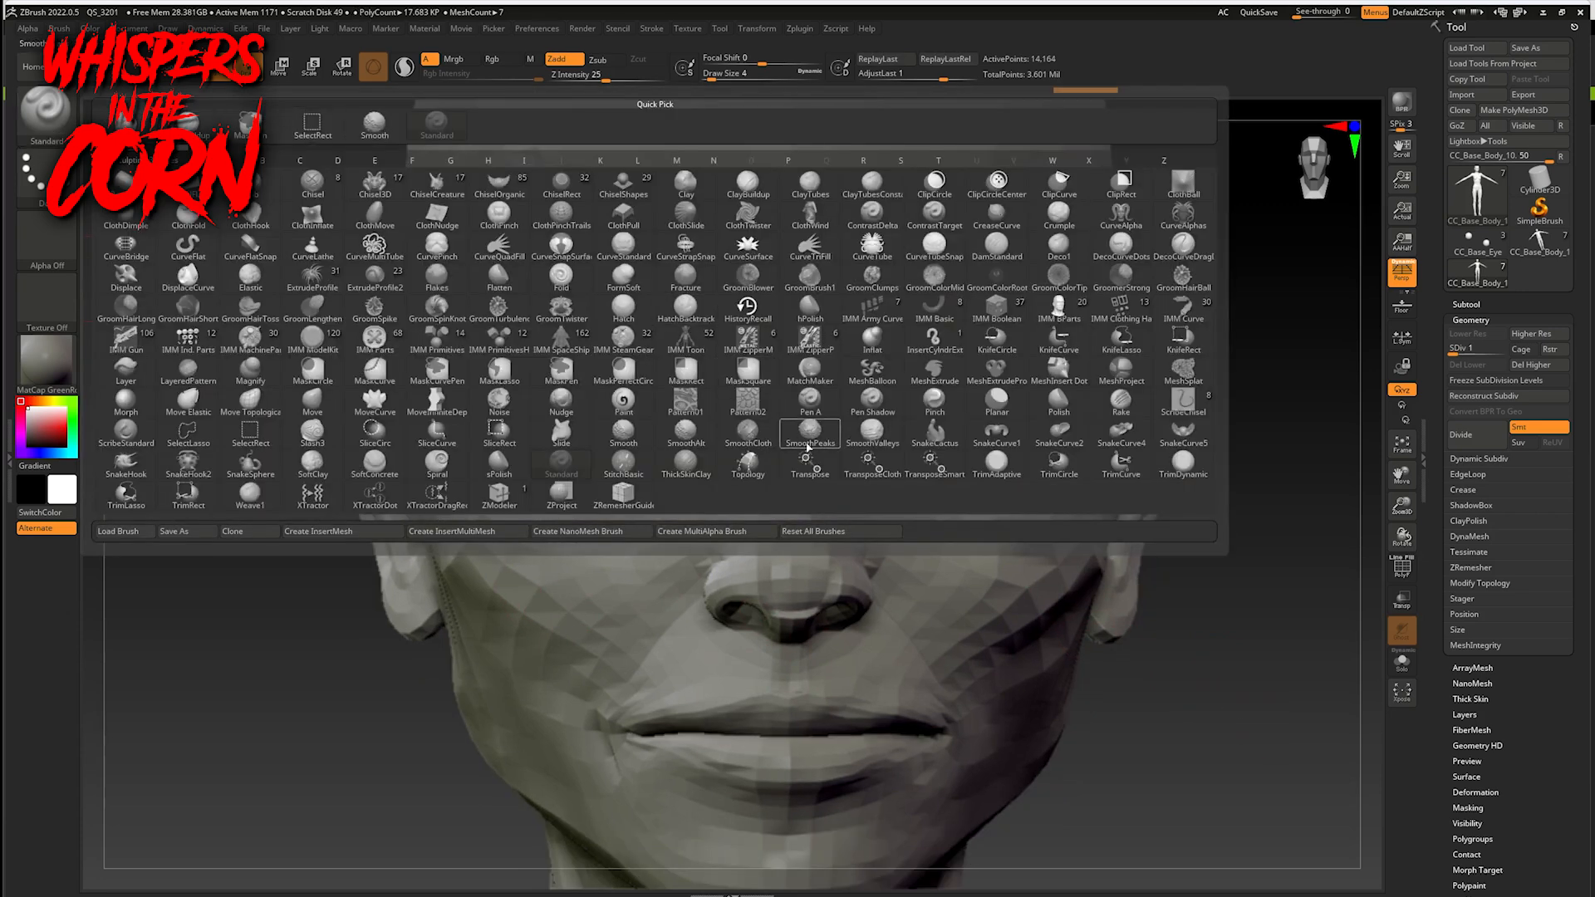
key(m)
key(v)
drag(468, 550, 447, 486)
drag(496, 269, 473, 282)
drag(585, 290, 547, 288)
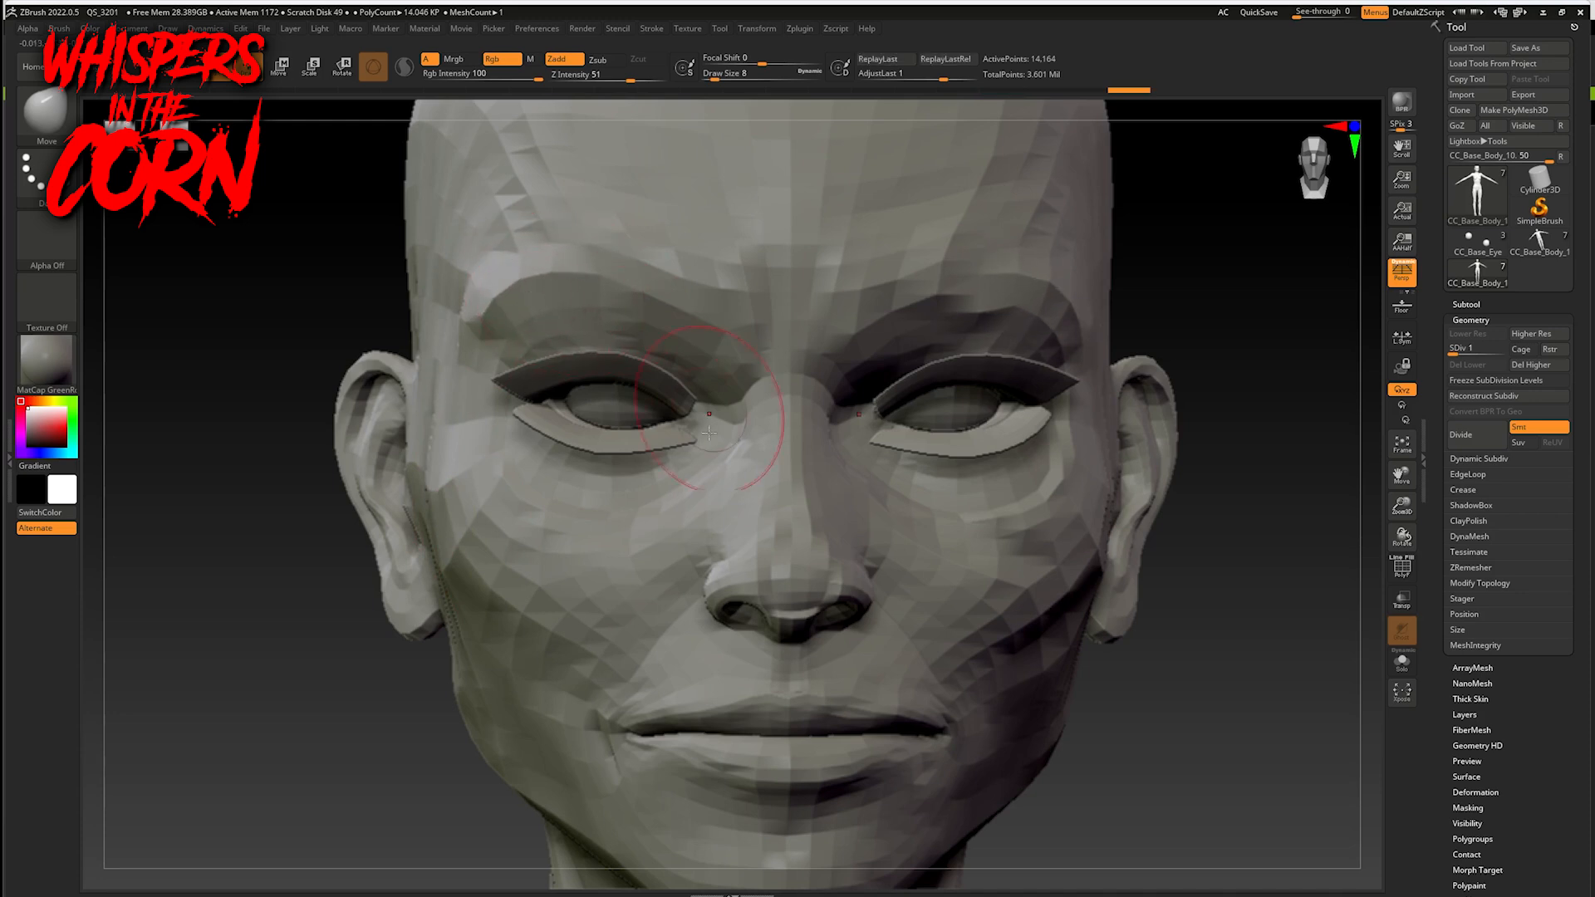
drag(705, 730, 706, 740)
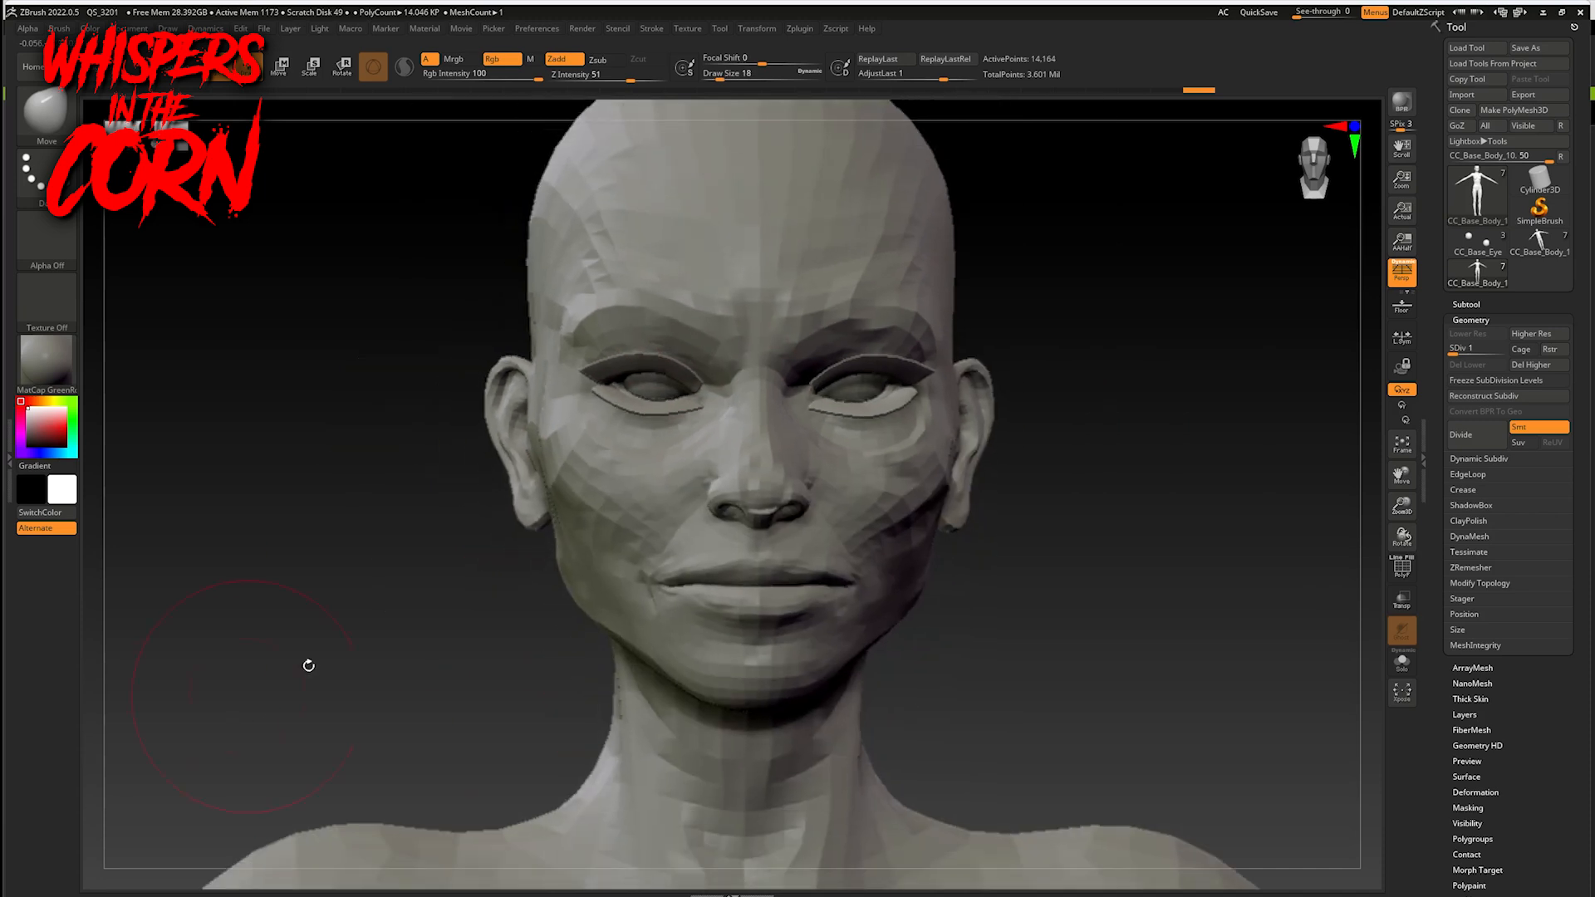
- Reshape the crown, chin and upper-lip area of the low-resolution head with a larger Move brush
alt+drag(403, 665, 508, 499)
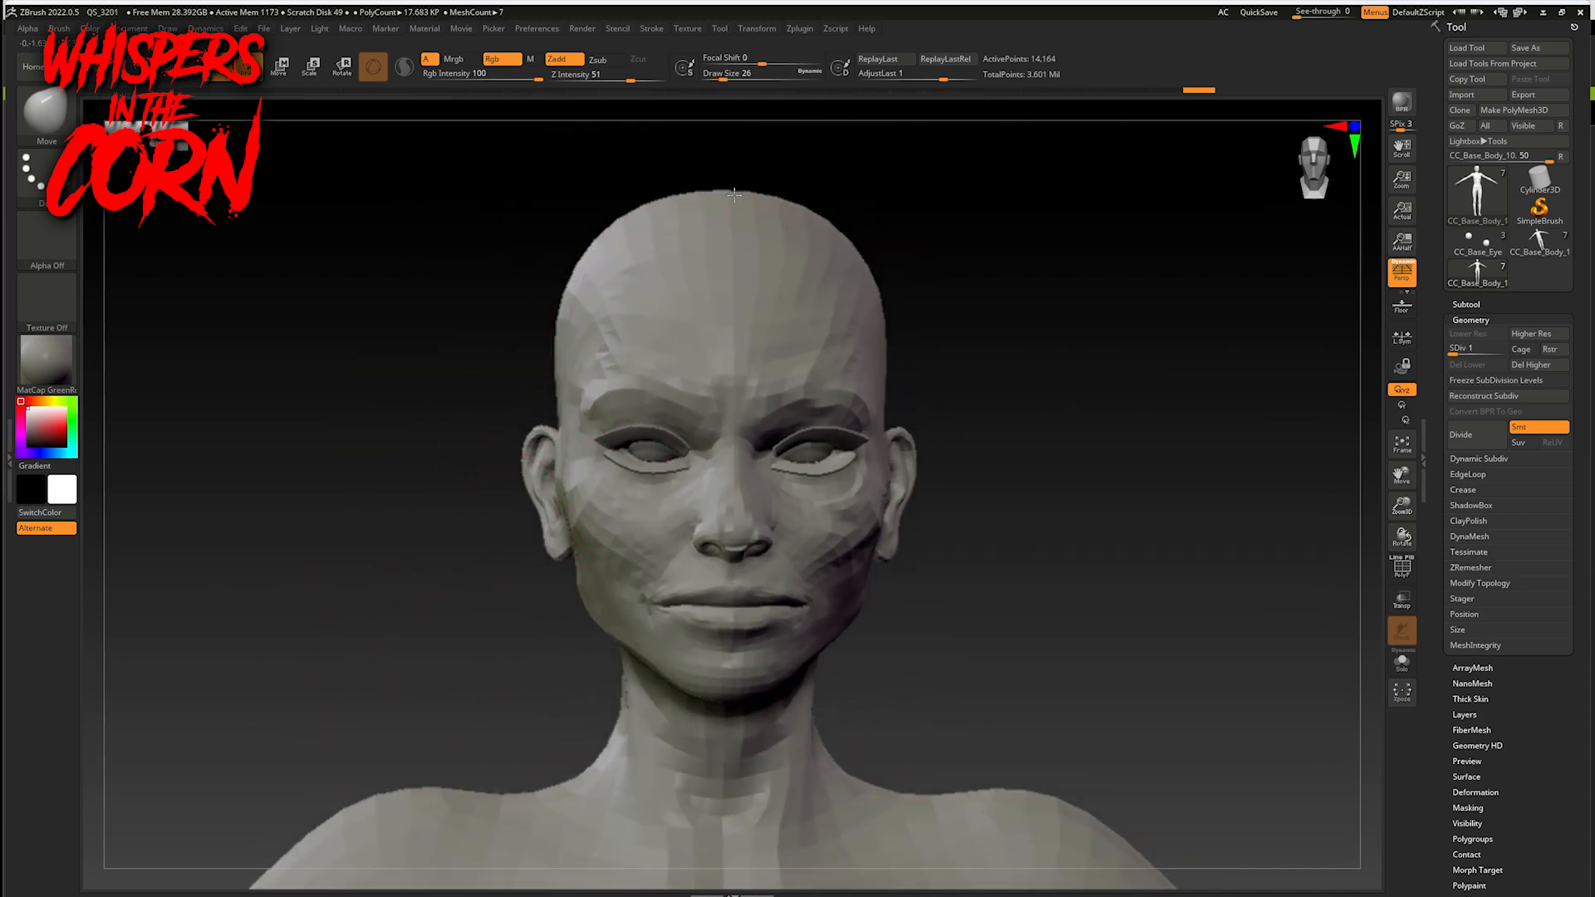
drag(592, 280, 587, 285)
drag(680, 249, 682, 257)
key(])
key(])
drag(720, 651, 690, 673)
drag(731, 543, 728, 550)
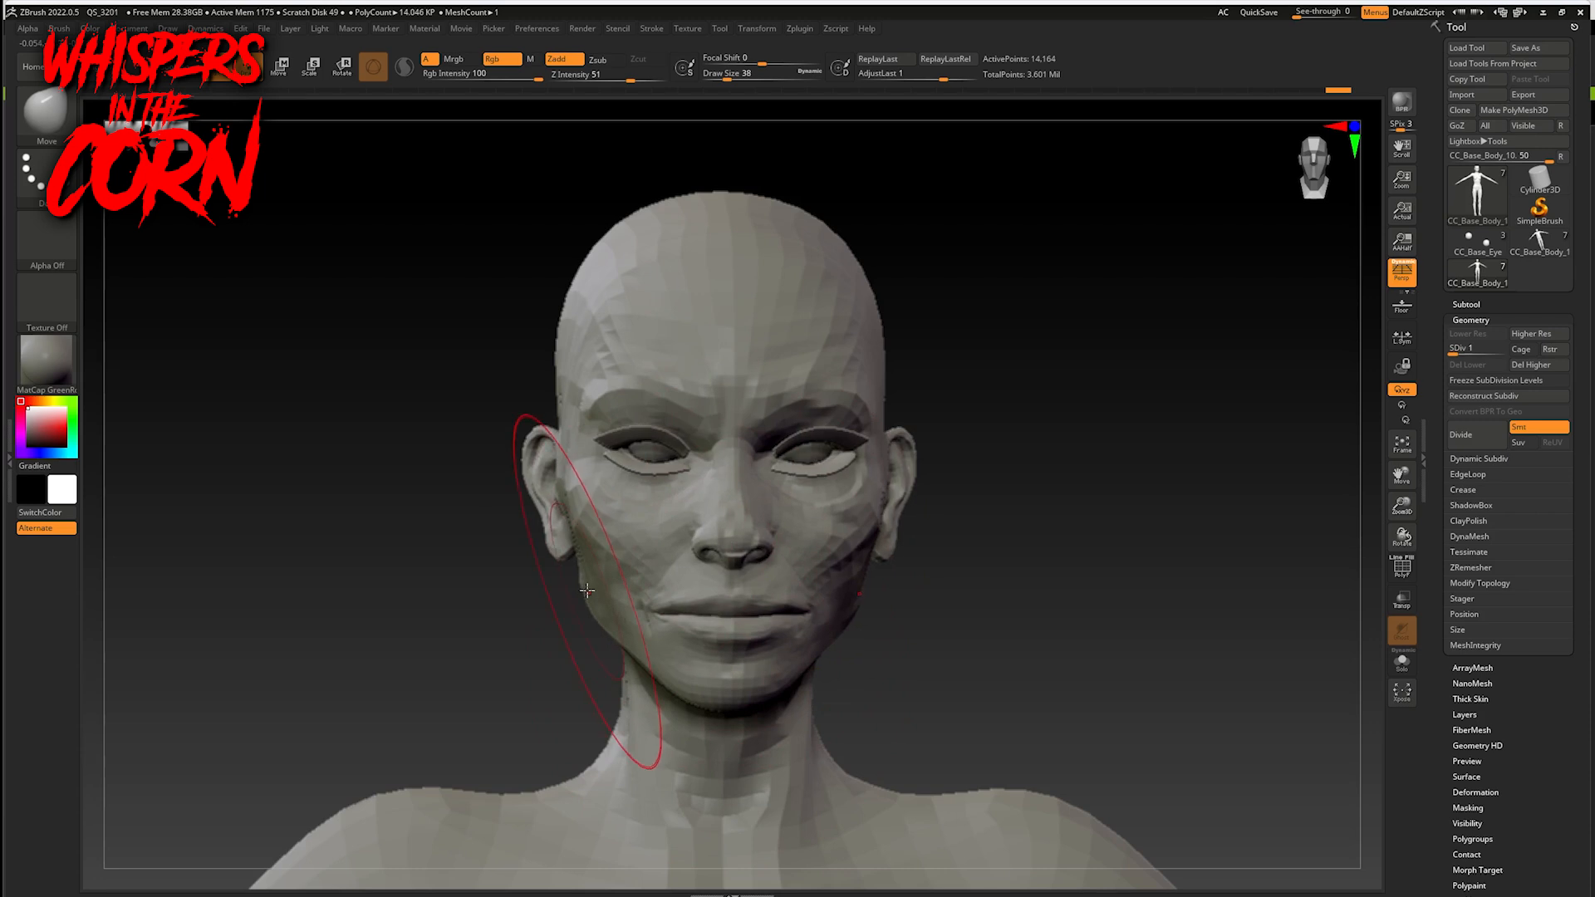
- Adjust the top of the skull and the forehead slope in profile with the Move brush at Draw Size 22
alt+drag(980, 584, 1096, 636)
alt+drag(520, 705, 1125, 510)
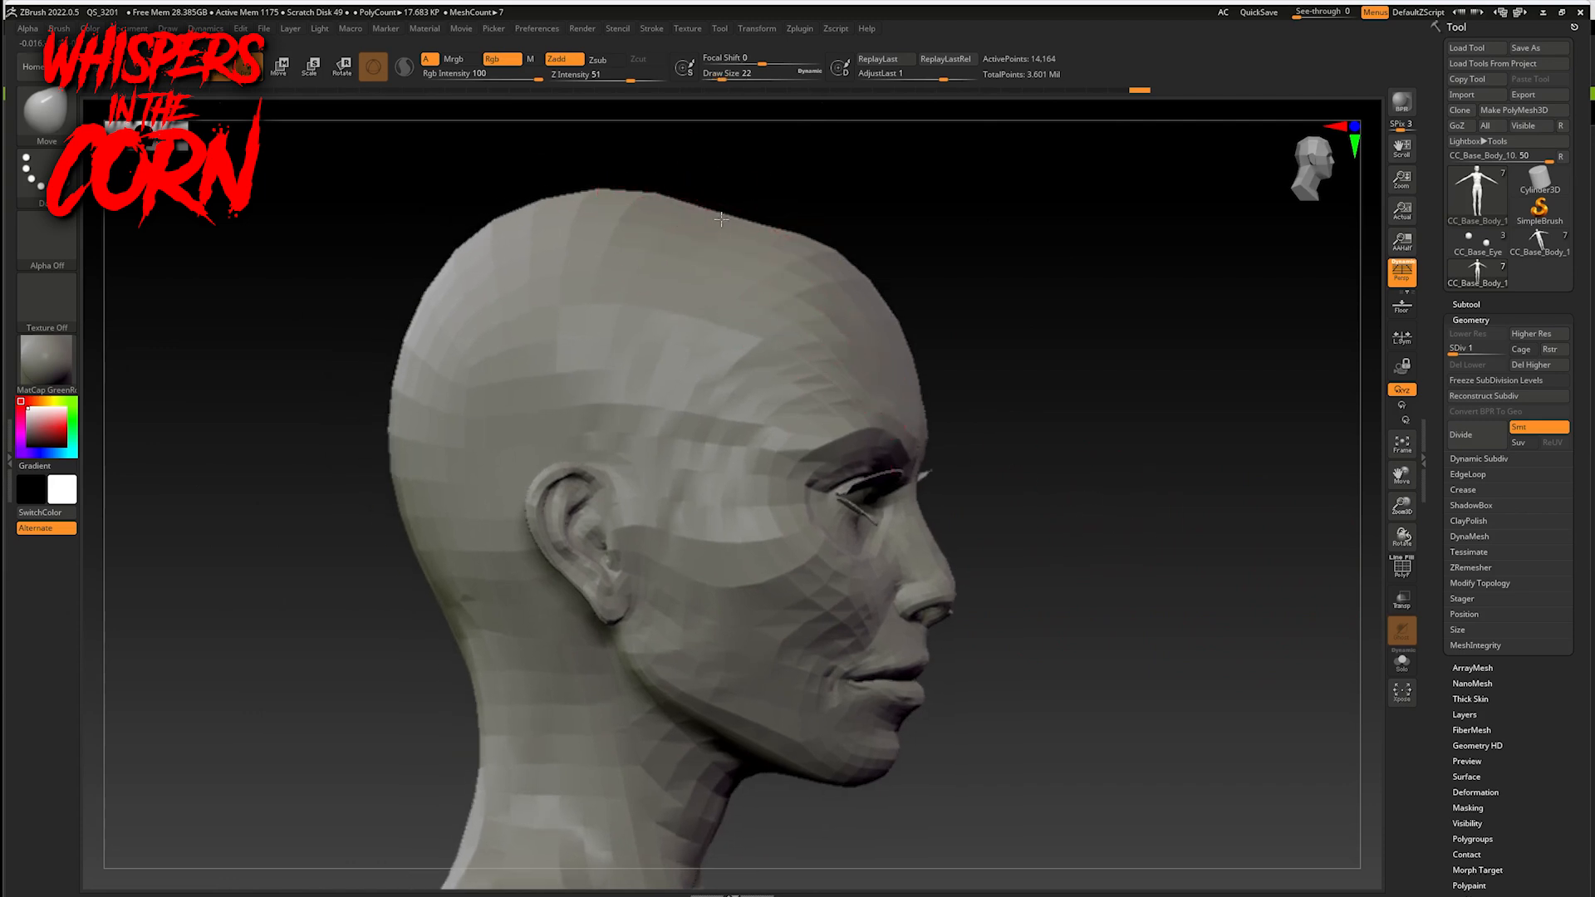
key(bracketright)
key(bracketright)
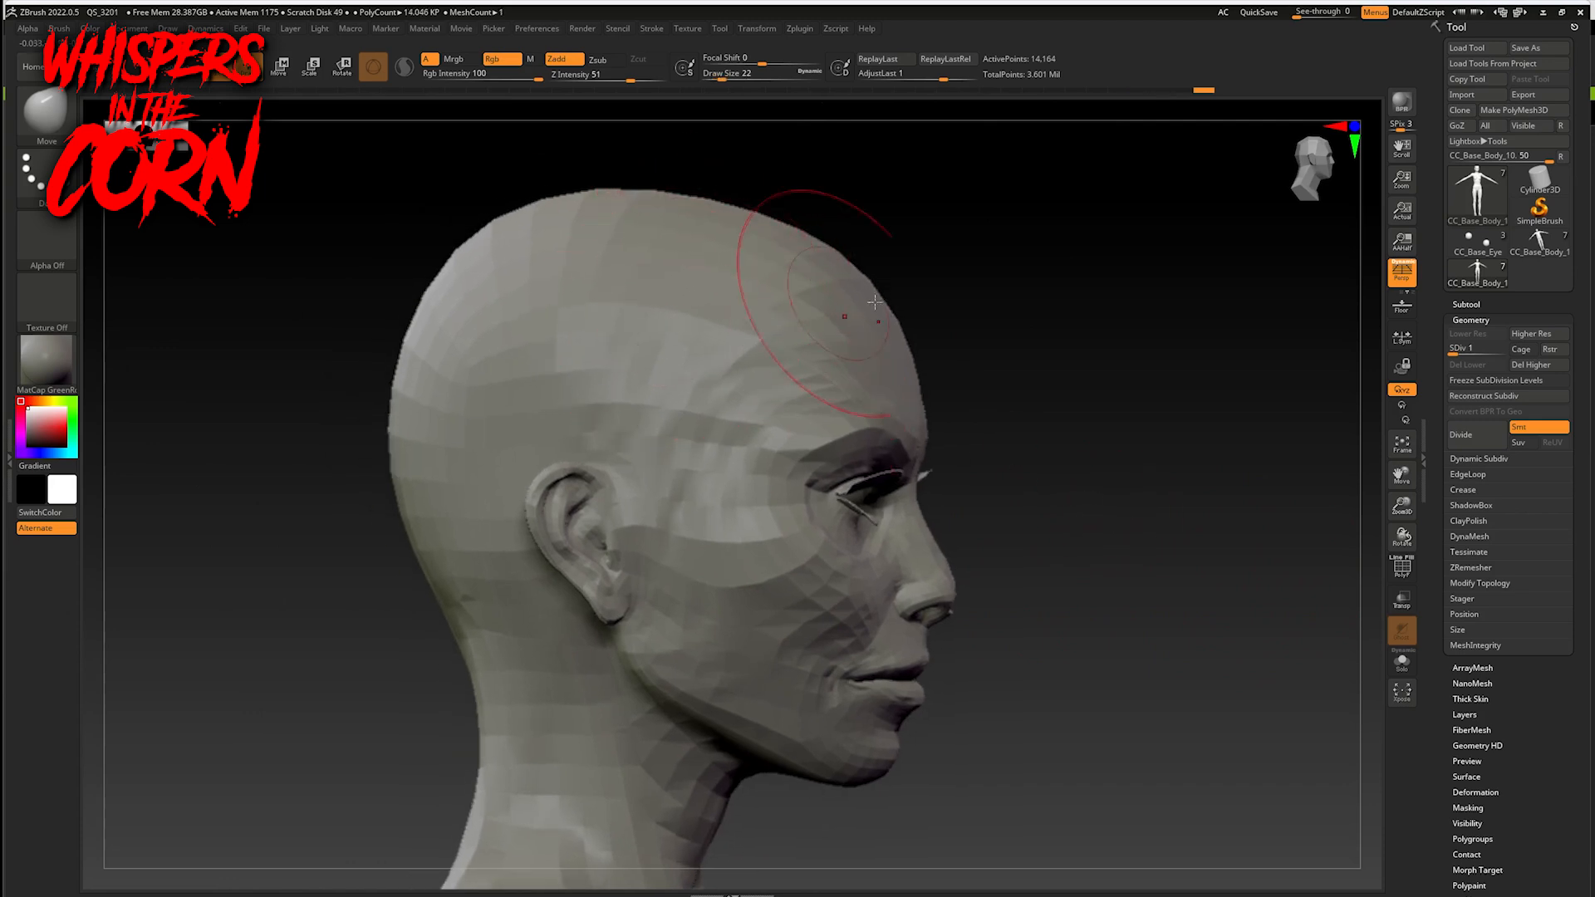
drag(1171, 391, 952, 359)
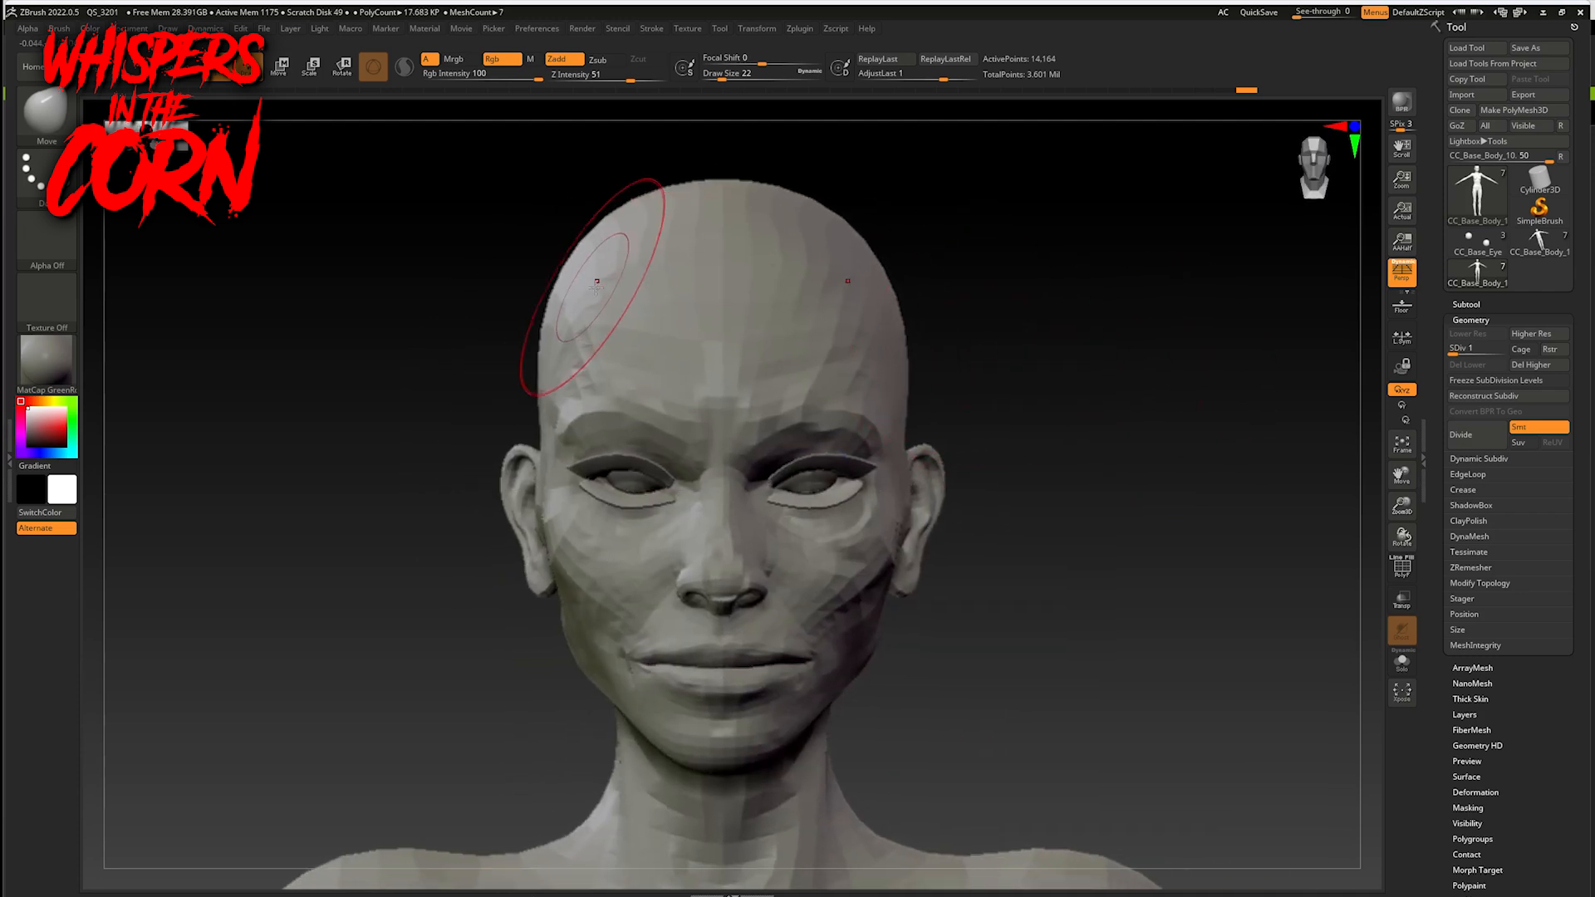
- Refine the back of the skull, jaw, cheekbones and outer brows with the Move brush, checking the head from several sides
drag(421, 385, 745, 419)
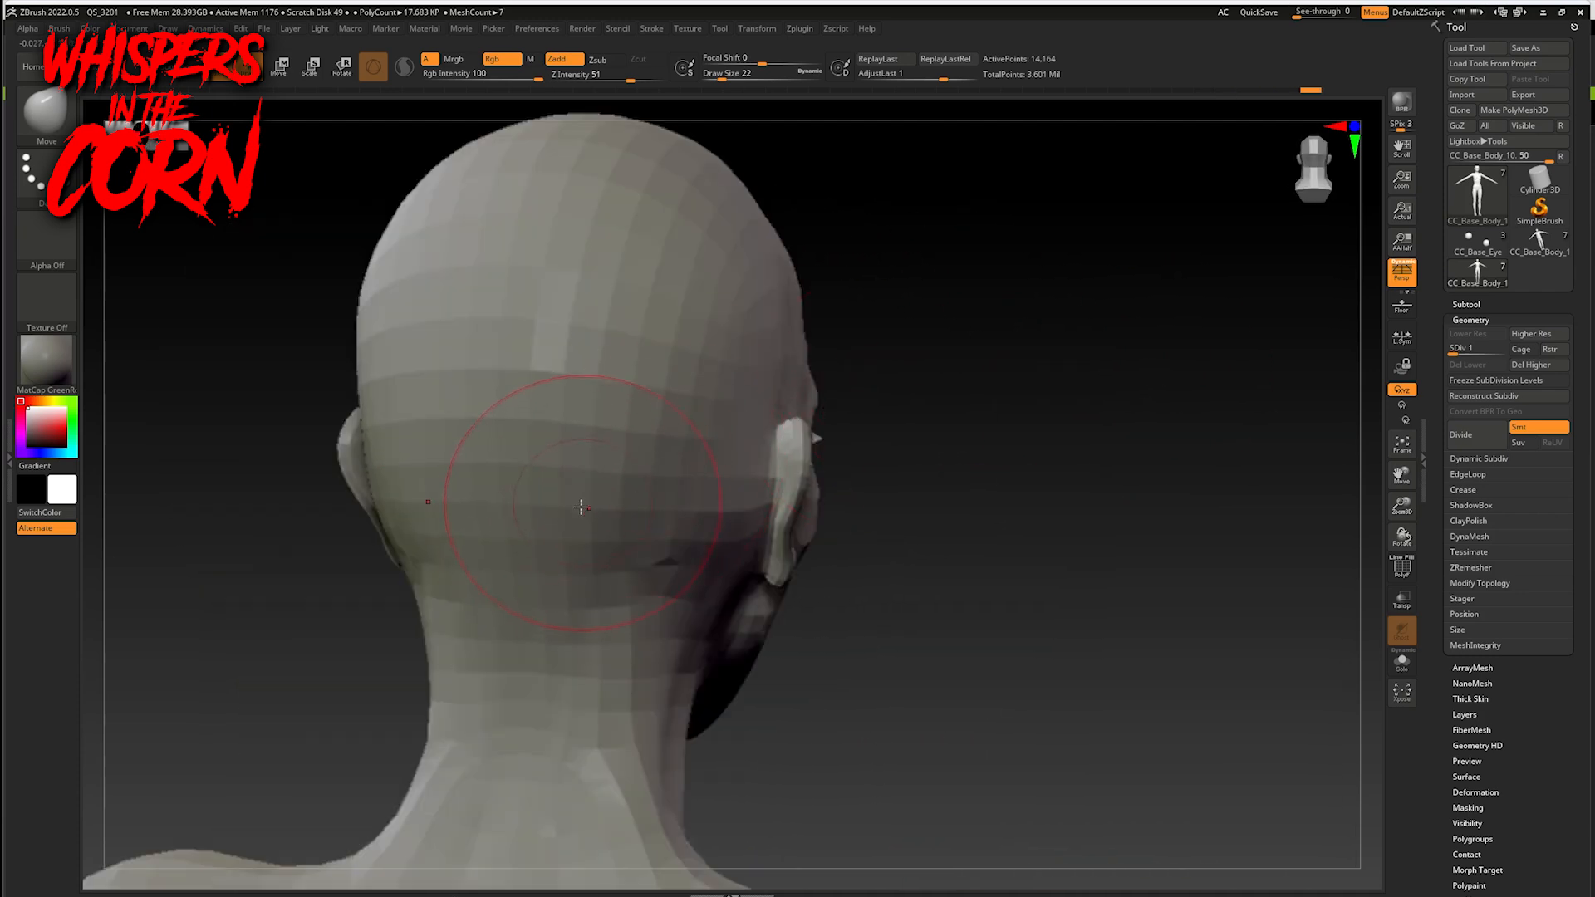
drag(914, 615, 813, 526)
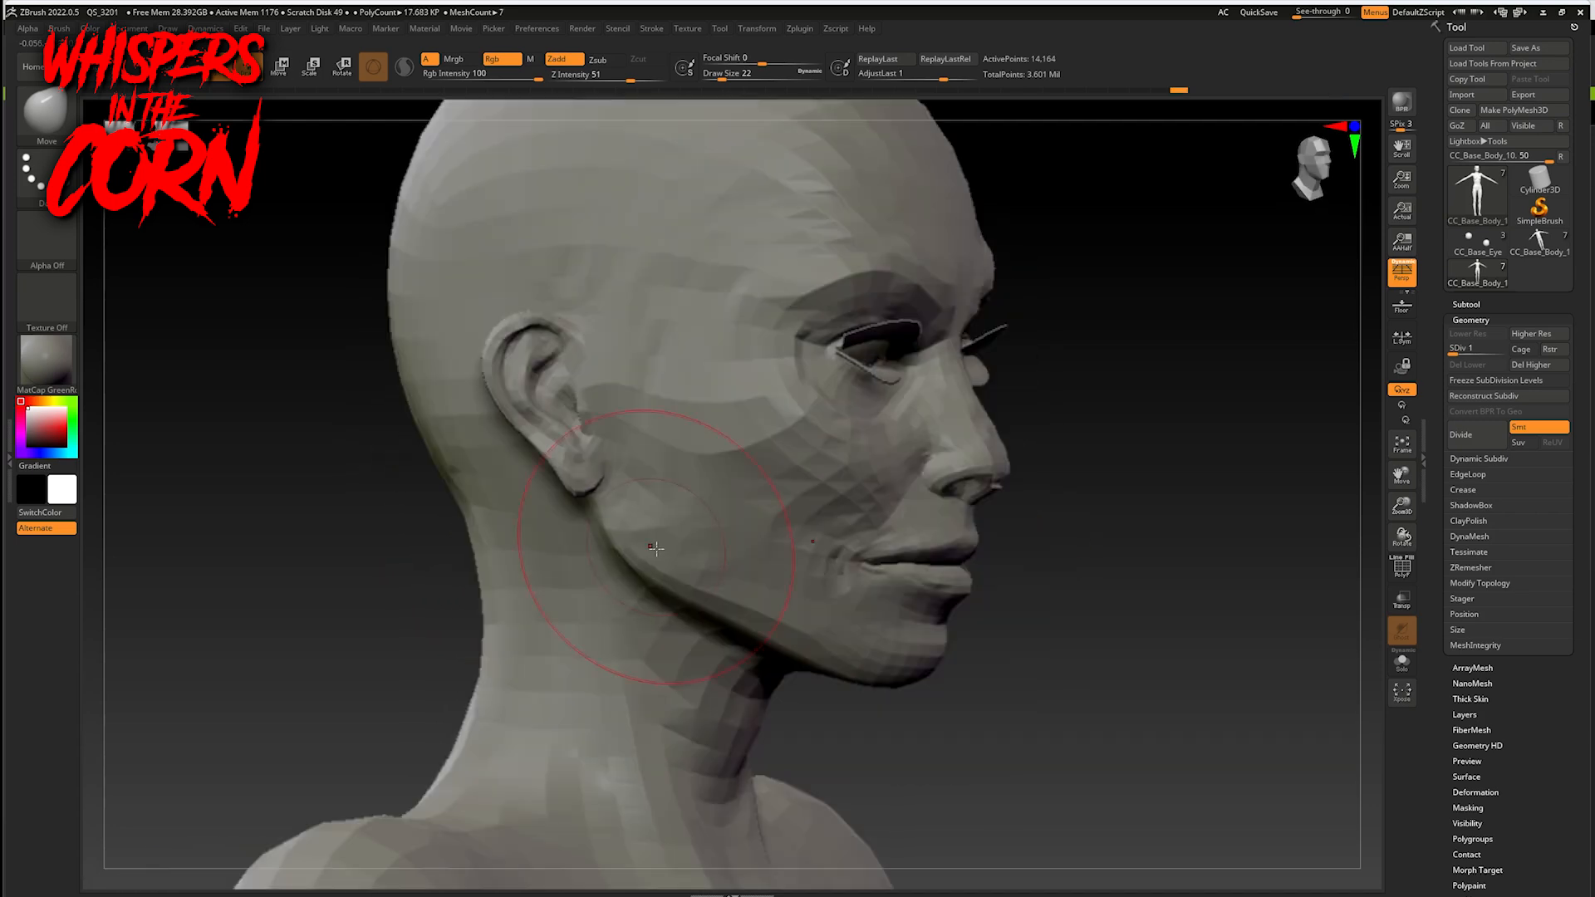
mouse_move(1093, 609)
mouse_down()
mouse_move(1072, 613)
mouse_move(1154, 598)
mouse_move(997, 631)
mouse_up()
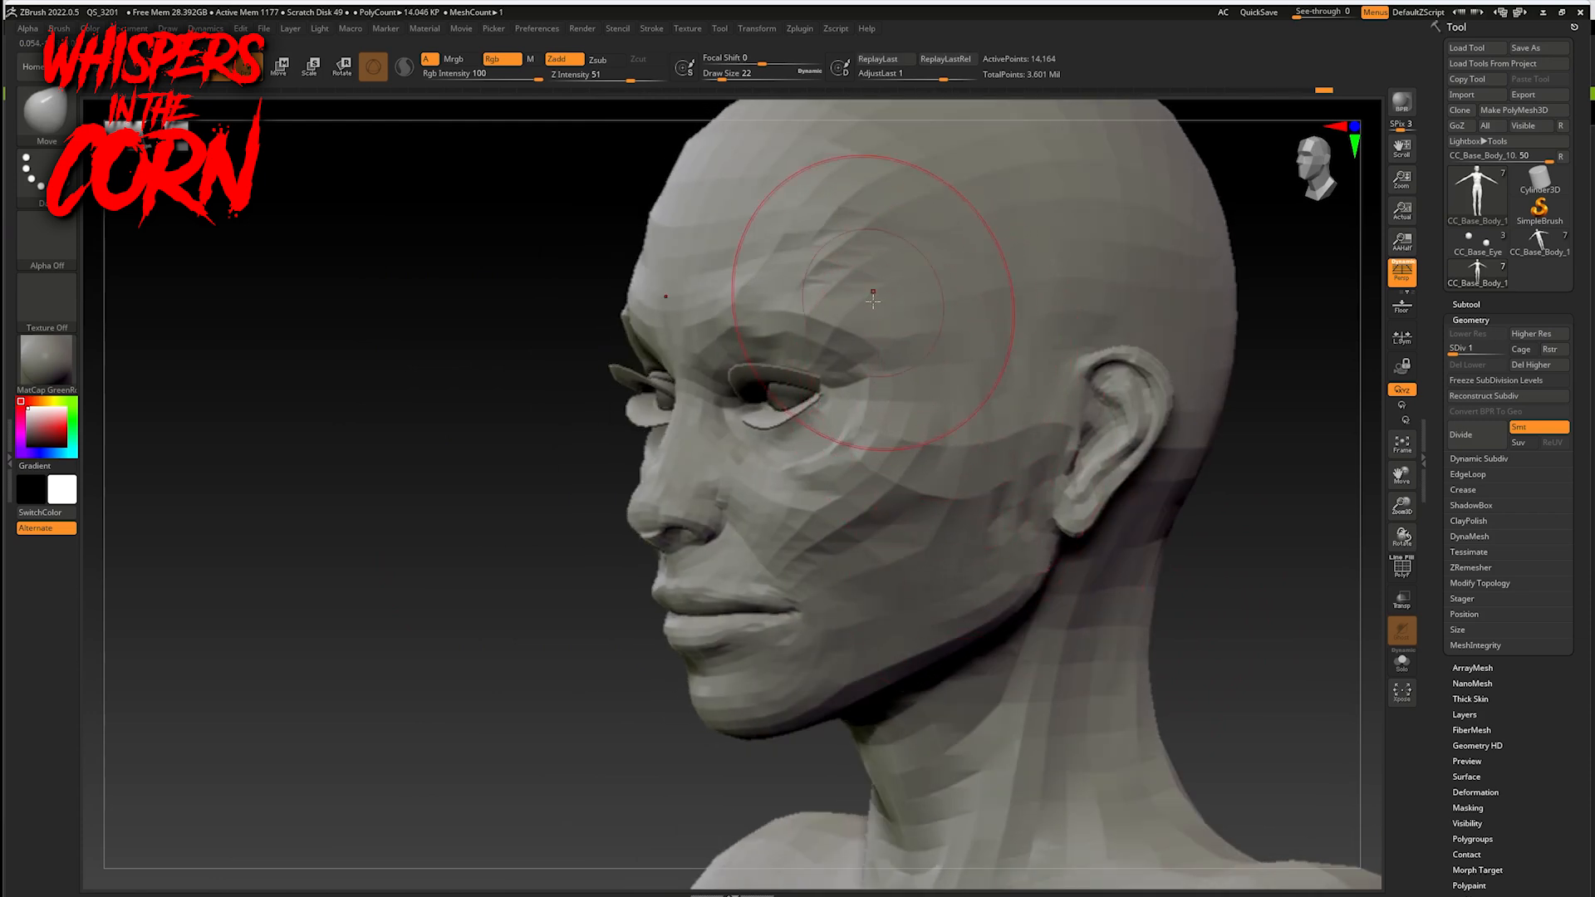
drag(545, 492, 1133, 431)
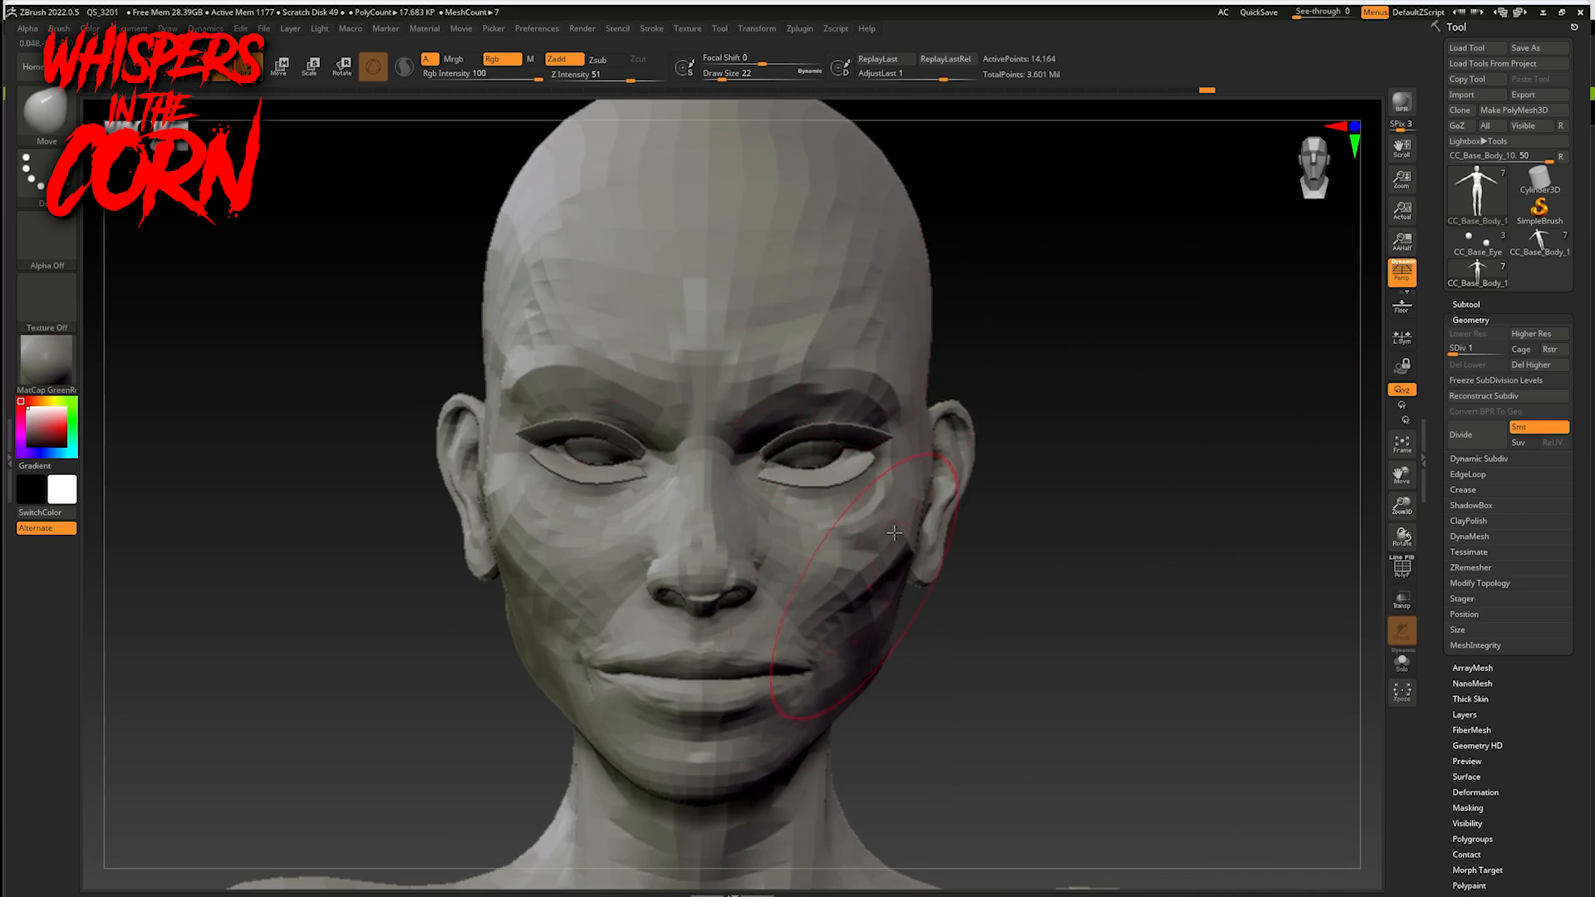
mouse_move(1165, 501)
mouse_down()
mouse_move(1175, 556)
mouse_move(1246, 544)
mouse_up()
drag(1142, 422, 1057, 424)
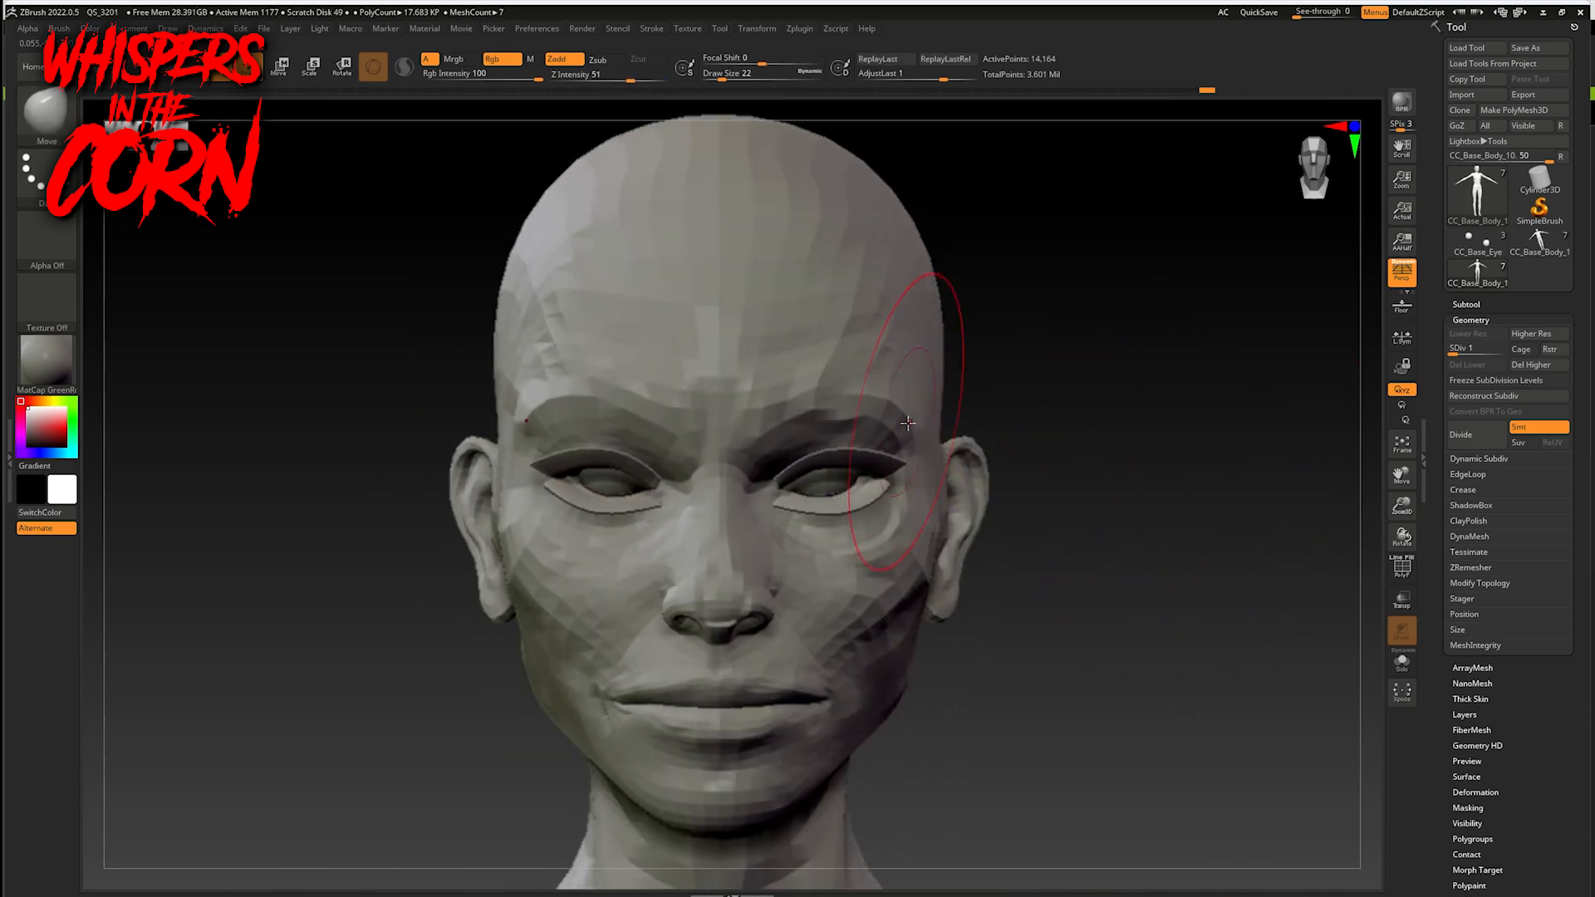
drag(890, 418, 899, 429)
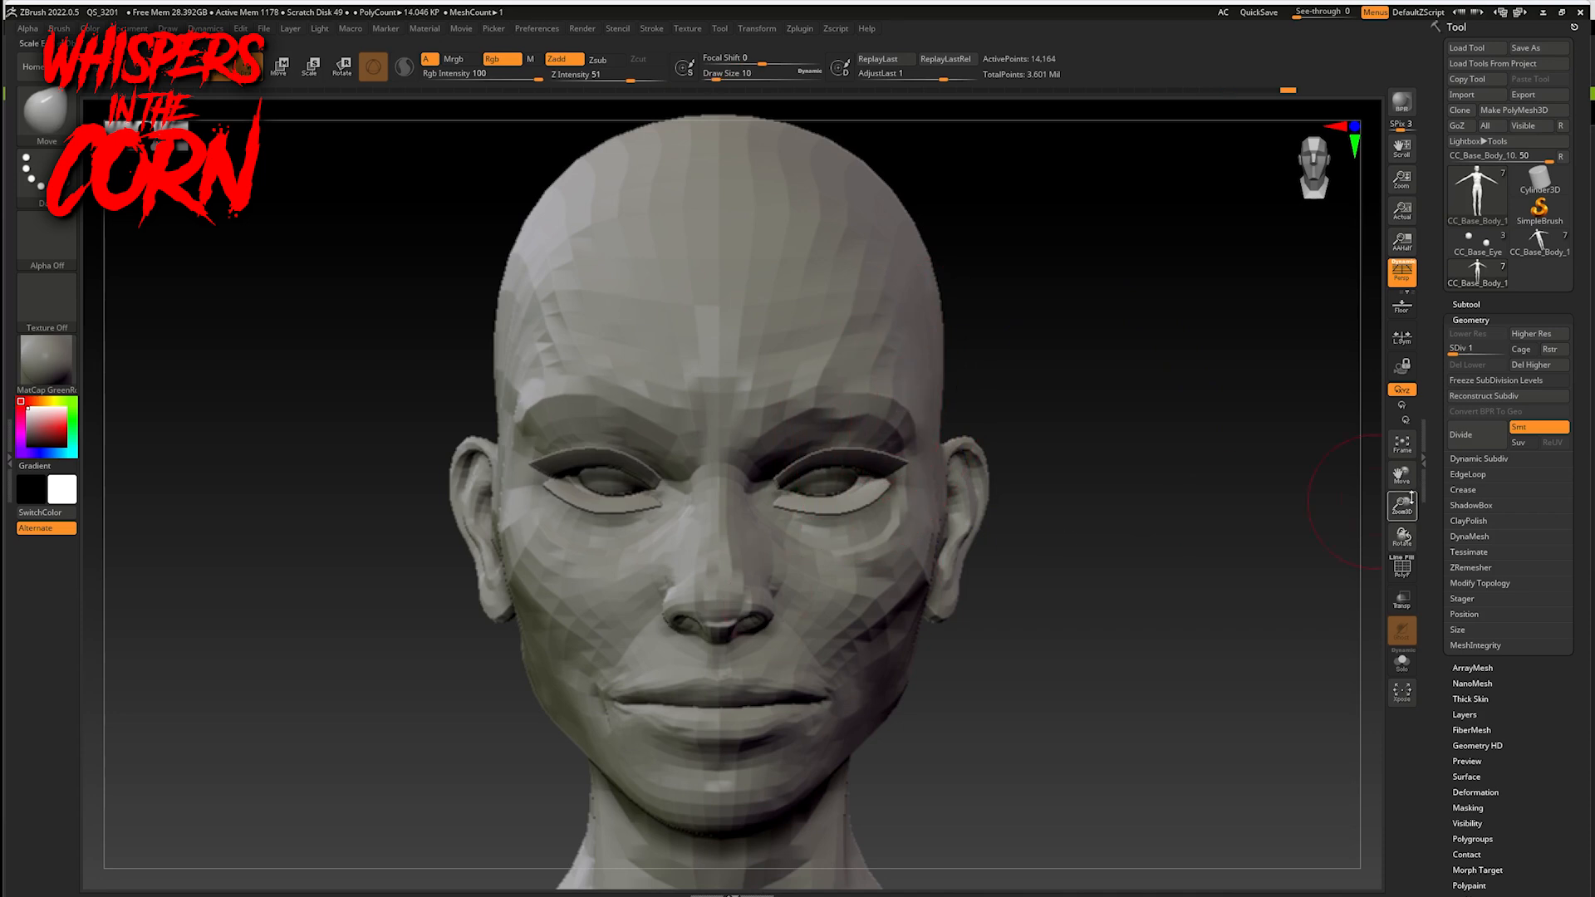
- Raise the body mesh to subdivision level 2 and check the head from the front and three-quarter angles
key(d)
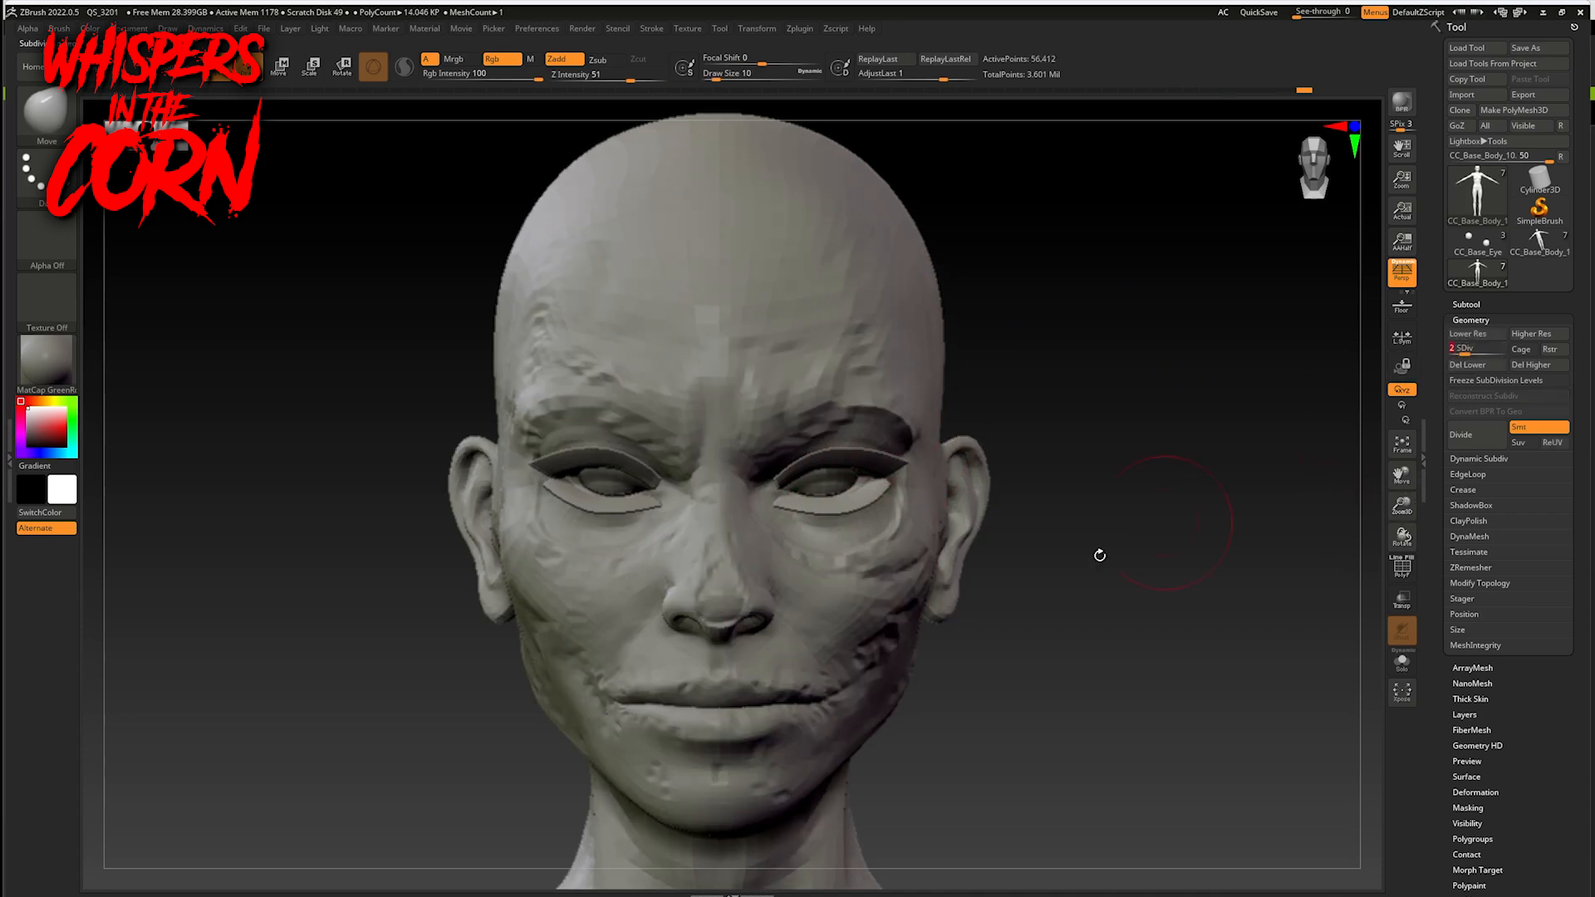
drag(1086, 634, 1334, 391)
drag(1316, 453, 946, 576)
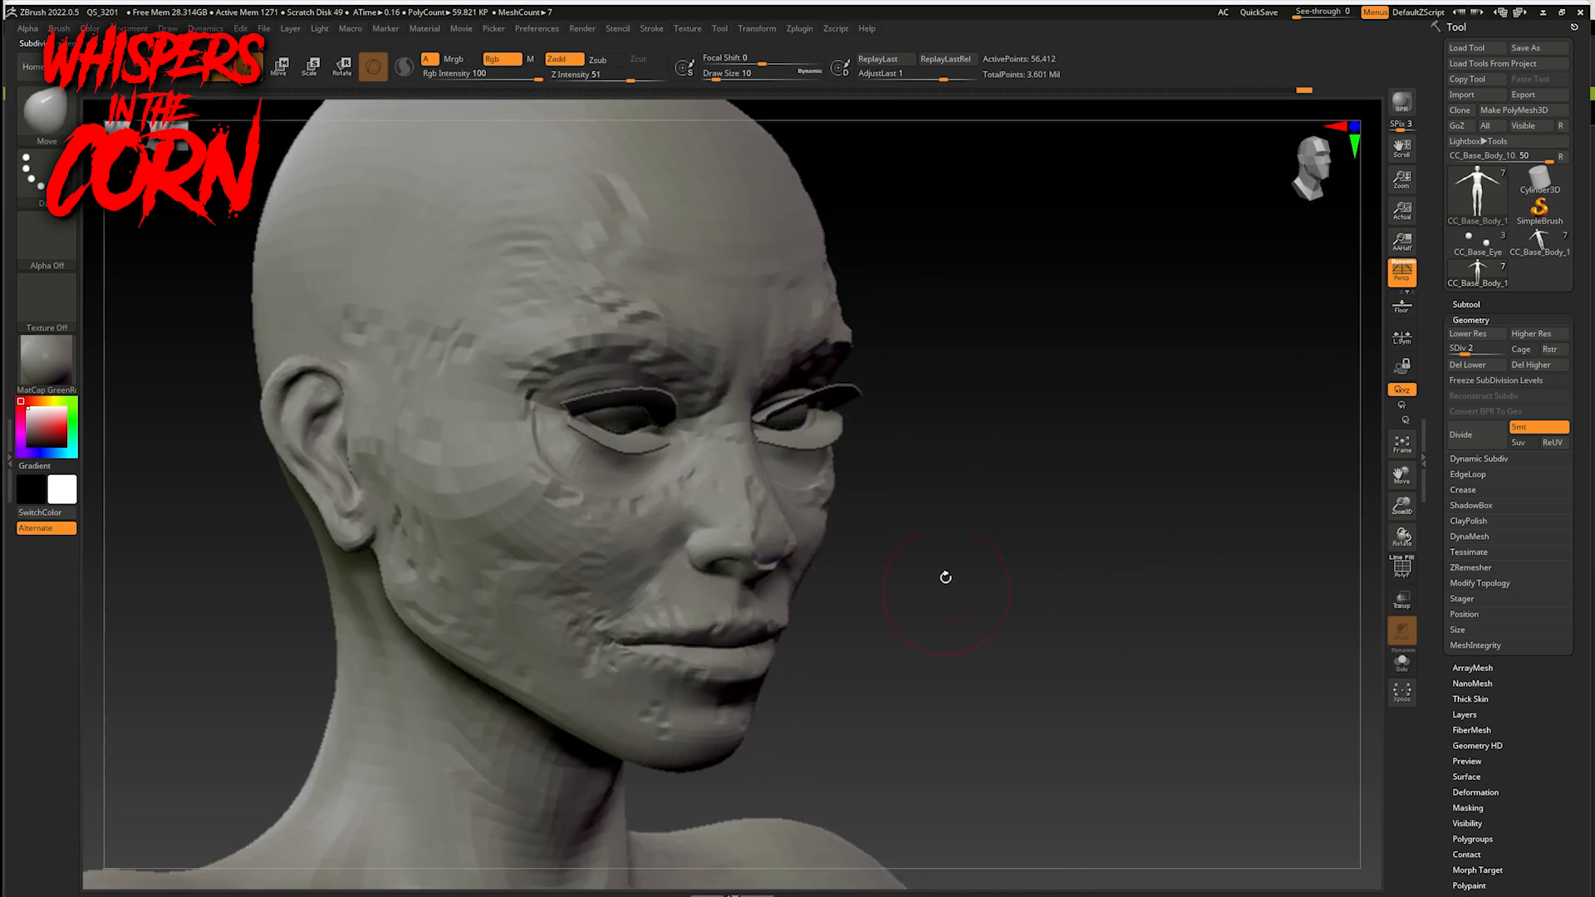
- Examine the face's polygon wireframe at subdivision level 2, comparing it with the plain shaded surface
click(1393, 573)
drag(954, 613, 1174, 586)
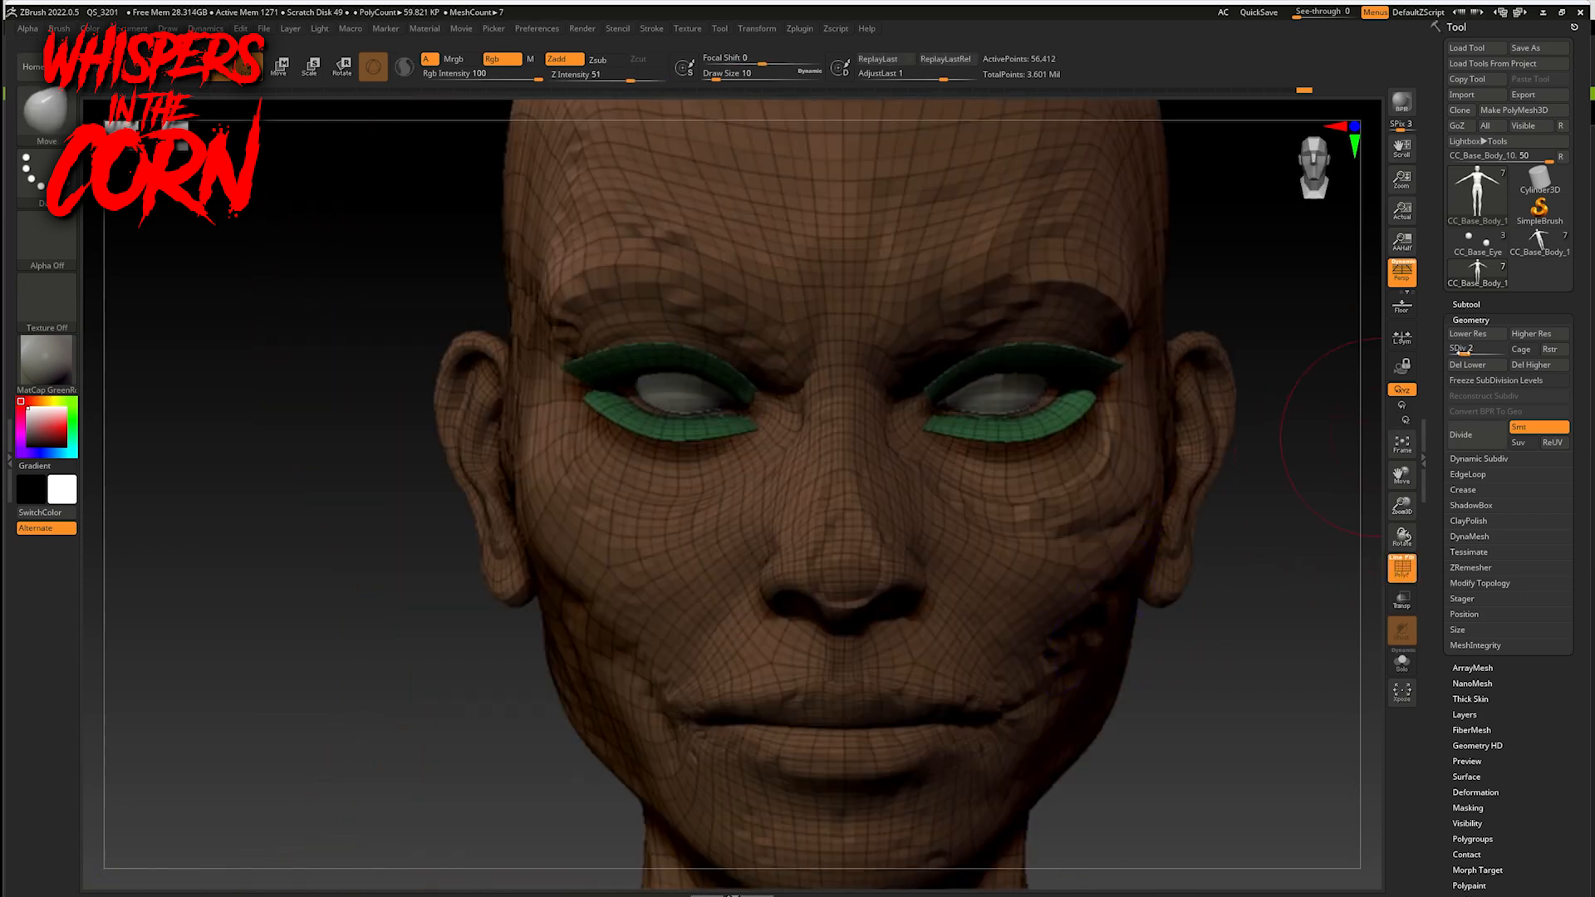
click(1395, 574)
drag(1237, 663, 1090, 669)
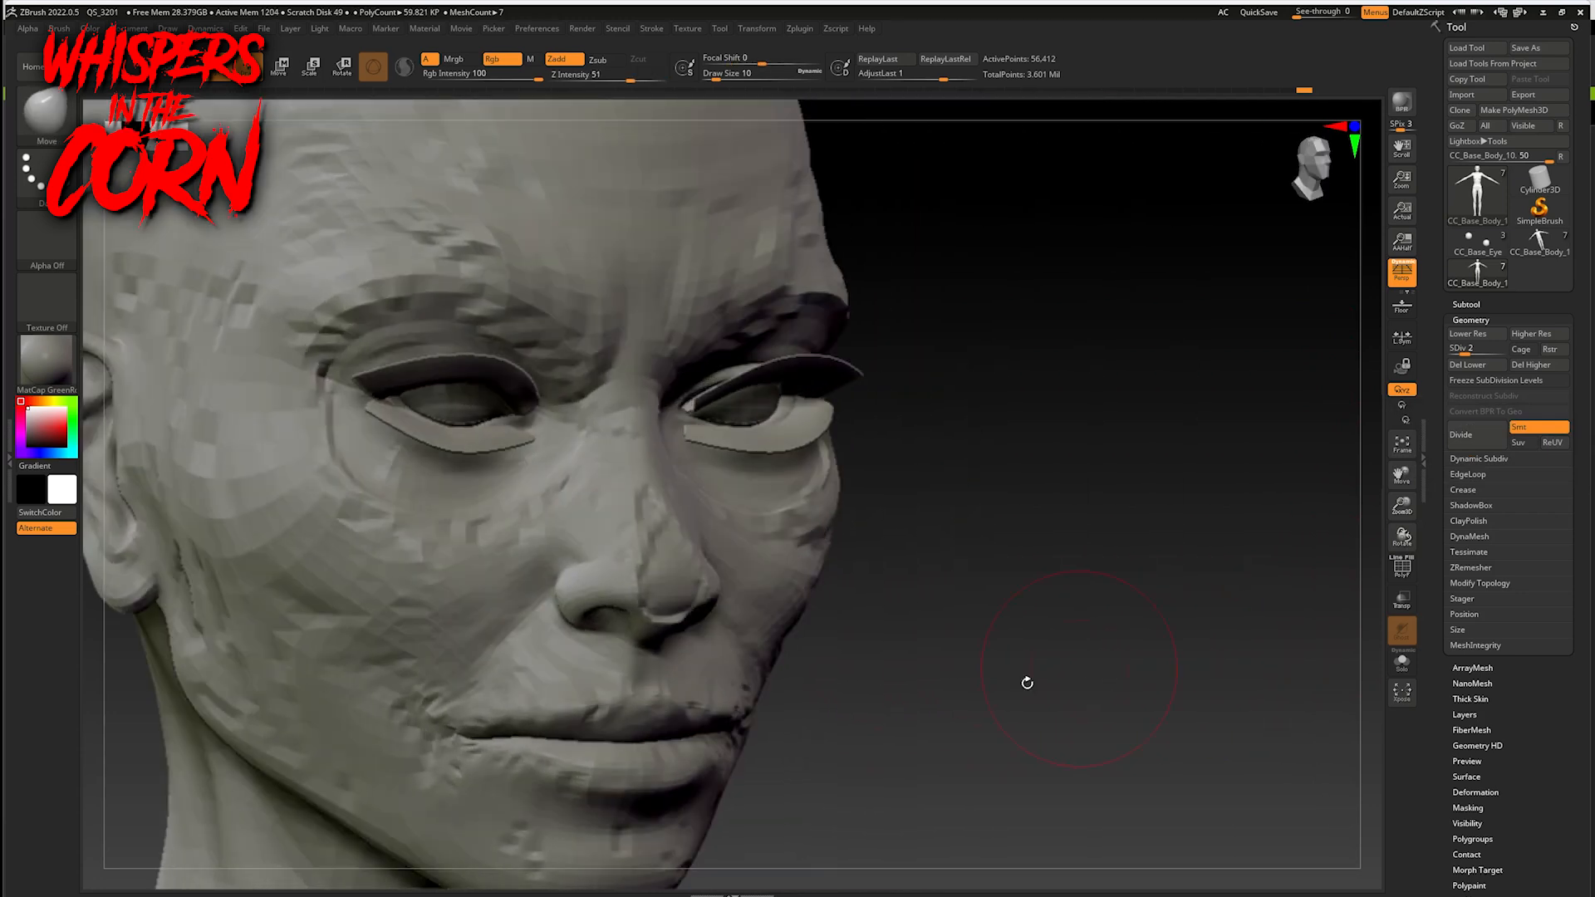
click(1402, 571)
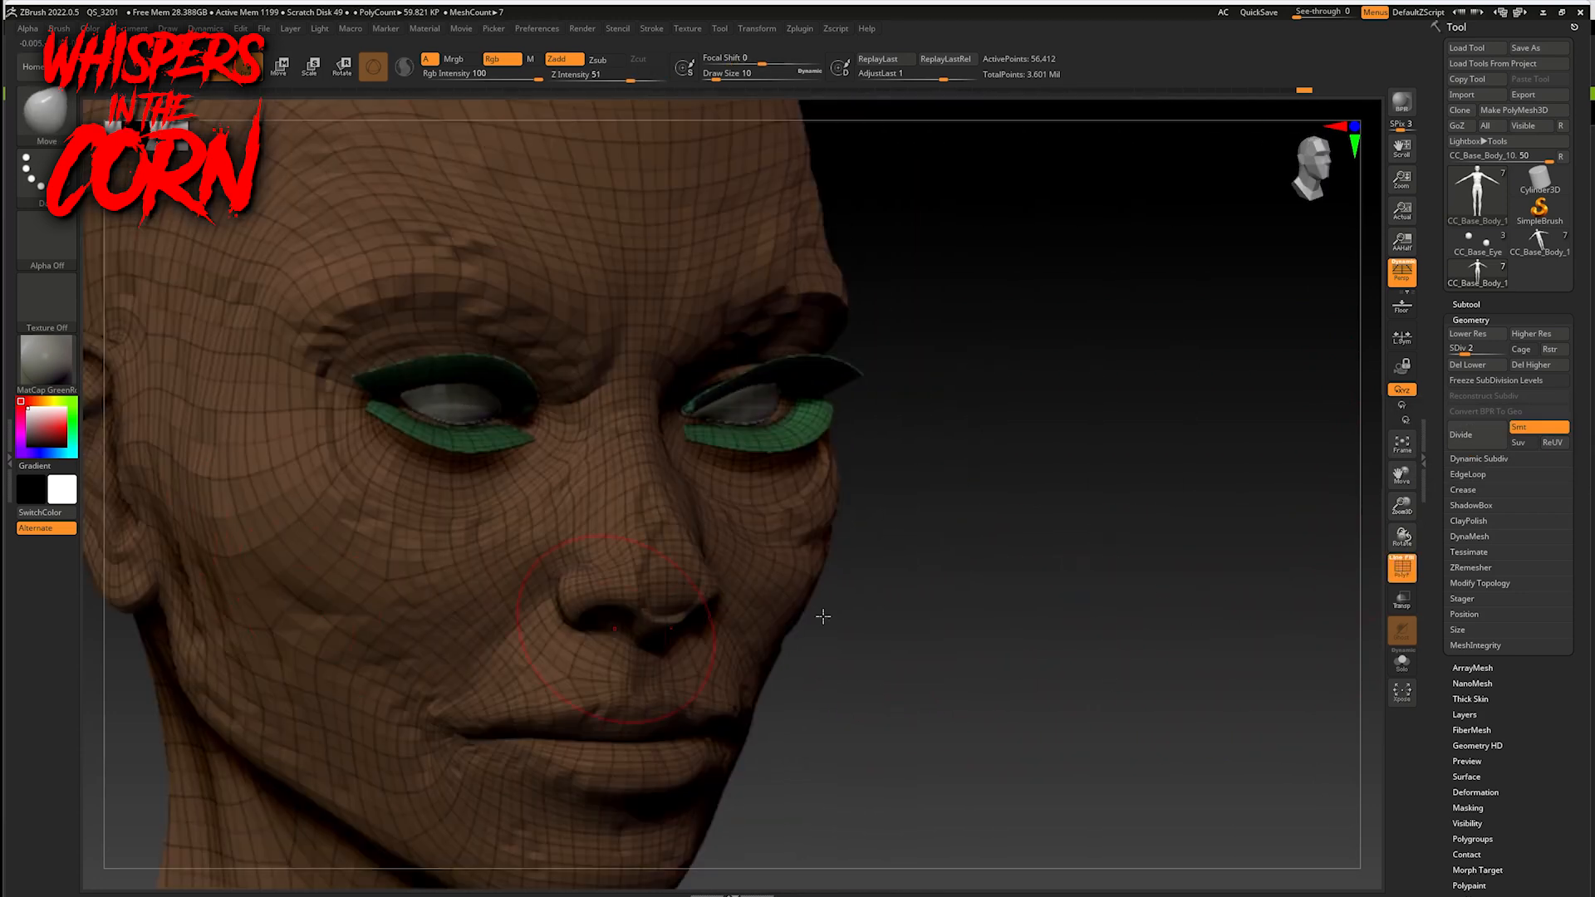
click(1402, 570)
- Compare the wireframe density of subdivision levels 1 and 2, ending at level 2 with the wireframe hidden
click(1454, 350)
text(1)
key(Return)
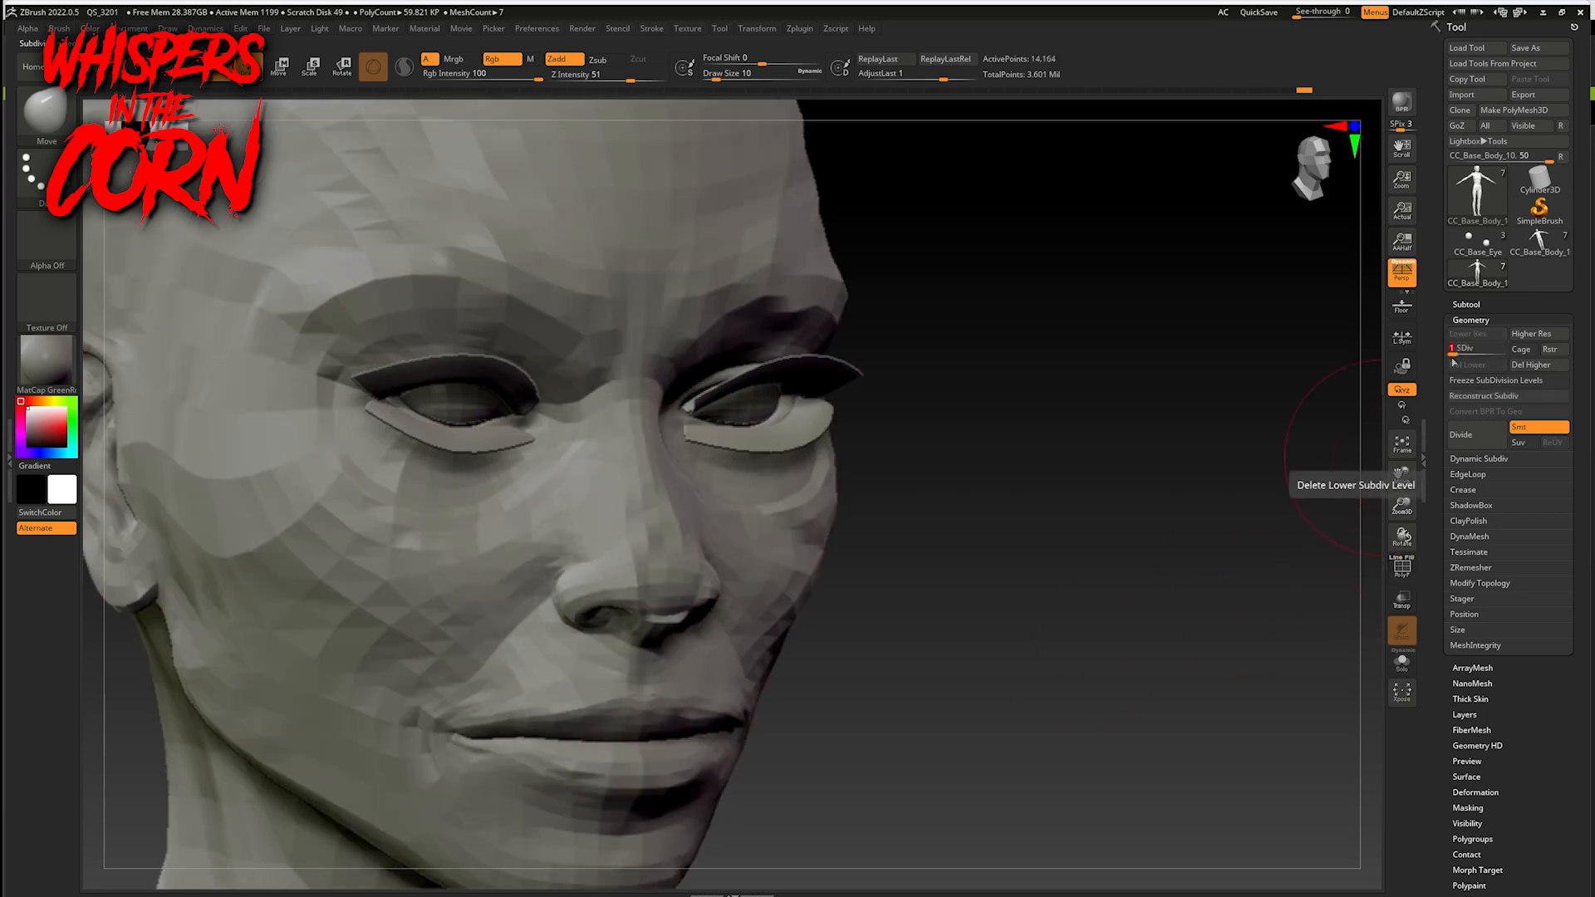
click(1403, 571)
drag(1468, 348, 1464, 349)
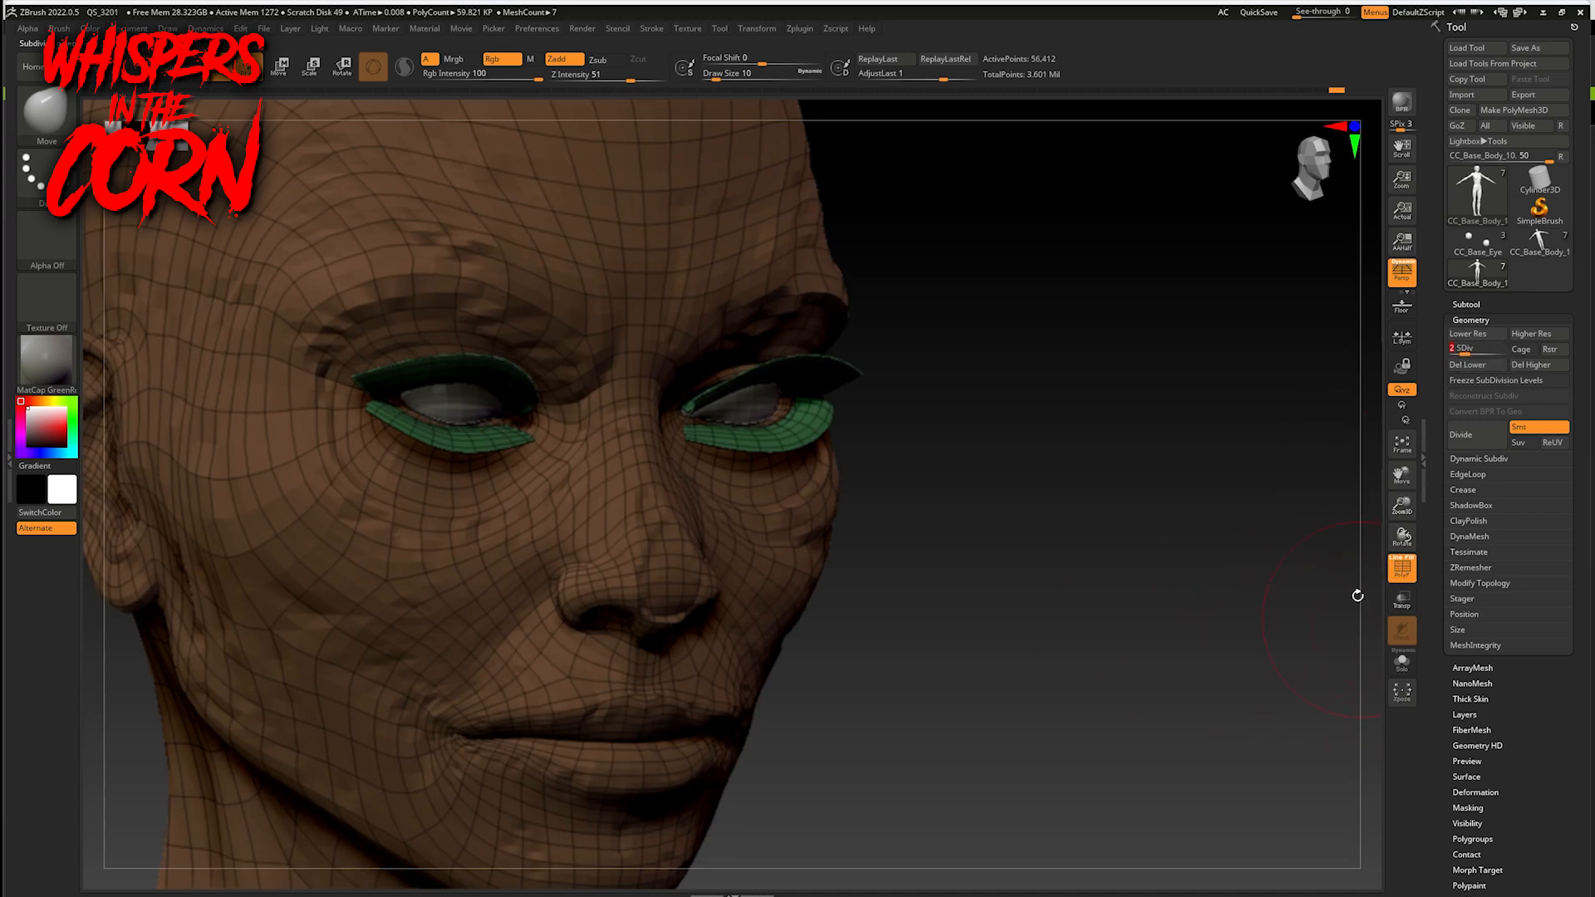
click(1403, 570)
drag(926, 595, 1072, 587)
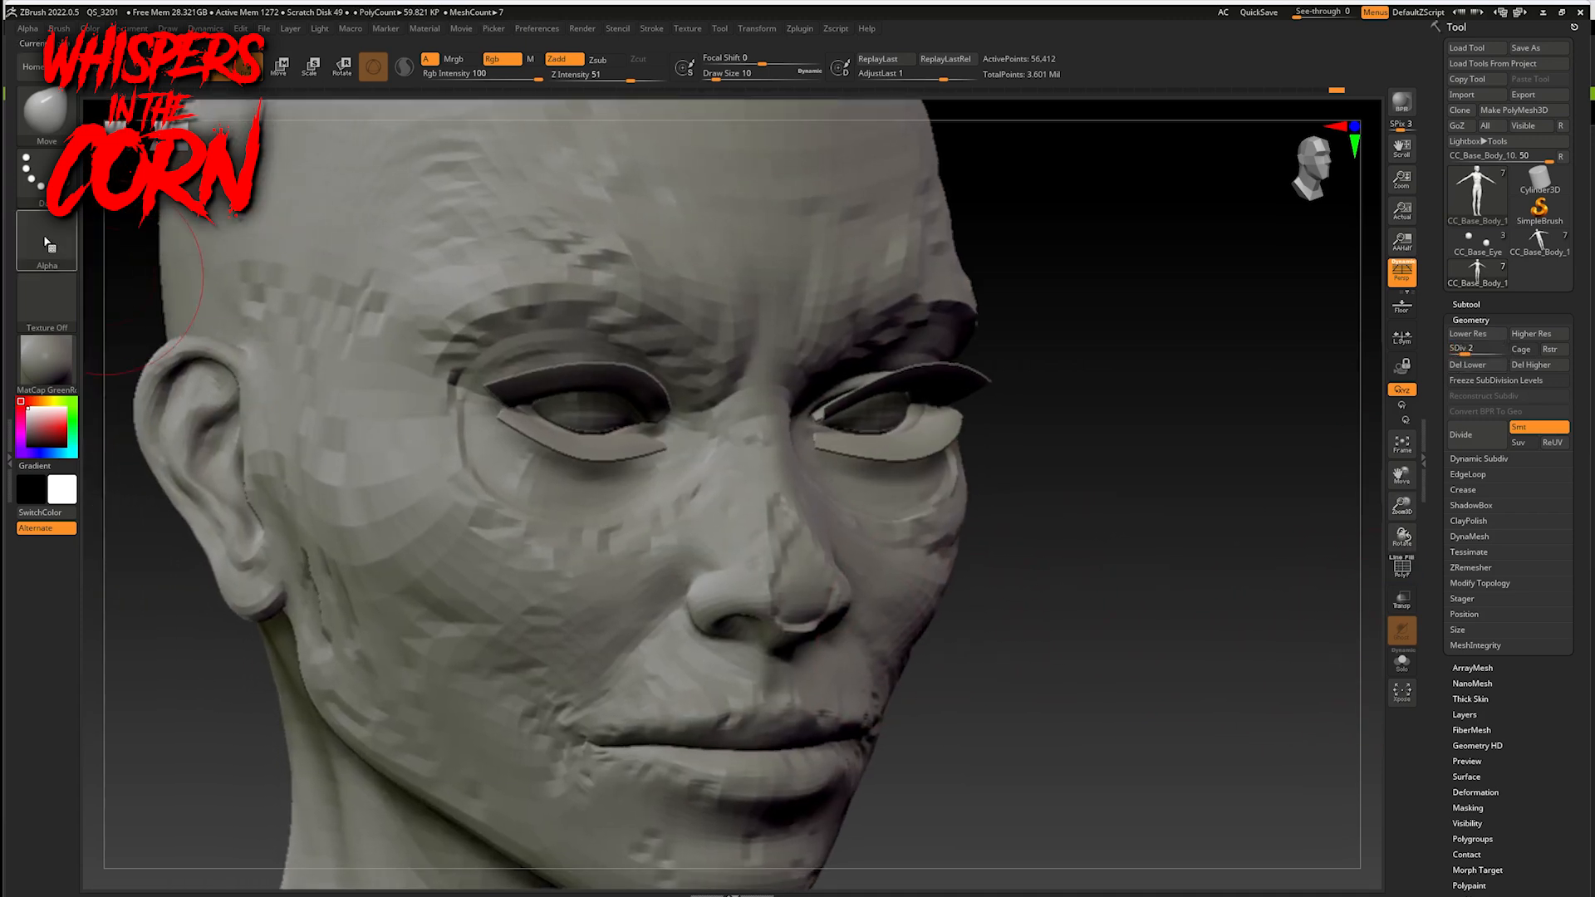
- Choose the DamStandard brush, reduce its Draw Size to 4, and undo a trial stroke on the face
click(71, 99)
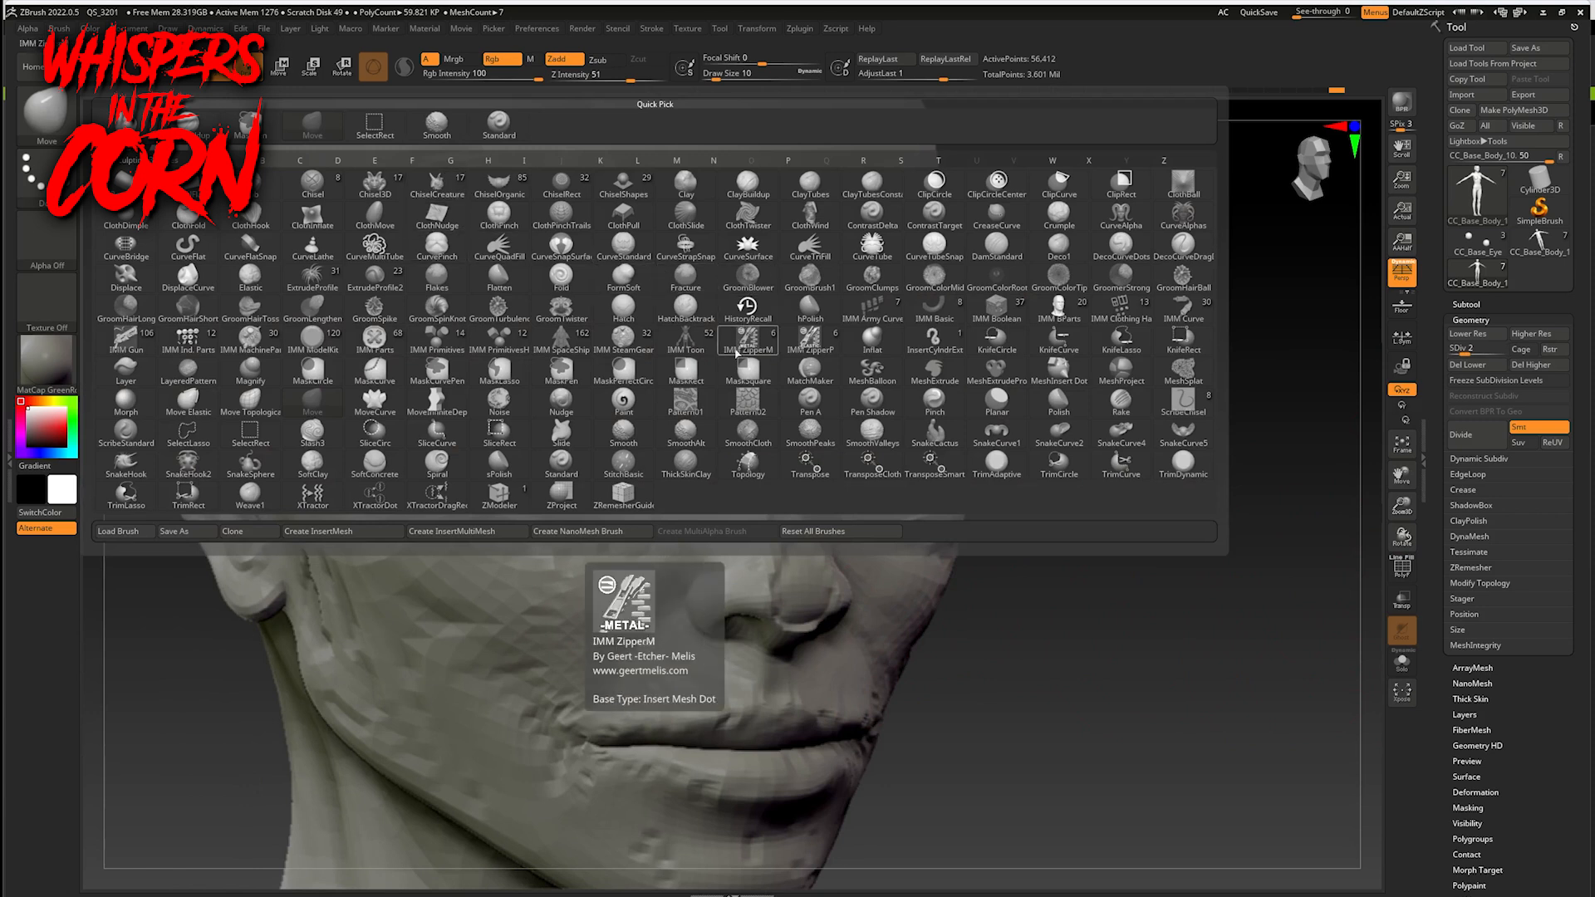
click(1003, 251)
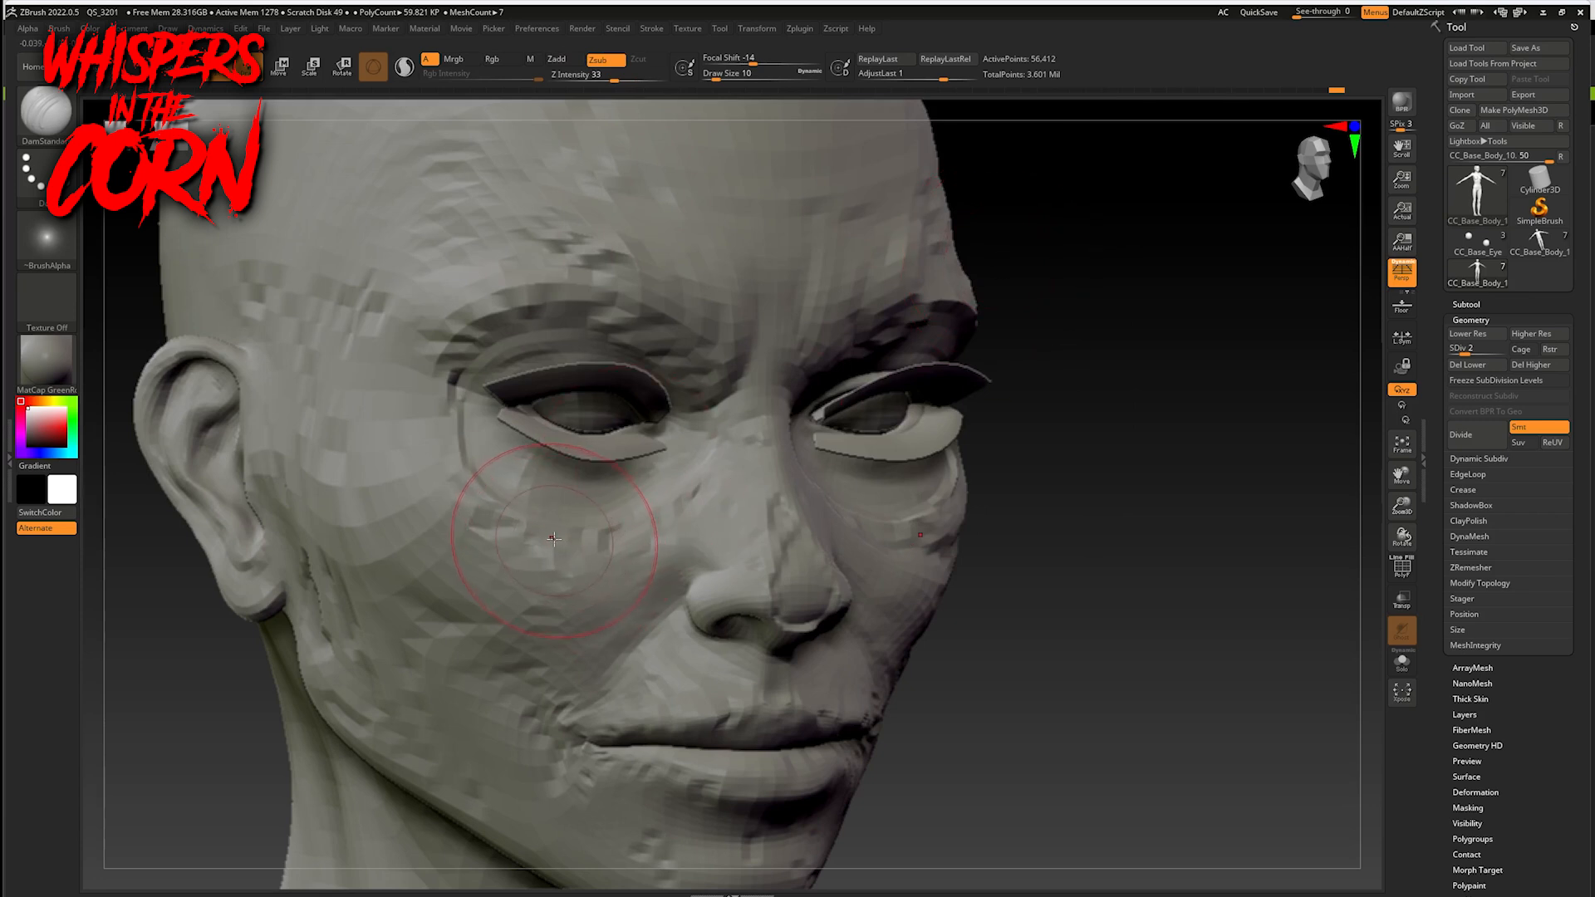
key([)
mouse_move(438, 581)
mouse_down()
mouse_move(575, 662)
mouse_move(445, 224)
mouse_move(364, 236)
mouse_move(293, 208)
mouse_up()
key(ctrl+z)
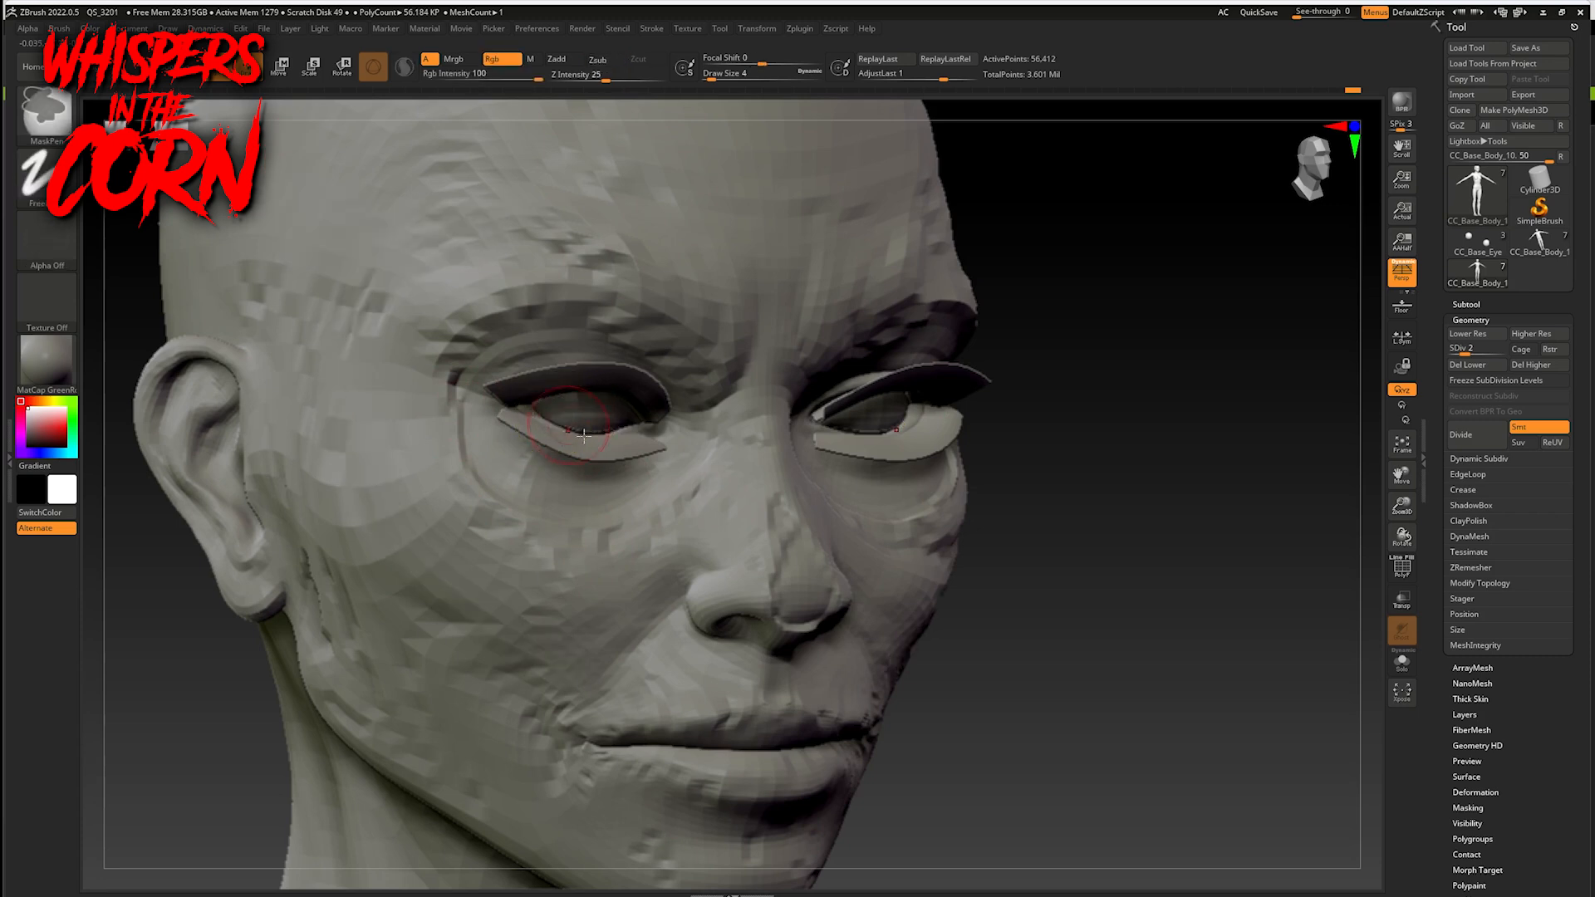
- Carve creases at the corners of the mouth with the DamStandard brush at subdivision level 2
drag(1247, 630, 1089, 627)
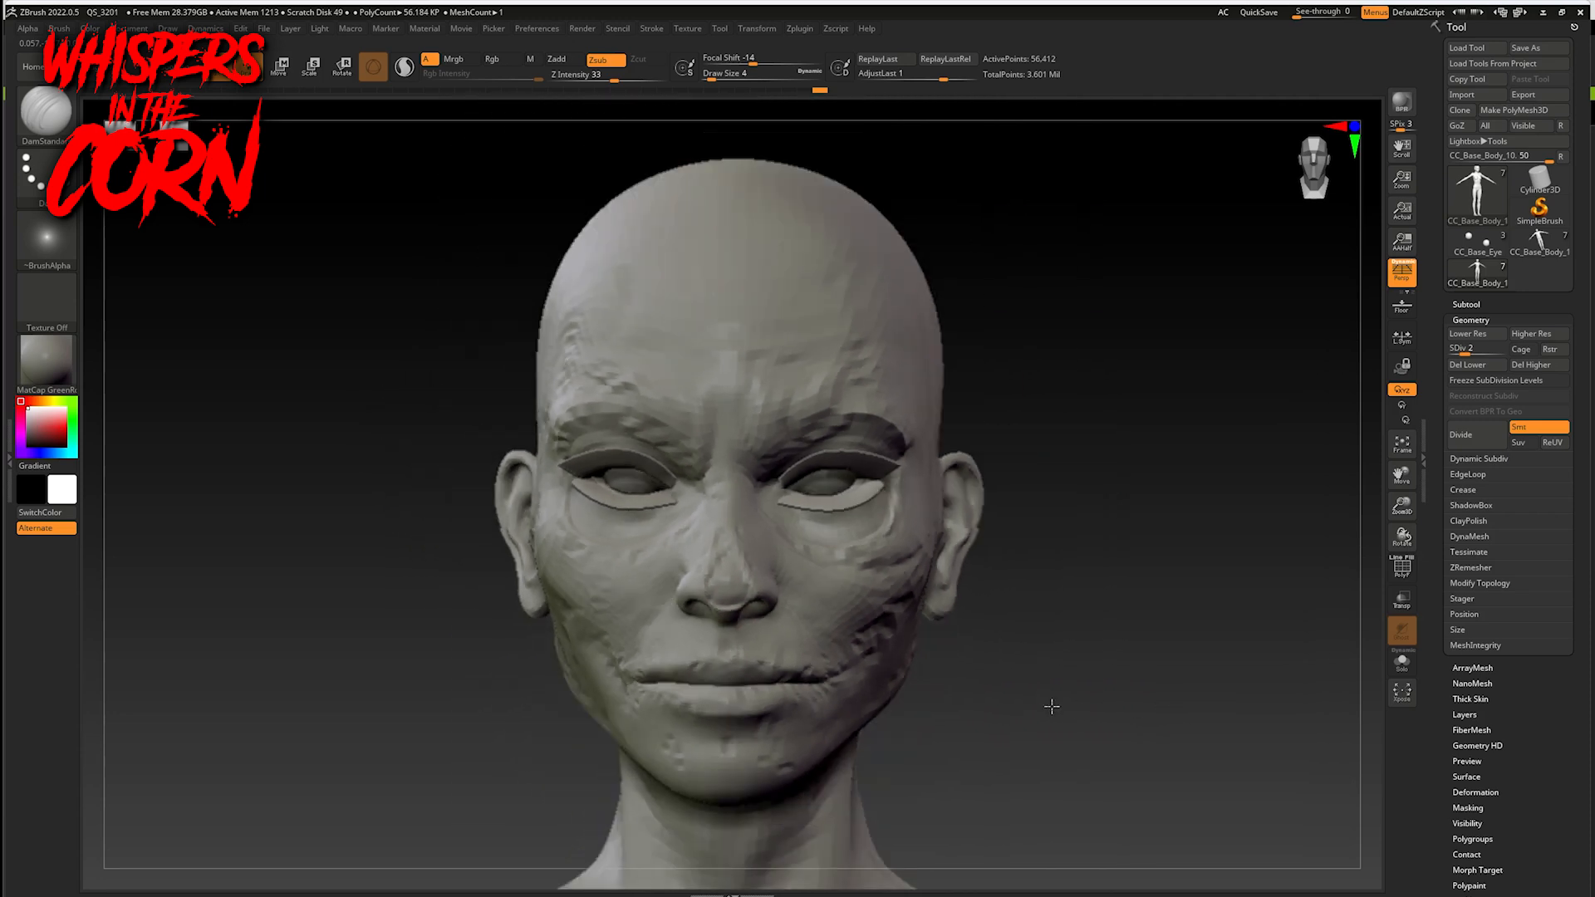
mouse_move(1050, 701)
mouse_down()
mouse_move(1103, 662)
mouse_move(1080, 665)
mouse_up()
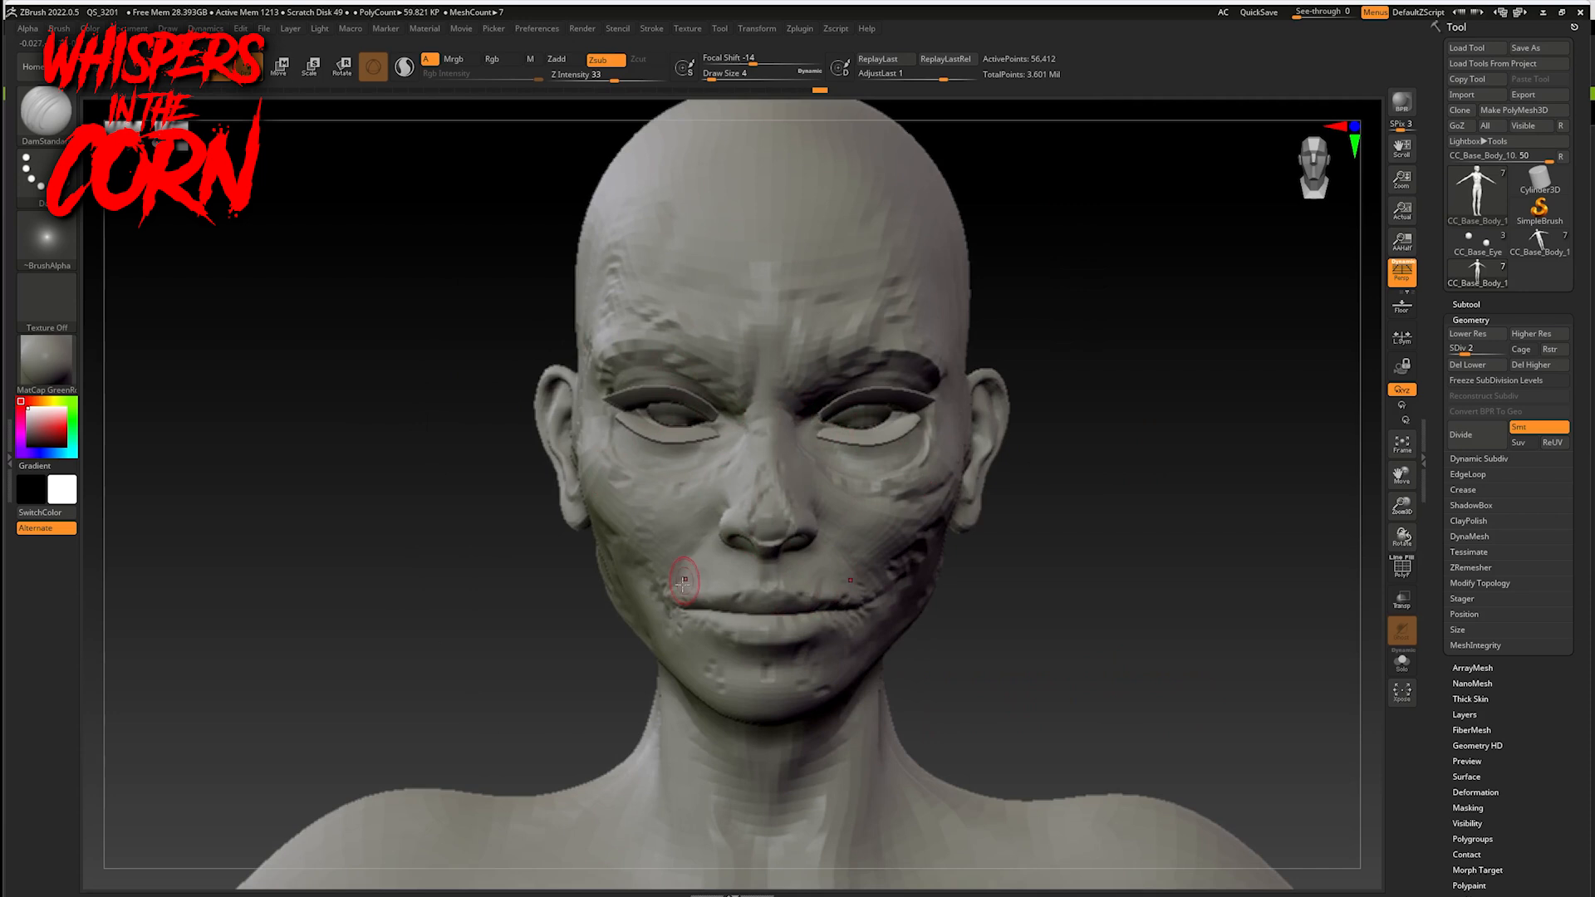
drag(558, 634, 582, 567)
alt+drag(988, 615, 1000, 702)
drag(707, 619, 616, 605)
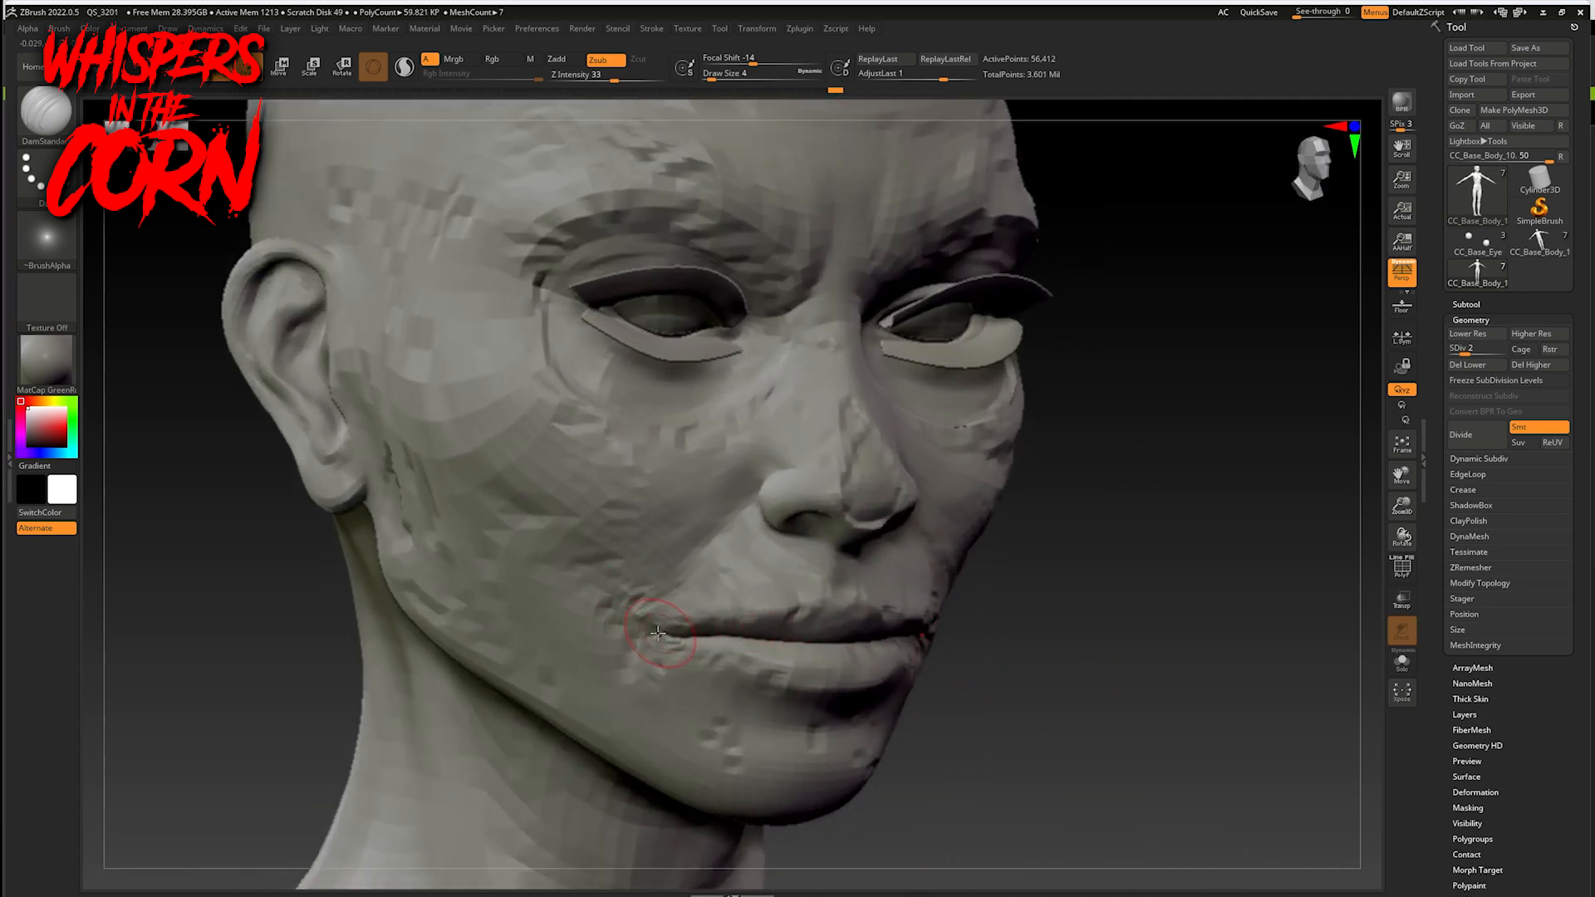
- Deepen the scars running from the mouth corner across the cheek with the DamStandard brush
drag(988, 719, 1072, 706)
drag(463, 520, 437, 525)
drag(1062, 685, 1001, 683)
drag(519, 751, 611, 640)
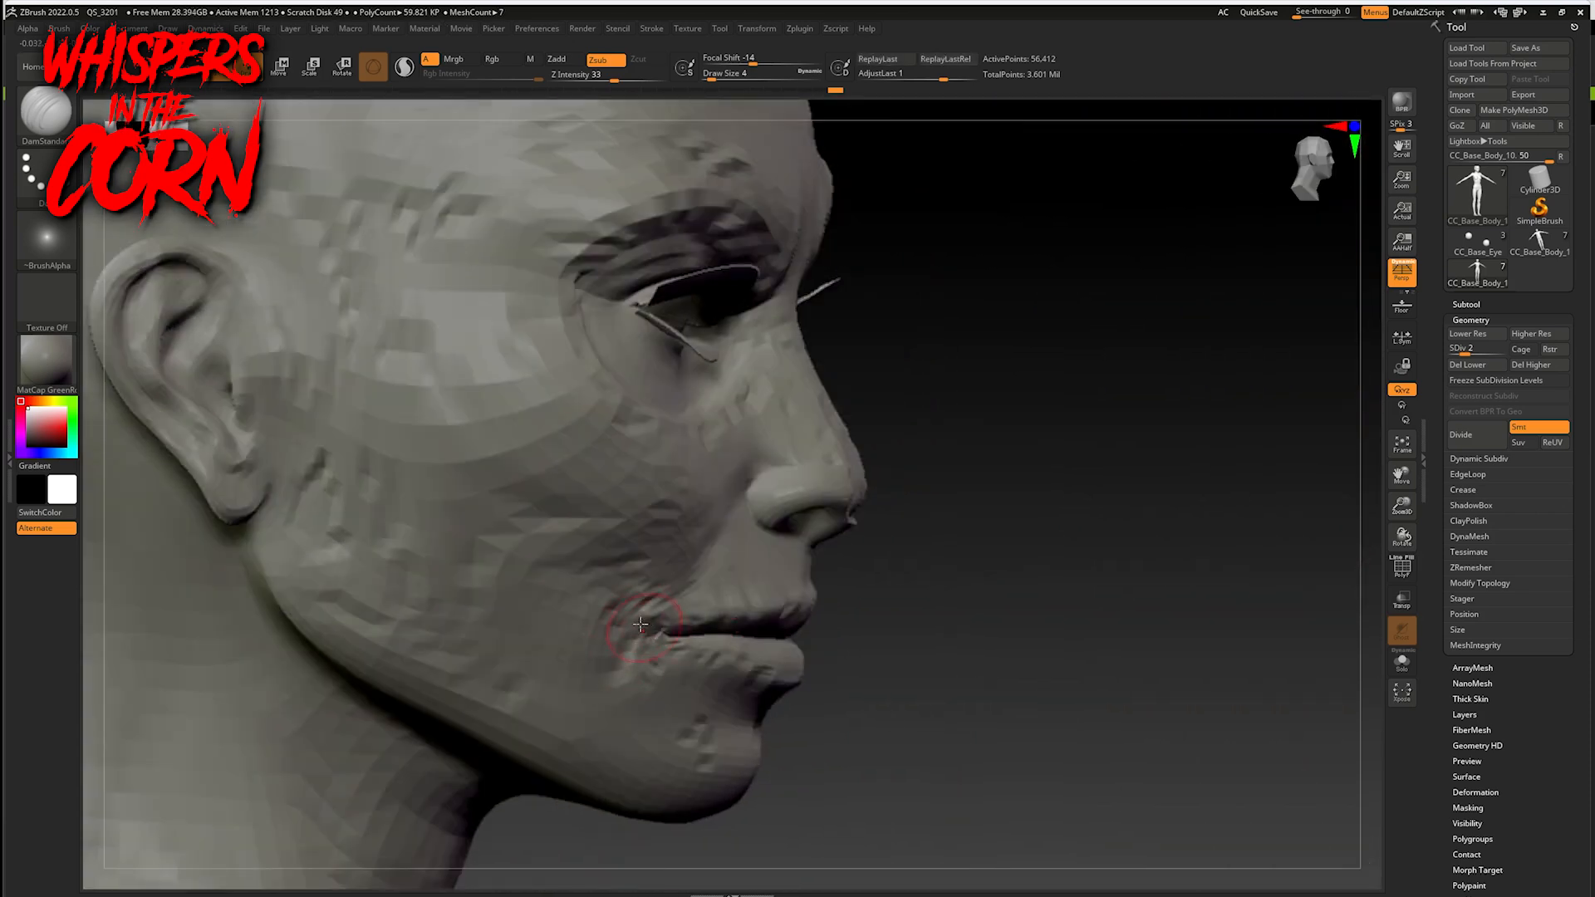
drag(983, 664, 752, 713)
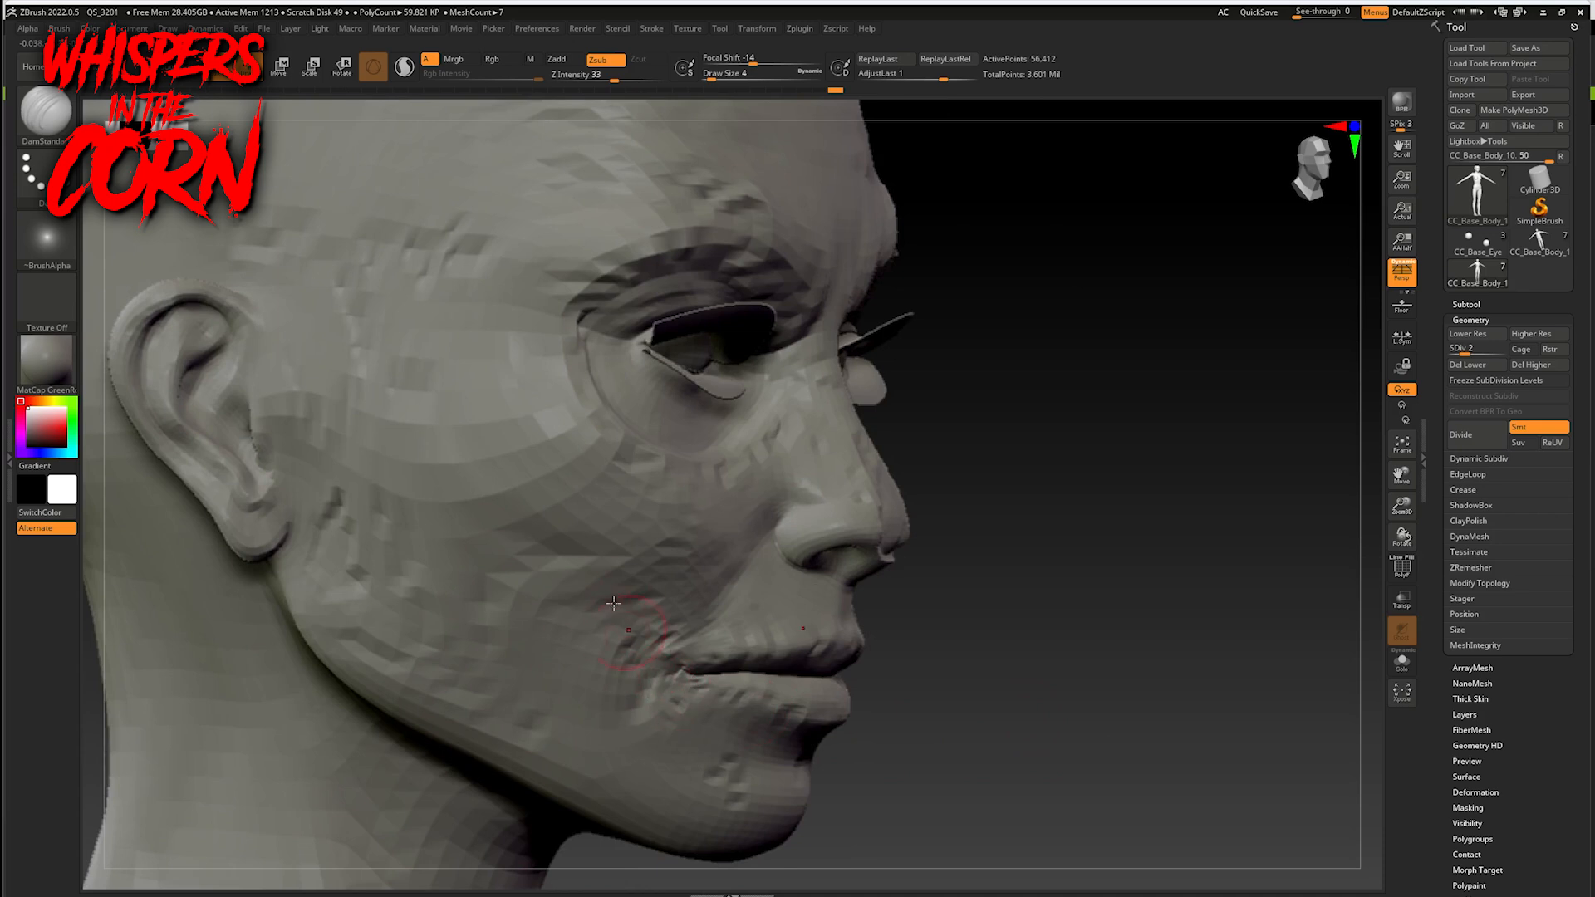
- Carve detail around the outer eye corner and along the jaw below the ear with the DamStandard brush
drag(1064, 566, 1143, 619)
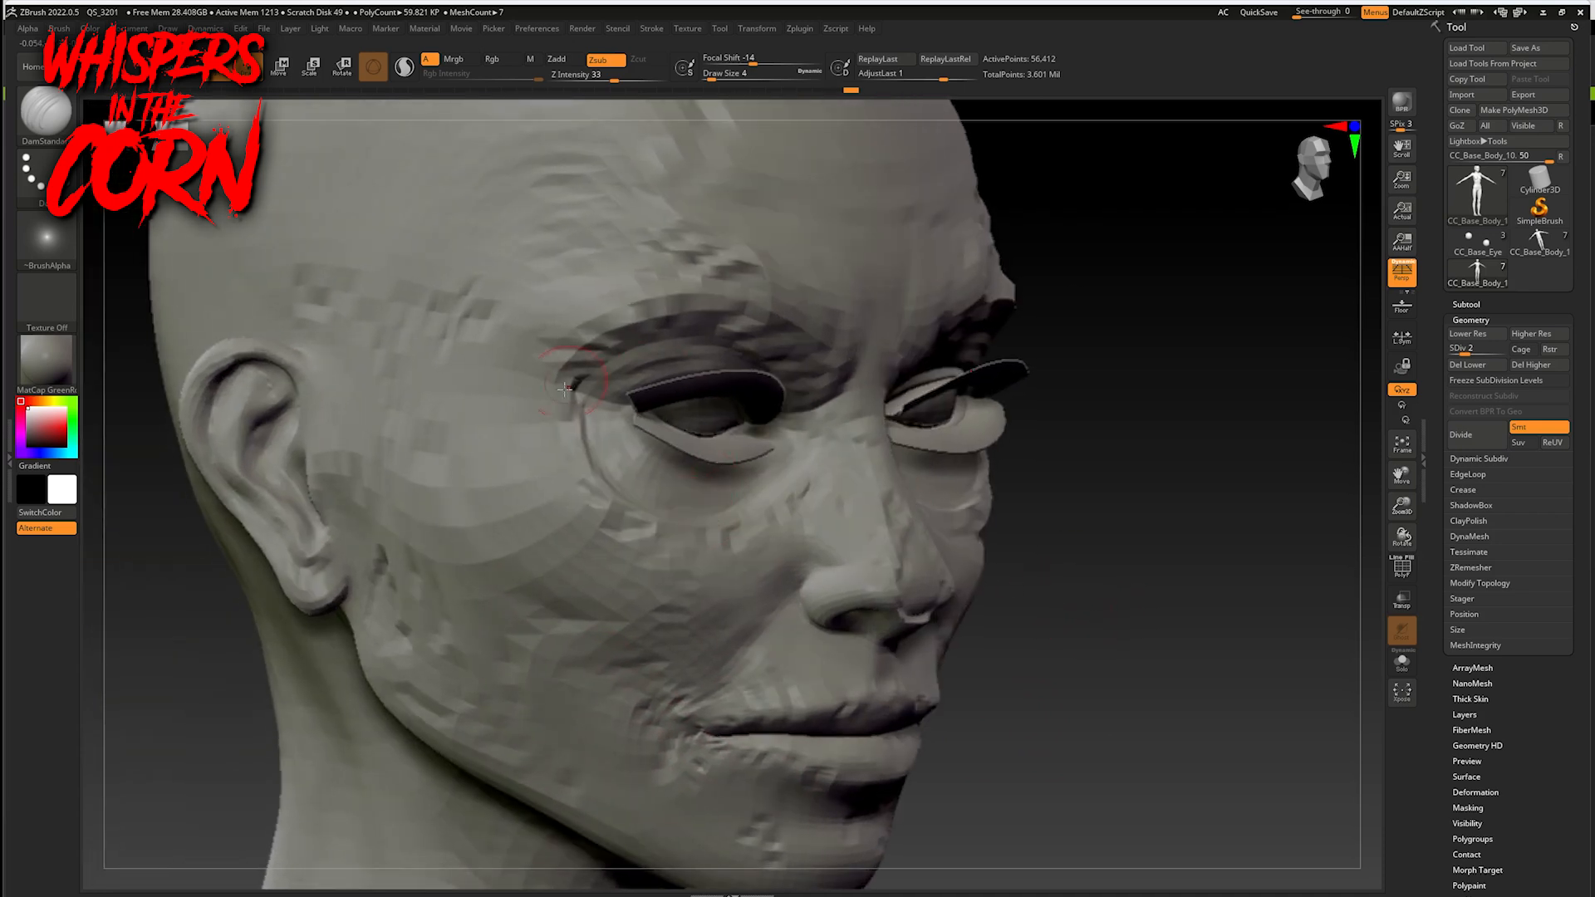
drag(1163, 486, 923, 503)
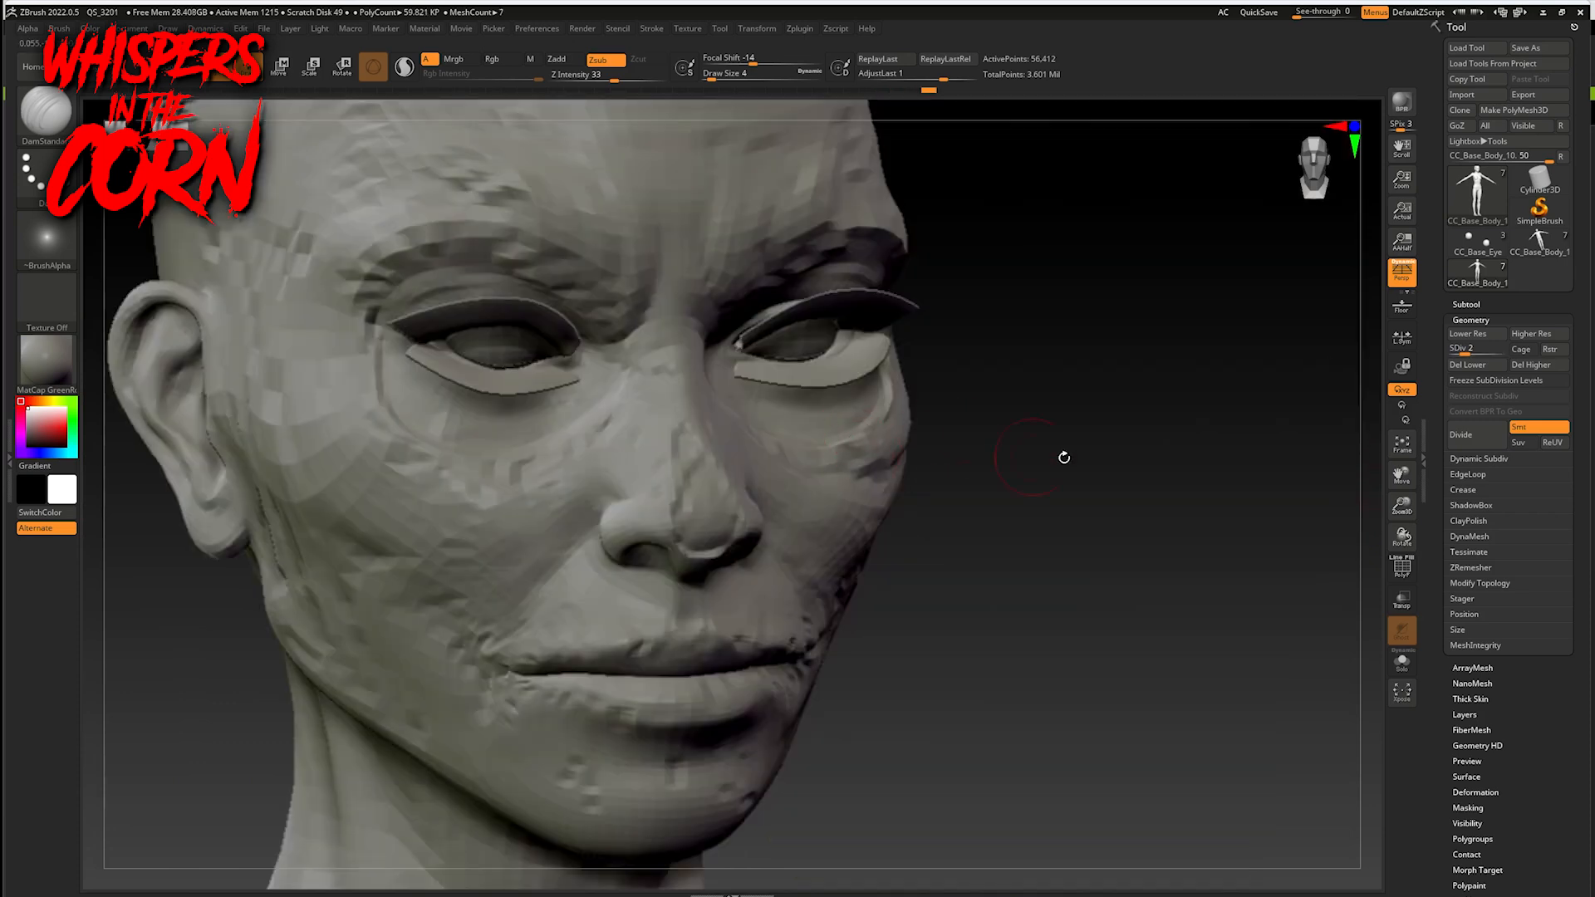
drag(1065, 457, 763, 485)
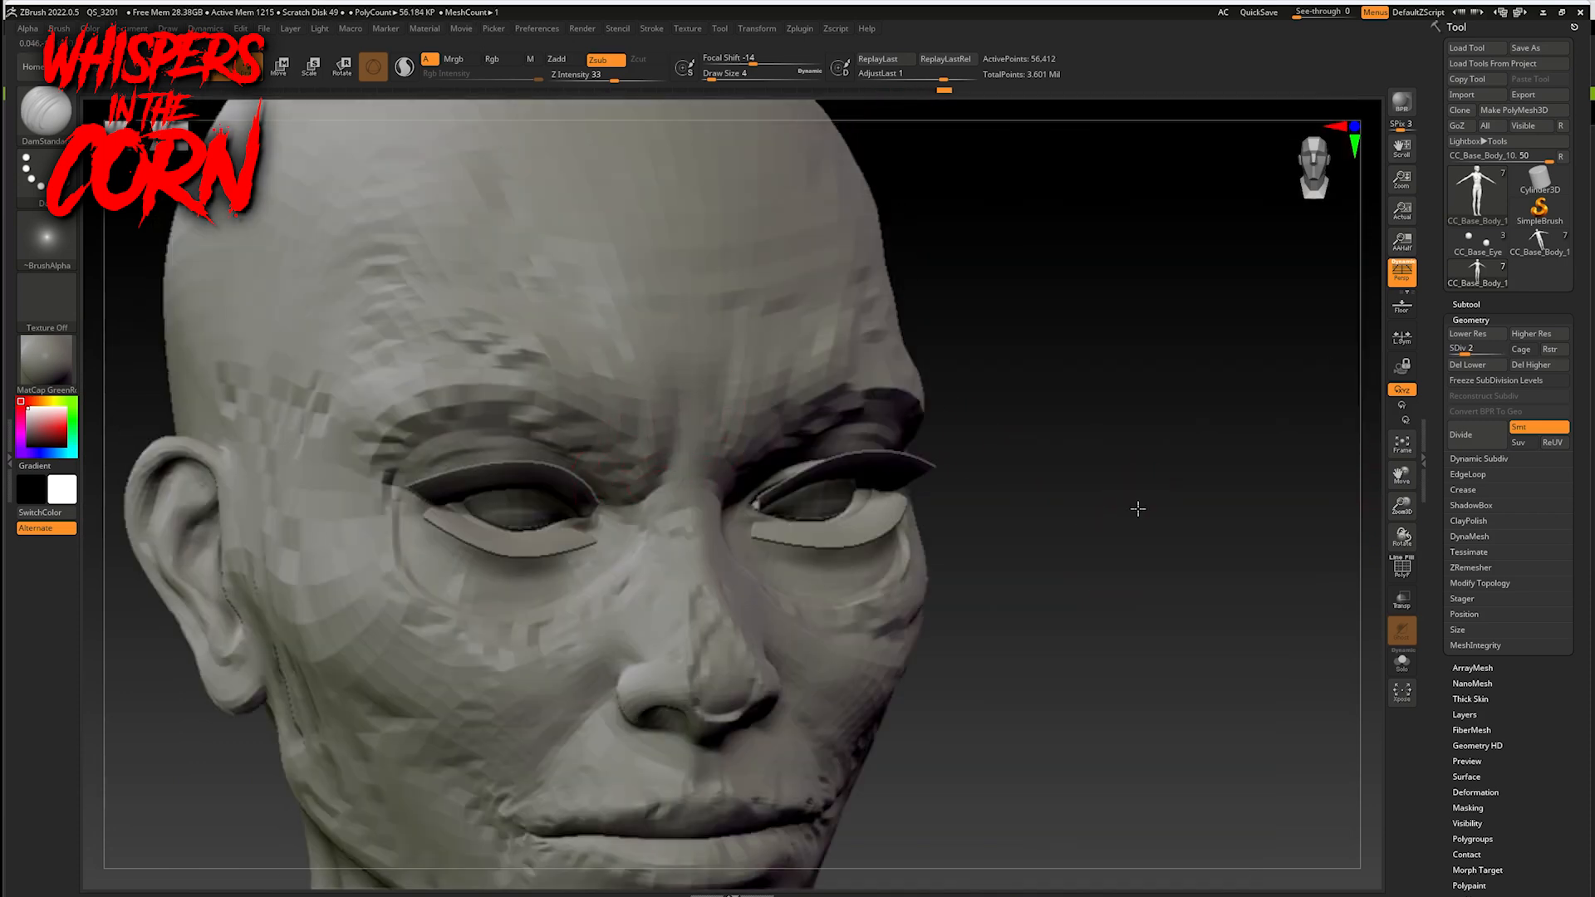
drag(1139, 509, 994, 478)
mouse_move(390, 752)
mouse_down()
mouse_move(310, 652)
mouse_move(331, 651)
mouse_move(326, 599)
mouse_move(377, 788)
mouse_up()
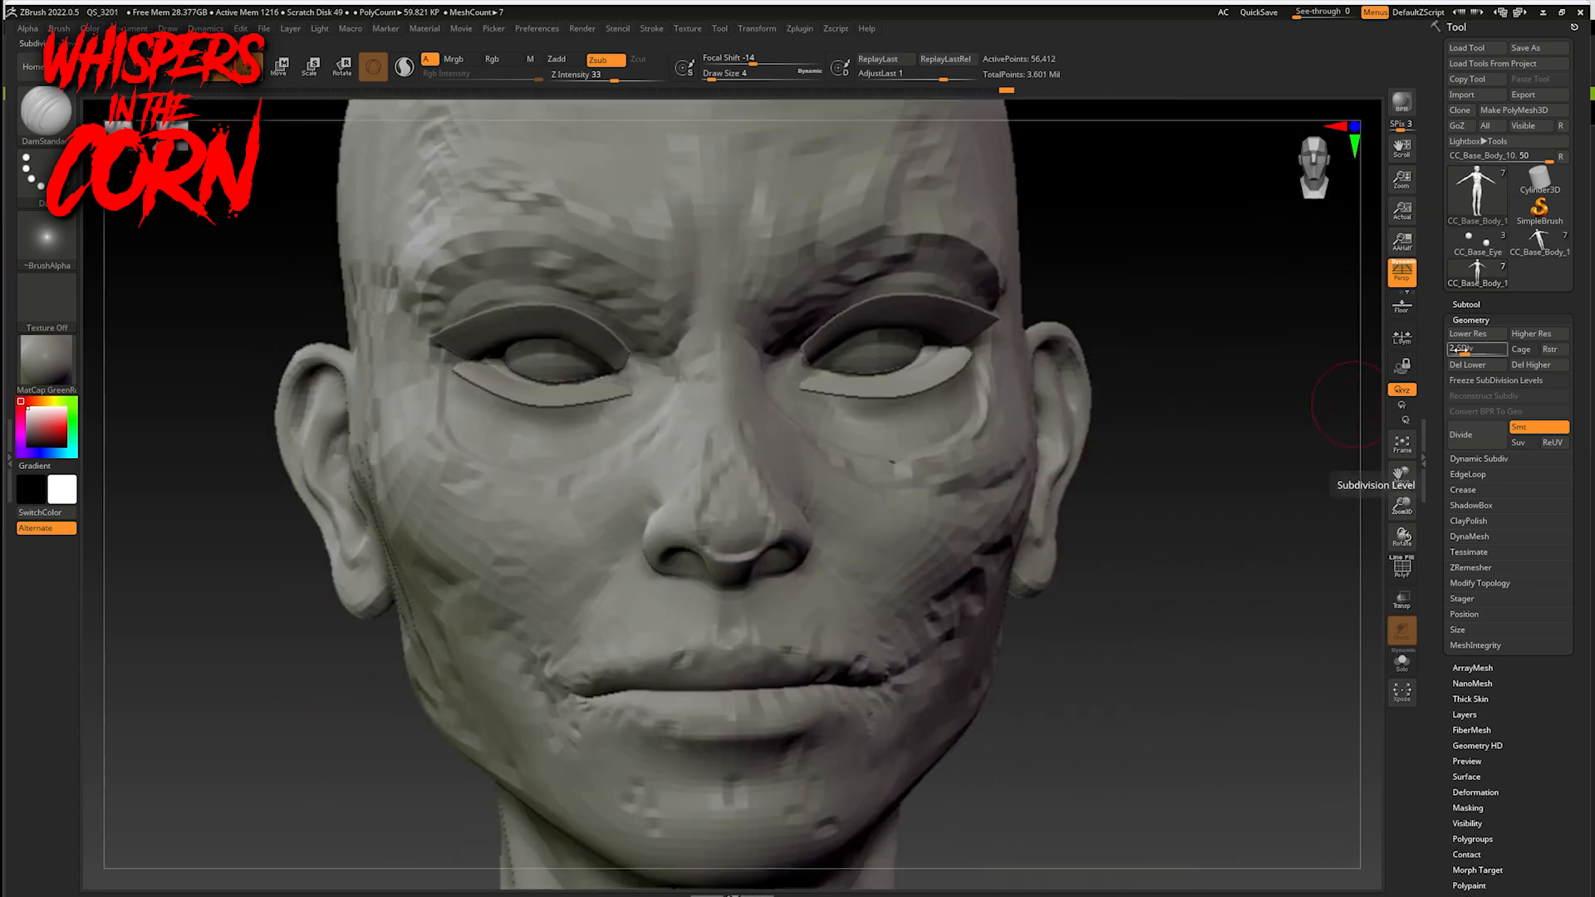
- Raise the mesh to subdivision level 3 and refine the scars around the eye and cheek with the DamStandard brush
click(1472, 351)
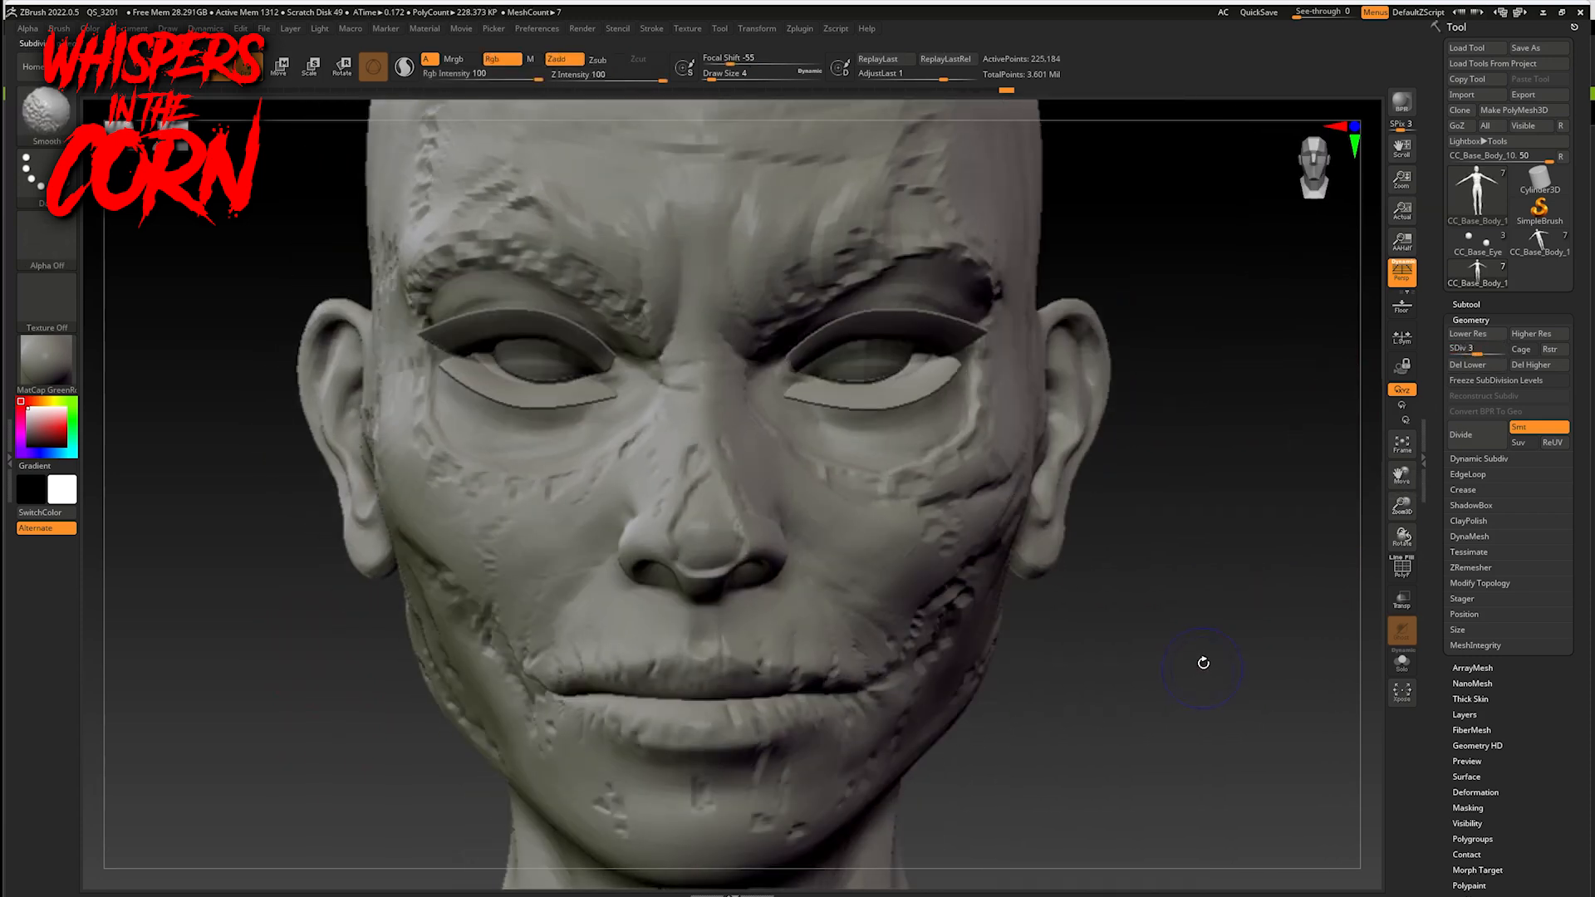
drag(1172, 652, 1150, 606)
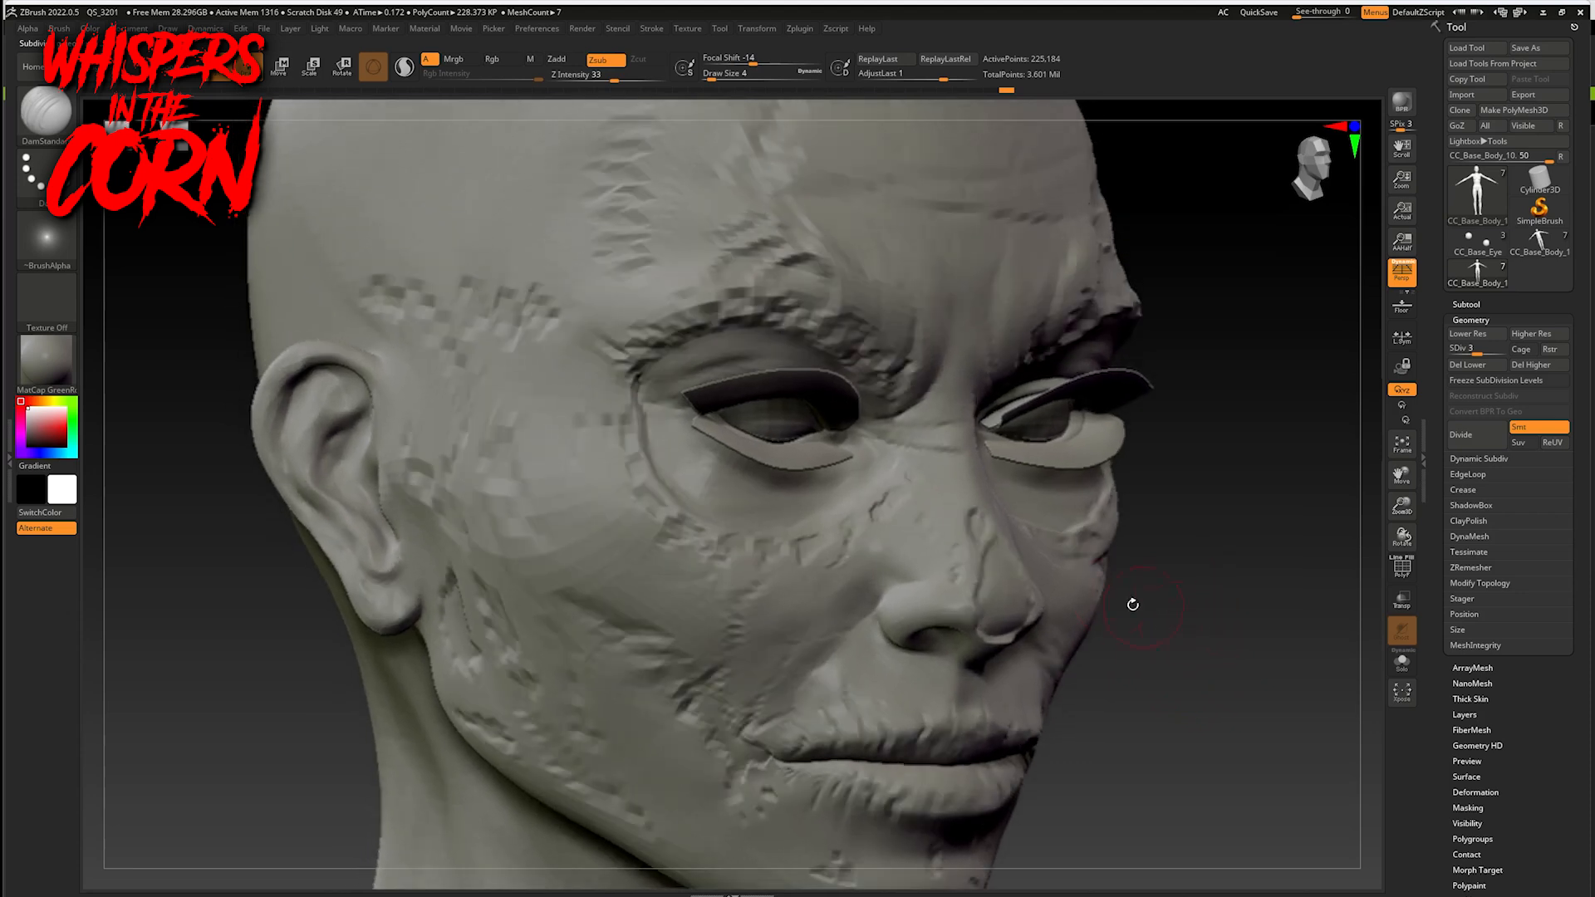
drag(683, 388, 750, 368)
drag(1176, 717, 249, 446)
drag(438, 539, 436, 556)
mouse_move(1076, 624)
mouse_down()
mouse_move(1136, 634)
mouse_move(1094, 641)
mouse_up()
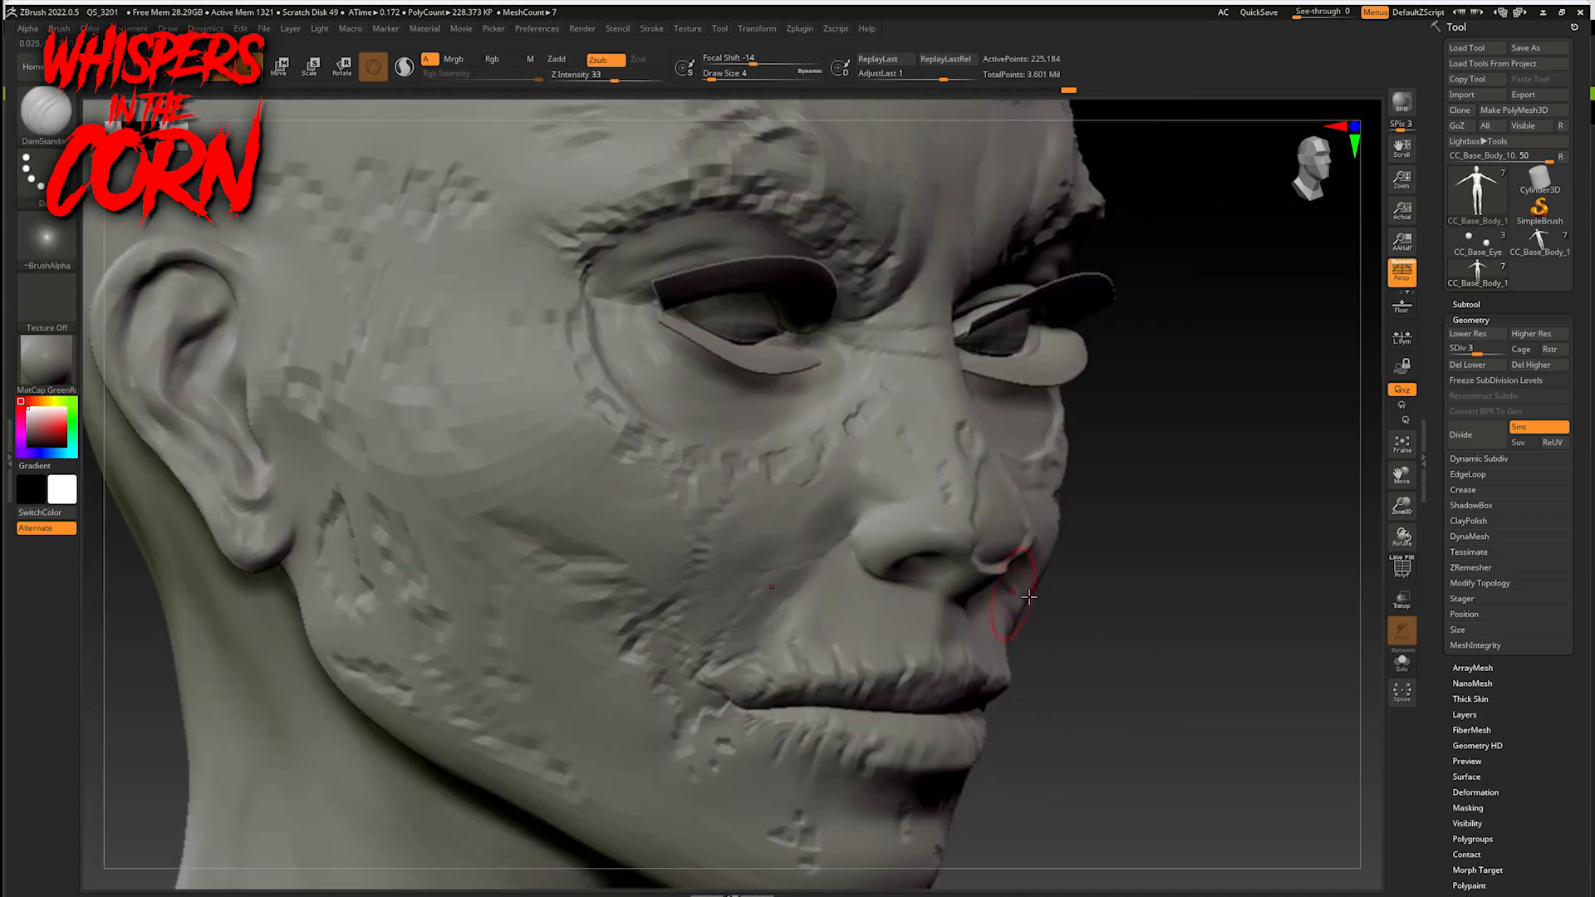
mouse_move(1038, 582)
mouse_down()
mouse_move(1110, 645)
mouse_move(1008, 521)
mouse_up()
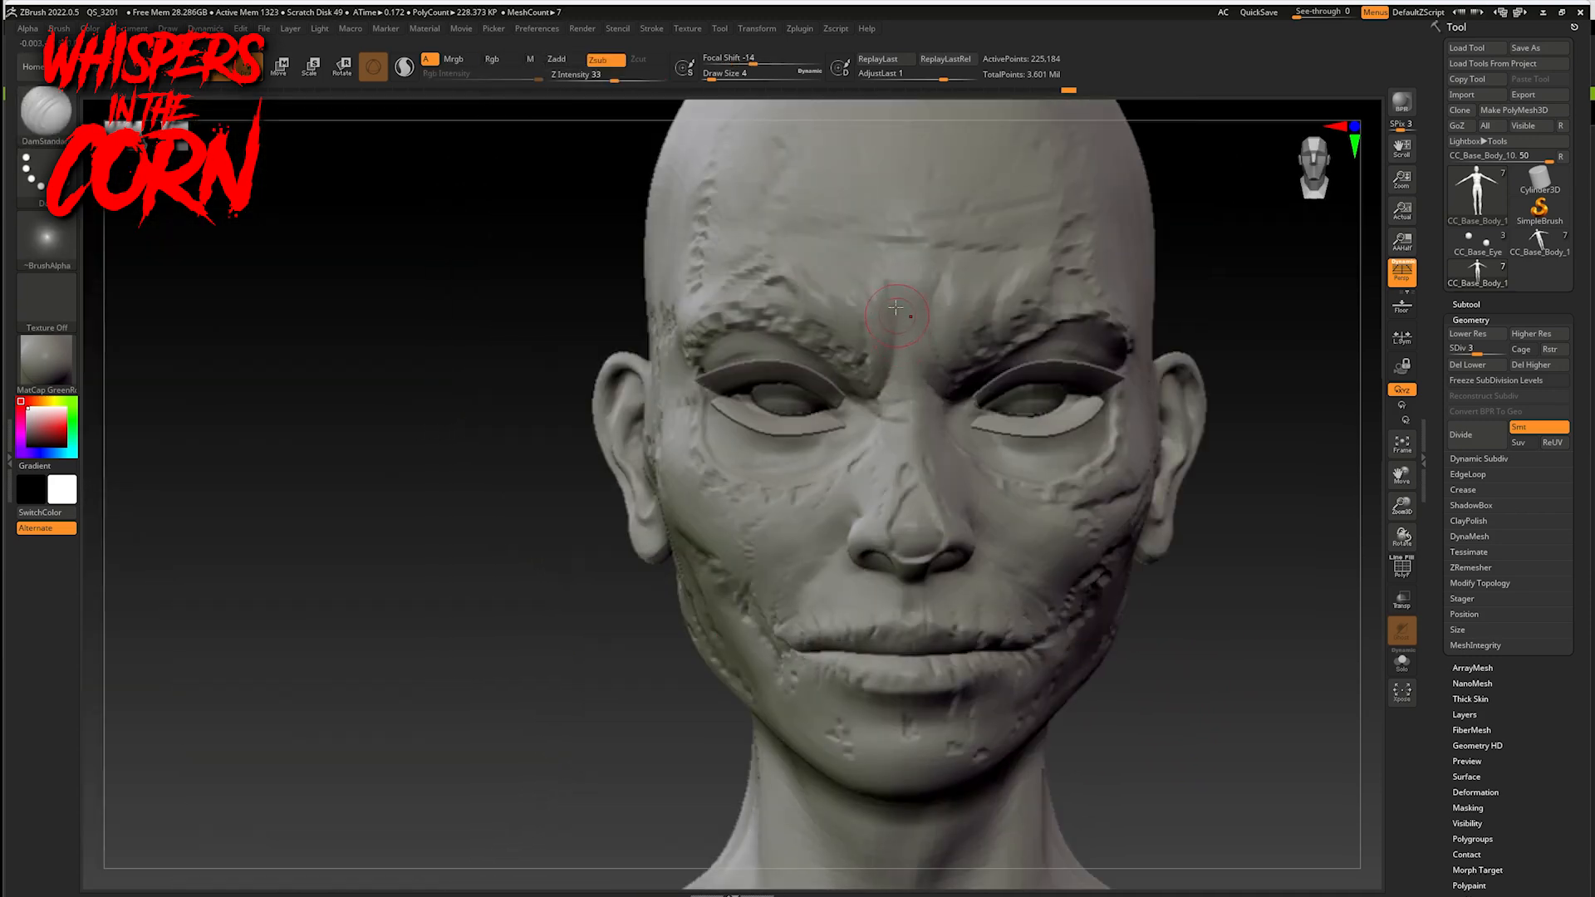
- Carve fine wrinkles between the brows, around the upper lip and on the forehead with the DamStandard brush at subdivision level 3
drag(879, 273, 910, 336)
alt+drag(1247, 651, 1320, 691)
alt+drag(1349, 745, 1174, 618)
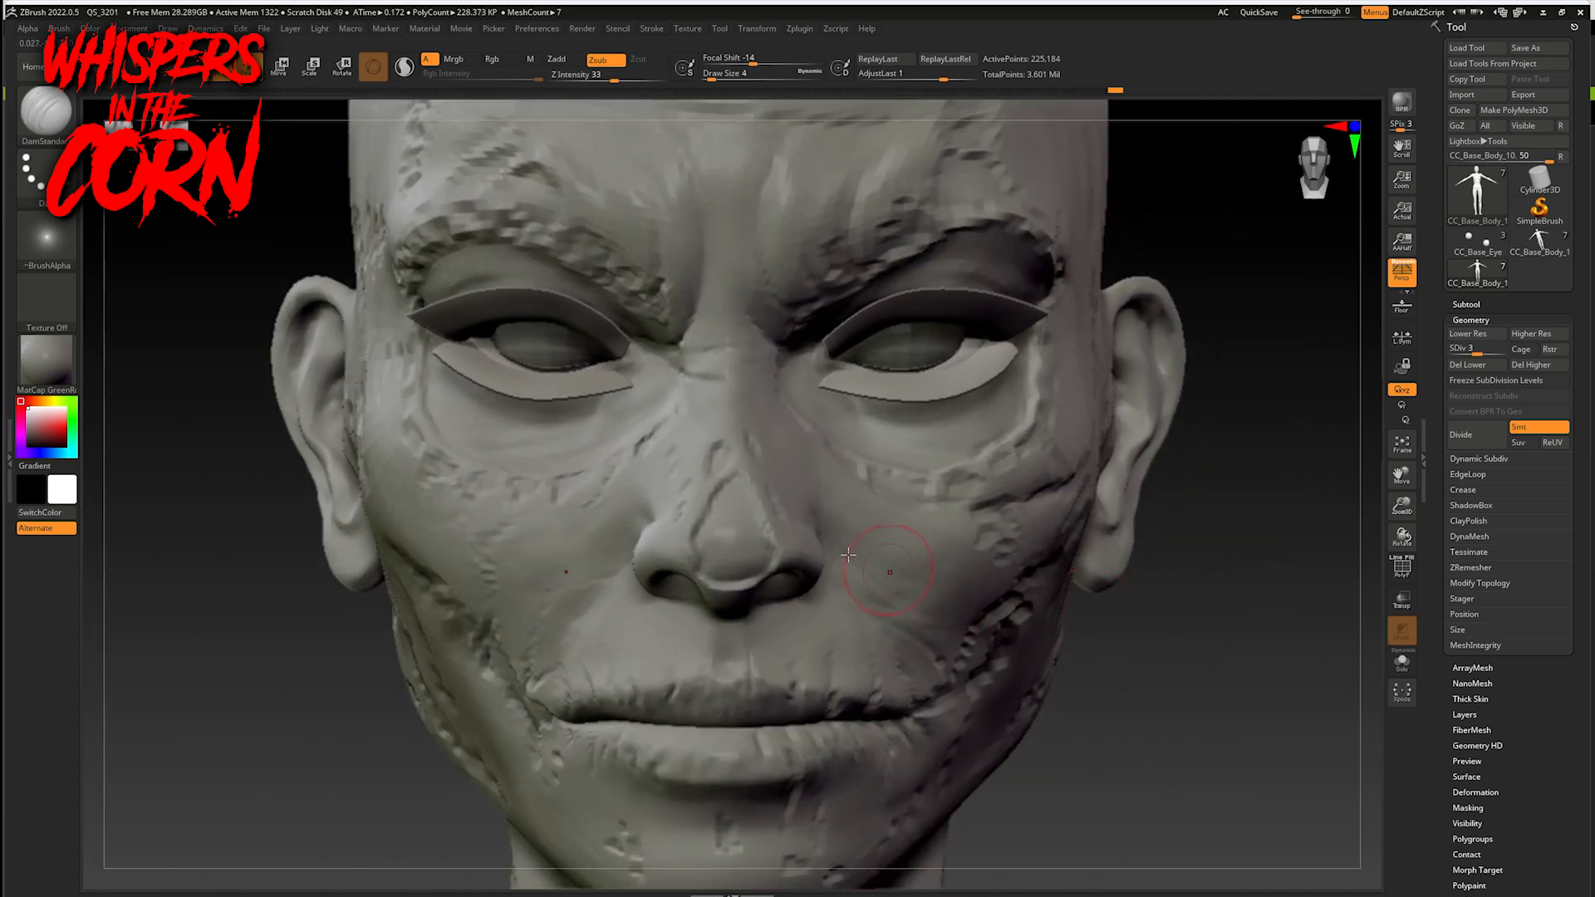
mouse_move(1105, 695)
mouse_down()
mouse_move(1150, 730)
mouse_move(1125, 687)
mouse_move(834, 546)
mouse_move(926, 667)
mouse_up()
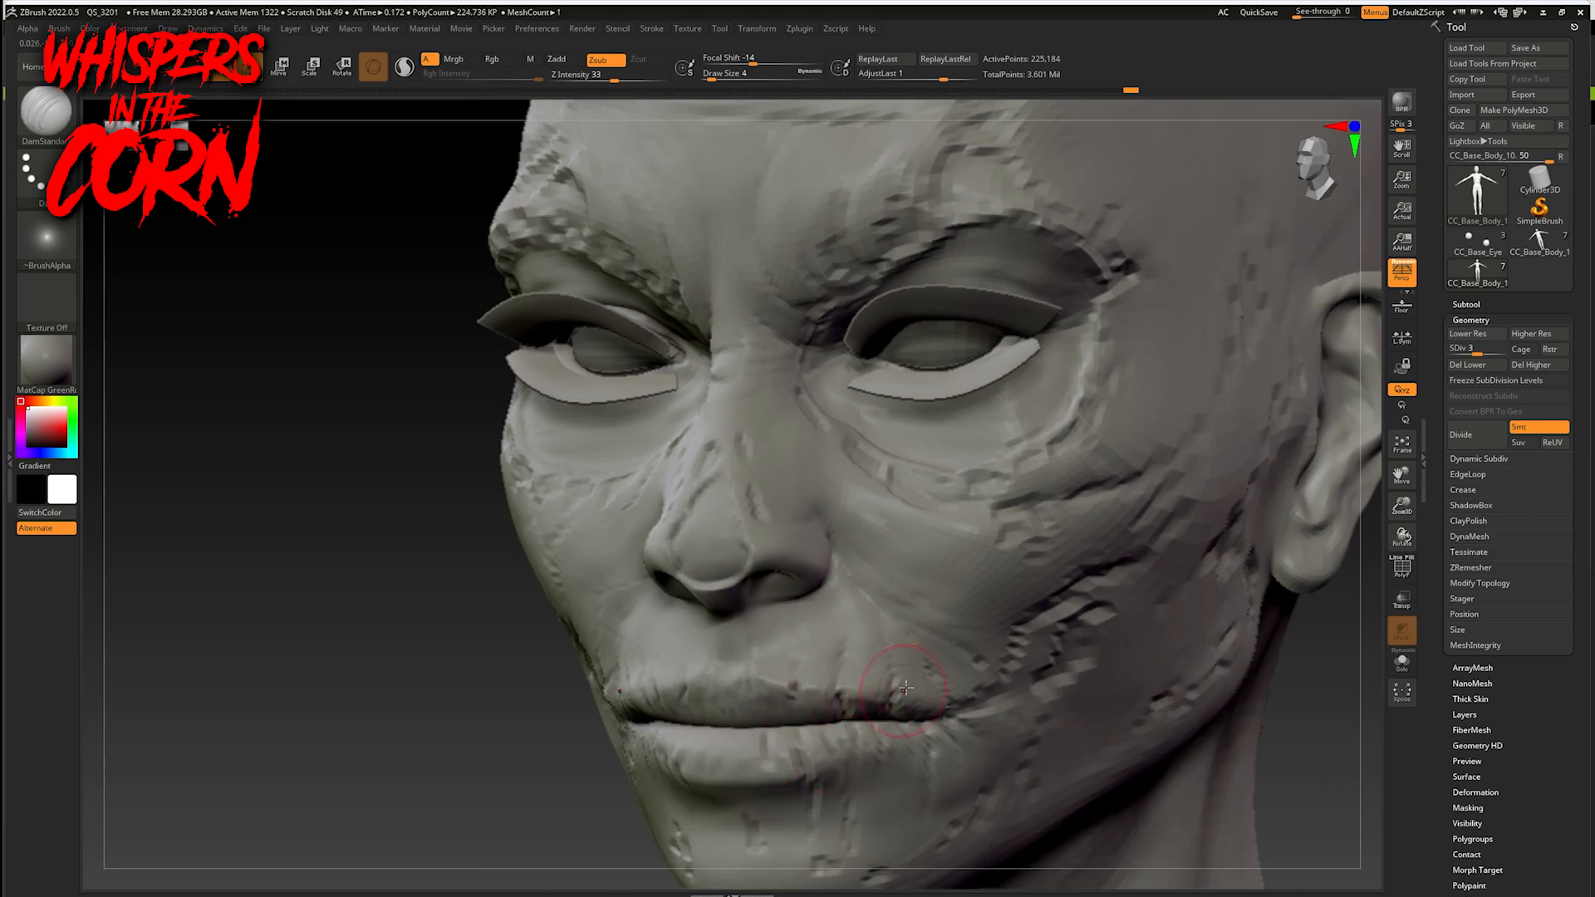
drag(434, 776, 698, 681)
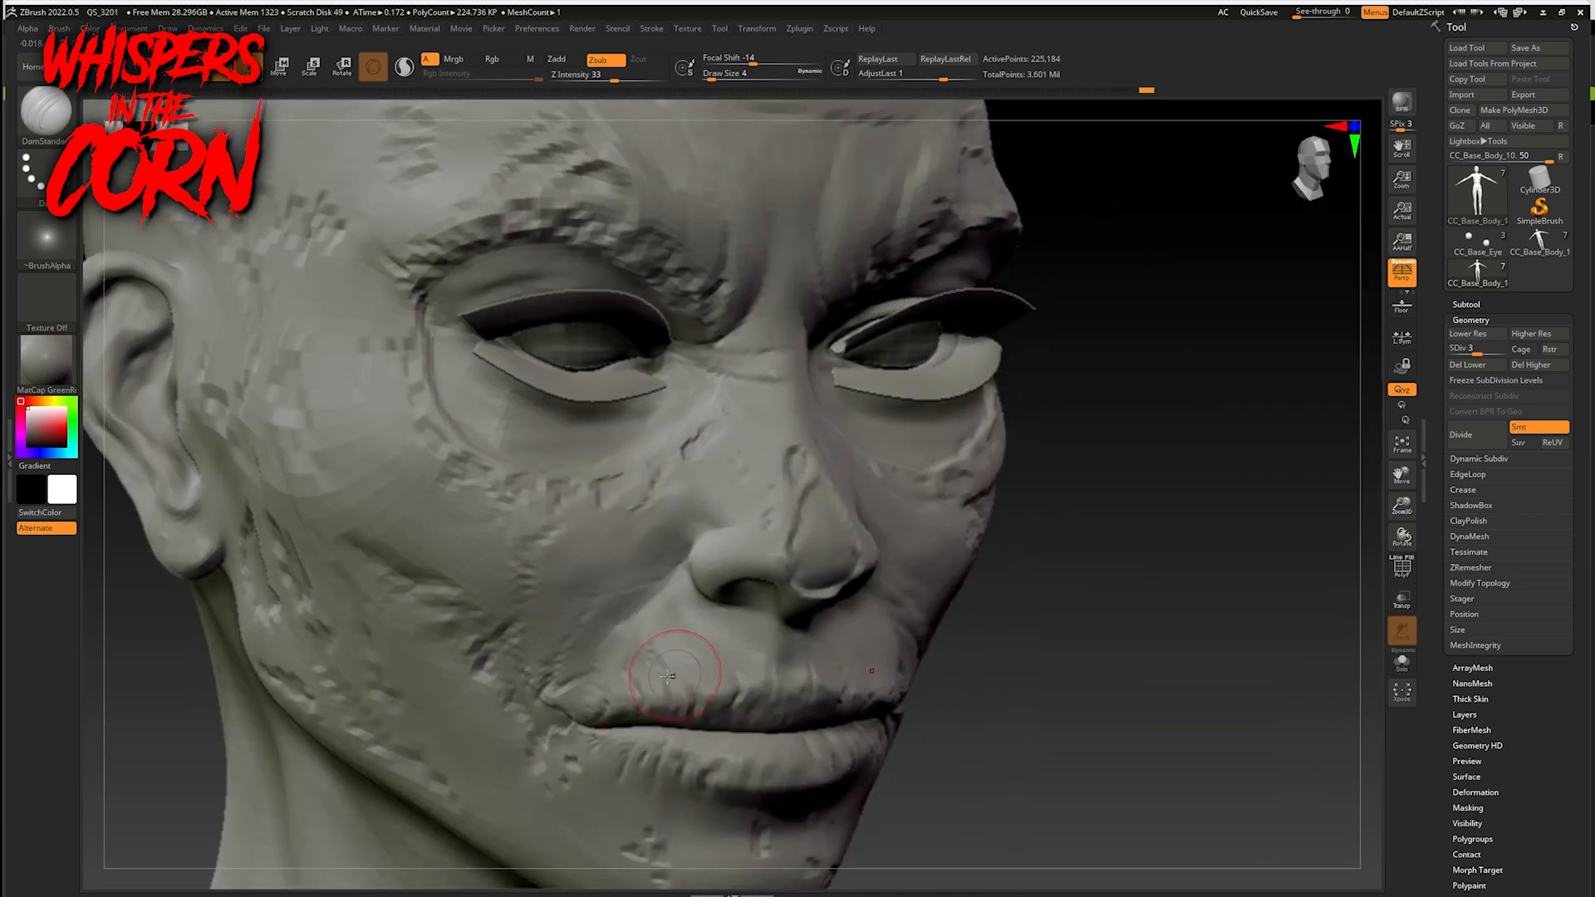
drag(1023, 763, 888, 715)
drag(1180, 724, 1196, 879)
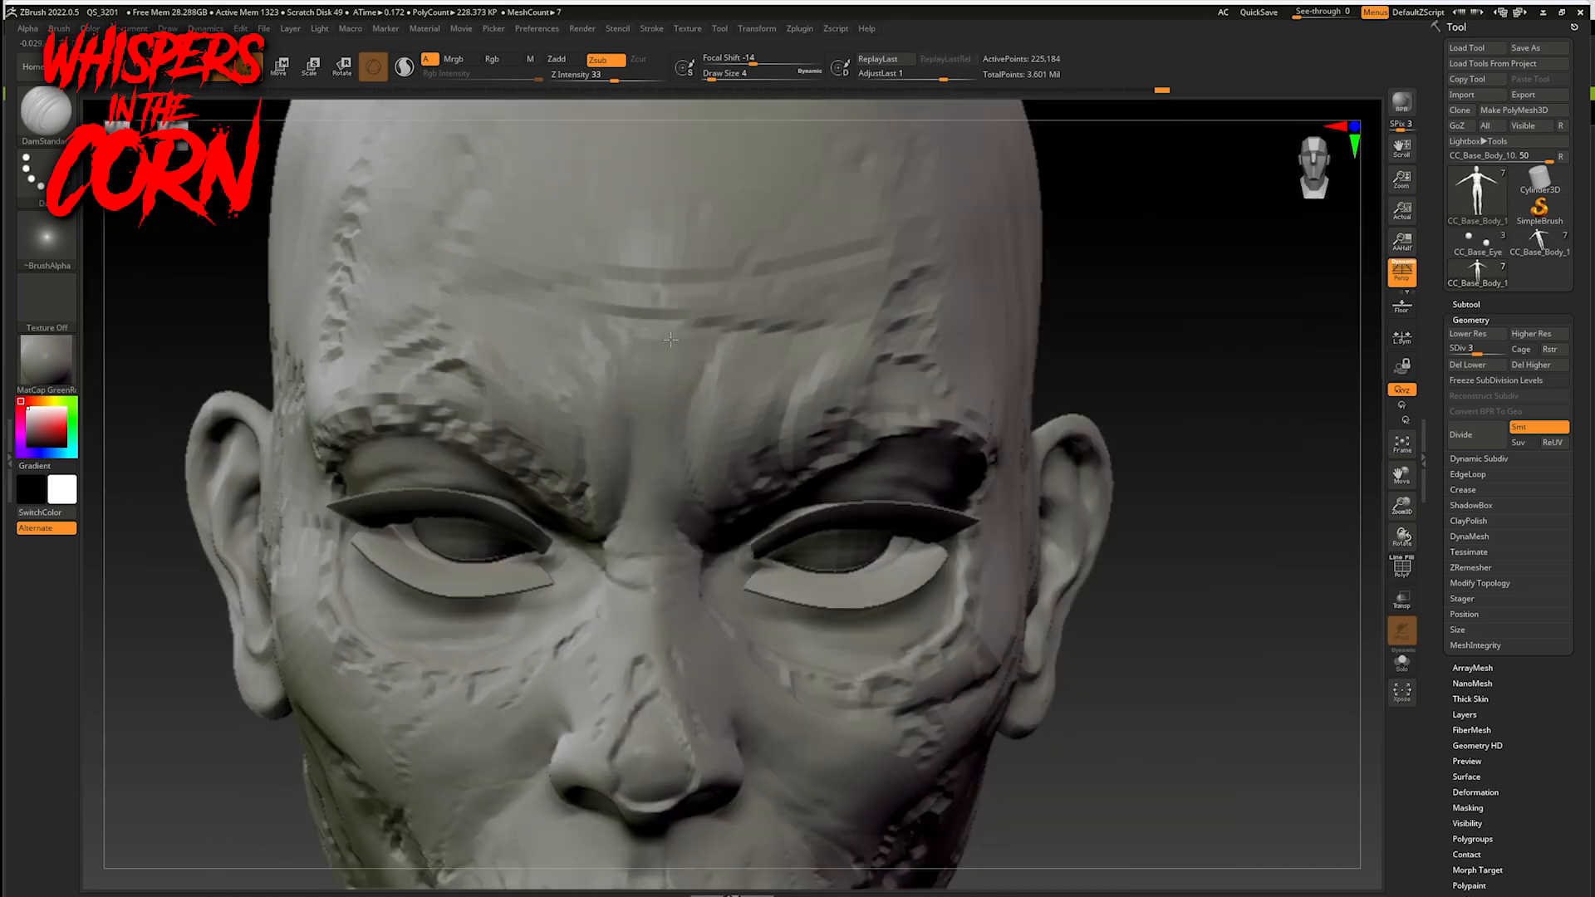
drag(1329, 376, 1225, 581)
- Raise the mesh to subdivision level 4 and carve fine vertical wrinkles into the lips with the DamStandard brush
key(d)
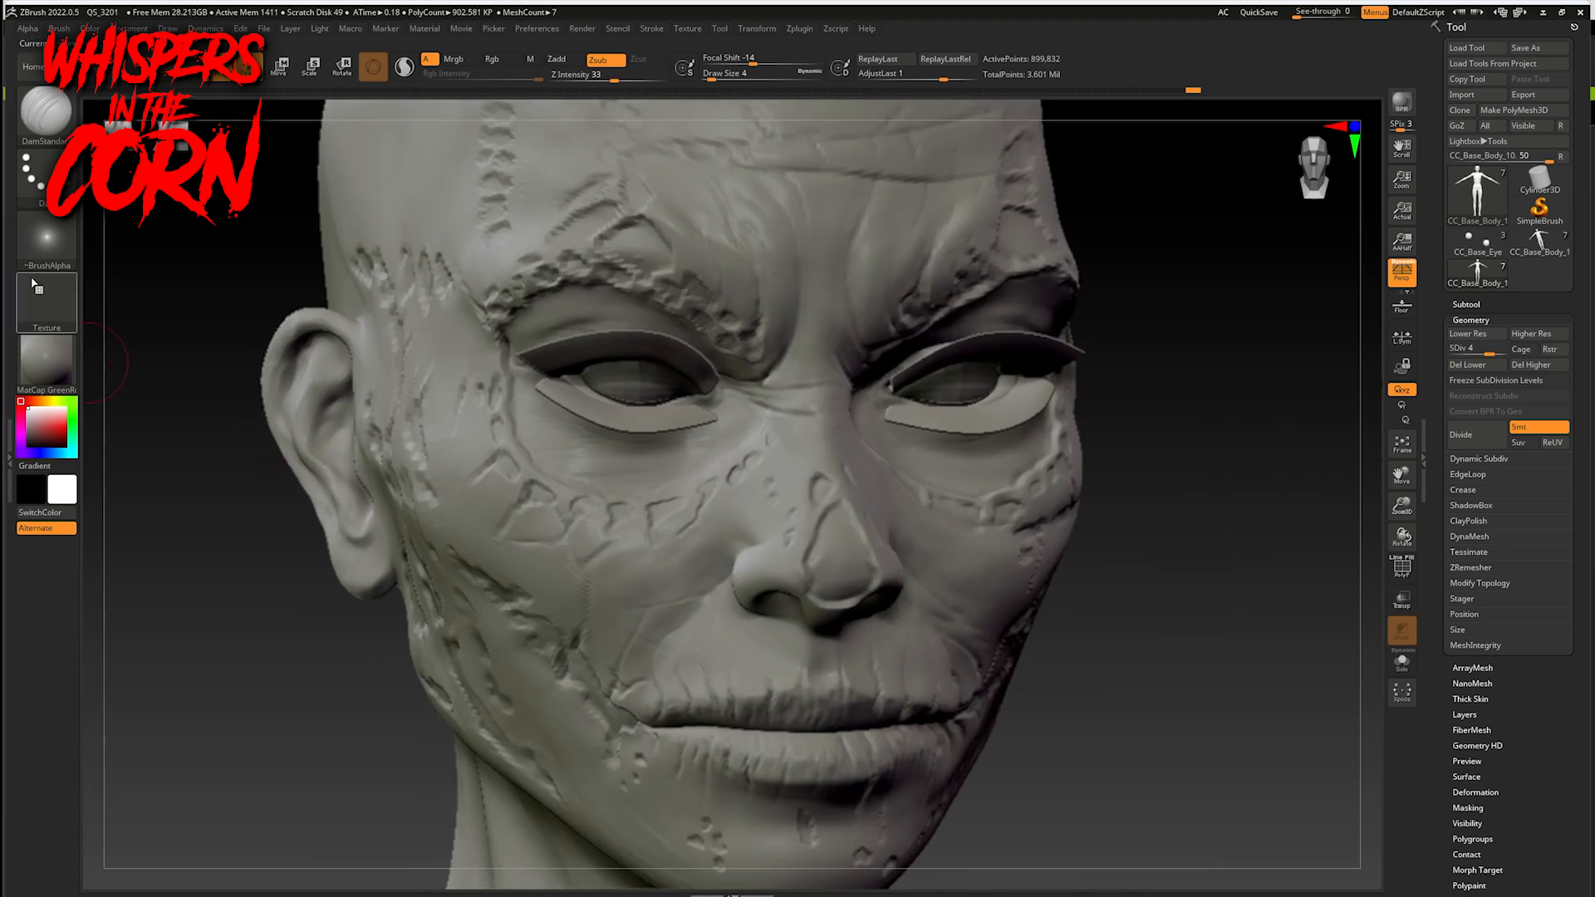
click(1403, 572)
click(1403, 572)
alt+drag(1159, 677, 1229, 716)
drag(712, 719, 711, 696)
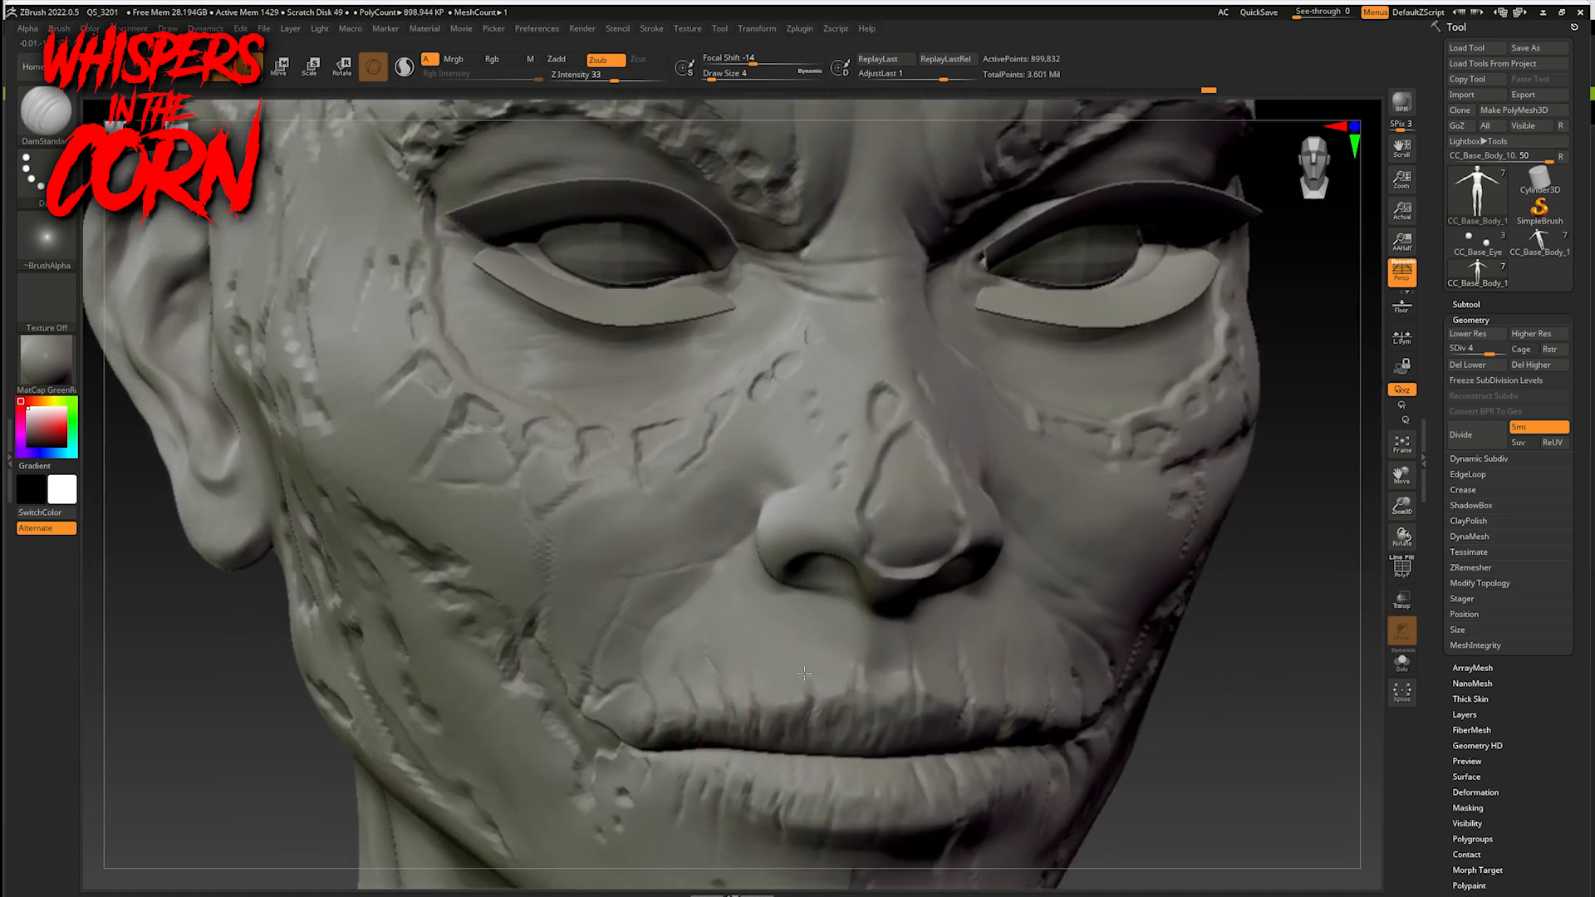
drag(846, 690, 843, 659)
drag(864, 723, 862, 675)
alt+drag(1215, 766, 1175, 570)
drag(895, 644, 889, 579)
- Try to dent three round spots on the lower cheek using an inverted mask and the Move brush
ctrl+drag(612, 669, 614, 721)
key(ctrl+i)
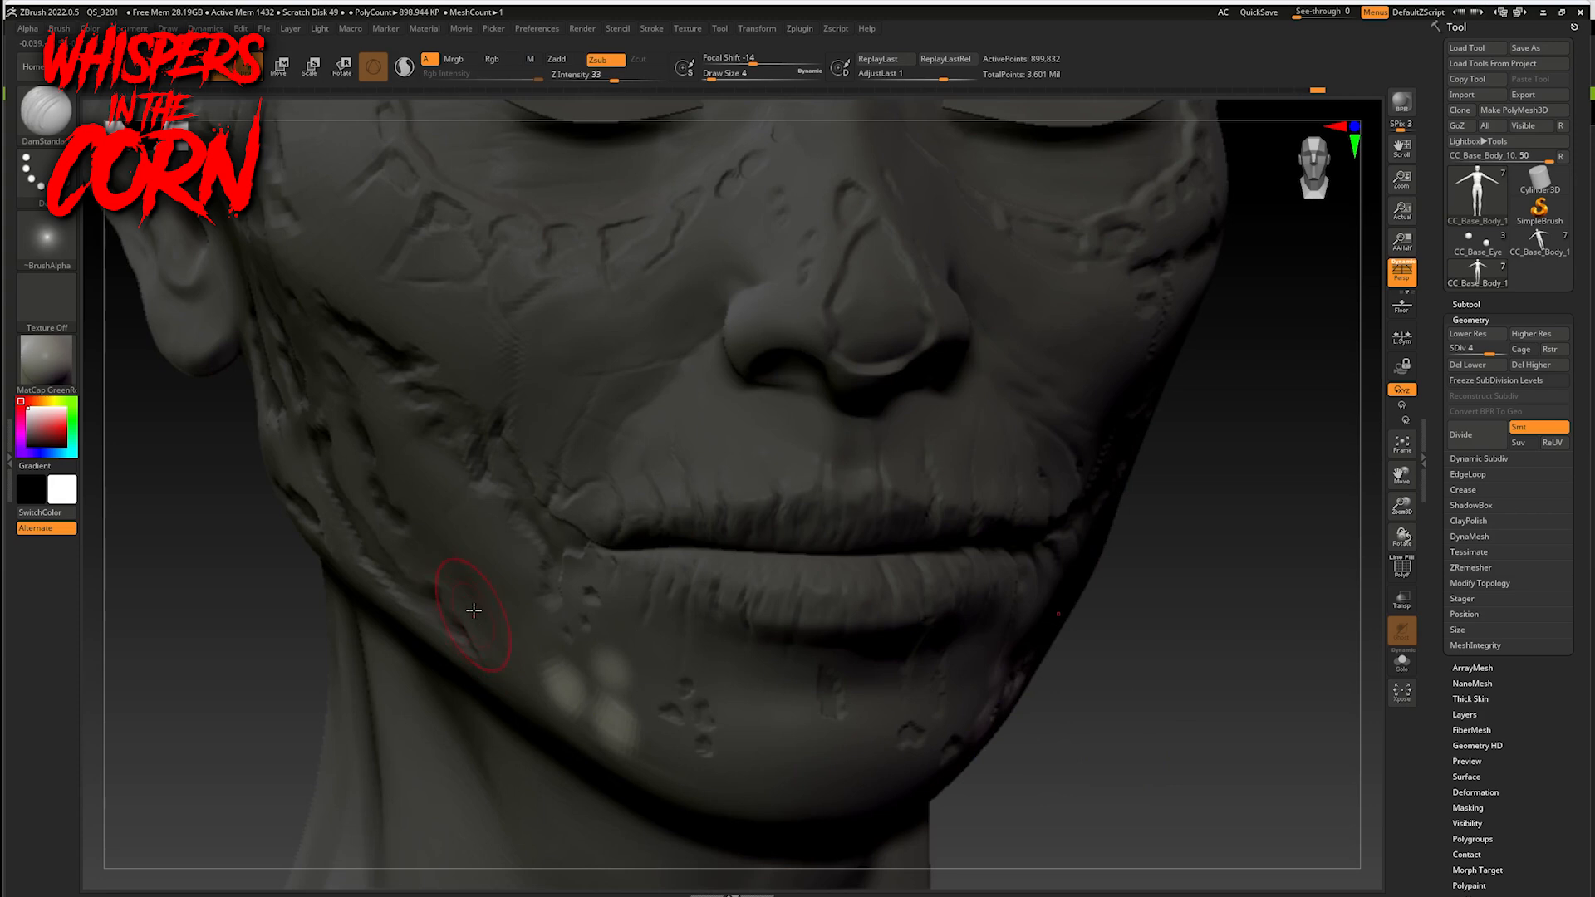
key(b)
key(m)
key(v)
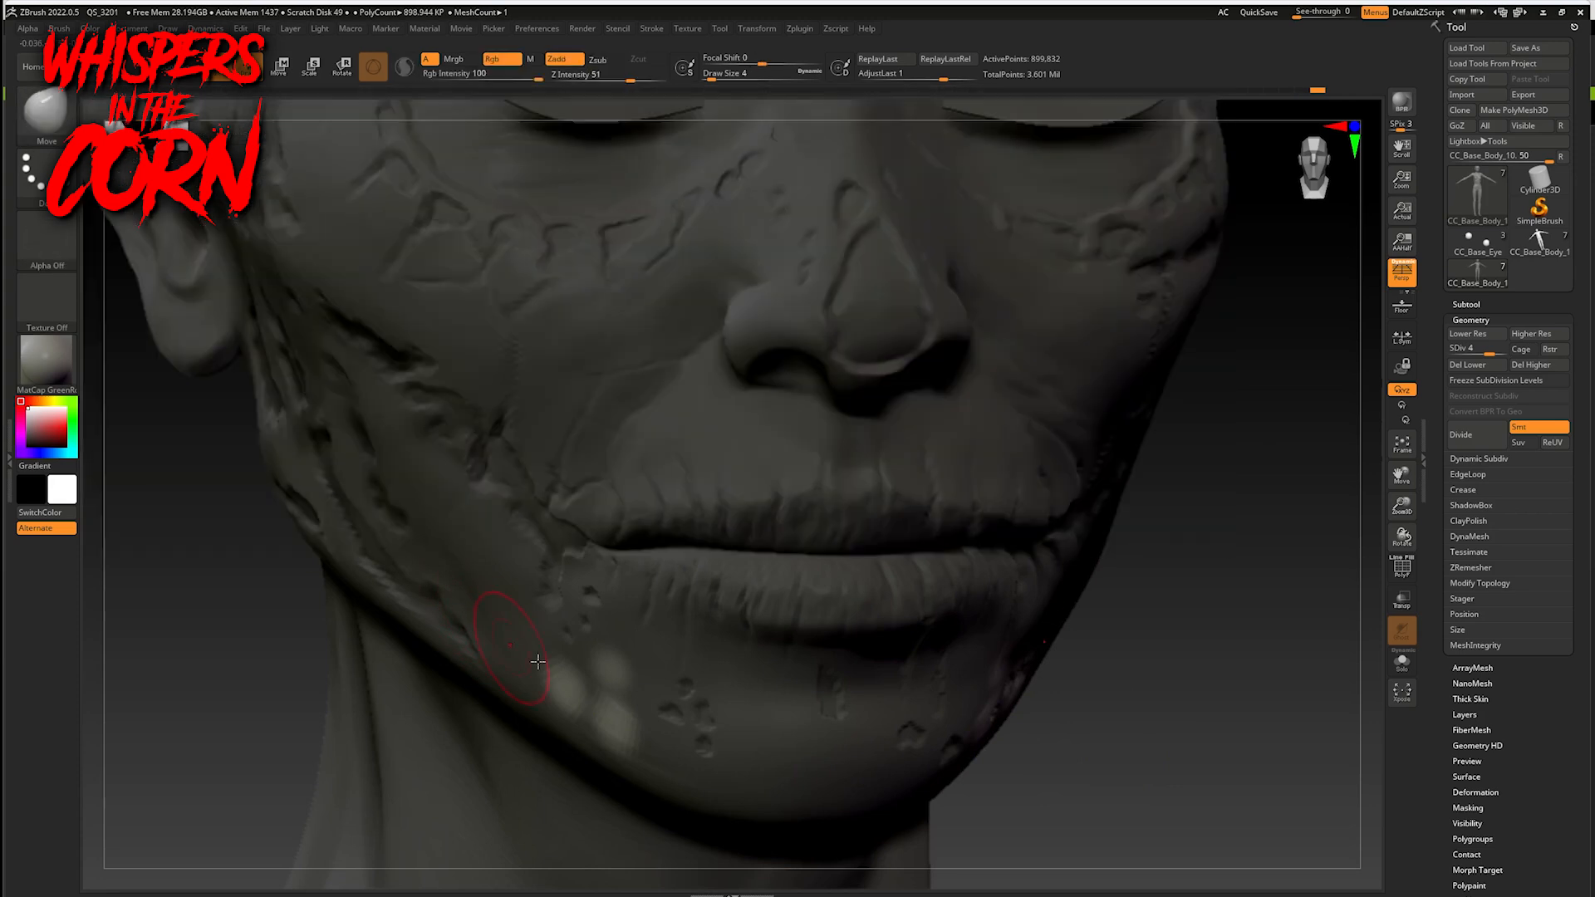
ctrl+drag(1200, 684, 958, 725)
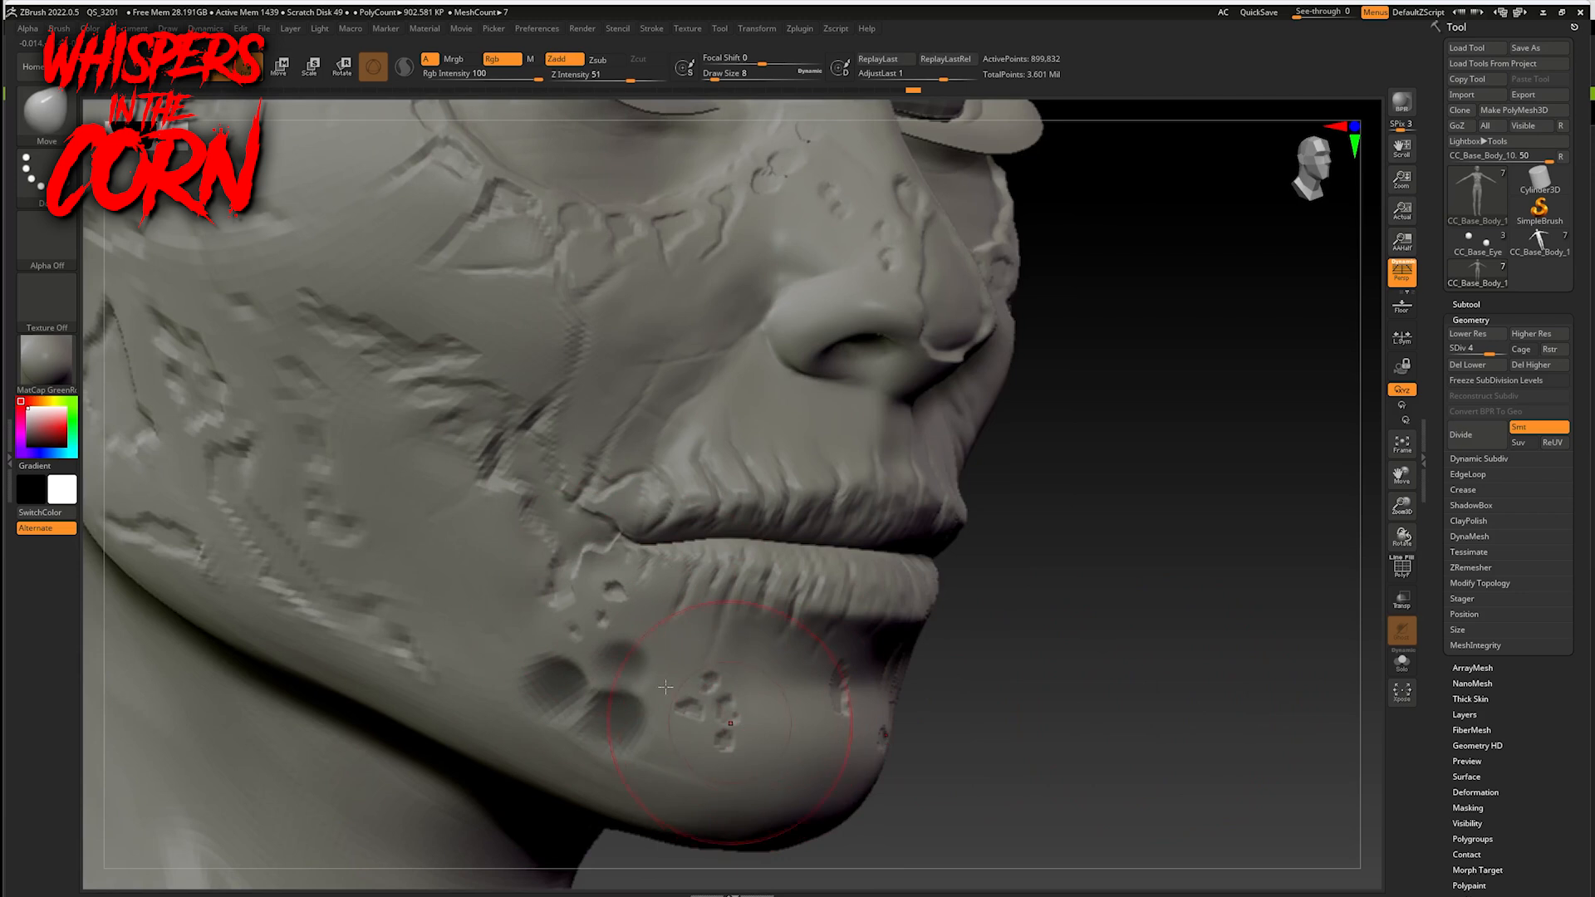
ctrl+click(1113, 638)
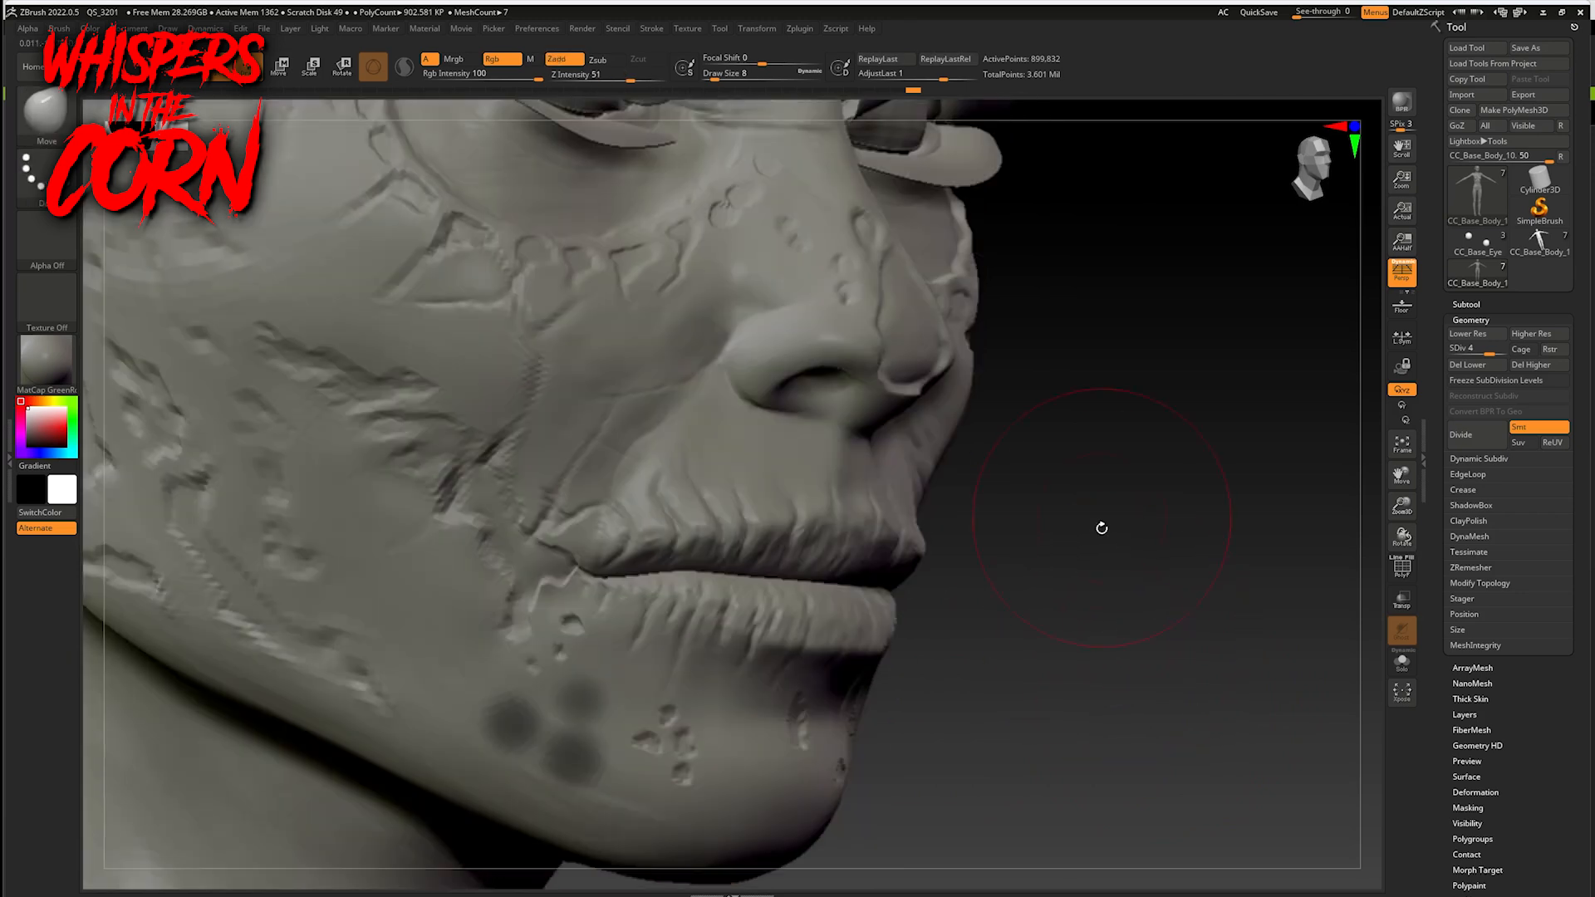
ctrl+click(1109, 526)
ctrl+click(1114, 530)
mouse_move(1080, 527)
ctrl+mouse_down()
mouse_move(1102, 505)
mouse_move(1096, 445)
mouse_move(1242, 511)
ctrl+mouse_up()
- Mask small irregular spots on the lower cheek beside the chin scars with the MaskPen brush at draw size 1
mouse_move(1241, 706)
alt+mouse_down()
mouse_move(1158, 659)
mouse_move(1069, 559)
mouse_move(1157, 669)
alt+mouse_up()
key(bracketleft)
key(bracketleft)
key(bracketleft)
key(bracketright)
click(455, 407)
click(332, 466)
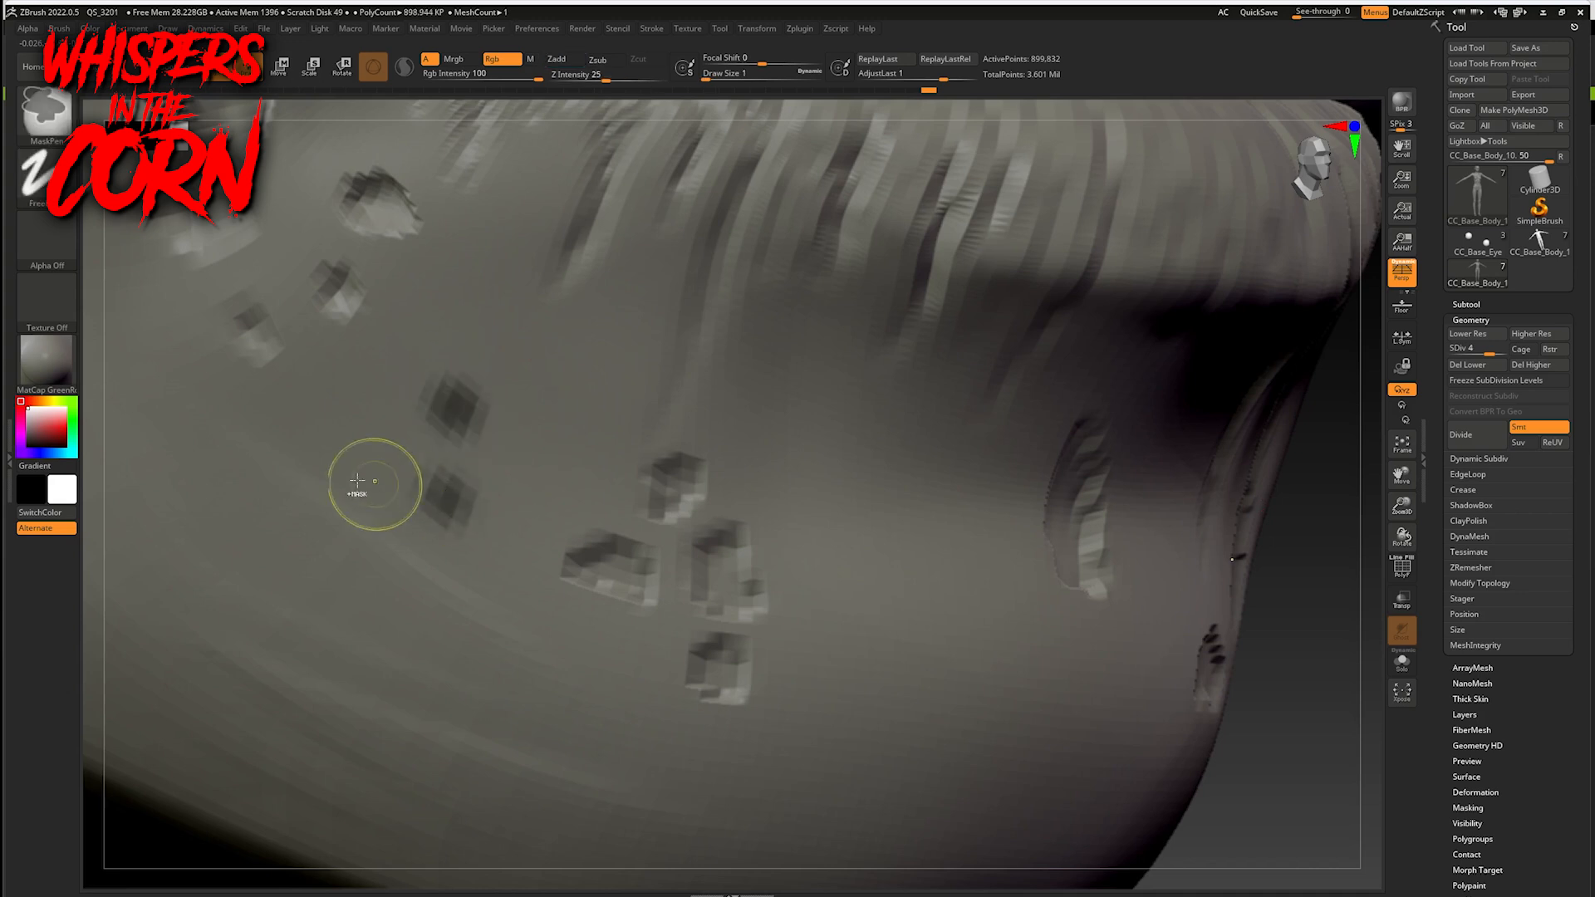
ctrl+click(449, 497)
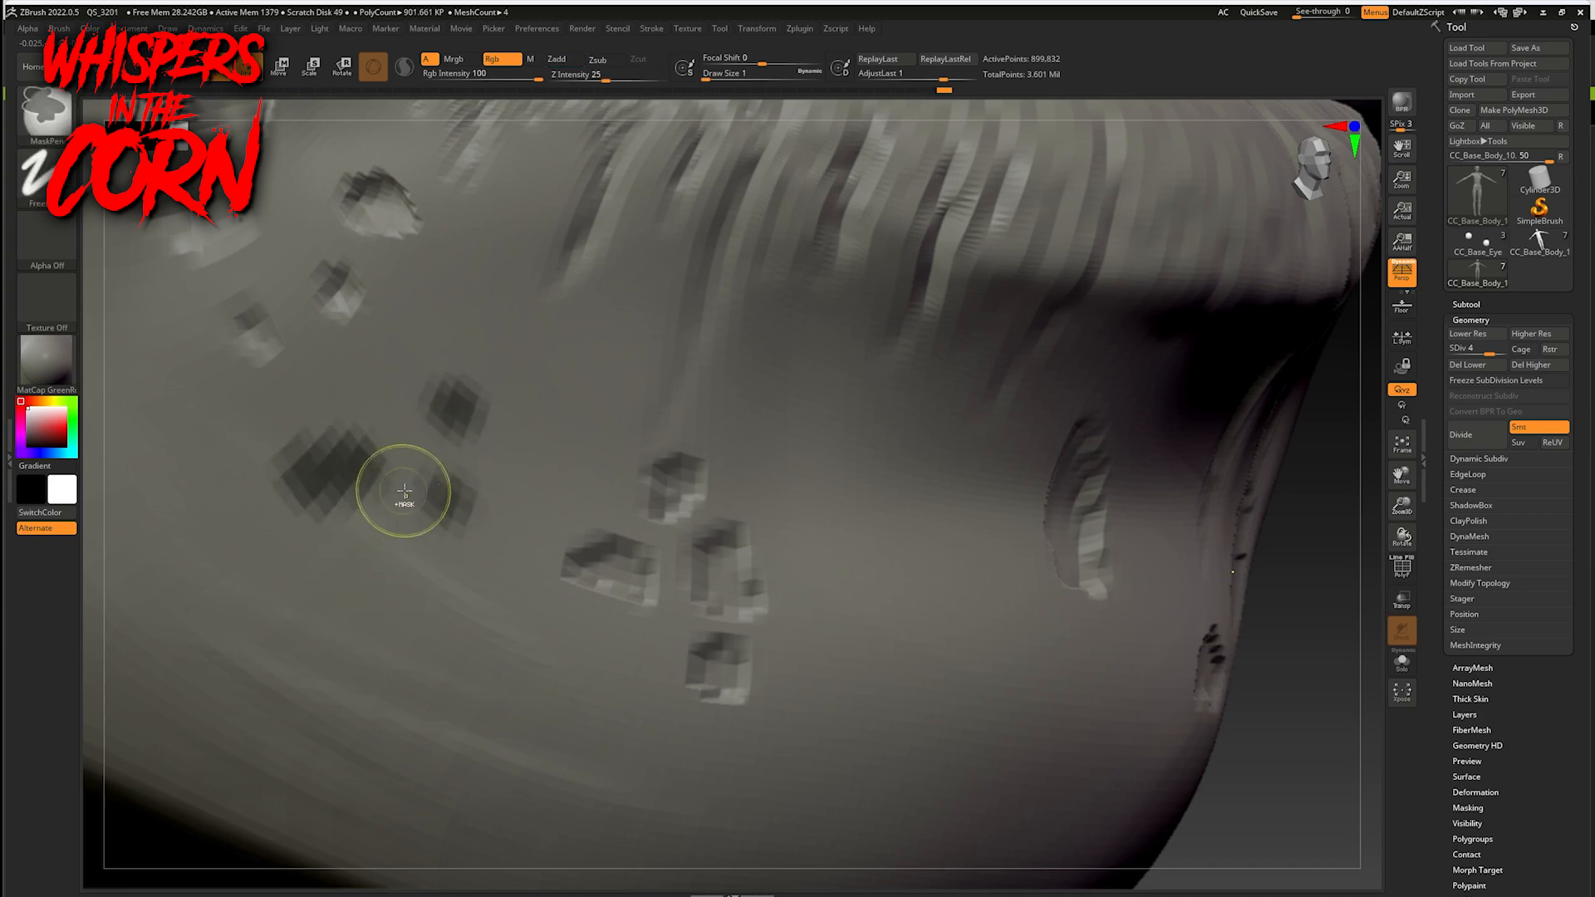
ctrl+click(395, 611)
mouse_move(406, 624)
ctrl+mouse_down()
mouse_move(408, 644)
mouse_move(346, 634)
mouse_move(369, 625)
mouse_move(457, 684)
ctrl+mouse_up()
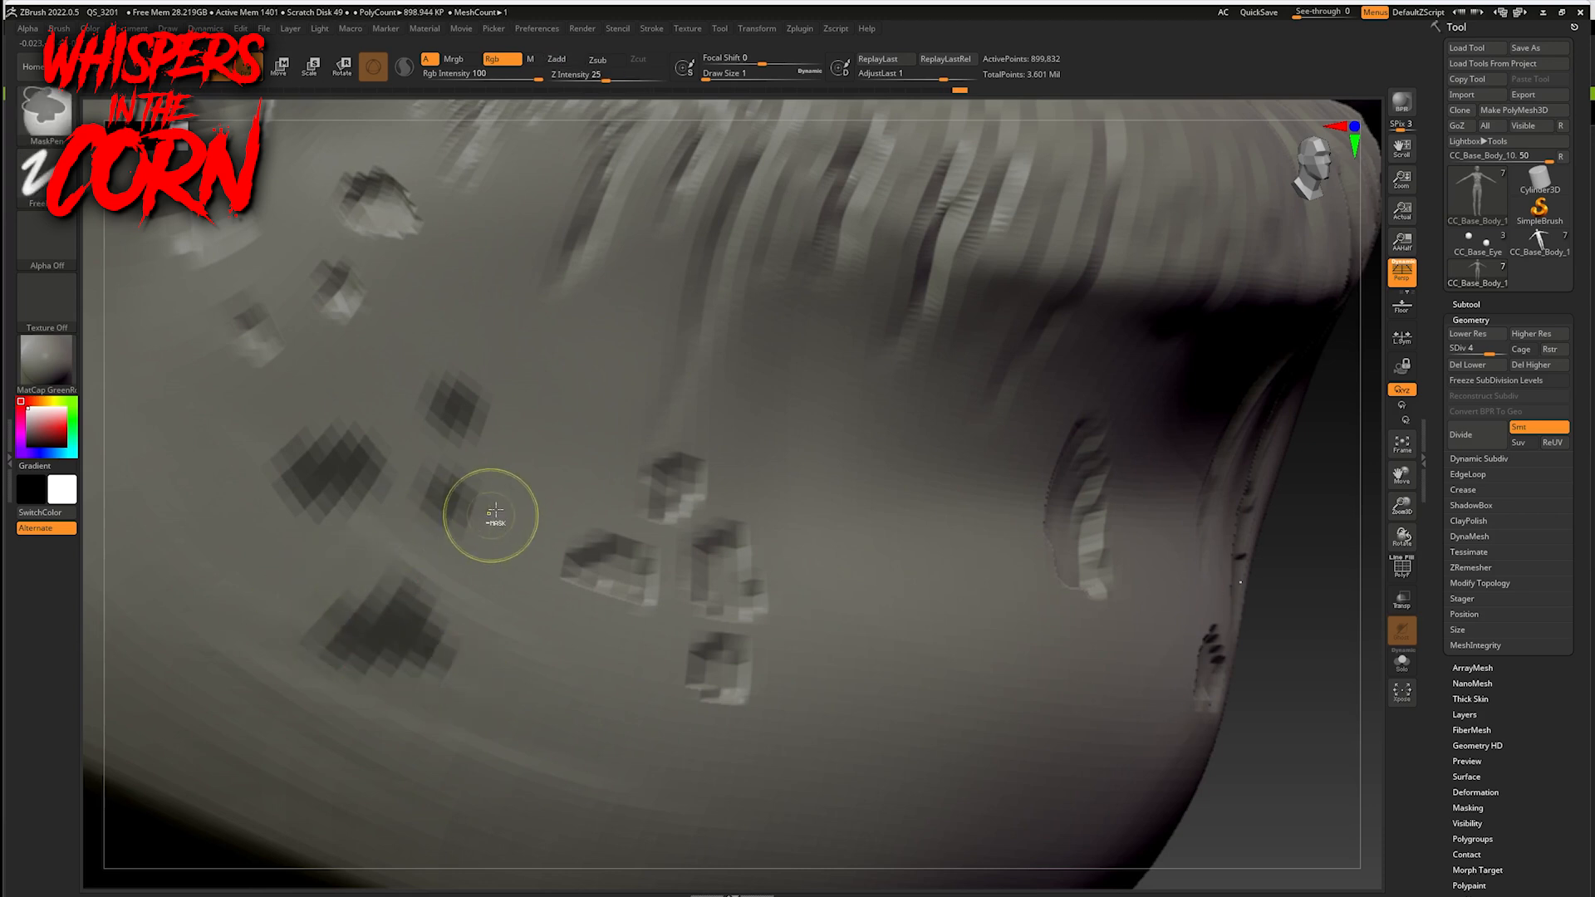
mouse_move(339, 410)
ctrl+alt+mouse_down()
mouse_move(326, 431)
mouse_move(428, 381)
ctrl+alt+mouse_up()
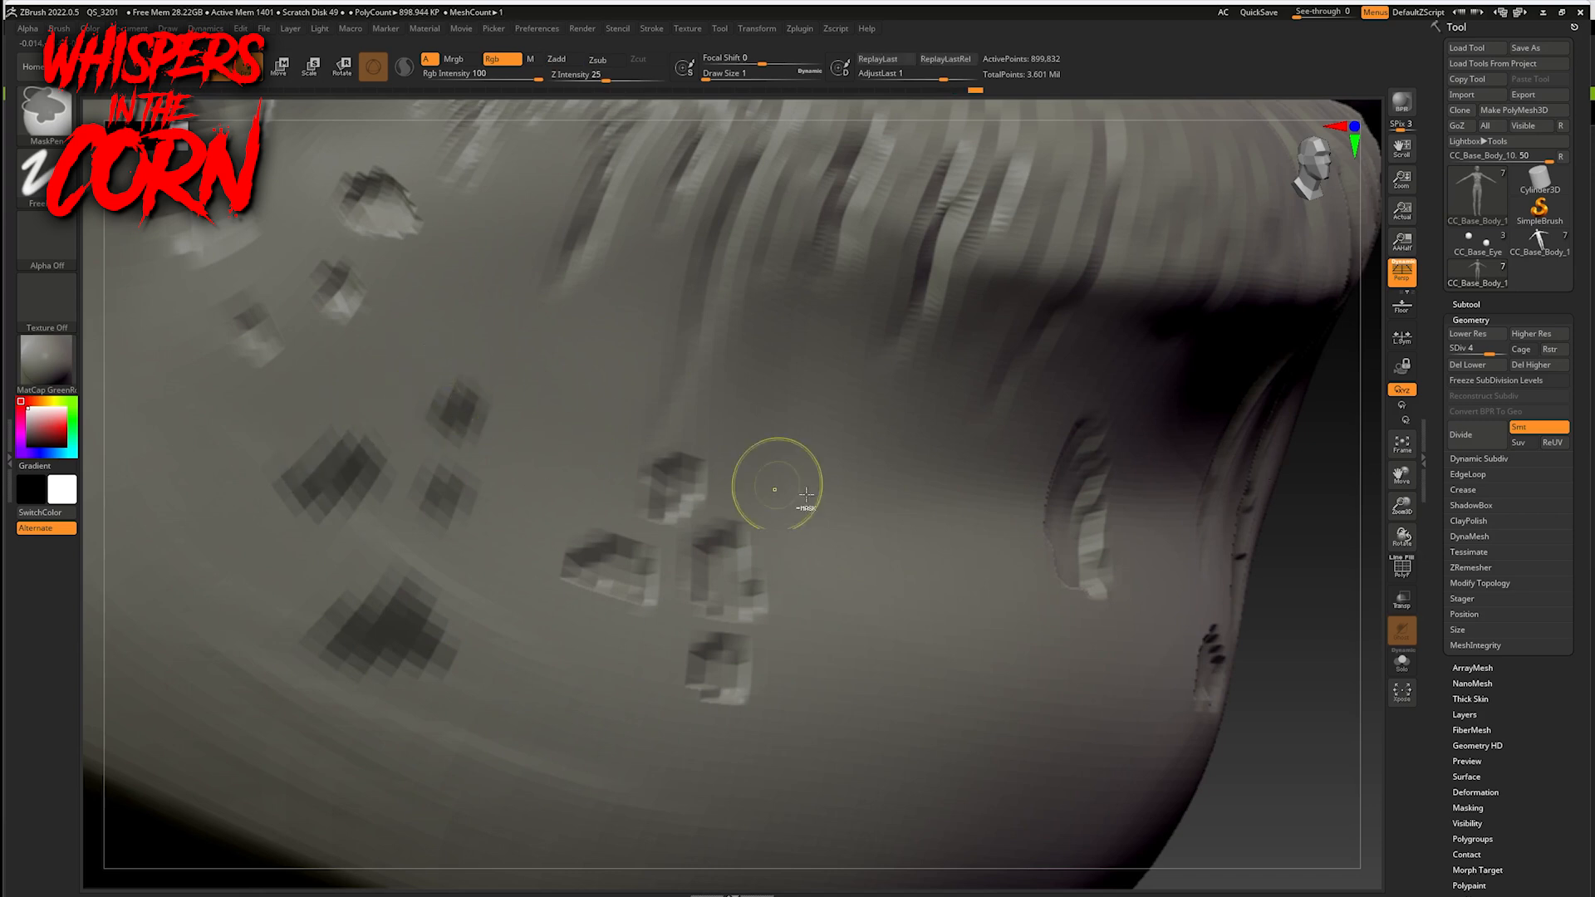
- Invert the mask to shape the jaw spots with the Move brush at draw size 6, and clear the mask
ctrl+click(1285, 678)
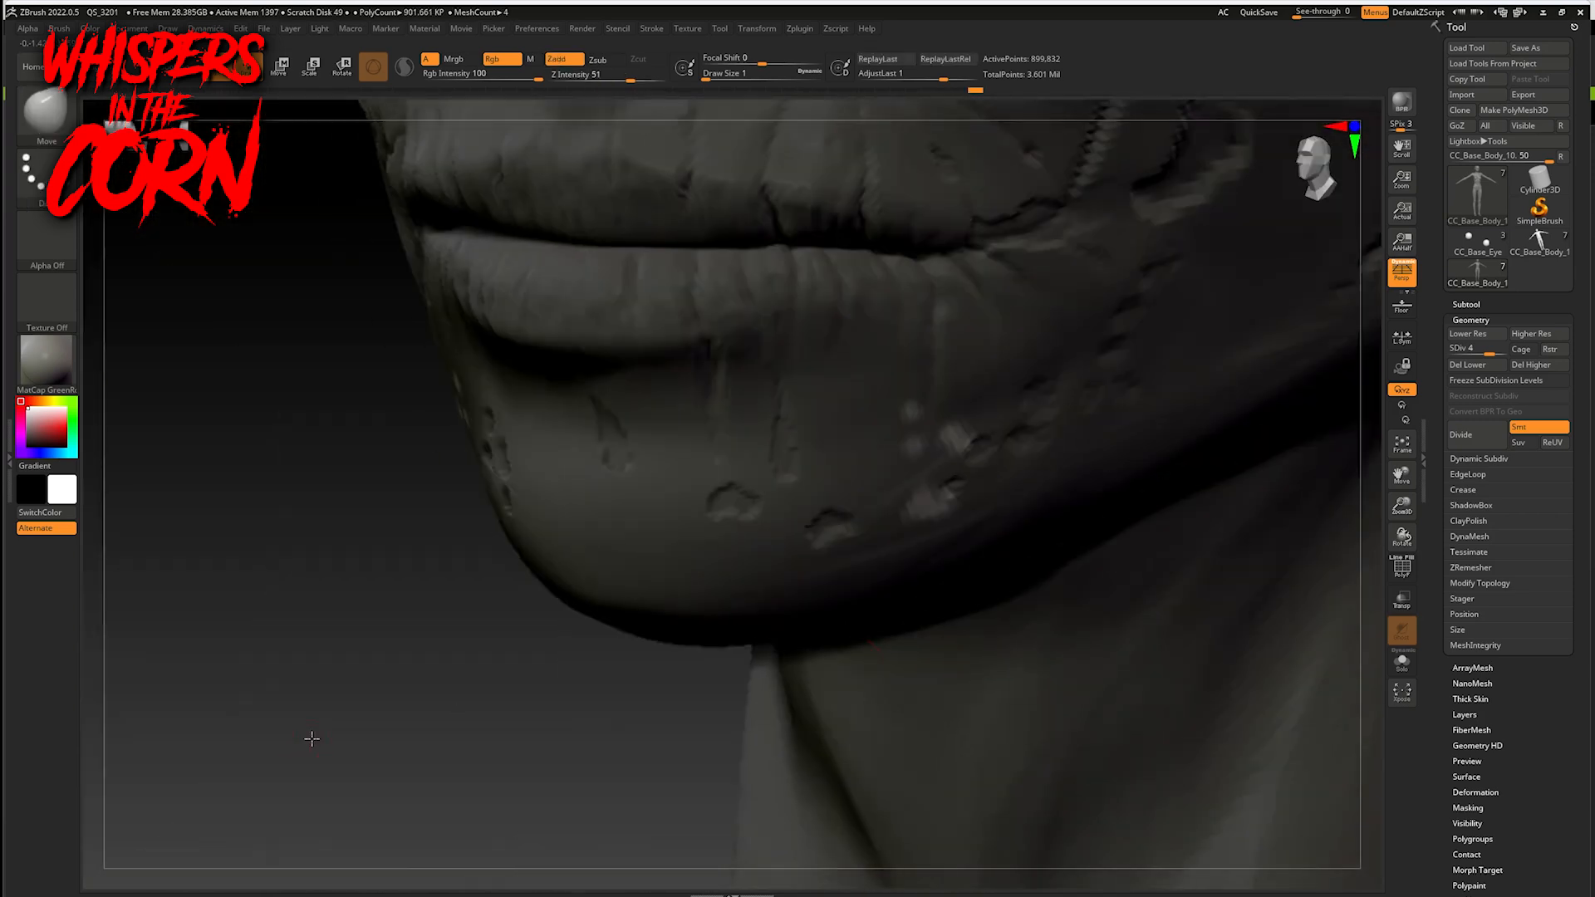
shift+drag(312, 738, 318, 674)
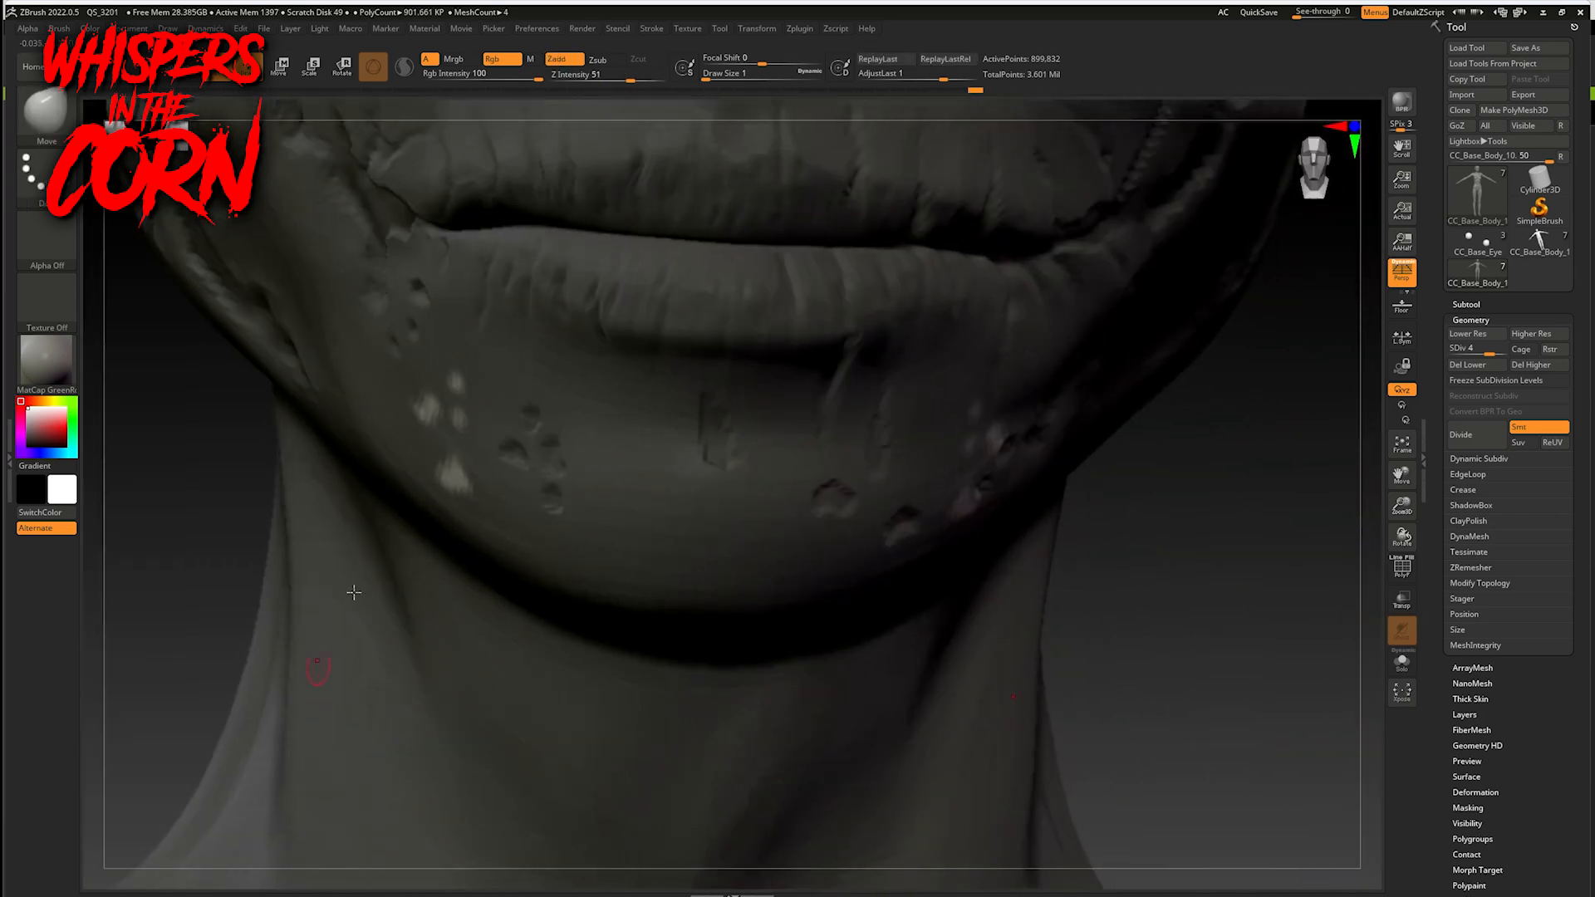
key(])
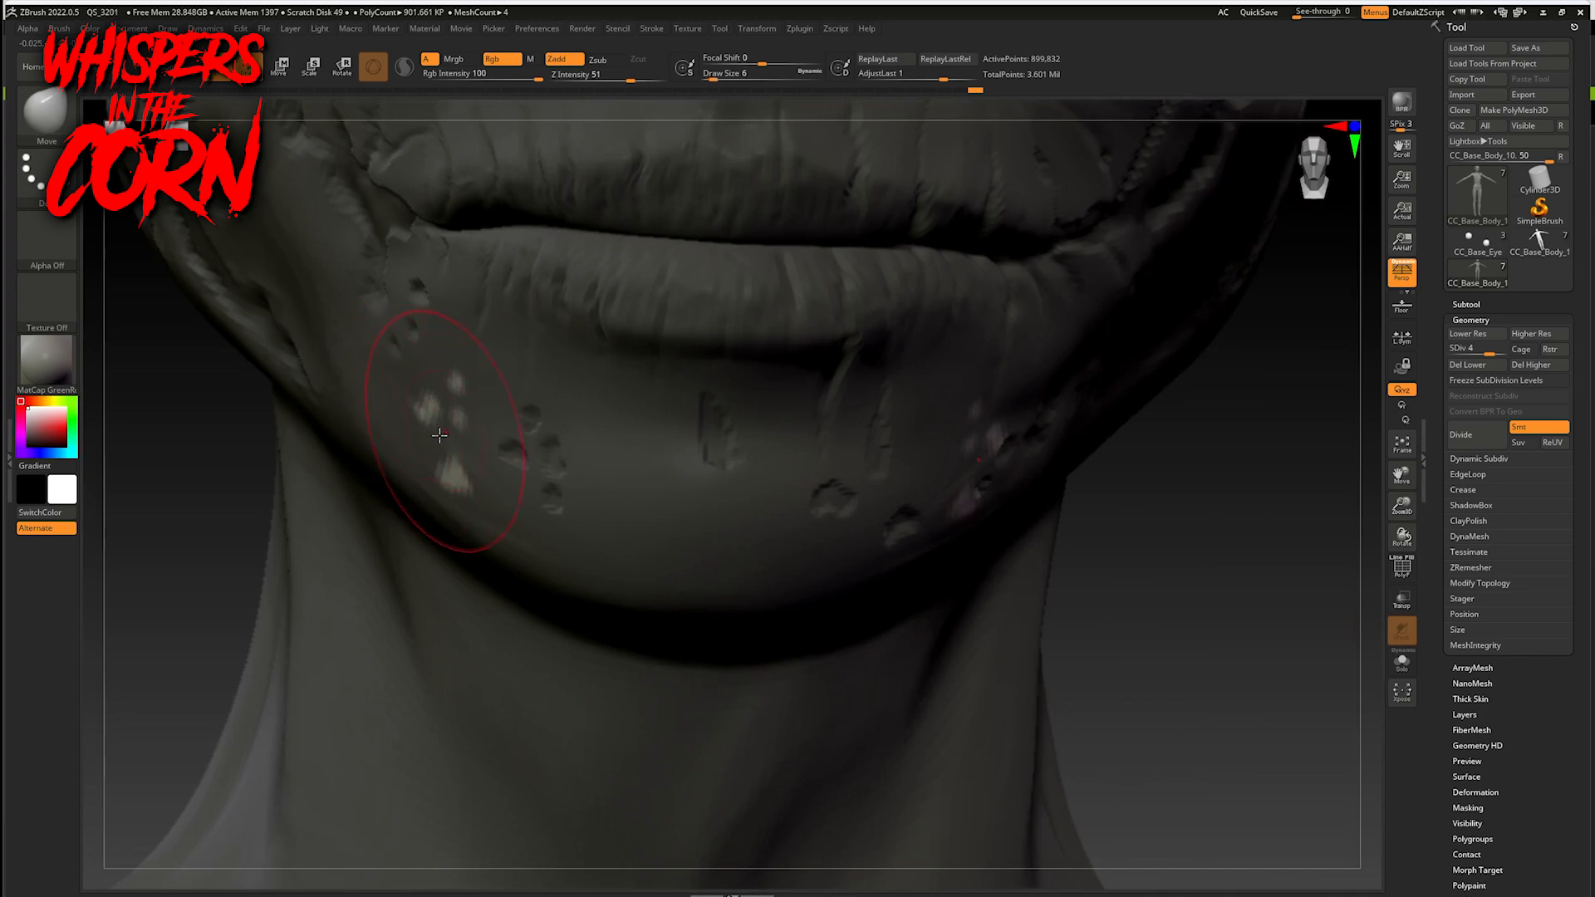
drag(443, 427, 437, 434)
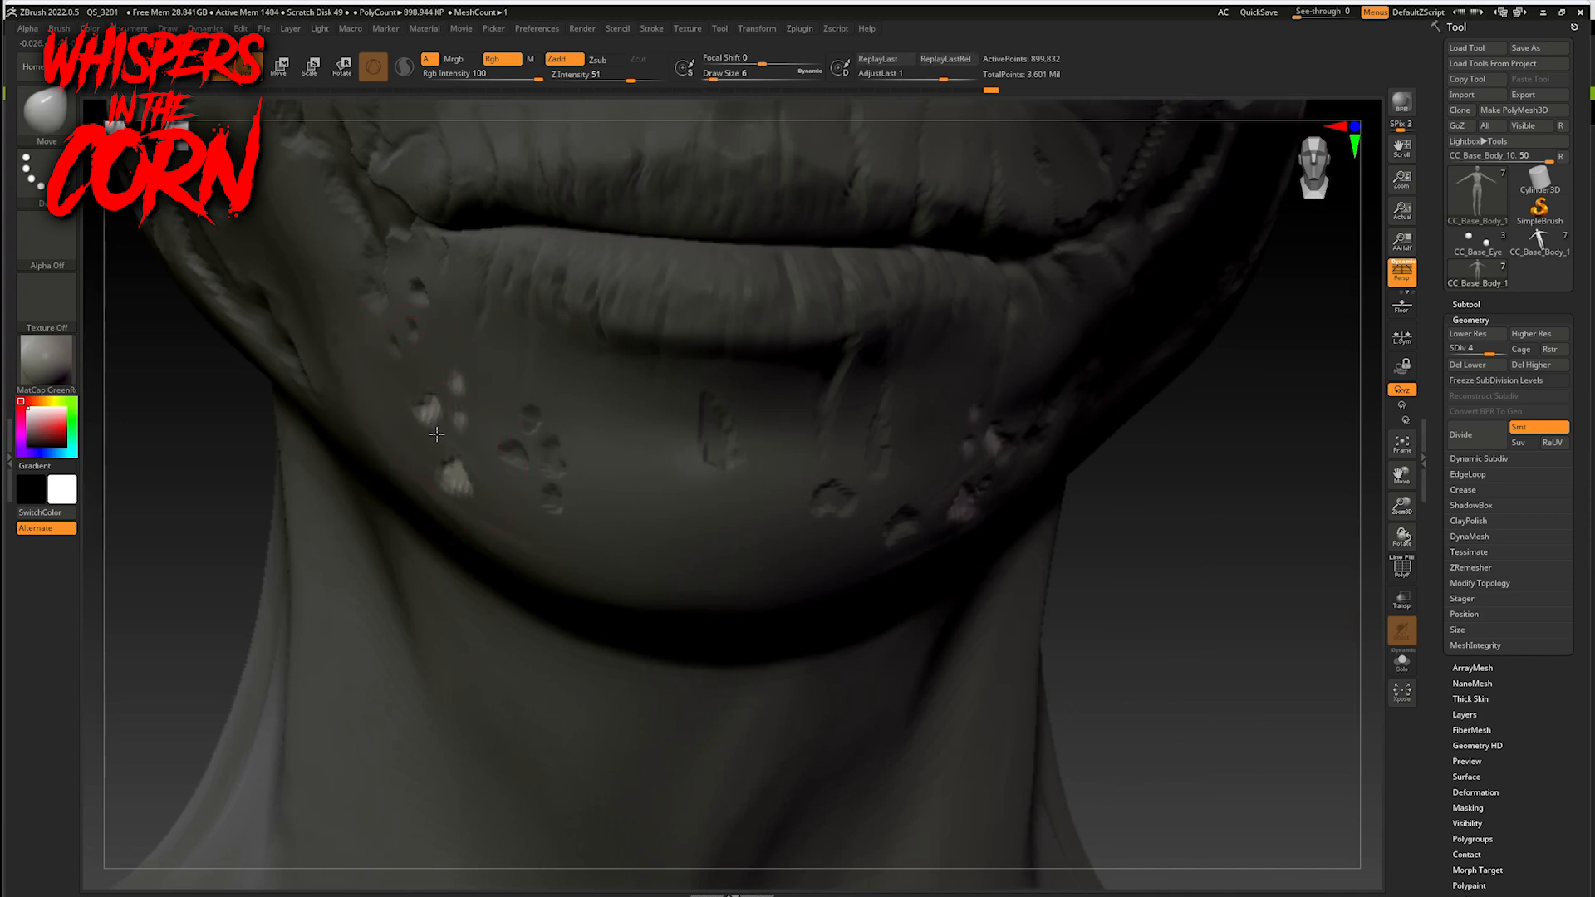
mouse_move(1254, 560)
mouse_down()
mouse_move(1012, 559)
mouse_move(1079, 570)
mouse_move(1064, 548)
mouse_move(1193, 655)
mouse_move(908, 665)
mouse_move(921, 683)
mouse_move(470, 659)
mouse_up()
drag(880, 598, 1089, 652)
mouse_move(655, 572)
mouse_down()
mouse_move(683, 487)
mouse_move(625, 525)
mouse_up()
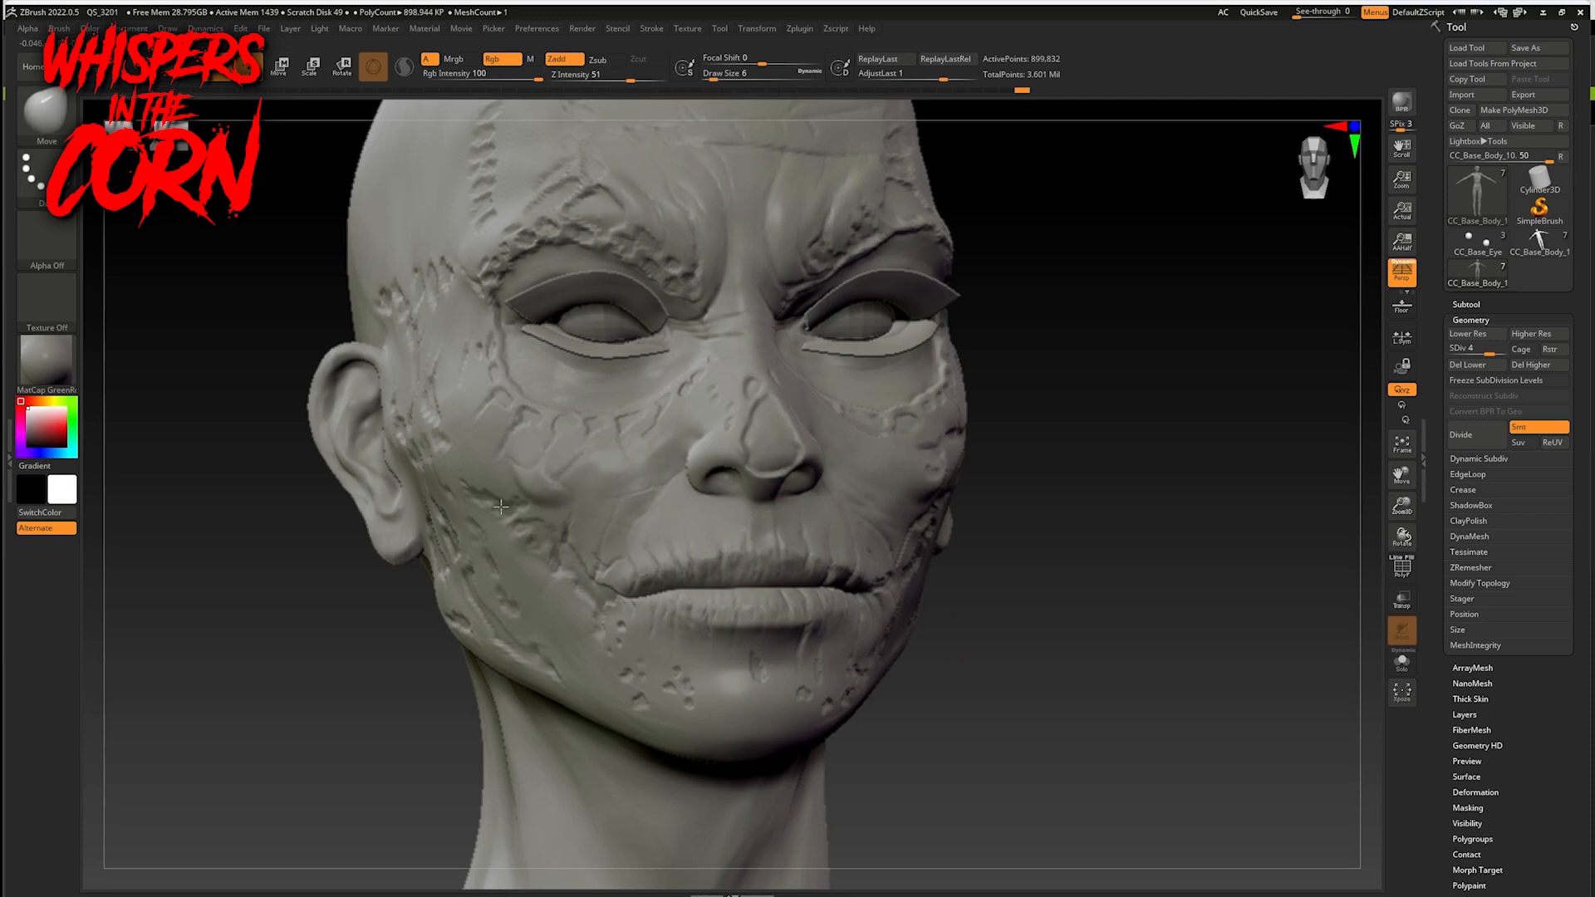
- Try to reshape the scarred cheek below the eye with the Move brush
click(759, 30)
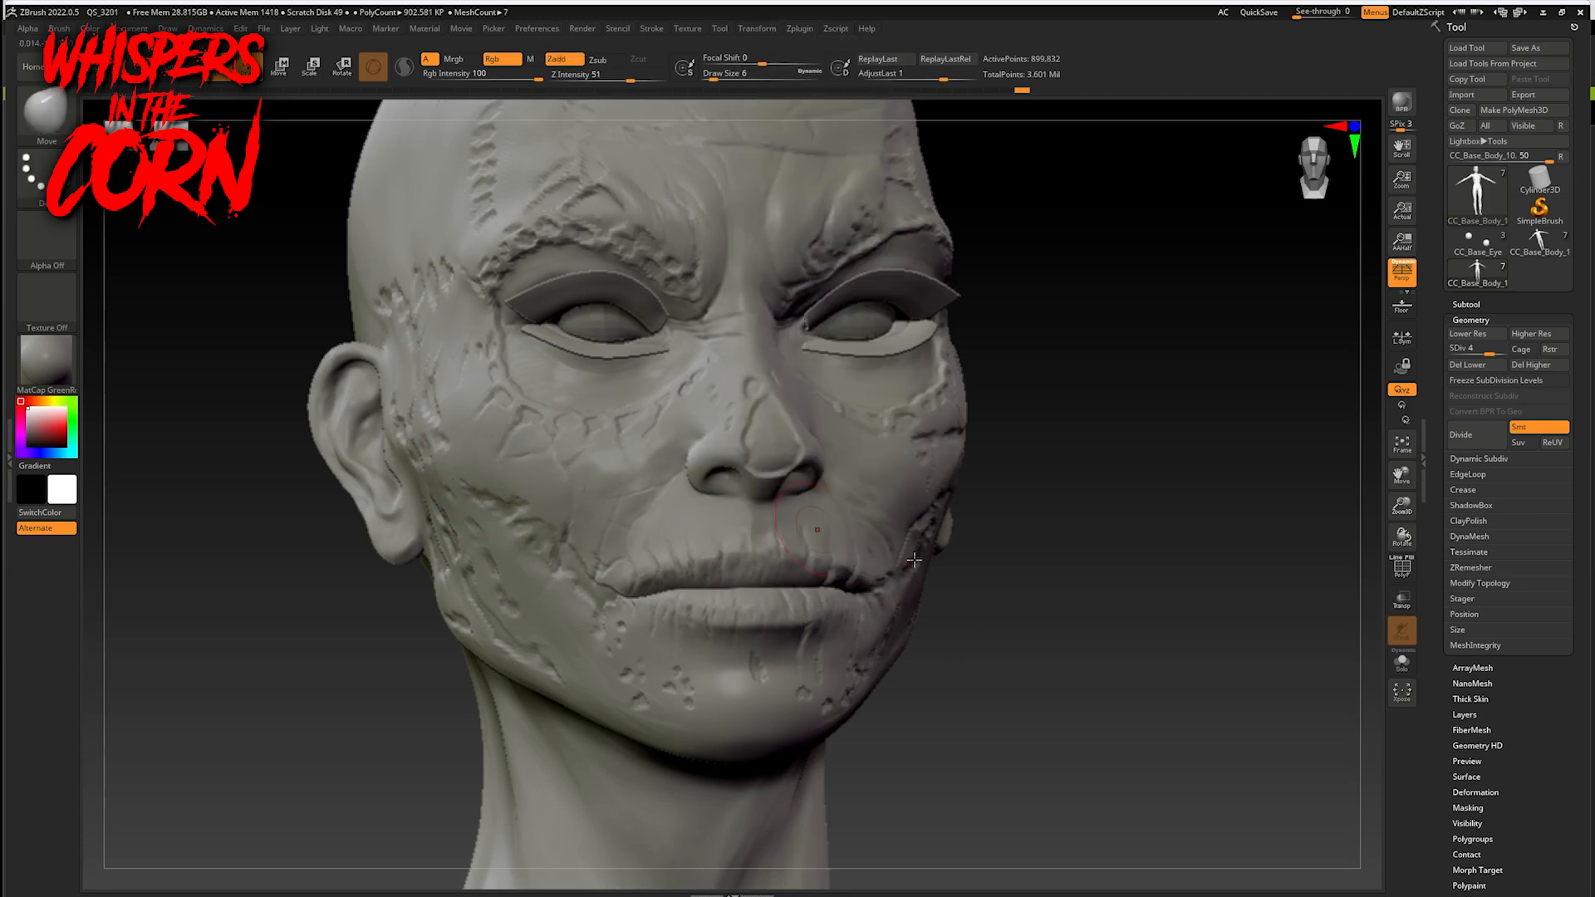
drag(521, 479, 498, 452)
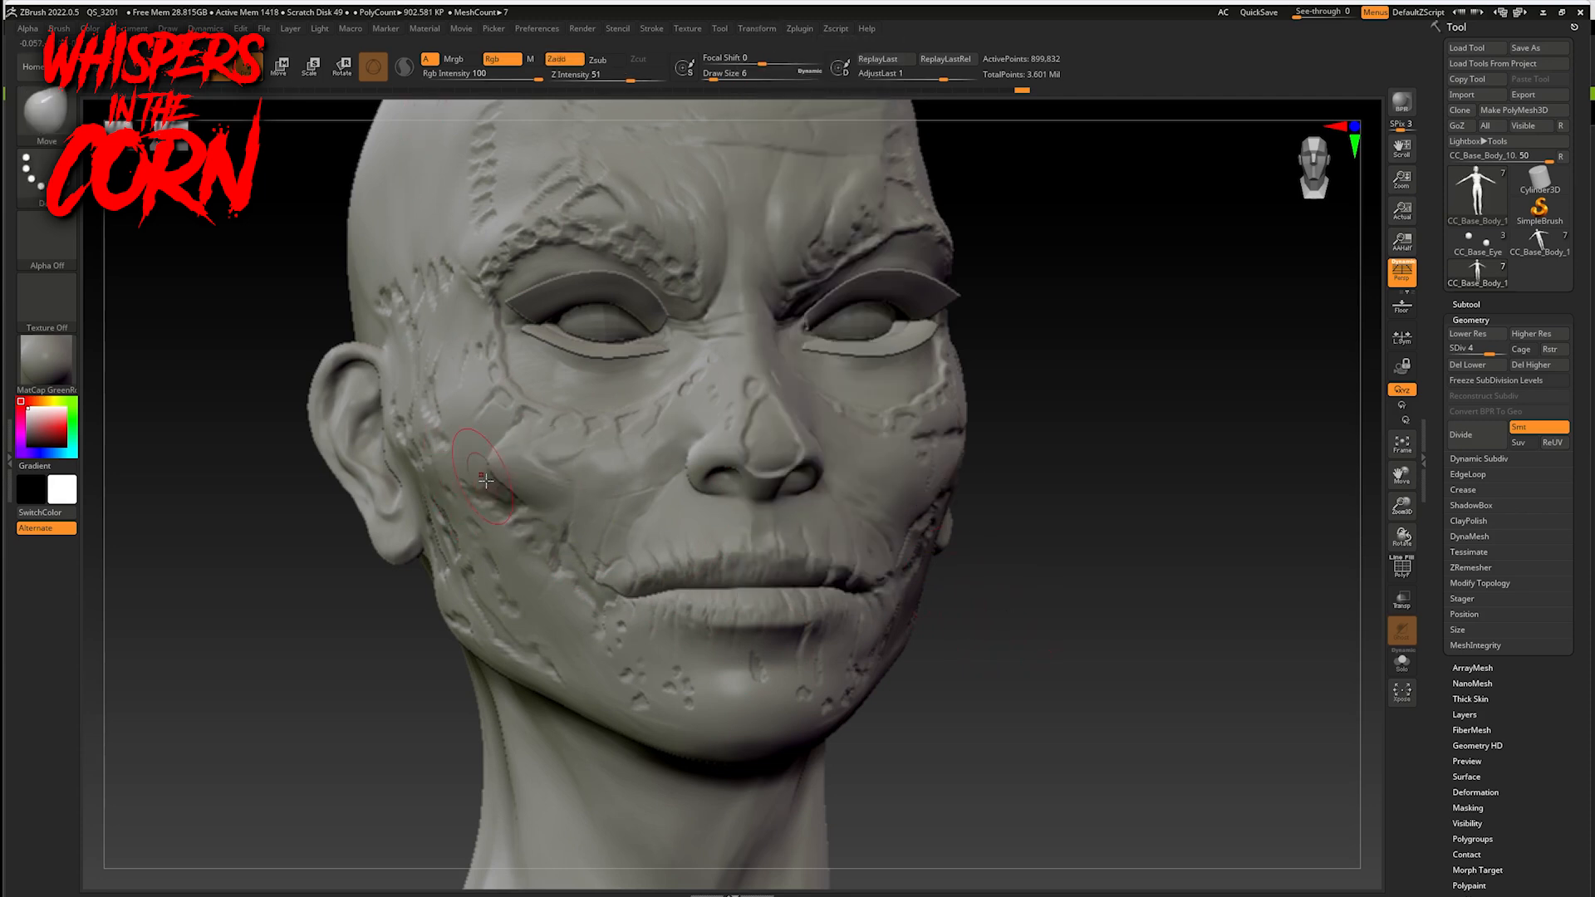
key(ctrl+z)
- Switch to the Standard brush and set its draw size to 8
click(46, 112)
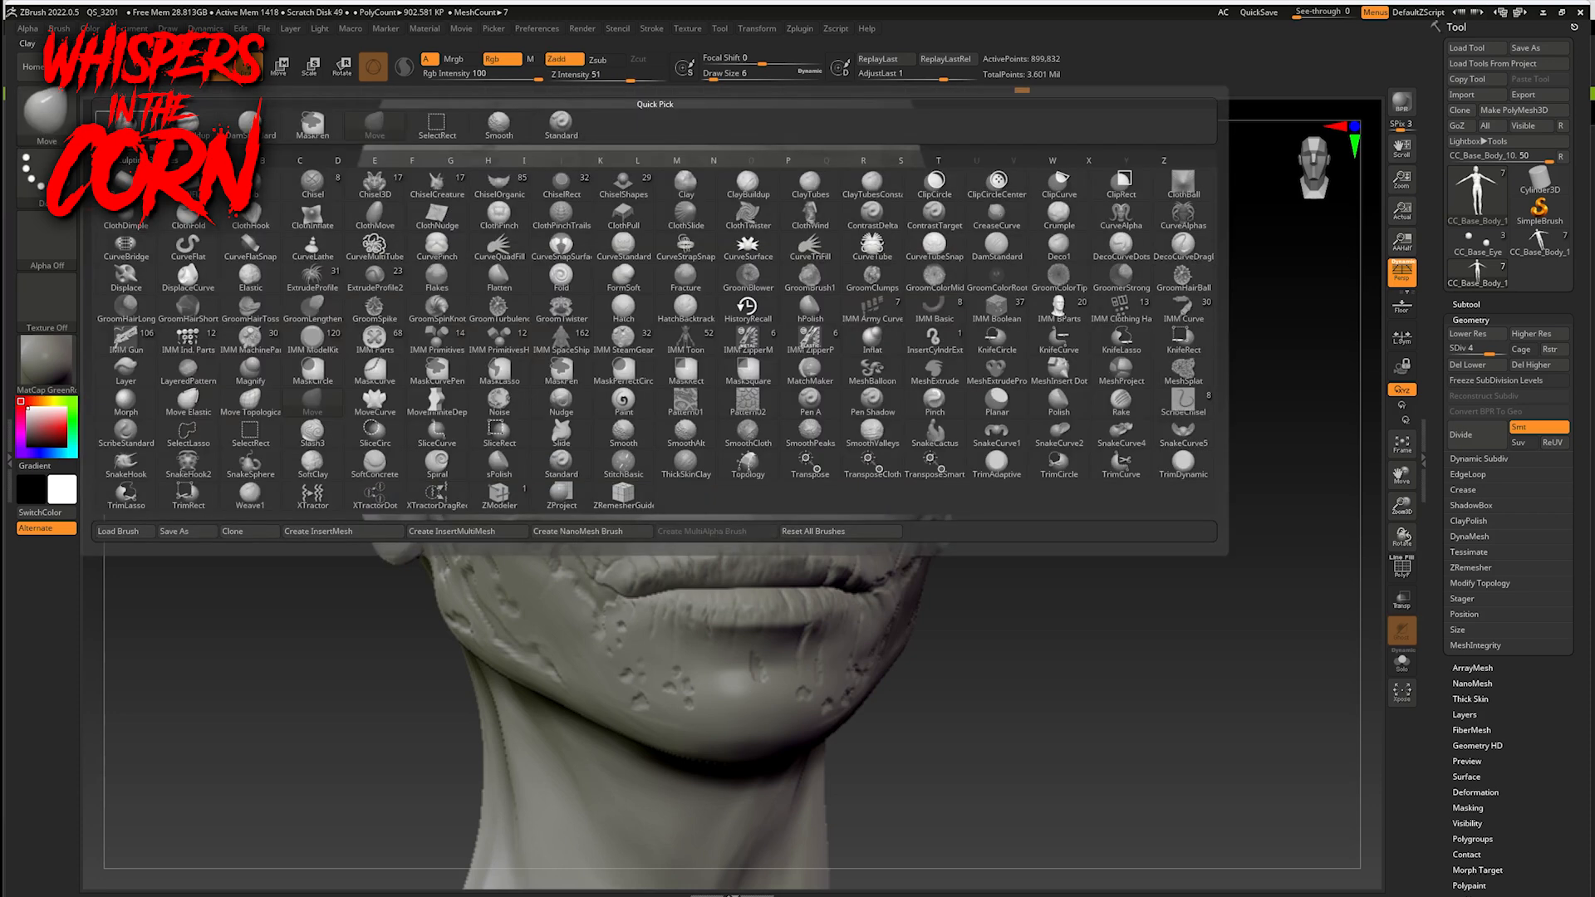
click(561, 124)
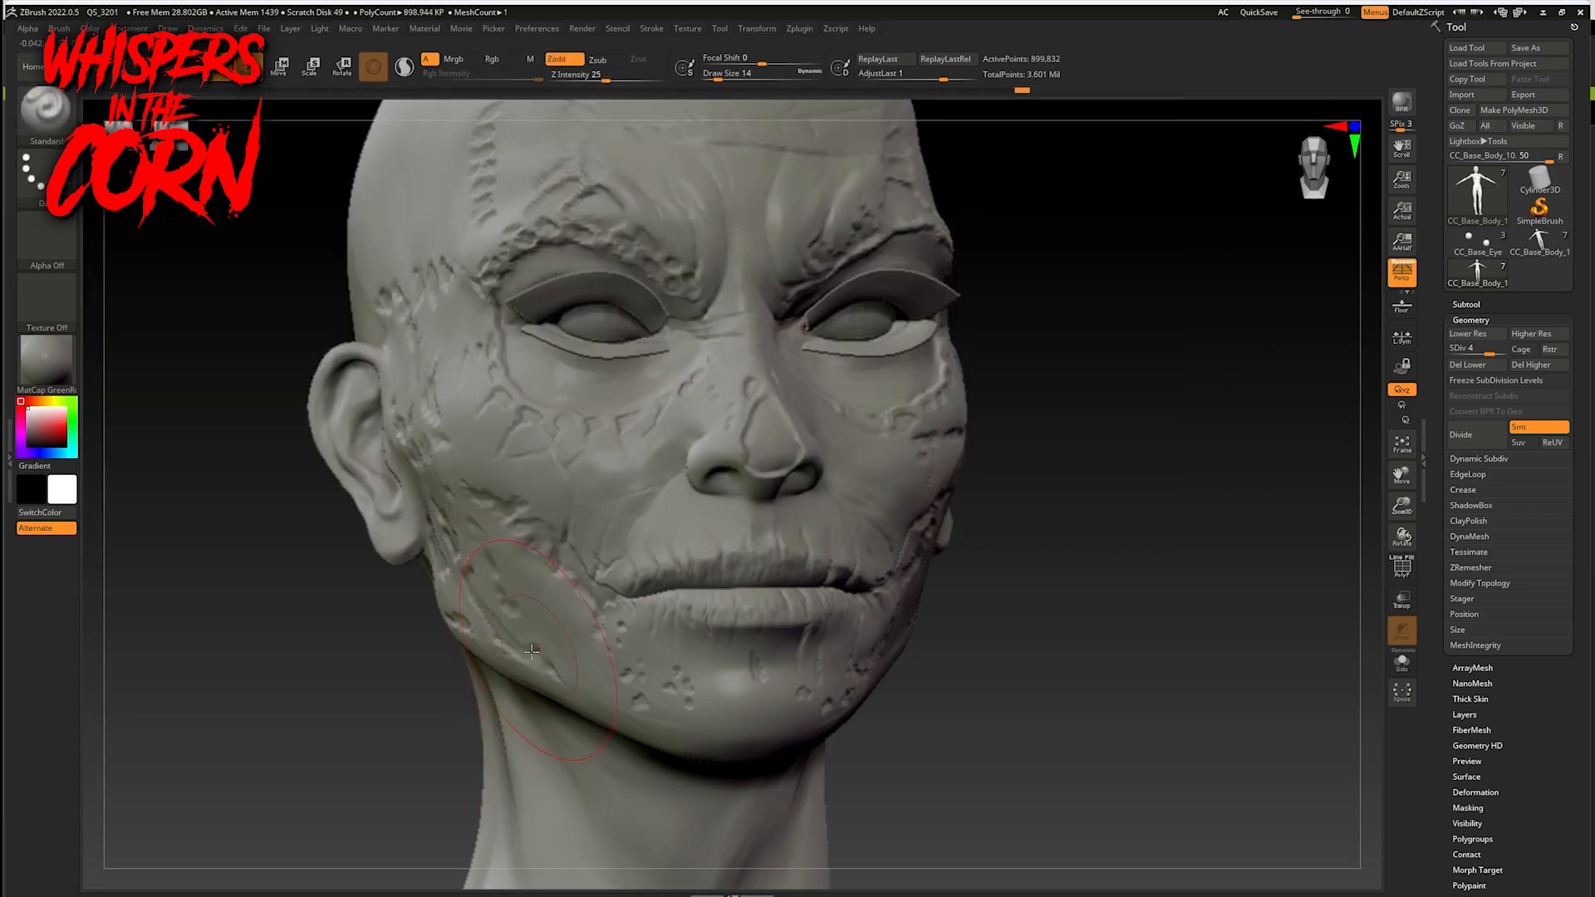
drag(1144, 581, 1100, 560)
mouse_move(412, 710)
mouse_down()
mouse_move(271, 695)
mouse_move(391, 701)
mouse_move(1005, 596)
mouse_move(963, 584)
mouse_move(1011, 618)
mouse_move(1136, 599)
mouse_move(1074, 591)
mouse_up()
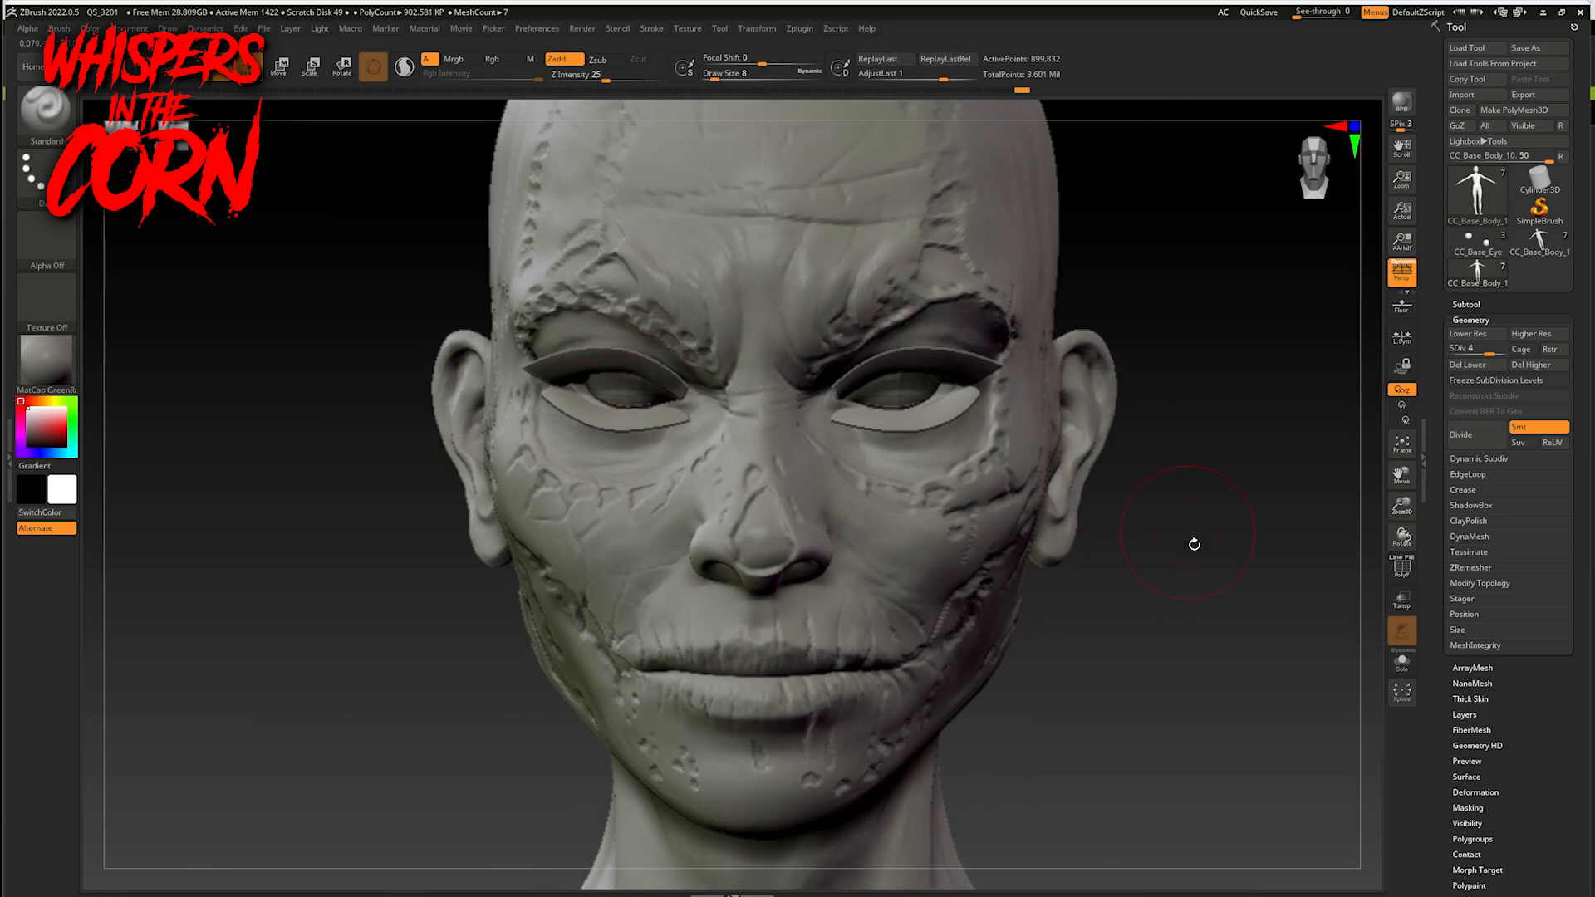
- Examine the scars and wrinkles on the cheeks, around the eyes and across the forehead from several angles
alt+drag(1174, 604, 1171, 640)
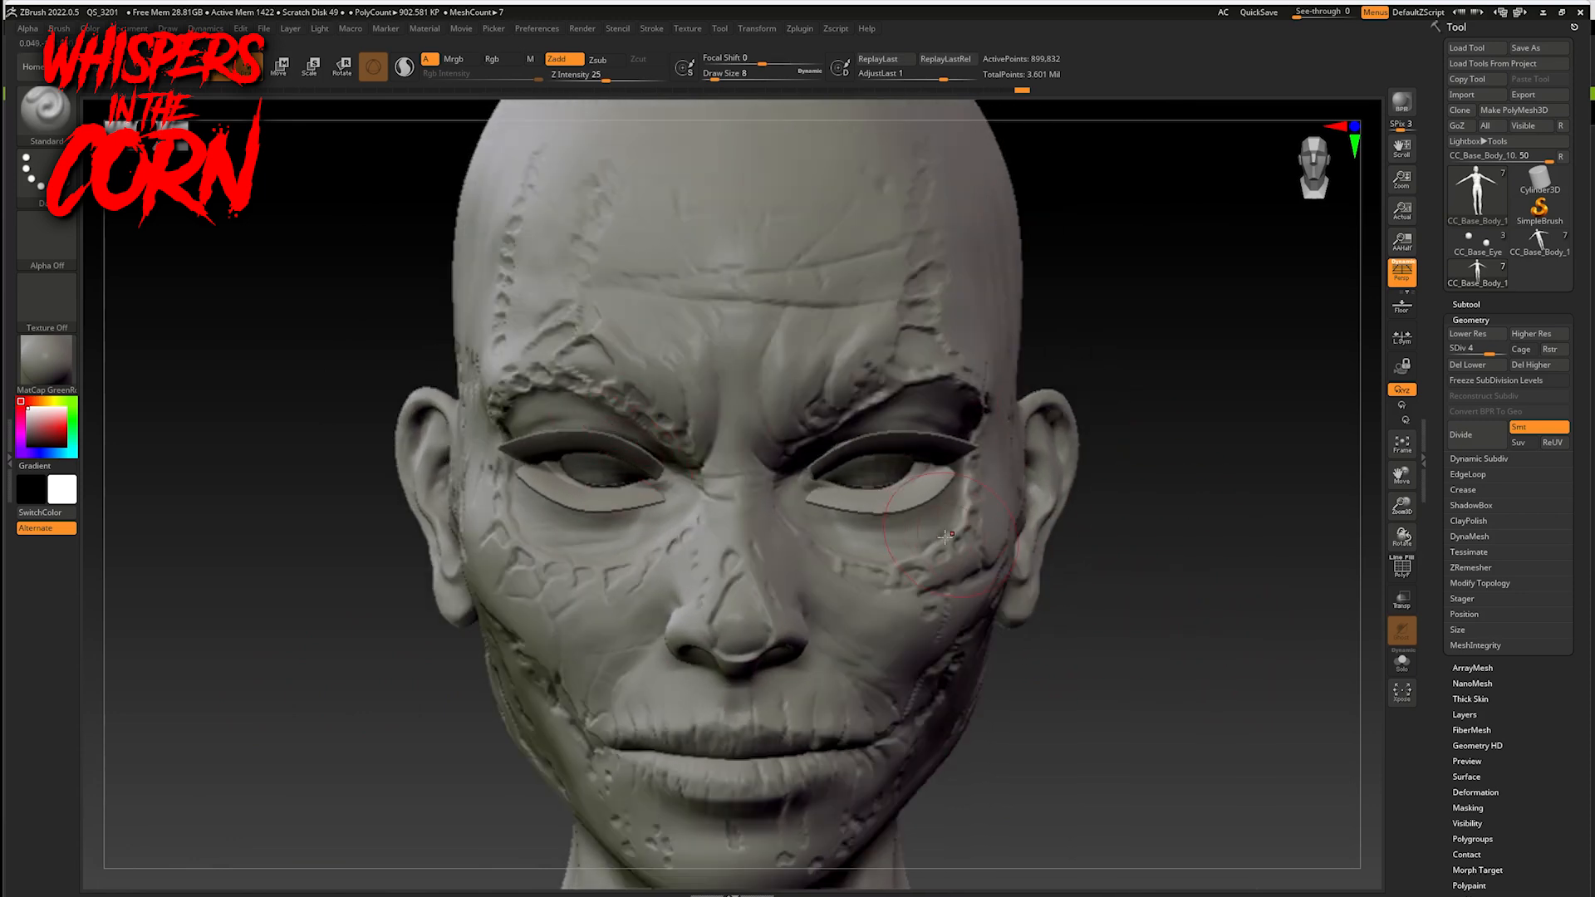
drag(496, 758, 1131, 688)
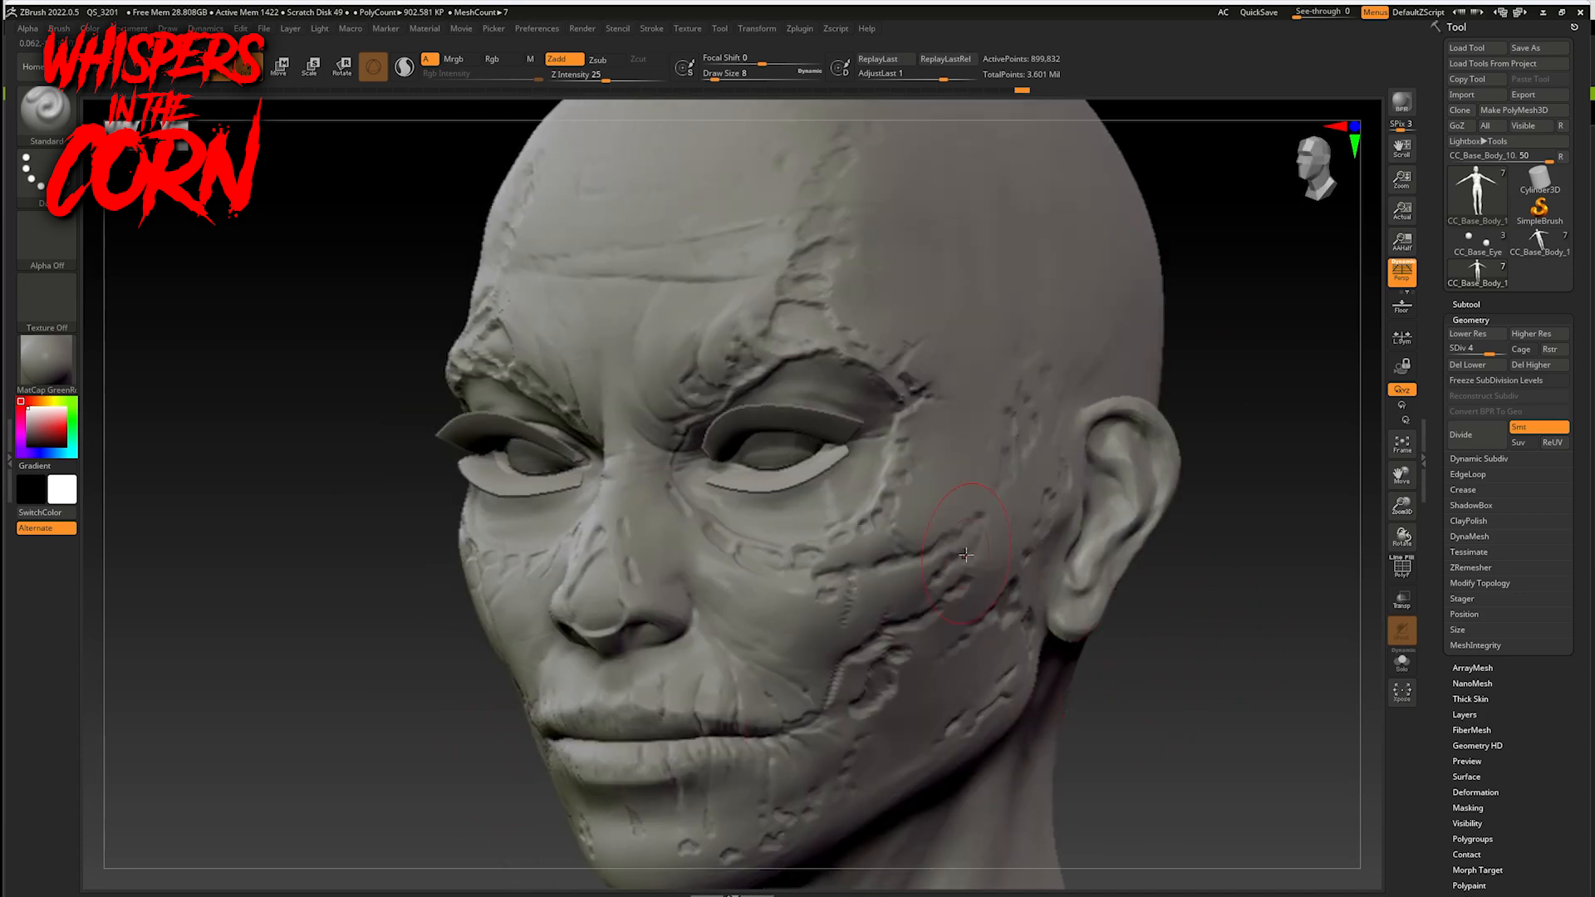
drag(964, 554, 512, 399)
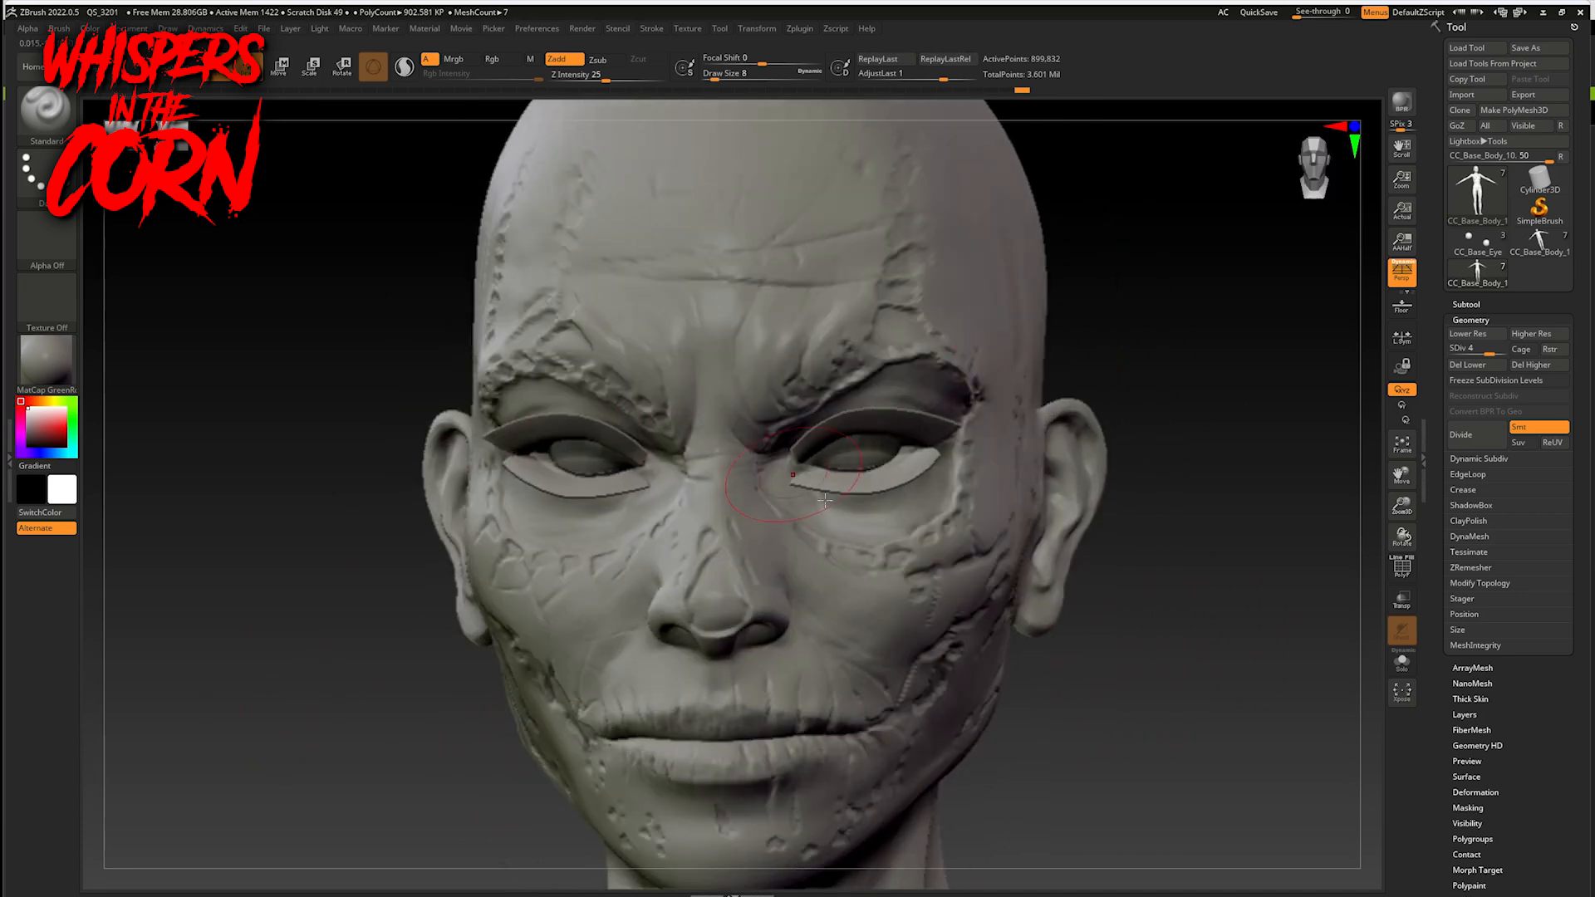
drag(1124, 574, 1184, 631)
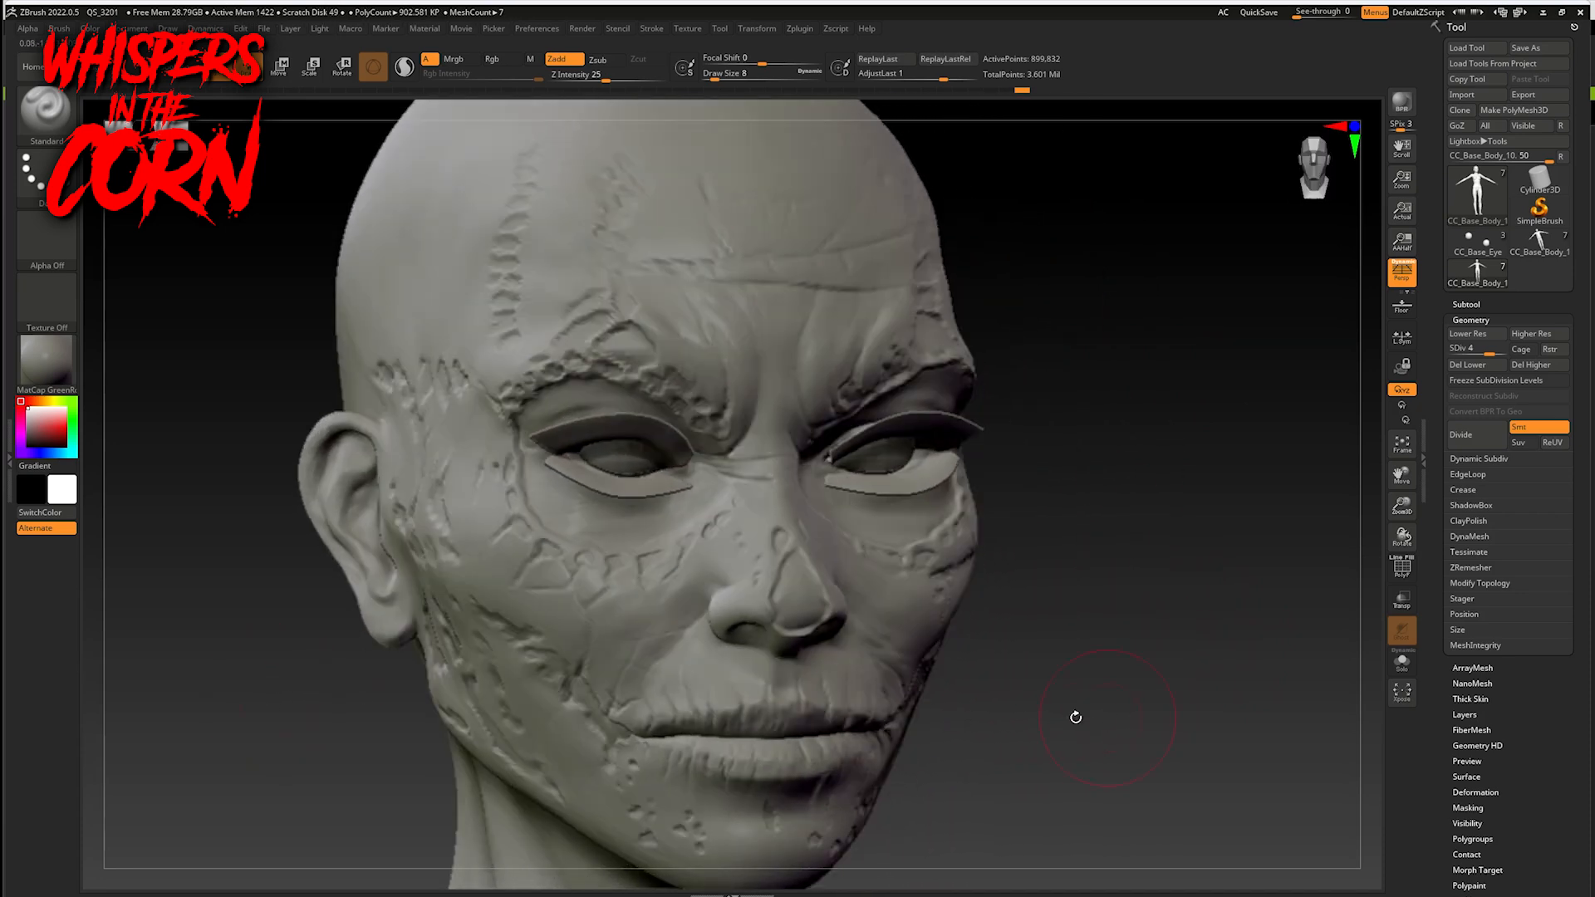
drag(1015, 761, 961, 737)
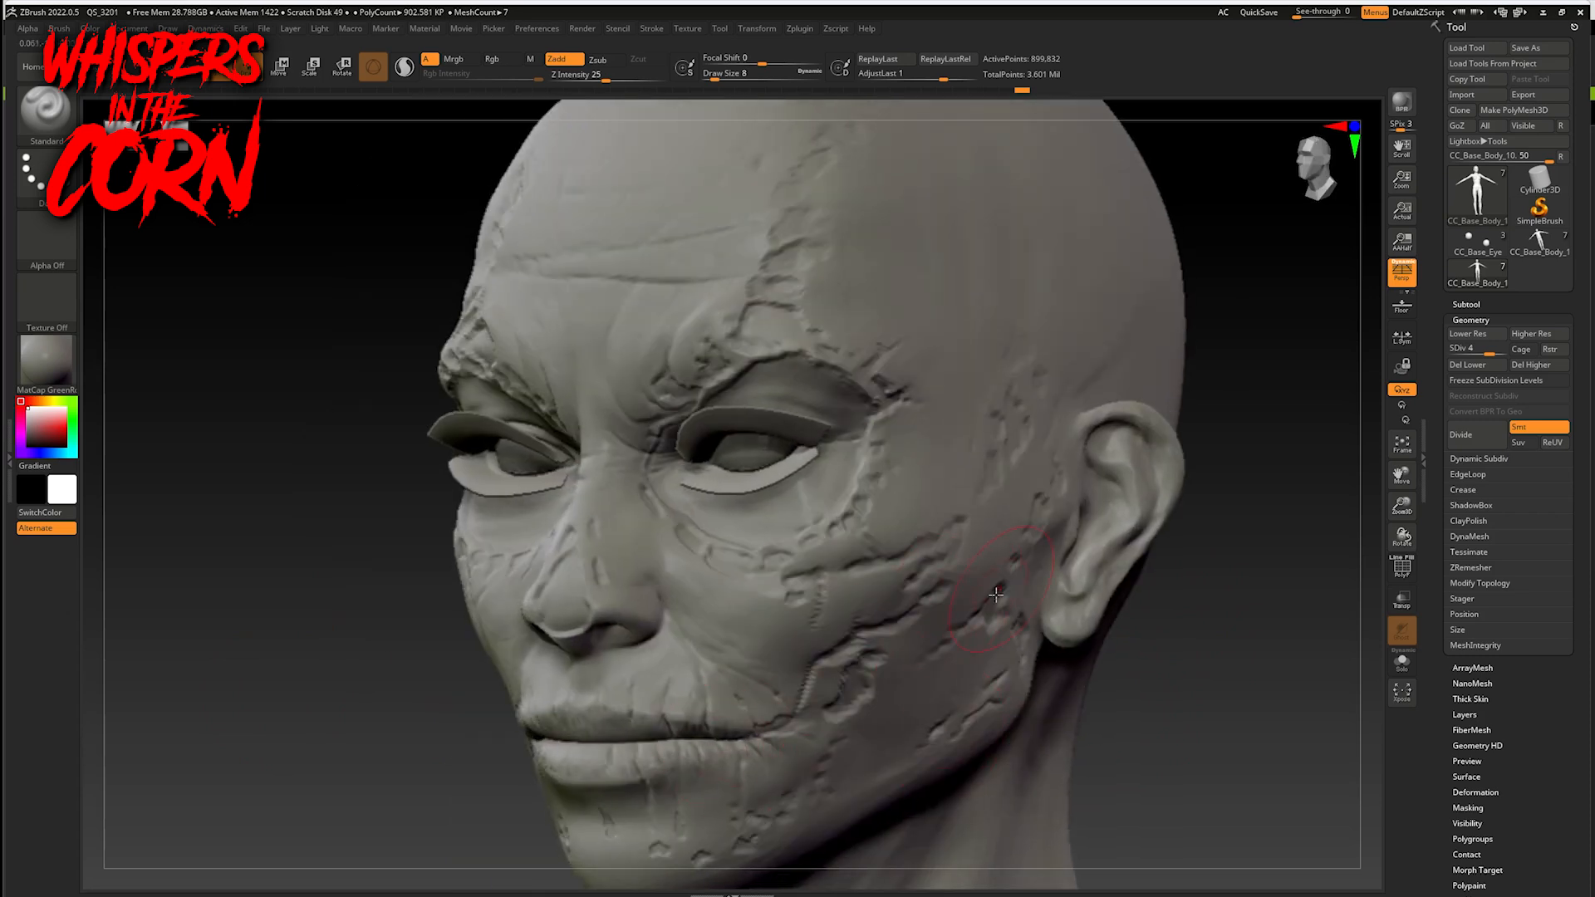
drag(319, 772, 555, 685)
drag(1040, 609, 983, 569)
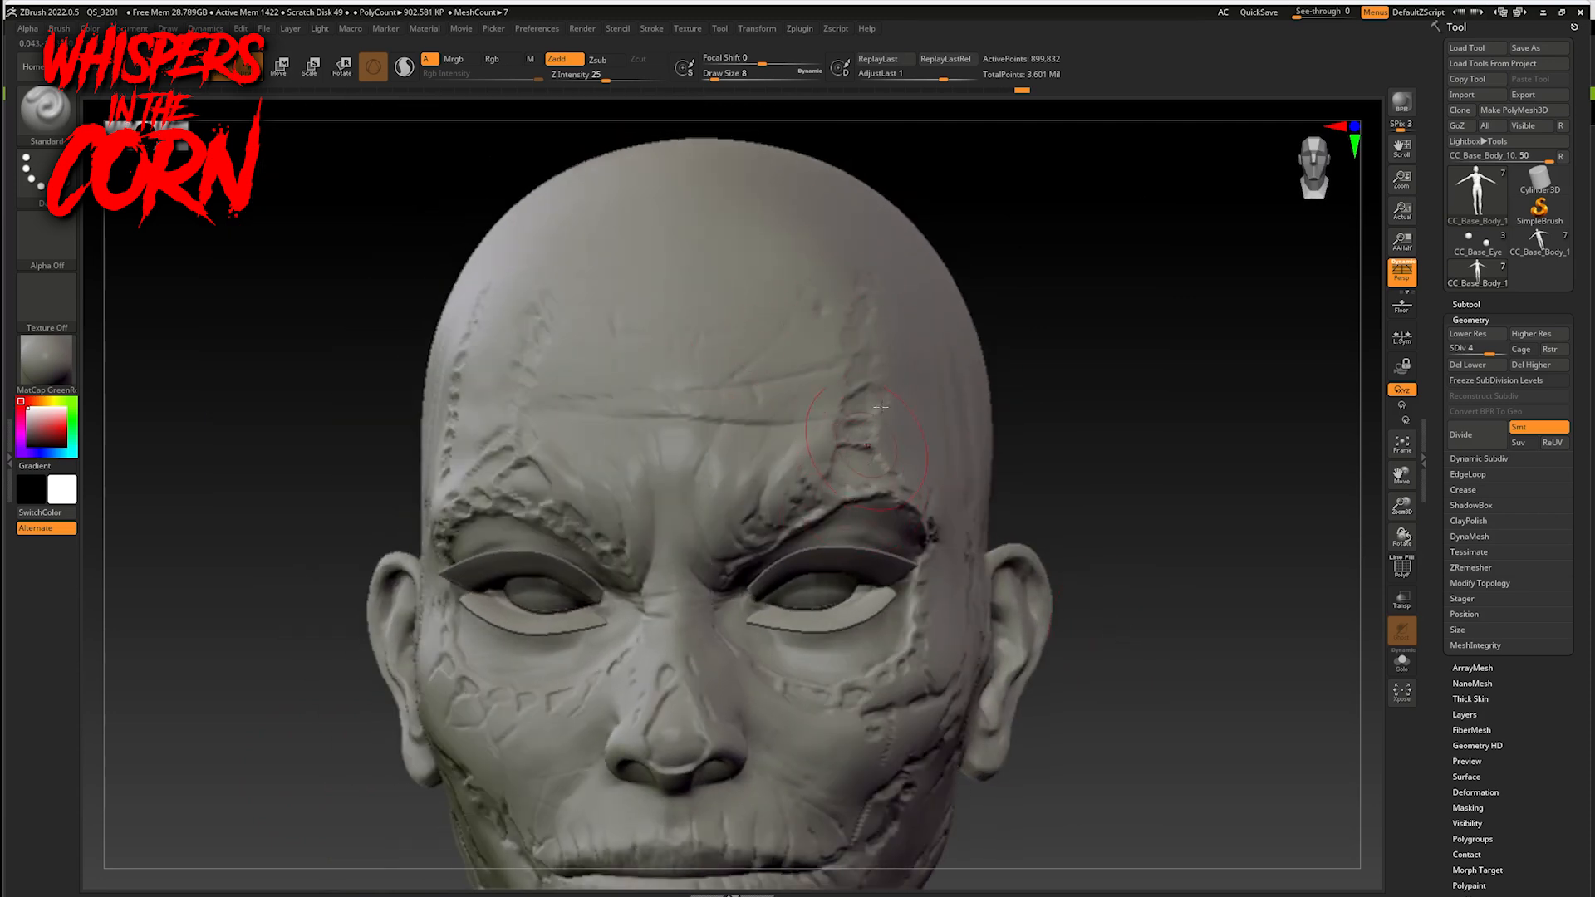
drag(1109, 373, 1072, 370)
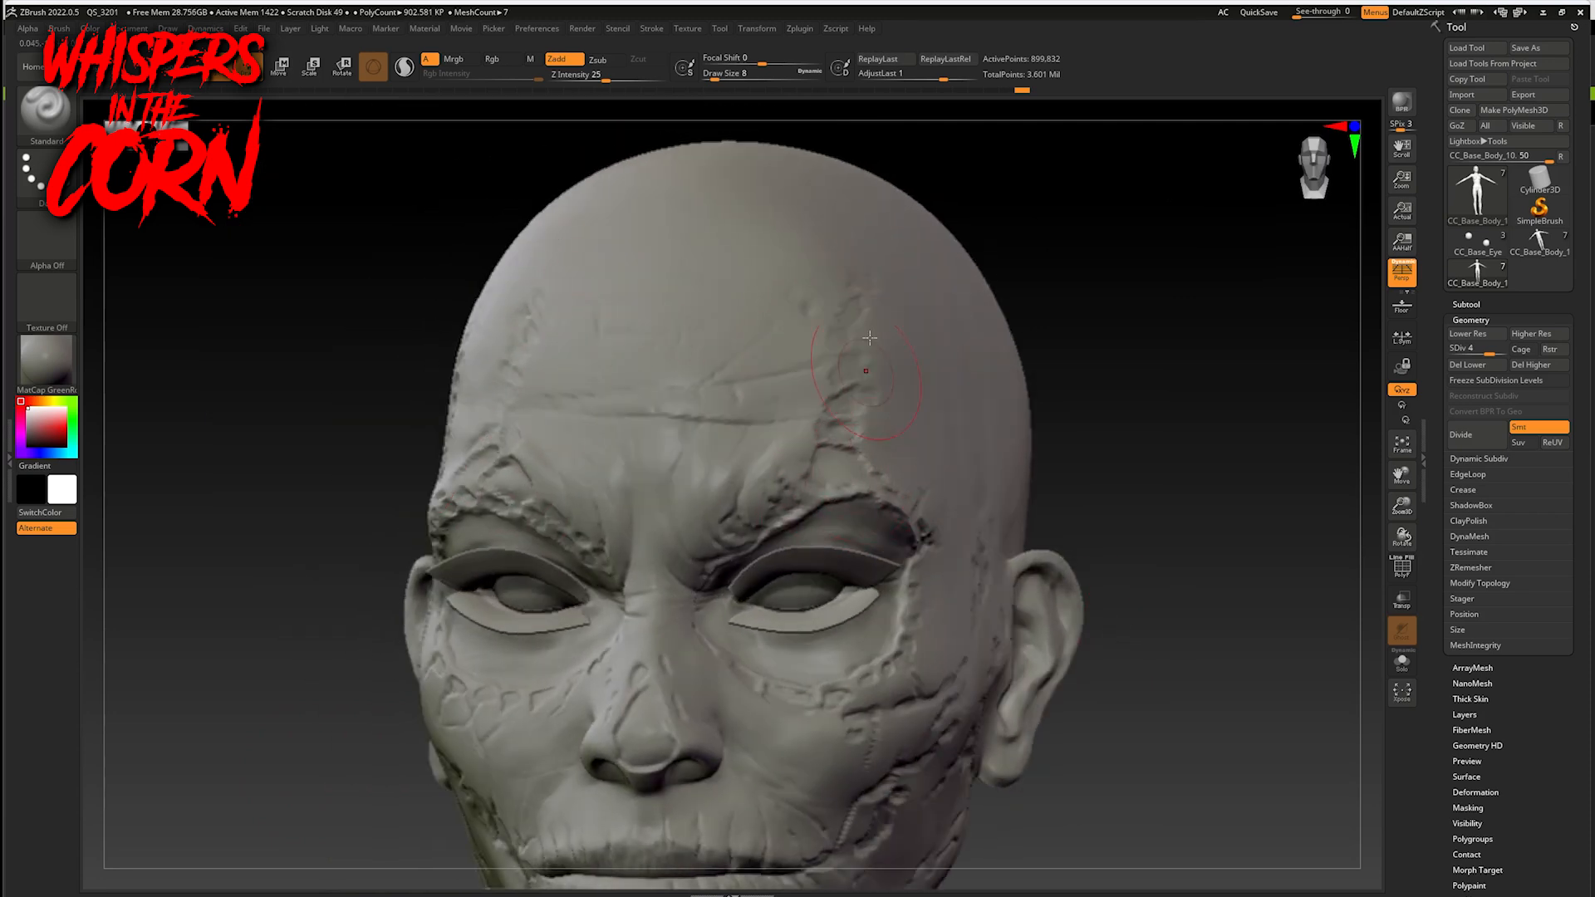
mouse_move(1213, 513)
mouse_down()
mouse_move(1250, 516)
mouse_move(1215, 529)
mouse_up()
mouse_move(1117, 565)
mouse_down()
mouse_move(1139, 573)
mouse_move(1124, 556)
mouse_up()
alt+drag(1151, 457, 1094, 519)
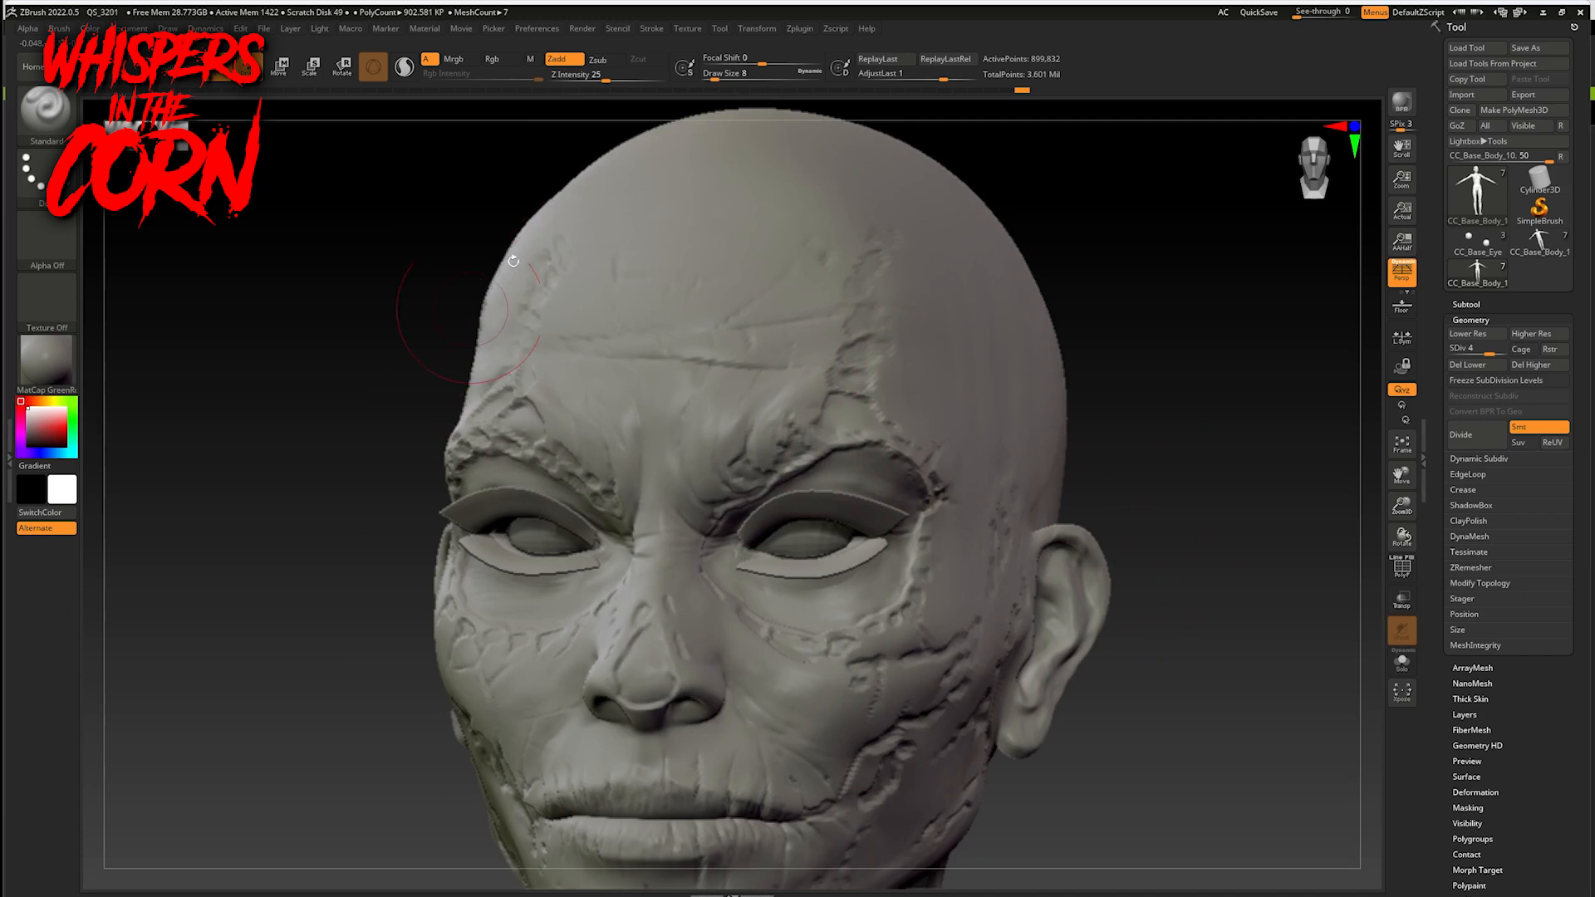
drag(300, 405, 366, 402)
drag(1138, 439, 1129, 438)
- Raise the head mesh to subdivision level 5 and view the face from the front
mouse_move(1183, 609)
alt+mouse_down()
mouse_move(1187, 562)
mouse_move(1186, 669)
alt+mouse_up()
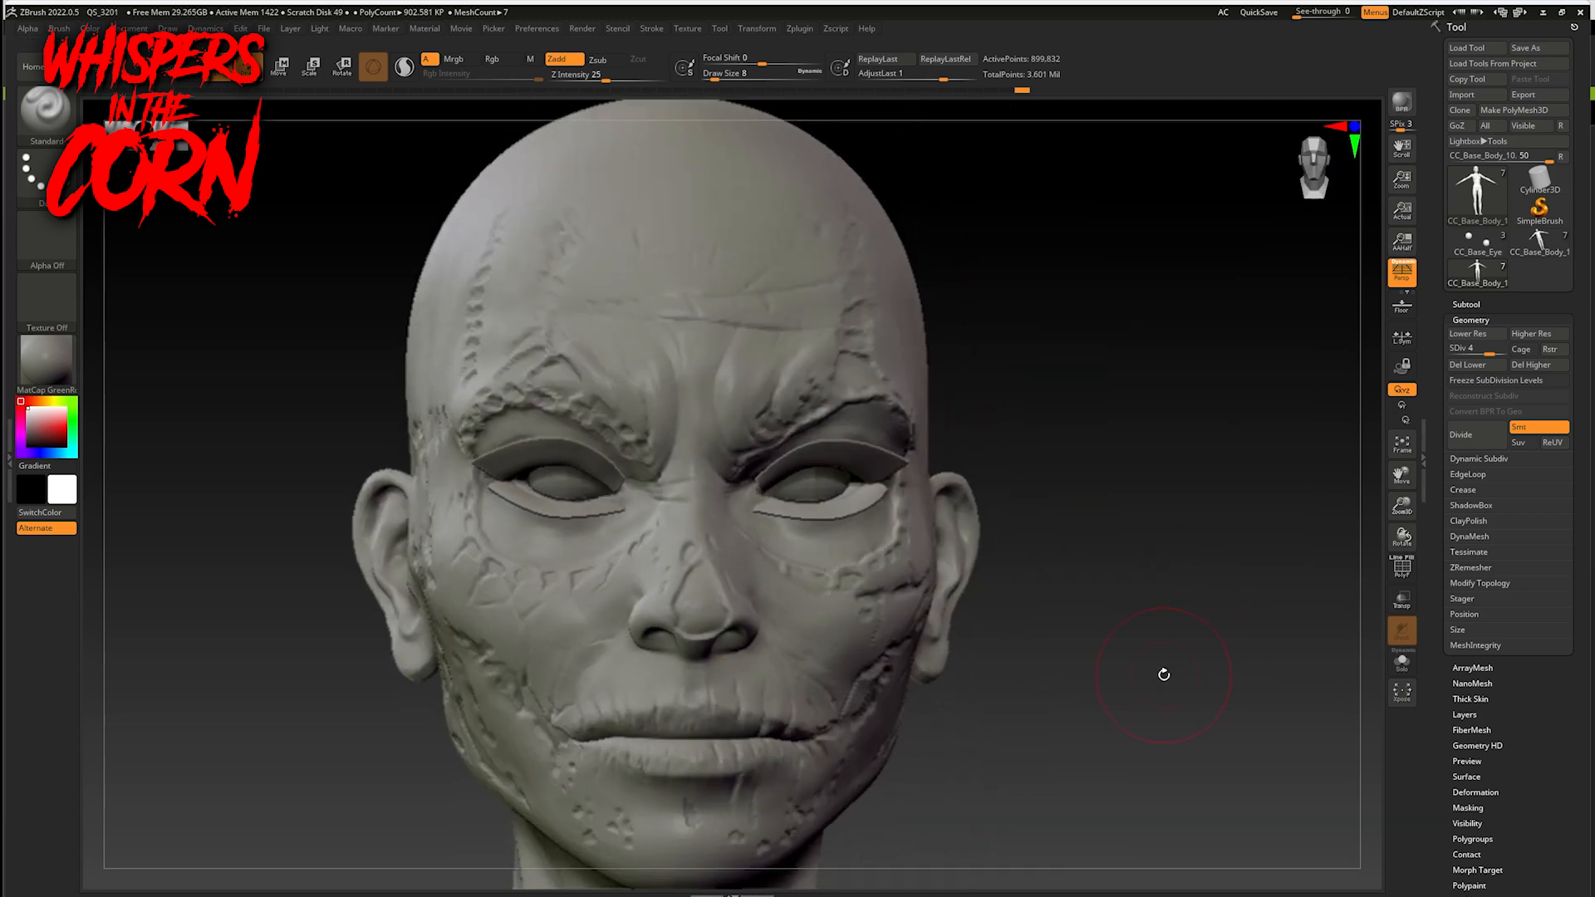
drag(1164, 670, 1148, 673)
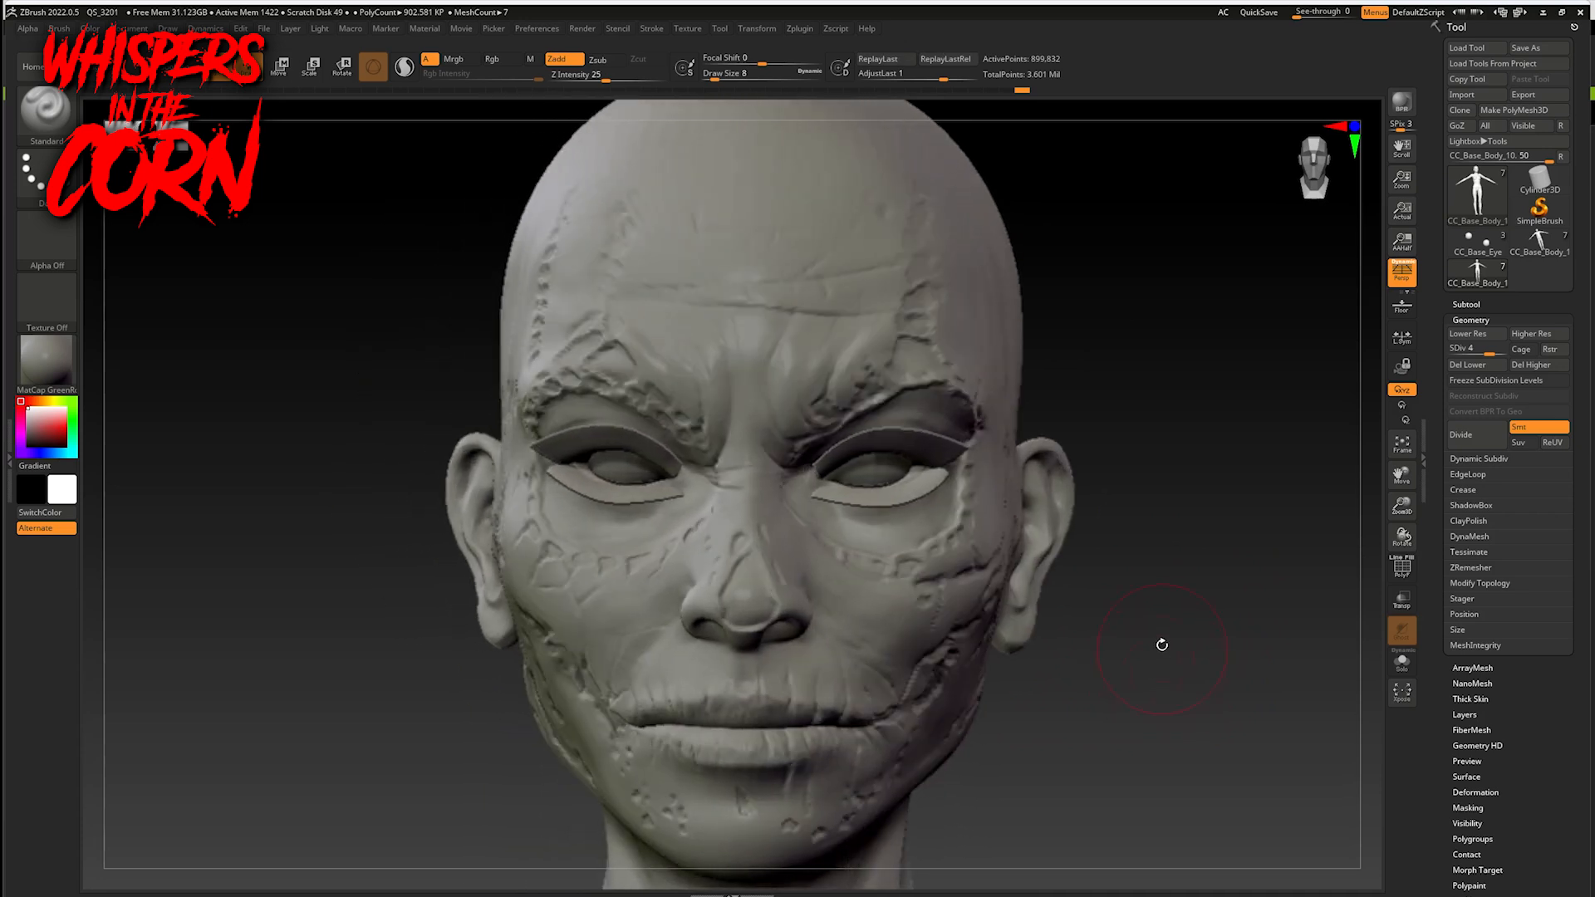
mouse_move(1178, 553)
mouse_down()
mouse_move(1196, 559)
mouse_move(1183, 562)
mouse_up()
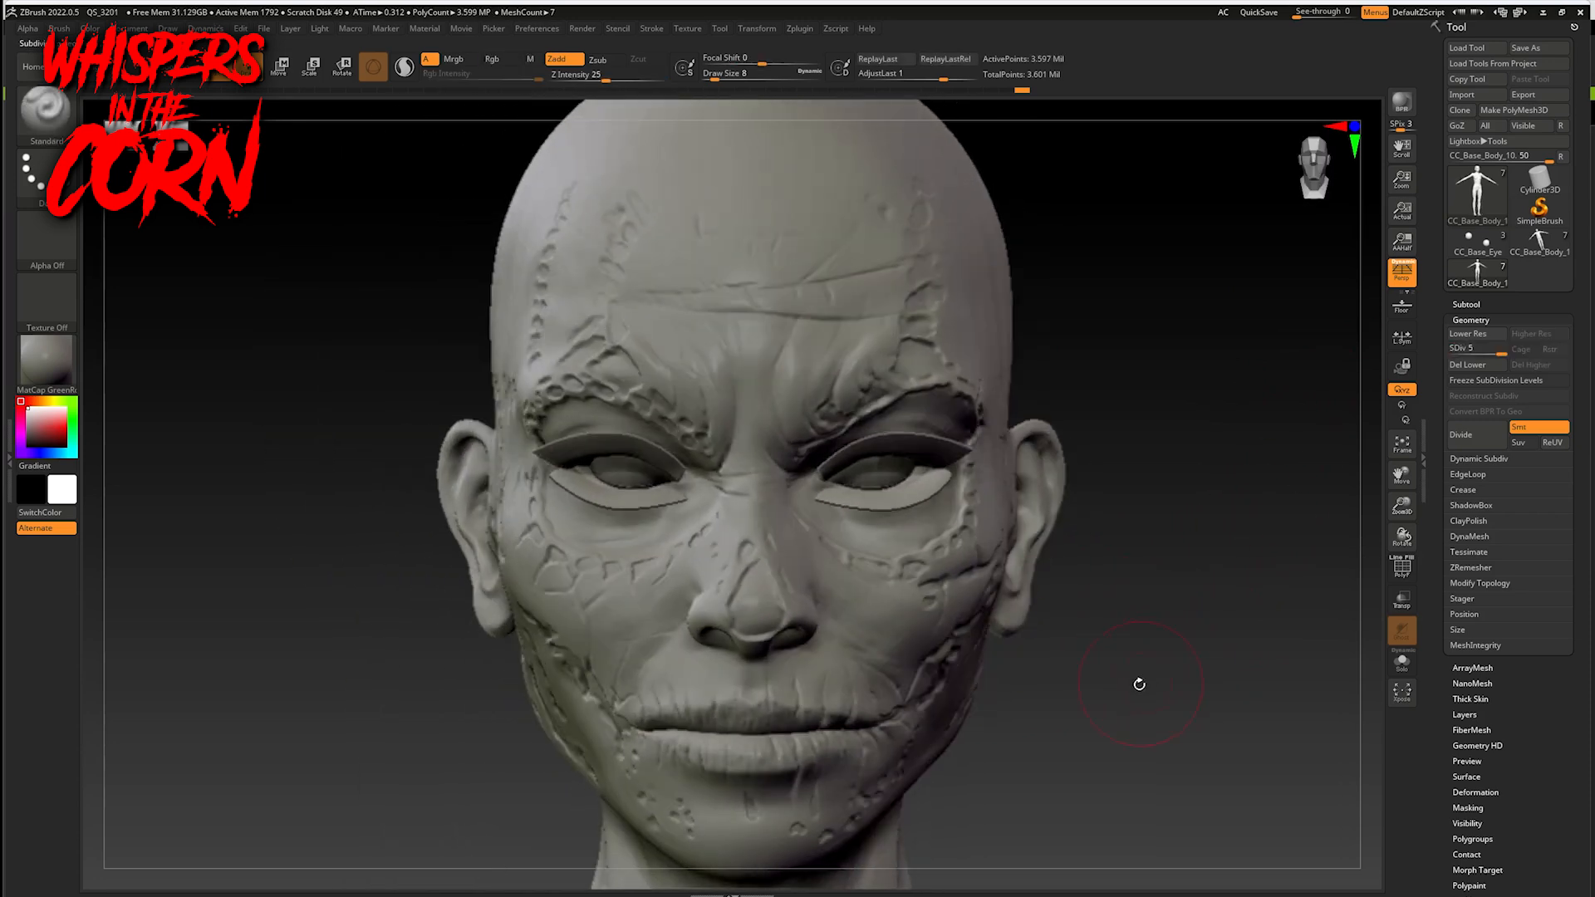
- Examine the sculpted scars, wrinkles and lip creases on the level 5 head from the front, three-quarter and close-up views
drag(1139, 684, 1160, 679)
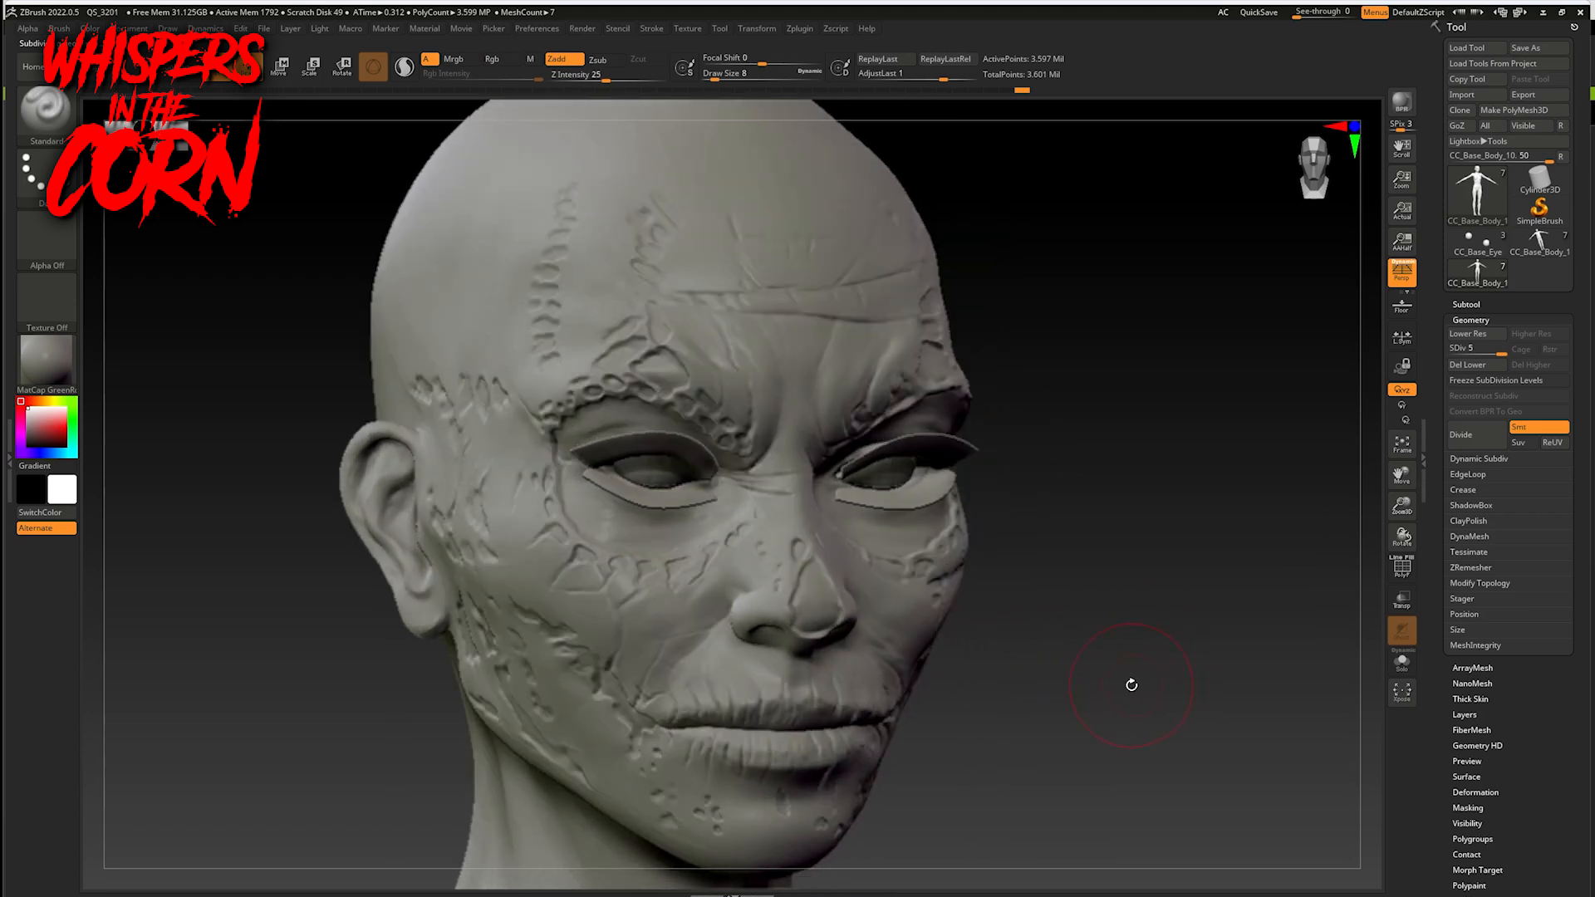
mouse_move(1104, 678)
mouse_down()
mouse_move(1260, 718)
mouse_move(1117, 706)
mouse_move(1133, 710)
mouse_move(1099, 671)
mouse_move(1153, 690)
mouse_move(1193, 655)
mouse_move(1242, 665)
mouse_move(1218, 692)
mouse_up()
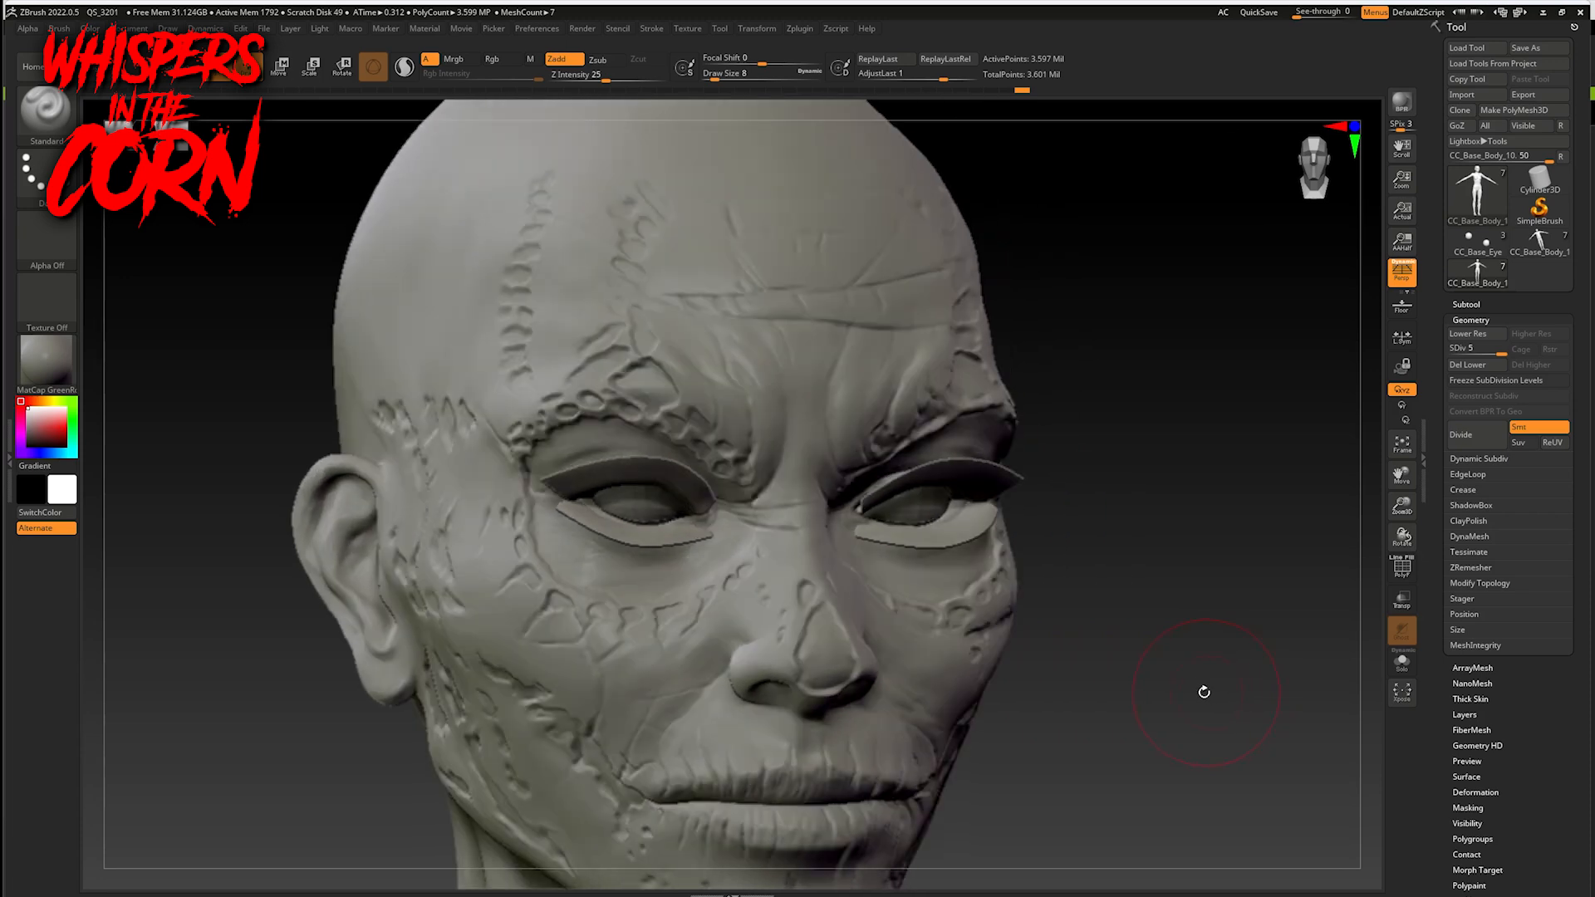
drag(1182, 692, 1172, 681)
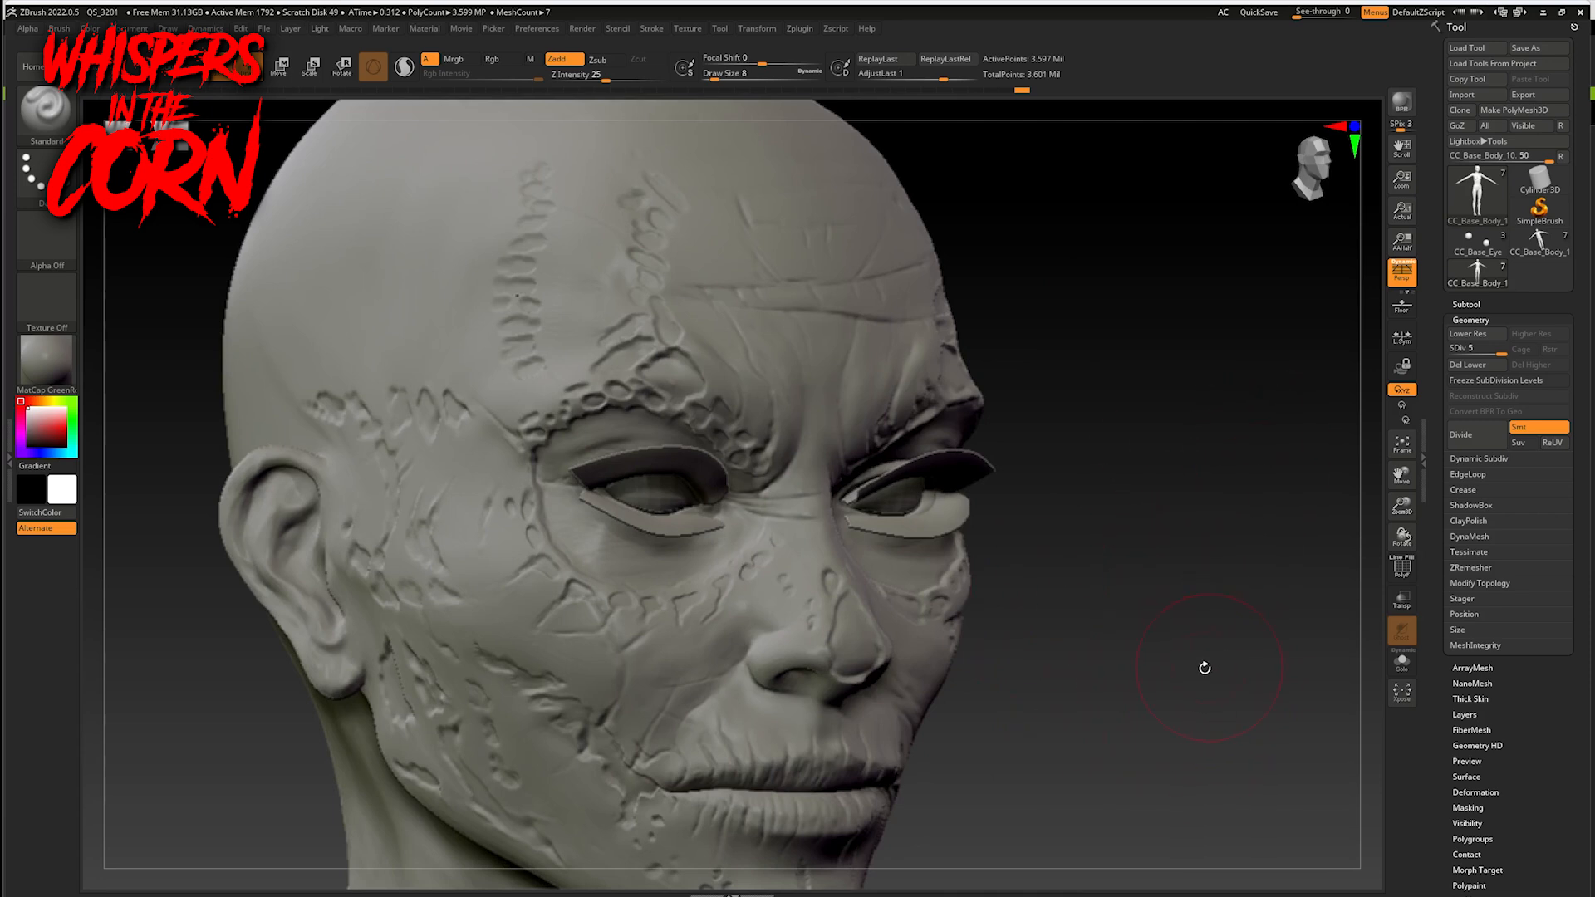
drag(1212, 666, 1204, 659)
drag(1065, 629, 1345, 400)
alt+drag(1236, 391, 1284, 482)
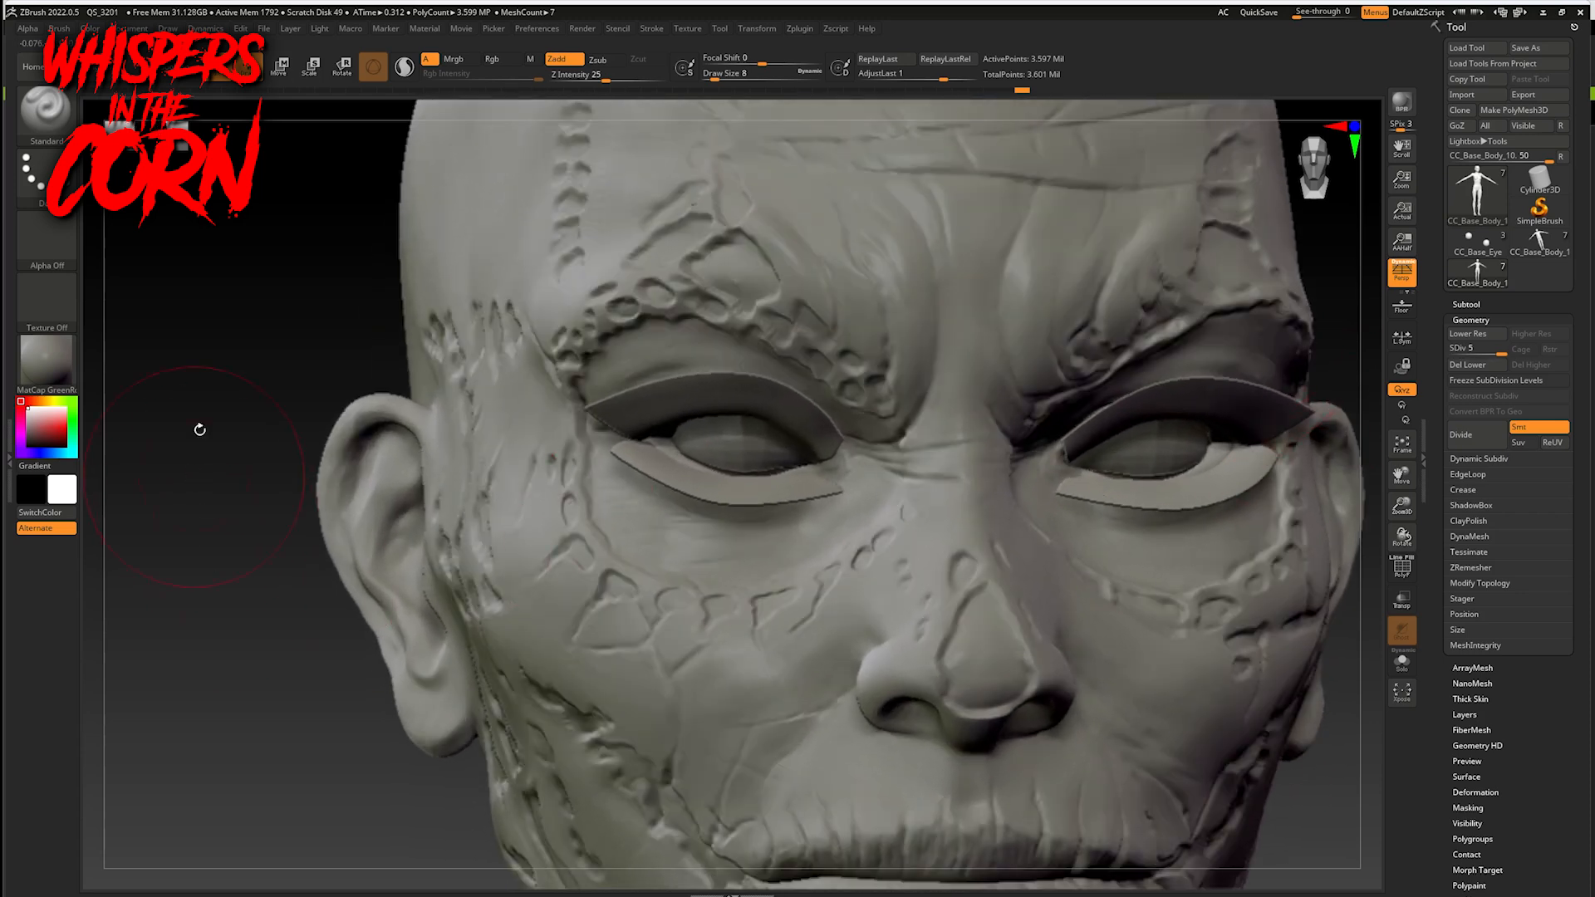
alt+drag(1325, 783, 1075, 728)
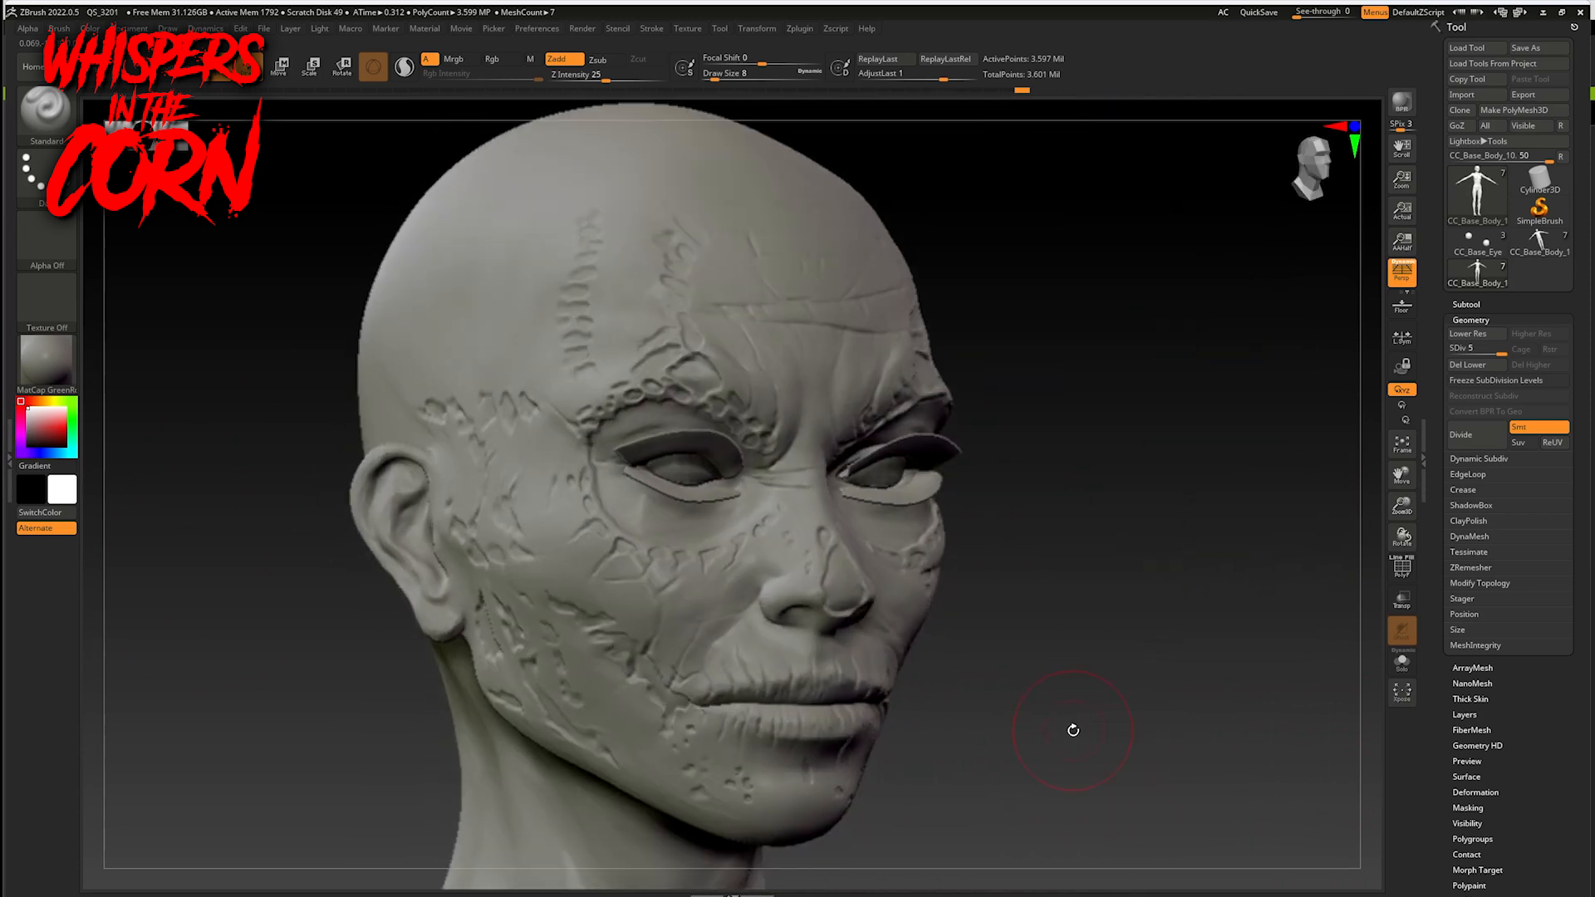
mouse_move(1064, 739)
mouse_down()
mouse_move(1108, 723)
mouse_move(1147, 736)
mouse_move(1175, 709)
mouse_move(1168, 727)
mouse_move(1191, 738)
mouse_move(1164, 748)
mouse_move(1246, 758)
mouse_move(1233, 785)
mouse_up()
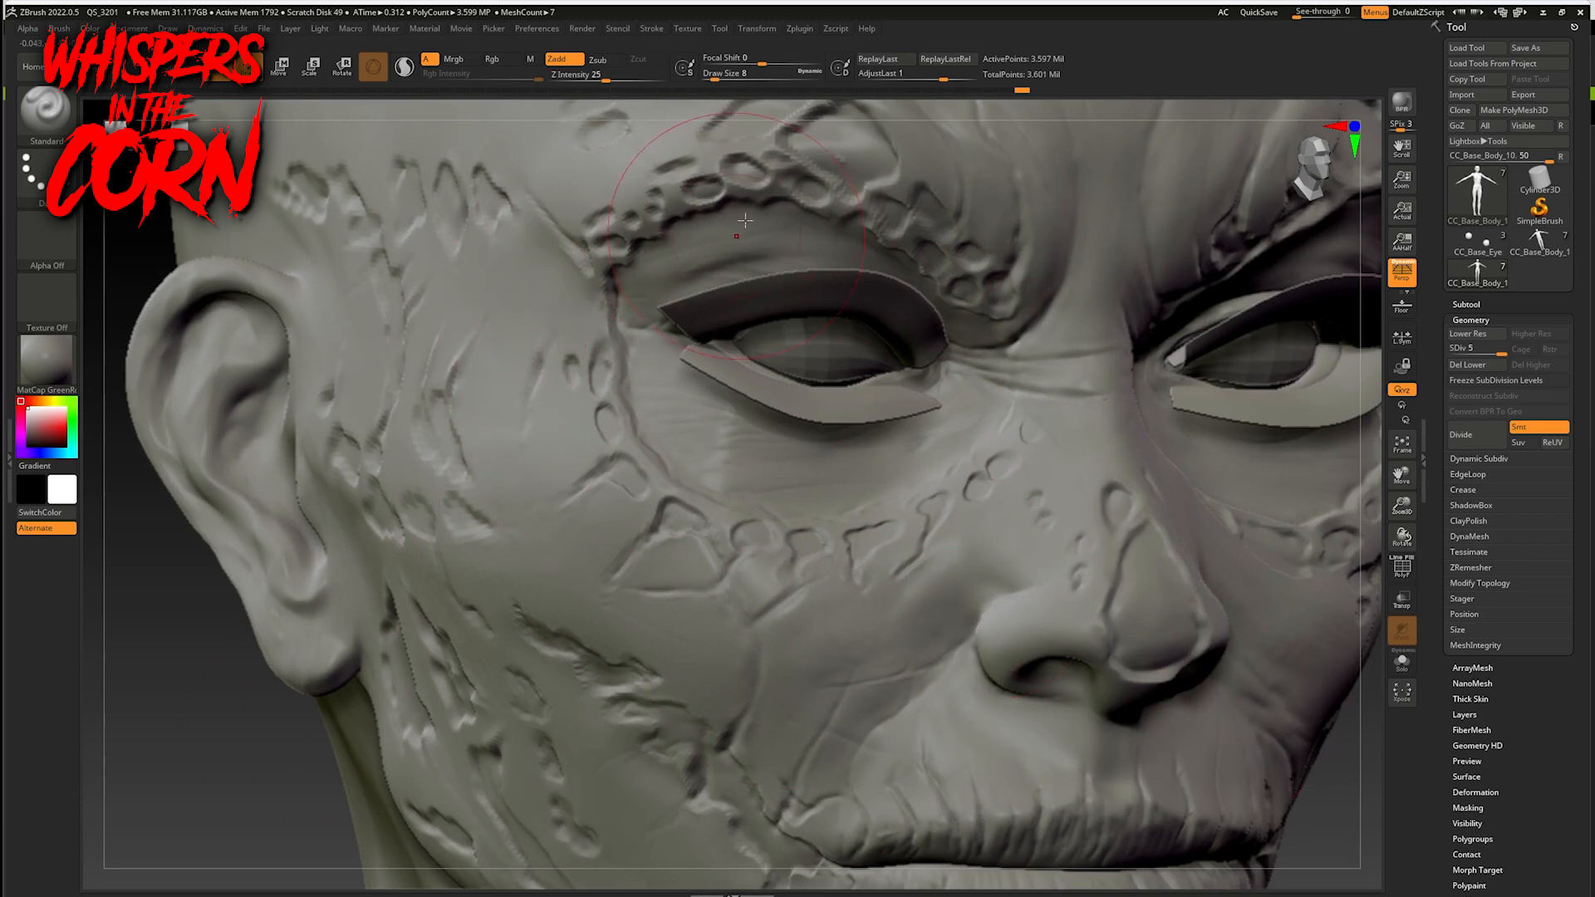
alt+drag(248, 764, 392, 751)
mouse_move(1011, 729)
mouse_down()
mouse_move(1043, 723)
mouse_move(1033, 687)
mouse_move(1085, 713)
mouse_move(1043, 724)
mouse_move(1059, 716)
mouse_up()
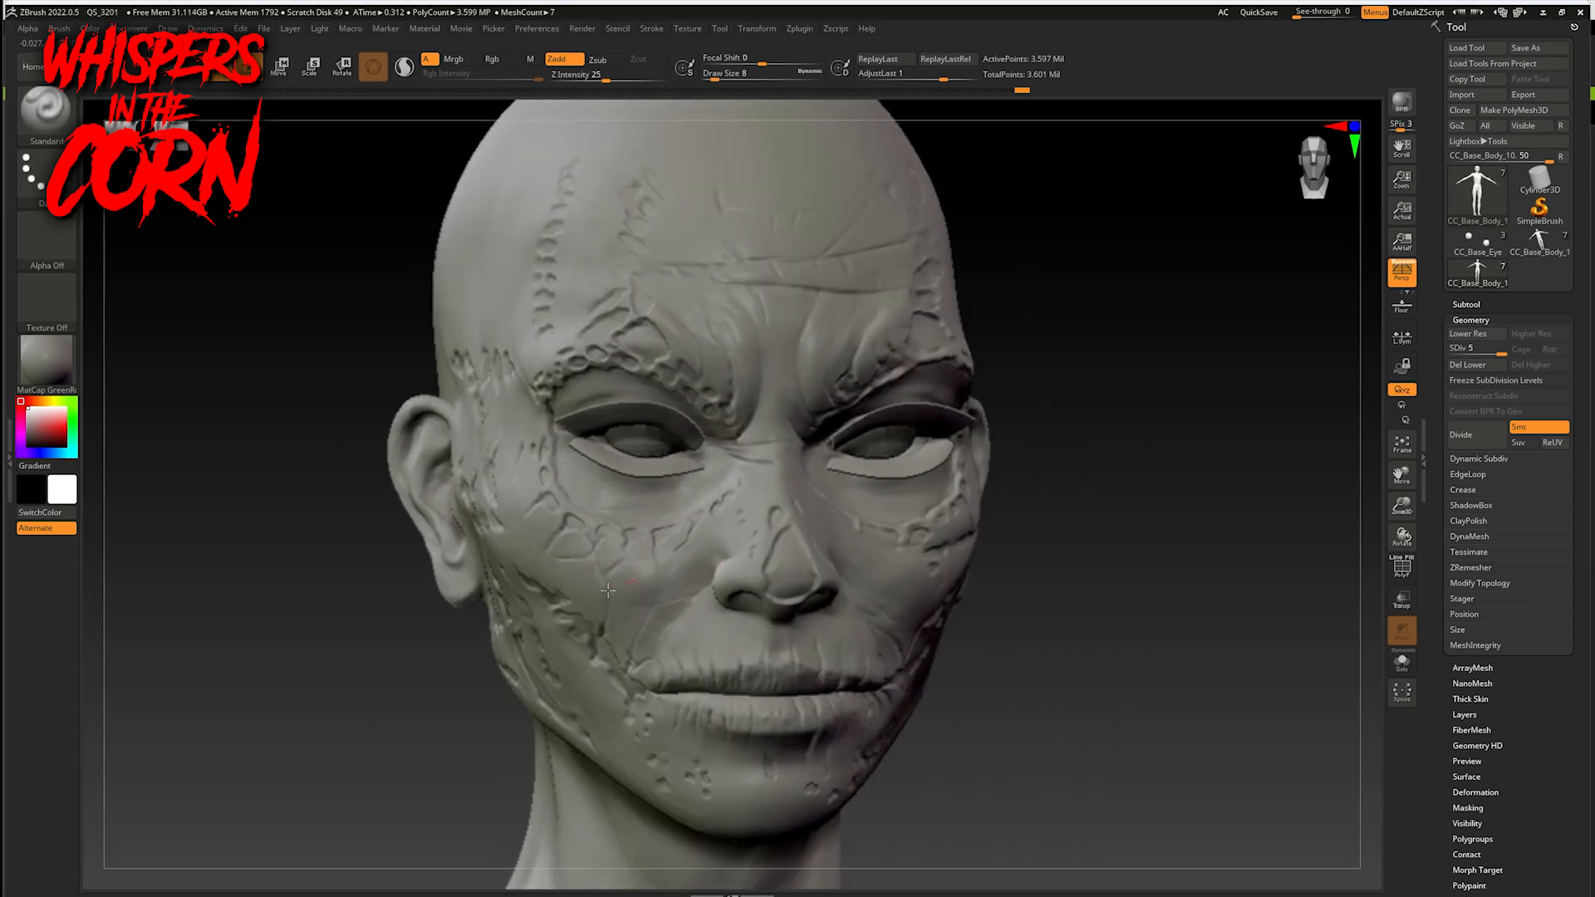
key(ctrl)
drag(1074, 562, 1092, 562)
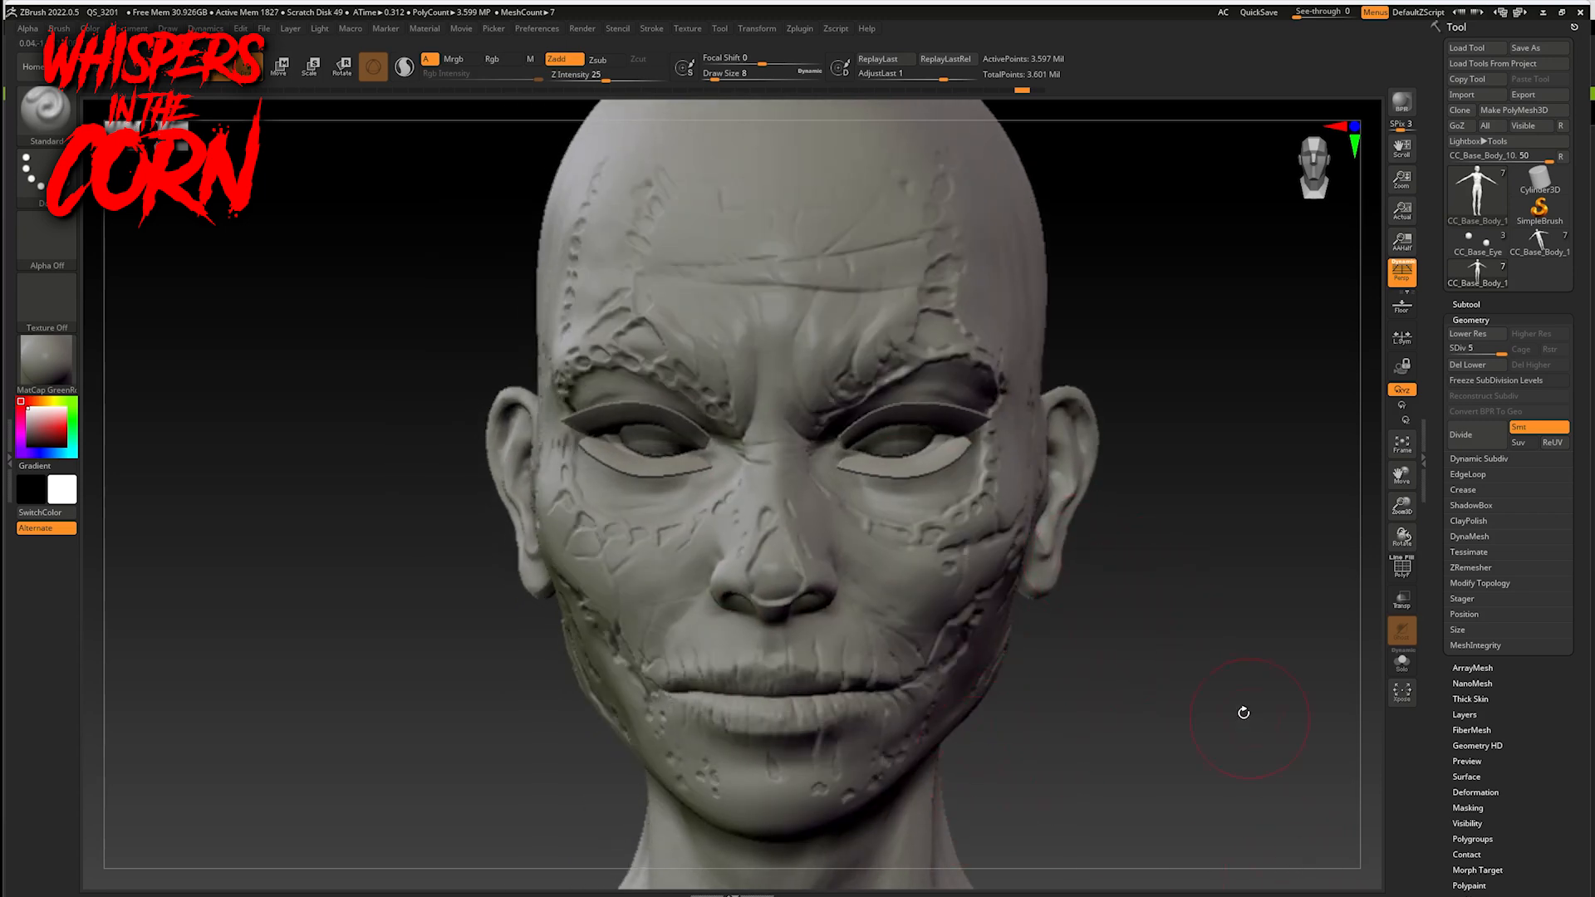
drag(1127, 767, 1122, 748)
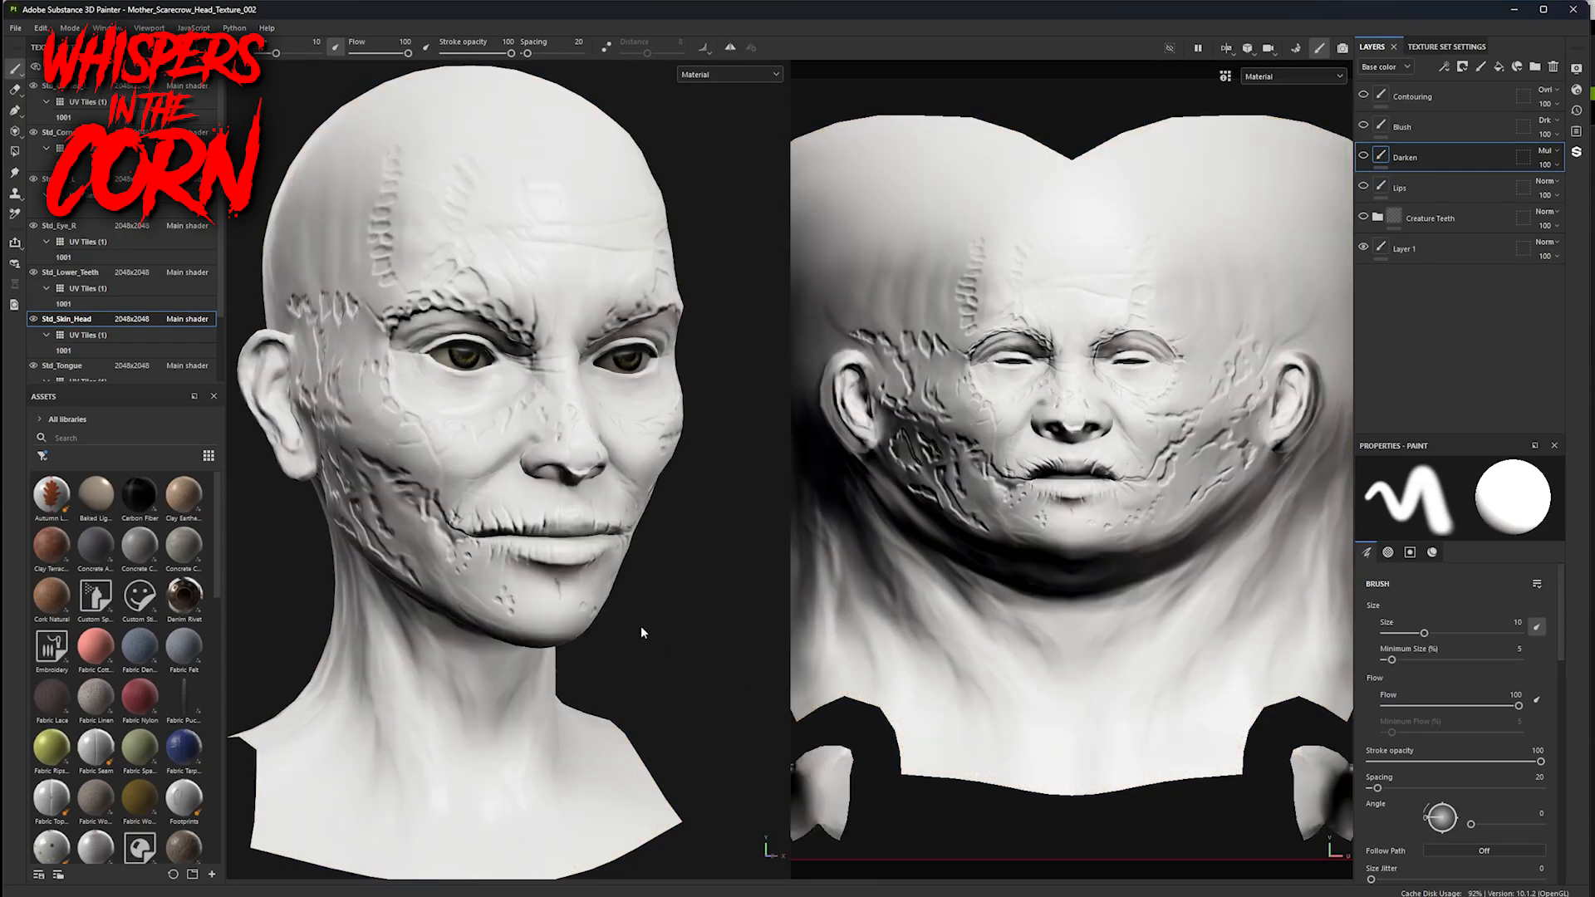
- Switch to Substance 3D Painter and remove the normal map from the Std_Skin_Head texture set's mesh maps
alt+drag(642, 634, 612, 514)
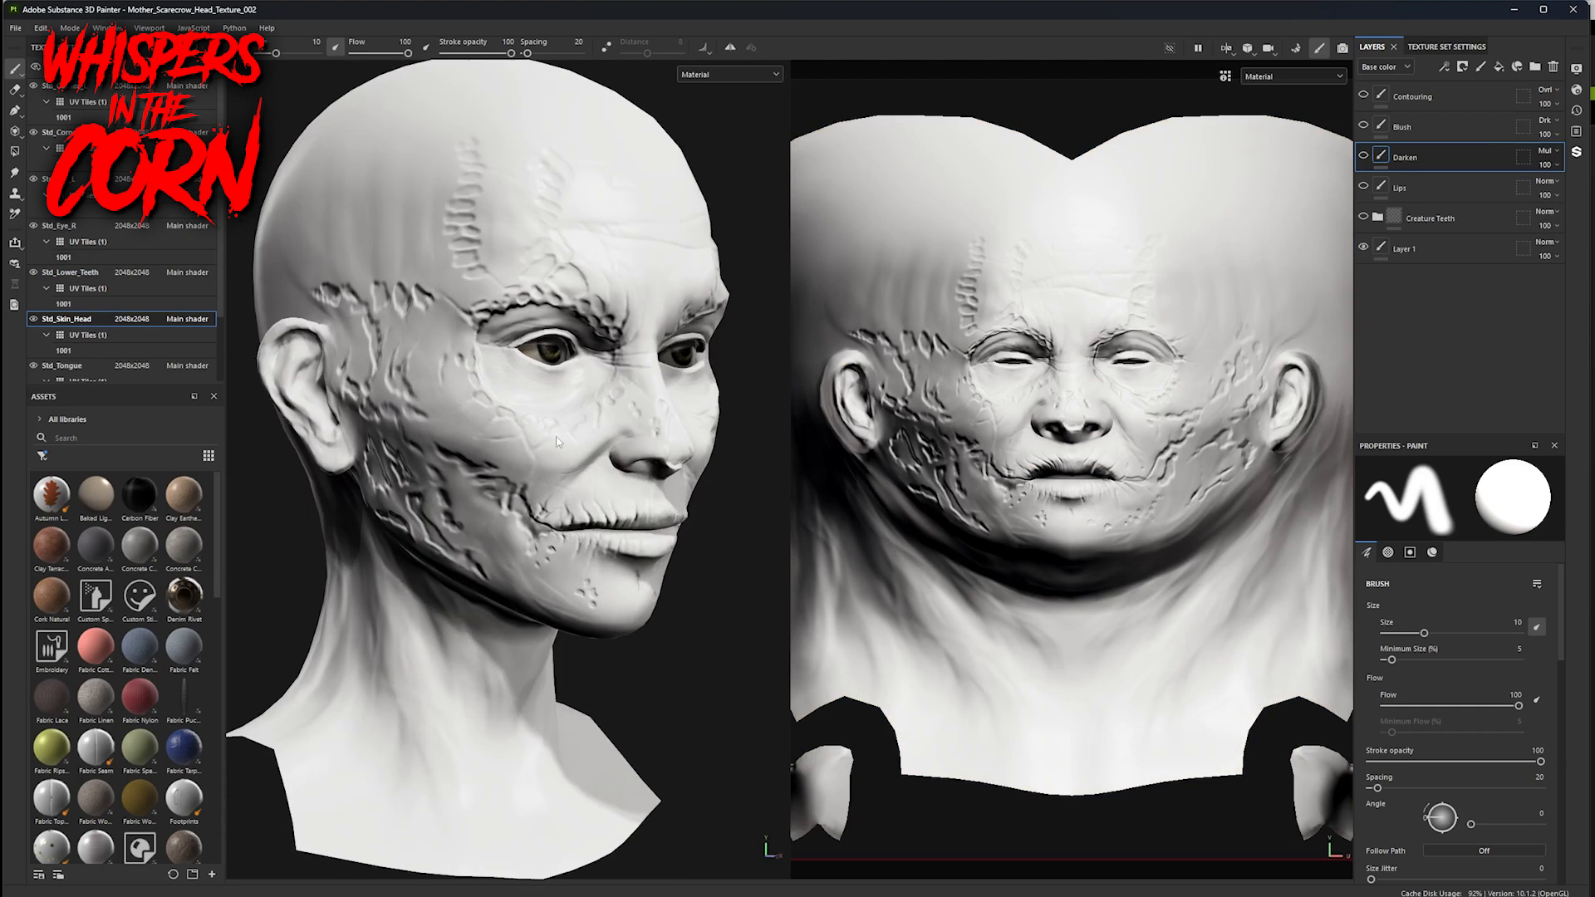
click(1428, 247)
click(1437, 47)
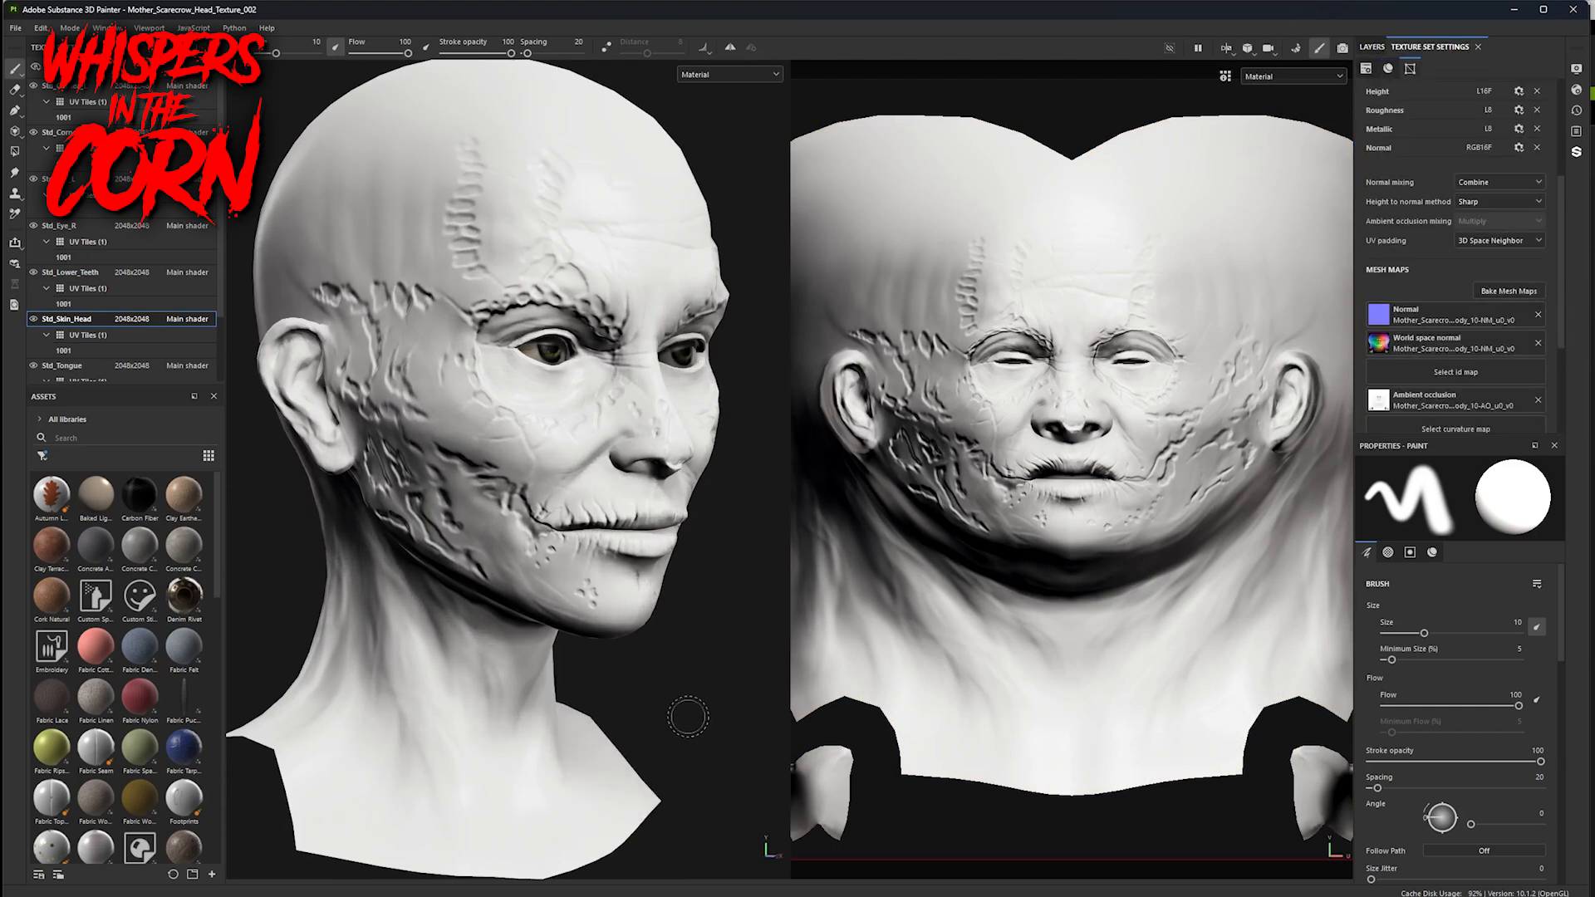
click(1378, 314)
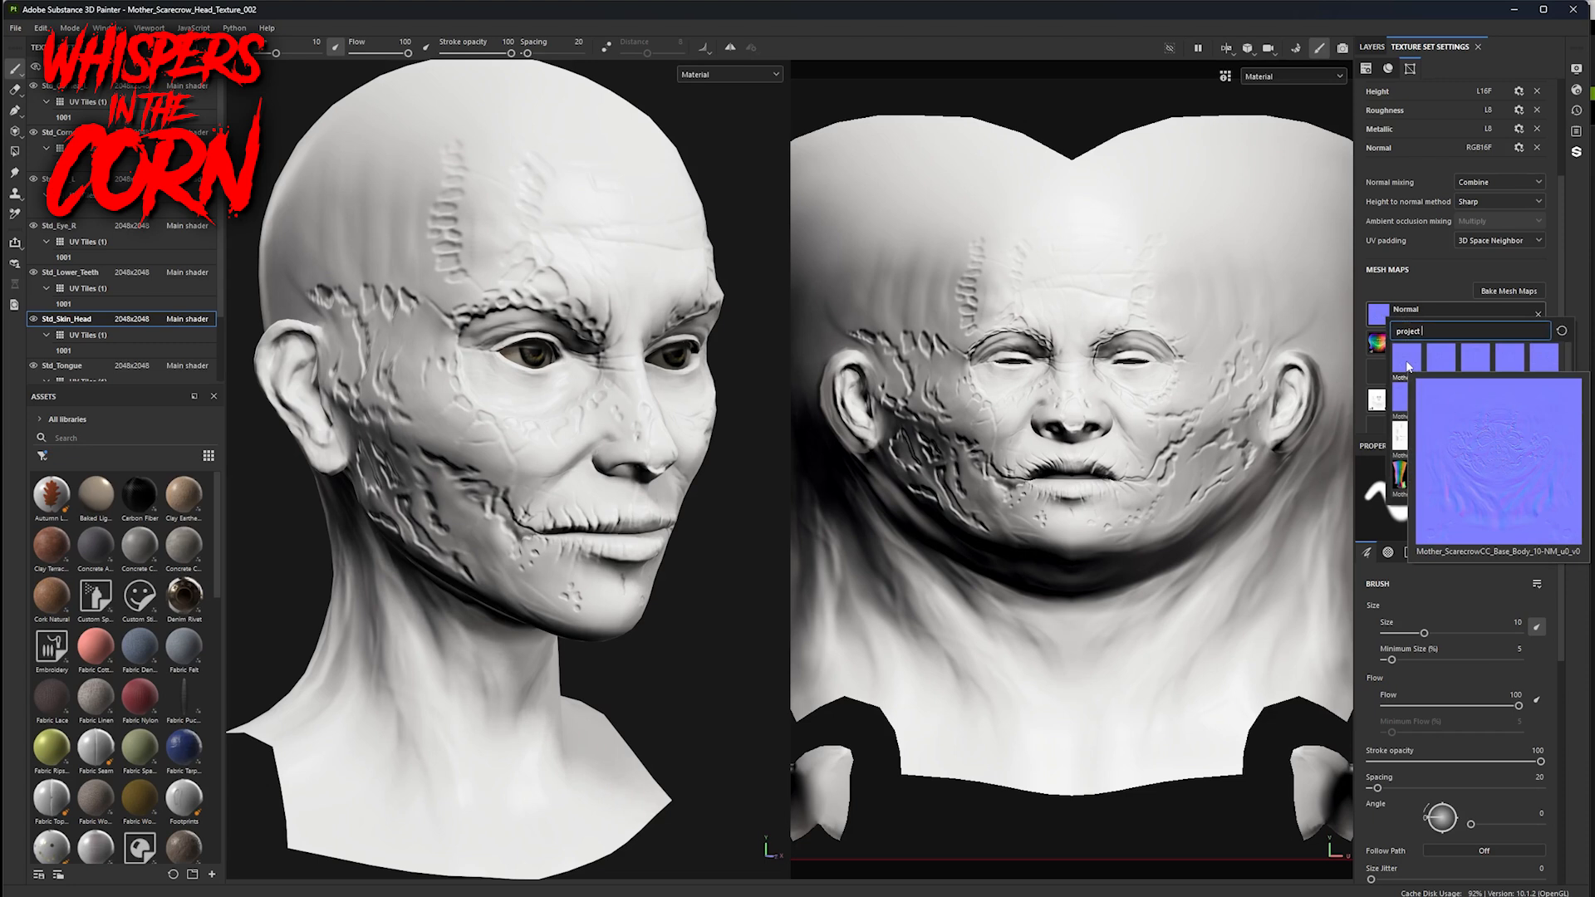
click(1409, 366)
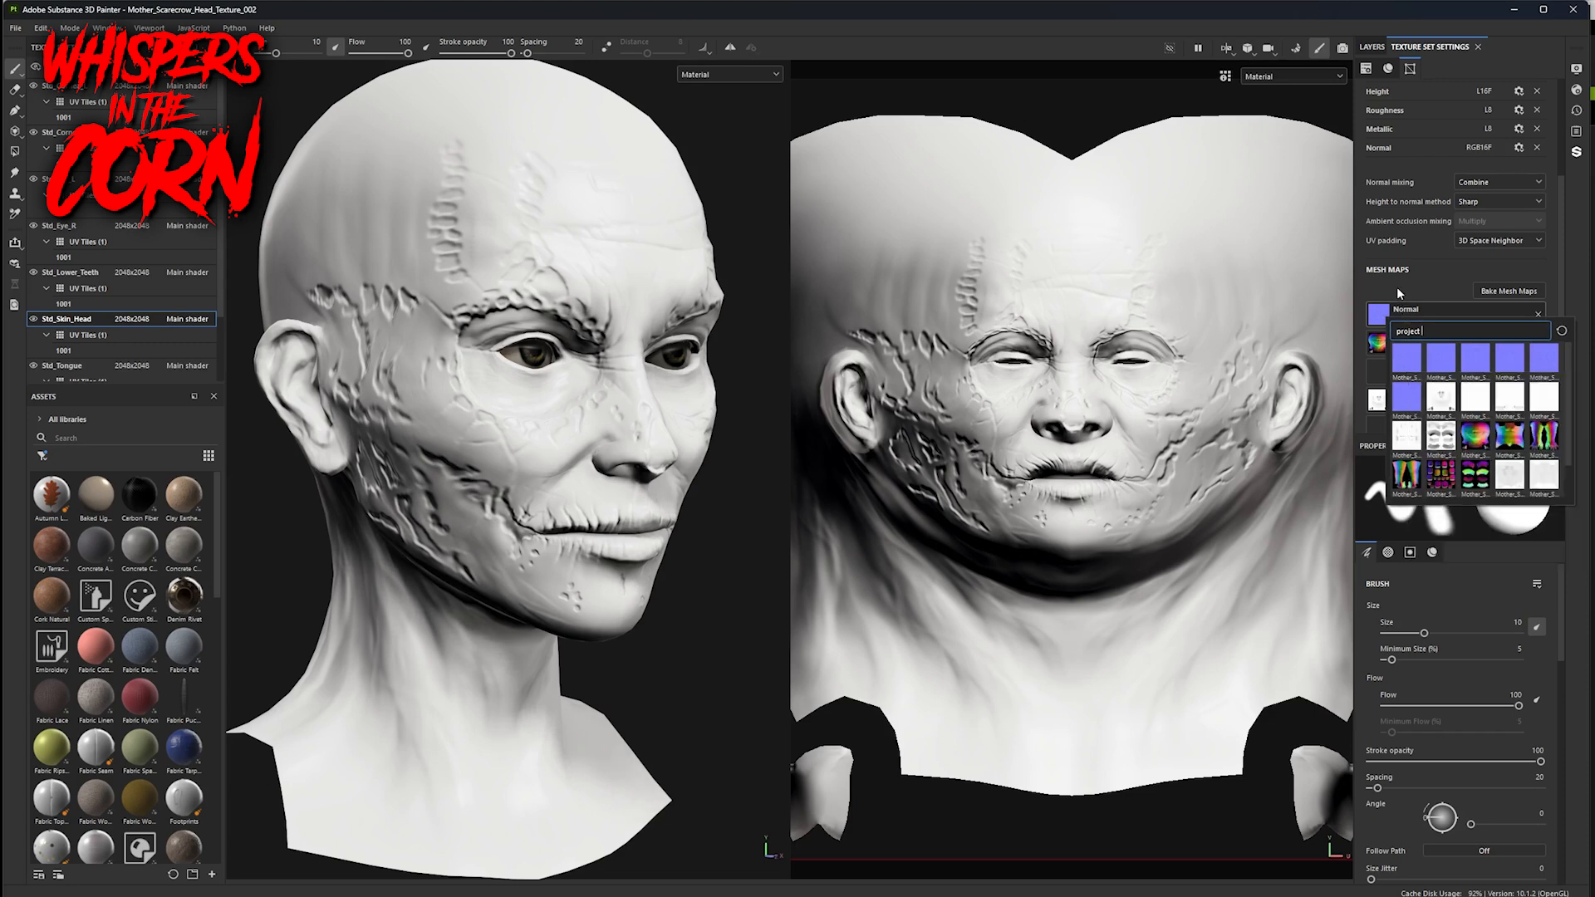
click(1538, 314)
alt+drag(676, 642, 627, 662)
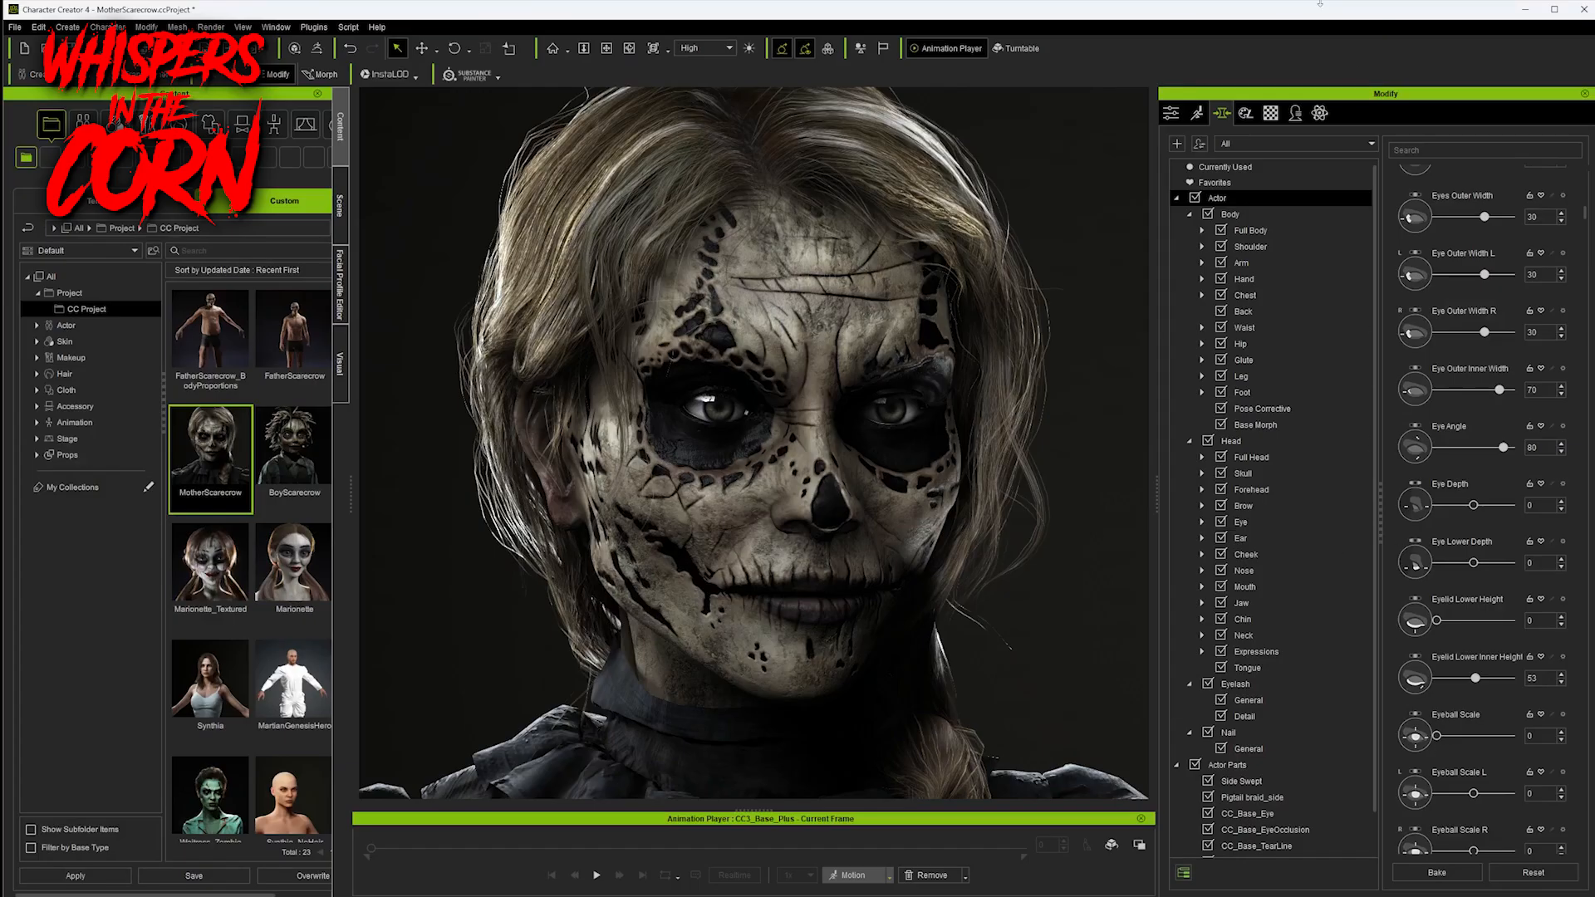
- Switch to Character Creator and view the head in an untextured shaded render state, restoring the textured display after checking the face
click(1173, 112)
click(1273, 792)
right_drag(1036, 656, 1070, 671)
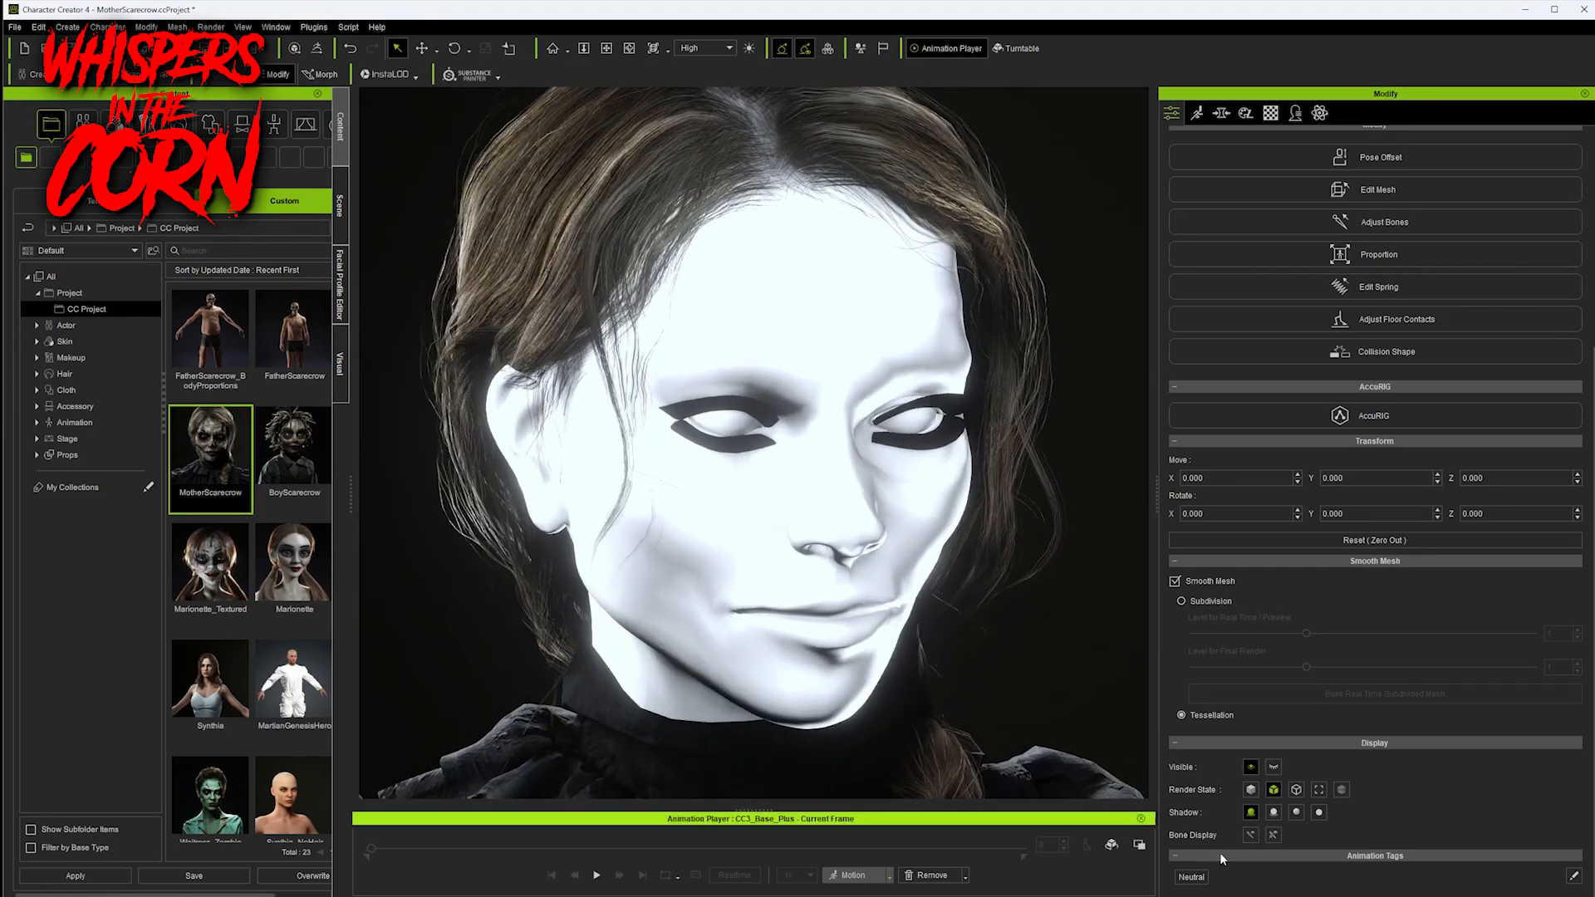
click(1251, 791)
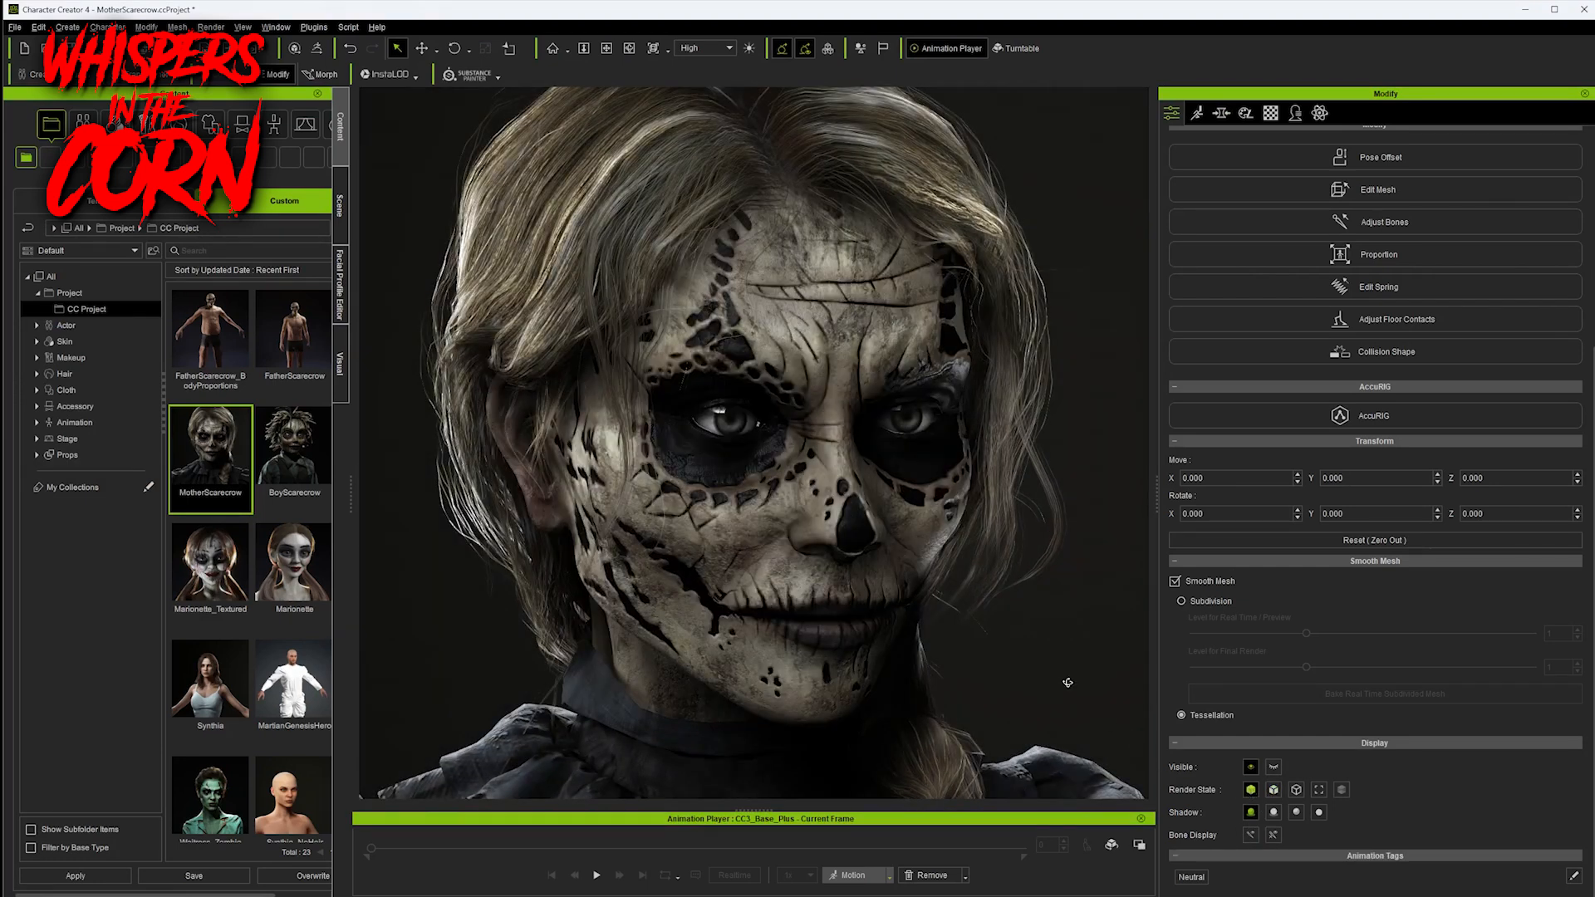
right_drag(1067, 682, 1080, 675)
- Display the material settings and select the CC_Base_Body mesh in the scene to show its Std_Skin_Head textures
click(1272, 113)
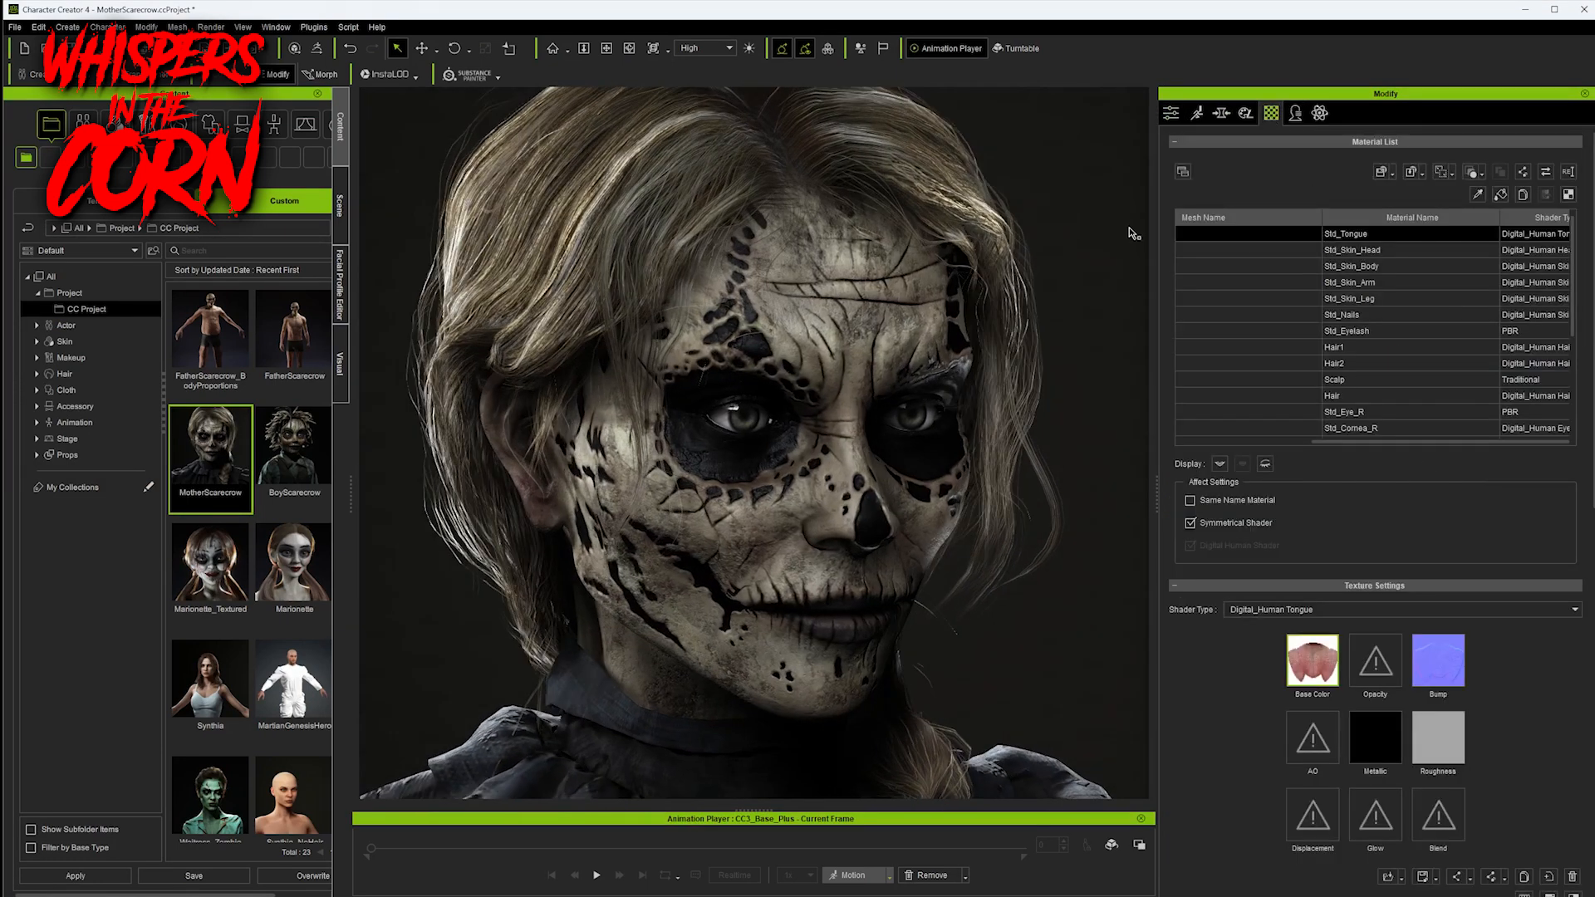
drag(1322, 216, 1247, 216)
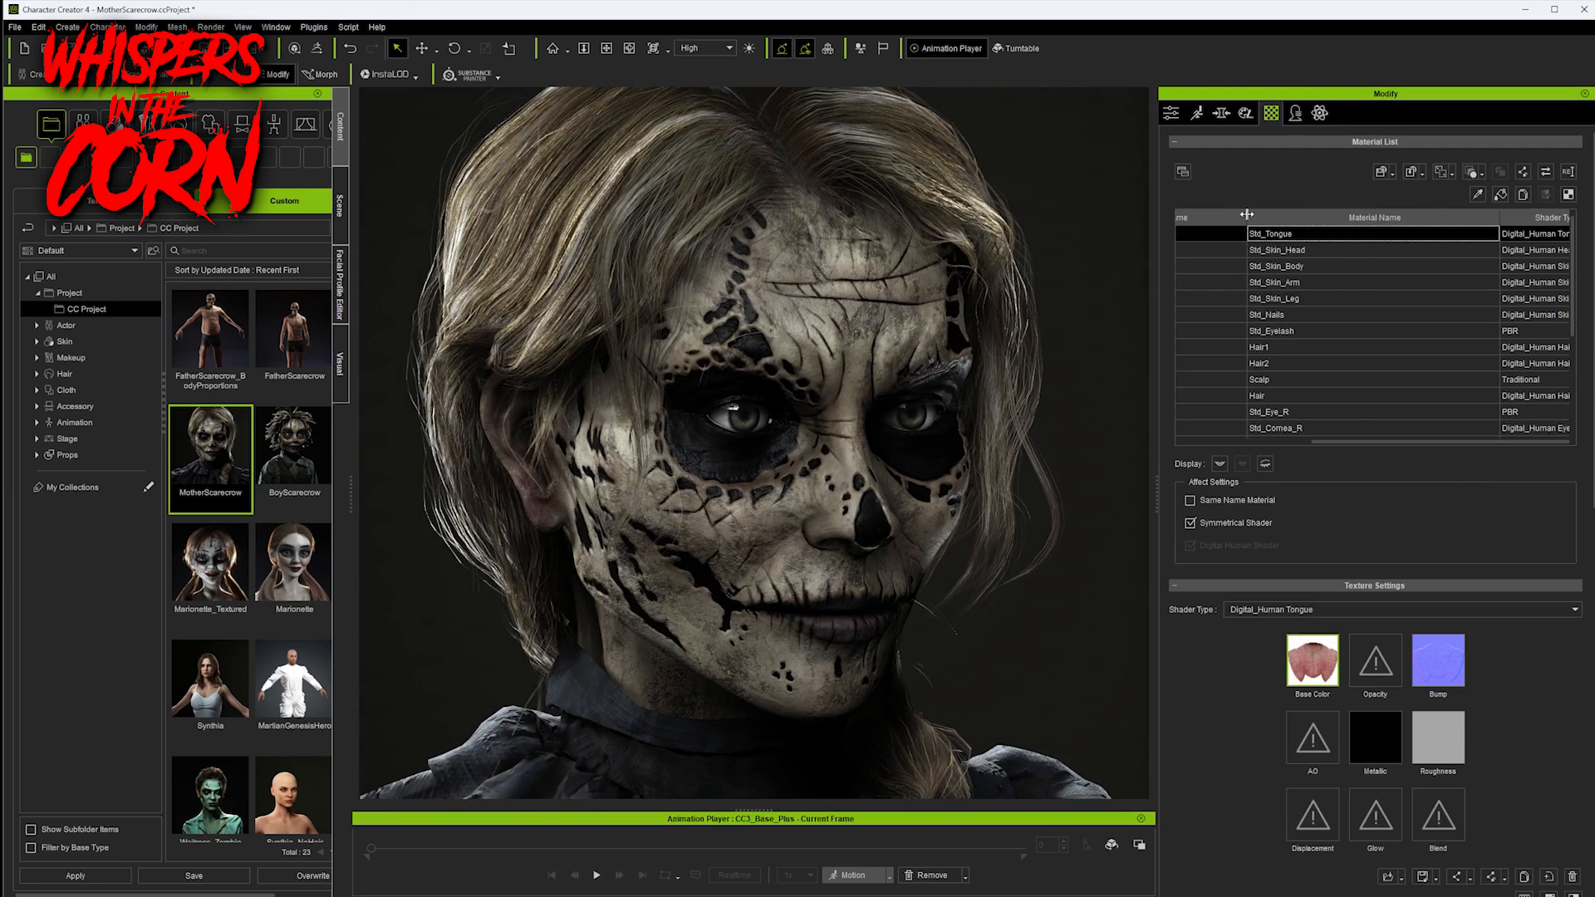
click(340, 205)
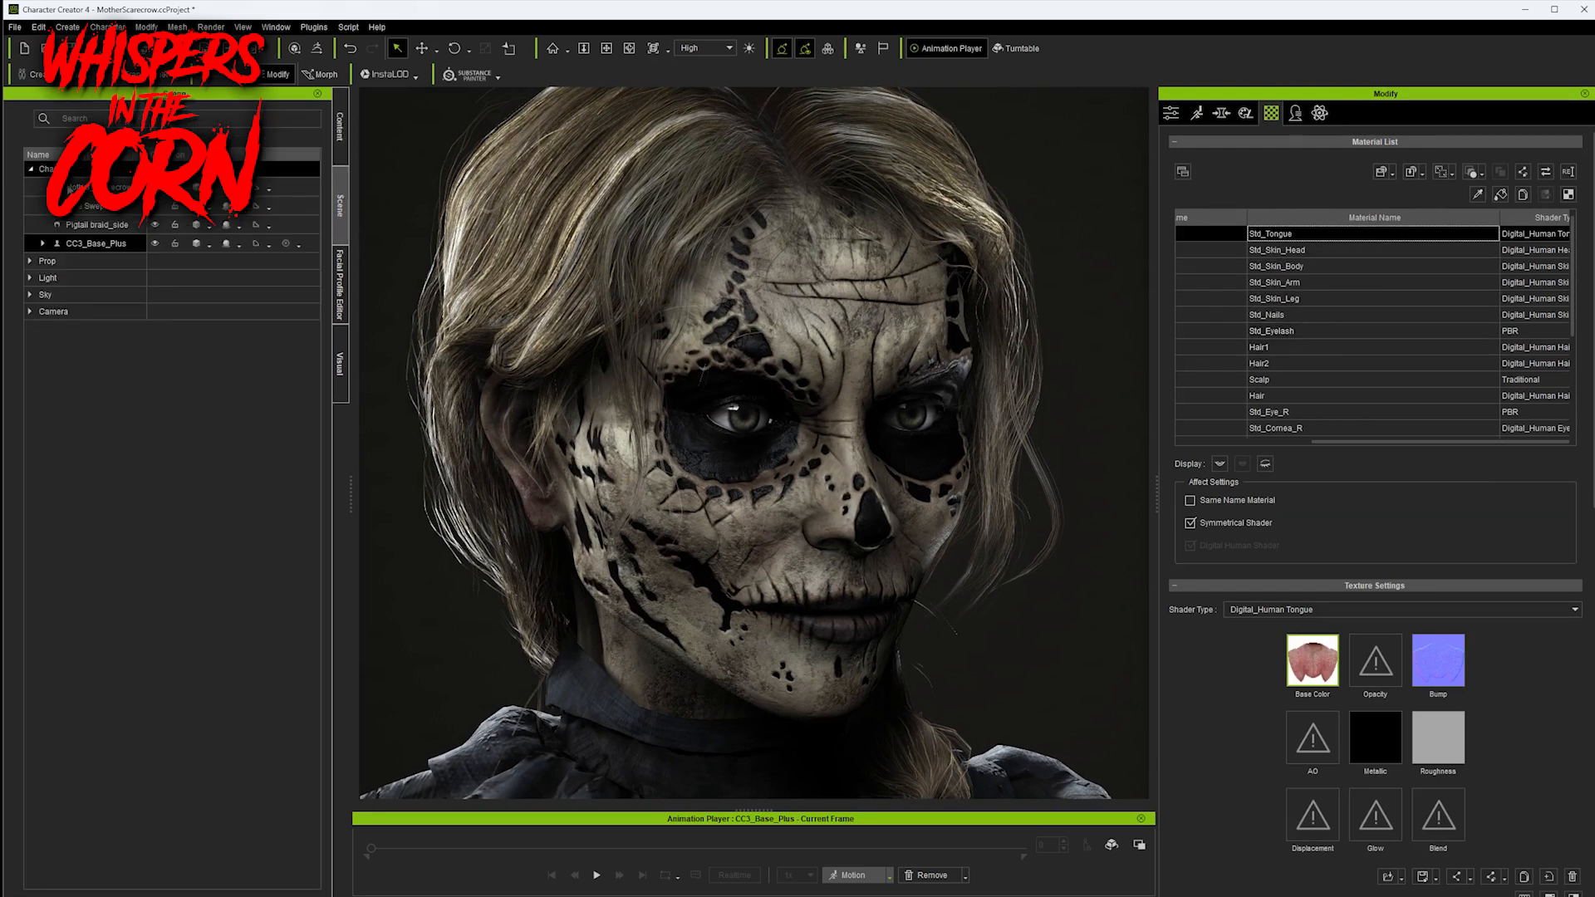
click(38, 243)
click(108, 280)
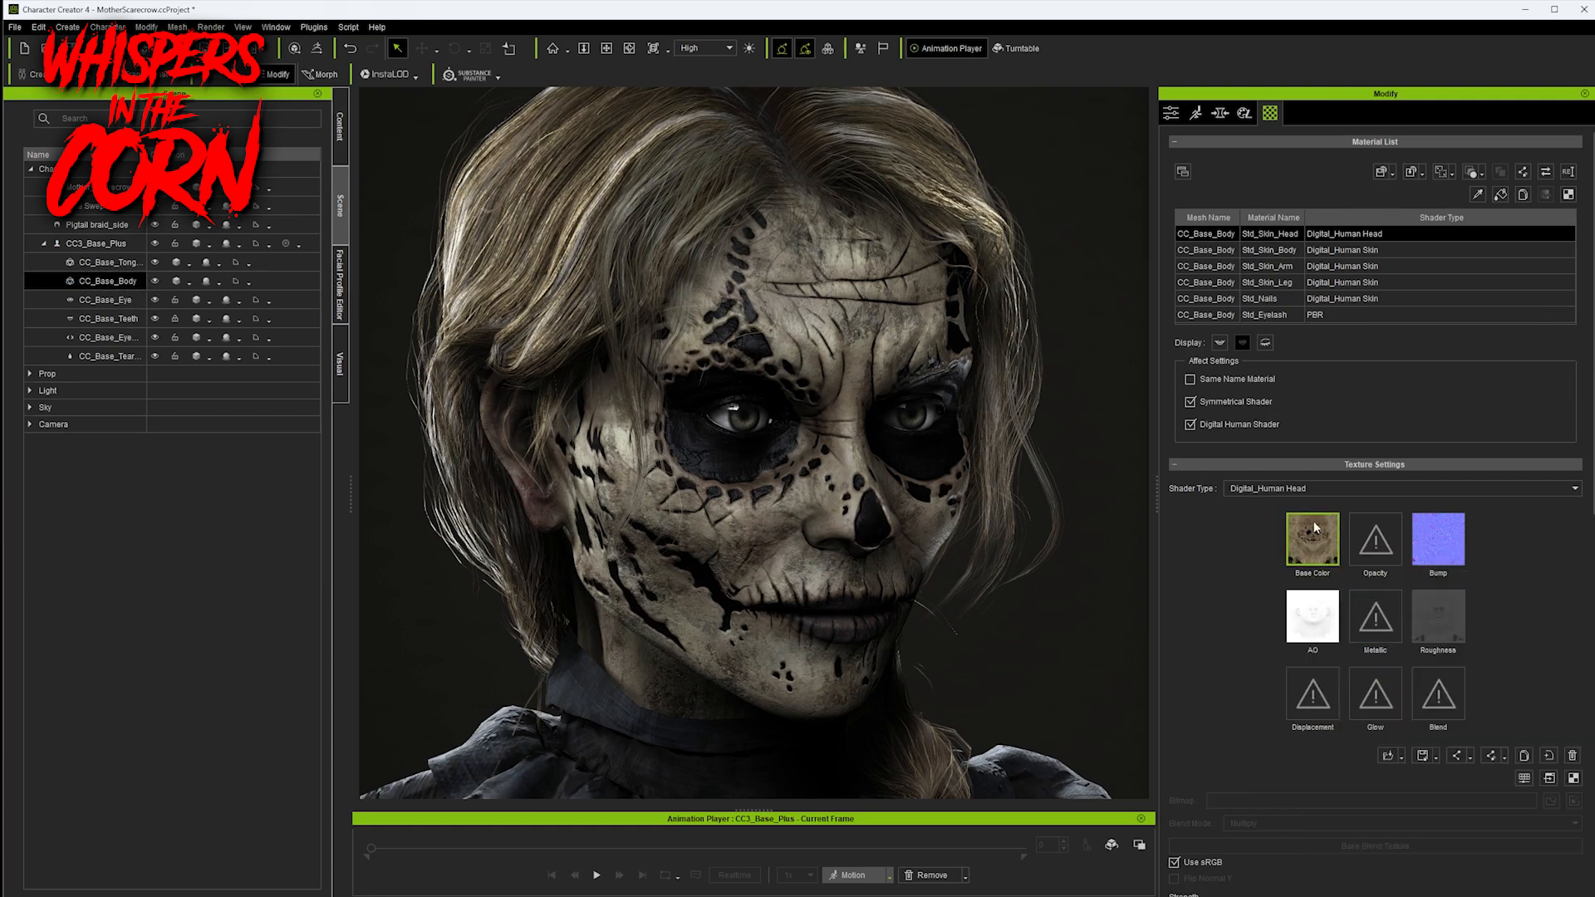
- Set the head material's bump map strength to 0 and view the face without normal detail
scroll(1412, 546, down, 5)
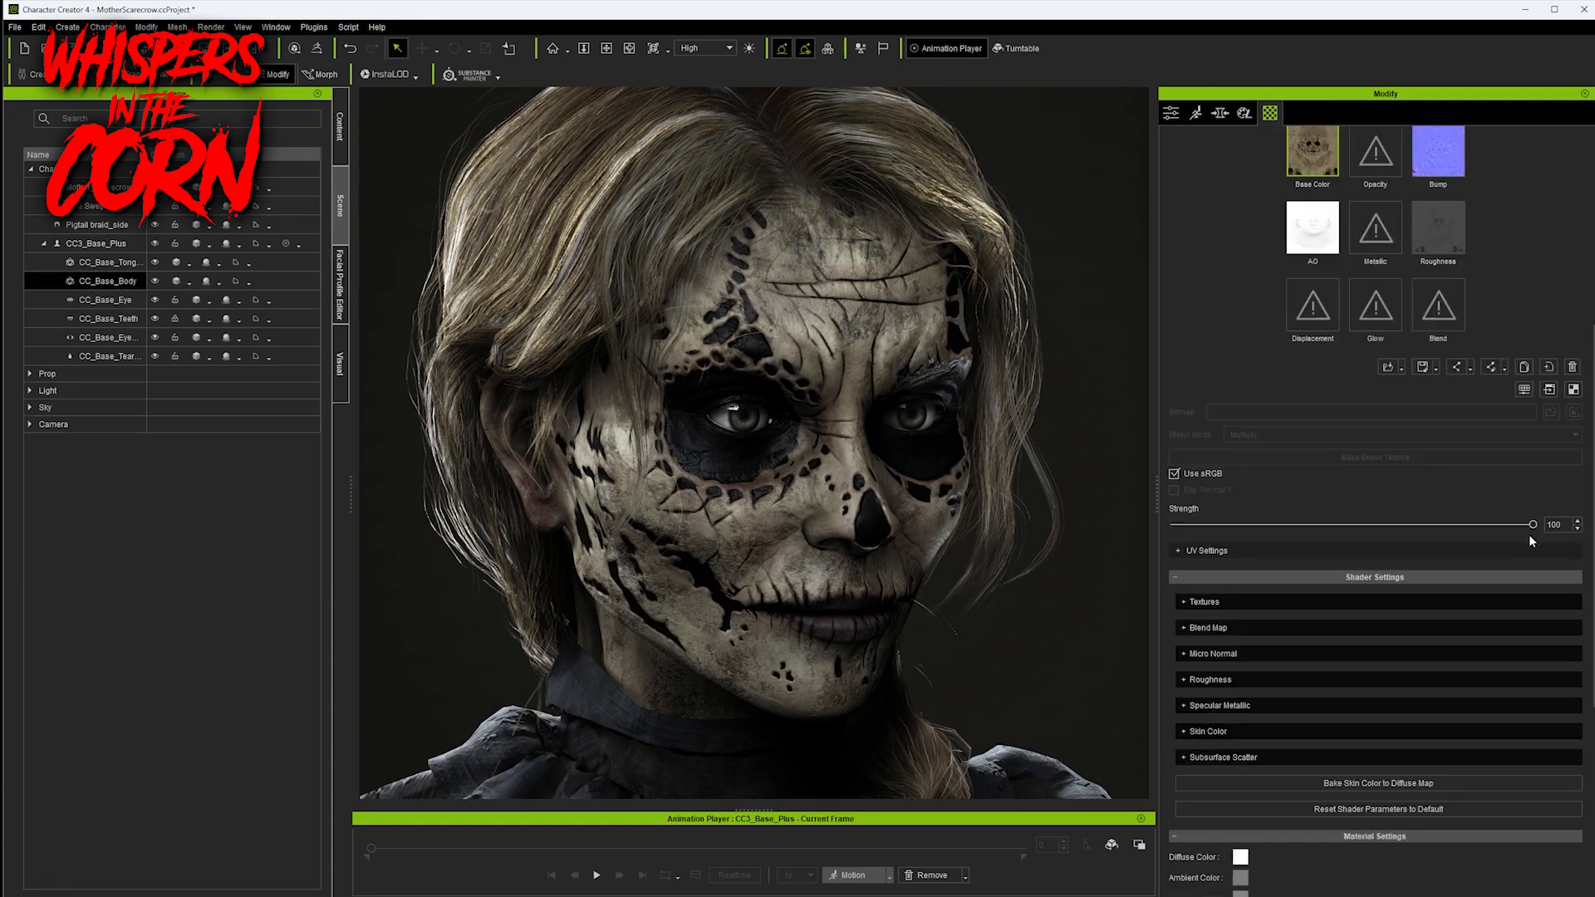
mouse_move(1013, 594)
right_down()
mouse_move(1100, 595)
mouse_move(843, 598)
mouse_move(1009, 598)
right_up()
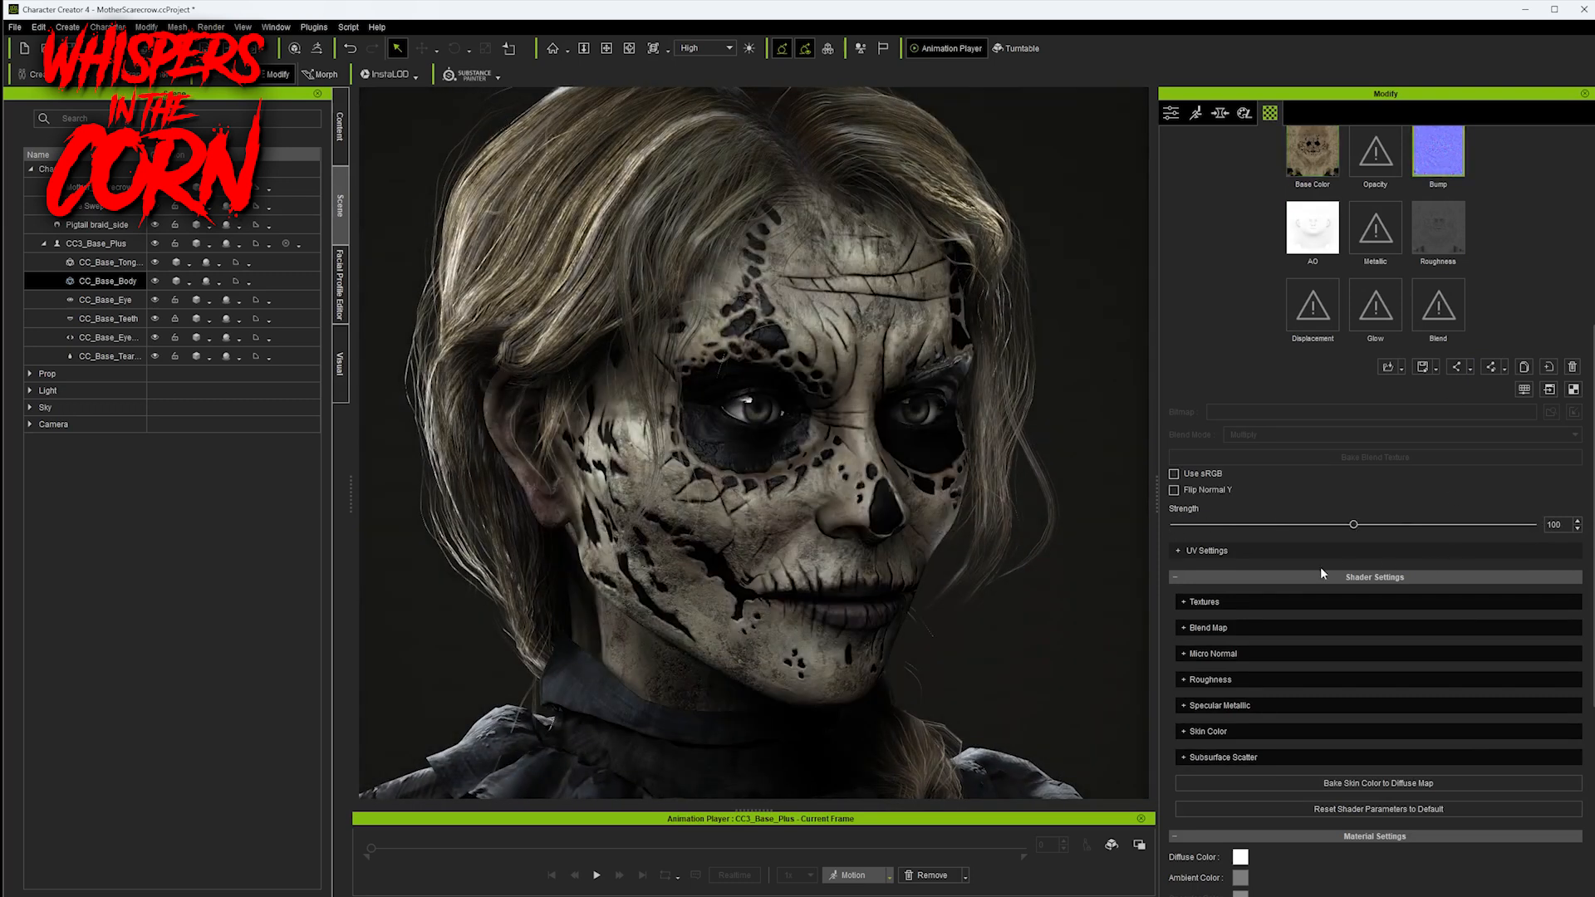
drag(1354, 526, 1159, 529)
right_drag(1018, 570, 826, 566)
- Lower the head's base color strength to its minimum, view the face, and raise the strength again
click(1311, 173)
drag(1533, 525, 1173, 526)
right_drag(744, 601, 1000, 598)
drag(1175, 526, 1492, 537)
- Raise the head's bump map strength to exaggerate the relief, reduce it again, and view the face from several angles
click(1438, 151)
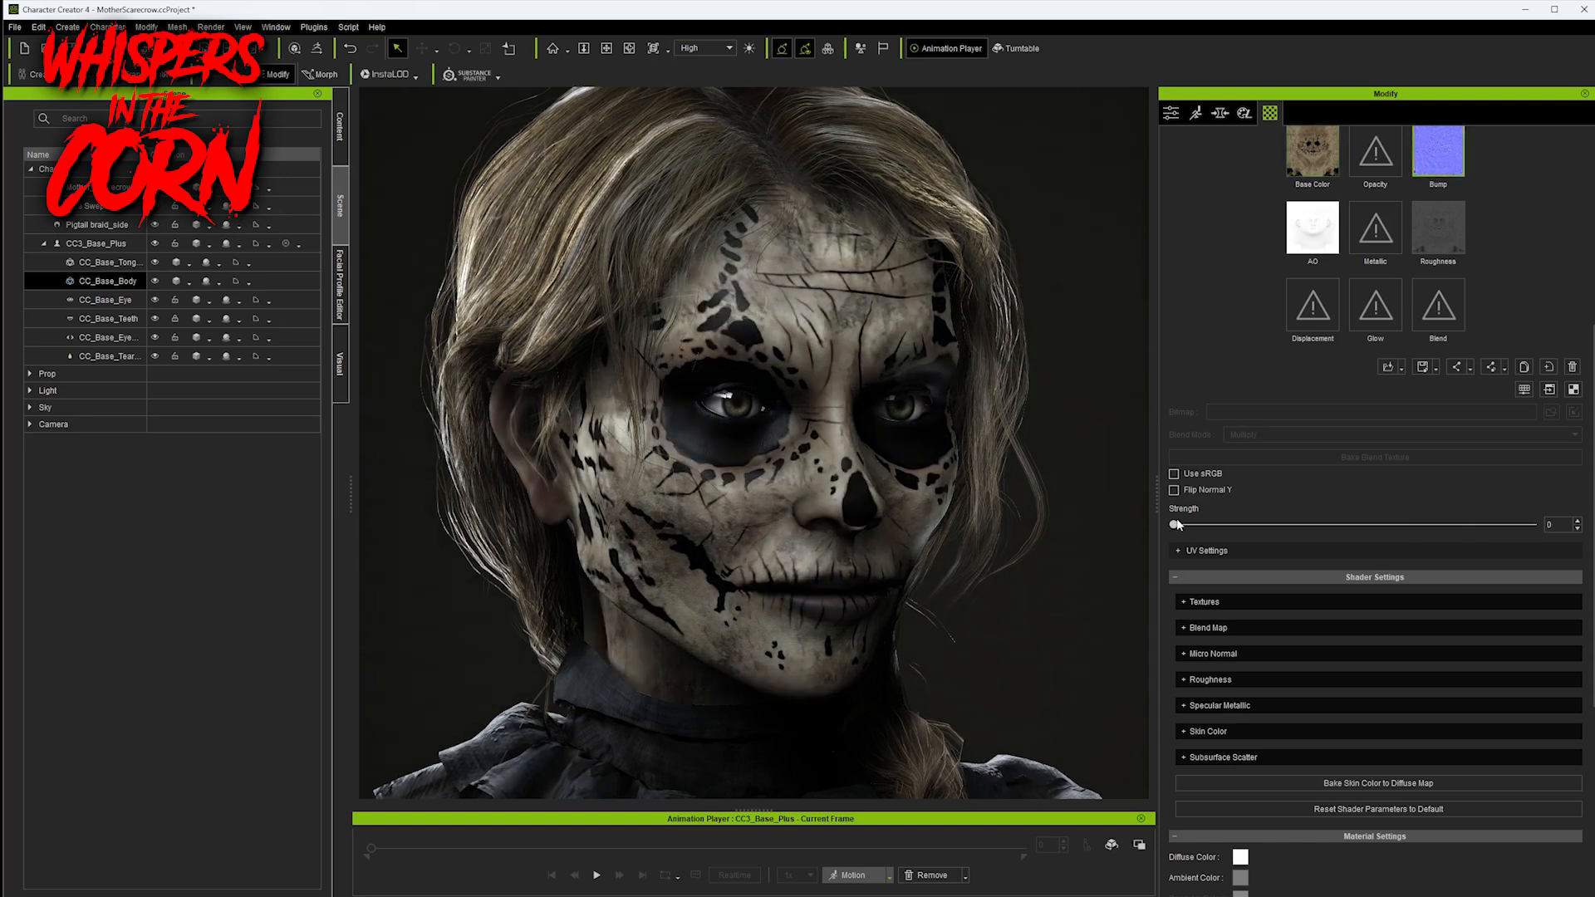
drag(1175, 525, 1542, 555)
right_drag(922, 576, 1388, 580)
mouse_move(1533, 525)
mouse_down()
mouse_move(1334, 535)
mouse_move(1514, 525)
mouse_up()
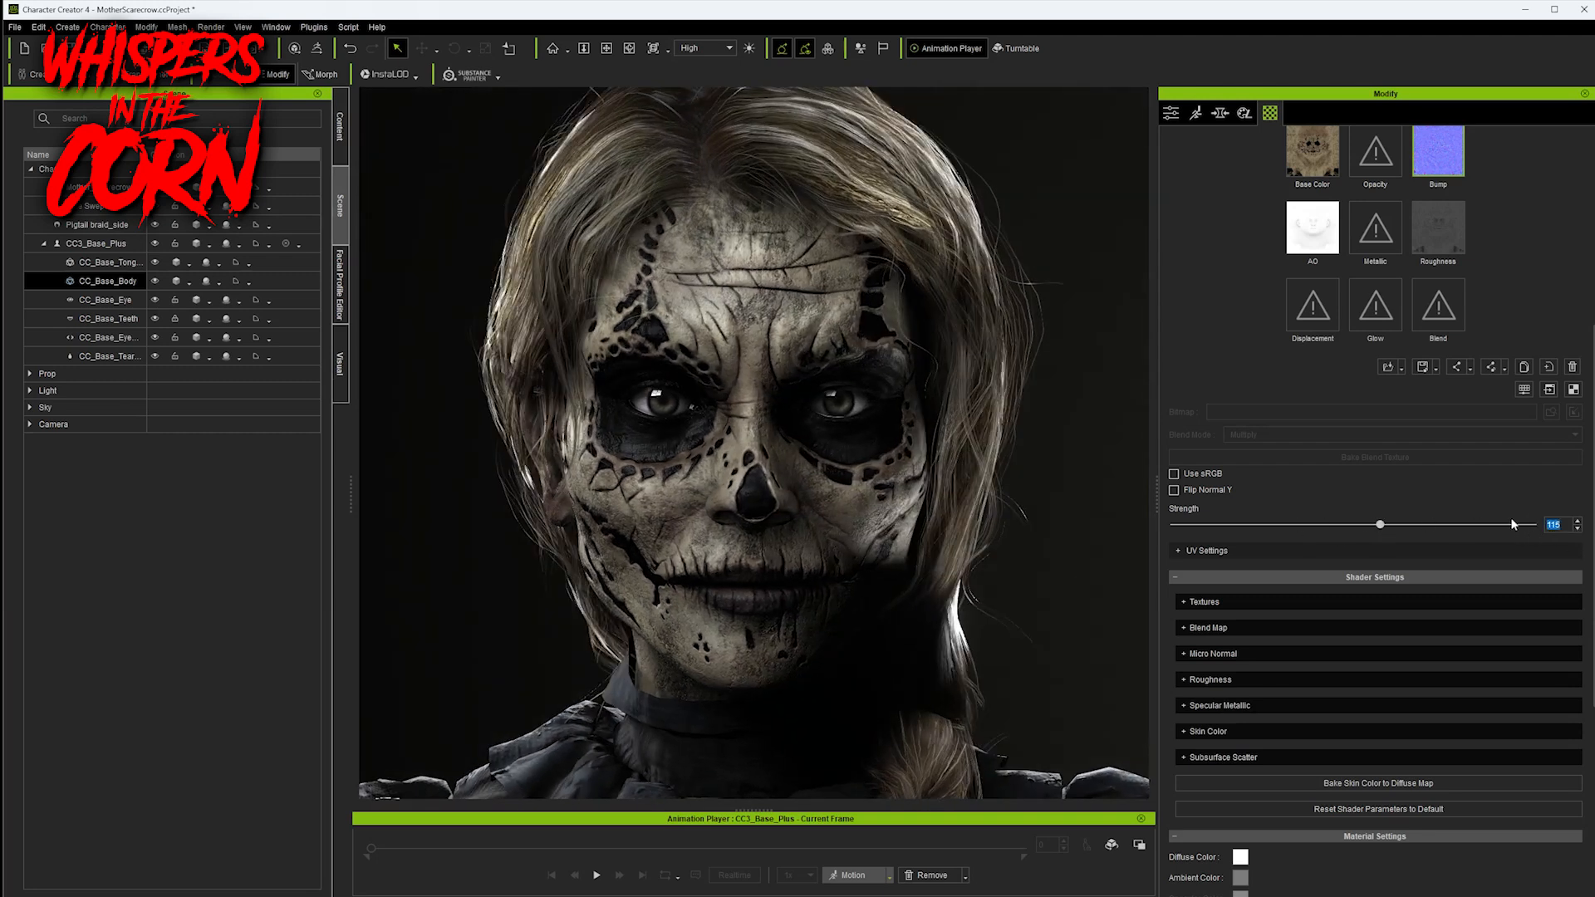
key(Return)
right_drag(797, 570, 619, 573)
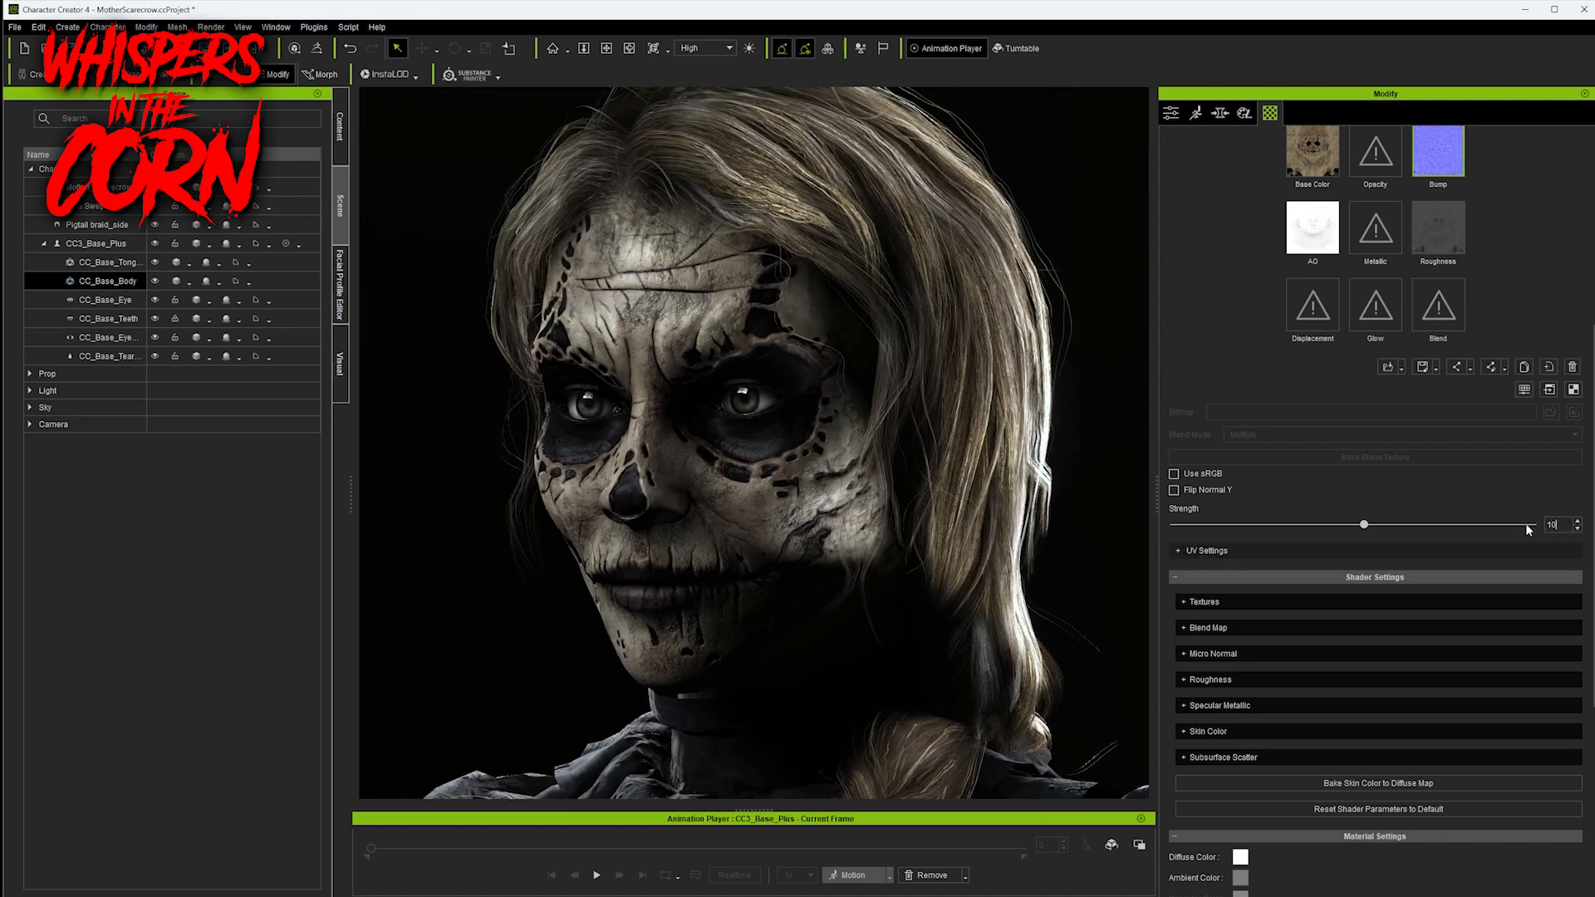
right_drag(844, 516, 898, 529)
right_drag(813, 580, 861, 625)
right_drag(862, 571, 848, 605)
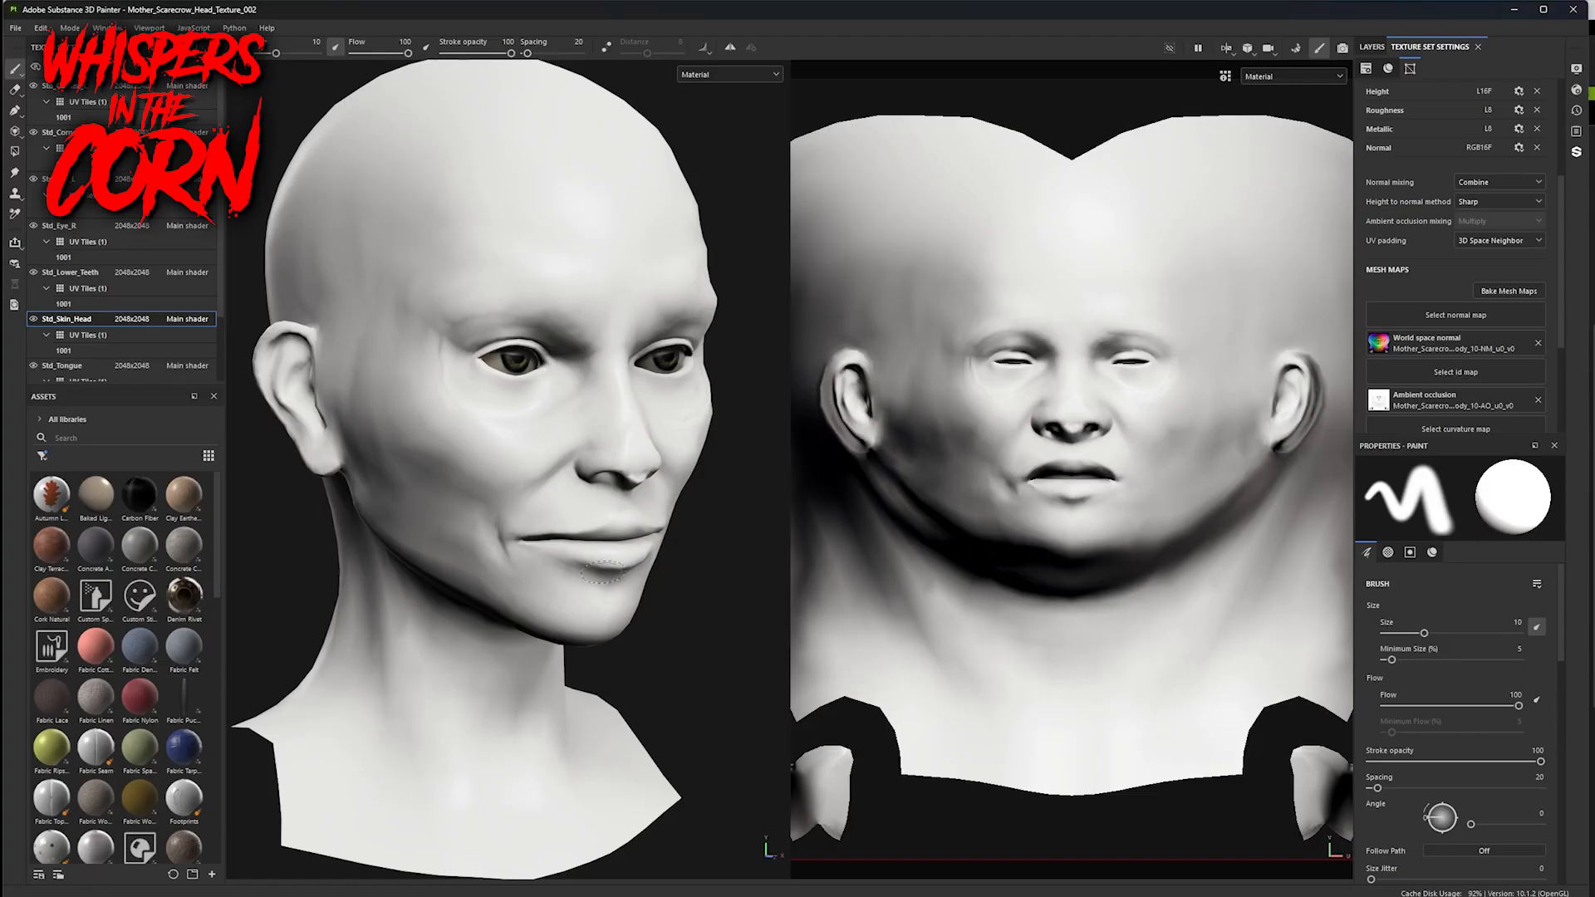
- Switch to Substance 3D Painter and assign Mother_ScarecrowCC_Base_Body_10-NM_u0_v0 as the head's normal map
mouse_move(645, 621)
alt+mouse_down()
mouse_move(655, 676)
mouse_move(645, 666)
mouse_move(665, 638)
alt+mouse_up()
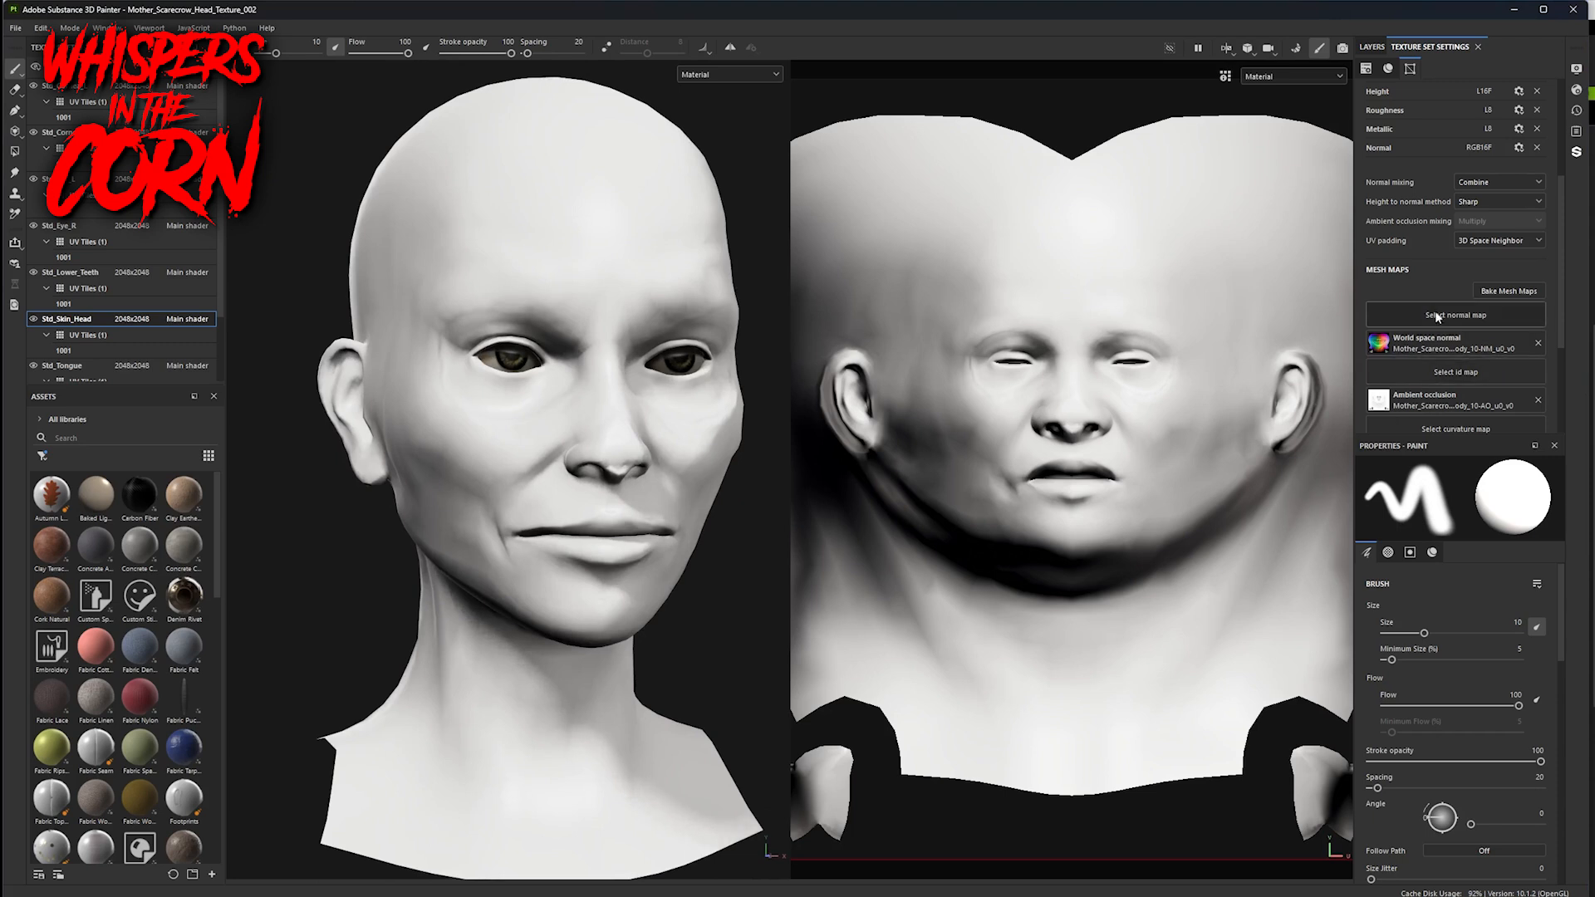
click(1483, 317)
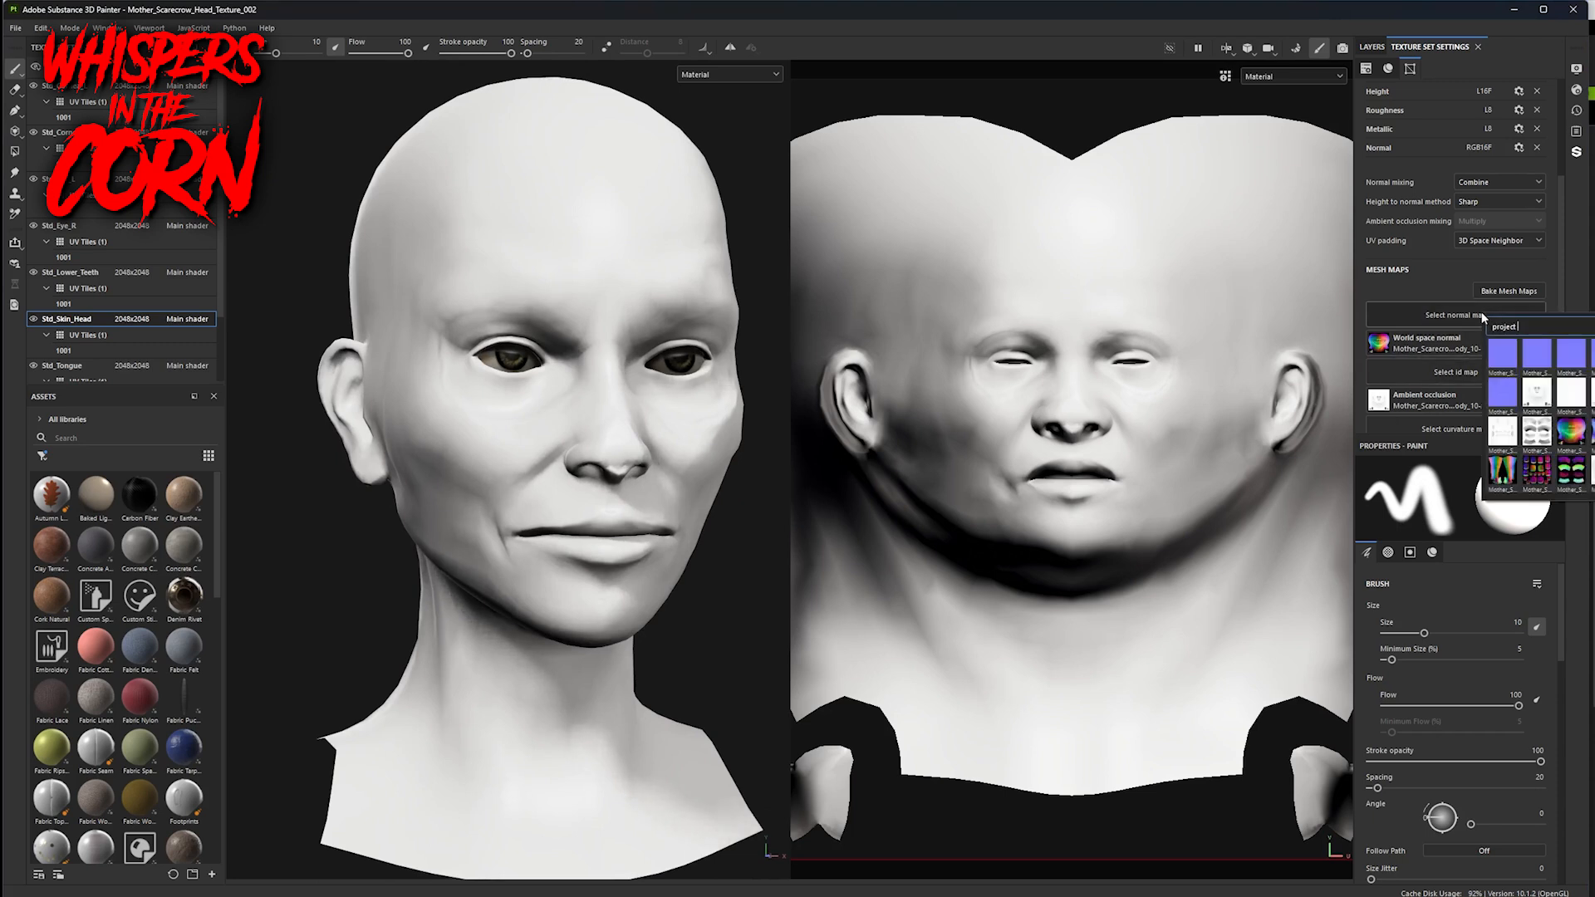
click(1504, 355)
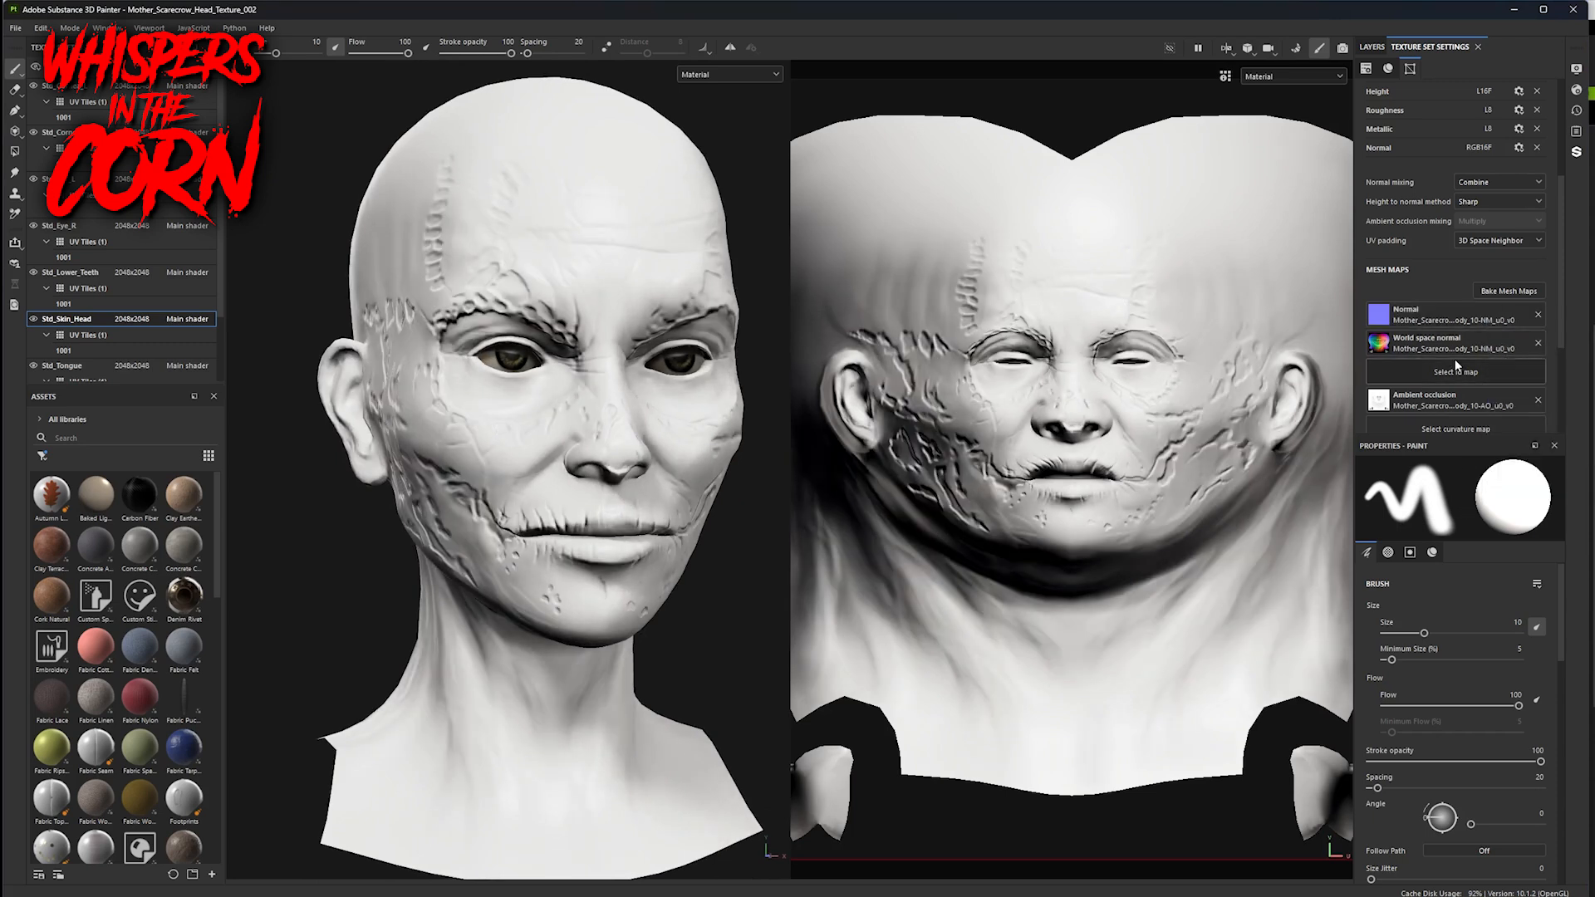
- Lower the main shader's AO intensity to about 0.64 and close the shader settings
scroll(1462, 365, down, 1)
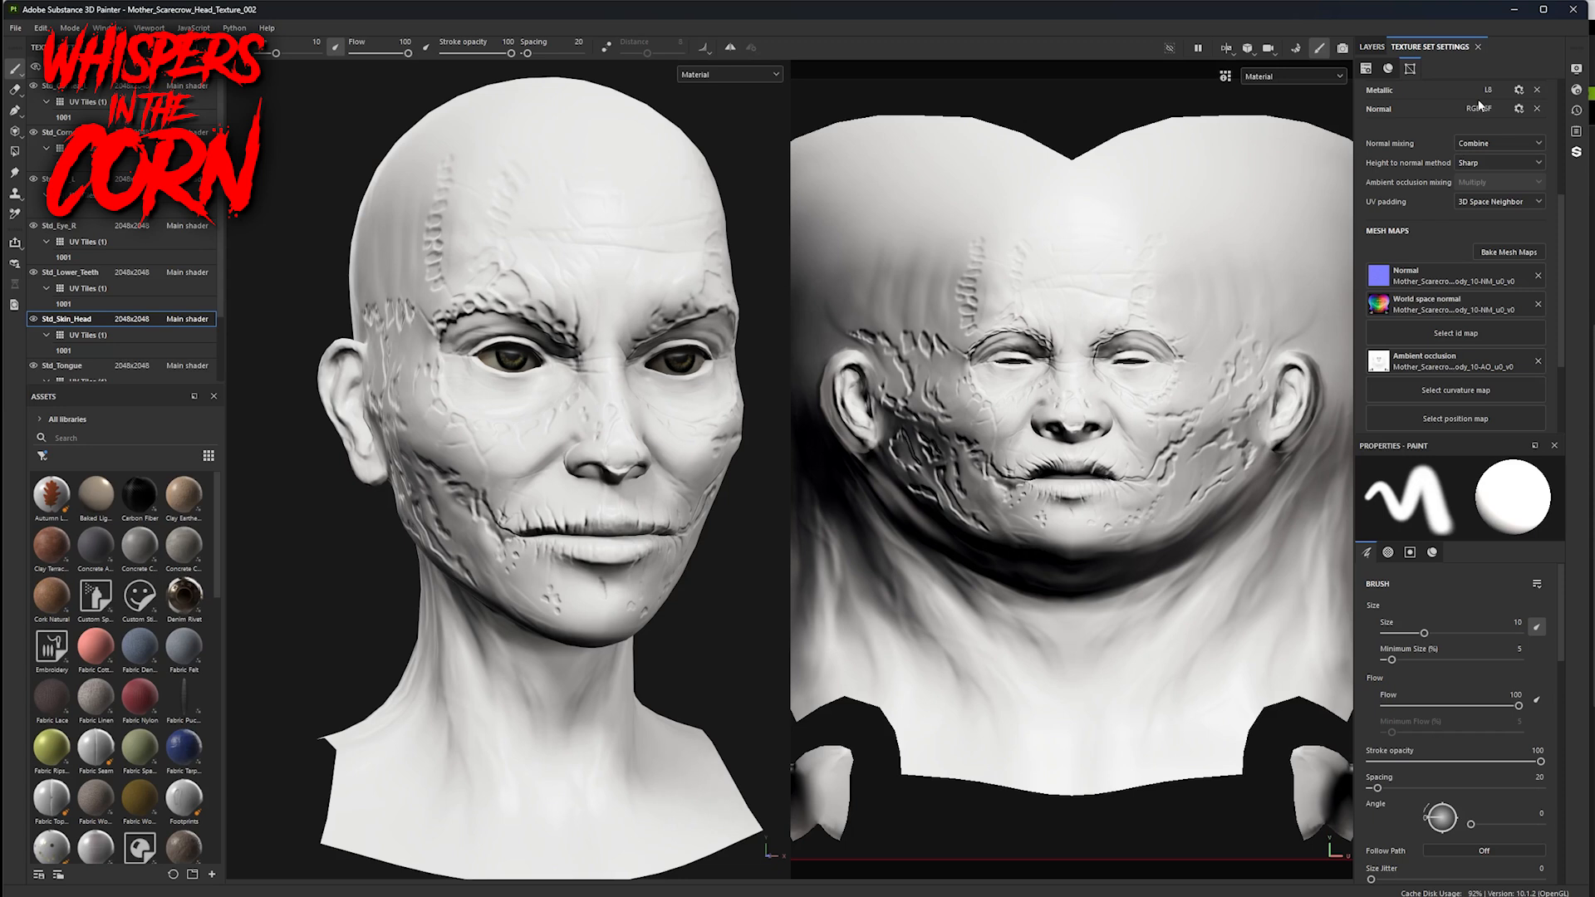
click(1576, 88)
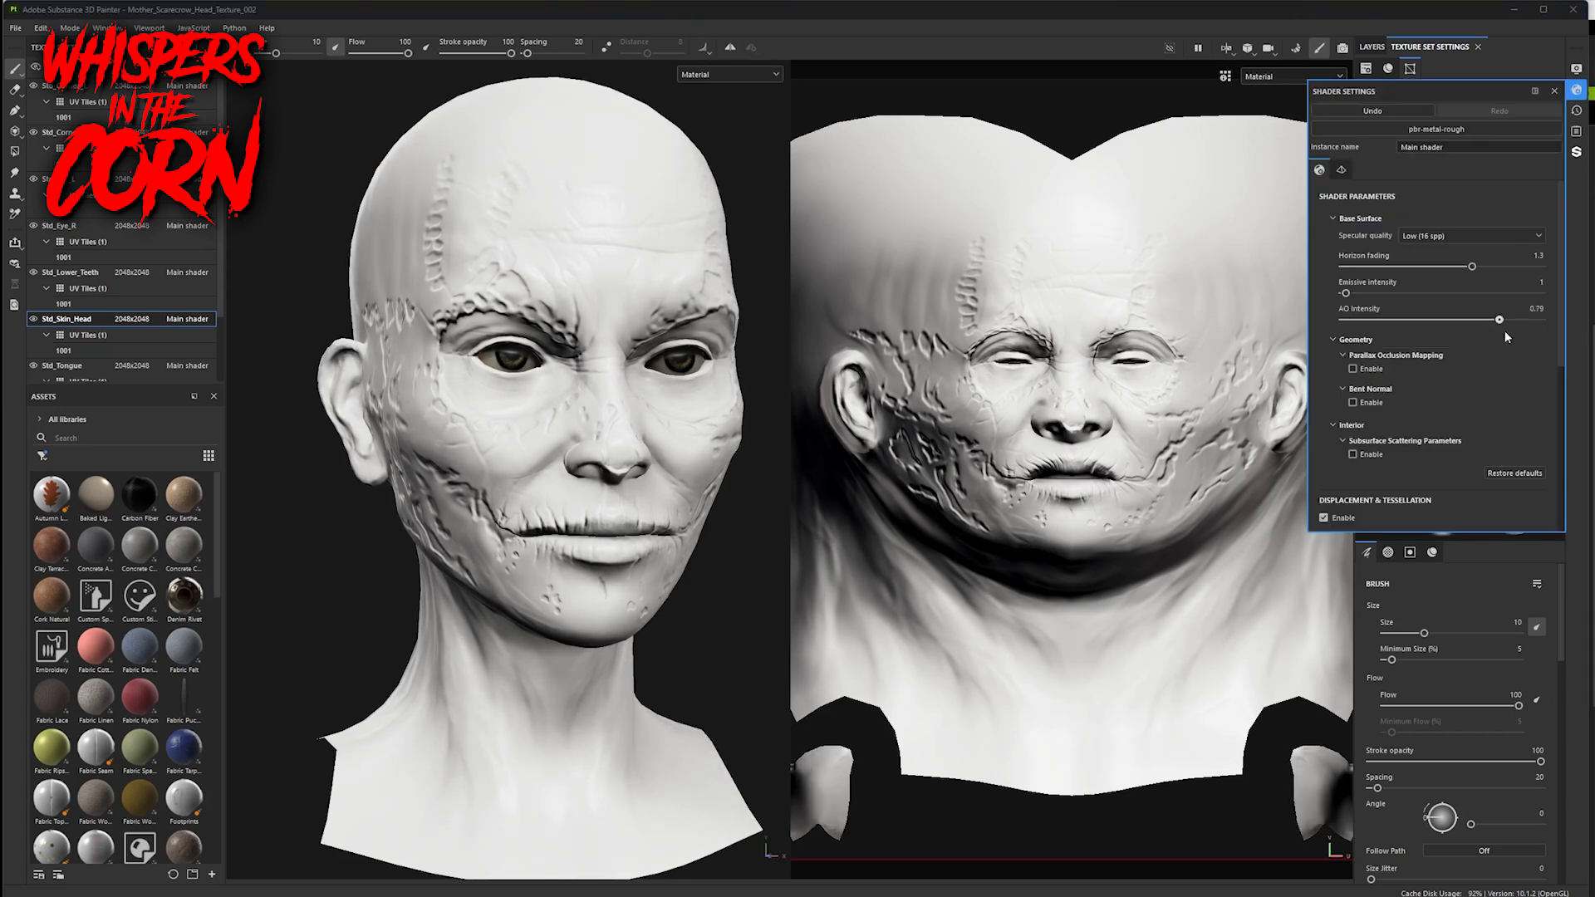
drag(1499, 319, 1470, 342)
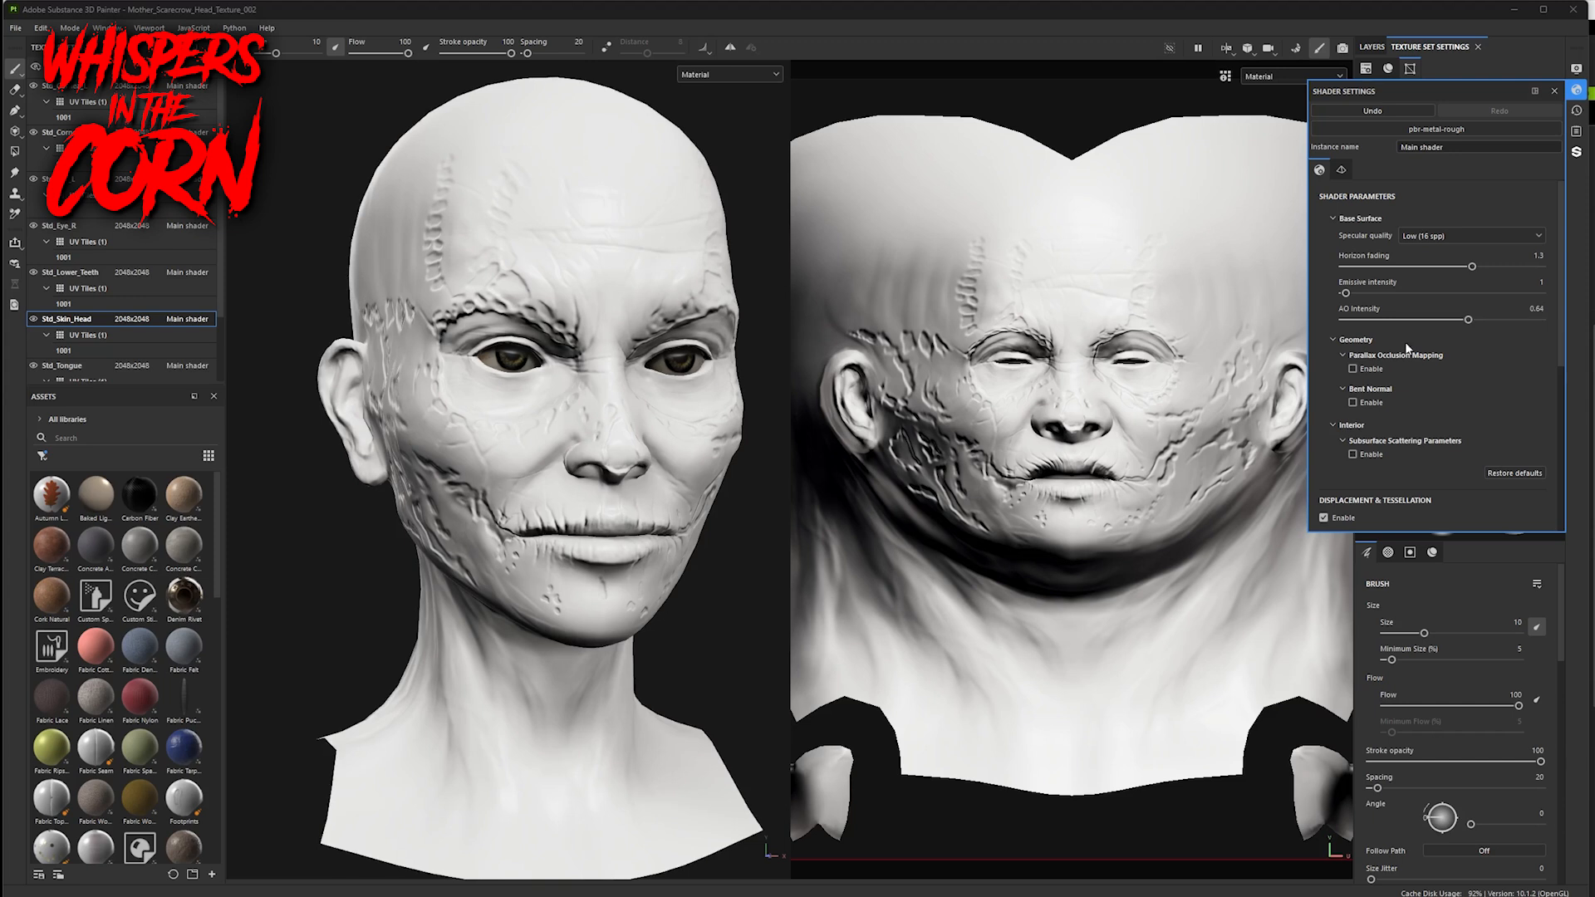
click(1475, 320)
click(1555, 92)
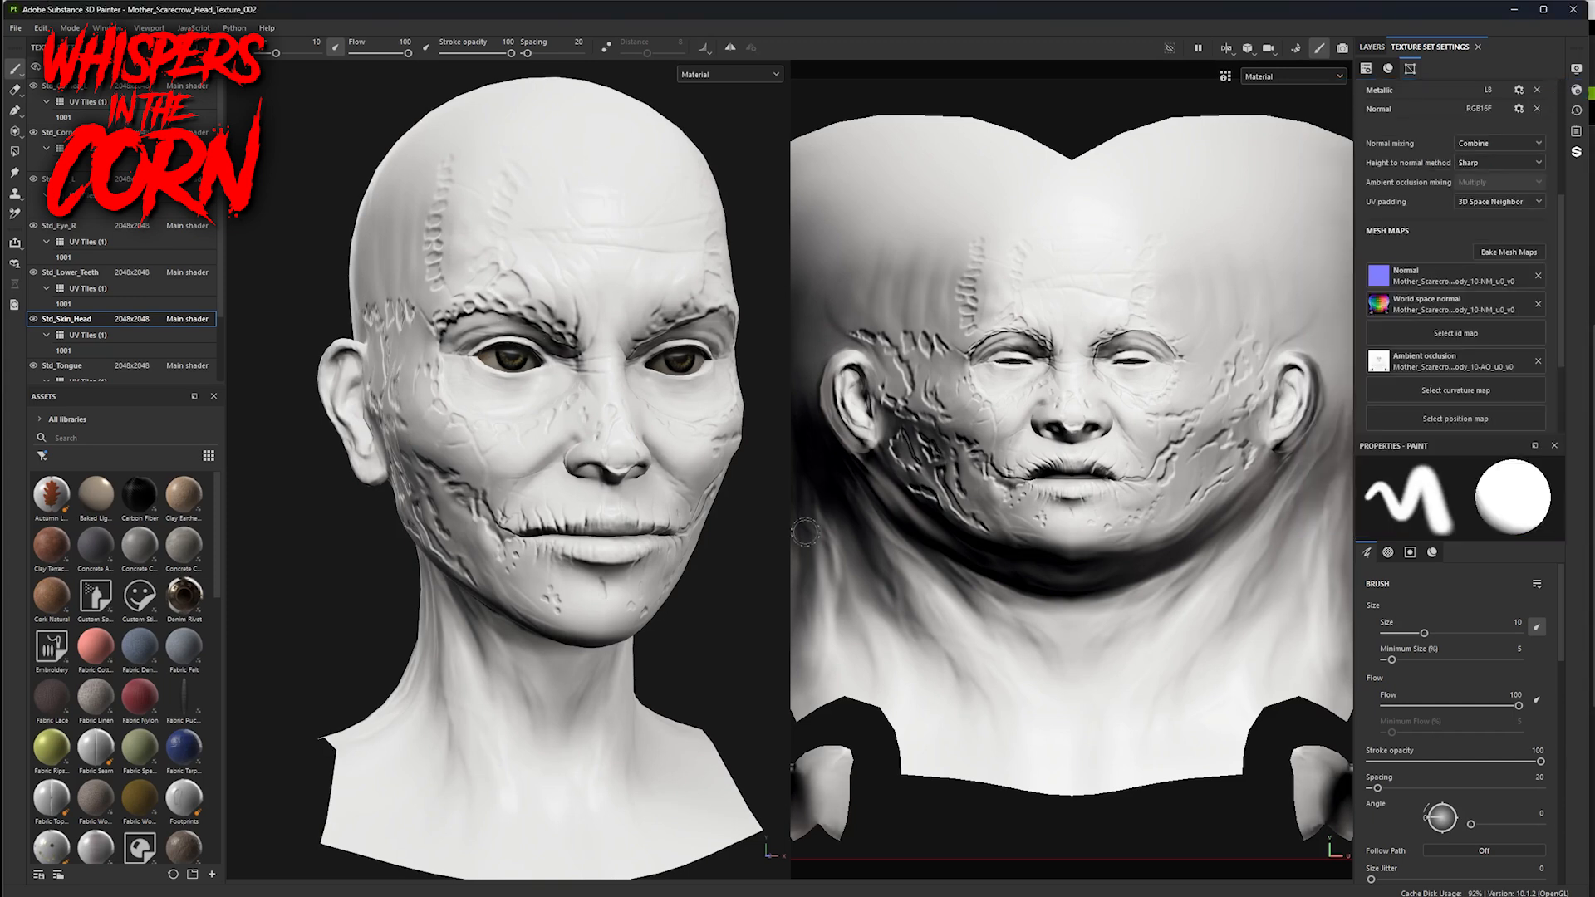
- Return to the head's layer stack and make the Creature Teeth layer group visible
mouse_move(684, 644)
alt+mouse_down()
mouse_move(659, 648)
mouse_move(693, 651)
mouse_move(684, 663)
alt+mouse_up()
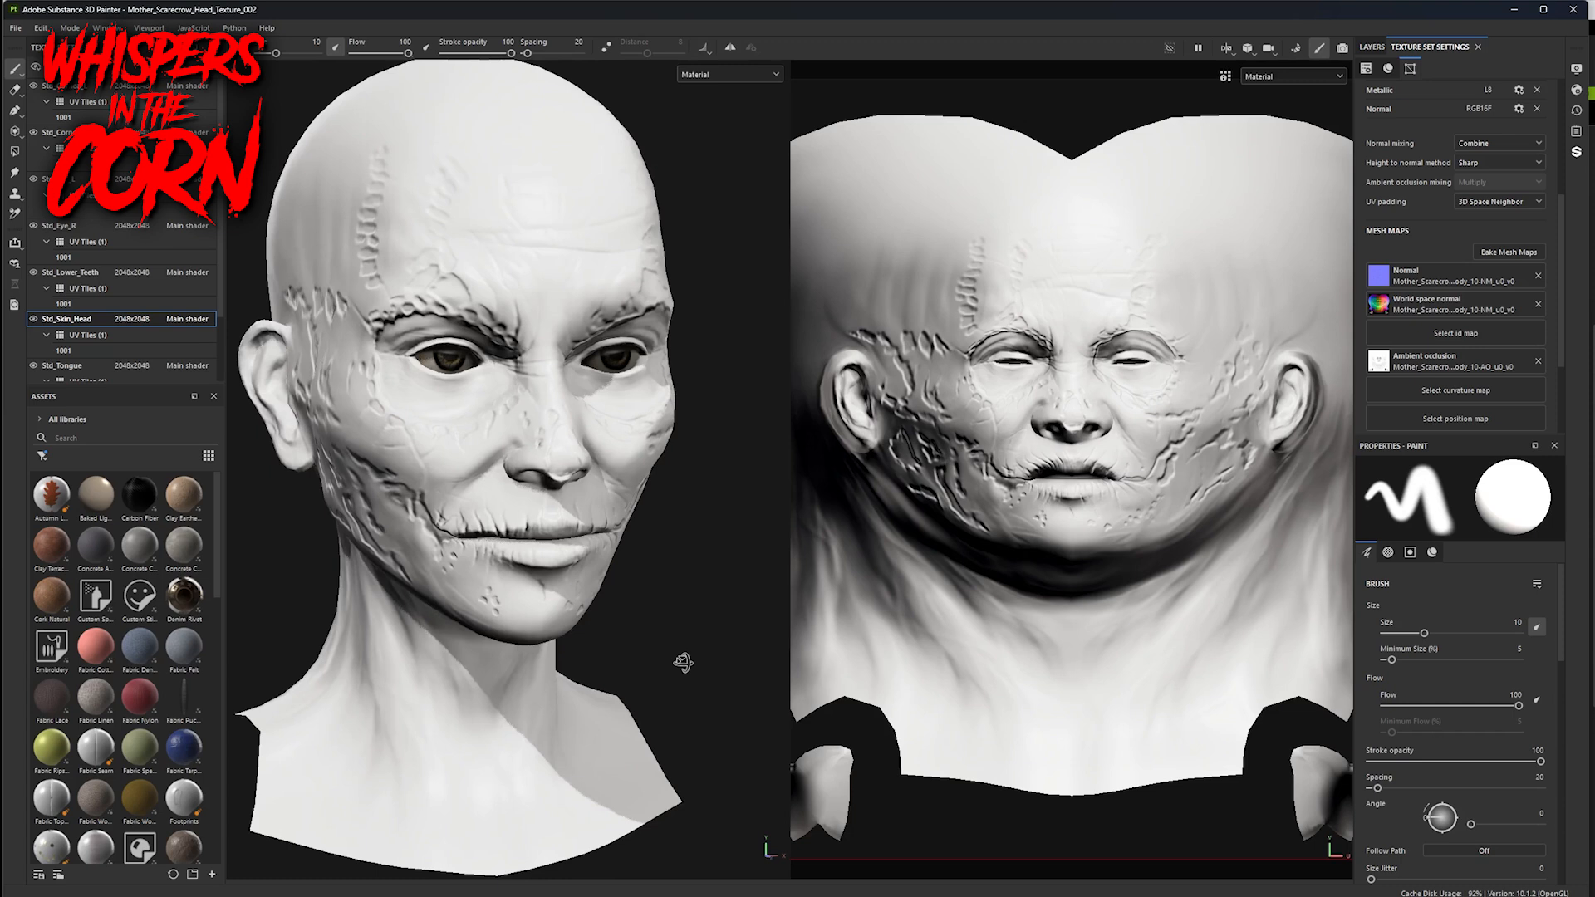
click(1372, 48)
click(1364, 217)
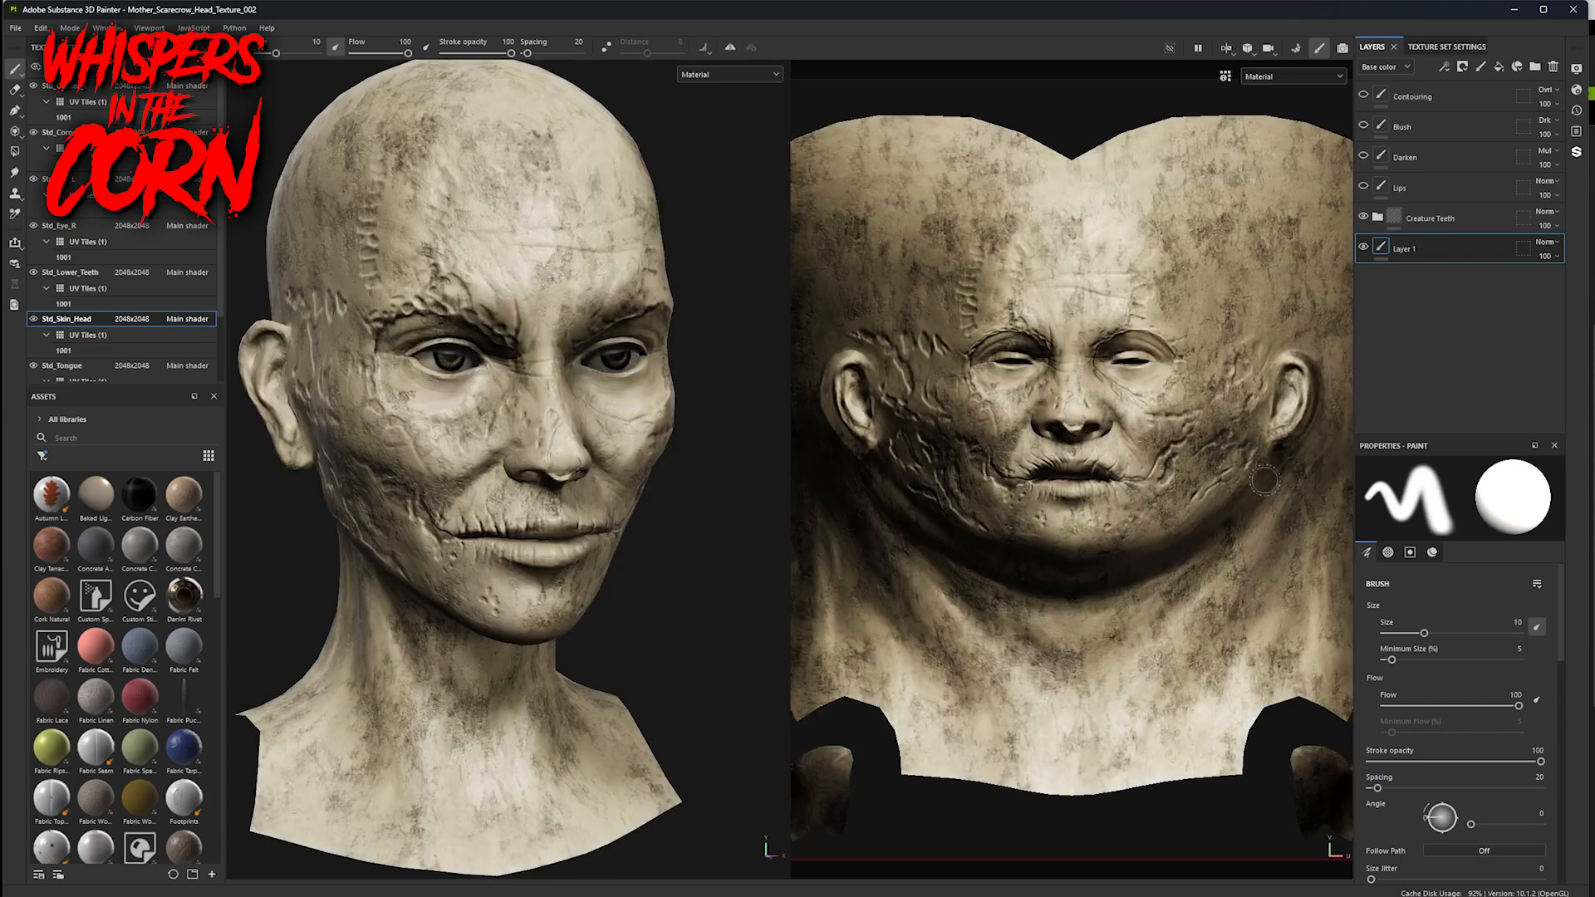
- Expand the Creature Teeth group and hide its Dirt and Damage, Plaque, Gunk and Tooth Texture layers, leaving Tooth Base visible
mouse_move(665, 591)
alt+mouse_down()
mouse_move(753, 677)
mouse_move(762, 712)
mouse_move(683, 727)
mouse_move(686, 665)
alt+mouse_up()
click(1377, 217)
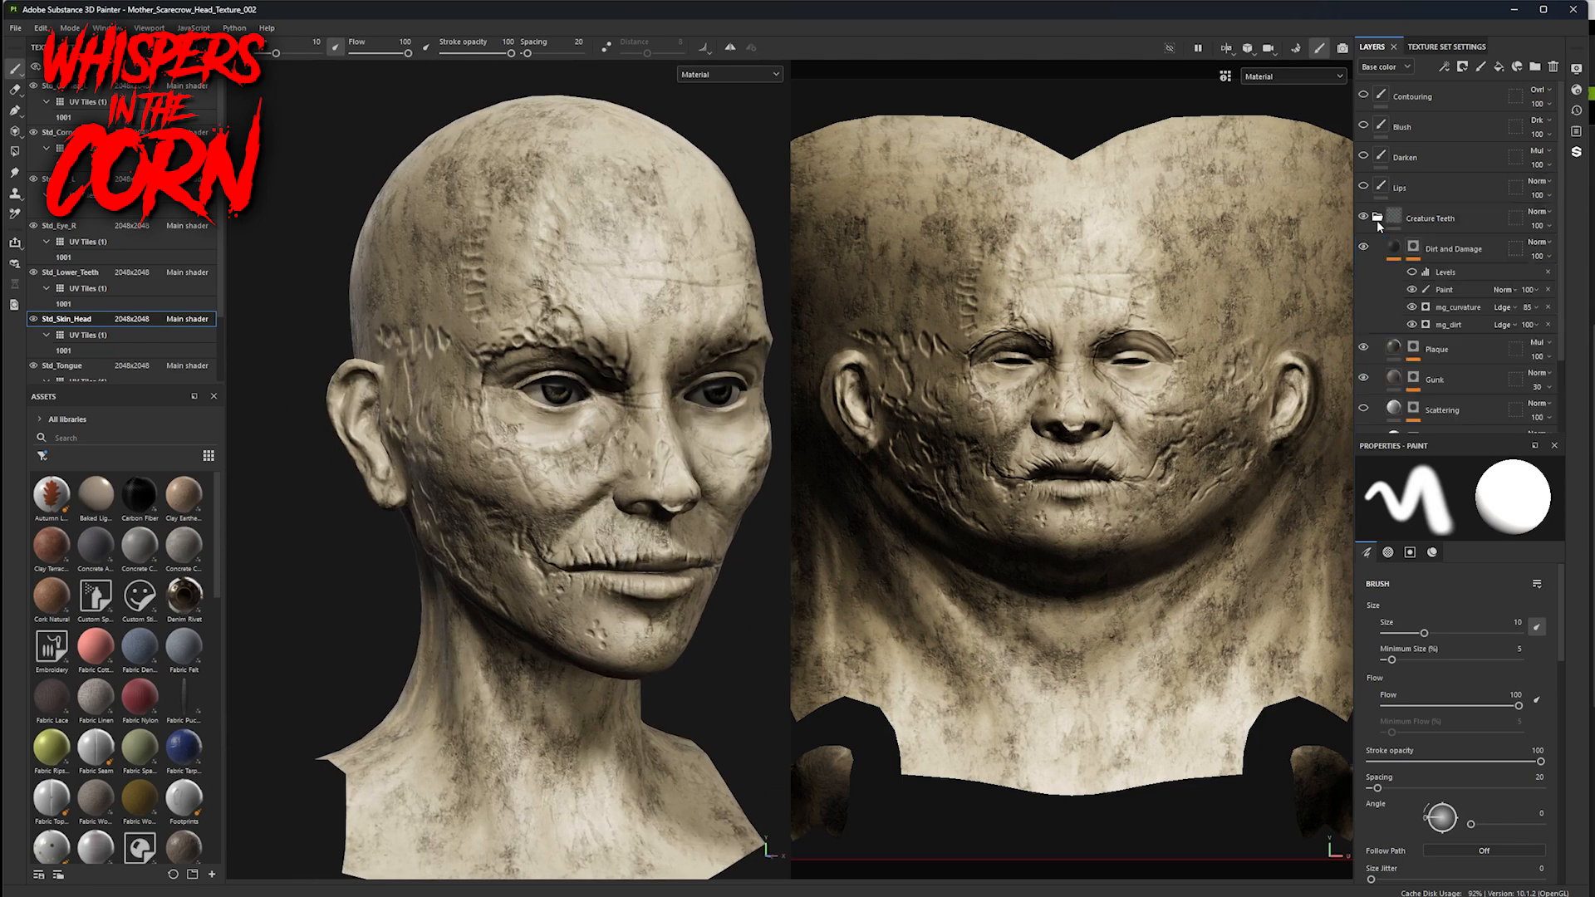
scroll(1475, 317, down, 3)
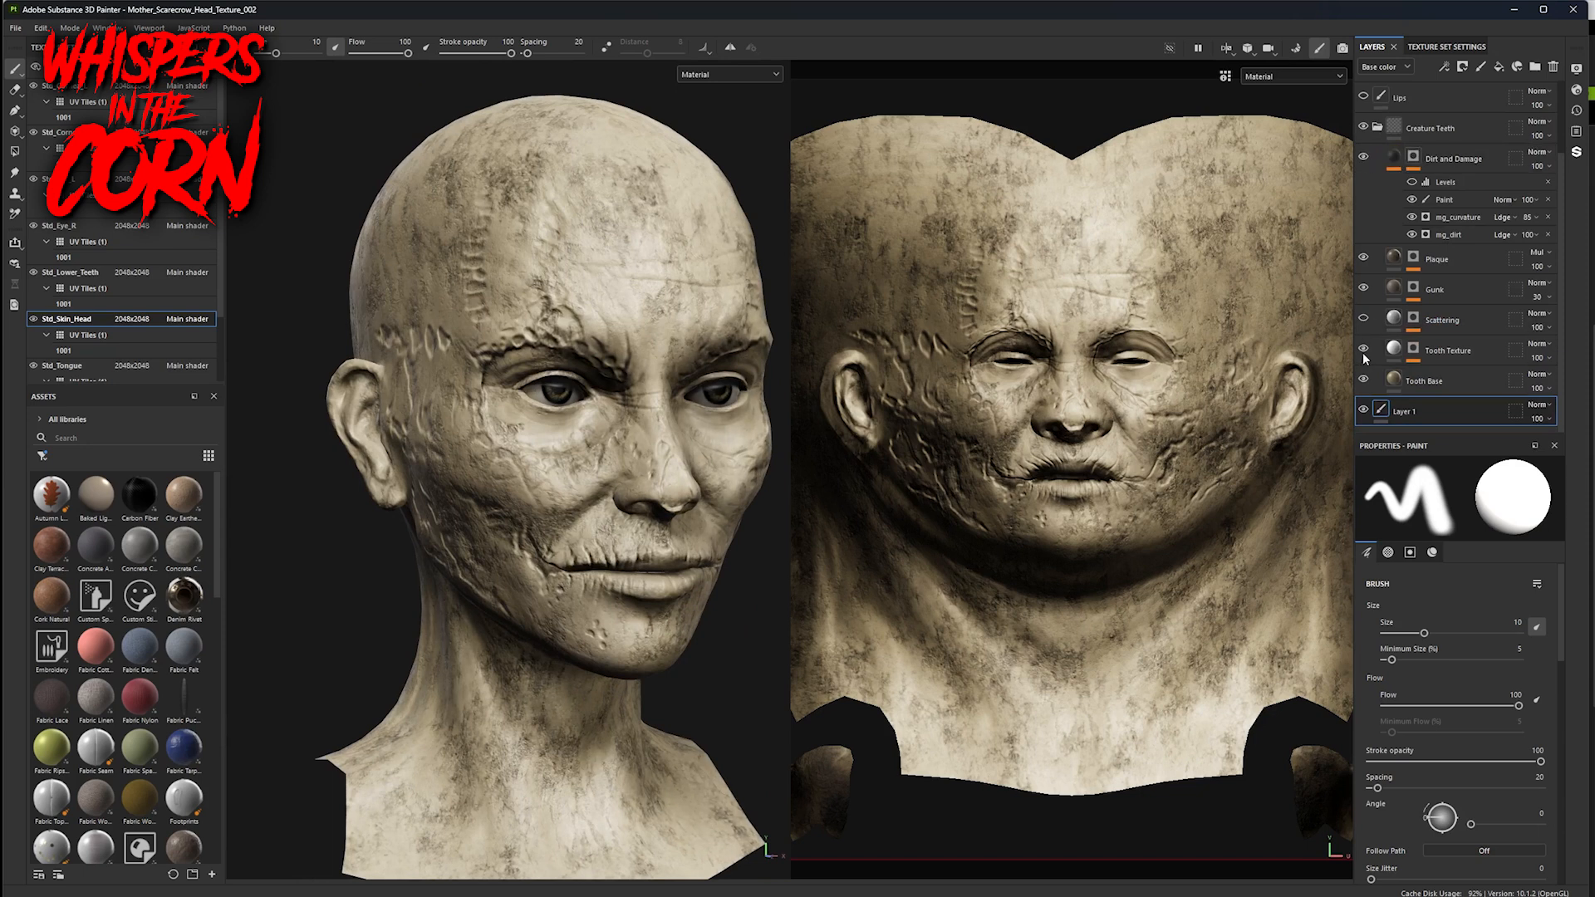
click(1364, 156)
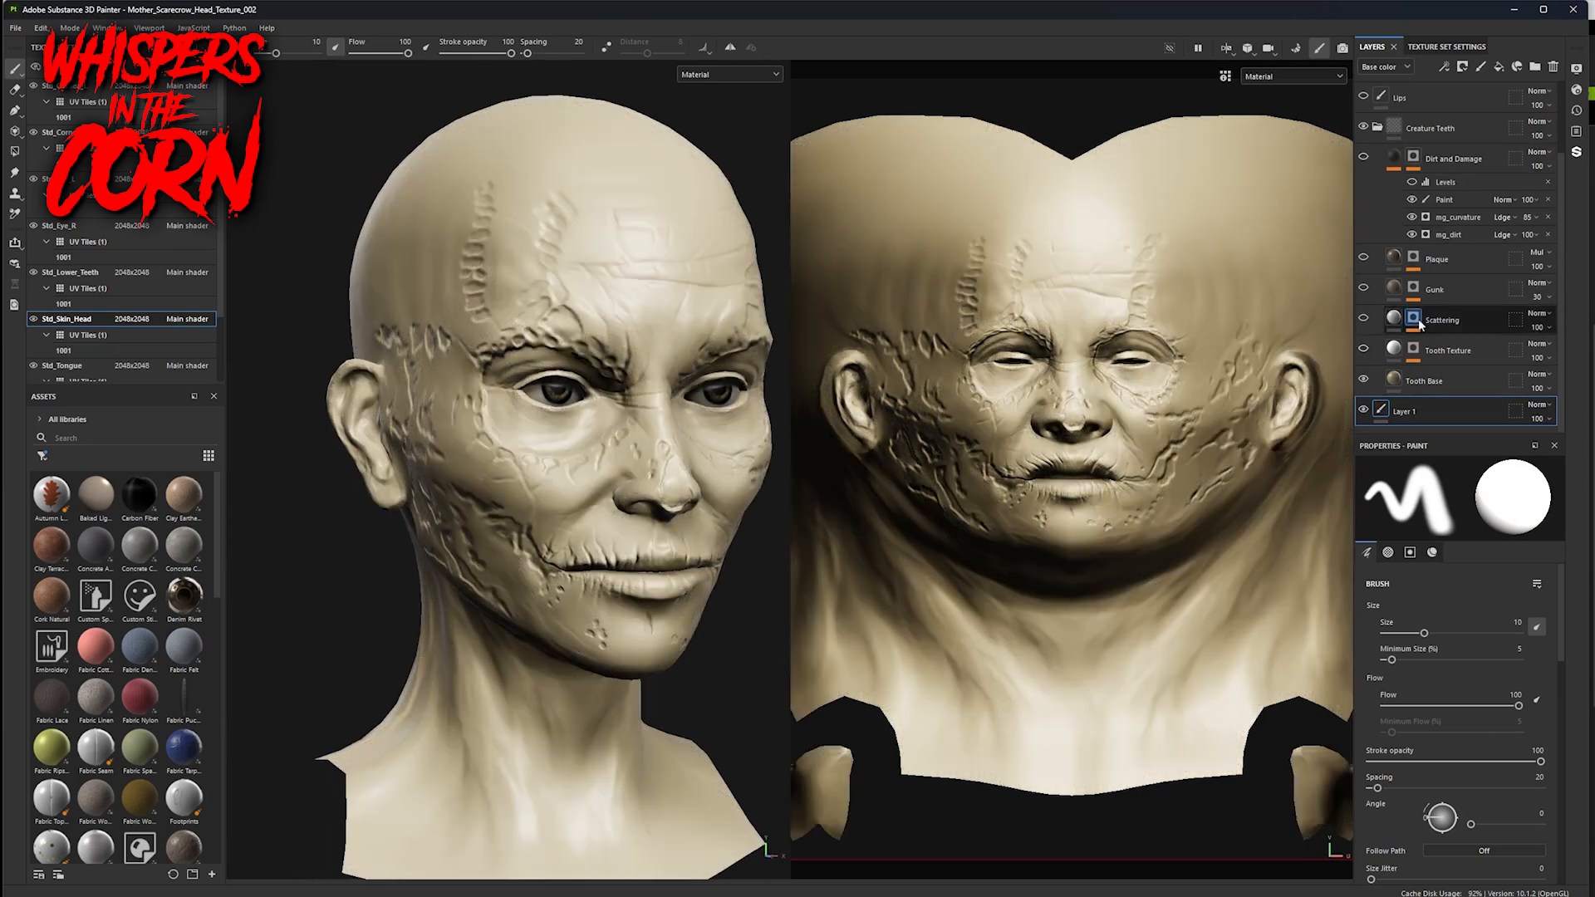
mouse_move(623, 593)
alt+mouse_down()
mouse_move(515, 665)
mouse_move(357, 598)
alt+mouse_up()
- Select the Tooth Base fill layer and examine its colour, height, roughness and metallic settings
click(1442, 384)
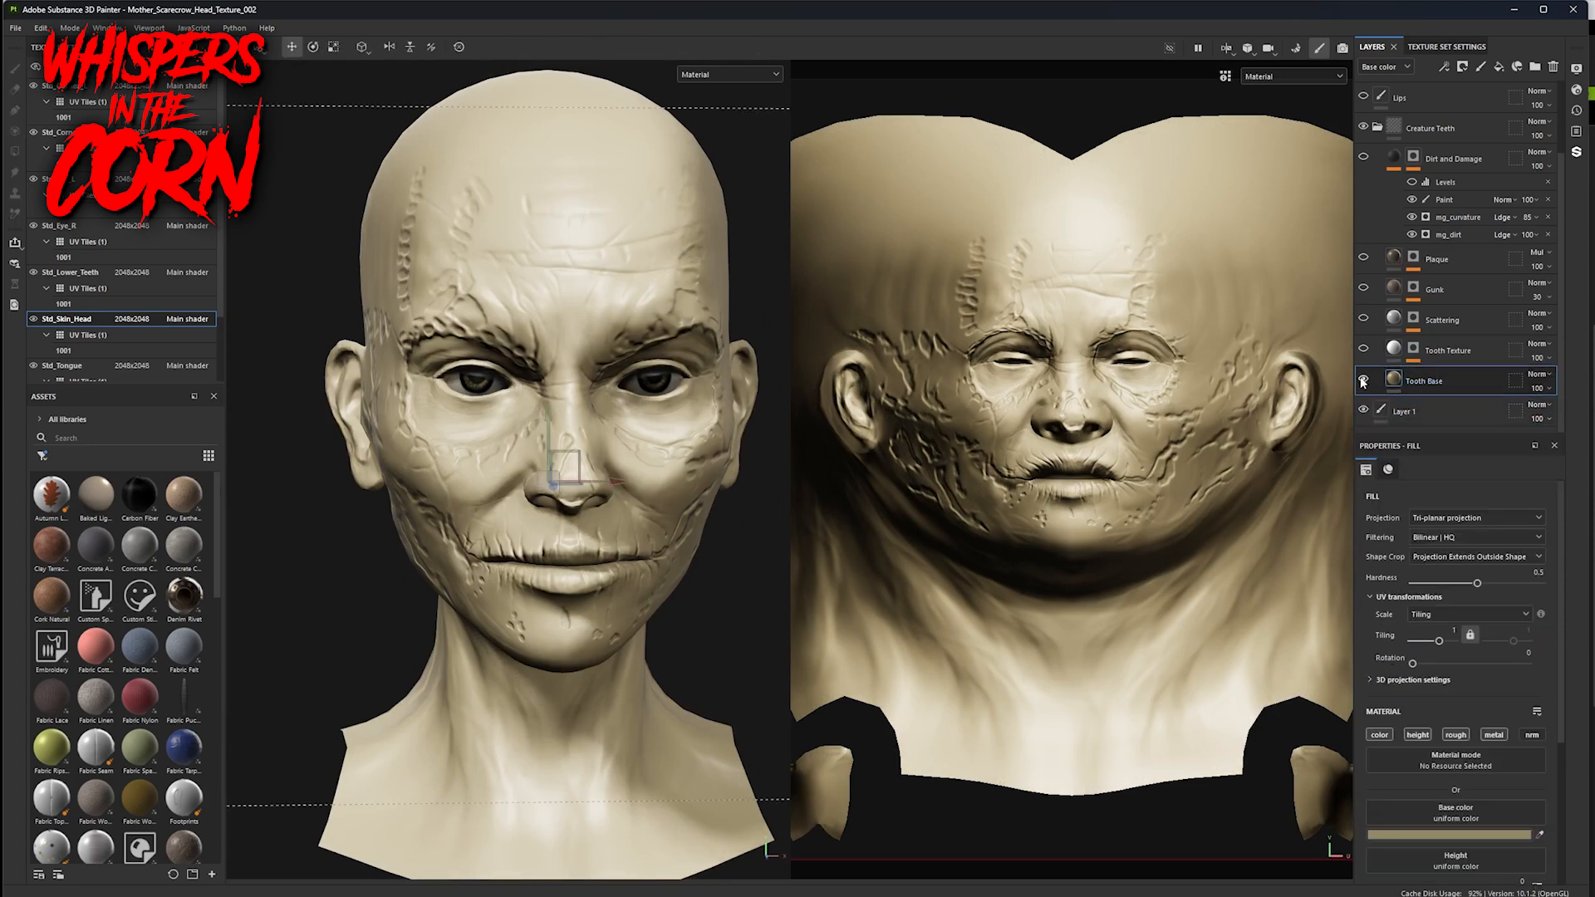
scroll(1434, 705, down, 5)
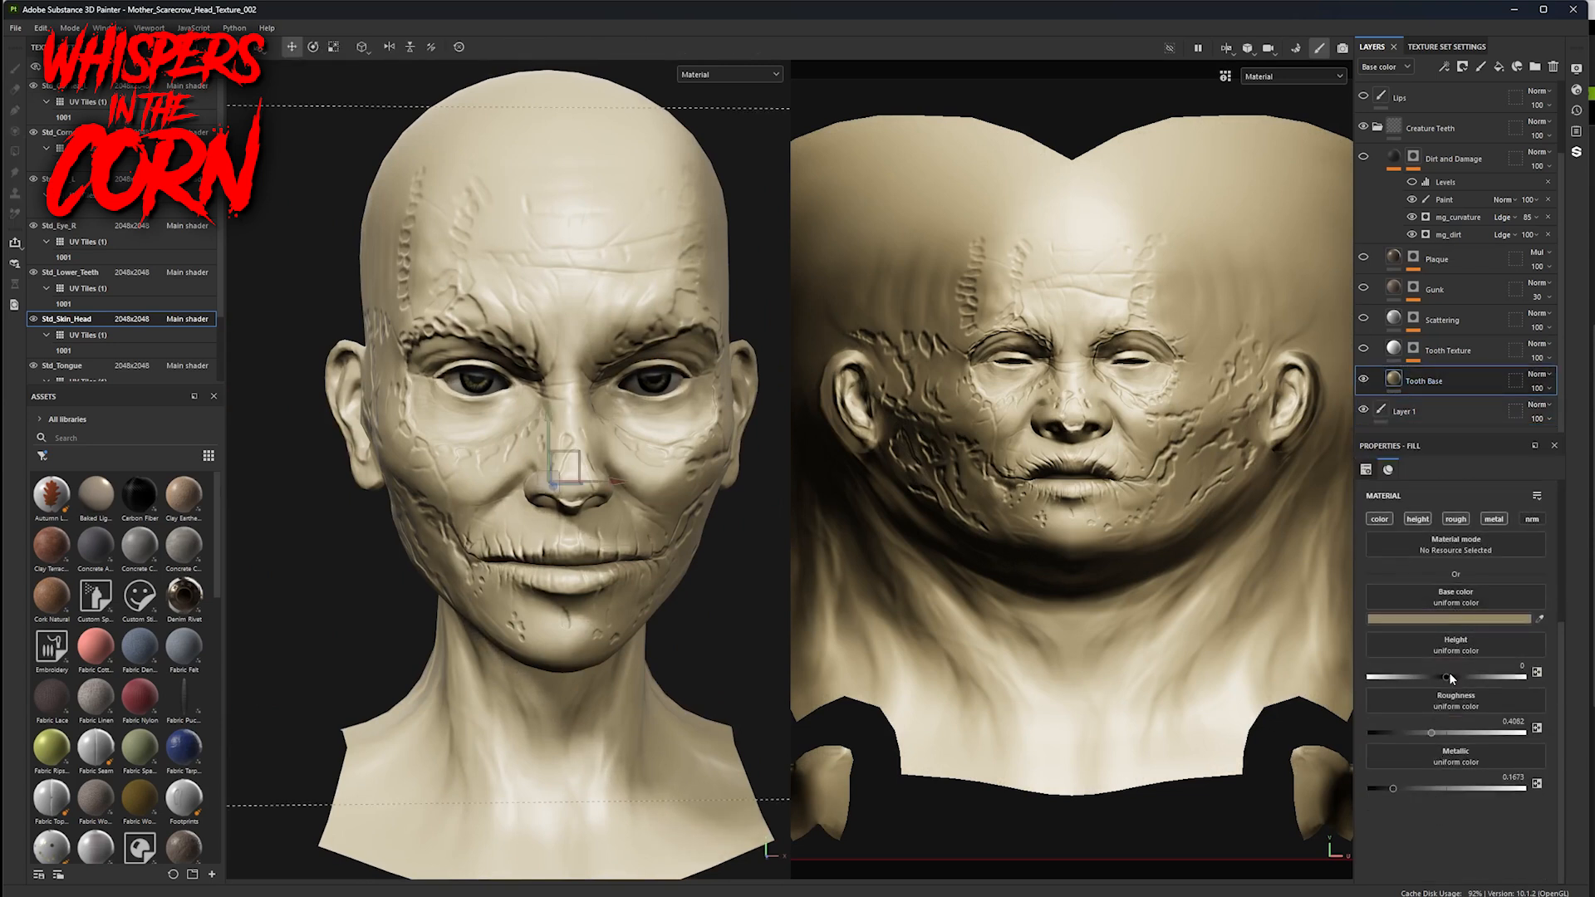
mouse_move(1430, 733)
mouse_down()
mouse_move(1350, 734)
mouse_move(1489, 741)
mouse_move(1399, 745)
mouse_move(1432, 734)
mouse_up()
middle_drag(586, 619, 644, 619)
alt+drag(644, 619, 573, 659)
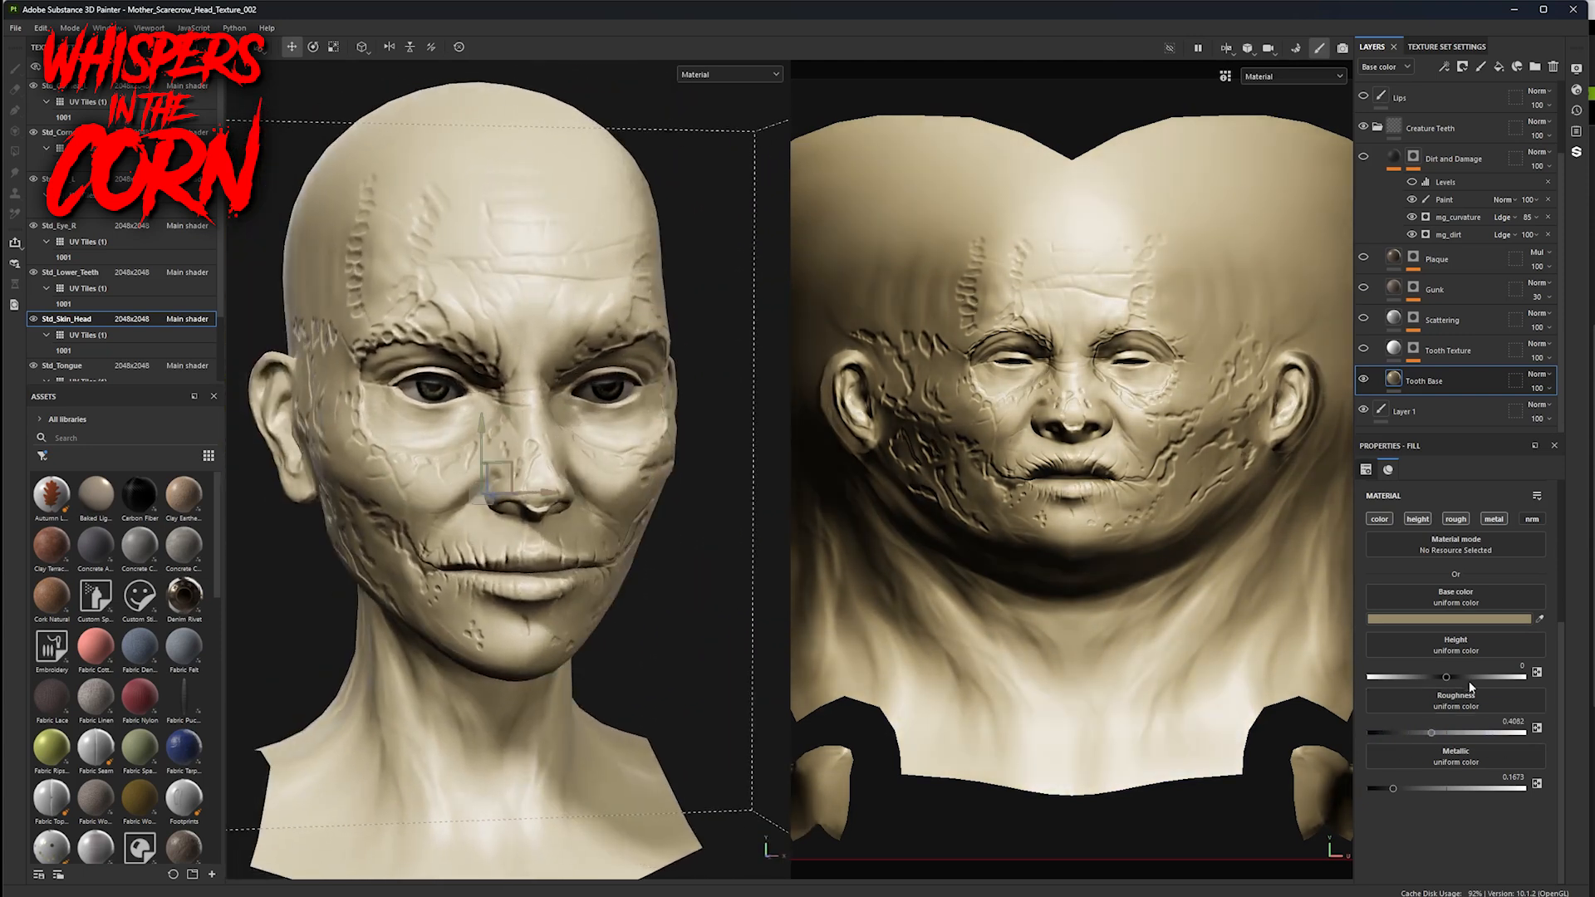
- Try other base colours on the Tooth Base fill, undo them, and close the colour picker
click(1456, 619)
drag(1509, 631, 1179, 370)
drag(1186, 629, 1200, 672)
key(ctrl+z)
key(ctrl+z)
key(ctrl+z)
key(ctrl+z)
key(ctrl+z)
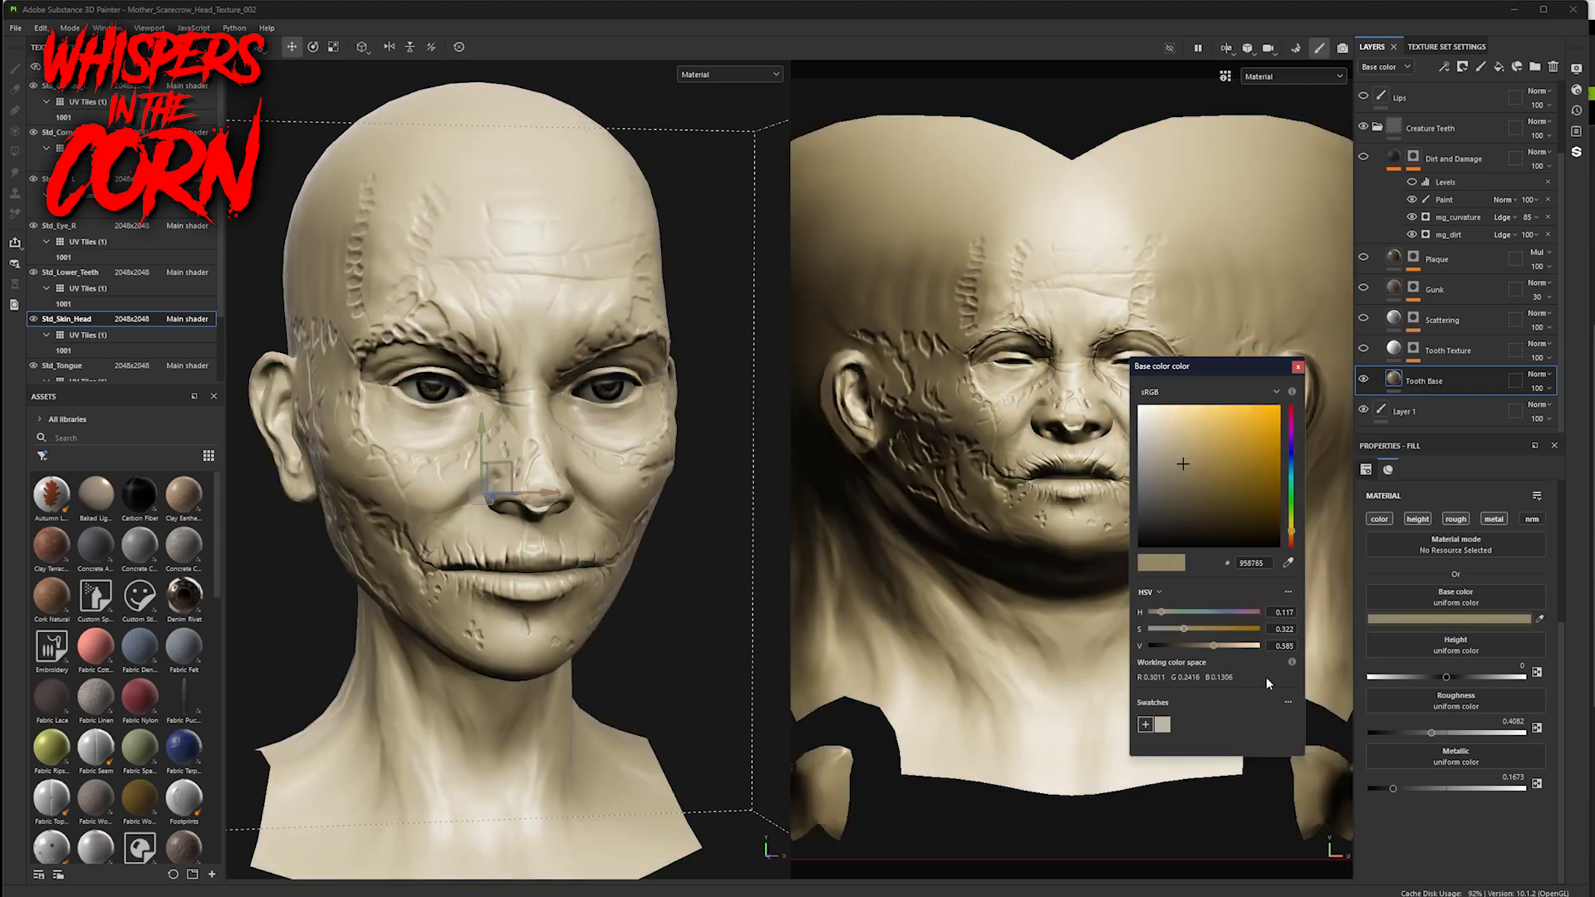
drag(1213, 366, 1224, 273)
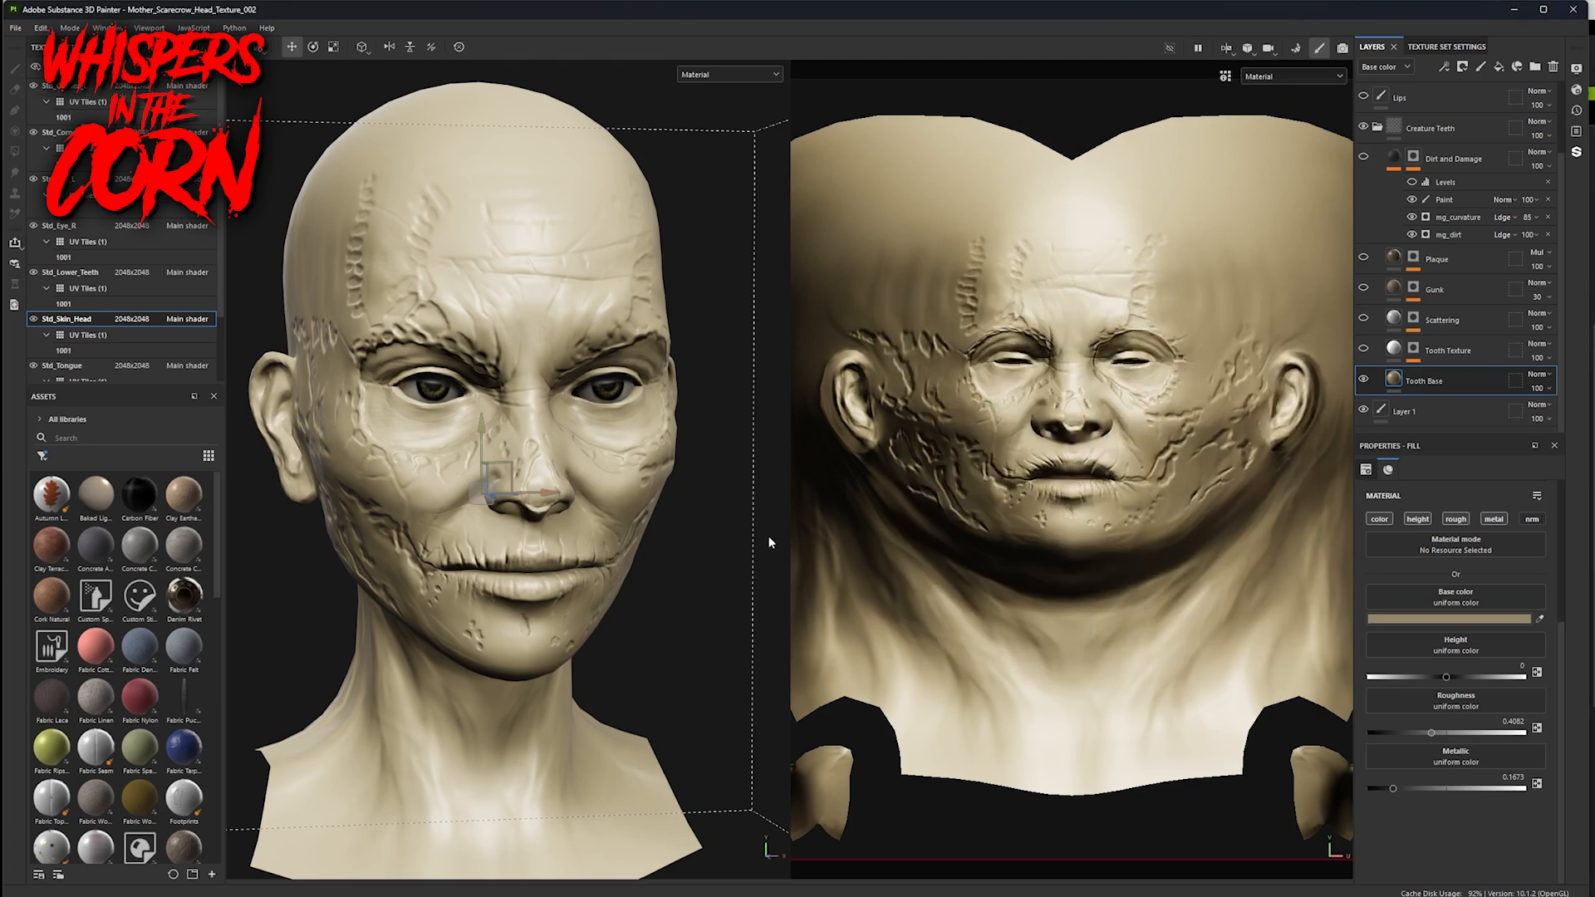
click(1430, 617)
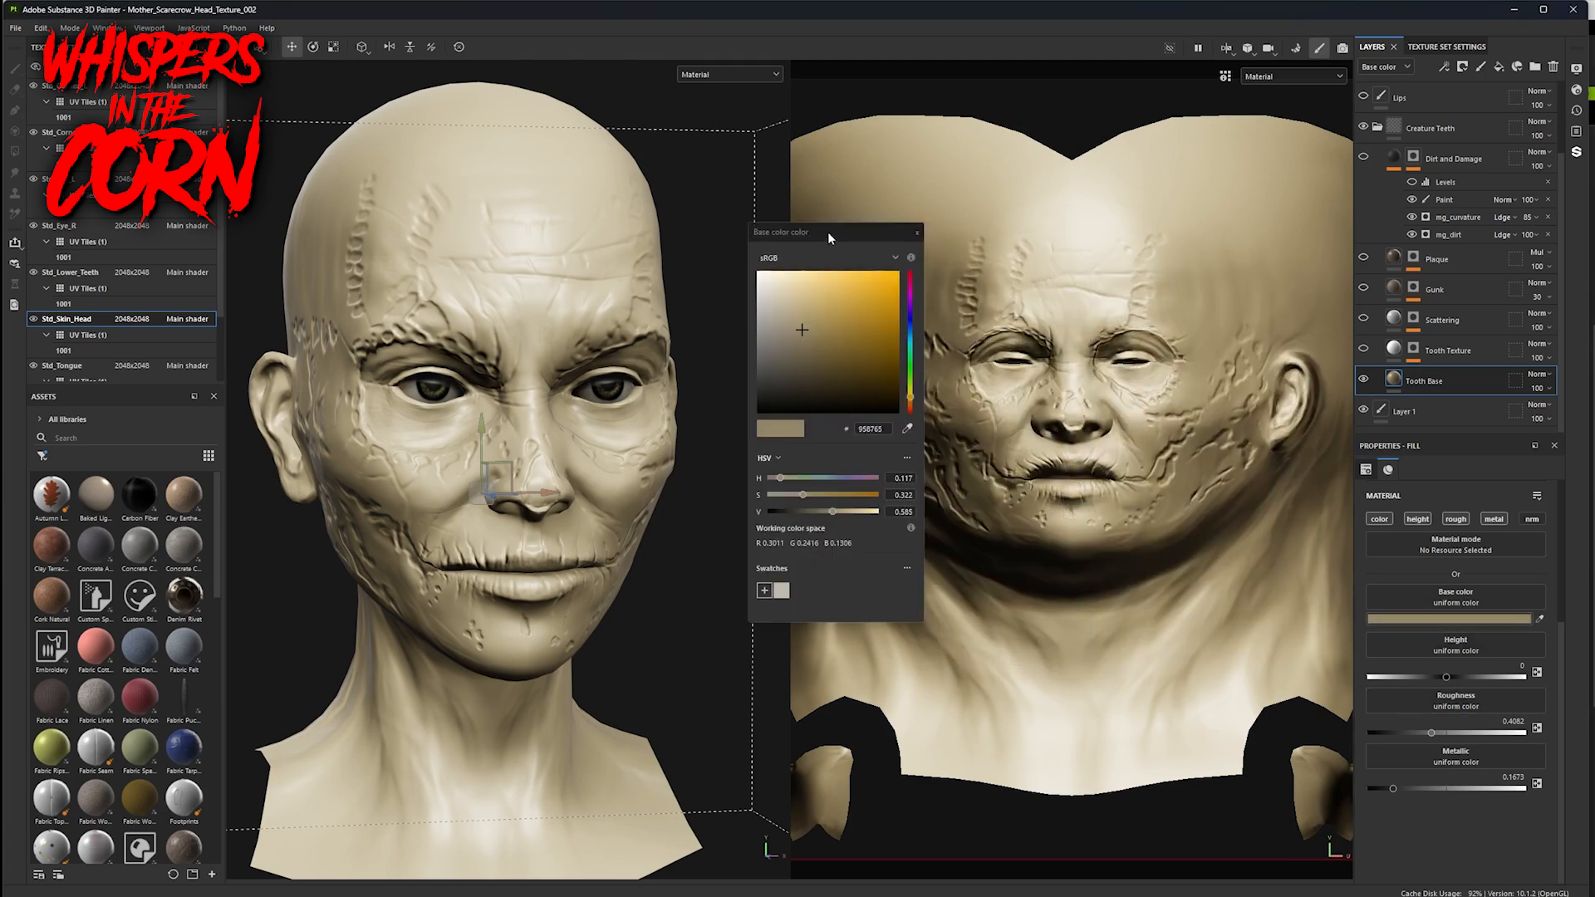
drag(828, 232, 762, 245)
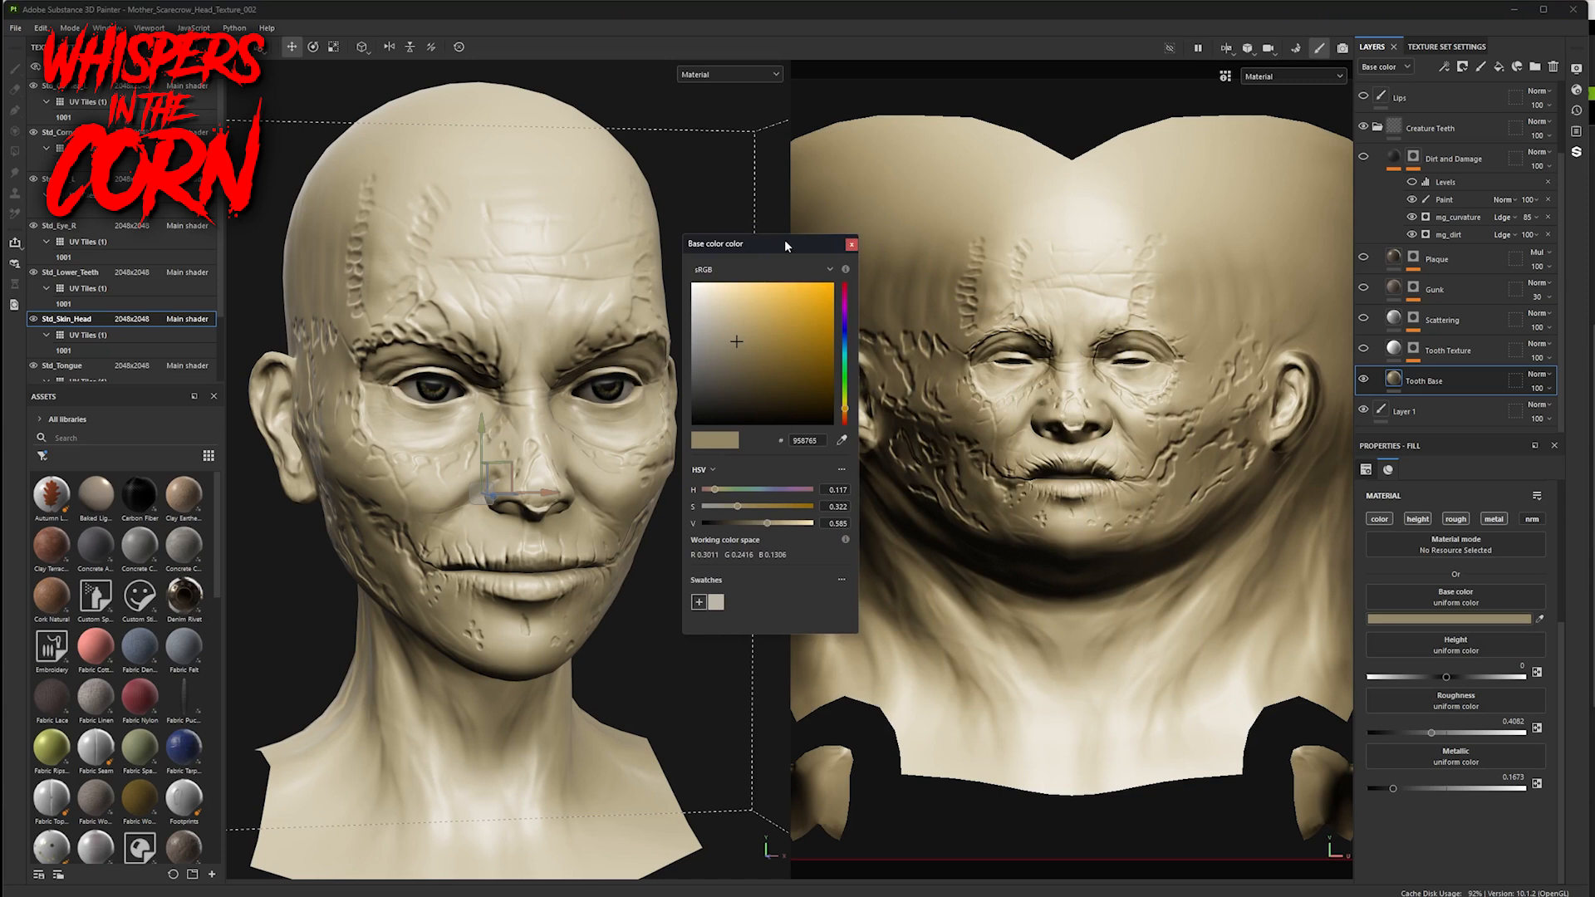
click(851, 244)
- Make the Tooth Texture layer visible and compare the skin surface up close with Tooth Base off and on
alt+drag(785, 348, 640, 562)
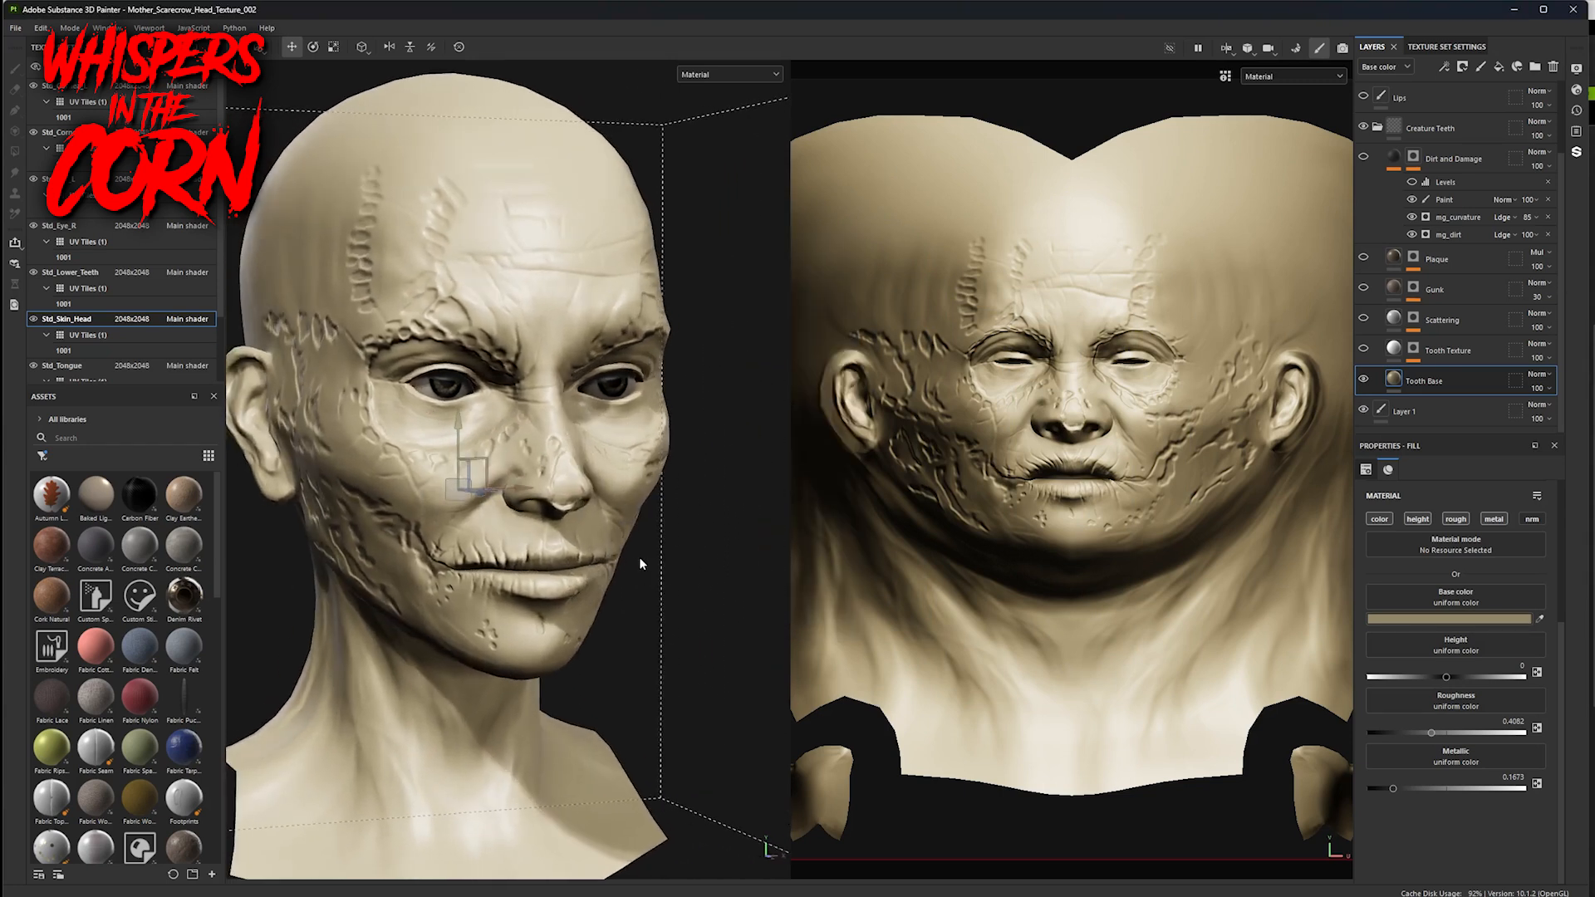
click(1364, 349)
scroll(573, 499, up, 8)
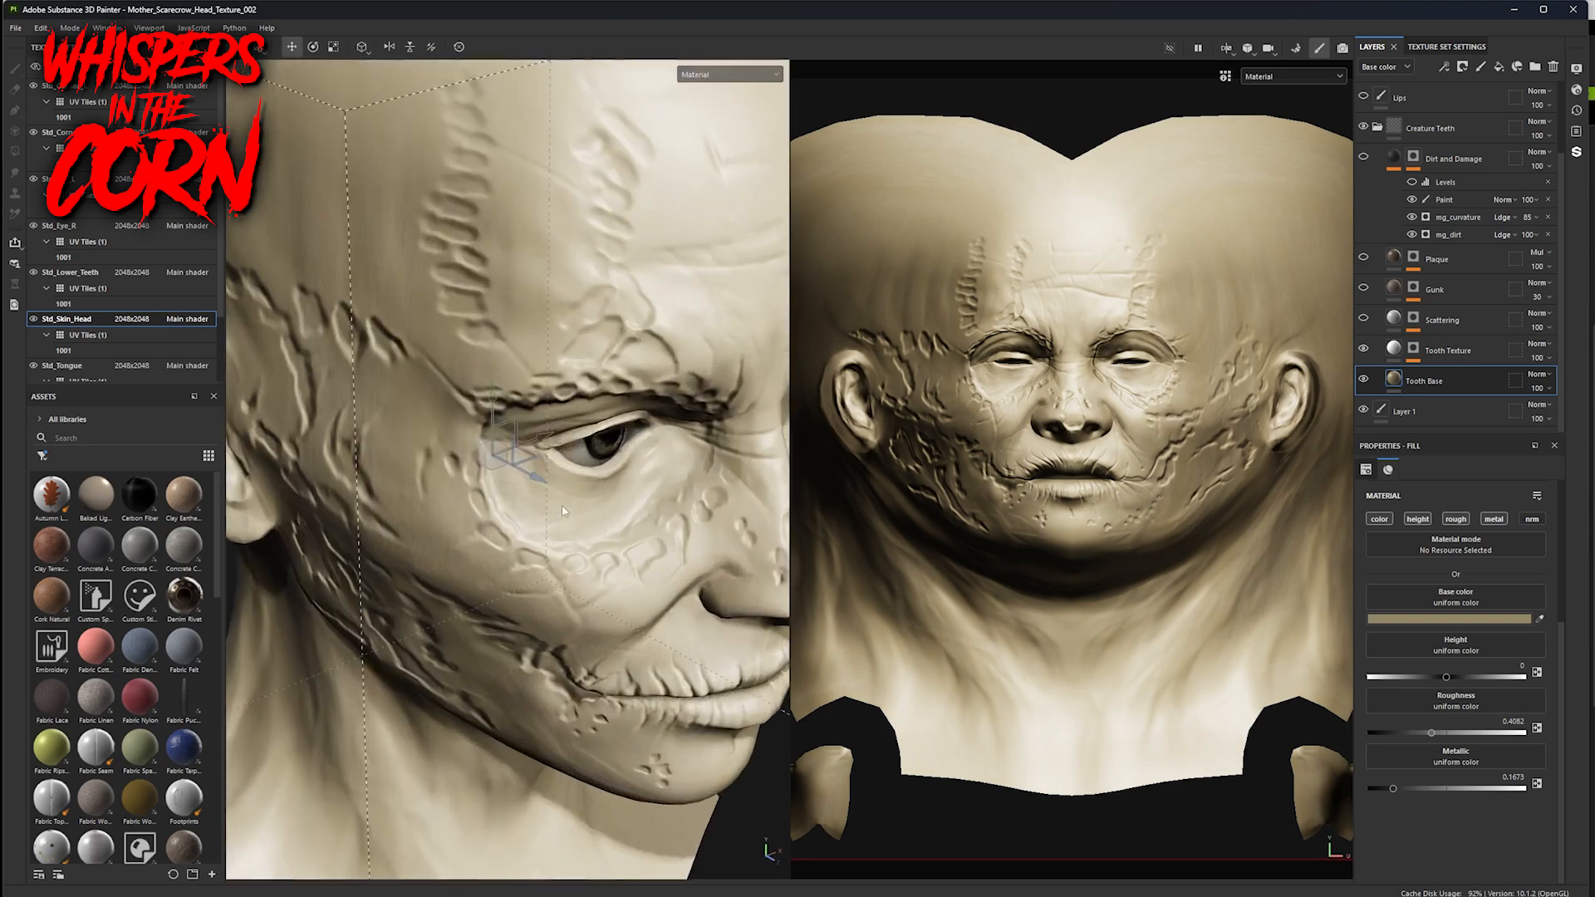
alt+drag(573, 507, 662, 524)
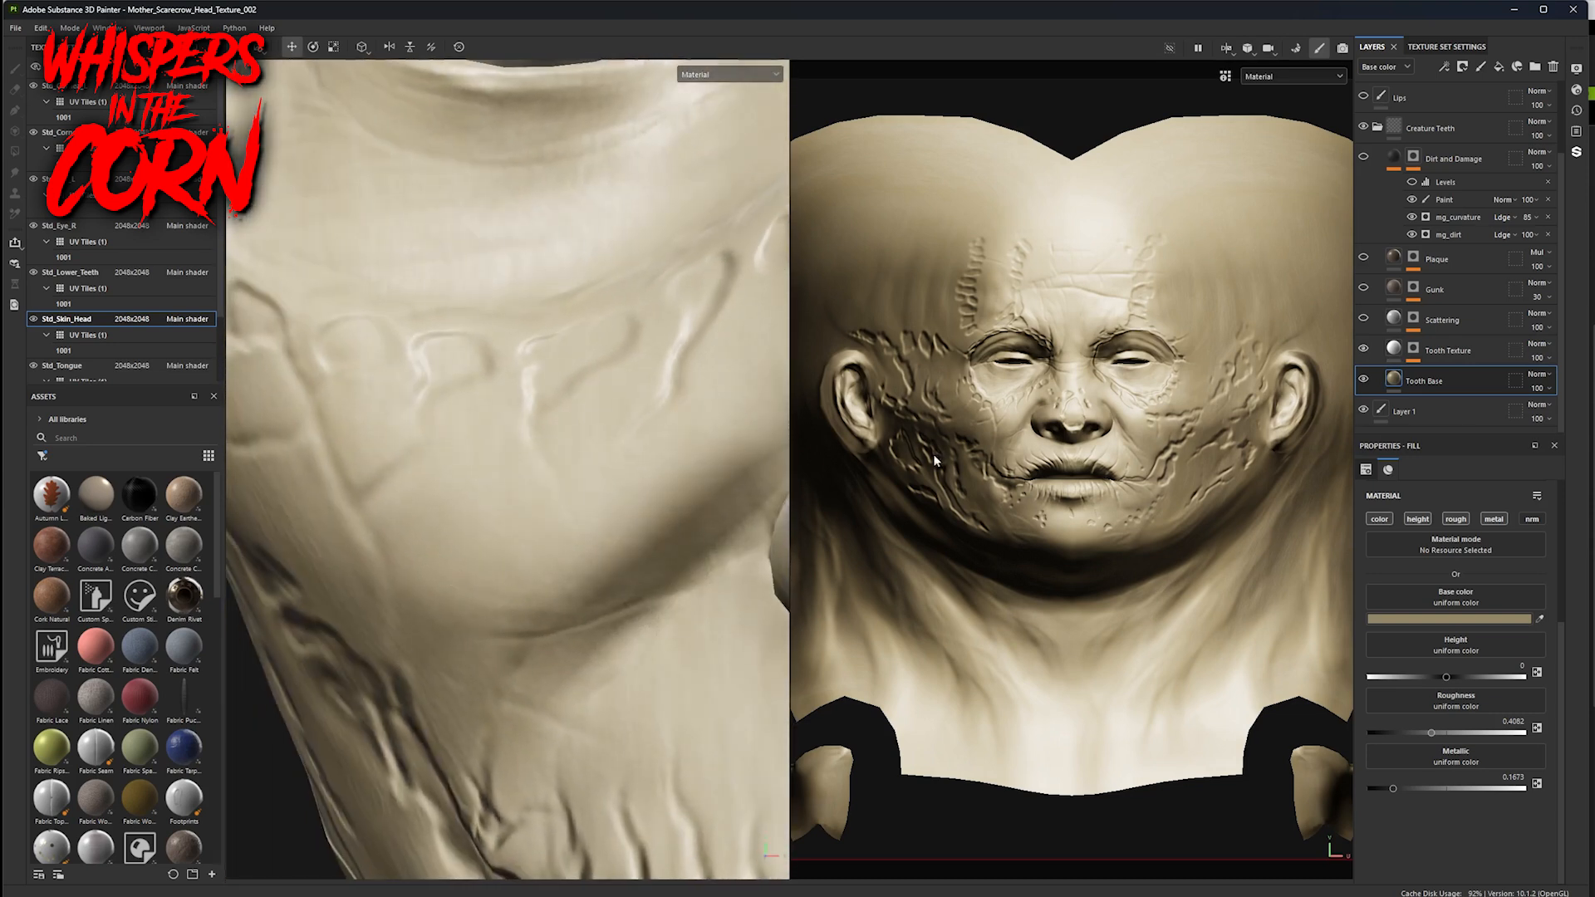
click(1363, 381)
click(1363, 381)
alt+right_drag(385, 625, 274, 615)
alt+drag(279, 690, 441, 694)
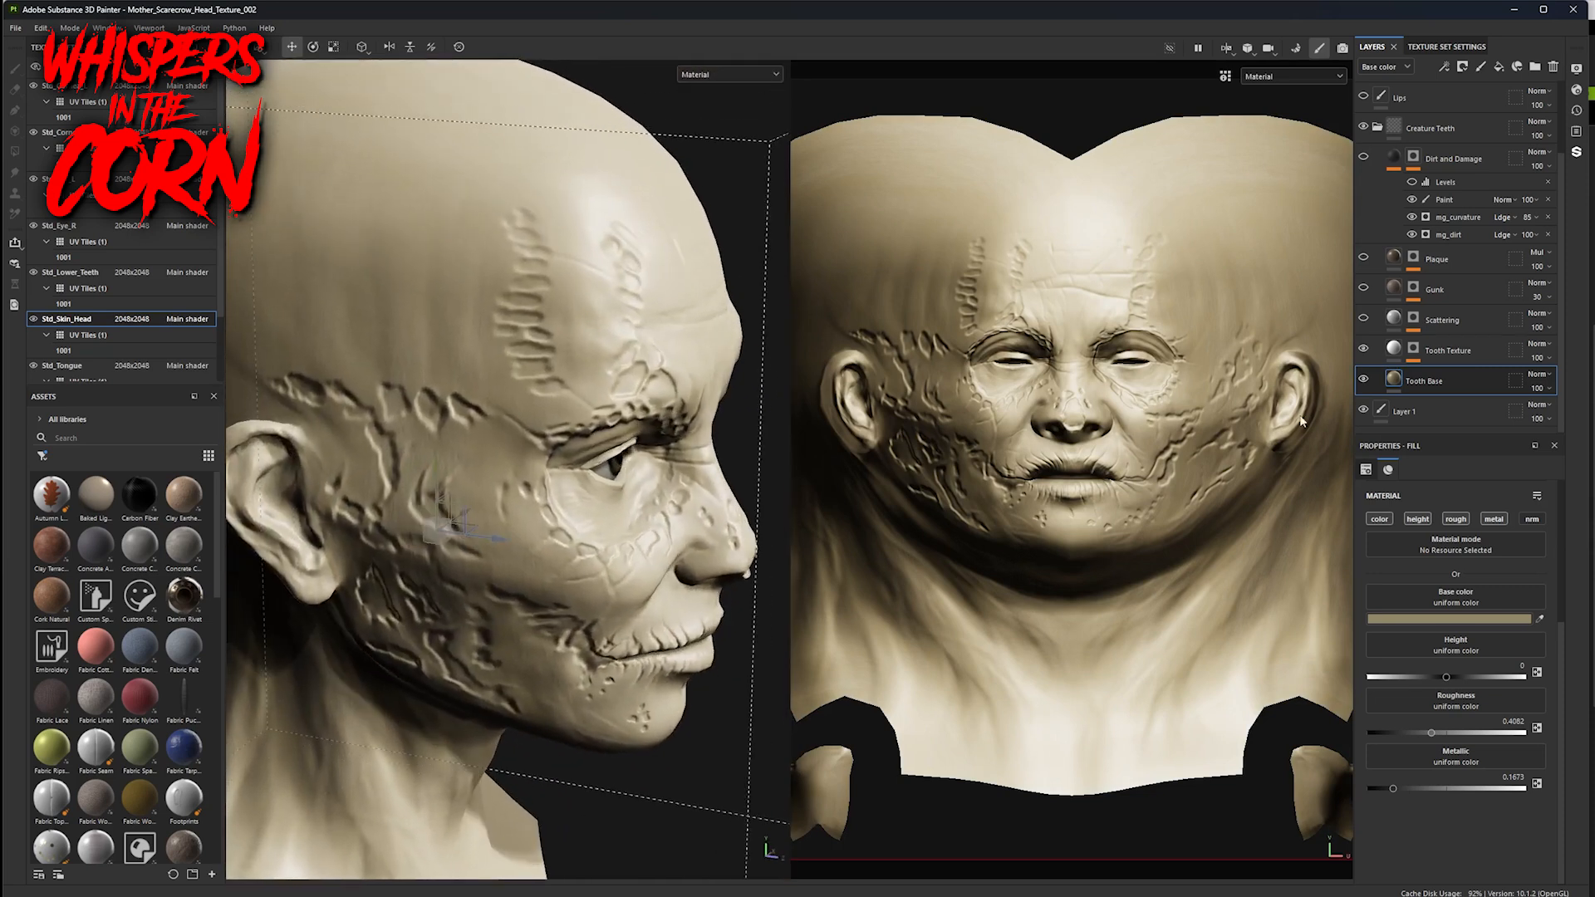
- Make the Gunk layer visible, keep Scattering hidden, and view the head from the front
click(1363, 320)
click(1364, 289)
alt+right_drag(697, 532, 615, 527)
alt+drag(615, 527, 484, 515)
scroll(484, 515, up, 3)
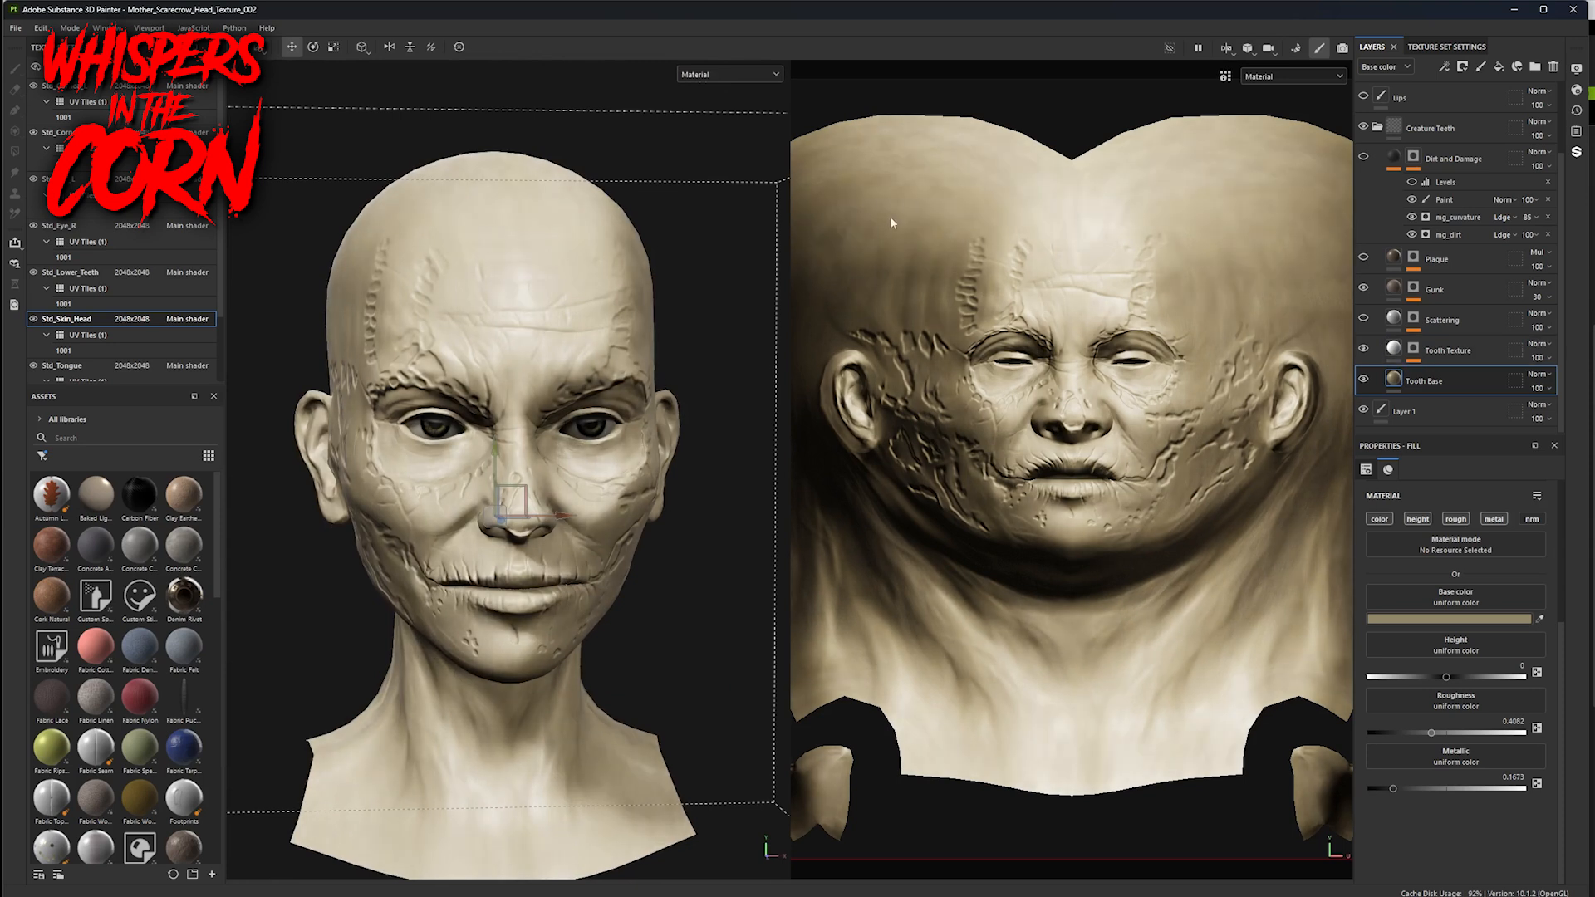
- Try a contrast of 0.72 on the moisture noise fill in the Gunk layer's mask
click(1452, 289)
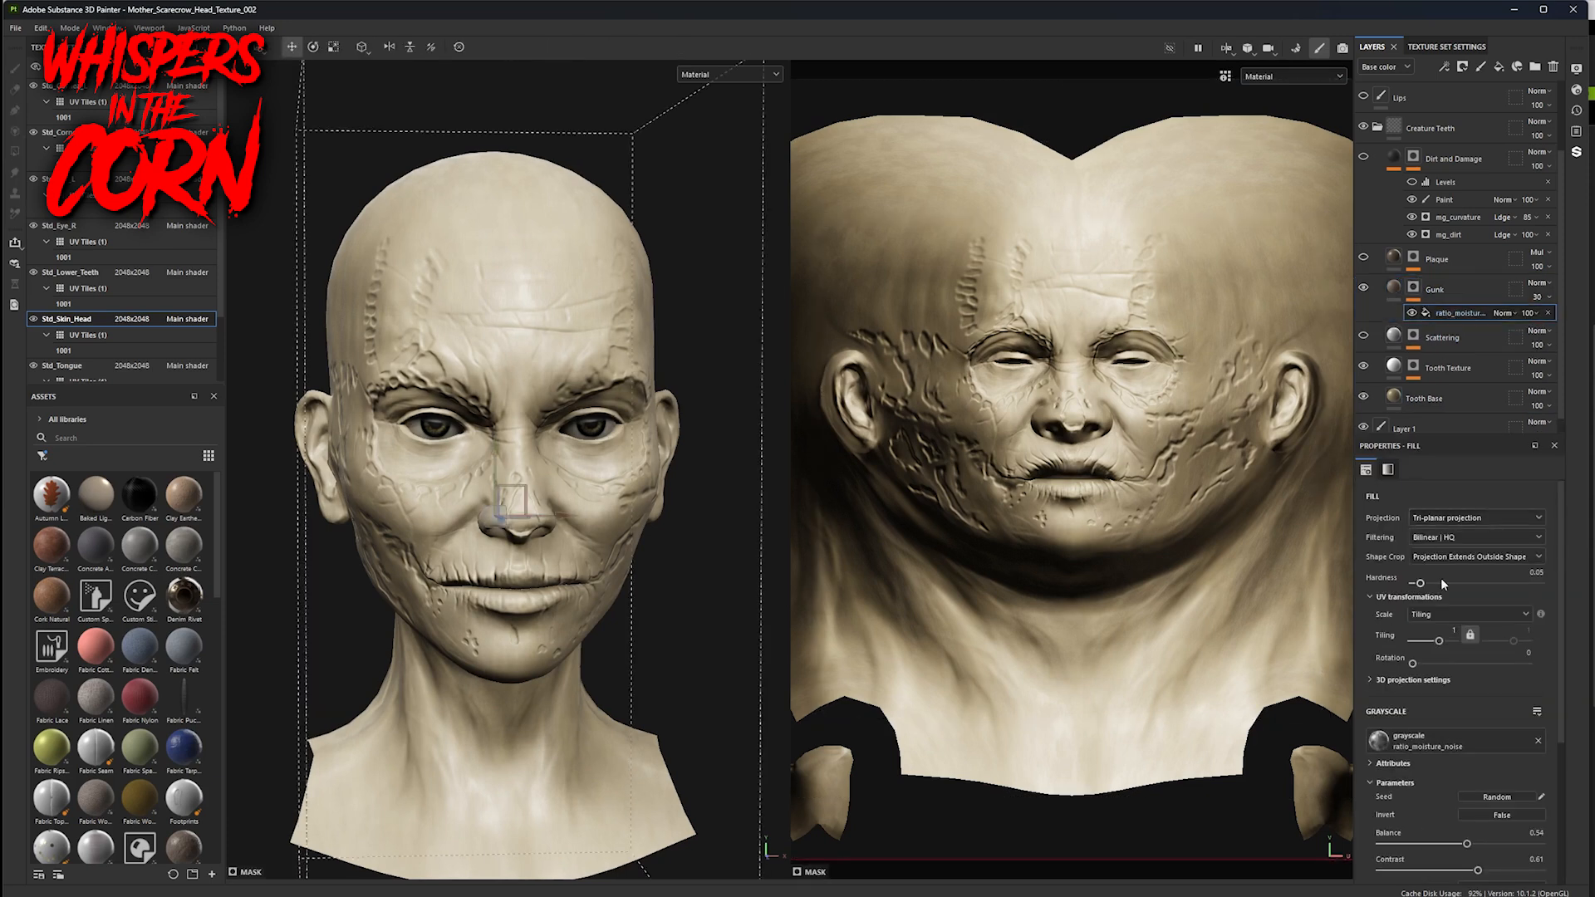
scroll(1459, 675, down, 2)
mouse_move(1465, 767)
mouse_down()
mouse_move(1436, 766)
mouse_move(1493, 770)
mouse_up()
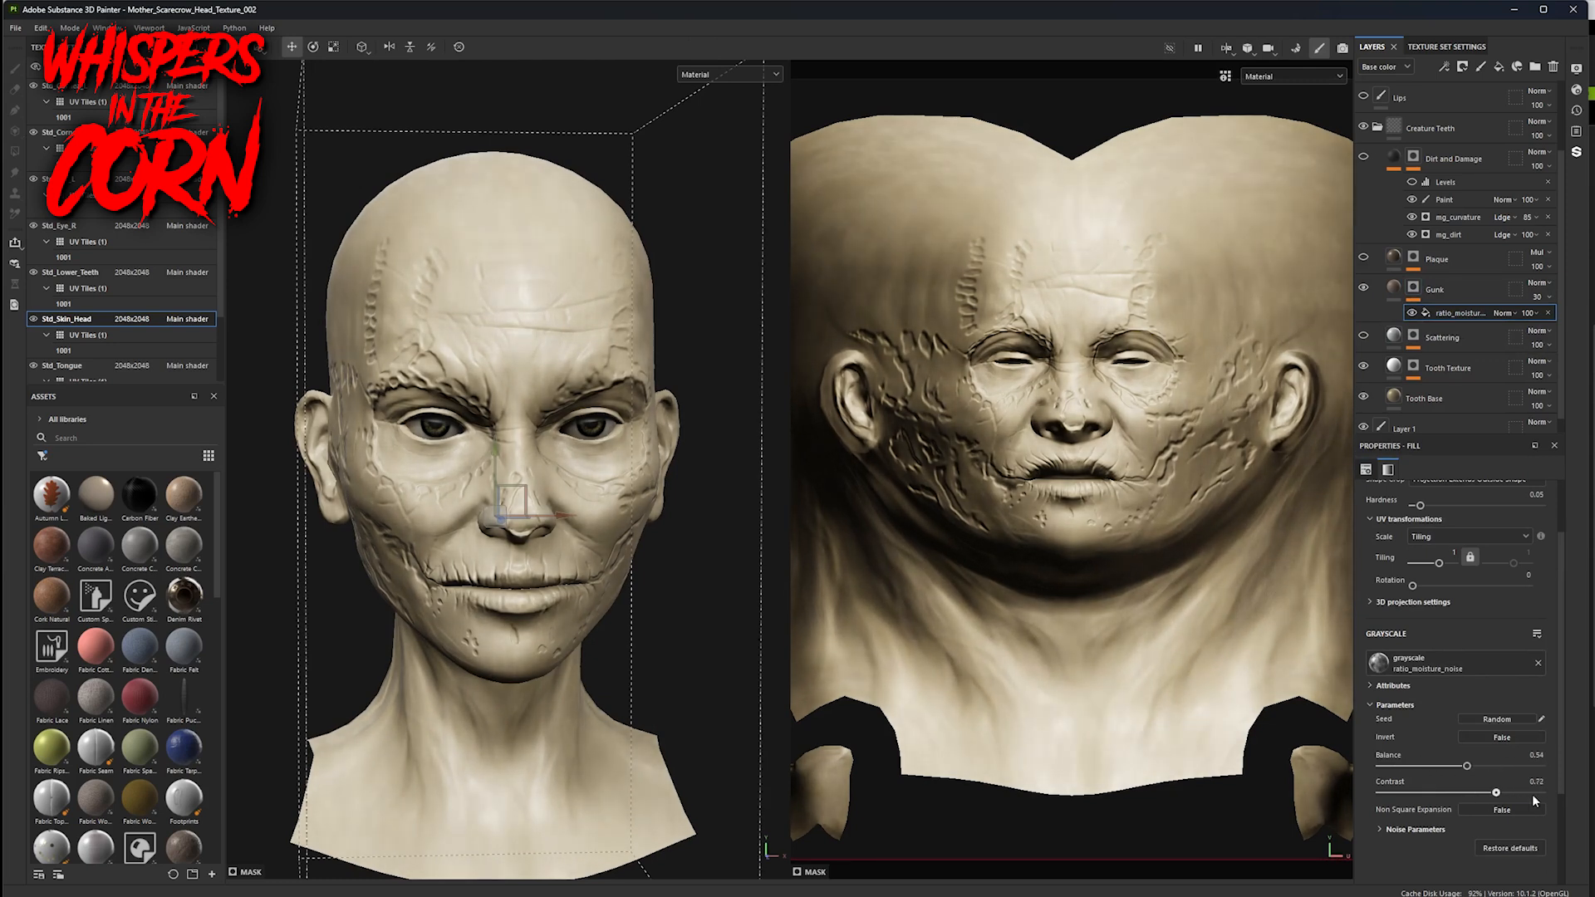
- Check the Gunk layer's opacity and display the material settings of its fill
click(1488, 282)
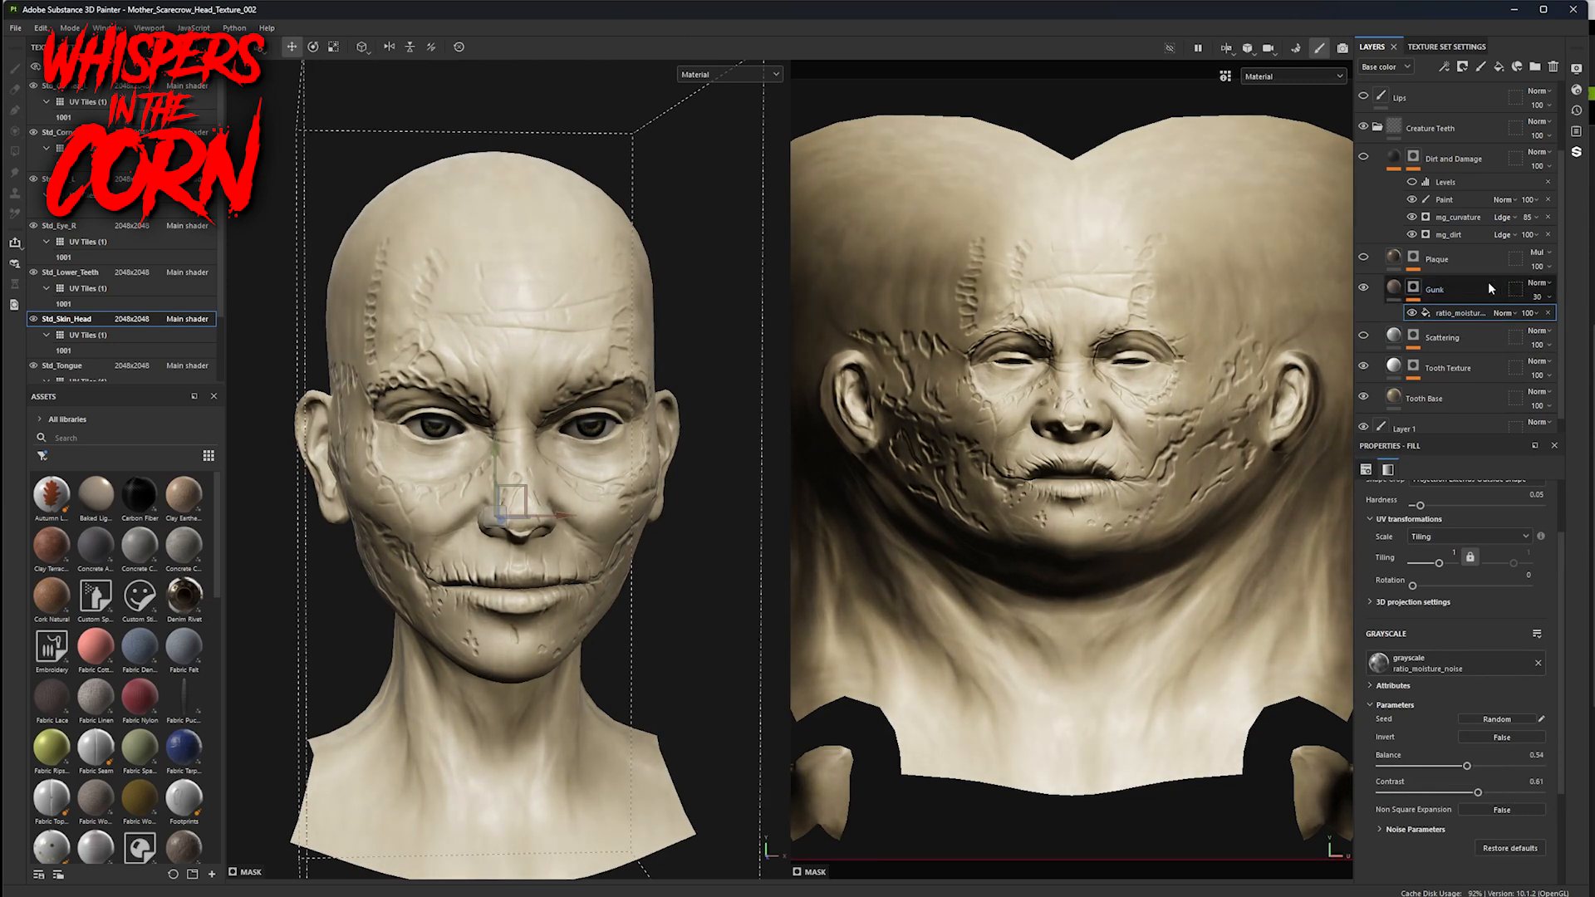
click(1550, 298)
mouse_move(1545, 321)
mouse_down()
mouse_move(1587, 320)
mouse_move(1543, 321)
mouse_up()
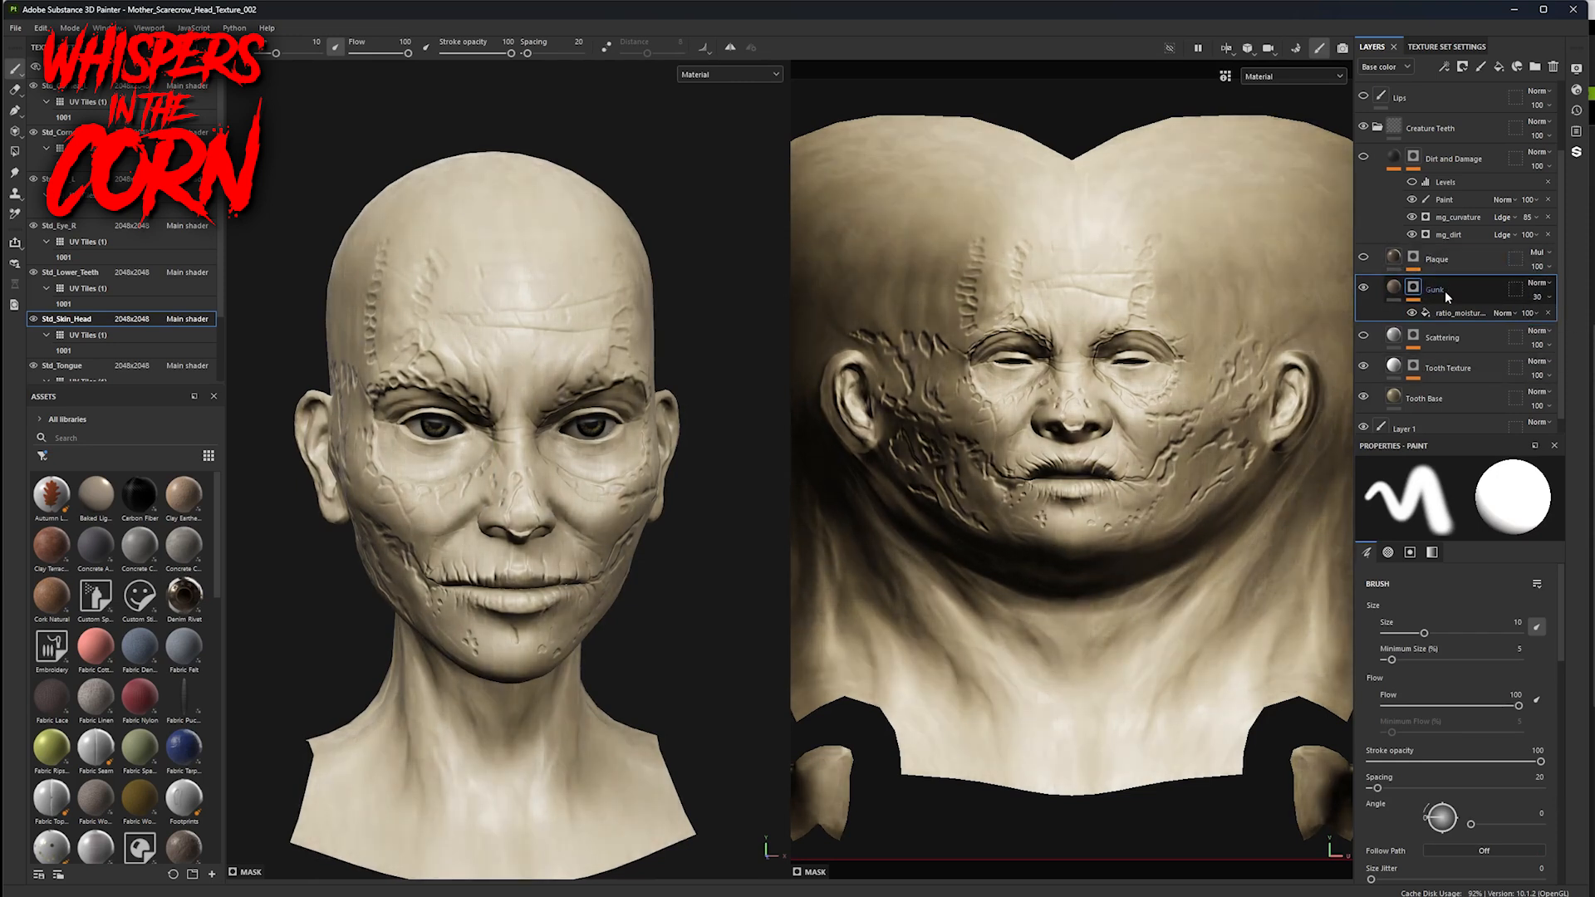
click(1399, 289)
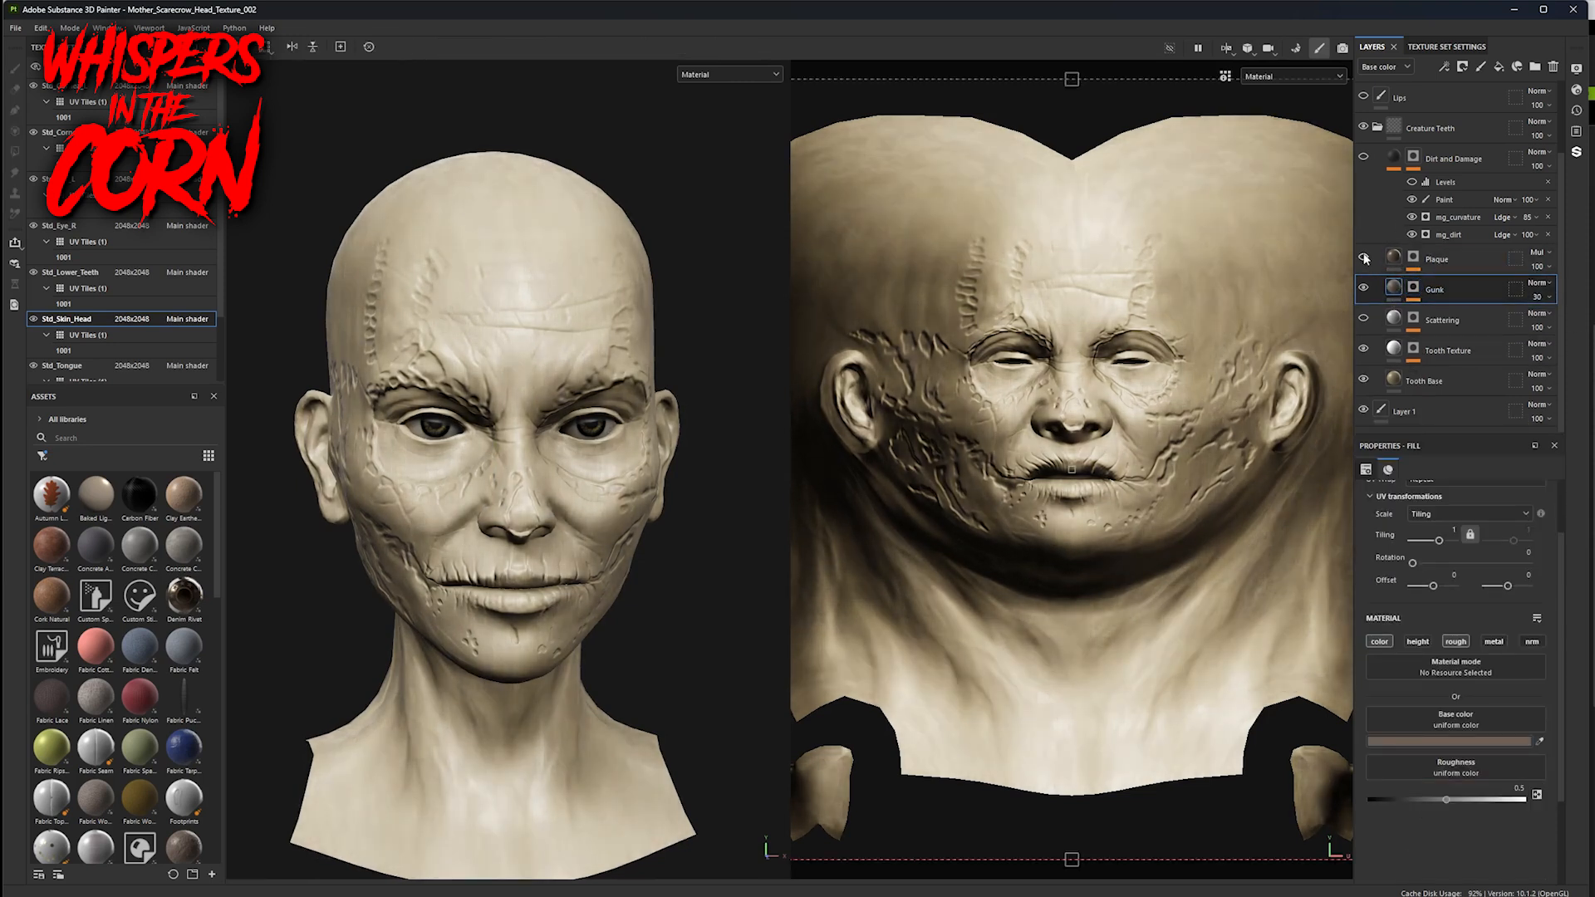
- Make the Plaque layer visible and select it, toggling it off and on to compare its effect on the head
click(1363, 258)
click(1450, 264)
alt+drag(712, 507, 720, 588)
click(1363, 258)
click(1363, 258)
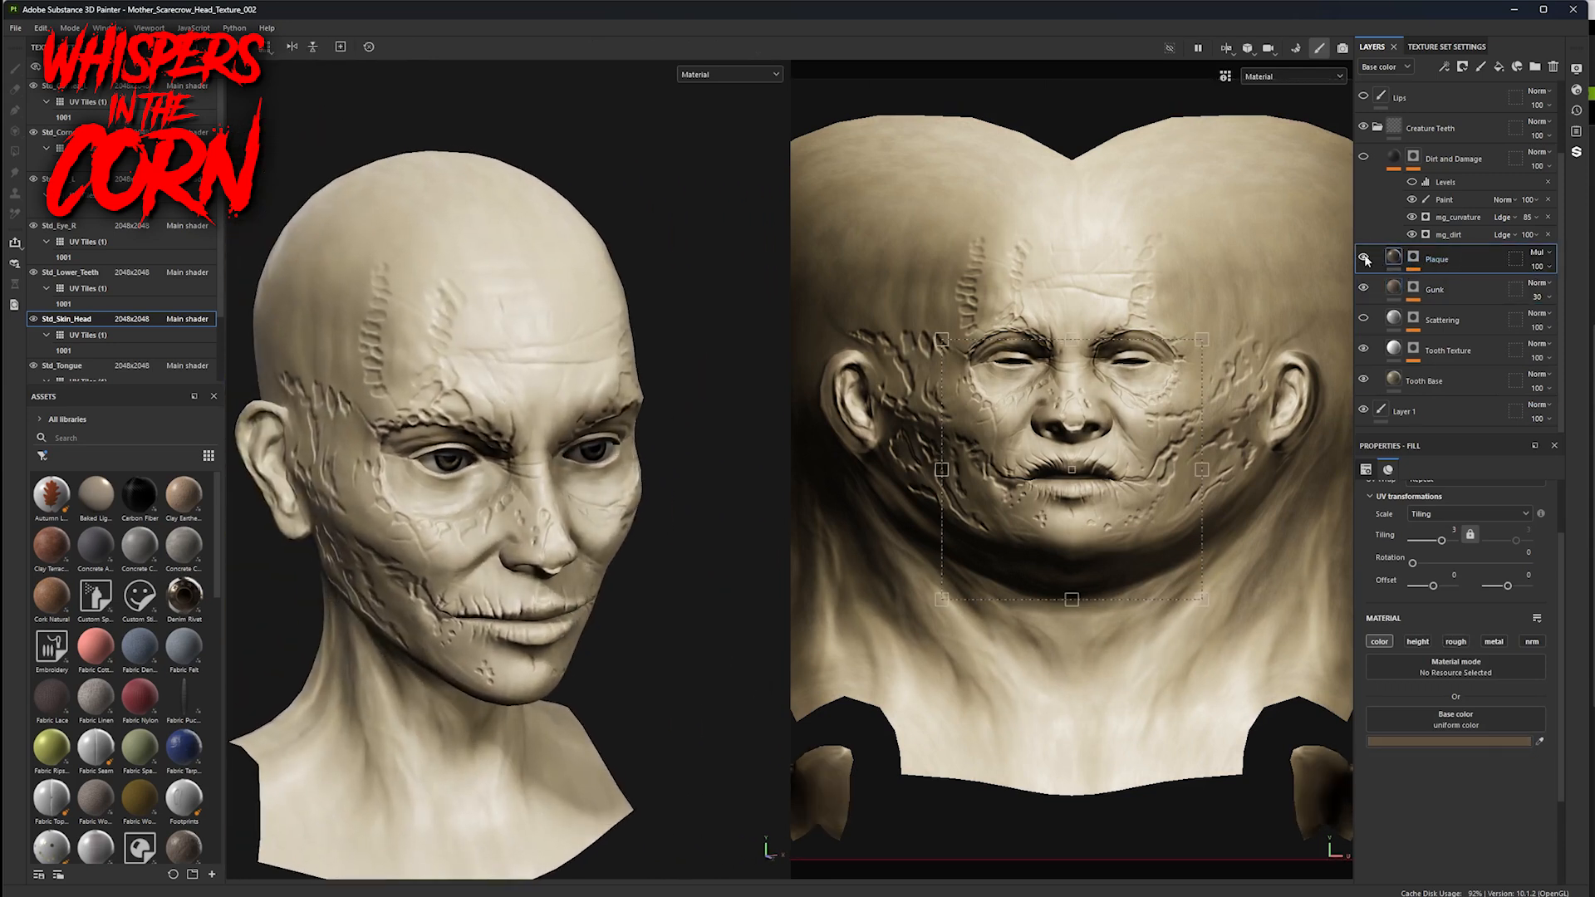
alt+drag(701, 580, 755, 612)
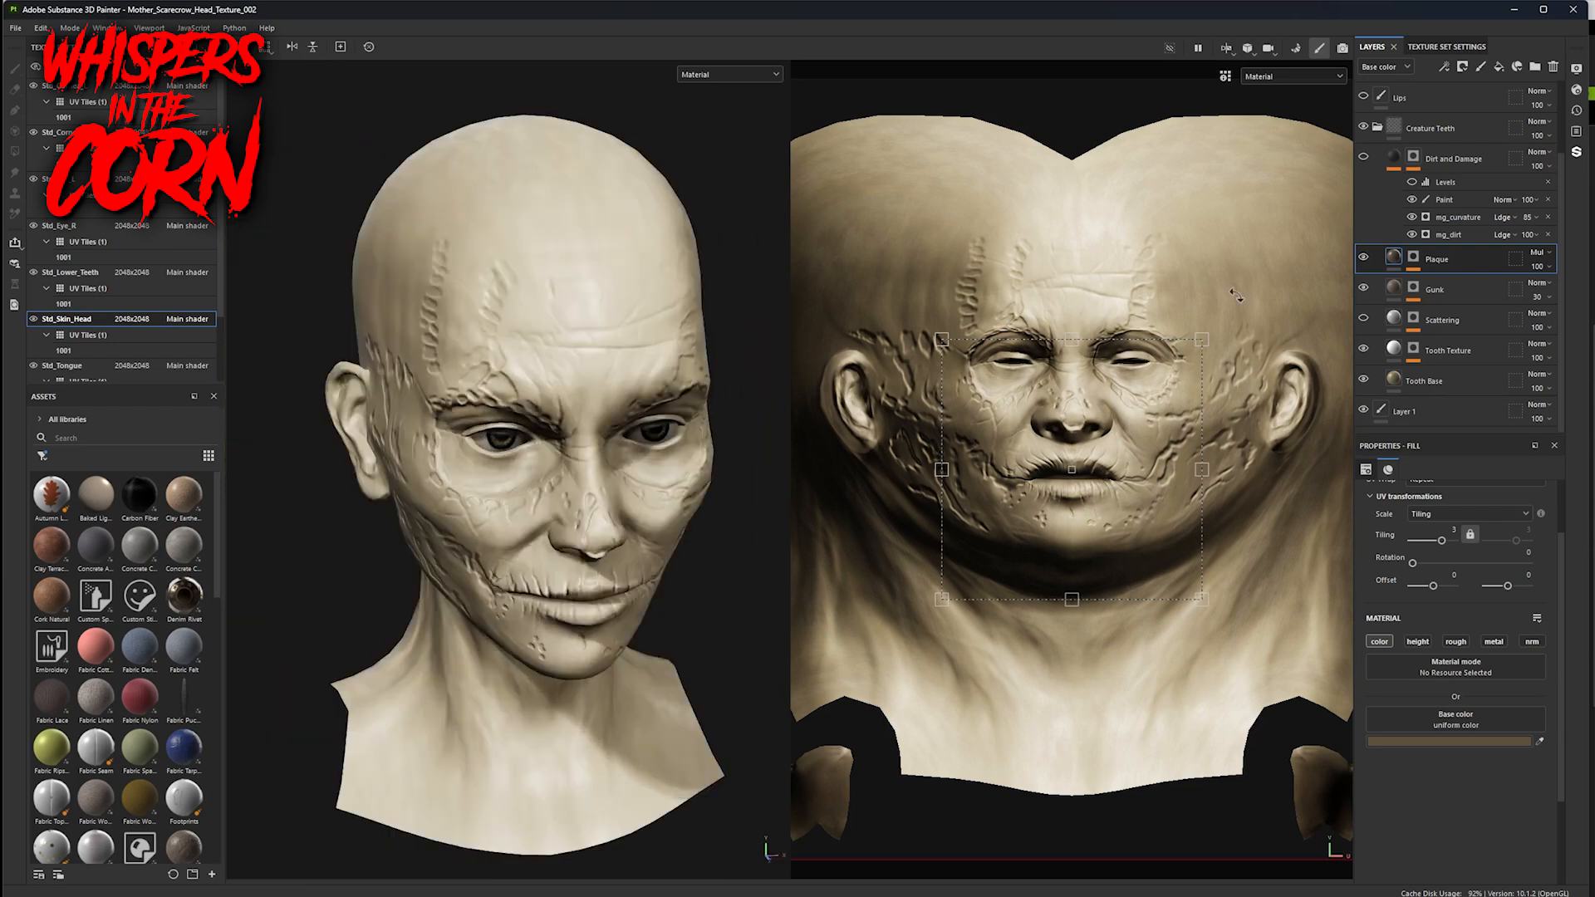
click(1363, 259)
click(1363, 259)
click(1364, 259)
click(1363, 259)
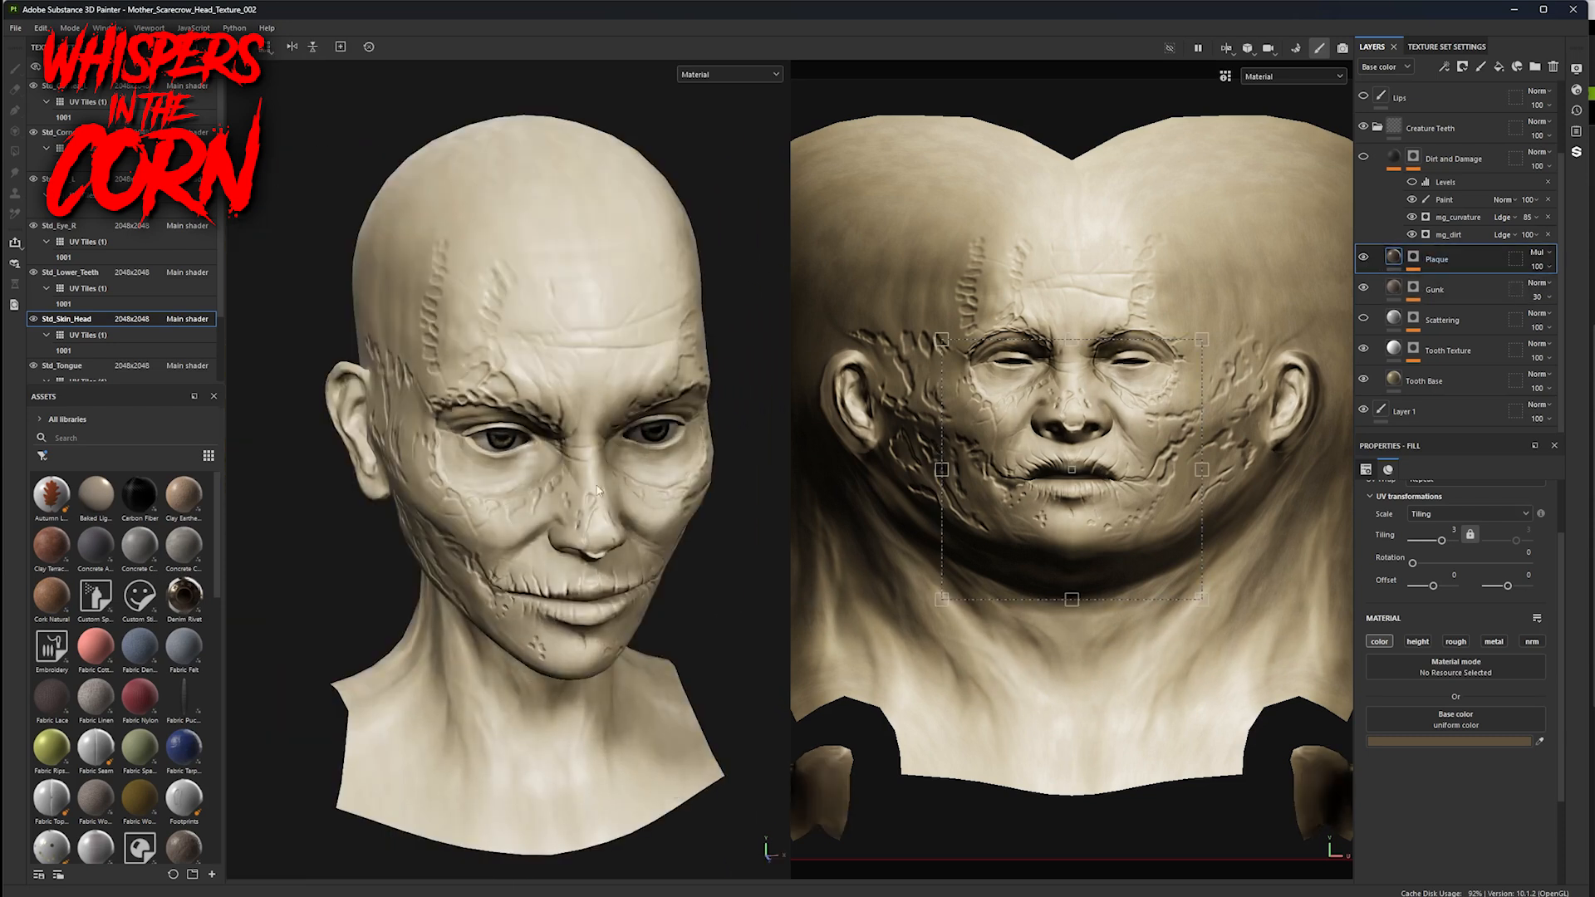
- Select the Dirt and Damage layer's mask, make the layer visible, and view its effect on the face
click(1413, 157)
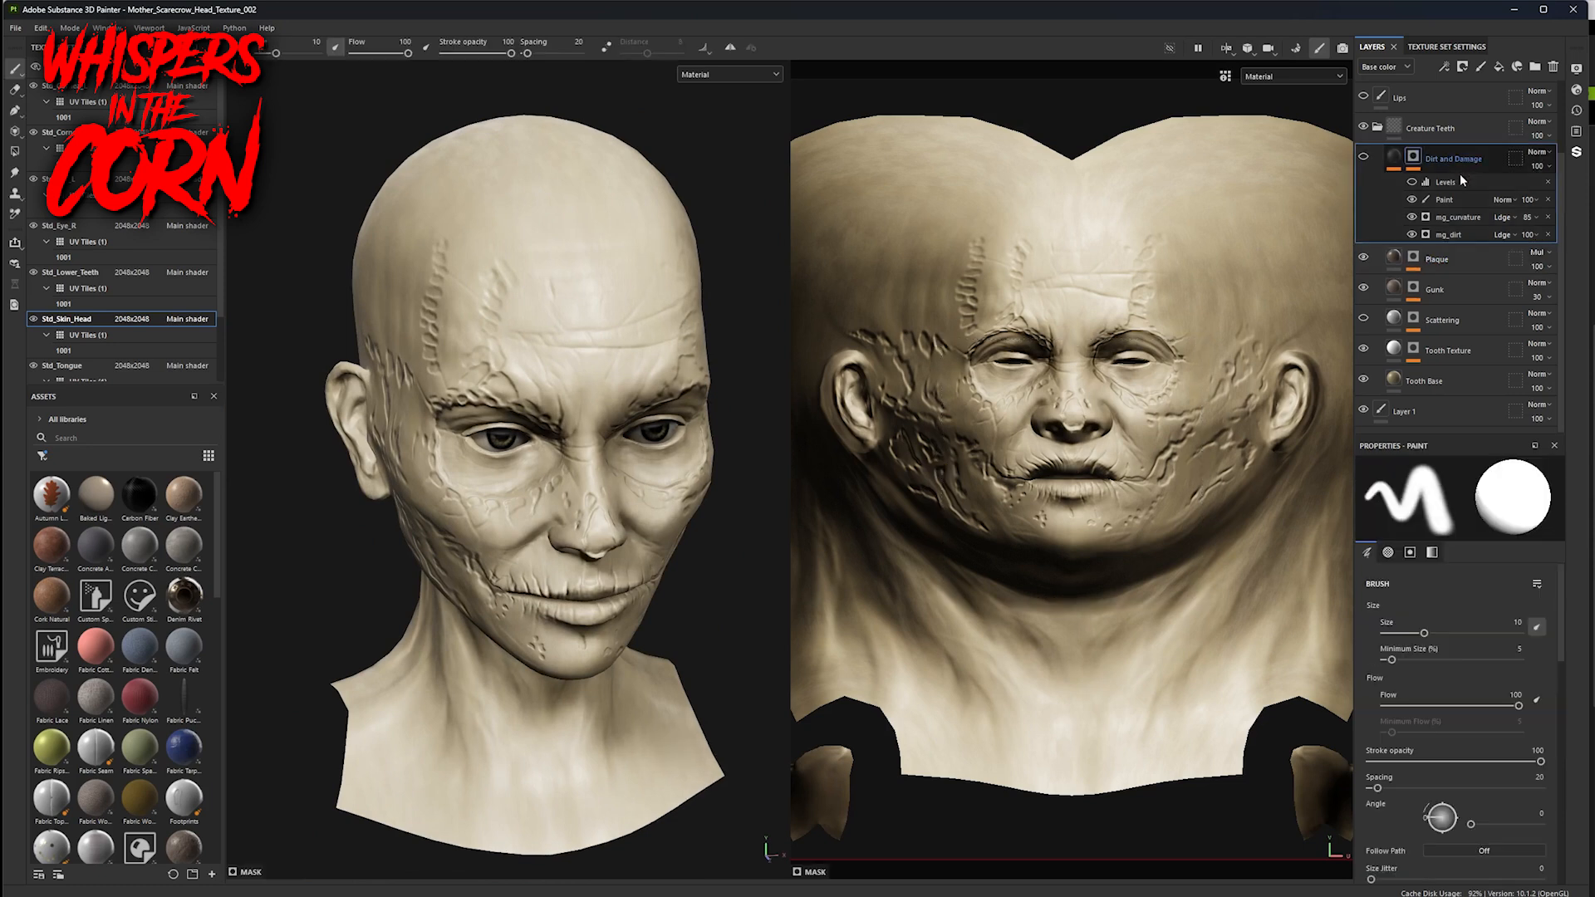
click(1363, 158)
alt+drag(619, 573, 557, 547)
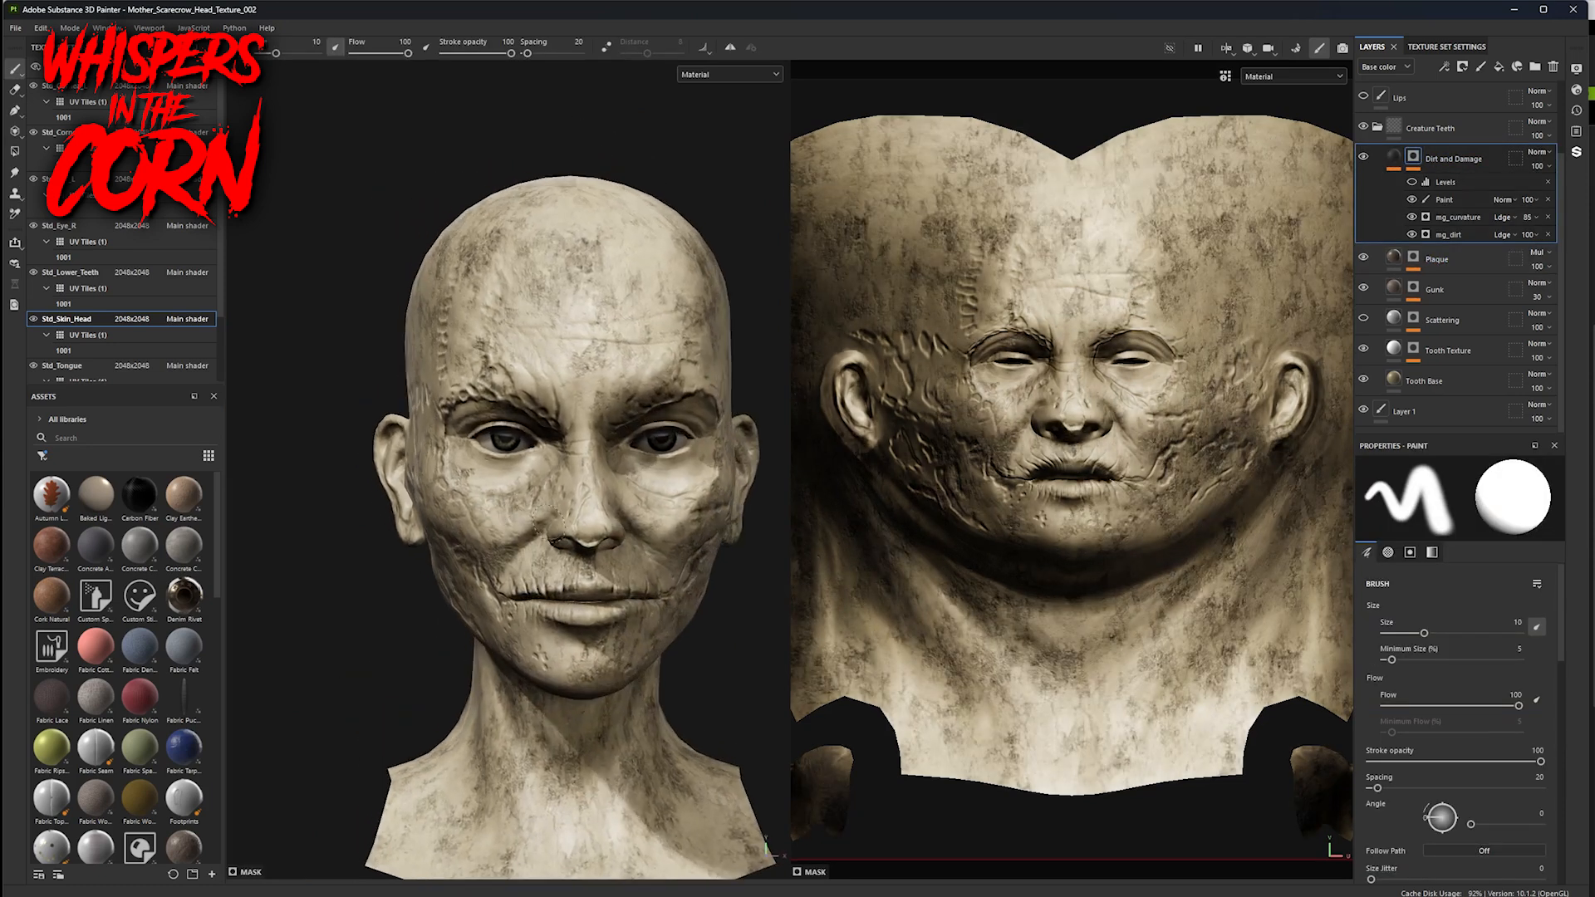
alt+middle_drag(557, 546, 511, 488)
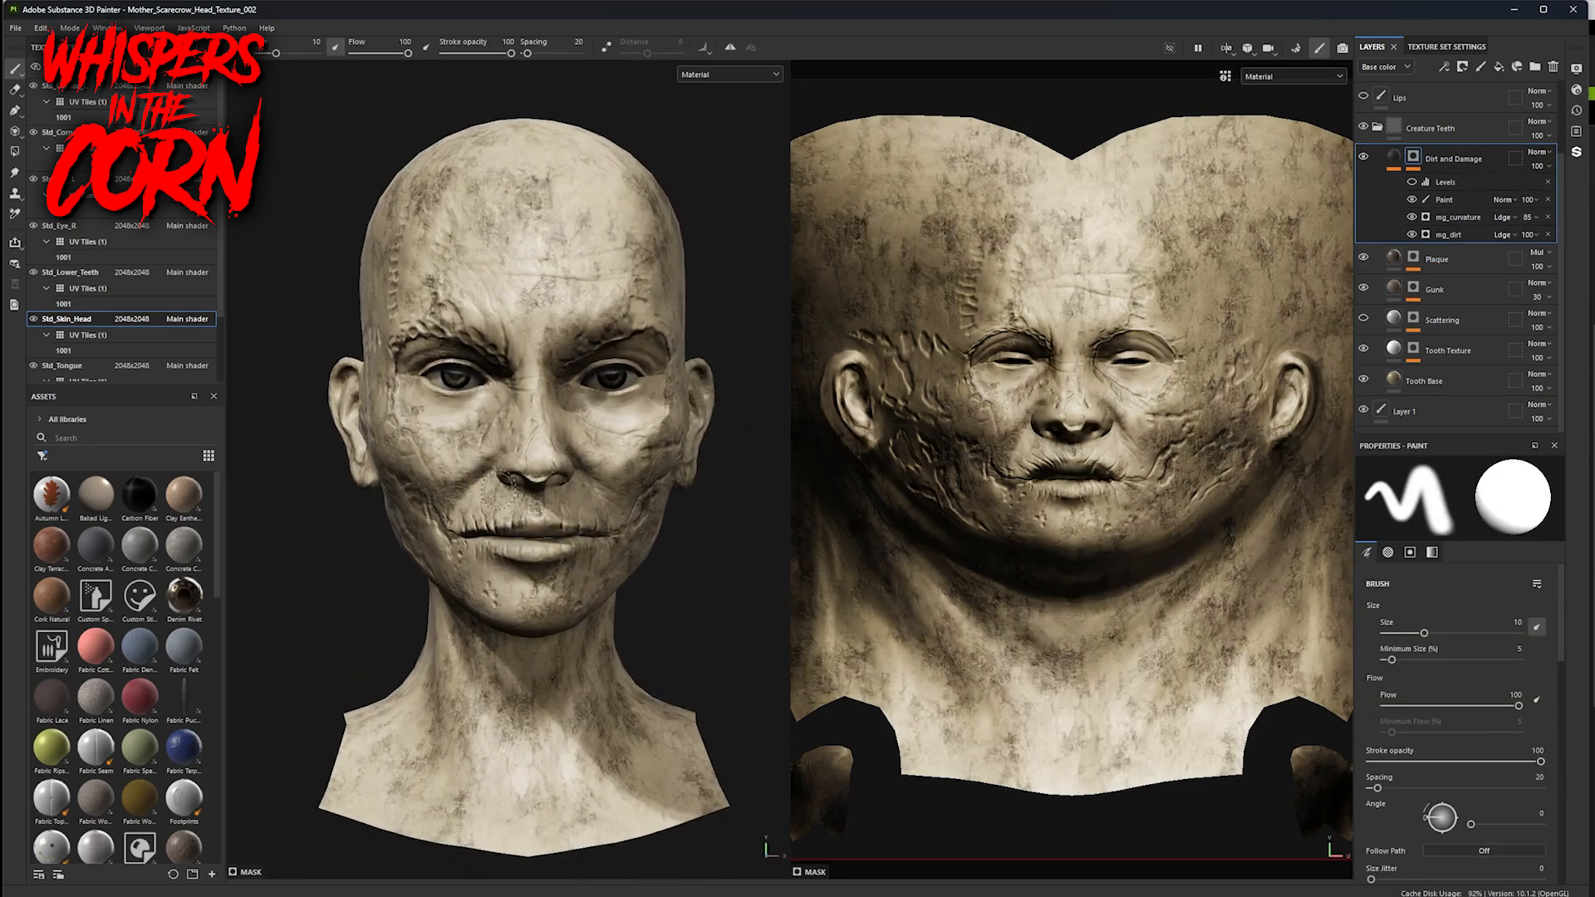
alt+drag(544, 491, 660, 491)
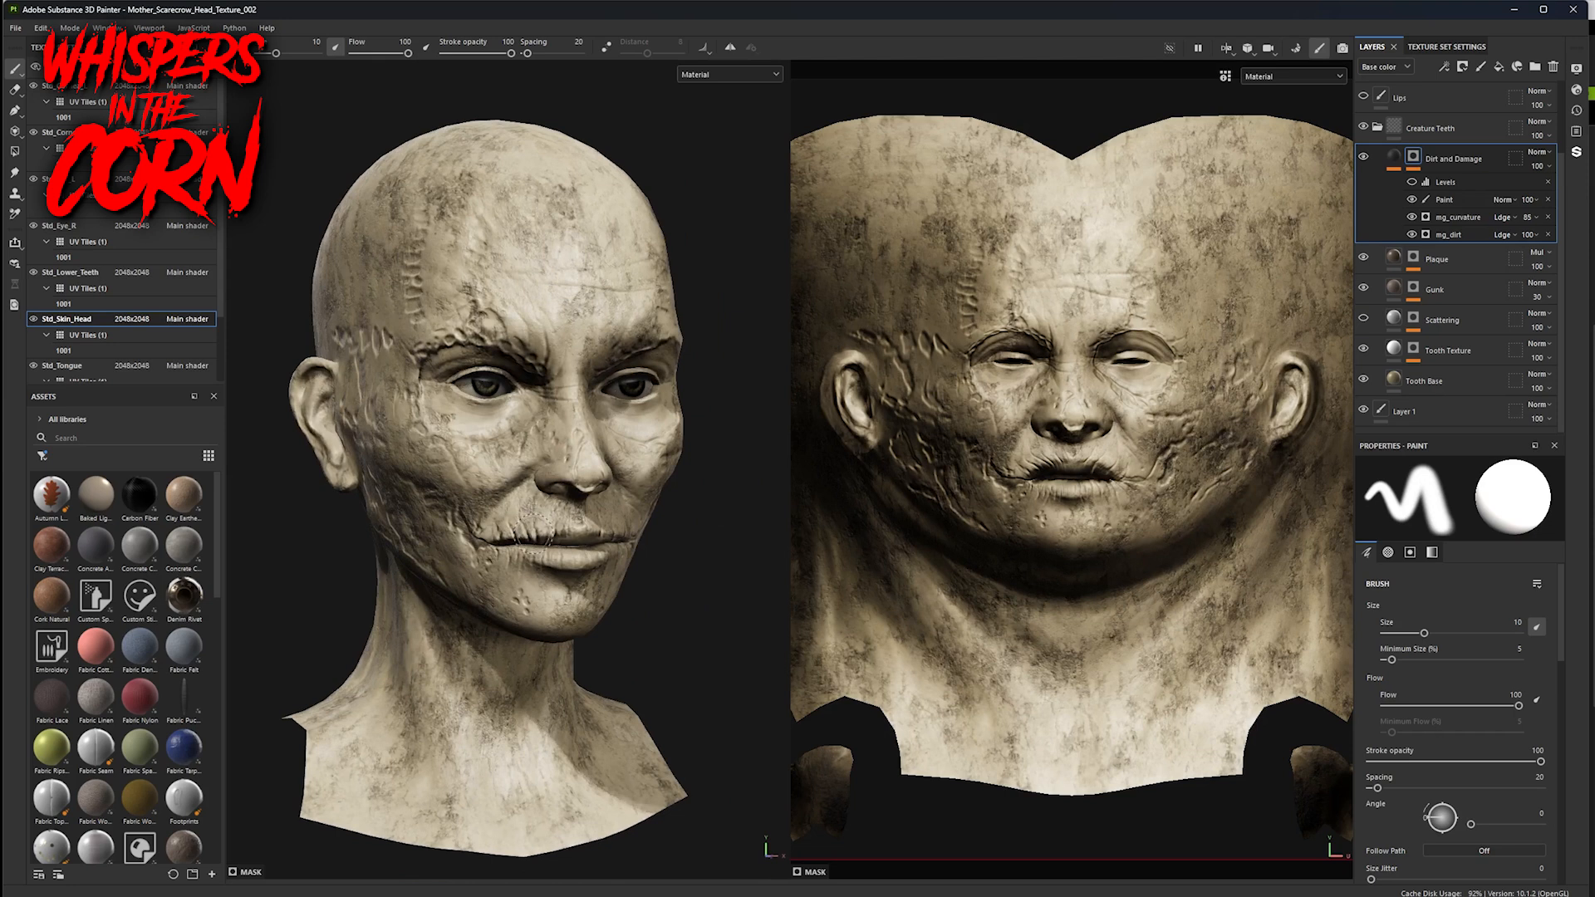
alt+right_drag(660, 492, 773, 465)
- Hide the Paint and mg_curvature effects in the Dirt and Damage mask and inspect the mg_dirt generator's settings
click(1412, 201)
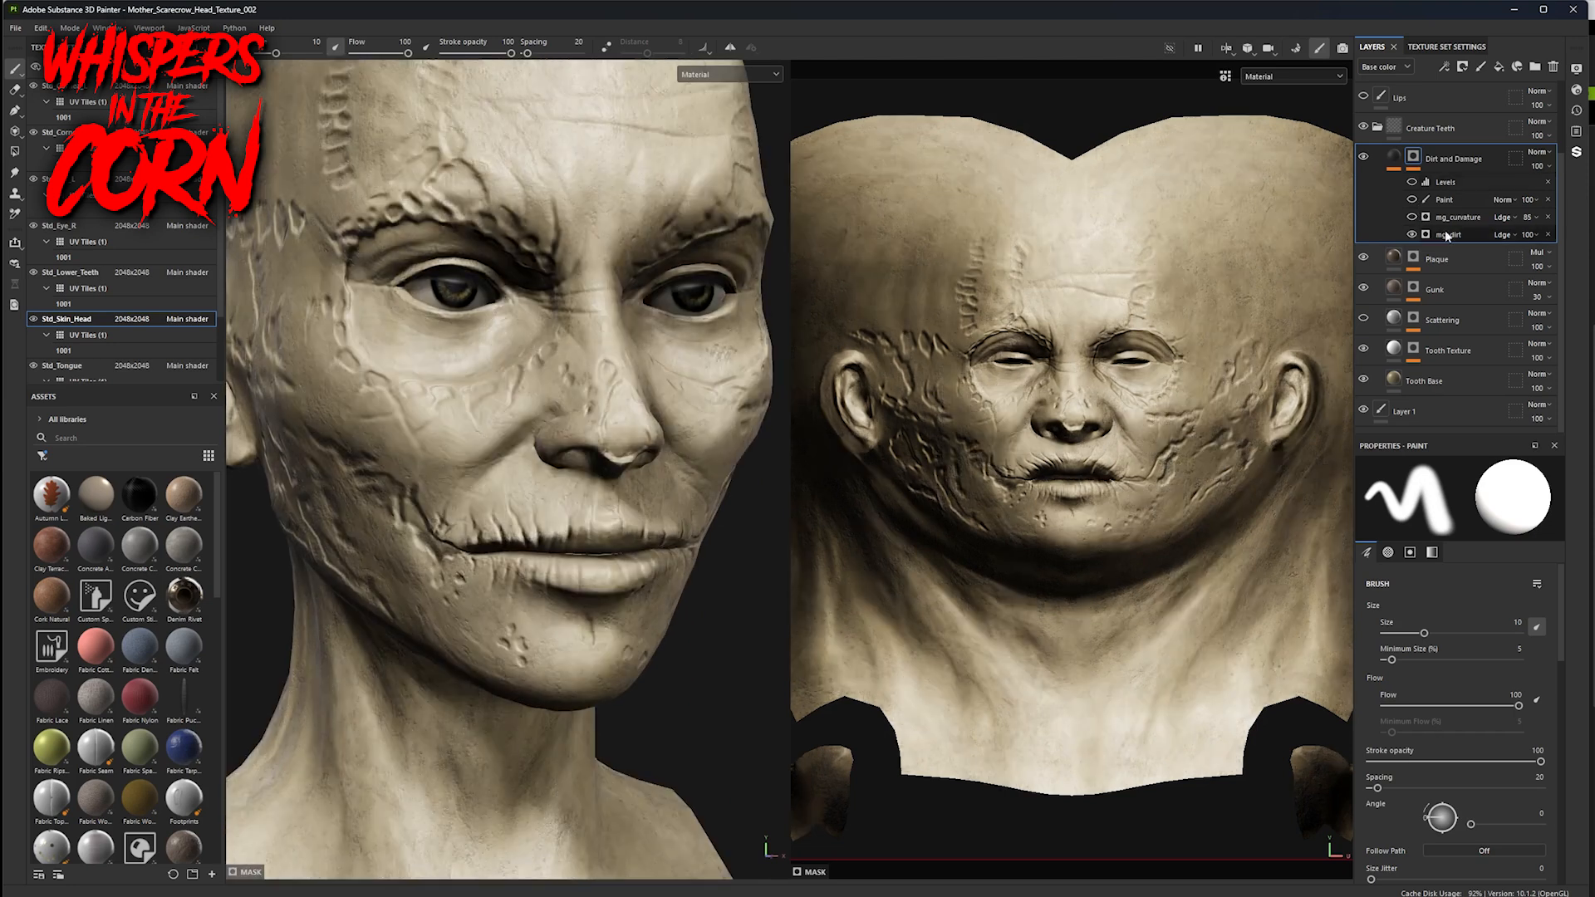
click(1452, 236)
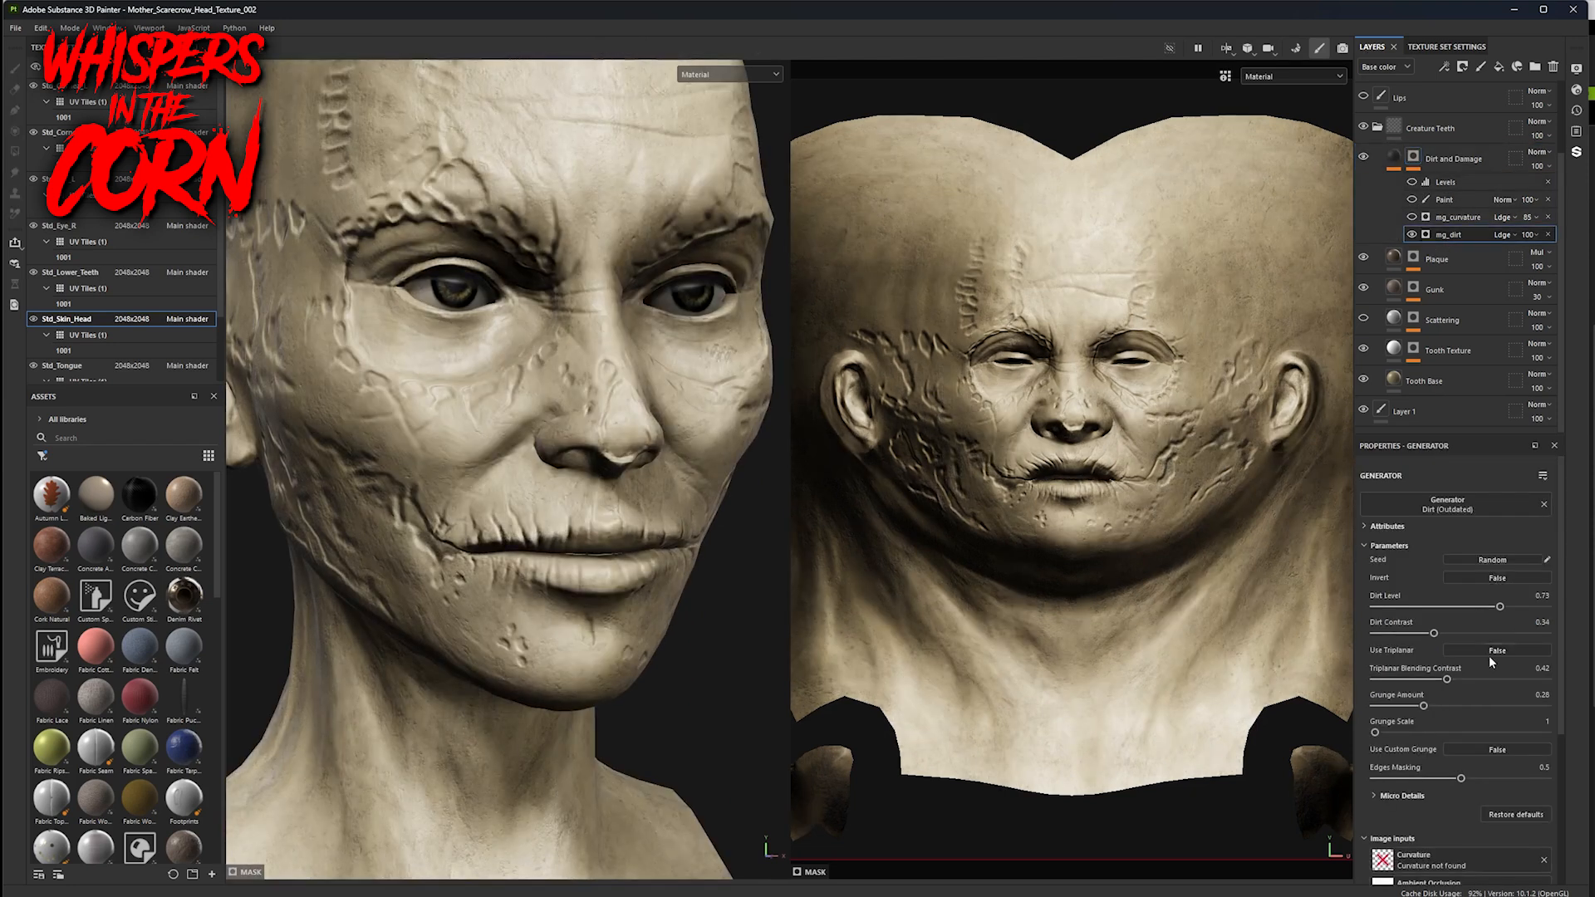
mouse_move(1500, 607)
mouse_down()
mouse_move(1542, 609)
mouse_move(1419, 609)
mouse_move(1523, 608)
mouse_move(1501, 608)
mouse_up()
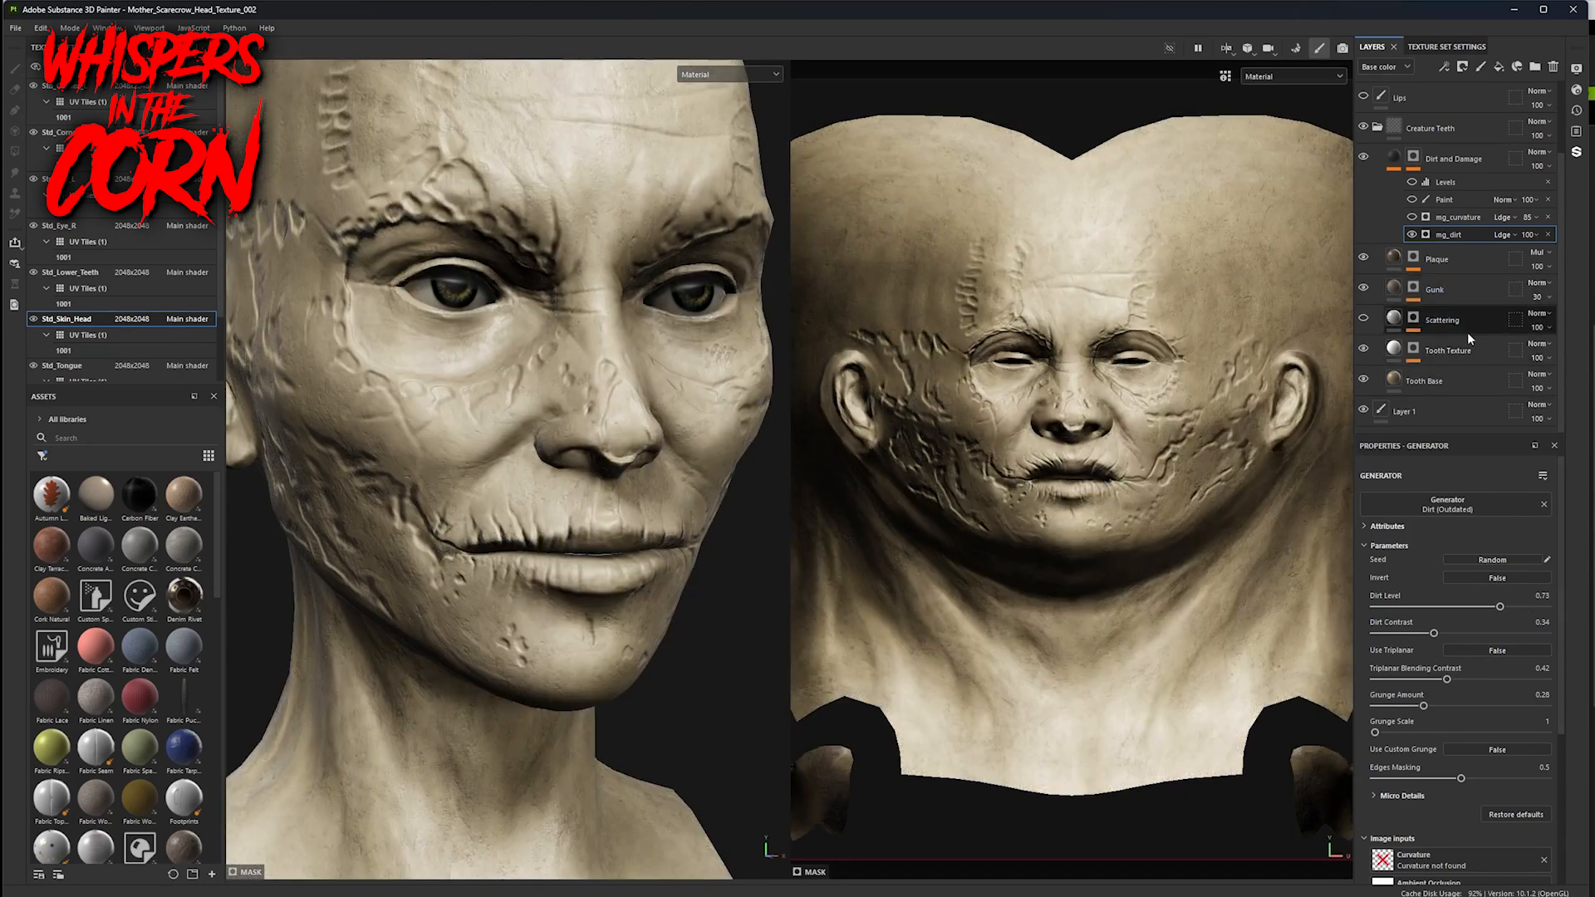
- Show the Paint and mg_curvature effects again, select mg_curvature, and review the complete Dirt and Damage layer on the head
click(1413, 217)
click(1429, 221)
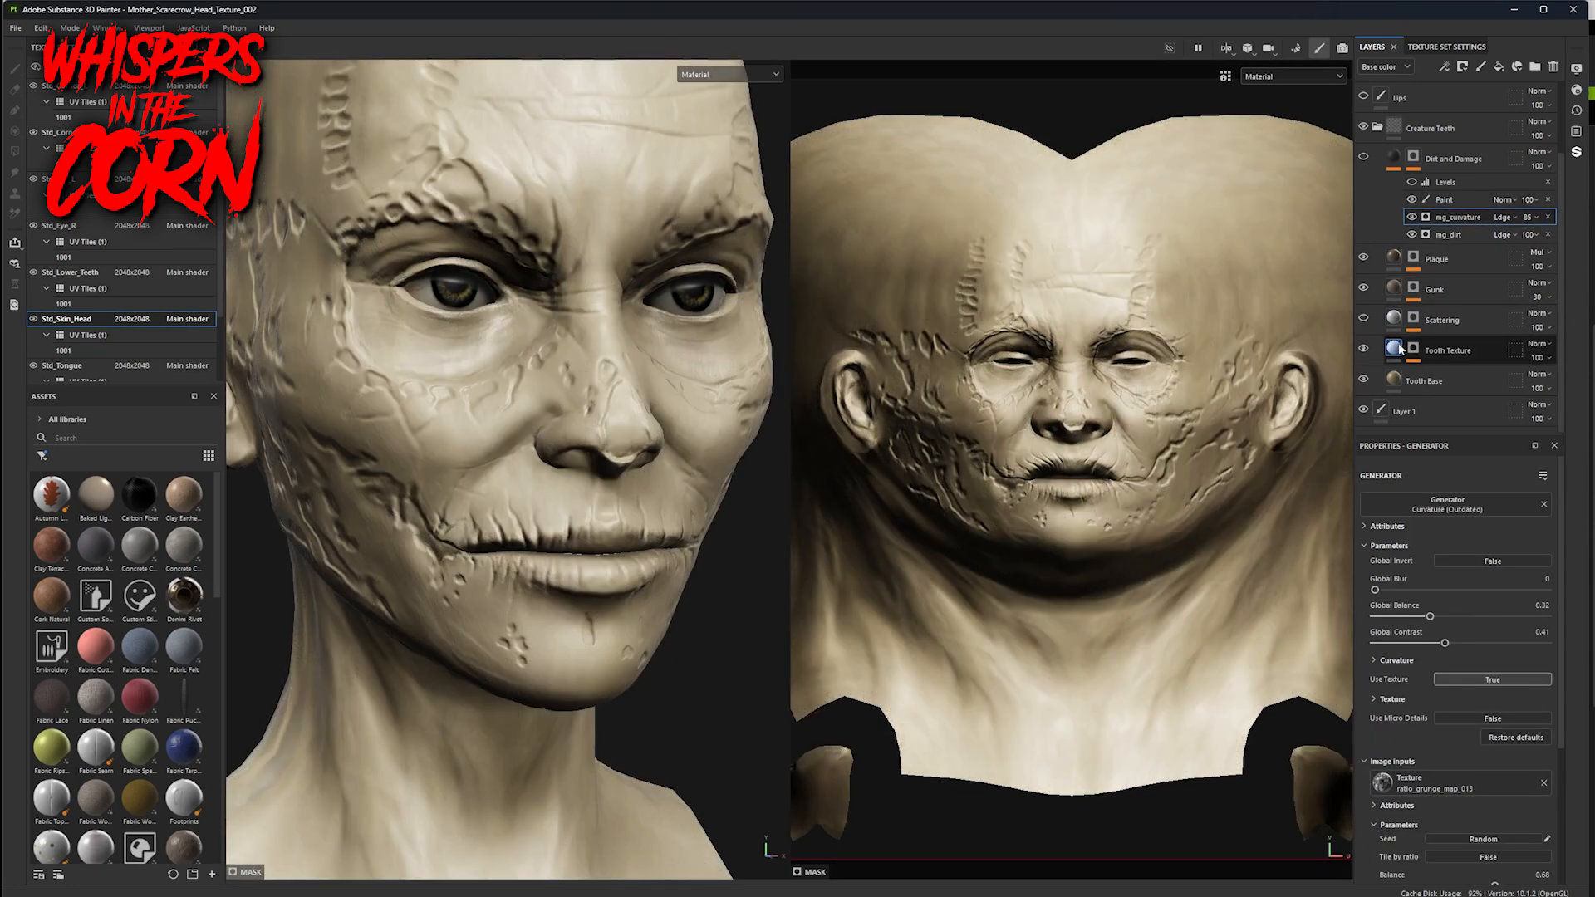
alt+drag(602, 636, 693, 611)
scroll(656, 648, down, 5)
scroll(693, 611, up, 4)
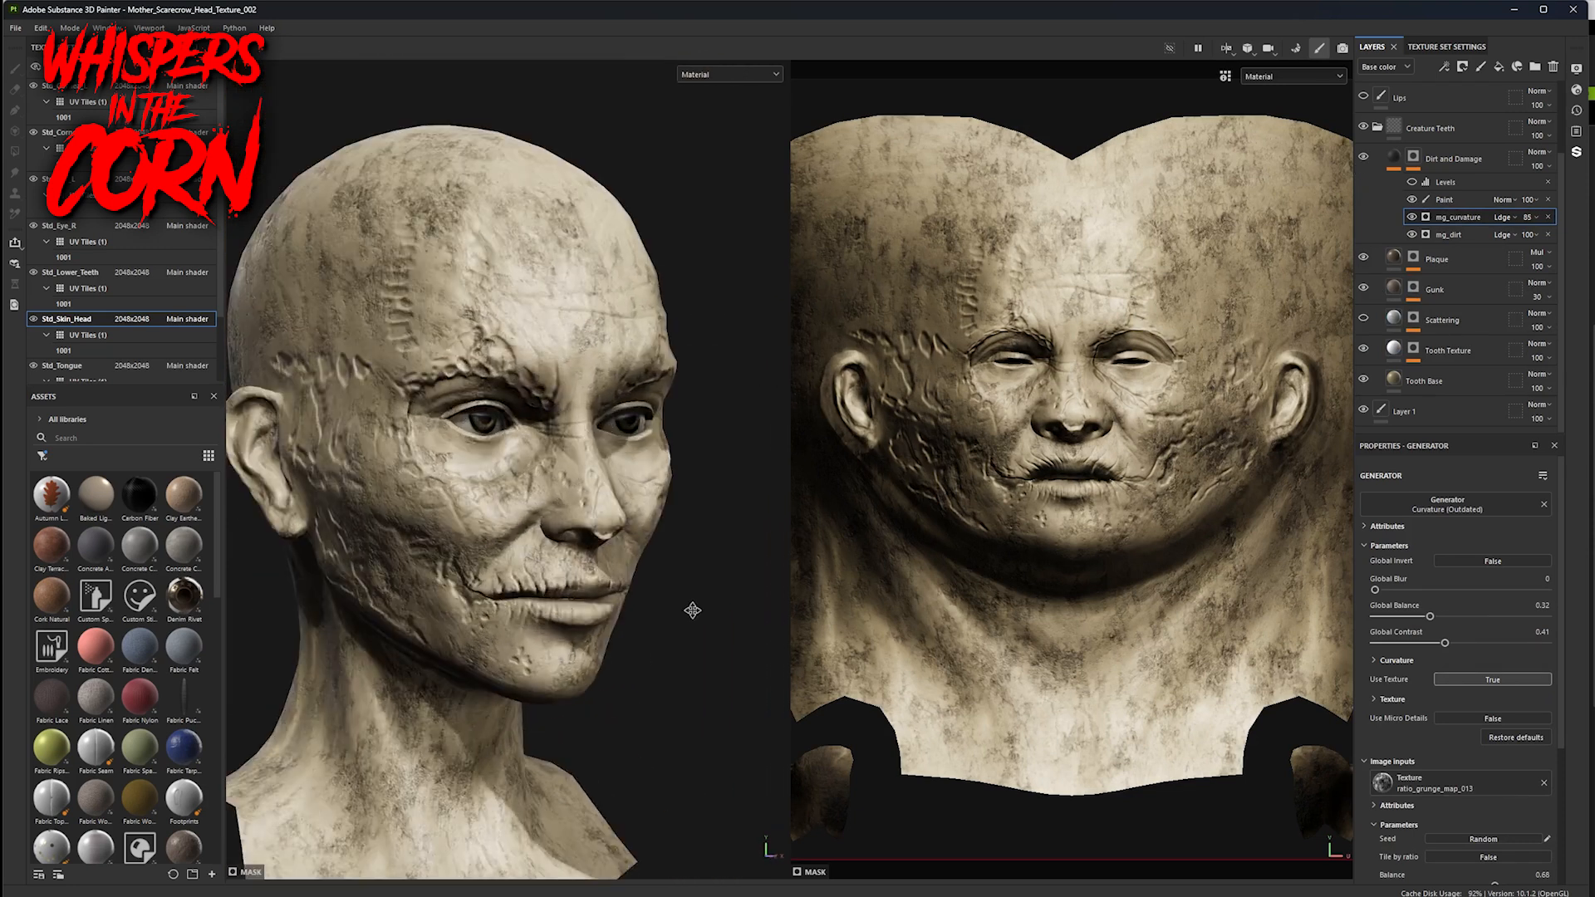
- Collapse and hide the Creature Teeth group, then show and select the Lips layer to inspect the painted mouth up close
click(1379, 128)
click(1363, 188)
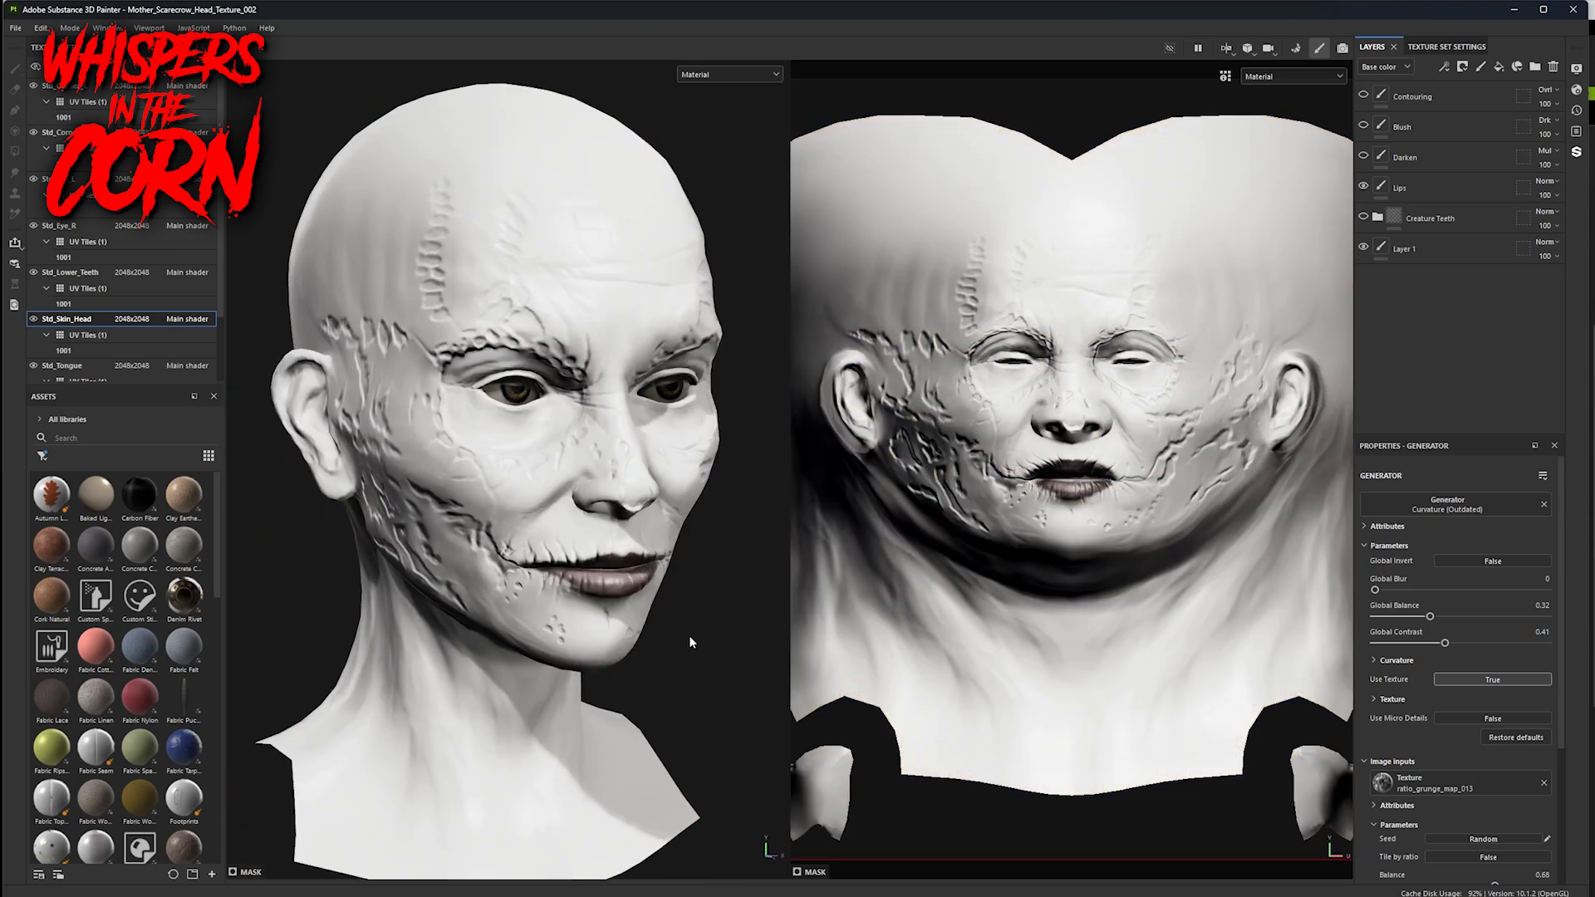
mouse_move(690, 652)
alt+mouse_down()
mouse_move(663, 643)
mouse_move(670, 616)
mouse_move(706, 626)
alt+mouse_up()
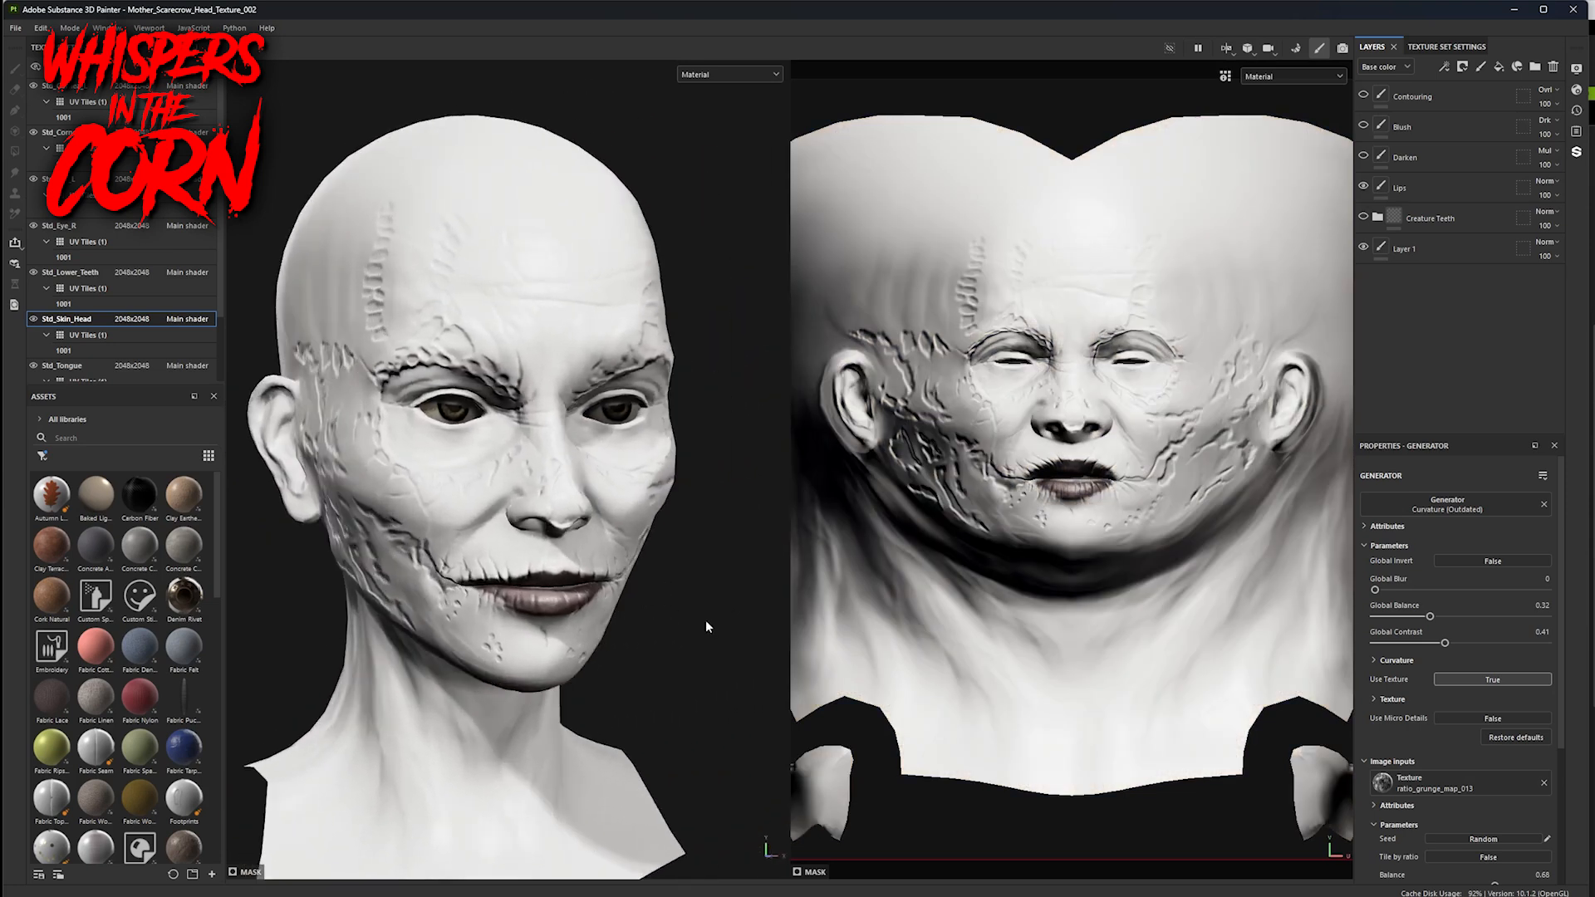
click(1431, 184)
scroll(1118, 480, up, 10)
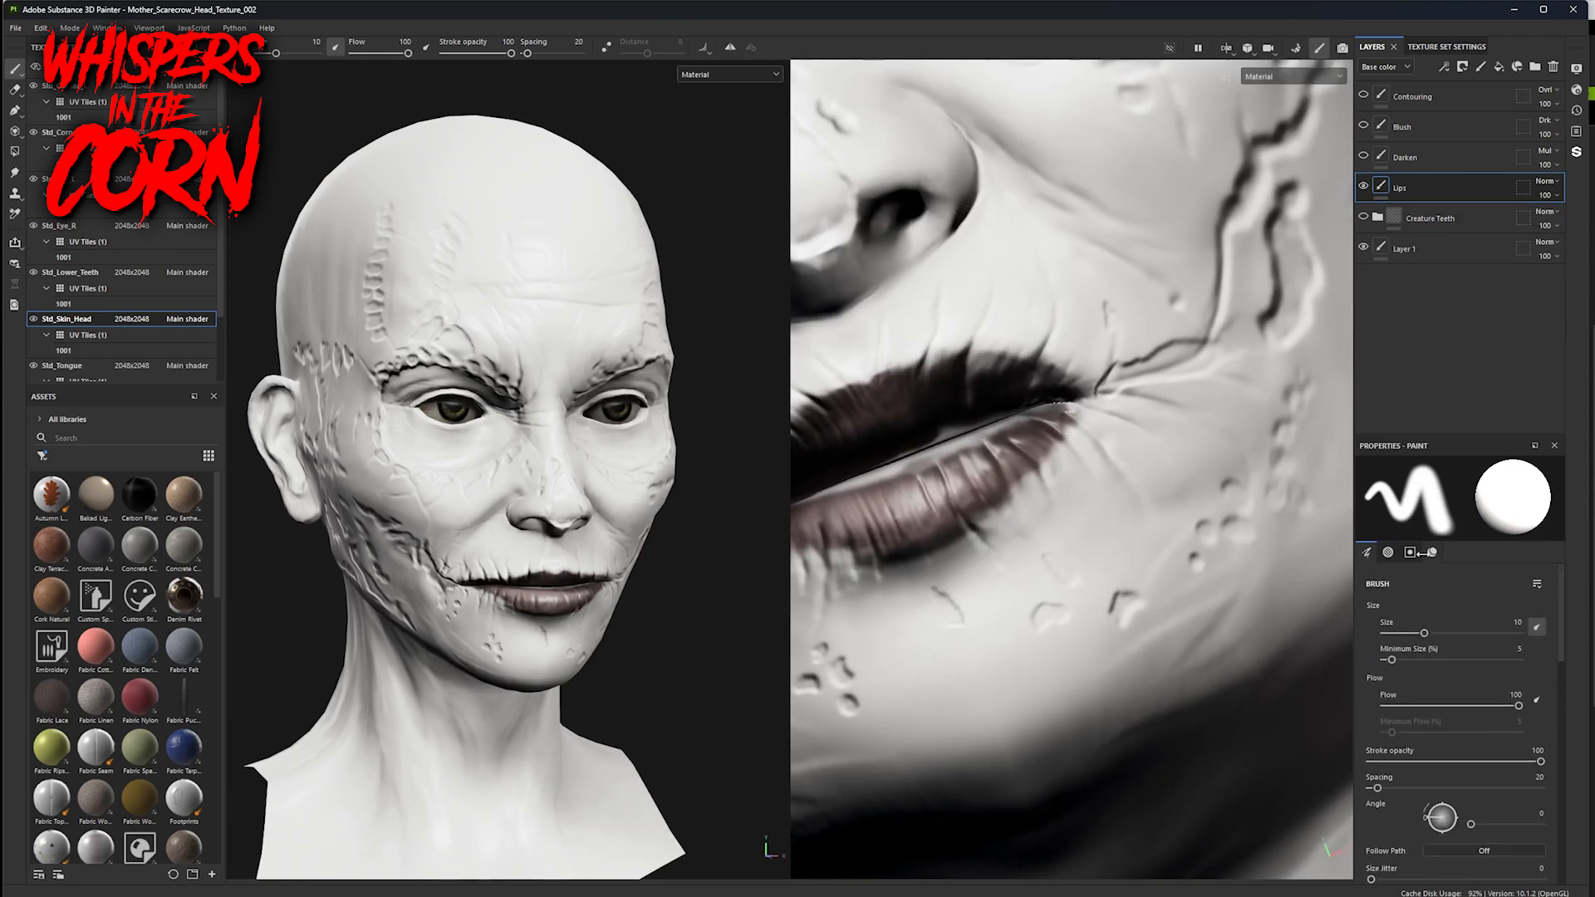
- Set the brush's base color to dark brown 3E3231 and try a stroke on the chin beside the mouth, undoing it
scroll(1562, 644, down, 5)
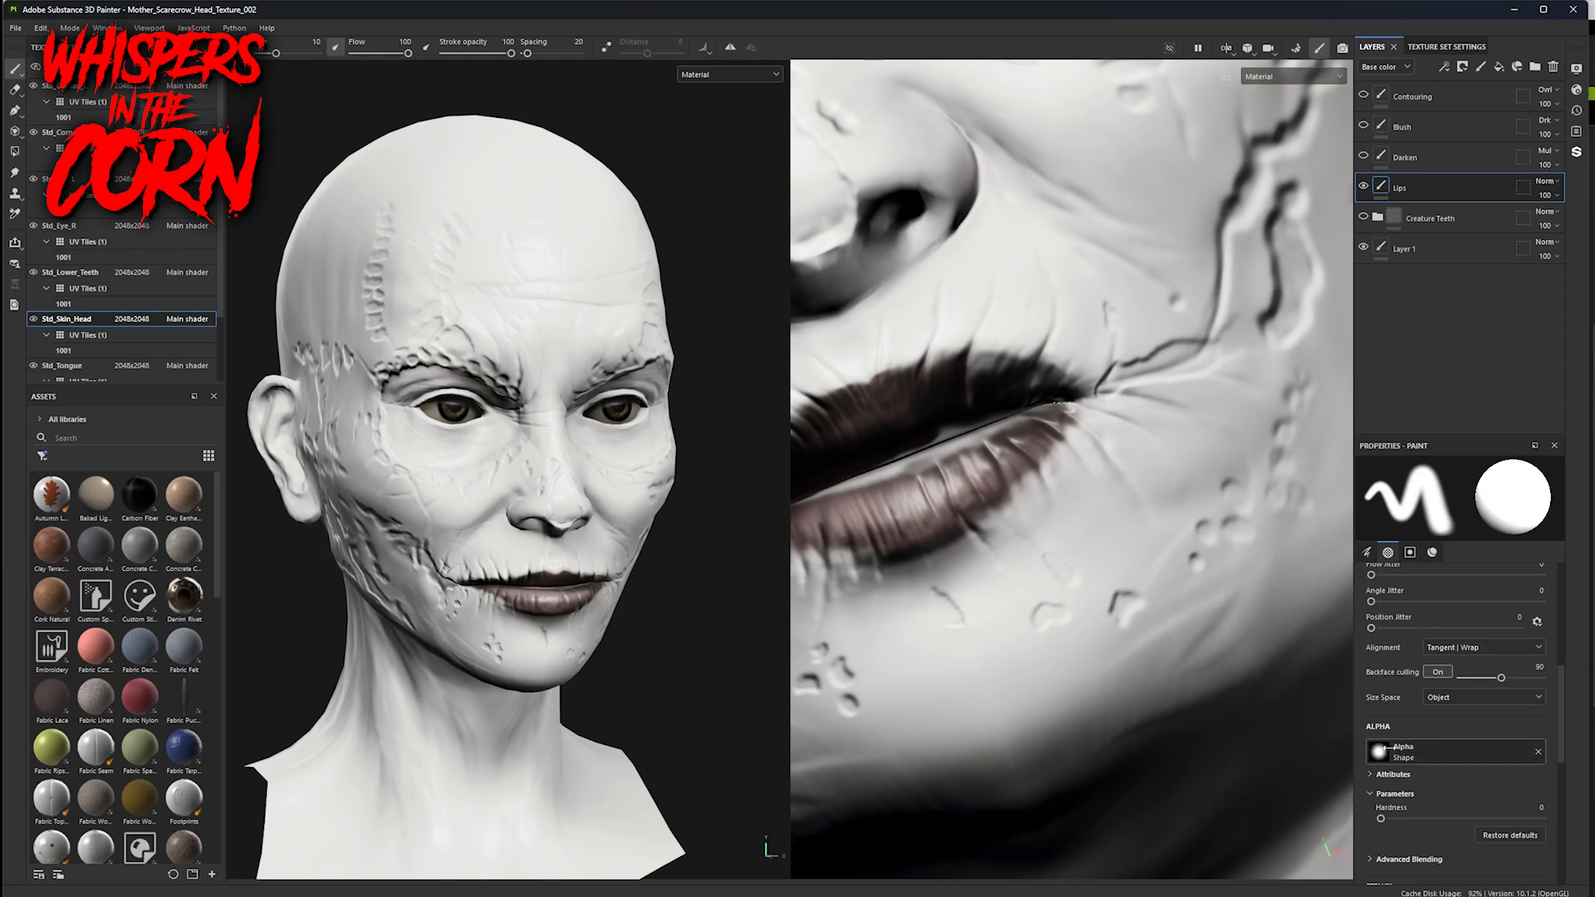
scroll(1565, 737, down, 10)
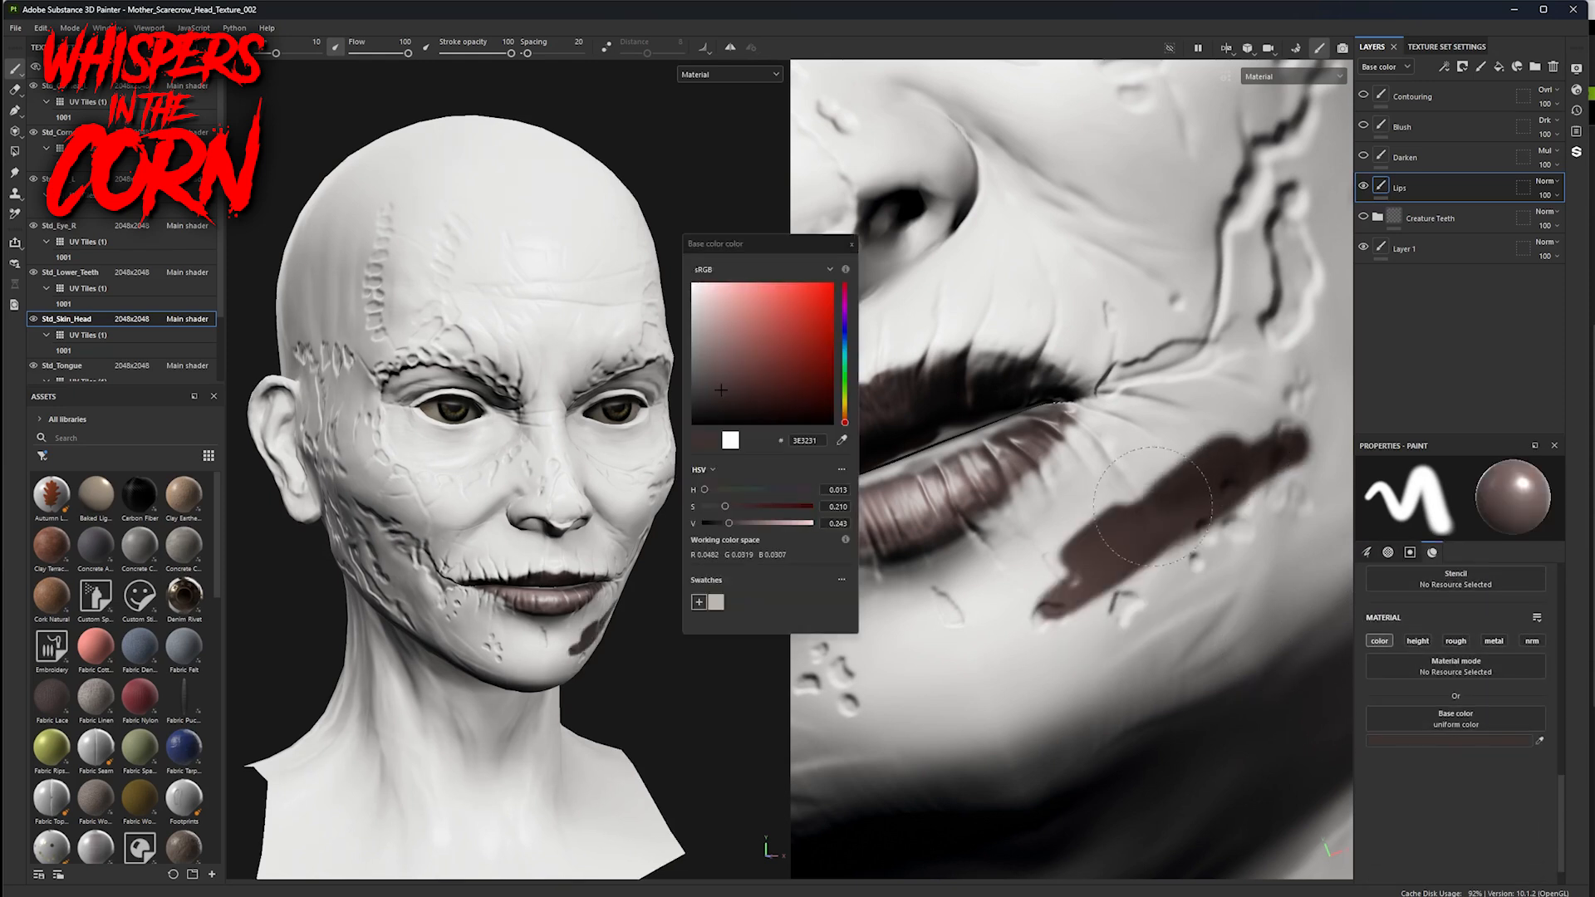
mouse_move(1246, 448)
mouse_down()
mouse_move(1165, 496)
mouse_move(1184, 553)
mouse_move(1226, 524)
mouse_up()
key(ctrl+z)
key(ctrl+z)
mouse_move(769, 648)
alt+mouse_down()
mouse_move(698, 630)
mouse_move(595, 566)
mouse_move(635, 515)
mouse_move(619, 486)
mouse_move(582, 490)
alt+mouse_up()
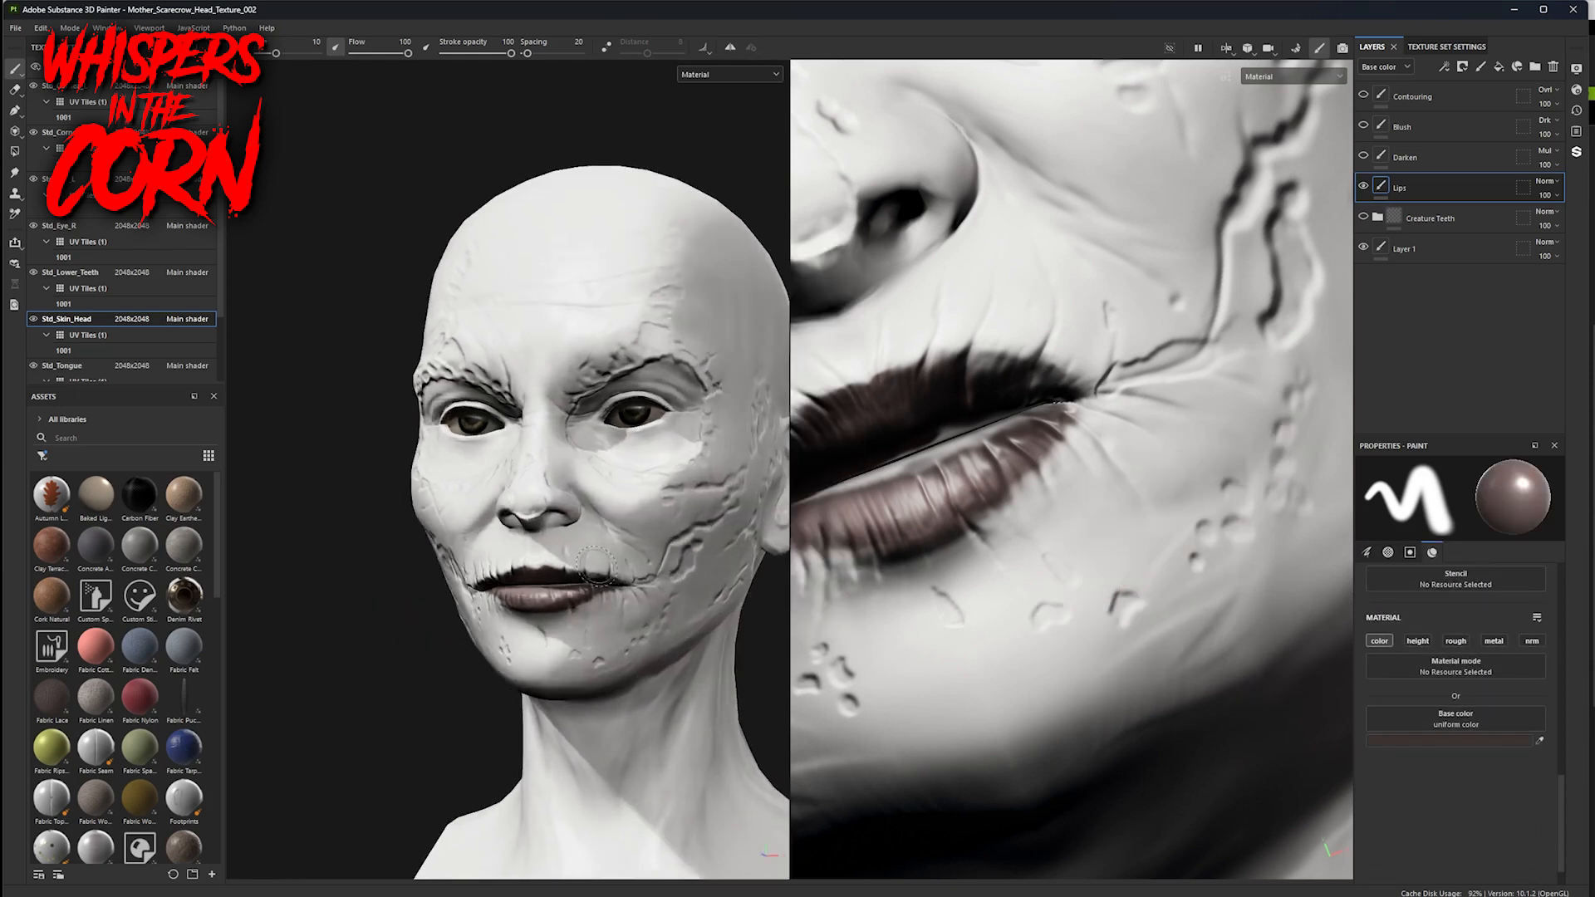
key(ctrl+z)
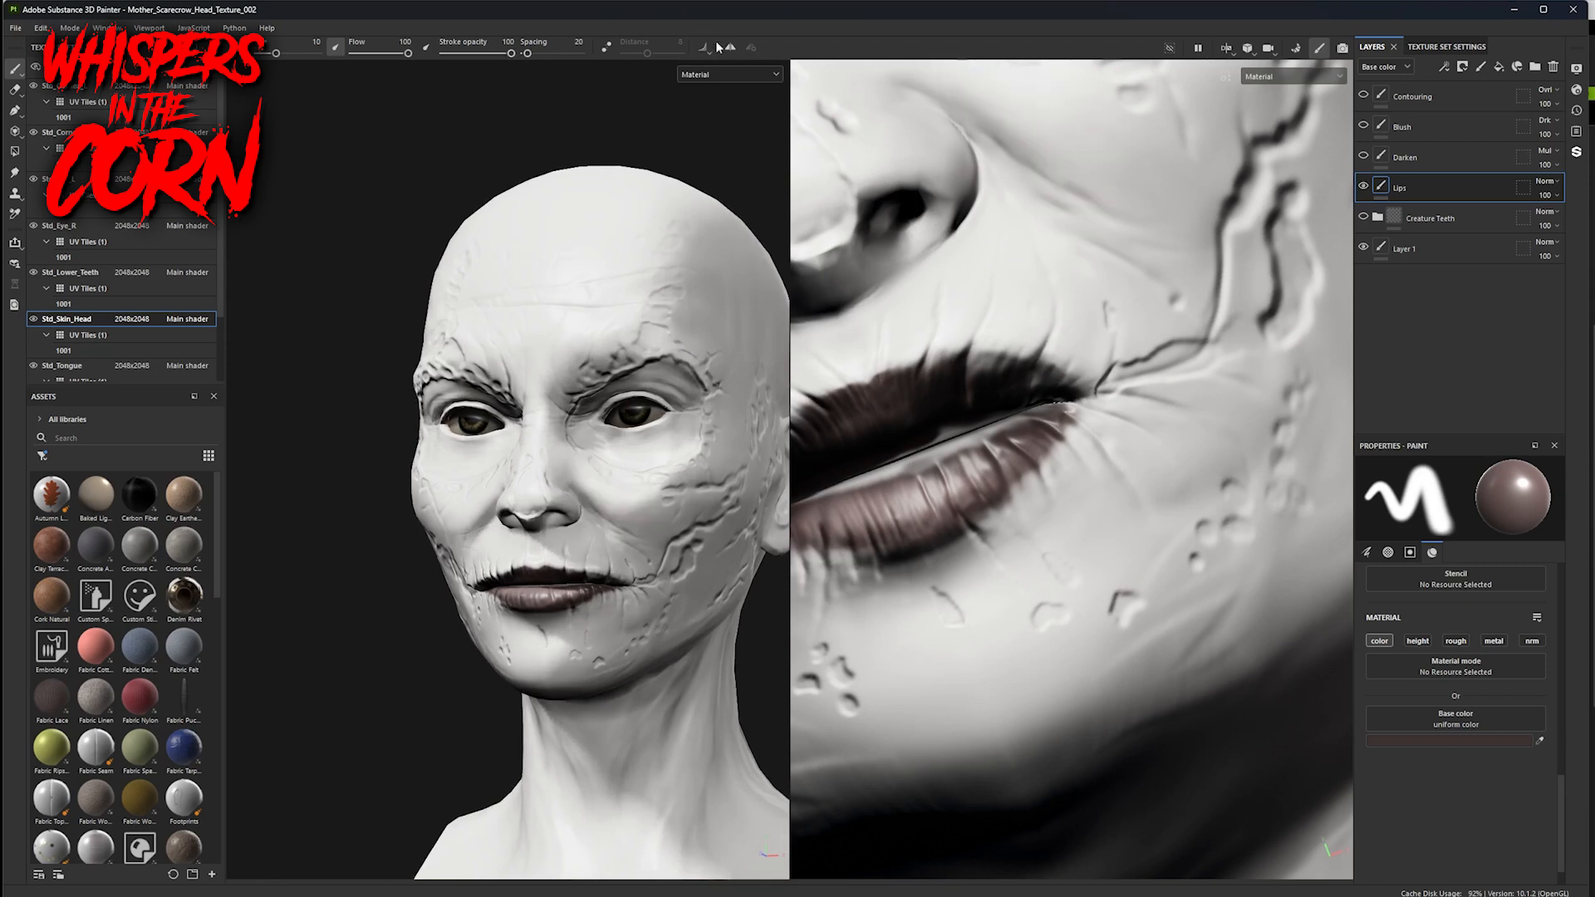
- Turn on symmetry and try a brush stroke on the lower lip, undoing it
click(731, 48)
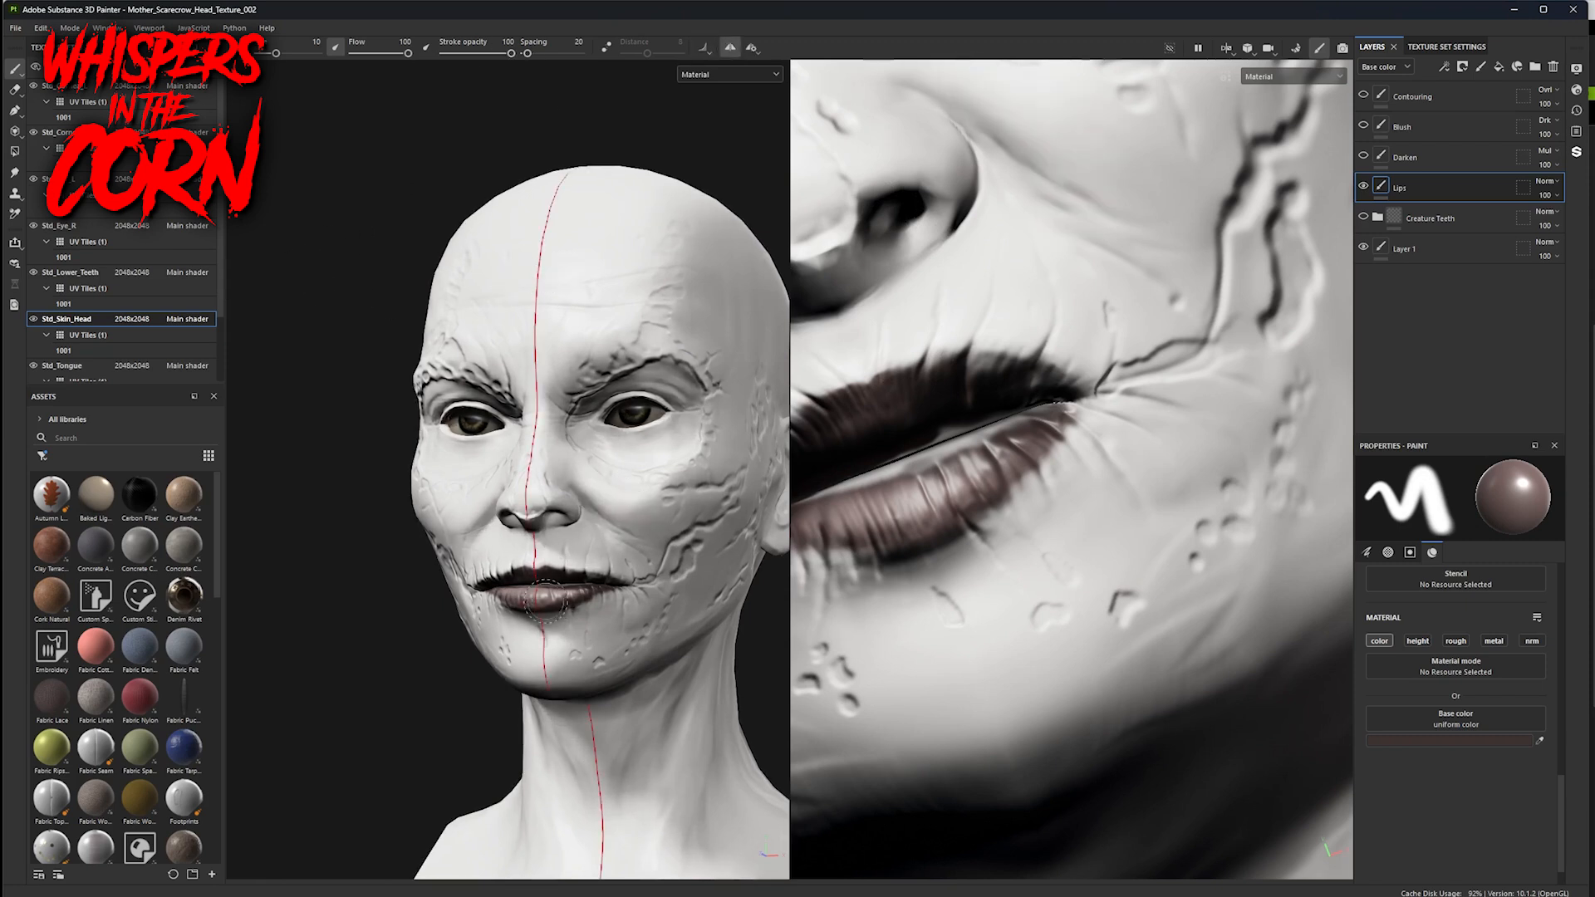
drag(559, 595, 559, 595)
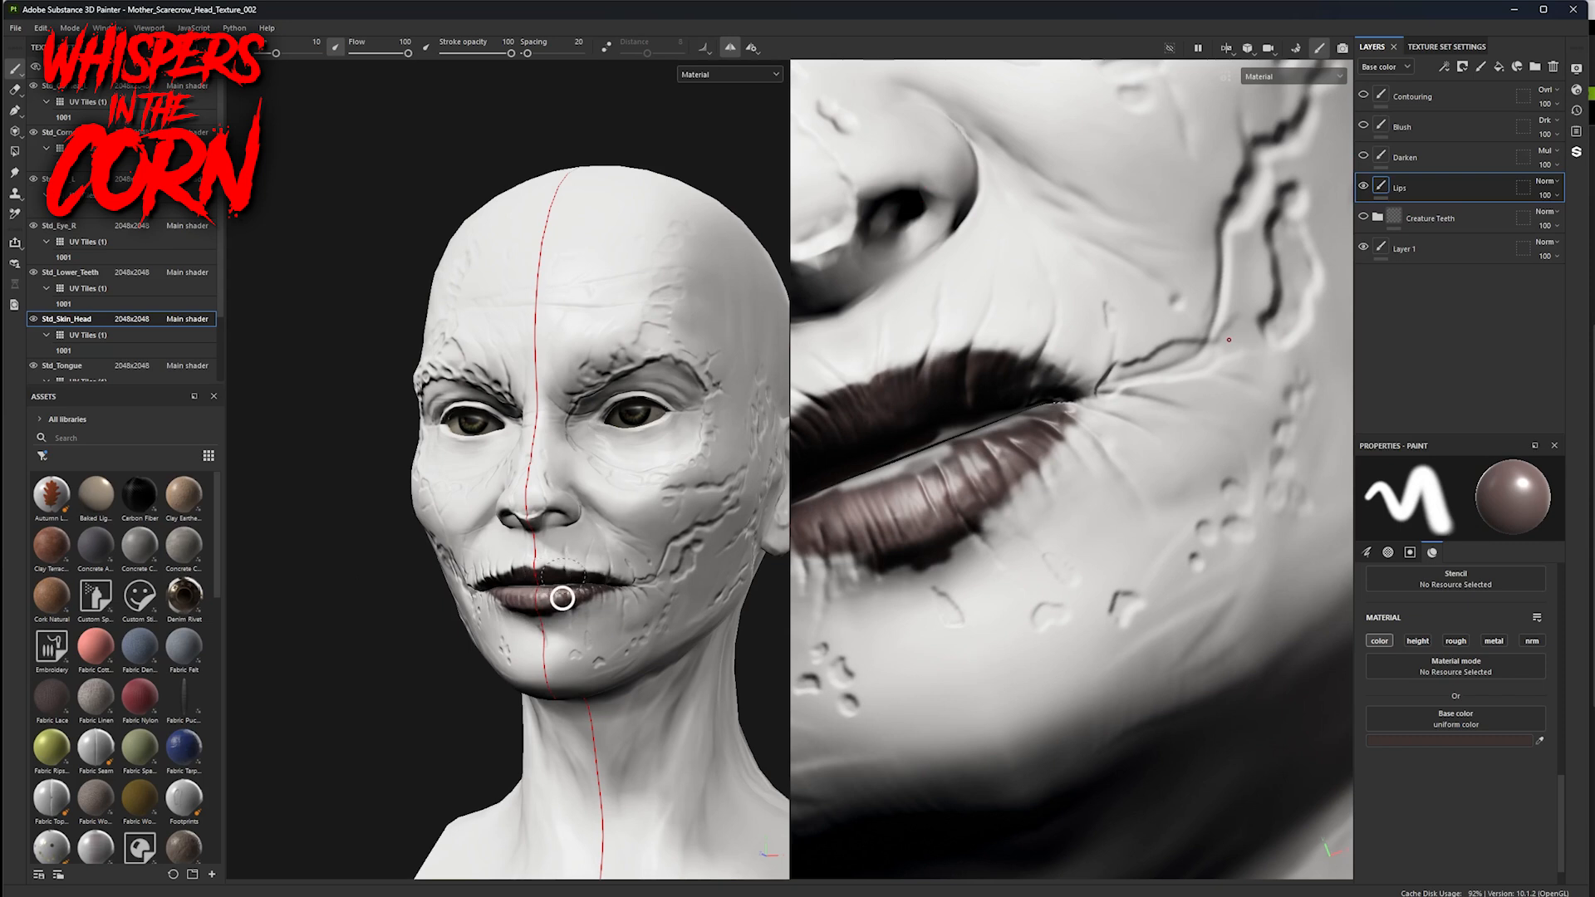
key(ctrl+z)
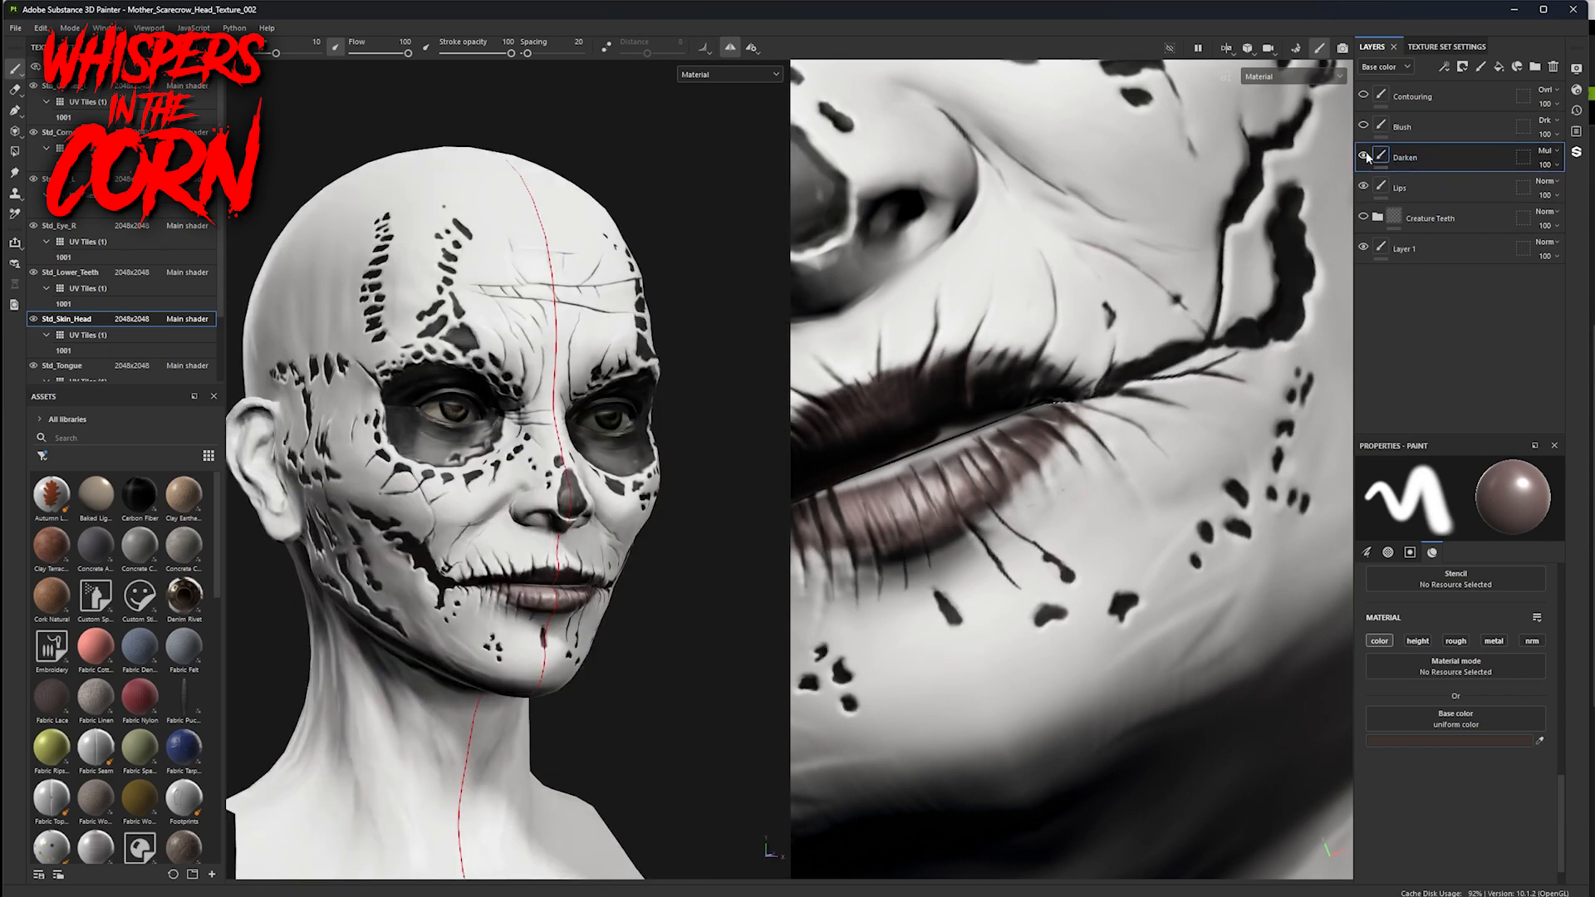
- Hide and show the Darken layer to compare its effect on the face and around the eye sockets
click(1363, 156)
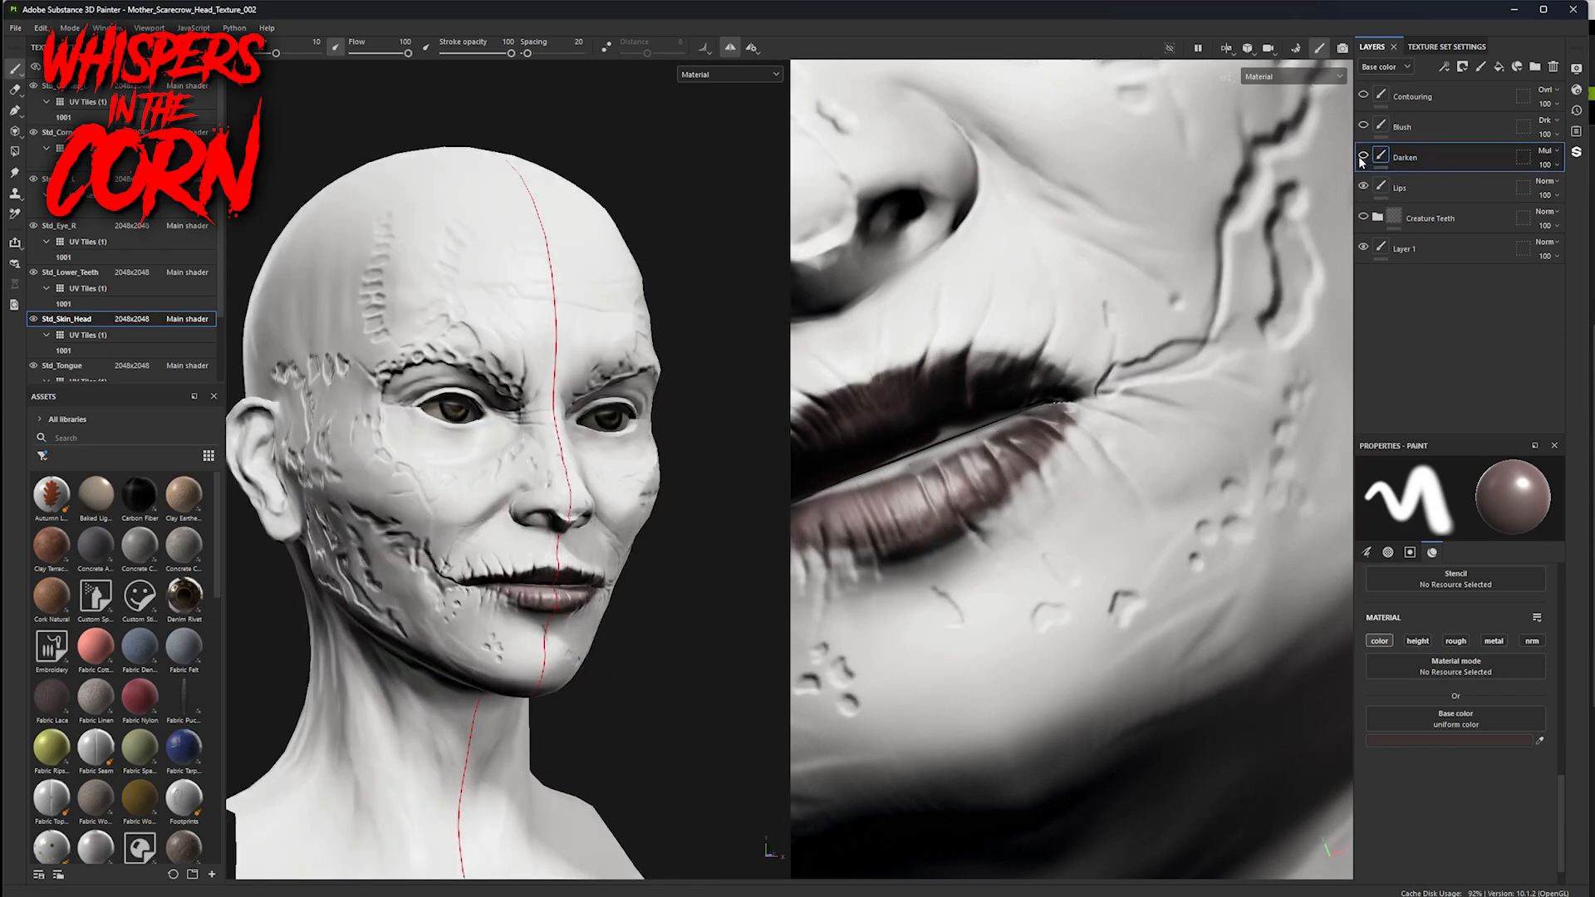
click(1363, 157)
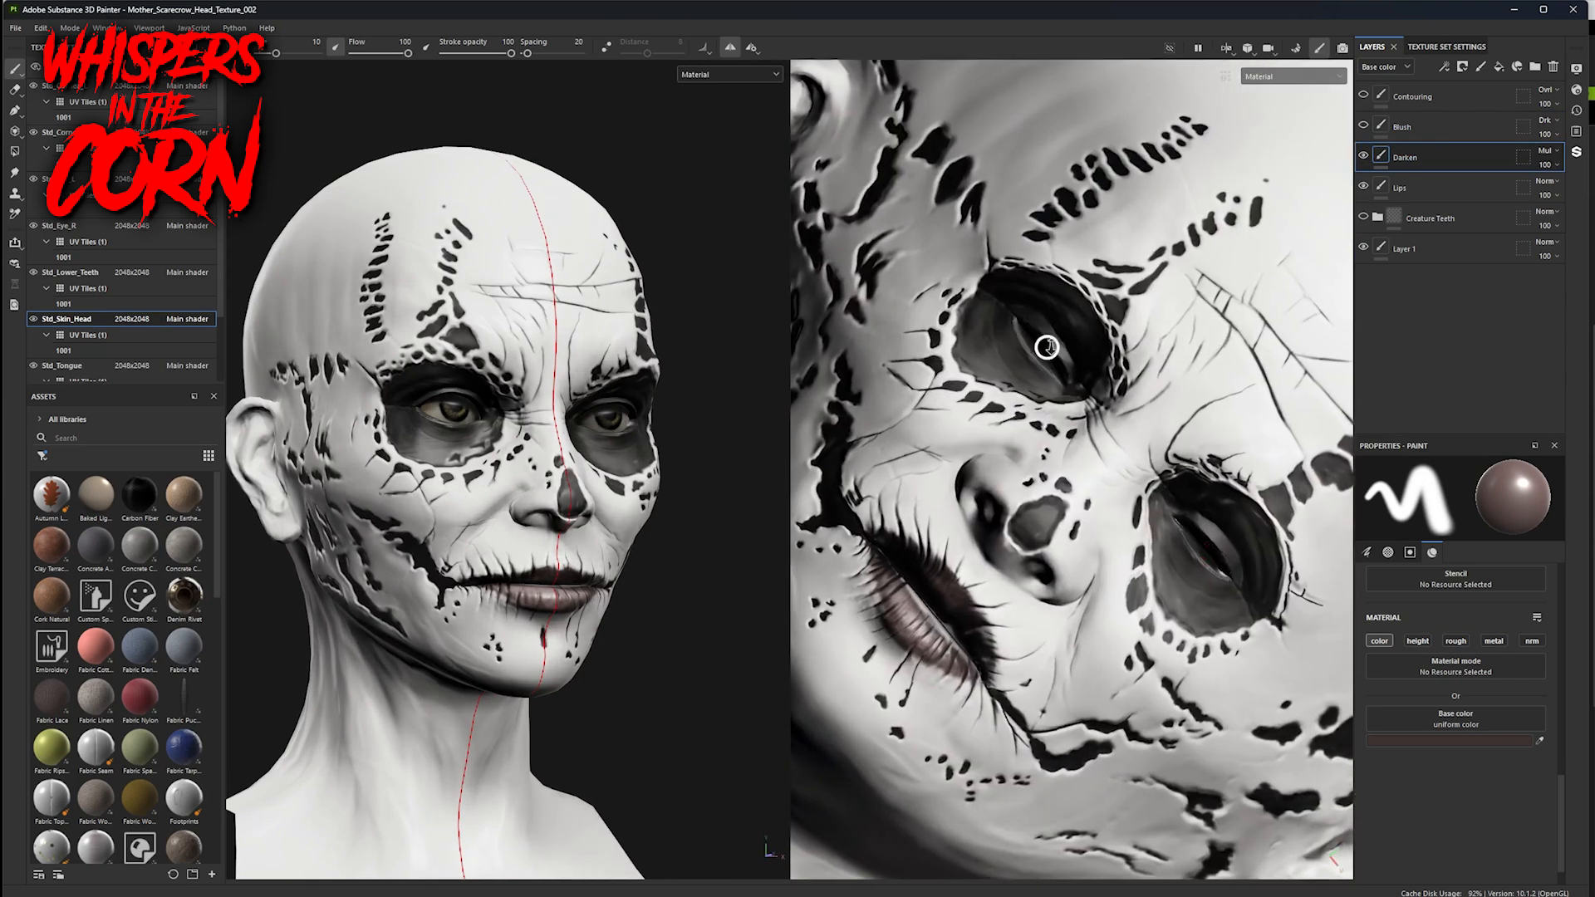
alt+right_drag(1047, 347, 1537, 365)
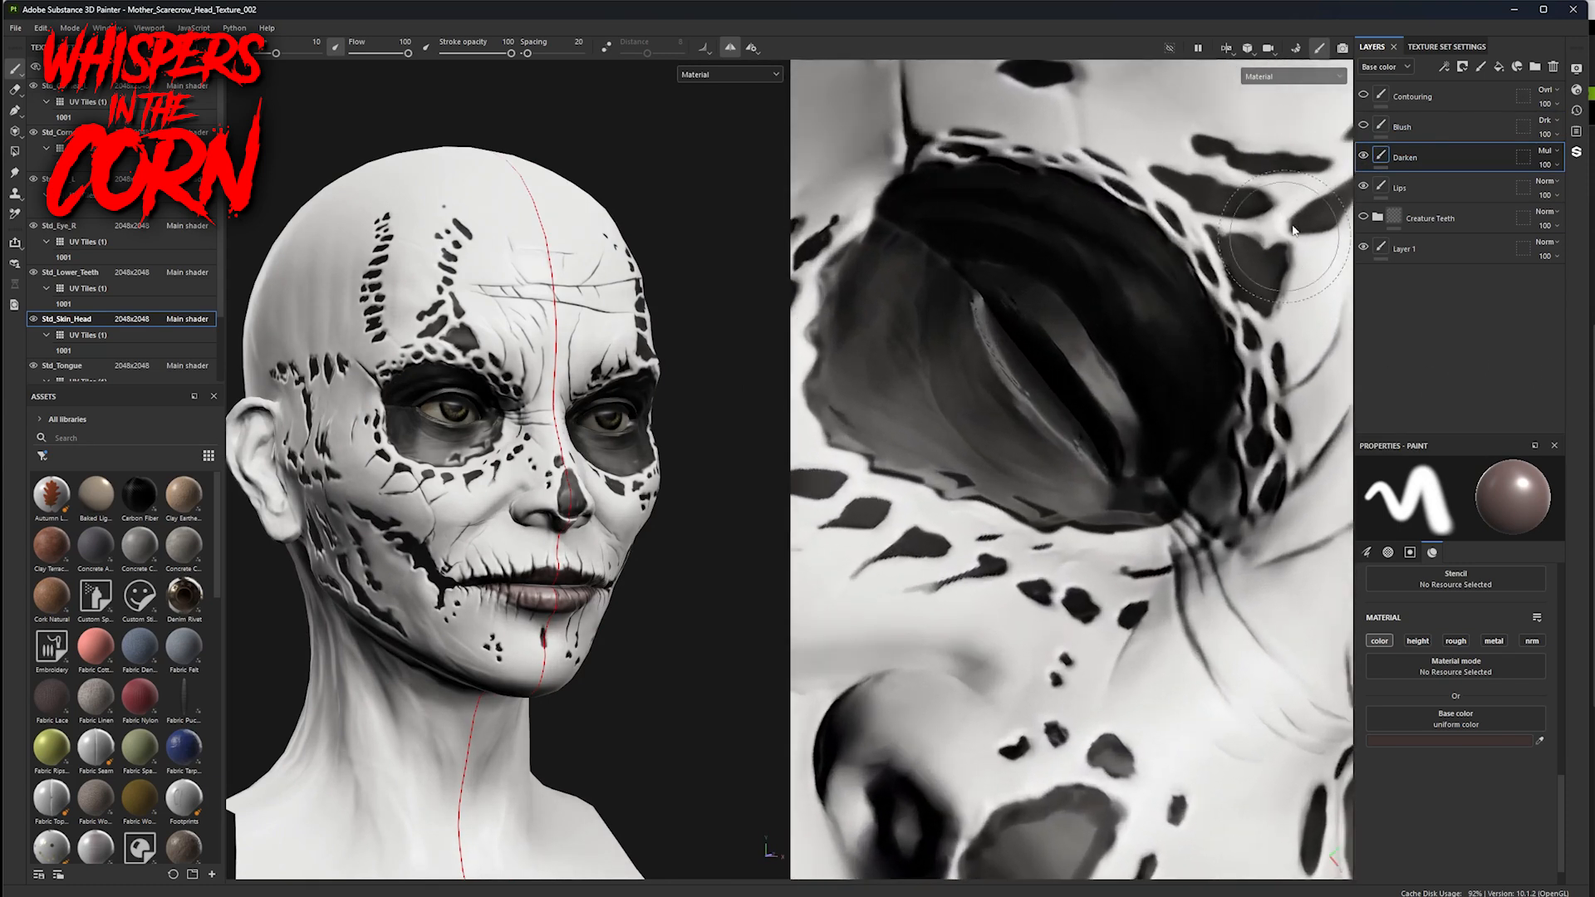
- Try a dark stroke at the lower edge of the eye socket with a near-black base color and brush size 3.11, undoing it
click(1412, 741)
click(711, 407)
ctrl+right_drag(1130, 631, 1073, 631)
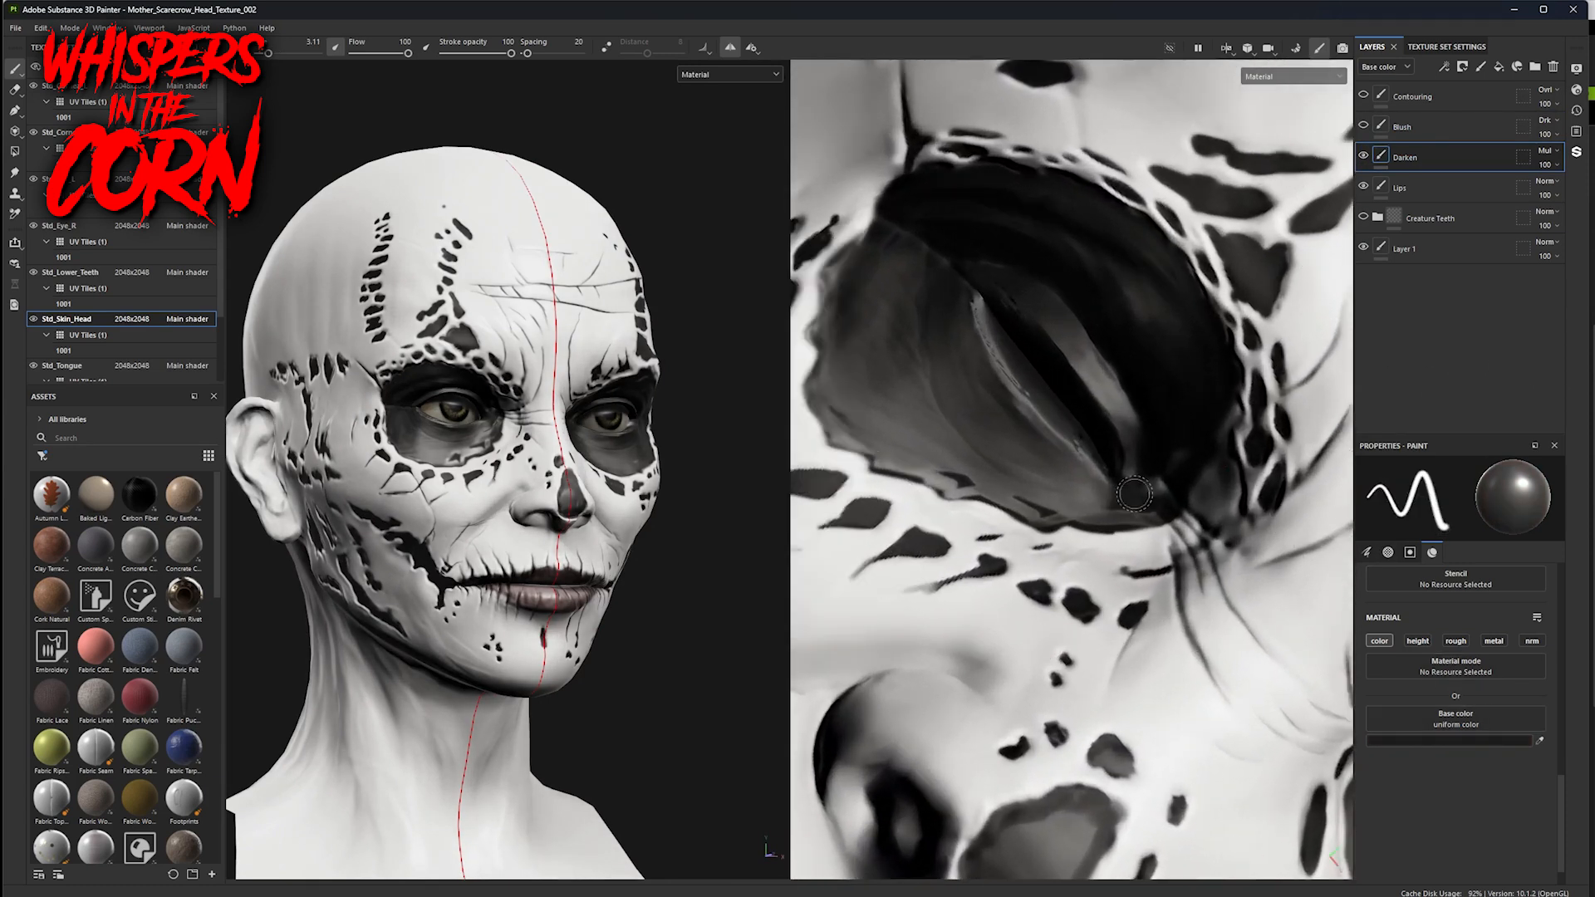
alt+right_drag(1120, 533, 1296, 573)
alt+middle_drag(939, 688, 1276, 416)
drag(1158, 538, 1043, 550)
key(ctrl+z)
- Paint a thin dark crack with brush size 0.58 along the crease joining a forehead hole to the rim of the eye socket
alt+right_drag(573, 507, 1180, 536)
alt+middle_drag(553, 456, 1031, 706)
alt+drag(374, 488, 519, 473)
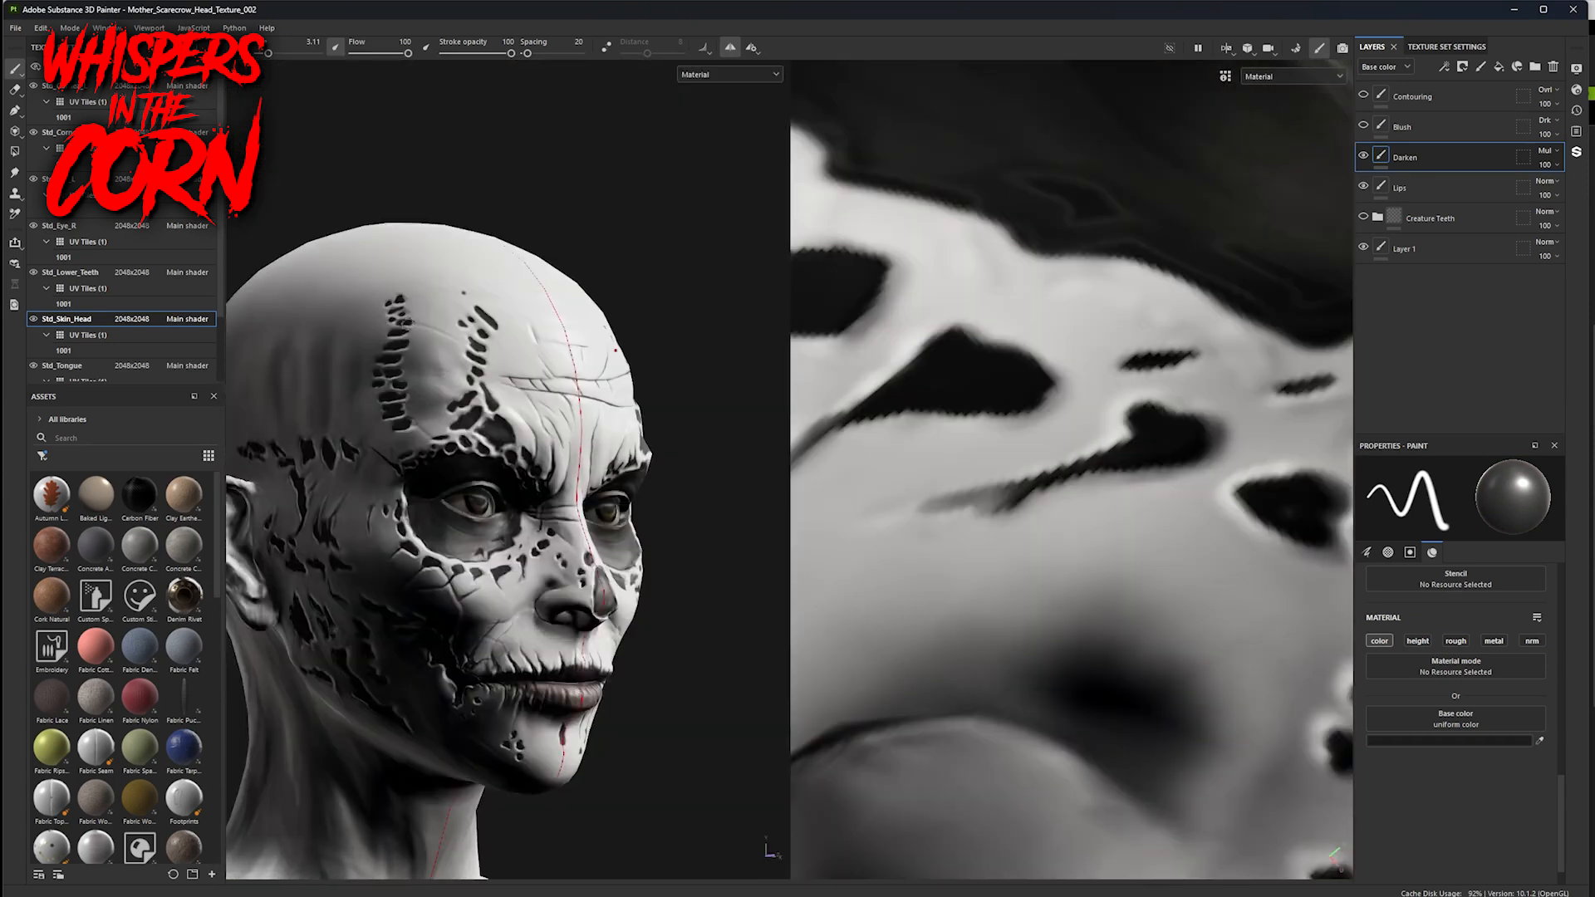
alt+middle_drag(1146, 248, 1056, 437)
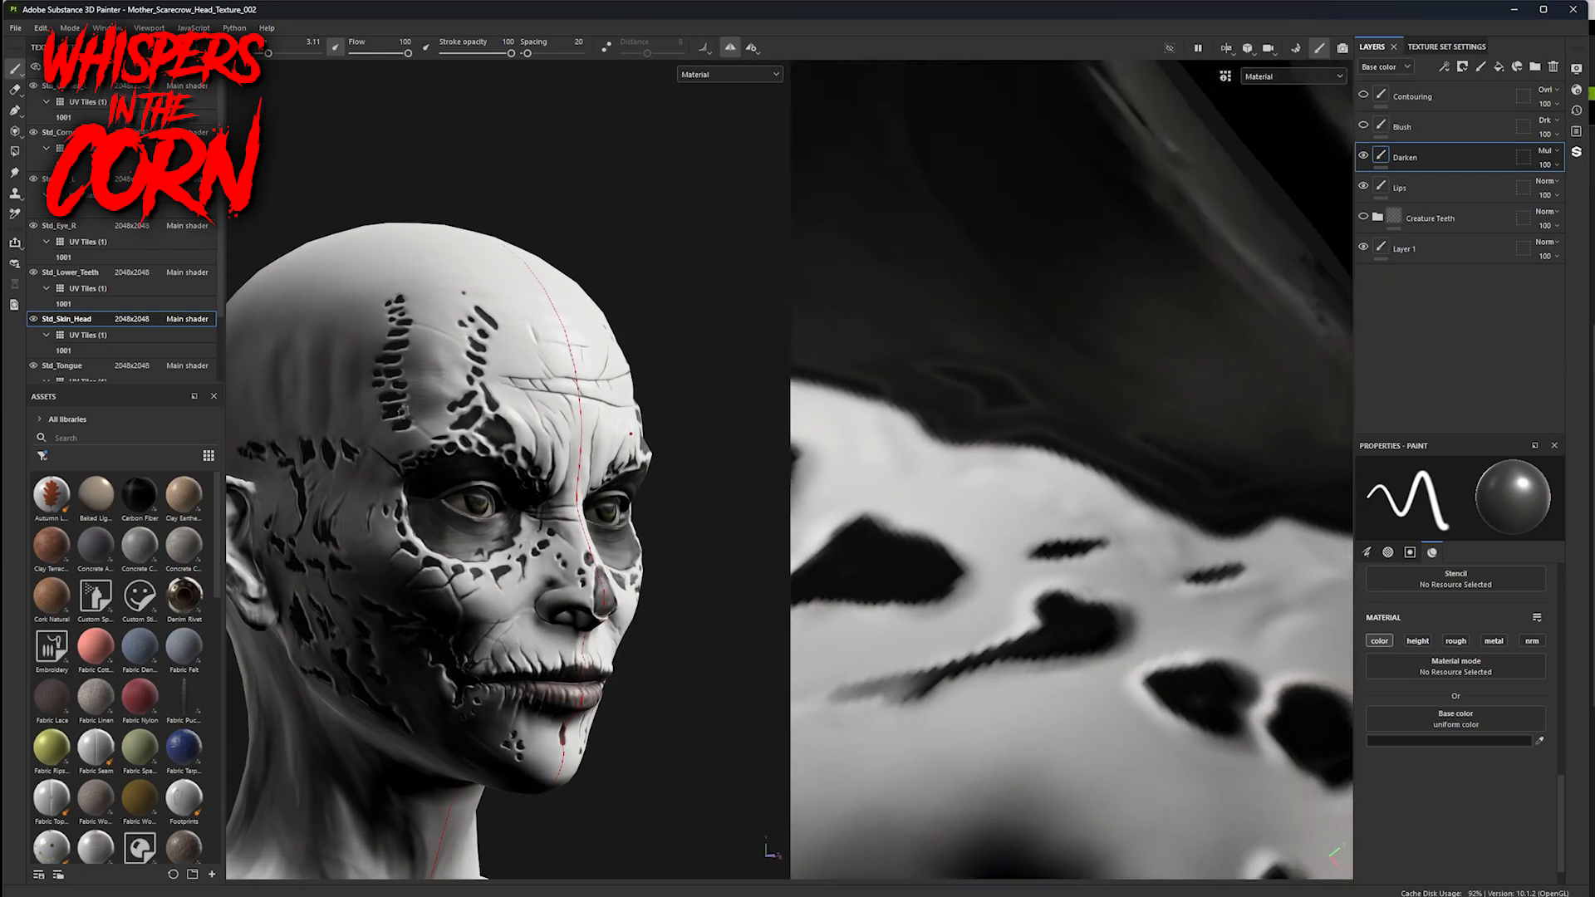
alt+middle_drag(1077, 351, 913, 631)
alt+right_drag(1161, 467, 731, 395)
alt+middle_drag(1159, 288, 942, 494)
mouse_move(919, 411)
alt+right_down()
mouse_move(947, 432)
mouse_move(1031, 369)
mouse_move(967, 336)
alt+right_up()
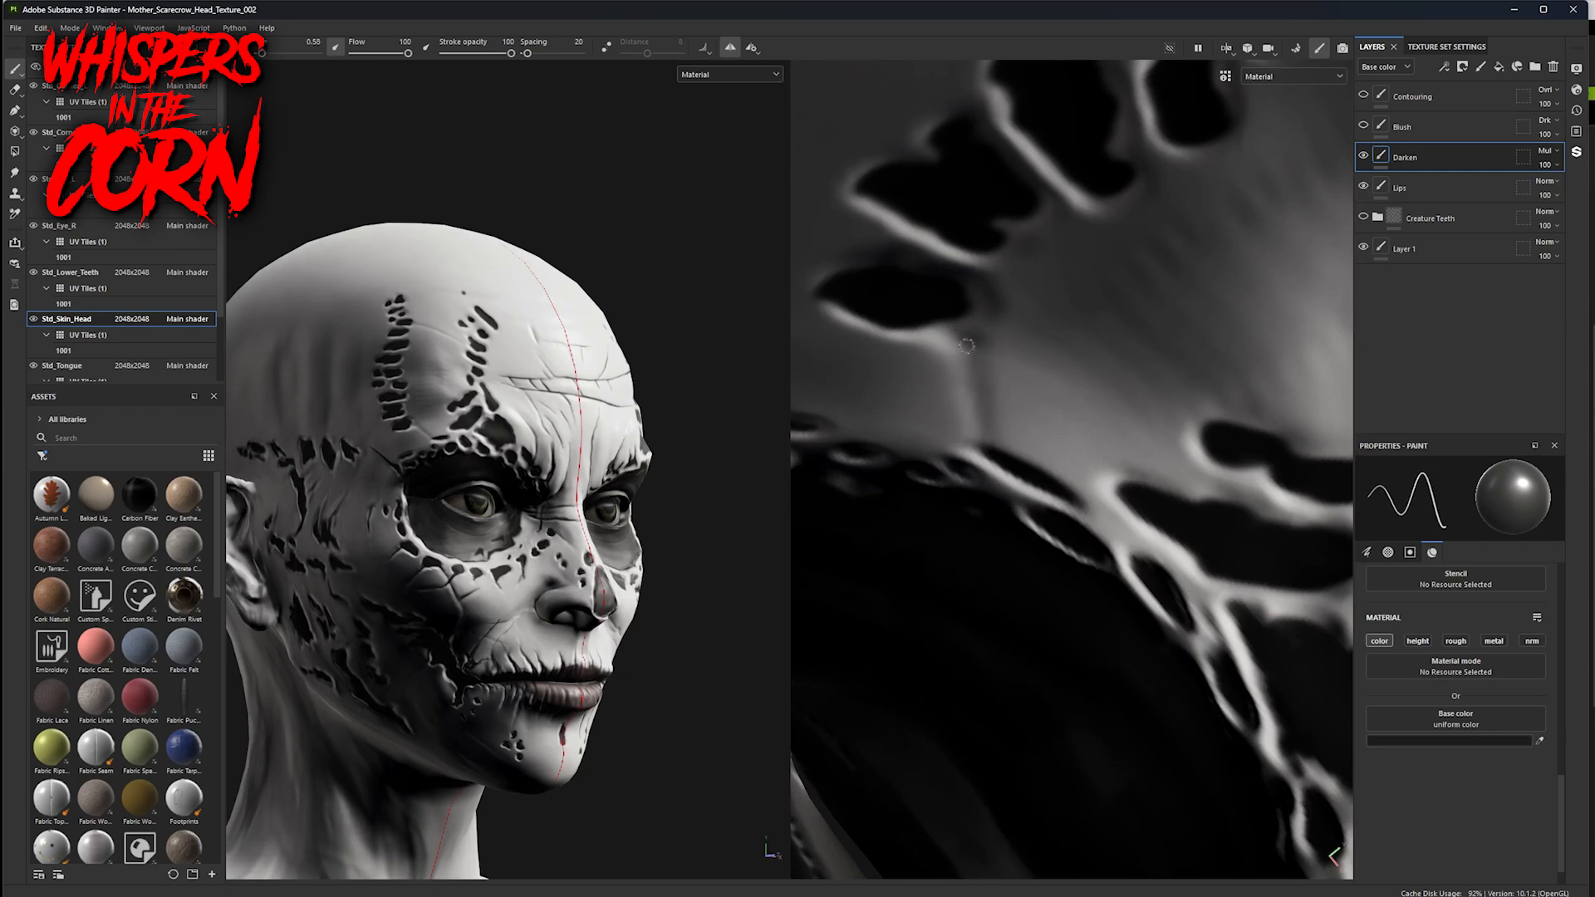
drag(954, 334, 976, 442)
- Erase the crack above the eye socket with eraser size 2.44 and turn off symmetry
key(e)
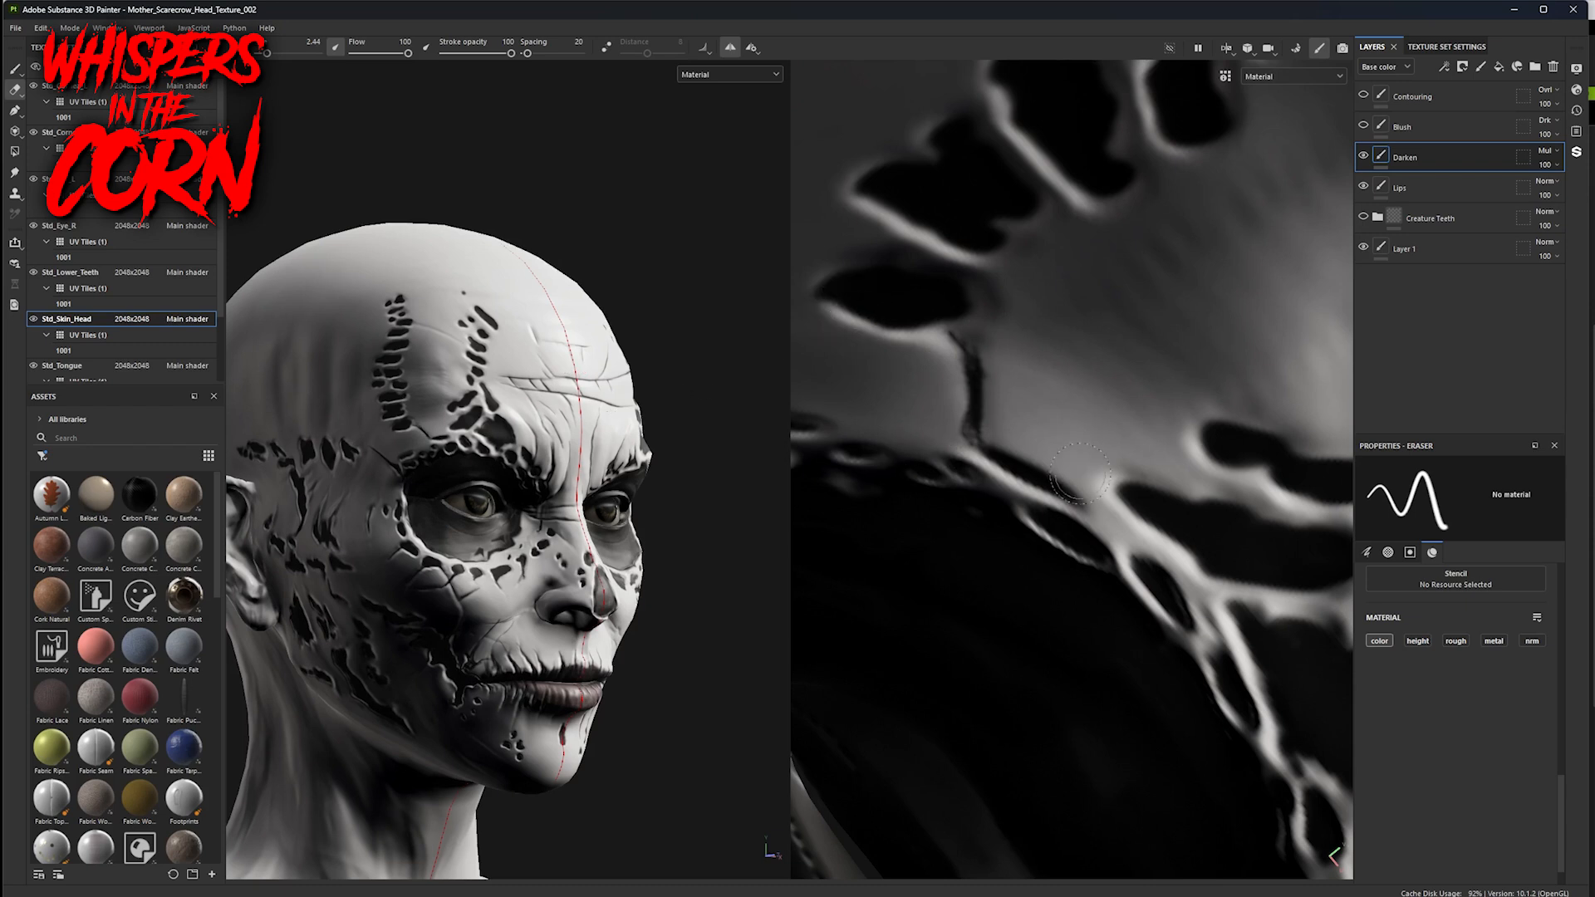
drag(1021, 444, 1020, 450)
alt+drag(714, 502, 772, 543)
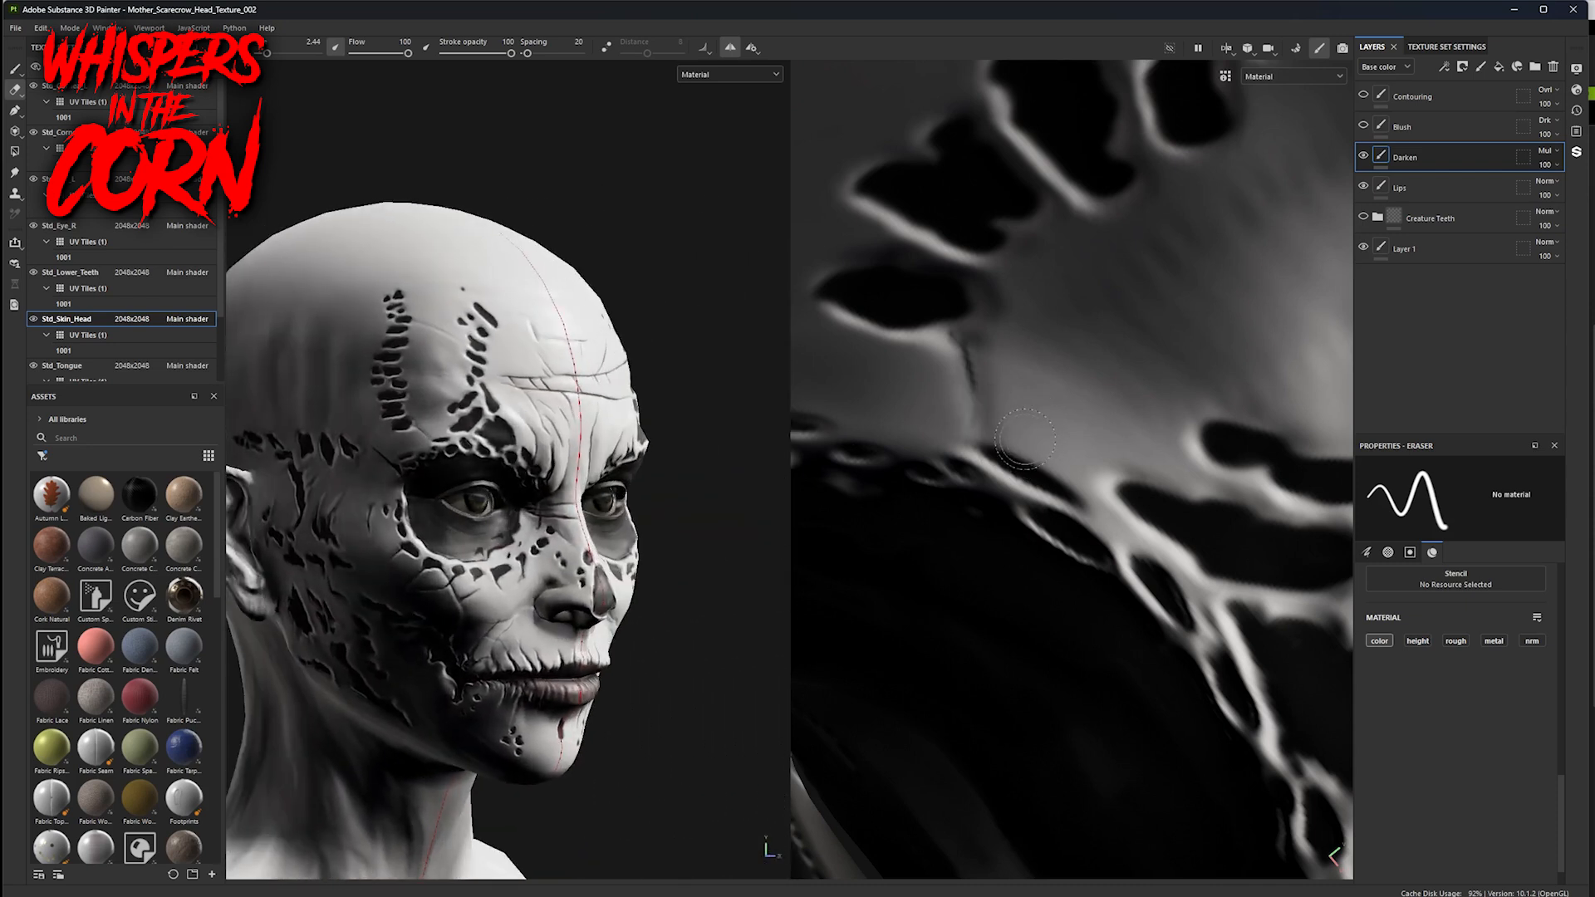
click(730, 45)
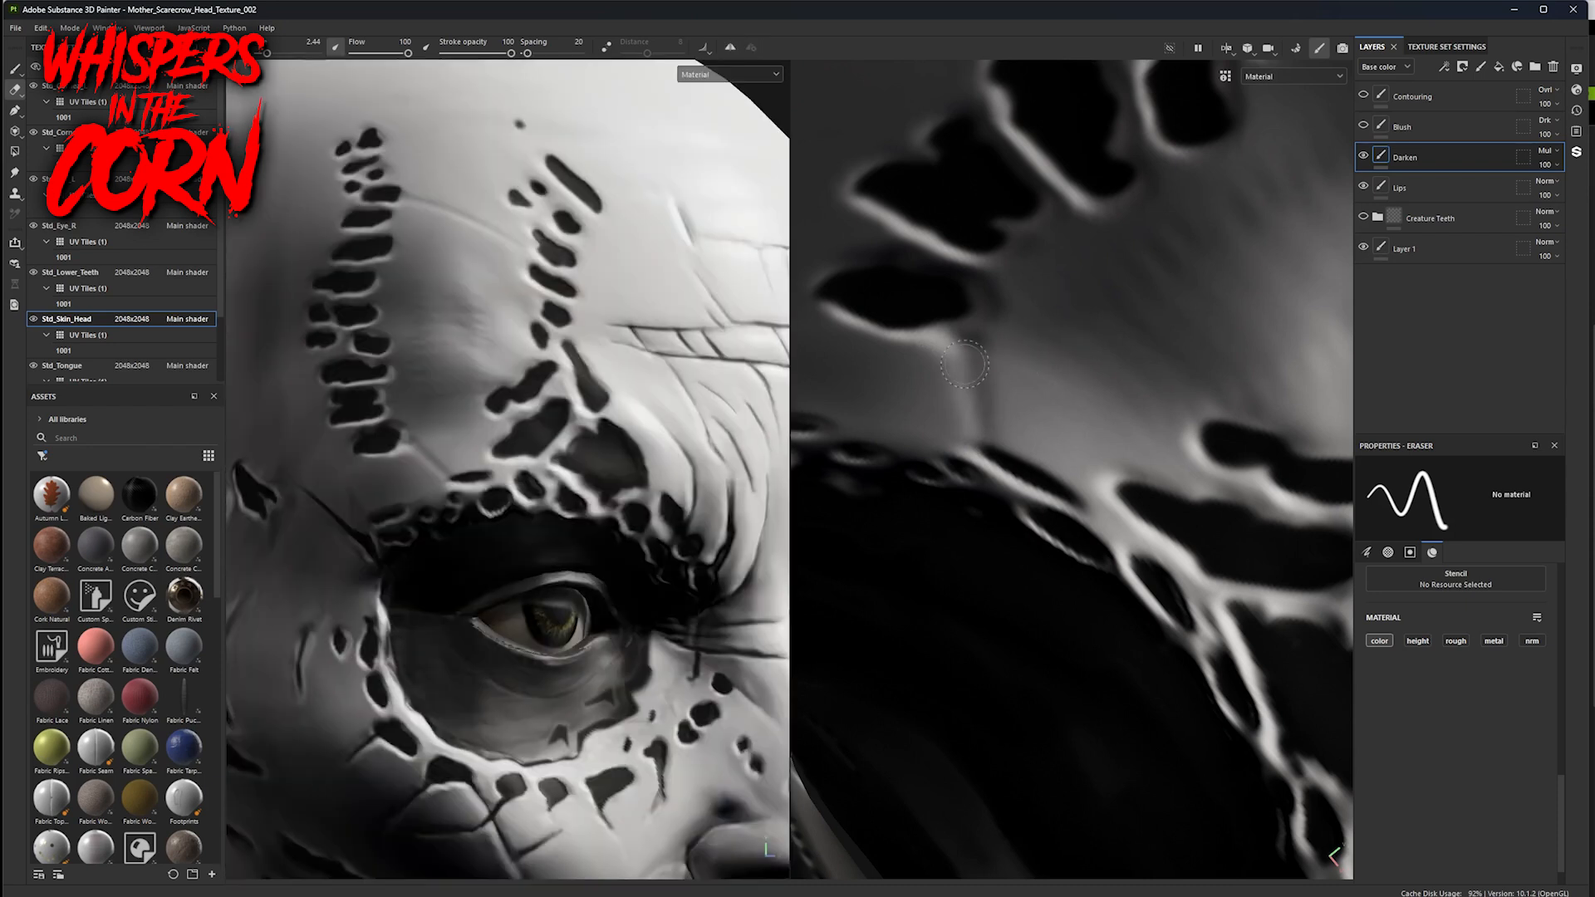
- Paint the dark crack between the forehead hole and the eye socket with brush size 1.84 and thin it with the eraser
key(1)
drag(982, 432, 978, 307)
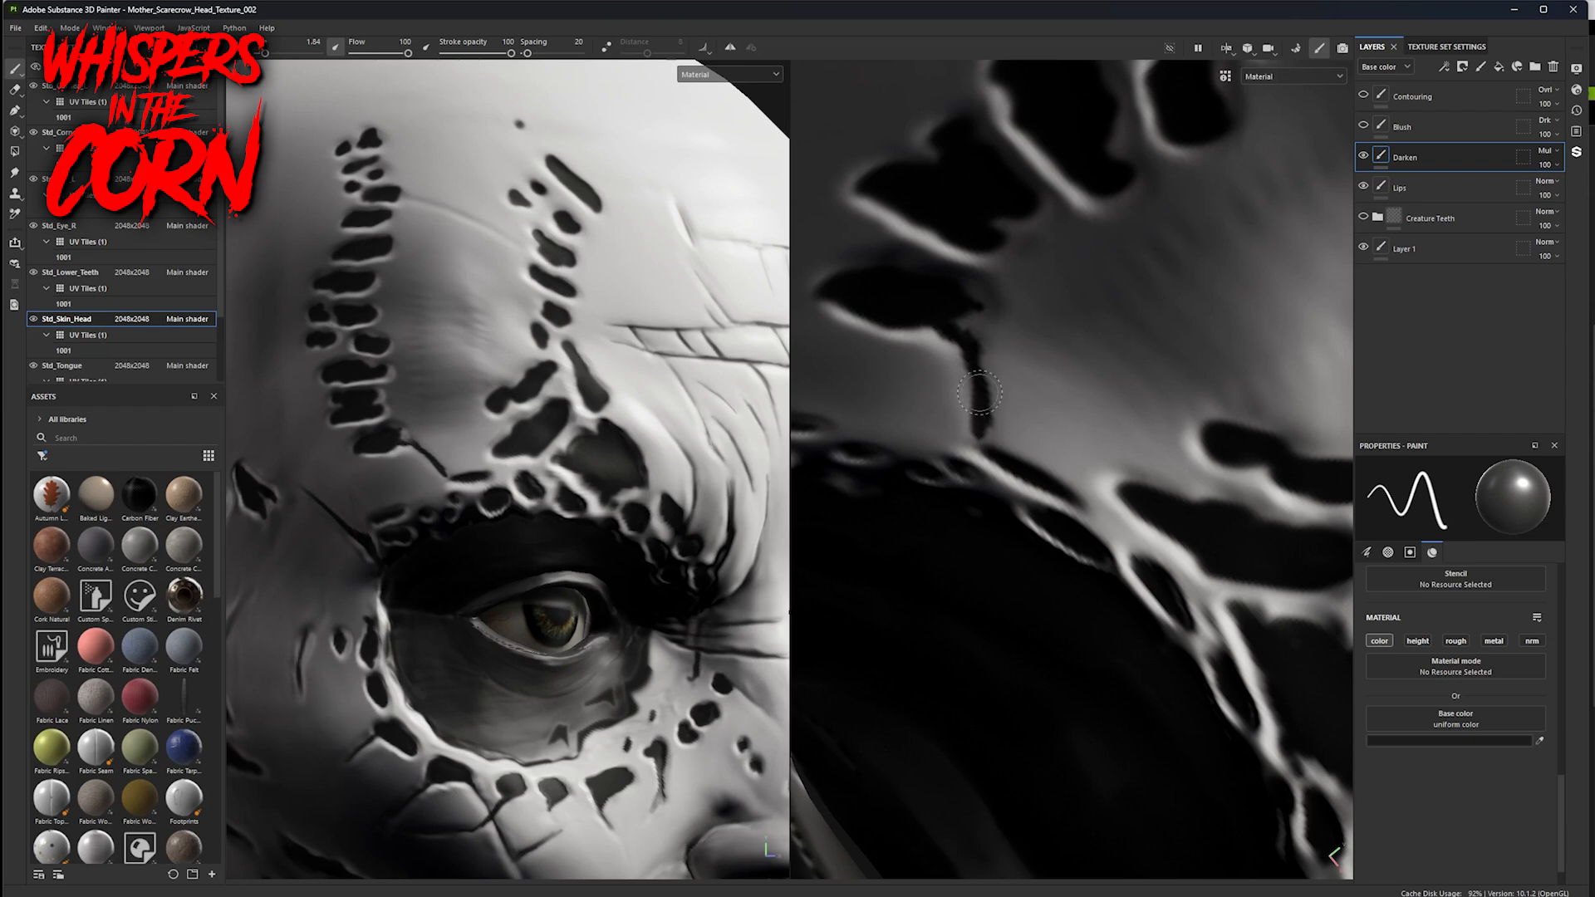
key(2)
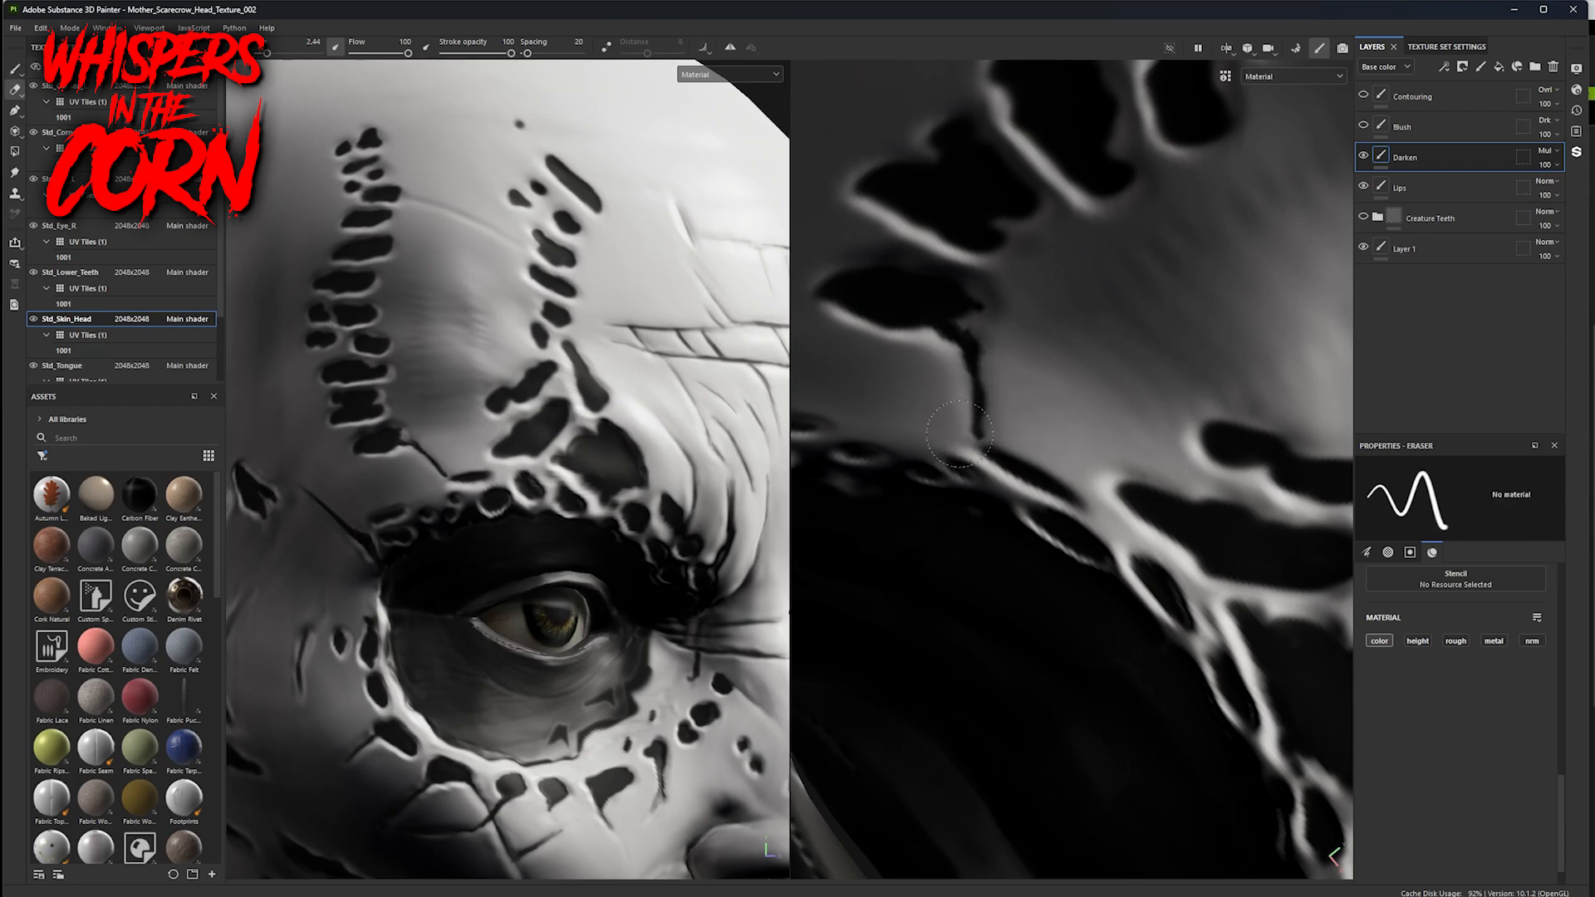
key(1)
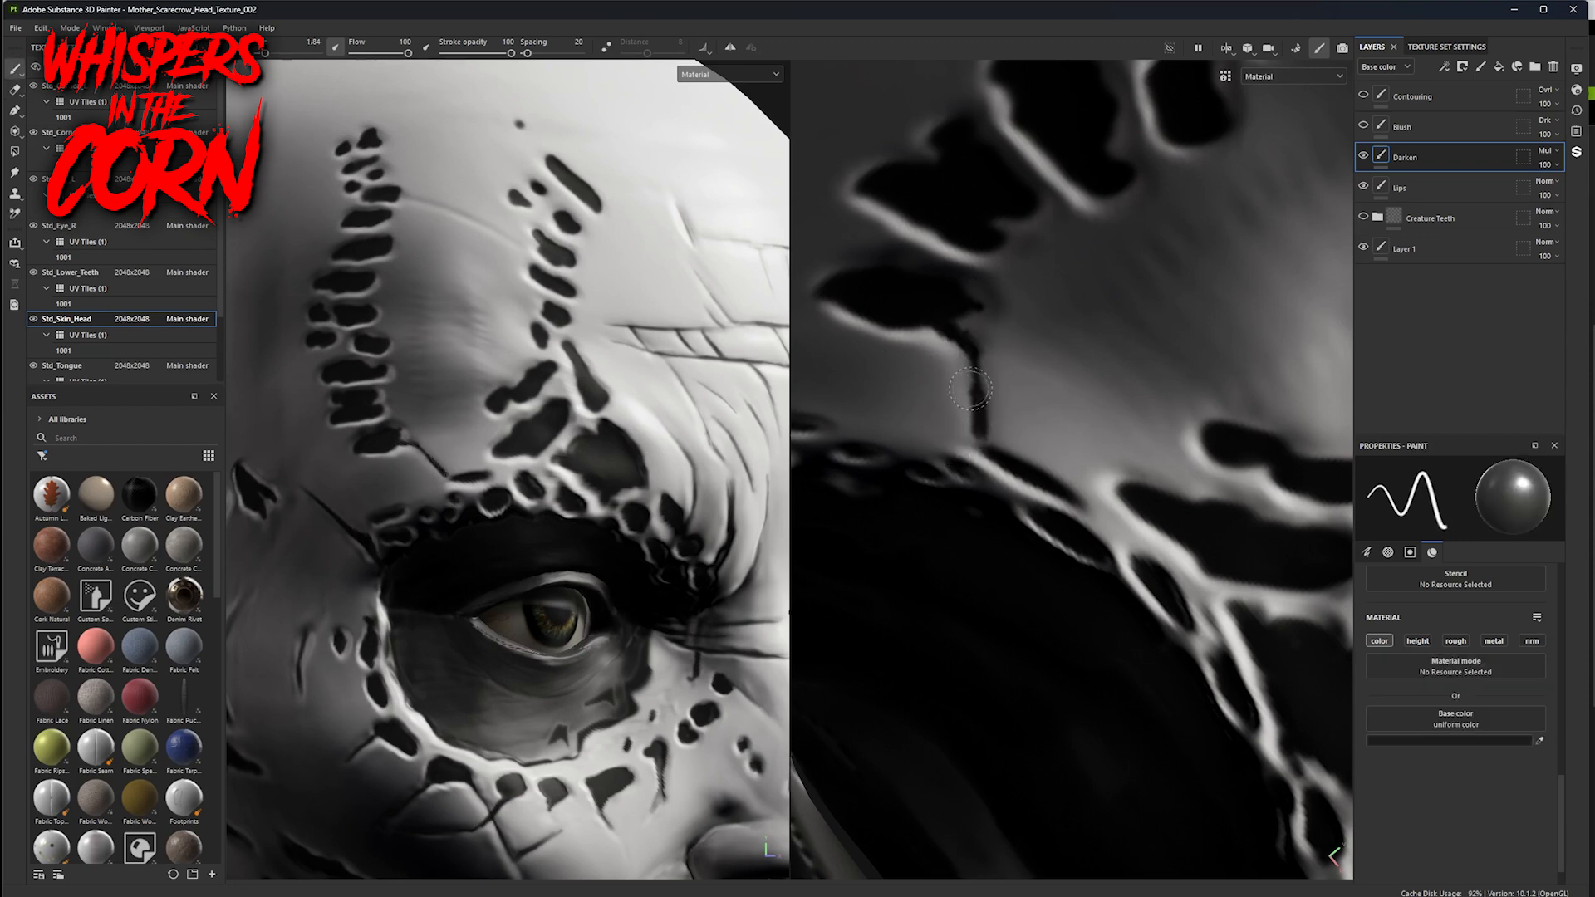
key(2)
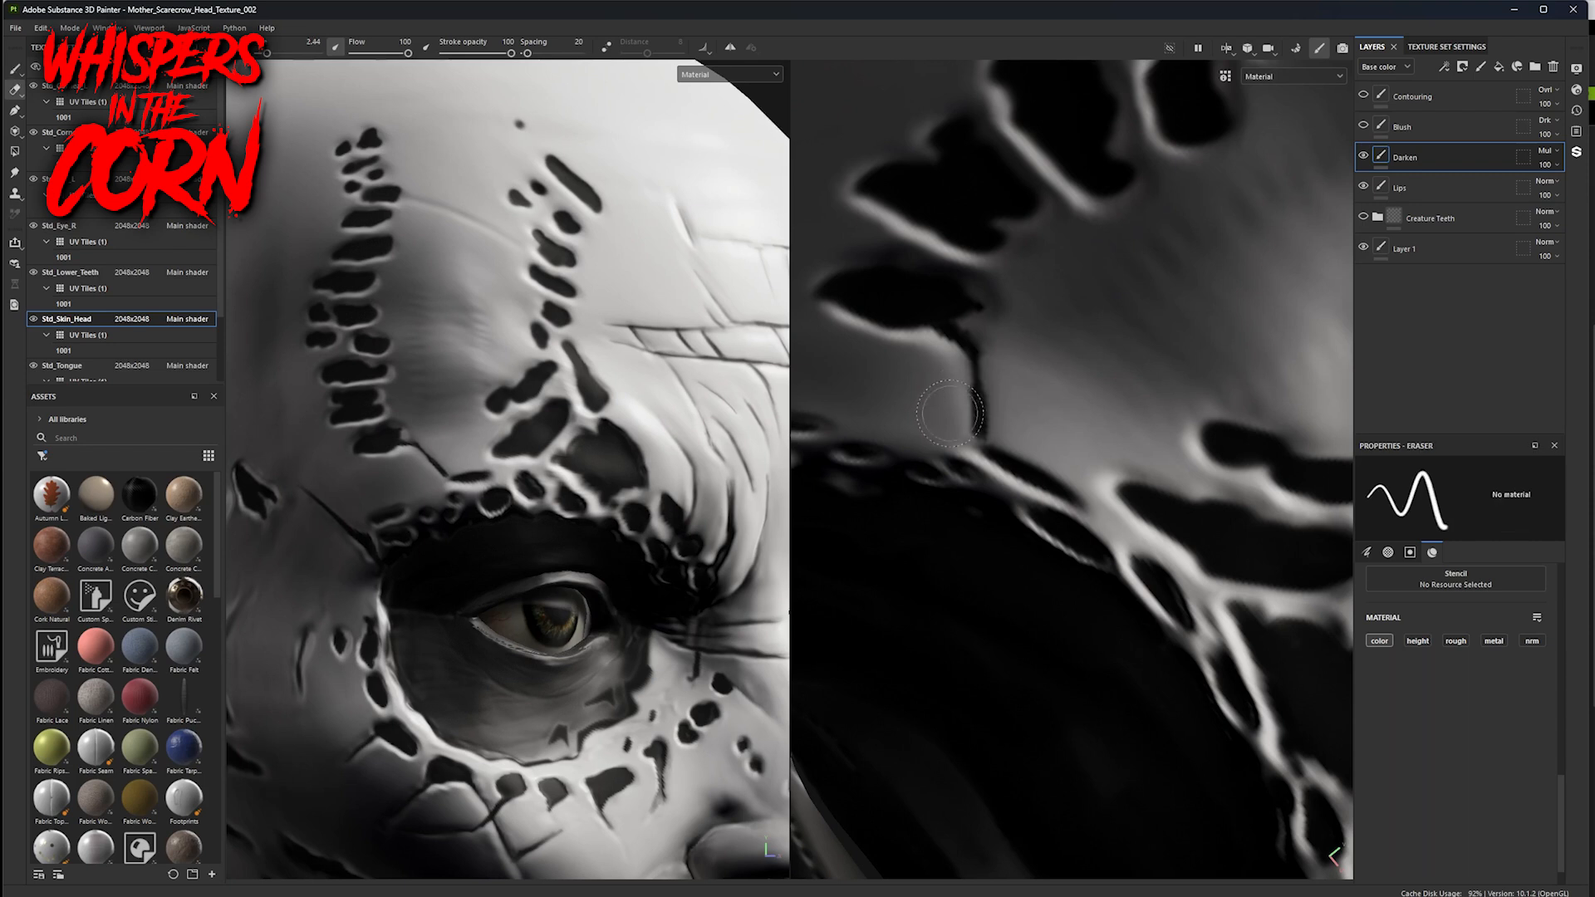
drag(965, 416, 961, 442)
- Paint a dark crack with brush size 1.84 along the curved crease between the two rows of forehead holes
scroll(965, 447, down, 3)
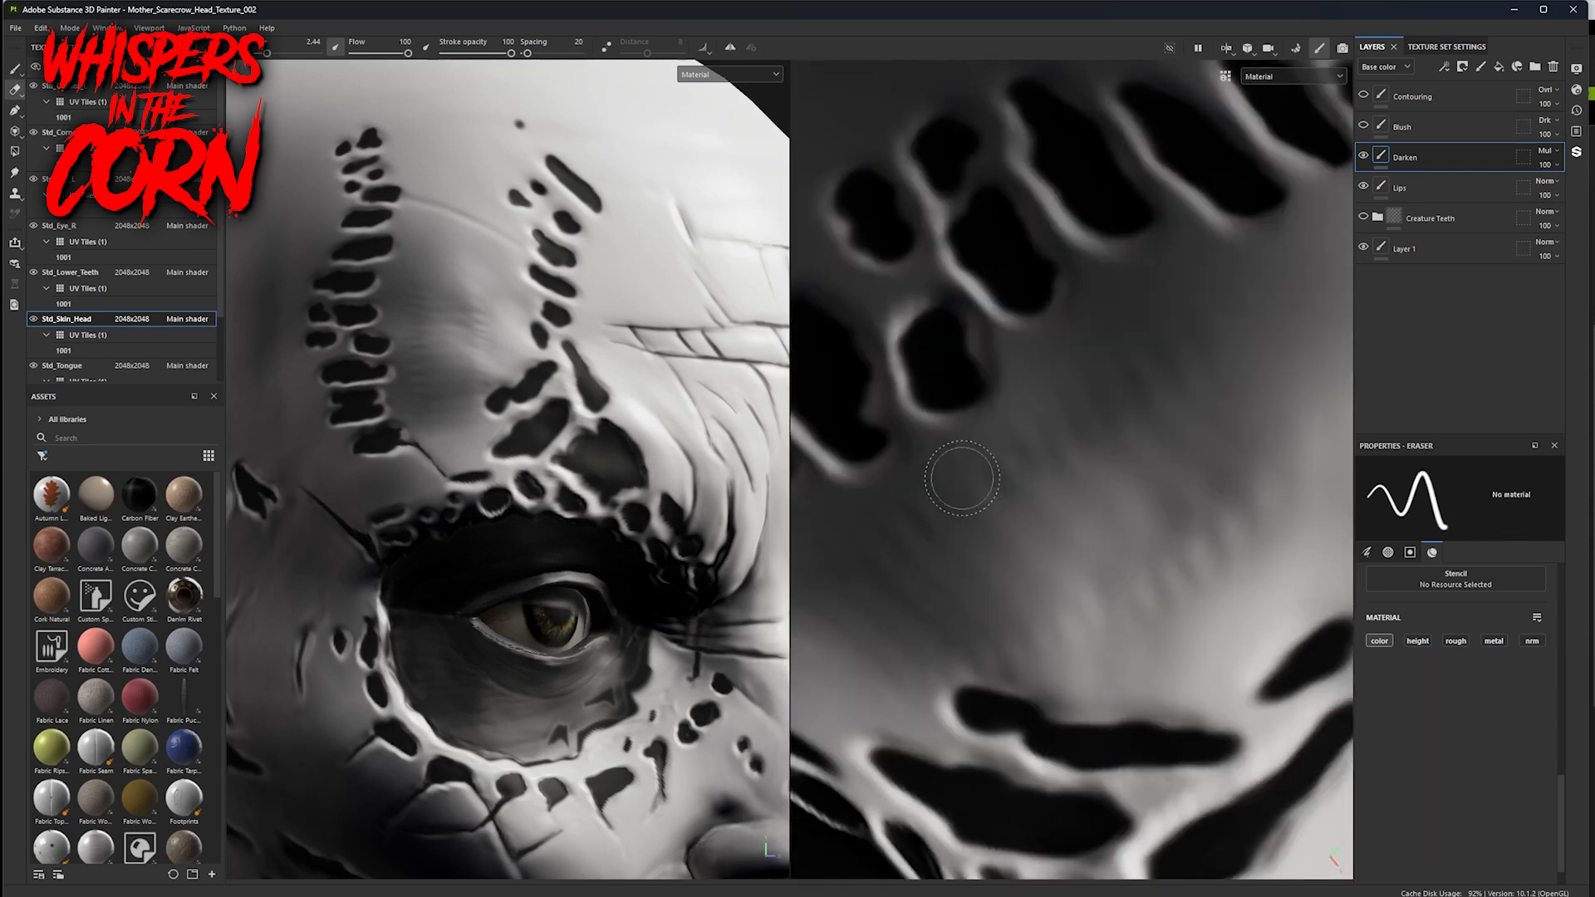
scroll(1098, 413, down, 2)
scroll(1122, 389, up, 5)
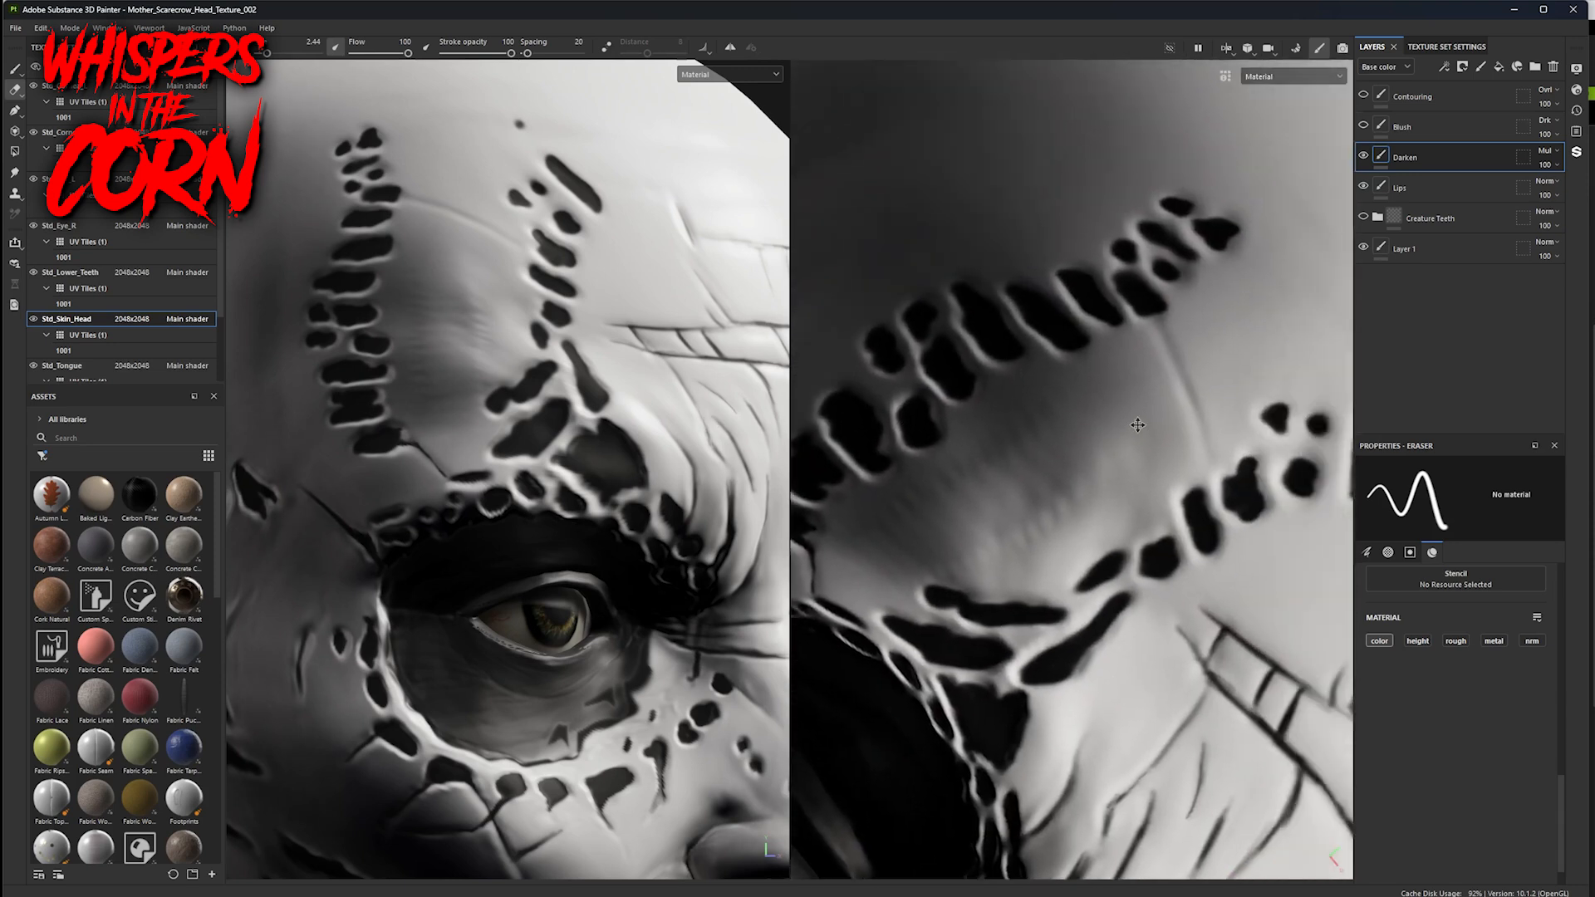
middle_drag(1110, 377, 1168, 353)
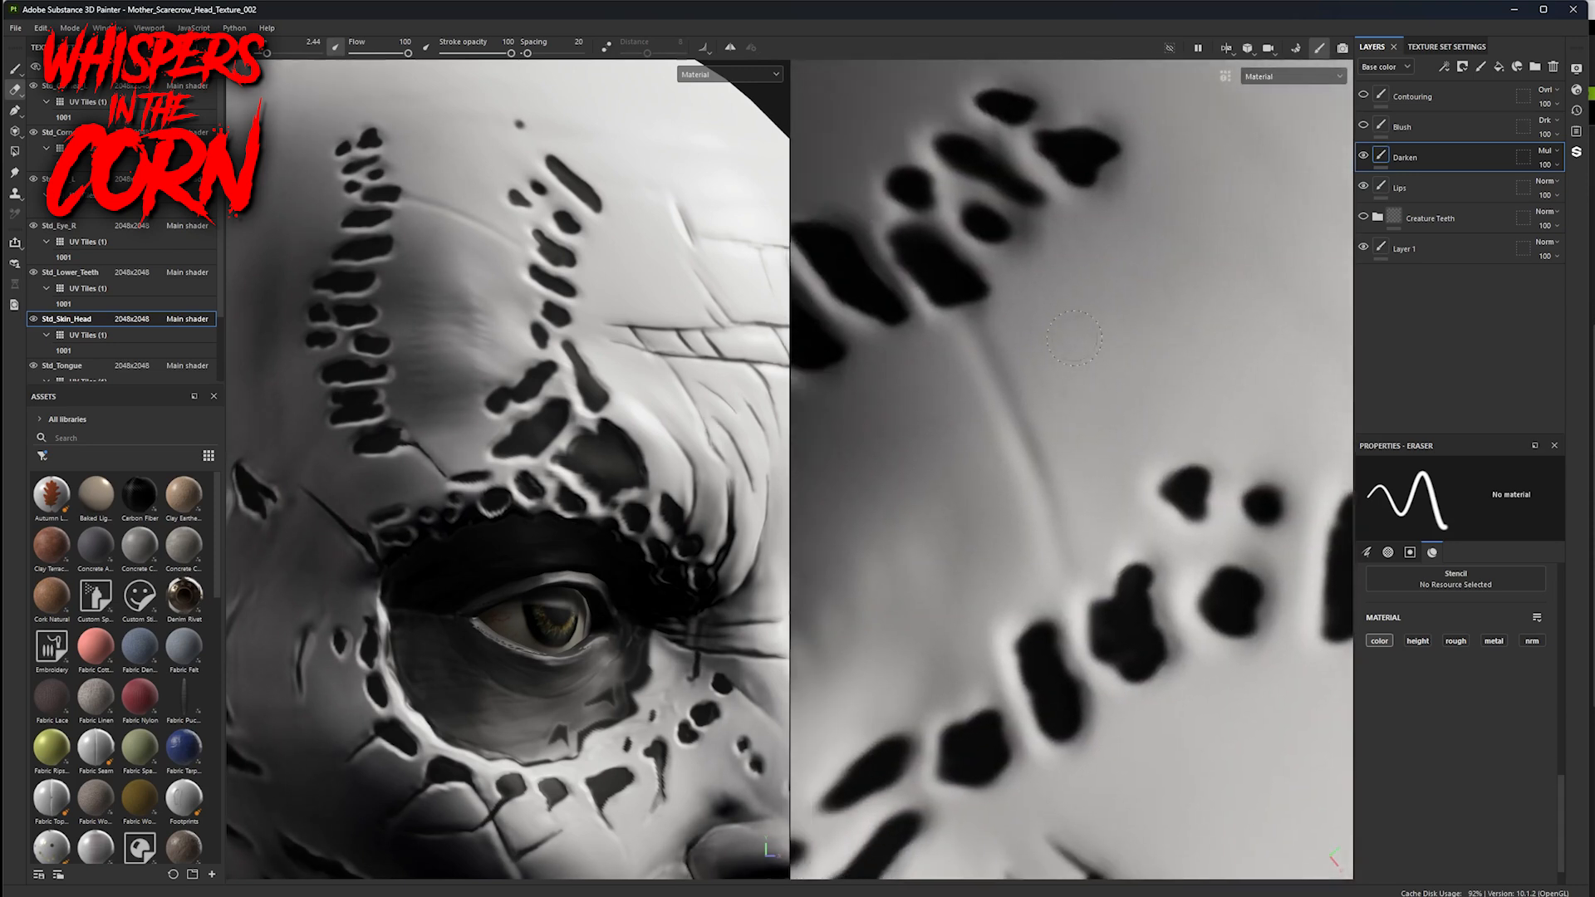
key(1)
drag(956, 301, 997, 384)
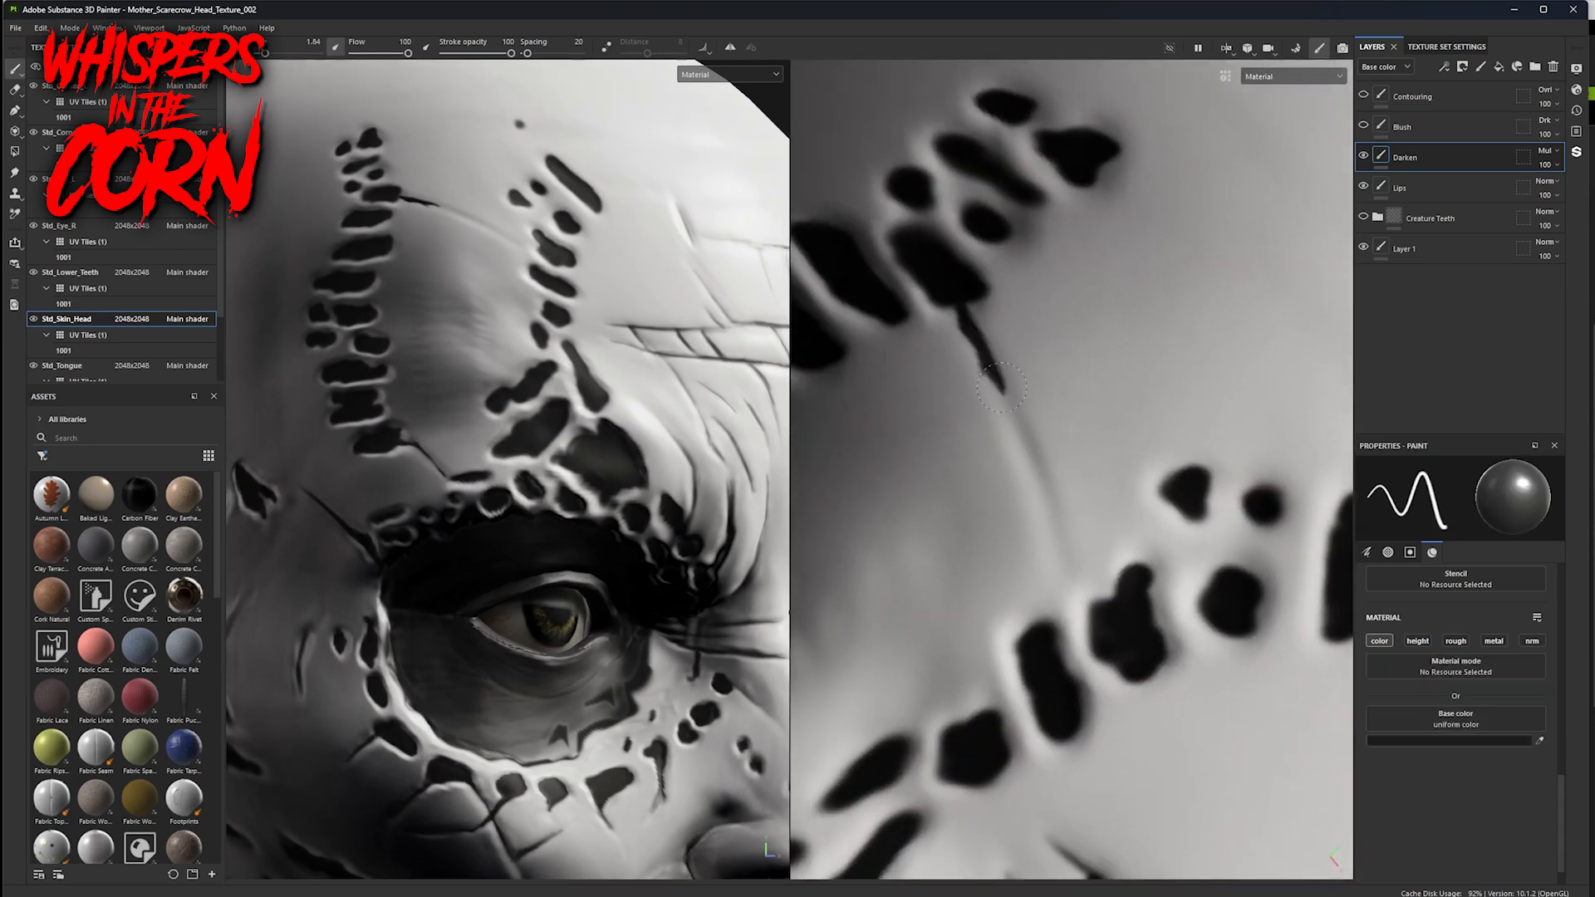
drag(1036, 475, 1033, 488)
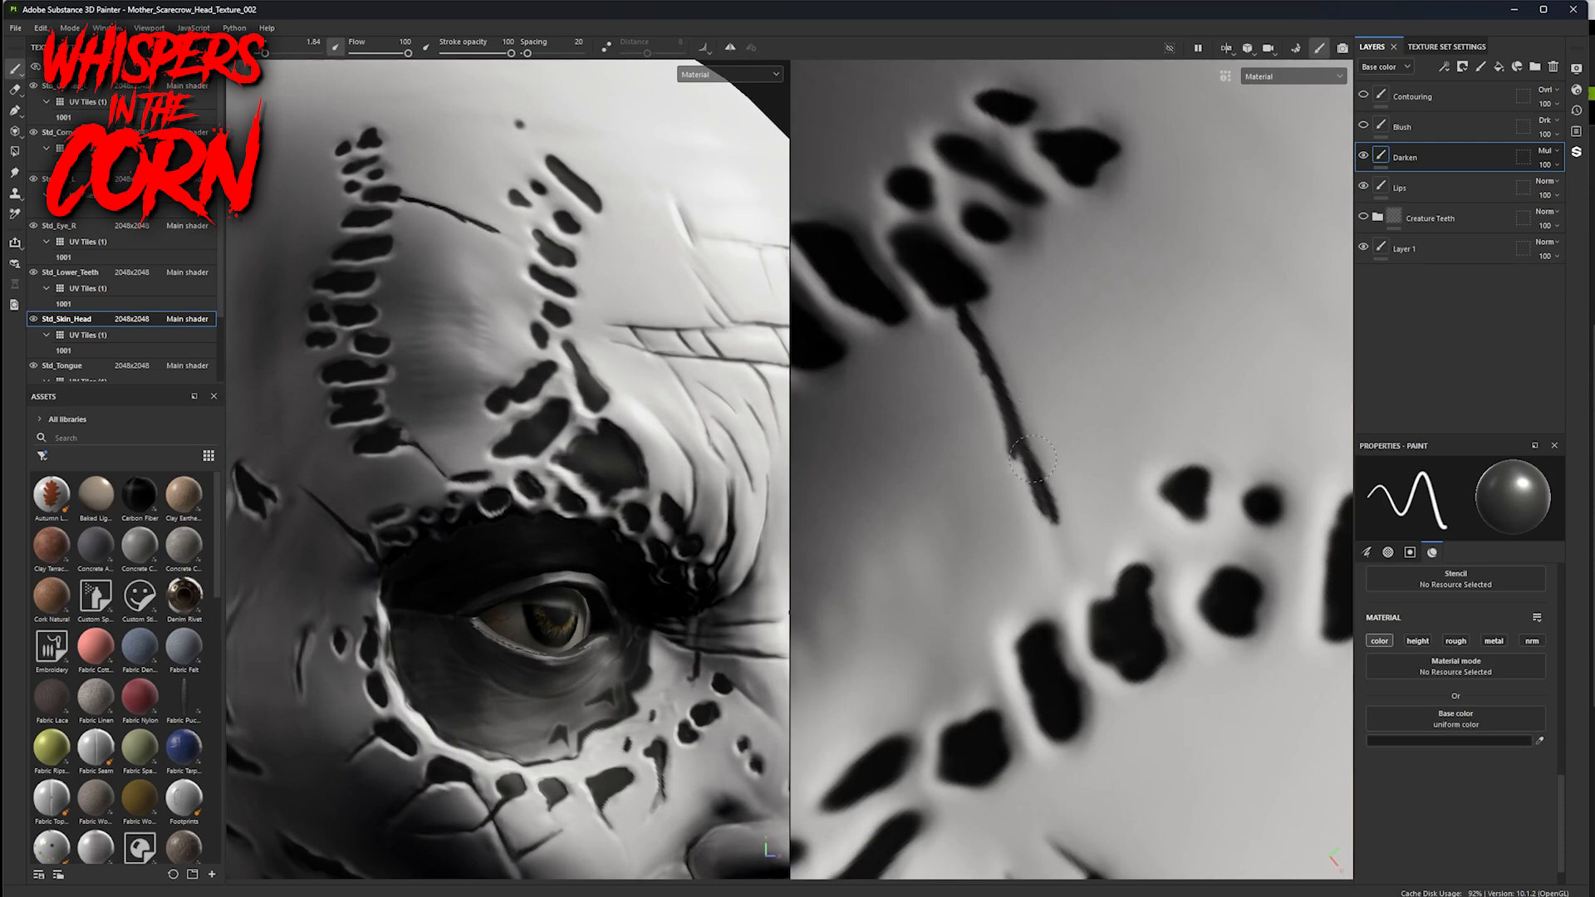
- Erase along both edges of the forehead crack to thin it and taper its lower end
key(2)
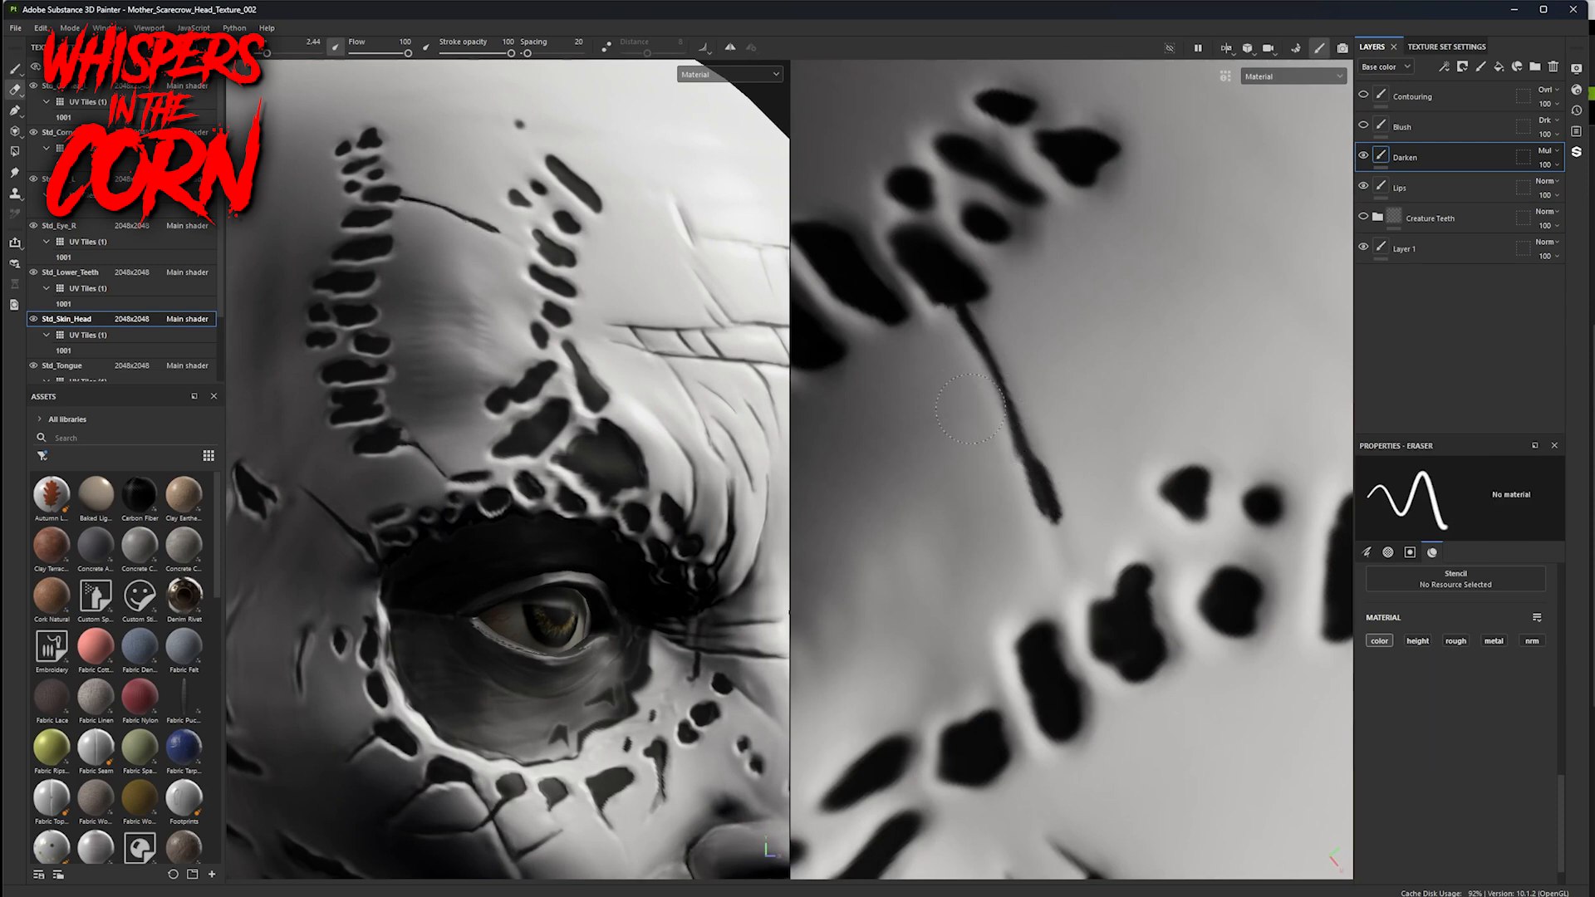
drag(1061, 488, 1017, 474)
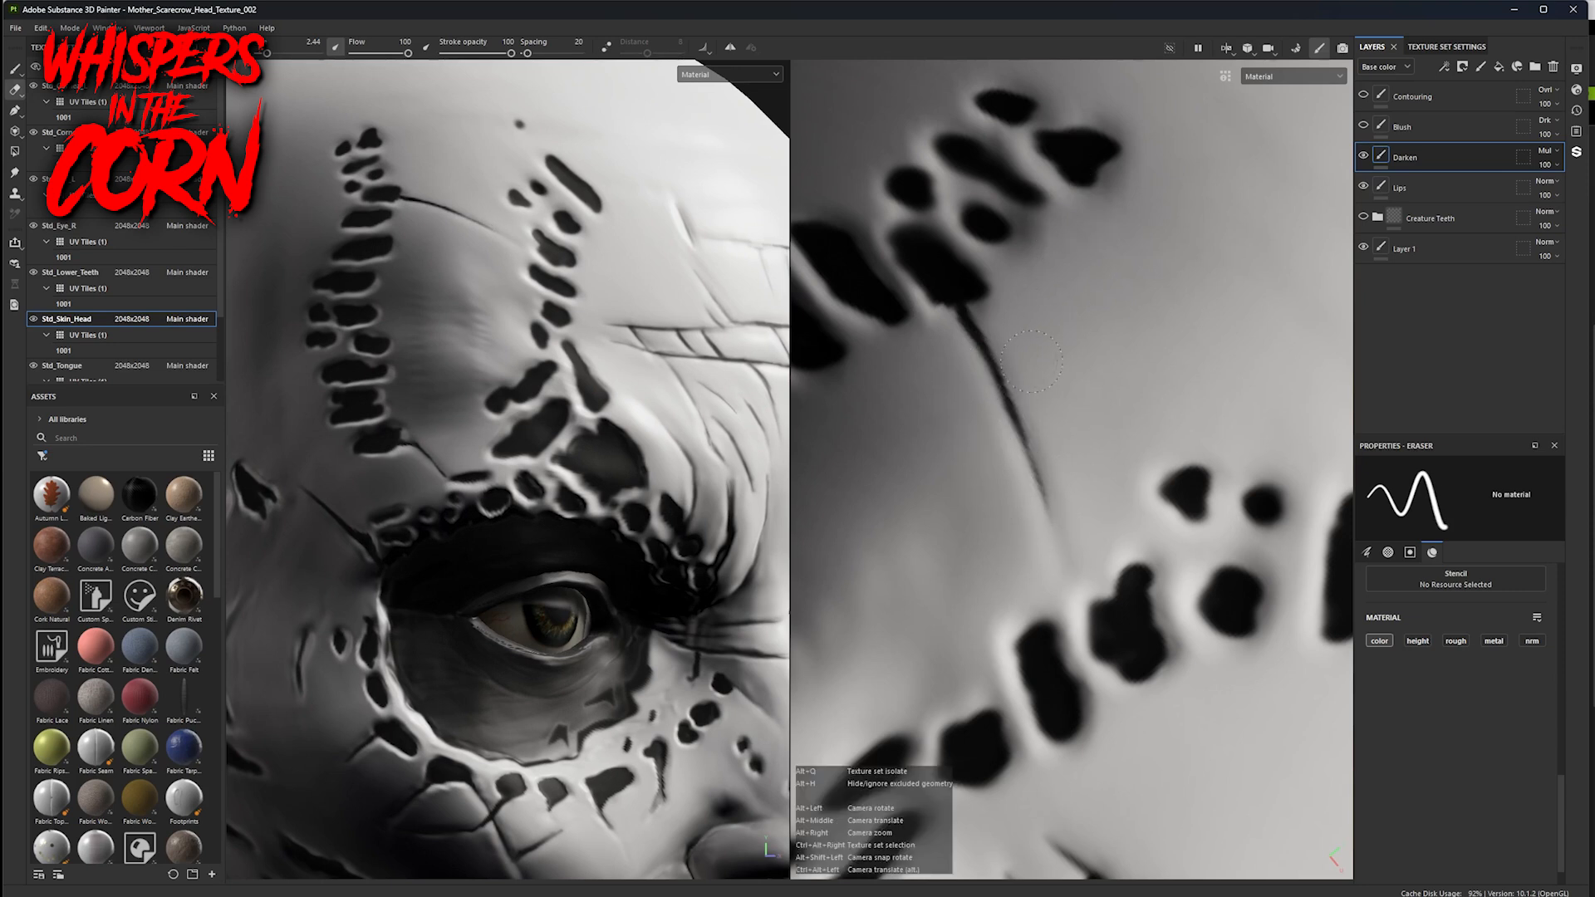
ctrl+right_drag(1057, 492, 1044, 474)
- Inspect the forehead and the side of the head around the ear for unpainted creases
mouse_move(1188, 390)
alt+right_down()
mouse_move(880, 377)
mouse_move(868, 362)
alt+right_up()
alt+middle_drag(1262, 507, 977, 362)
mouse_move(1184, 403)
alt+middle_down()
mouse_move(1079, 288)
mouse_move(887, 196)
alt+middle_up()
alt+drag(1176, 376, 1091, 359)
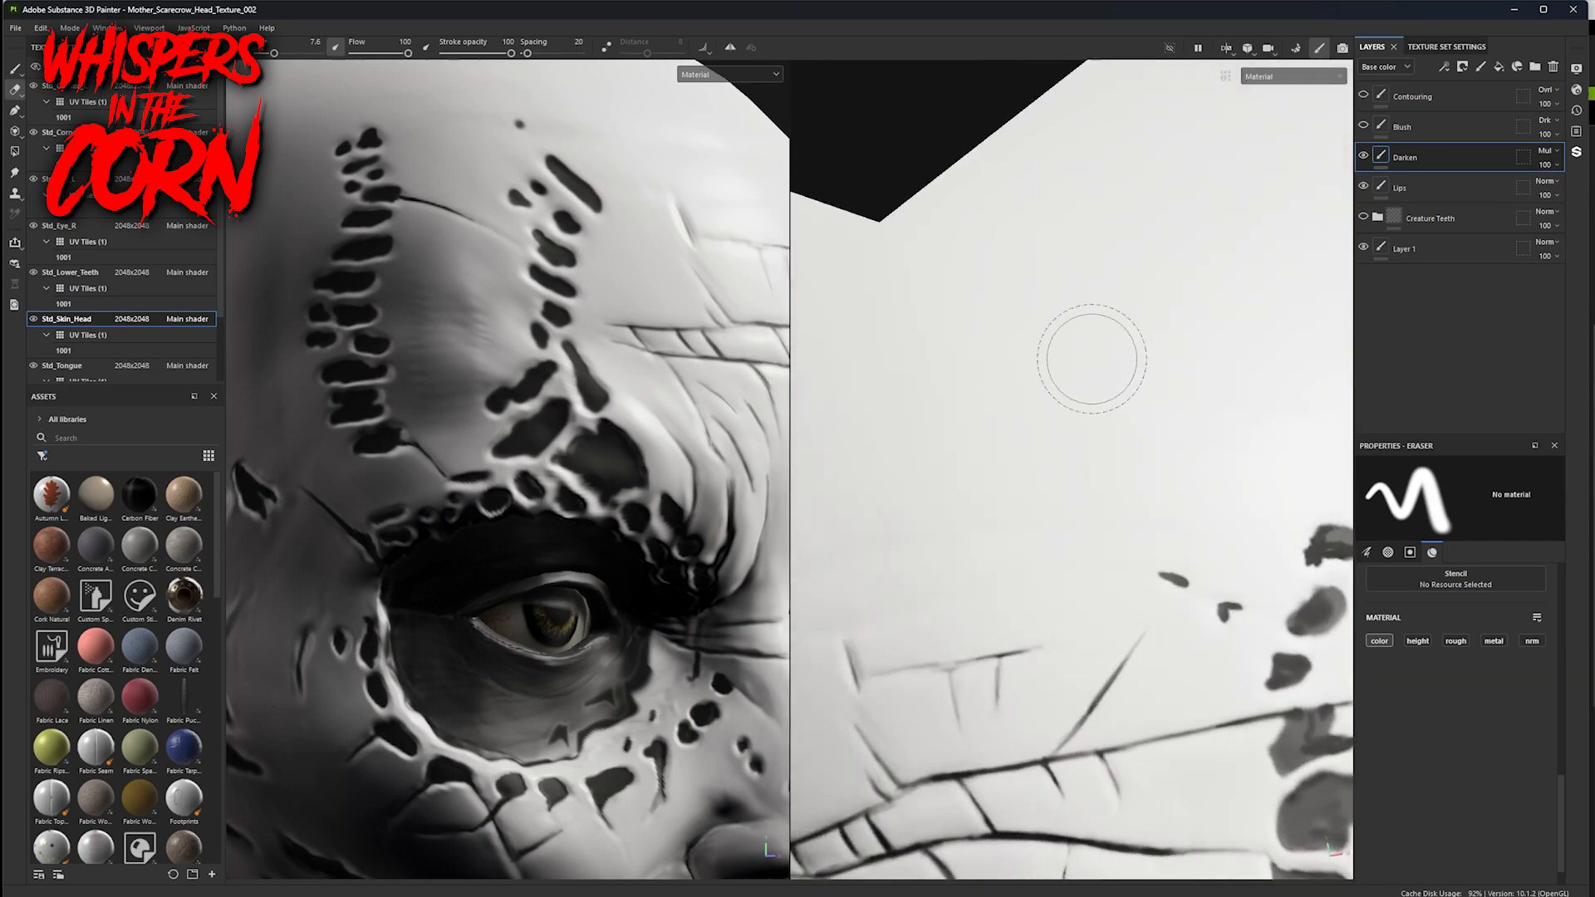
mouse_move(1105, 470)
alt+right_down()
mouse_move(900, 360)
mouse_move(918, 363)
alt+right_up()
mouse_move(1091, 422)
alt+middle_down()
mouse_move(844, 288)
mouse_move(842, 116)
alt+middle_up()
mouse_move(1072, 428)
alt+middle_down()
mouse_move(911, 307)
mouse_move(902, 279)
alt+middle_up()
alt+right_drag(1154, 386, 951, 532)
alt+middle_drag(951, 532, 1171, 216)
alt+right_drag(1251, 465, 874, 449)
alt+middle_drag(961, 553, 868, 179)
alt+right_drag(1163, 432, 1164, 378)
alt+middle_drag(1222, 241, 980, 564)
alt+right_drag(980, 564, 416, 458)
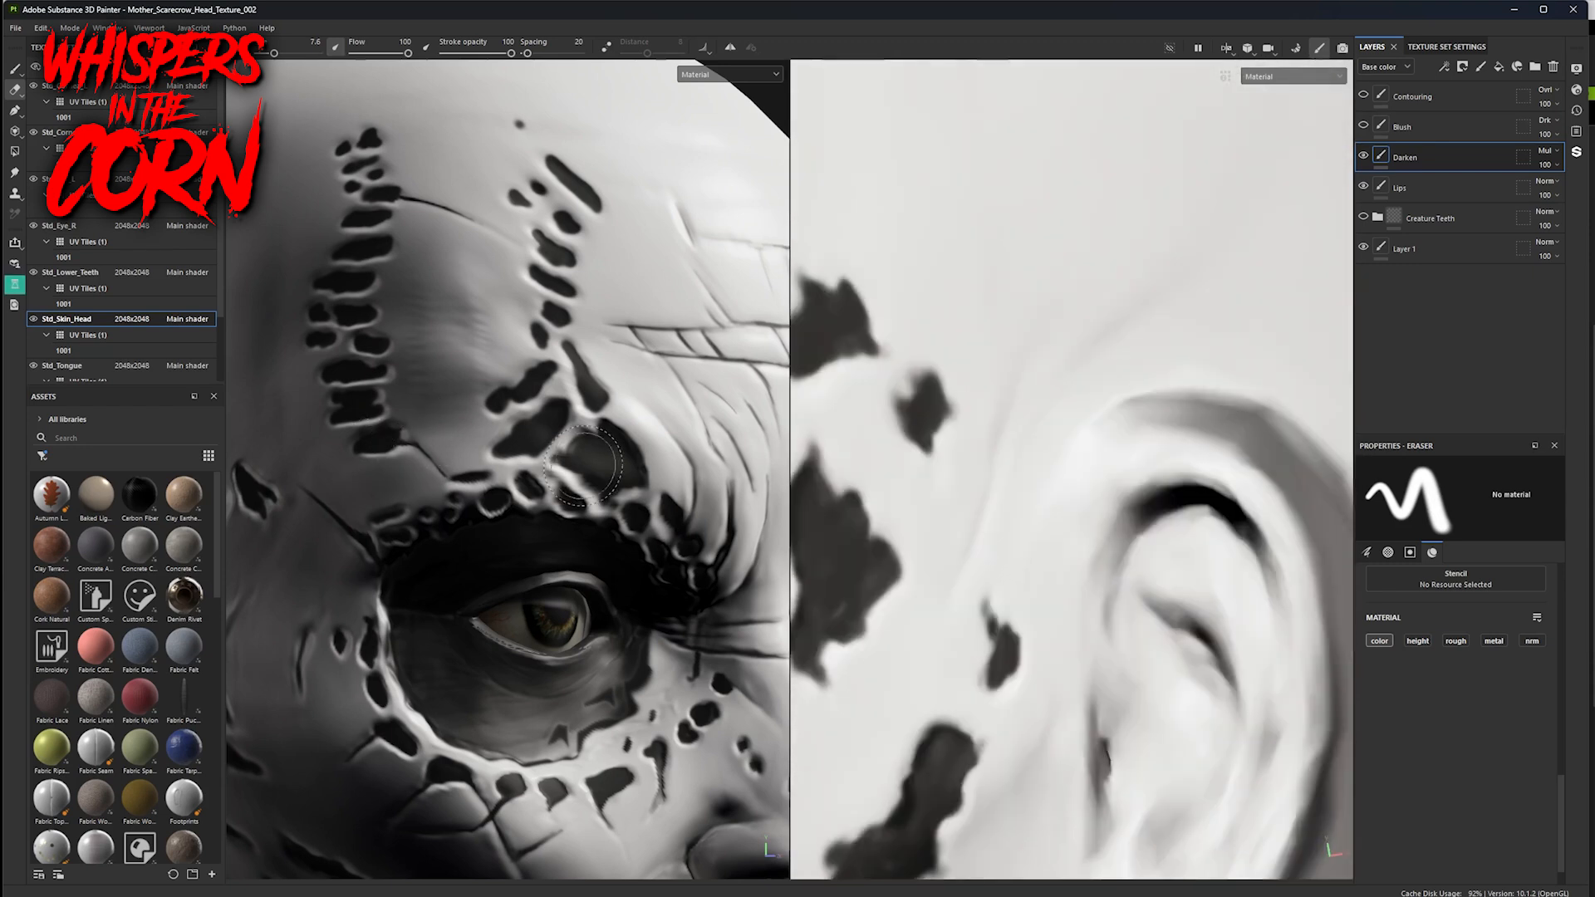
- Paint two dark cracks with brush size 1.84 along the creases on the temple just above the ear
scroll(669, 407, down, 5)
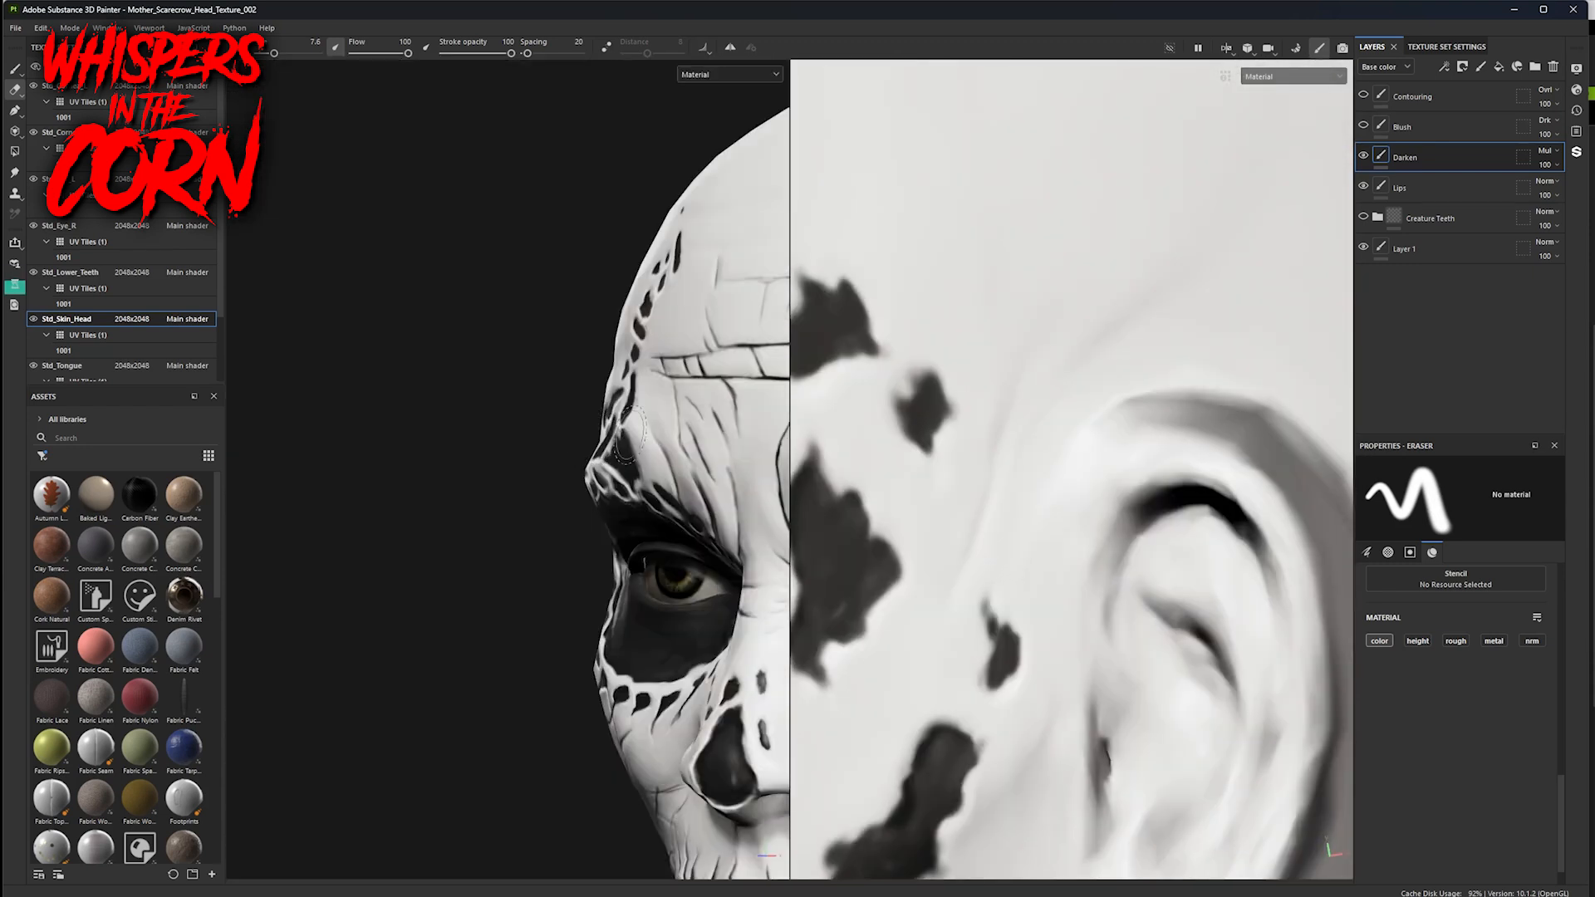
mouse_move(553, 499)
alt+mouse_down()
mouse_move(445, 523)
mouse_move(559, 517)
alt+mouse_up()
alt+middle_drag(665, 523, 407, 507)
alt+drag(515, 507, 452, 495)
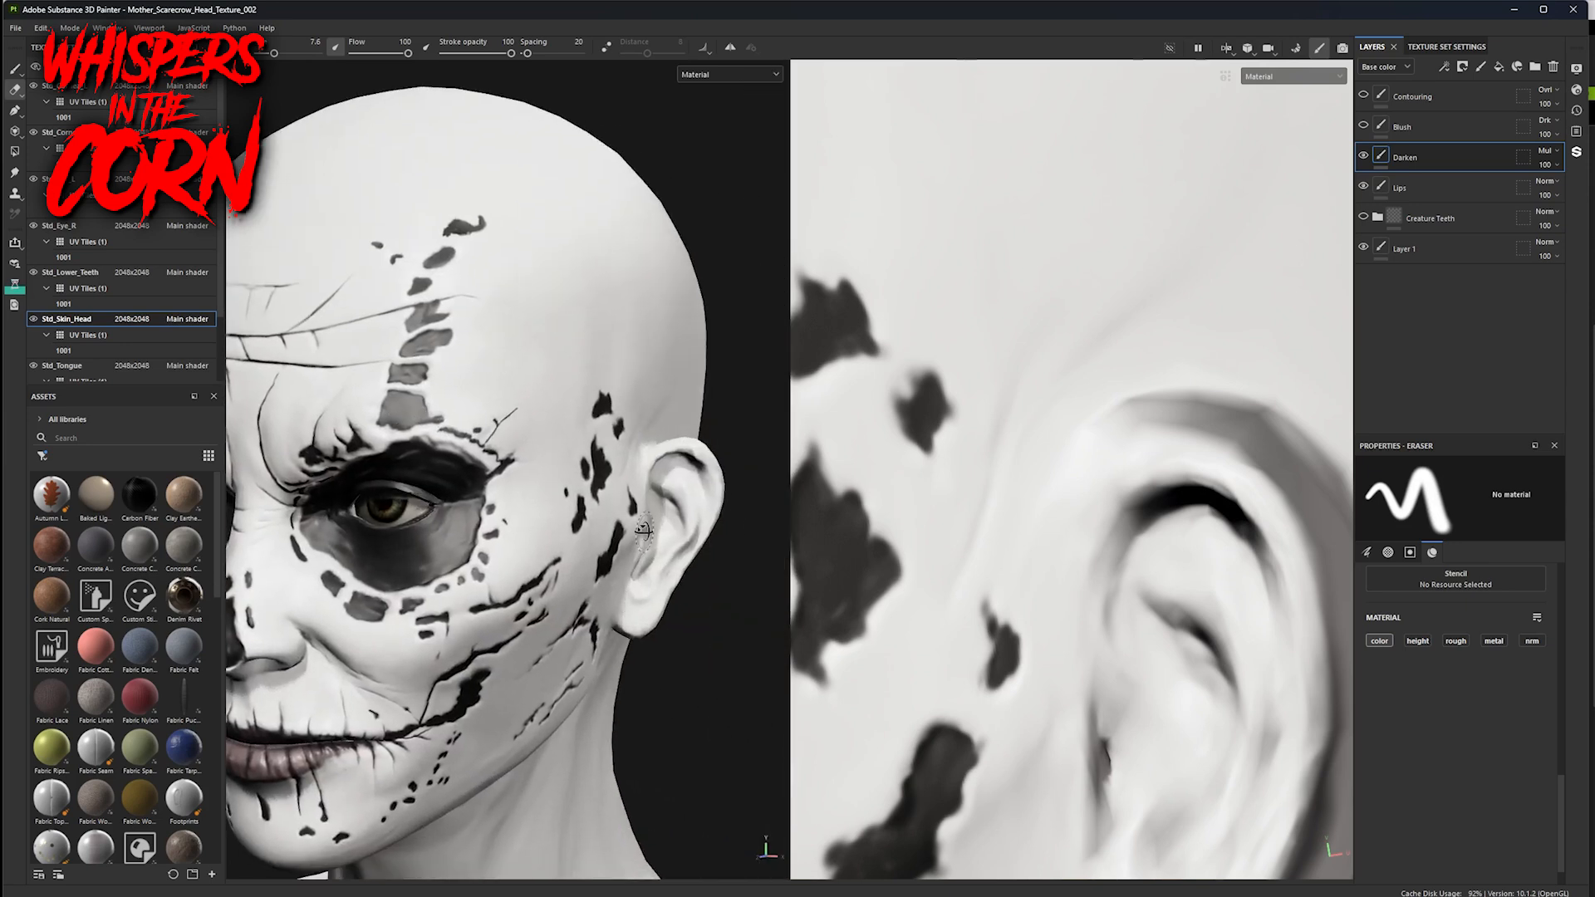
scroll(644, 529, up, 5)
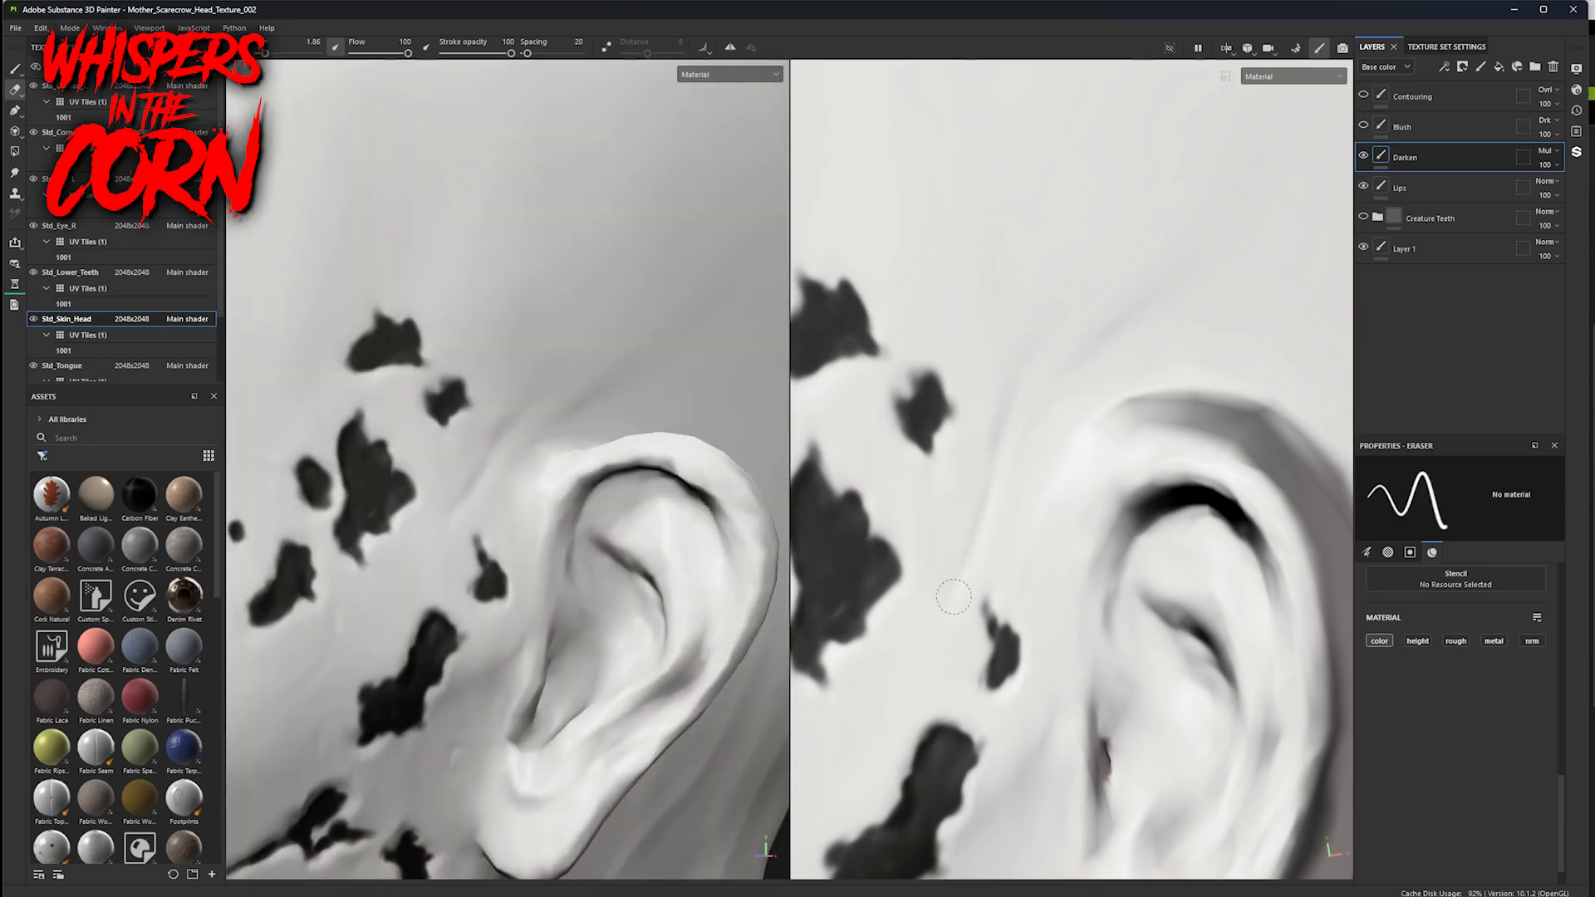
key(1)
mouse_move(948, 600)
mouse_down()
mouse_move(1048, 332)
mouse_move(1025, 436)
mouse_move(1213, 267)
mouse_move(1188, 275)
mouse_move(1255, 239)
mouse_up()
mouse_move(1071, 382)
mouse_down()
mouse_move(1041, 405)
mouse_move(1007, 389)
mouse_move(1078, 311)
mouse_up()
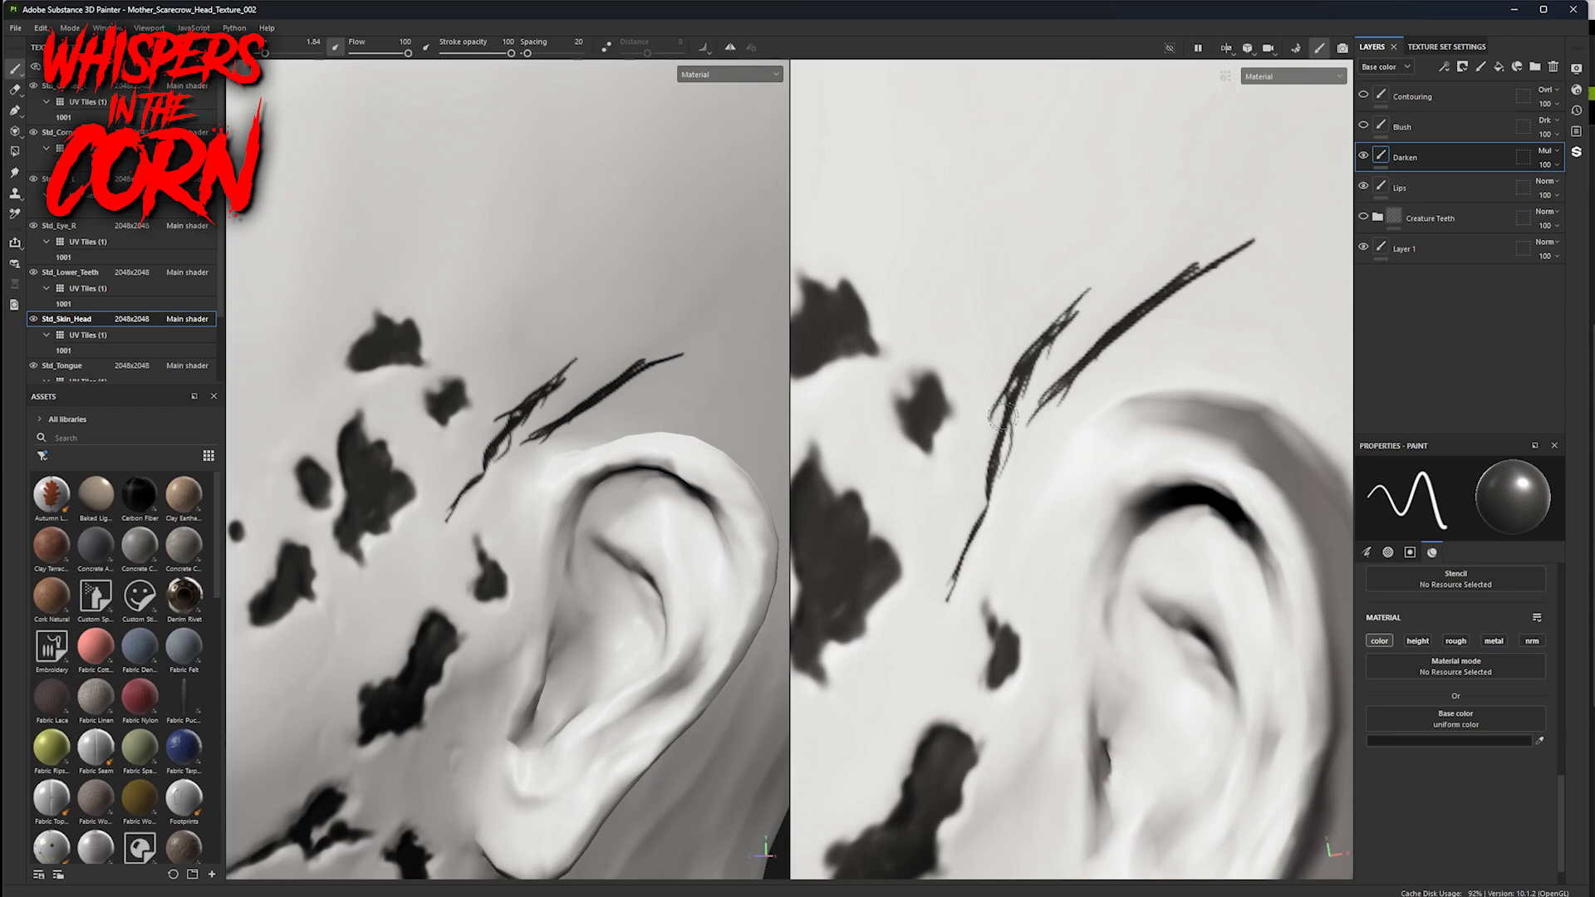
- Erase around the front crack's lower tip and along both edges of the rear crack to thin them, enlarging the eraser to 2.45
key(e)
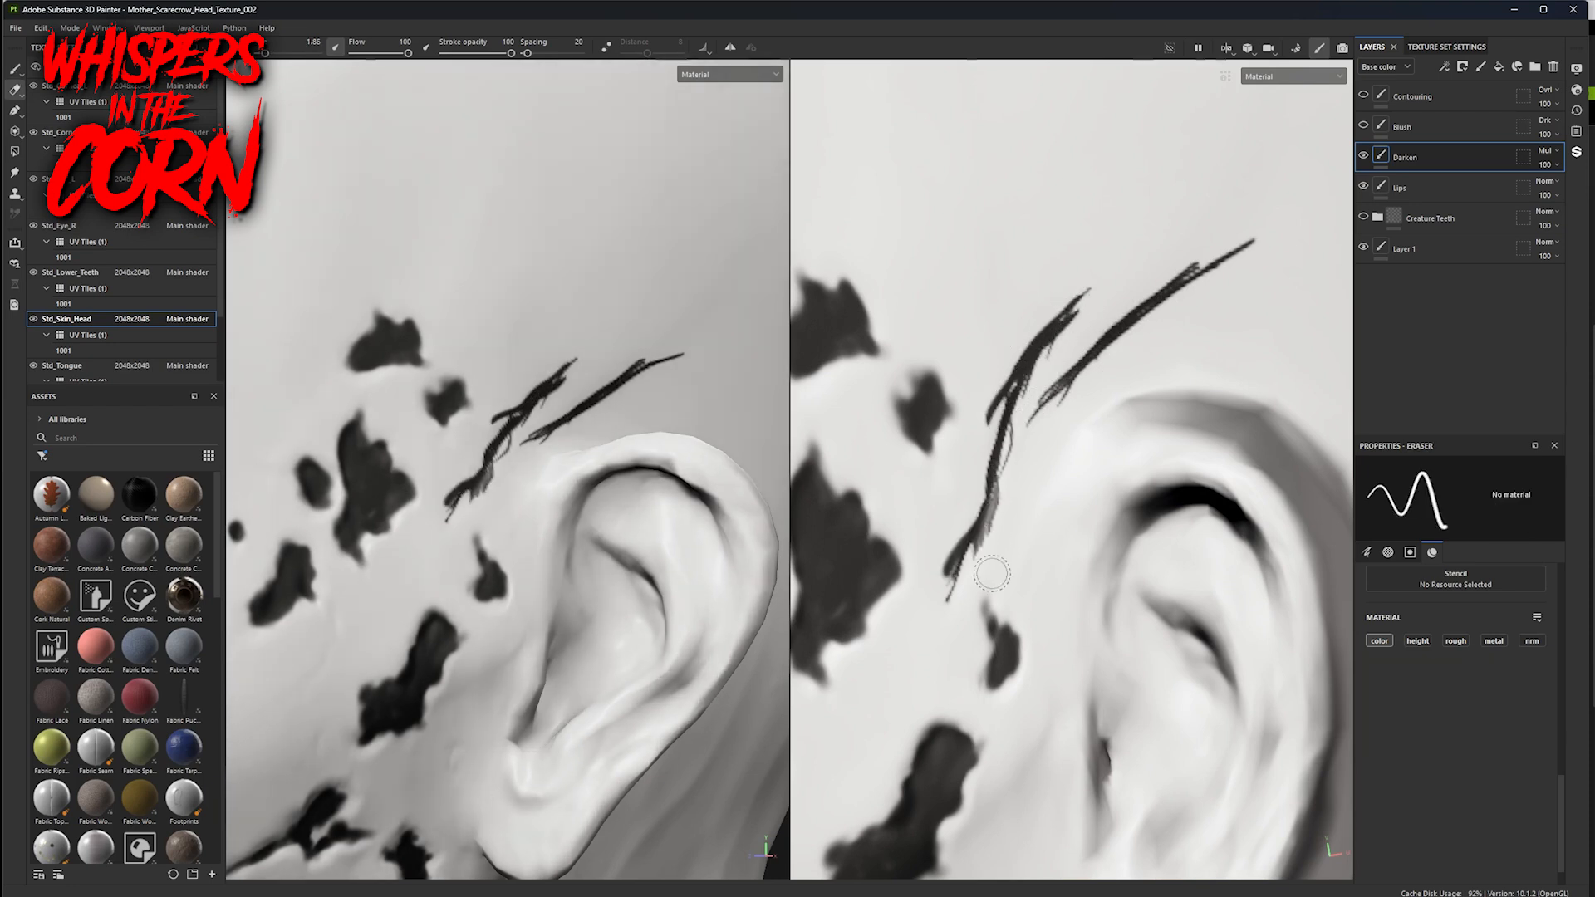
drag(999, 514, 979, 505)
key(bracketright)
key(bracketright)
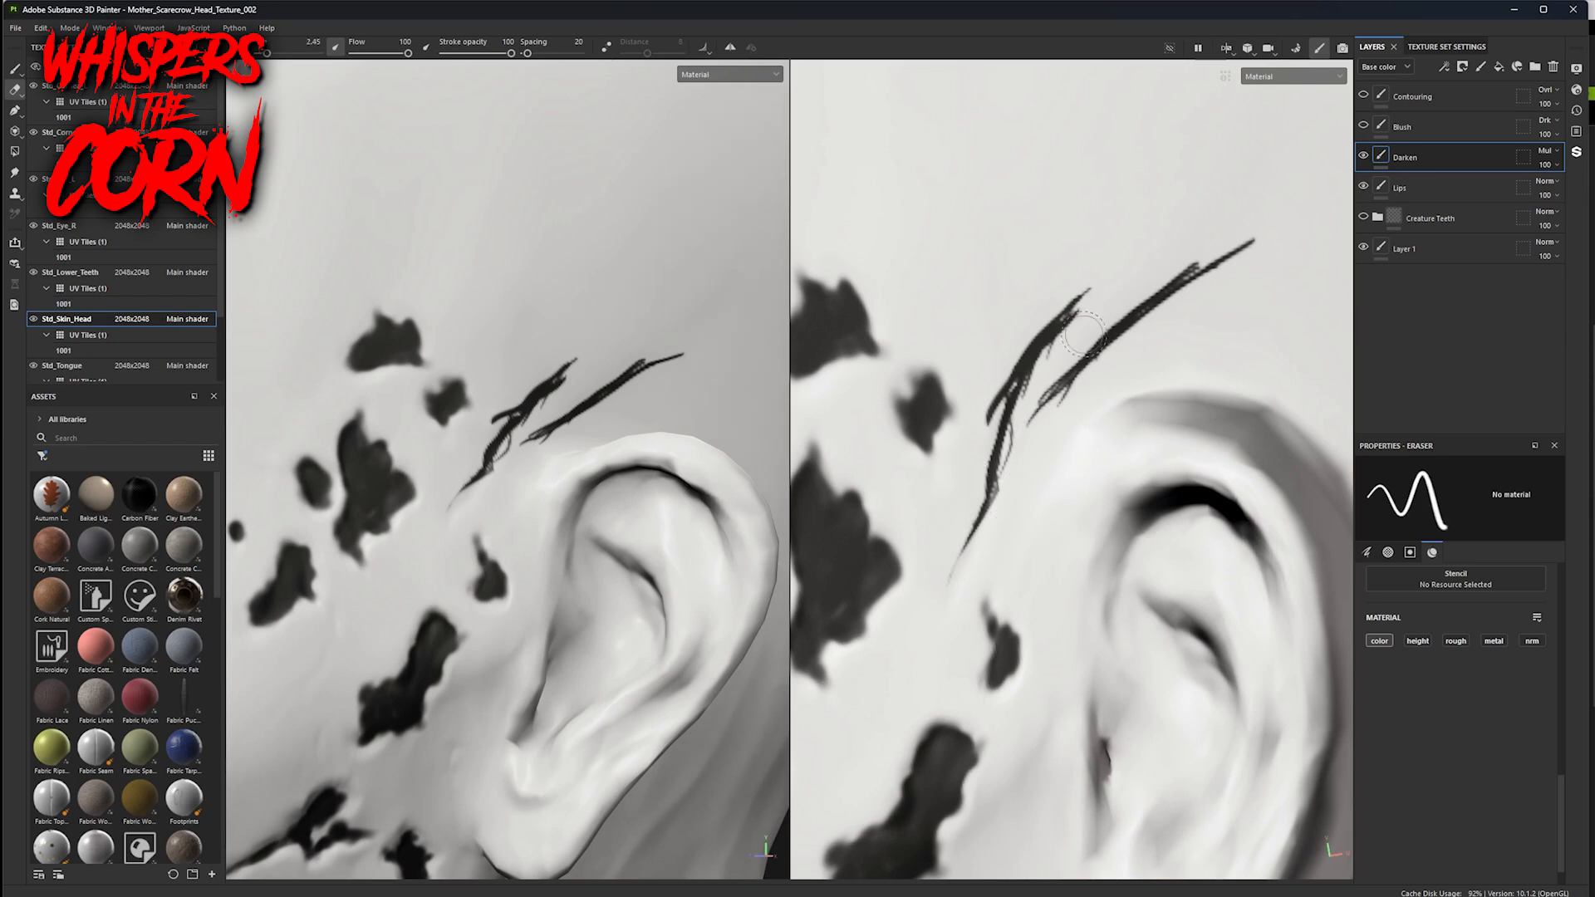
drag(1106, 288, 1090, 327)
mouse_move(1268, 212)
mouse_down()
mouse_move(1170, 267)
mouse_move(1099, 394)
mouse_up()
drag(1188, 281, 1131, 332)
drag(1226, 264, 1078, 401)
- Erase along the edges and lower tail of the front crack above the ear with eraser size 3.87
mouse_move(983, 502)
mouse_down()
mouse_move(1070, 329)
mouse_move(1030, 306)
mouse_move(974, 401)
mouse_up()
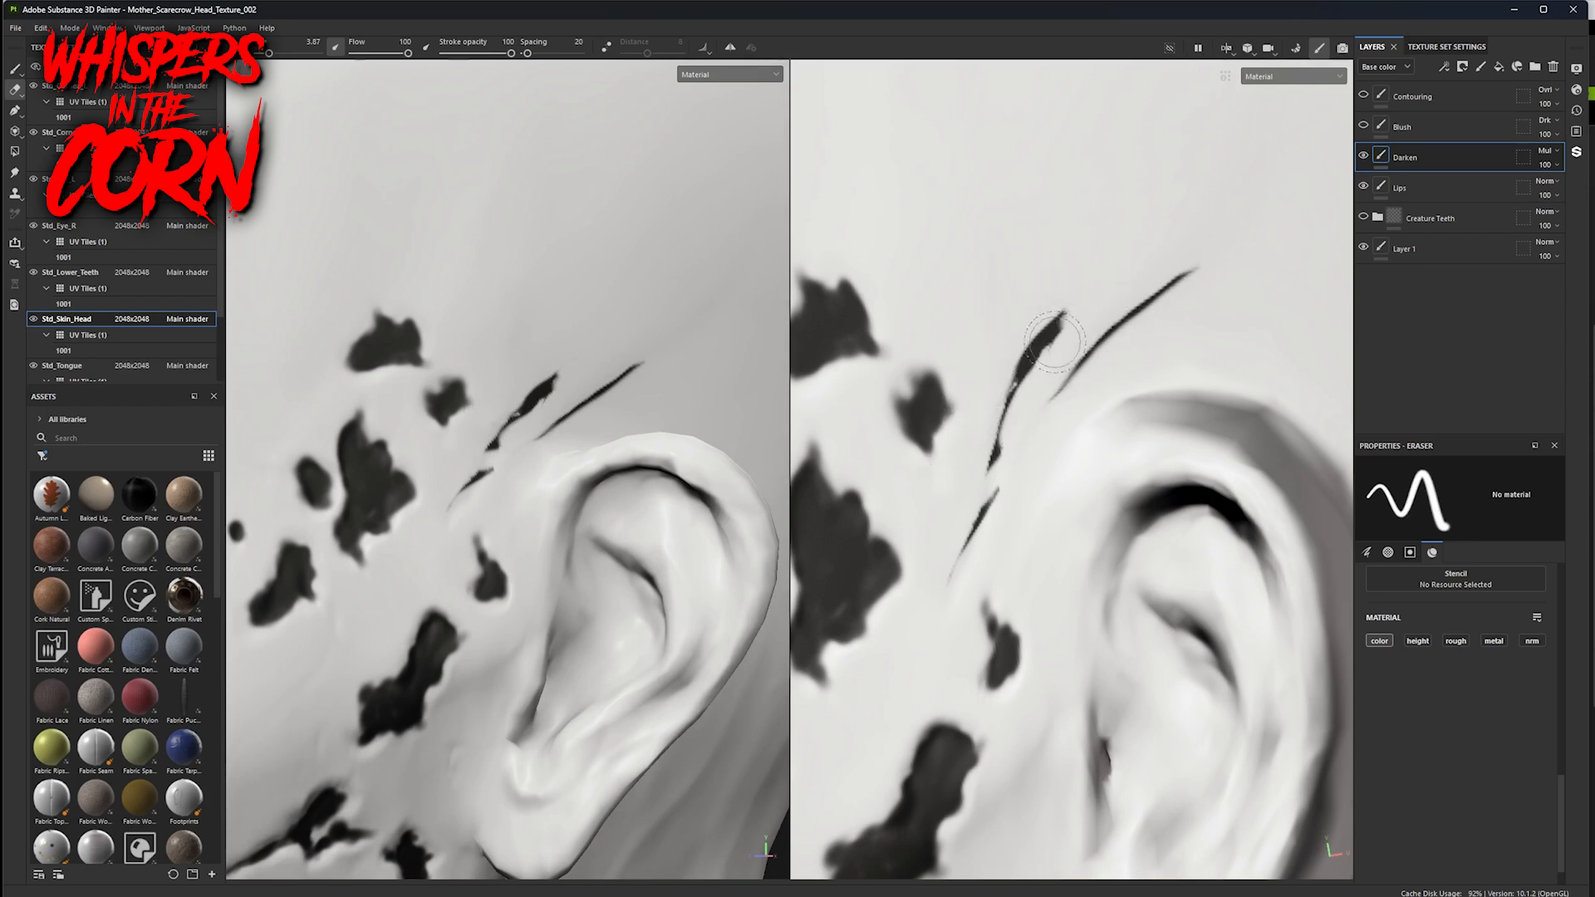
mouse_move(997, 447)
mouse_down()
mouse_move(1073, 339)
mouse_move(1005, 498)
mouse_up()
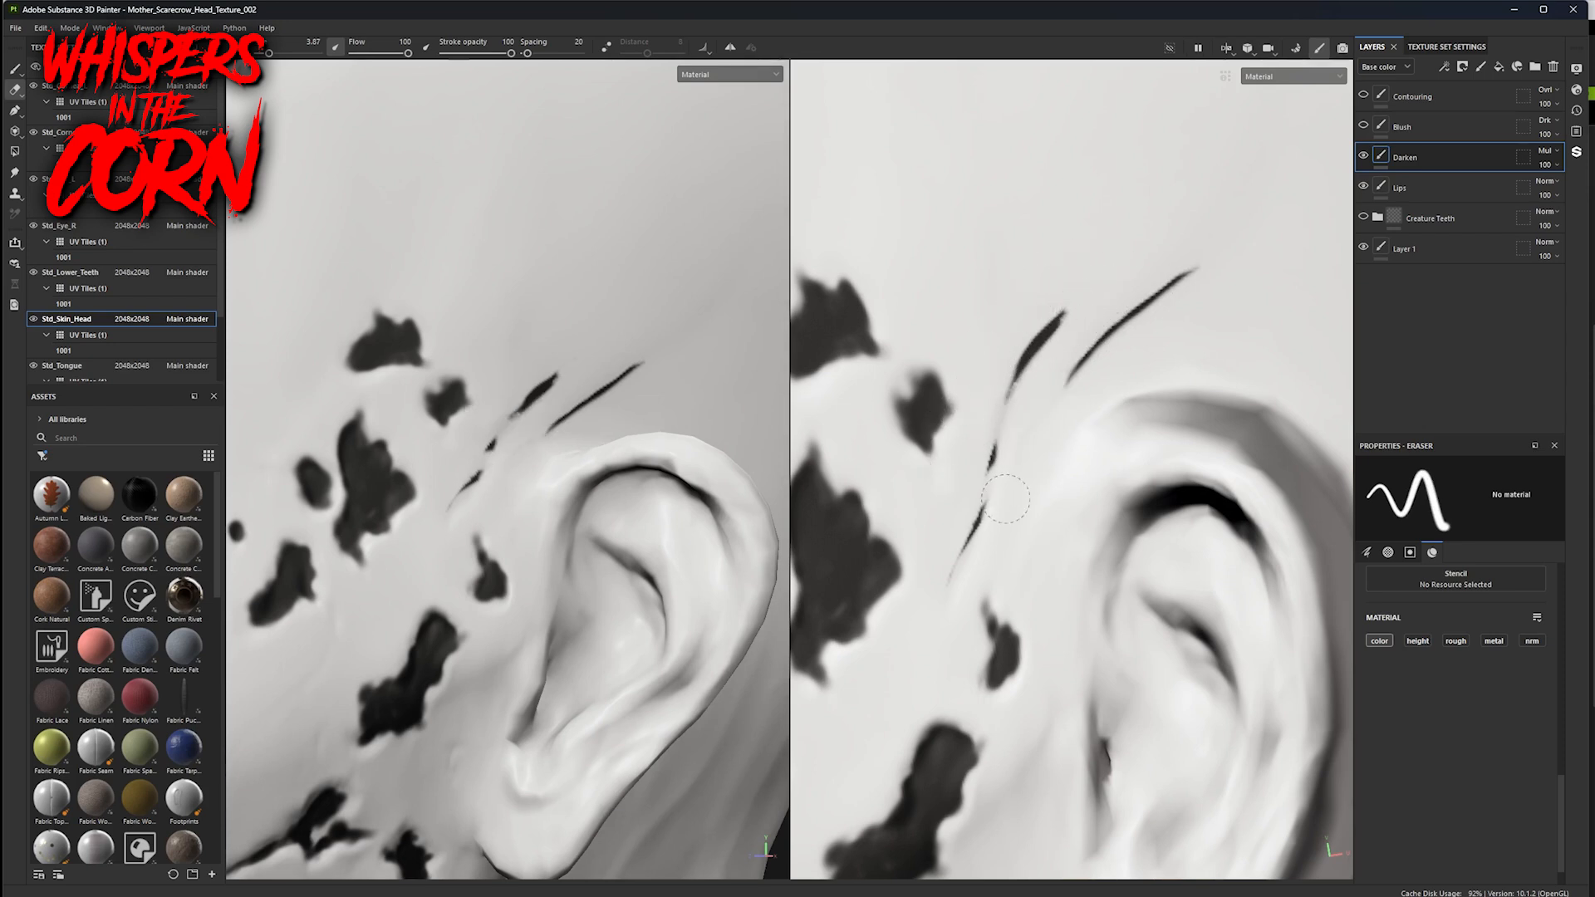
mouse_move(1026, 431)
mouse_down()
mouse_move(994, 566)
mouse_move(955, 489)
mouse_move(946, 571)
mouse_up()
mouse_move(976, 483)
mouse_down()
mouse_move(918, 559)
mouse_move(964, 509)
mouse_move(947, 559)
mouse_move(987, 438)
mouse_move(1007, 430)
mouse_up()
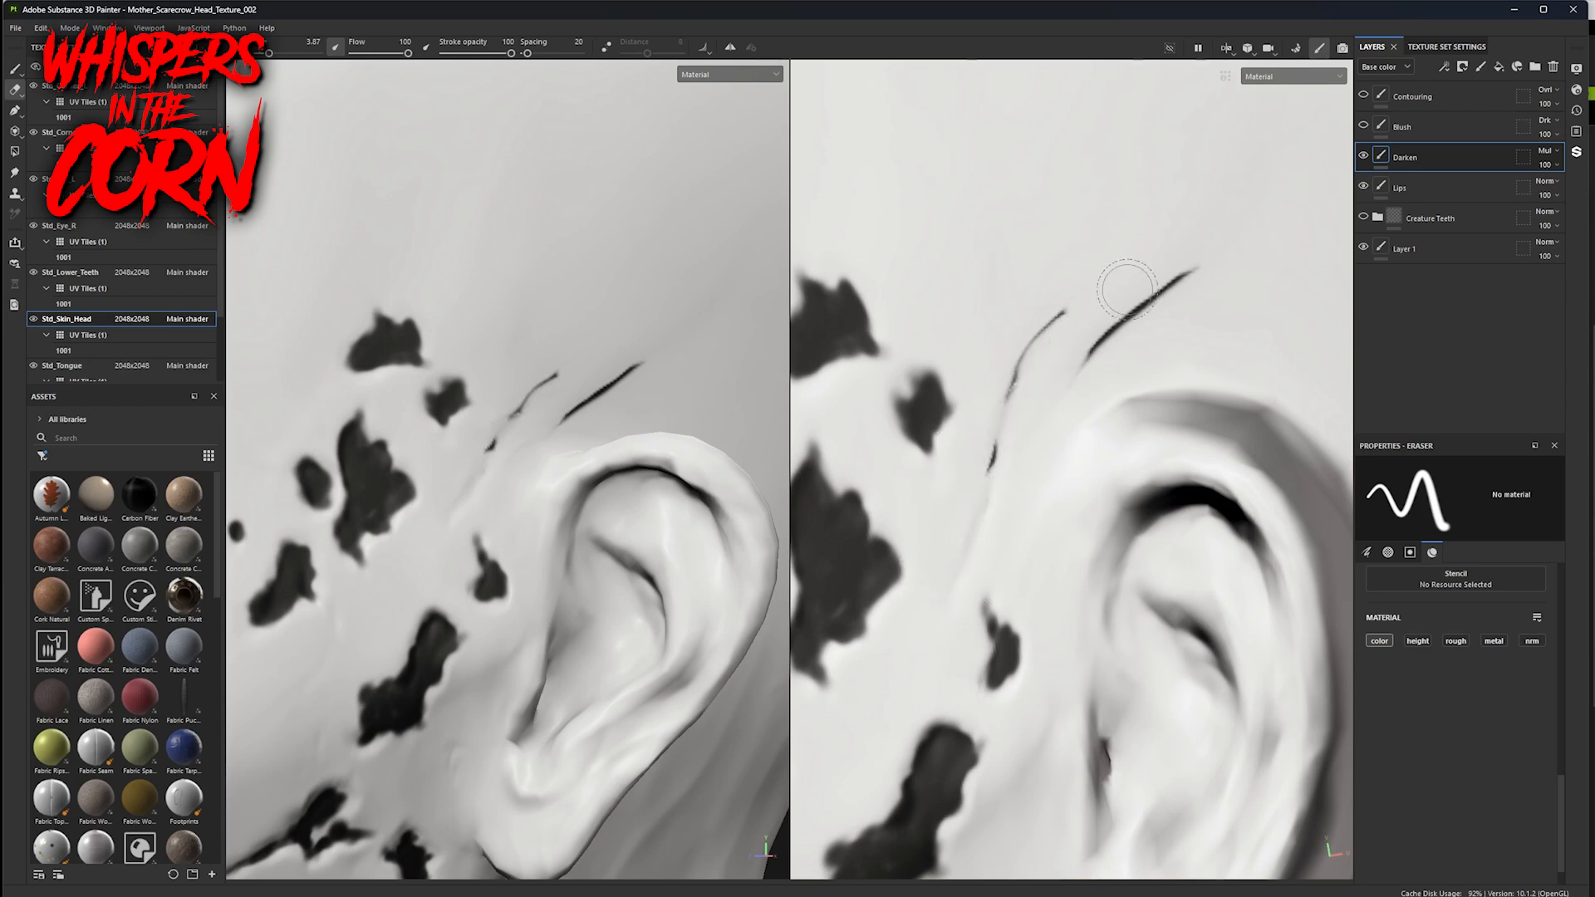
- Switch the paint brush's pen pressure from size to flow, test the stroke, undo it and shrink the brush for fine lines
key(1)
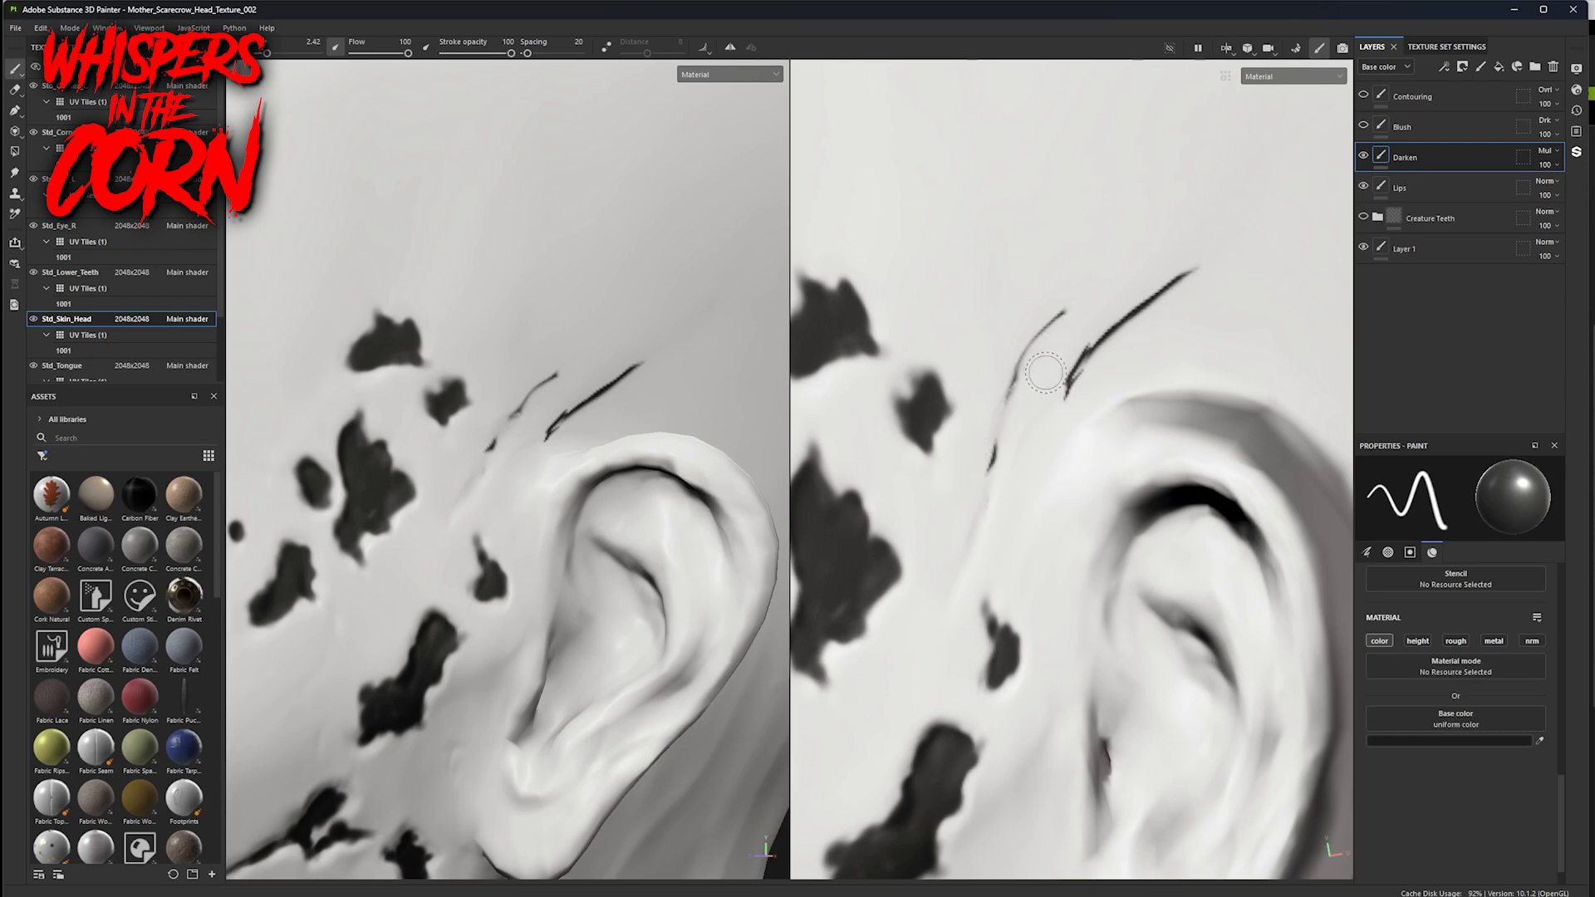
scroll(1040, 345, up, 3)
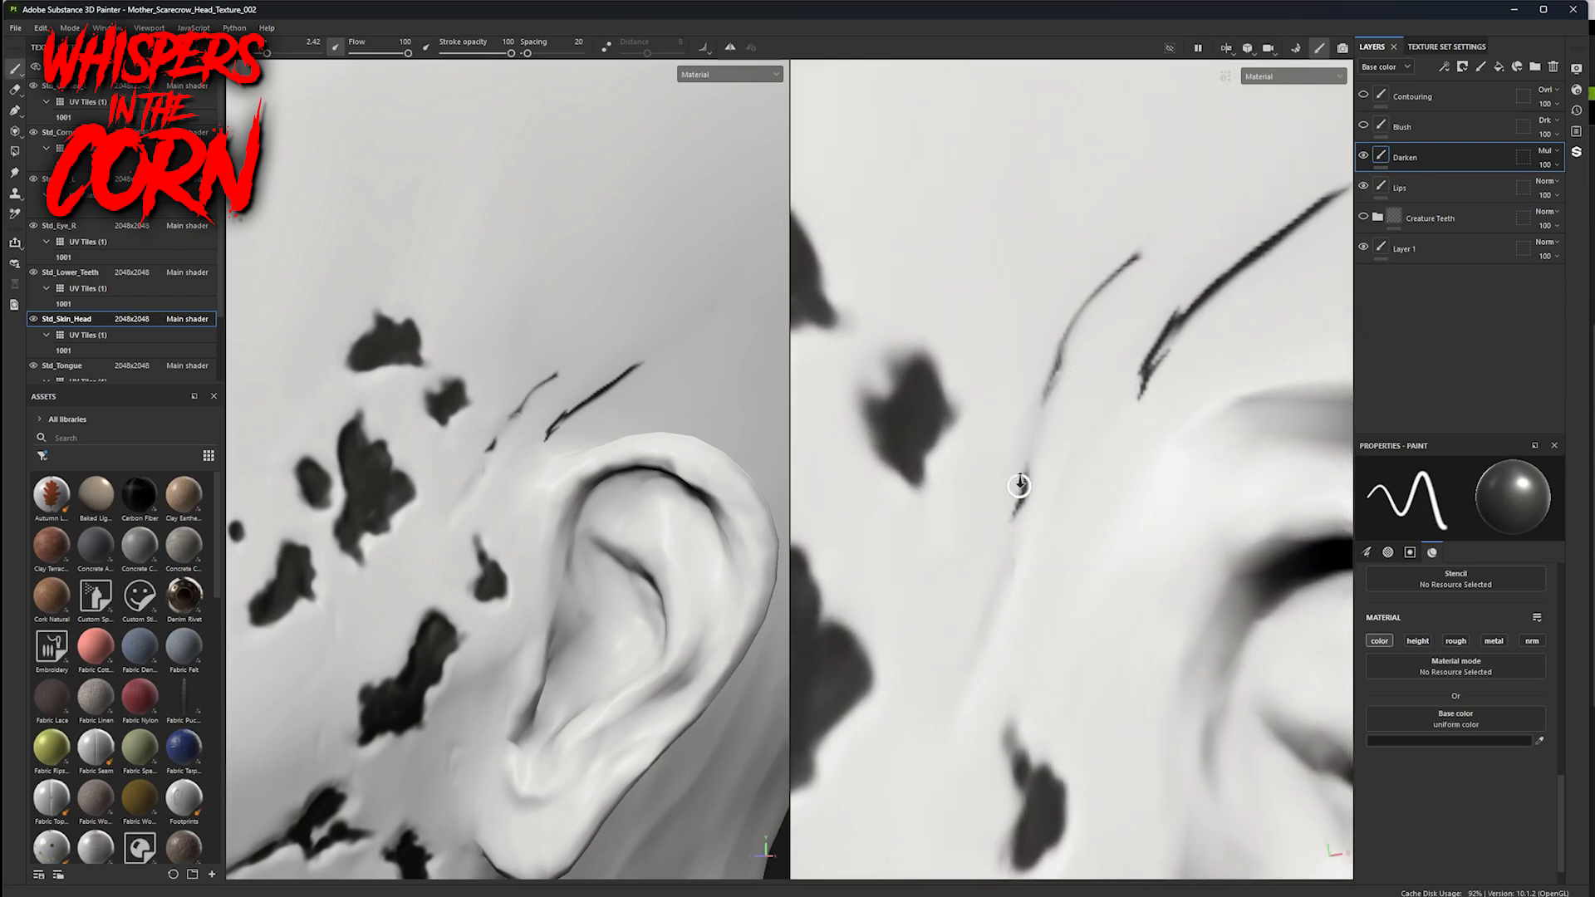
alt+right_drag(1020, 486, 1018, 514)
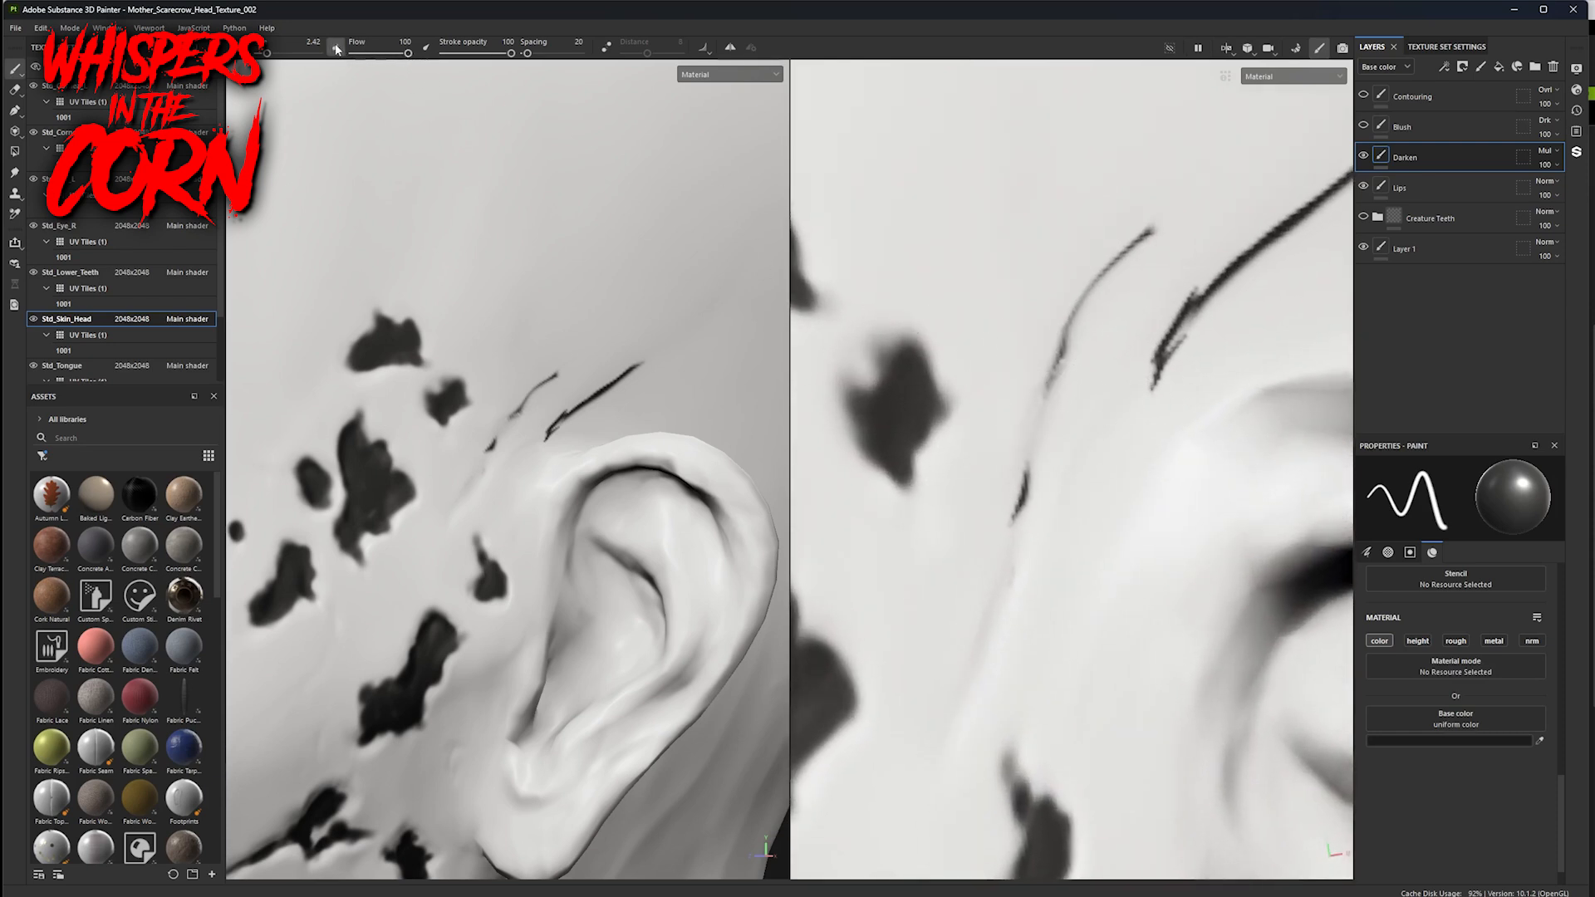
mouse_move(1151, 137)
mouse_down()
mouse_move(972, 212)
mouse_move(1083, 187)
mouse_up()
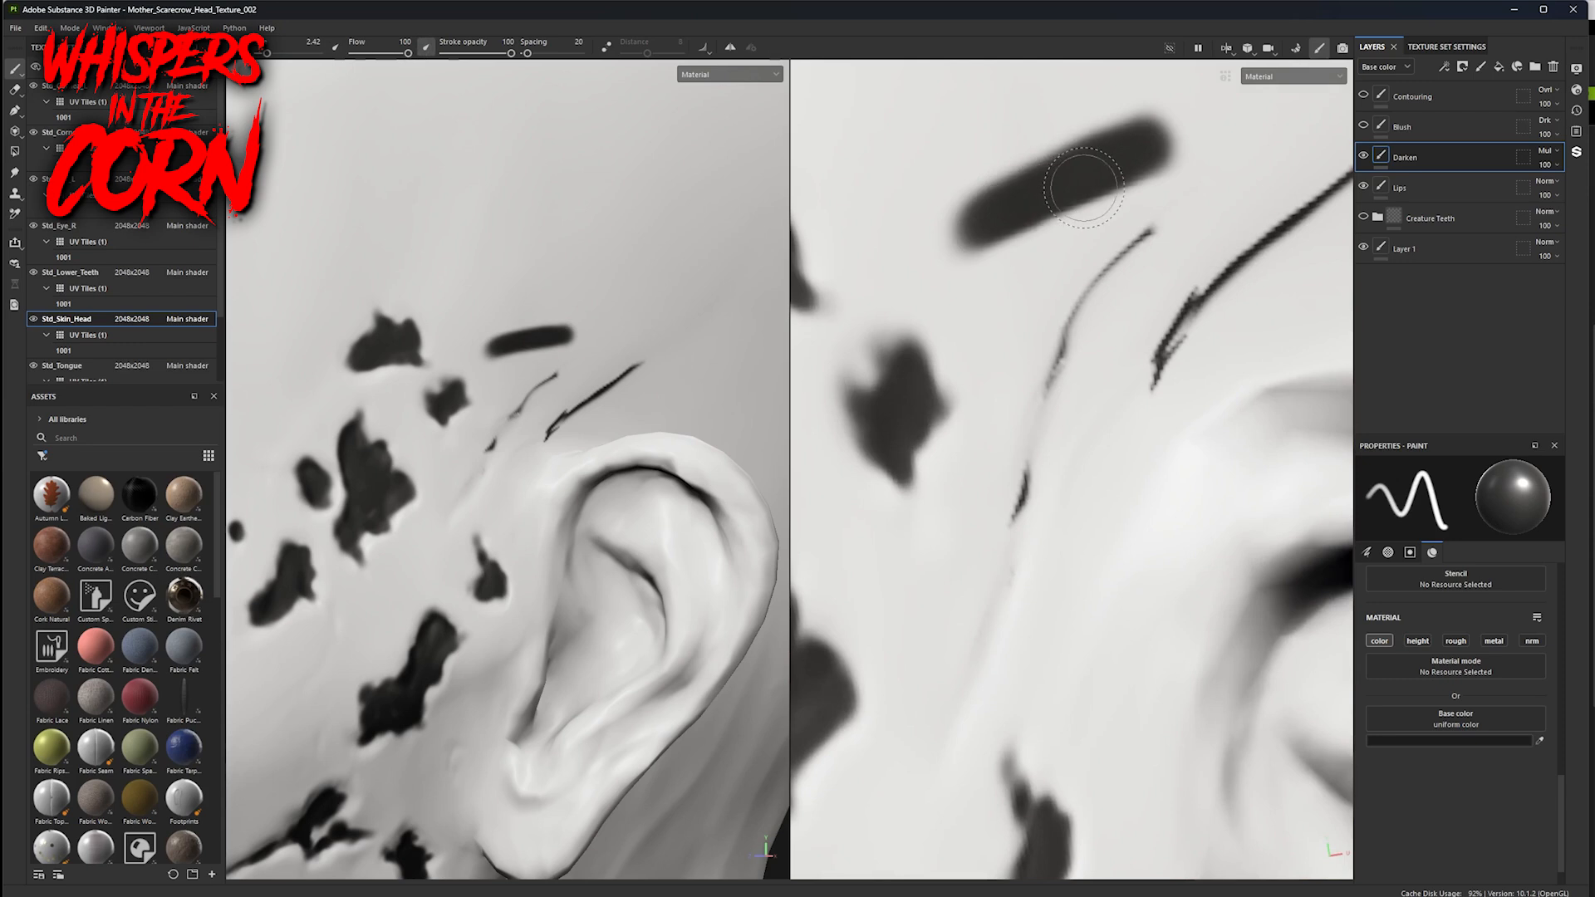
key(ctrl+z)
ctrl+right_drag(990, 347, 930, 347)
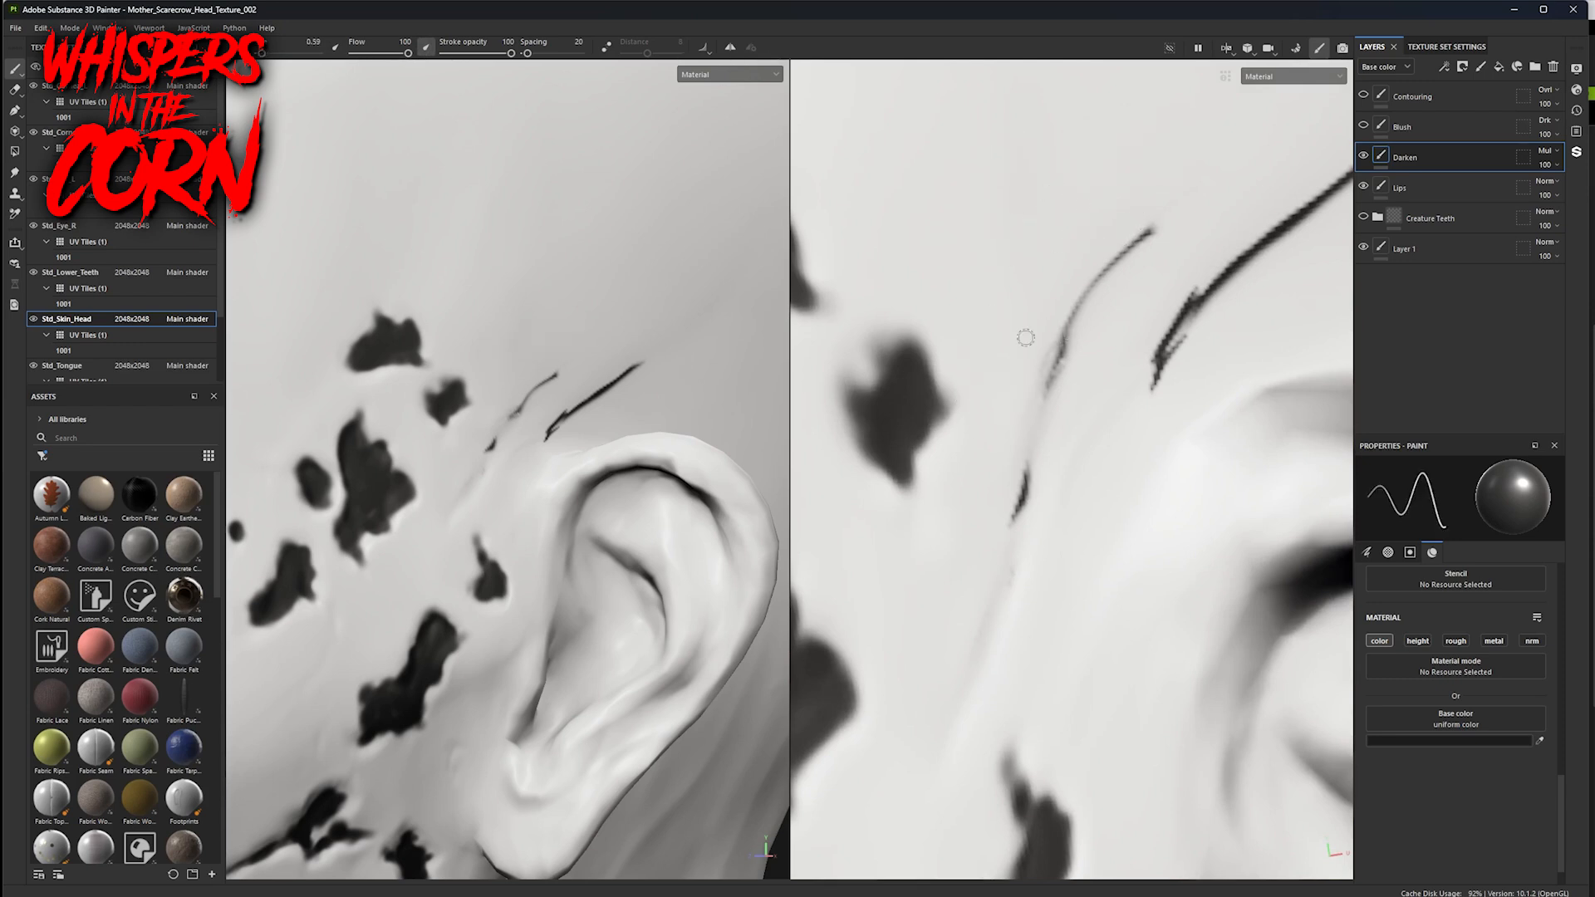
- Repaint the two cracks above the ear with the fine brush, filling their gaps into continuous thin lines
alt+drag(1073, 419, 908, 455)
mouse_move(1112, 397)
alt+middle_down()
mouse_move(1089, 414)
mouse_move(954, 410)
alt+middle_up()
drag(881, 505, 1203, 252)
drag(1036, 381, 1149, 290)
mouse_move(1127, 434)
alt+mouse_down()
mouse_move(1107, 416)
mouse_move(1249, 413)
mouse_move(1155, 345)
alt+mouse_up()
alt+drag(1126, 432, 1072, 426)
mouse_move(1010, 417)
mouse_down()
mouse_move(1166, 352)
mouse_move(1117, 386)
mouse_move(1216, 324)
mouse_up()
mouse_move(1093, 404)
mouse_down()
mouse_move(1158, 363)
mouse_move(1143, 331)
mouse_up()
mouse_move(1039, 349)
alt+middle_down()
mouse_move(1236, 434)
mouse_move(1346, 403)
alt+middle_up()
alt+drag(1186, 449, 1149, 467)
alt+middle_drag(1150, 466, 910, 477)
drag(972, 429, 1134, 334)
- Extend both ends of the front crack with fine strokes so they fade out along the temple crease
alt+middle_drag(1348, 132, 1012, 408)
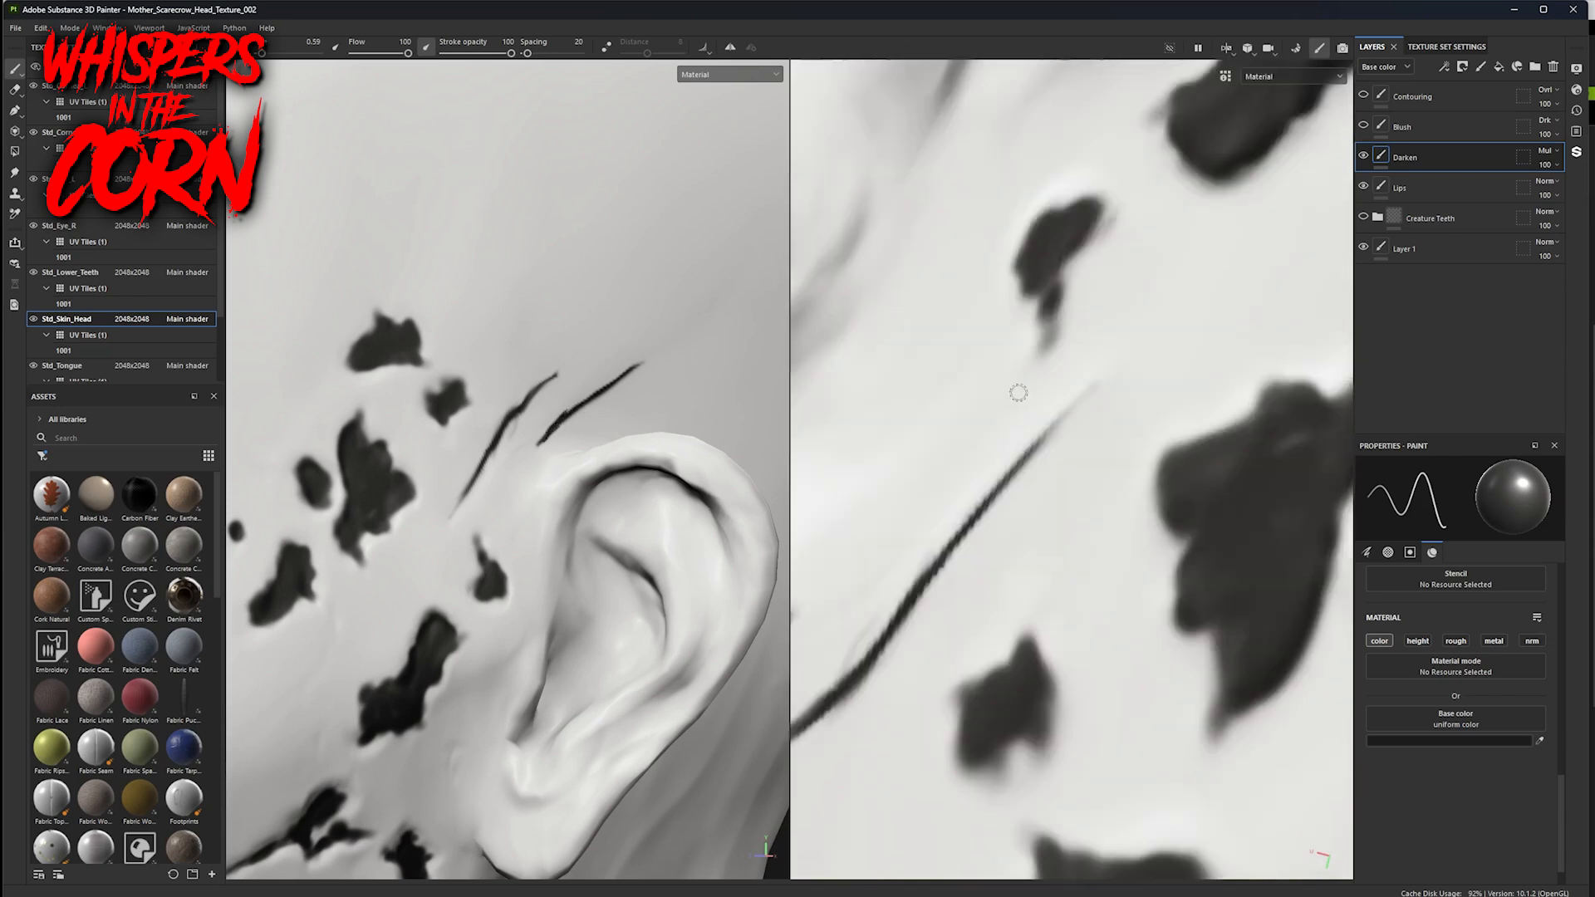
drag(1035, 453, 1101, 379)
drag(997, 486, 1145, 358)
mouse_move(1007, 479)
ctrl+alt+mouse_down()
mouse_move(1170, 265)
mouse_move(862, 560)
ctrl+alt+mouse_up()
drag(914, 533, 860, 563)
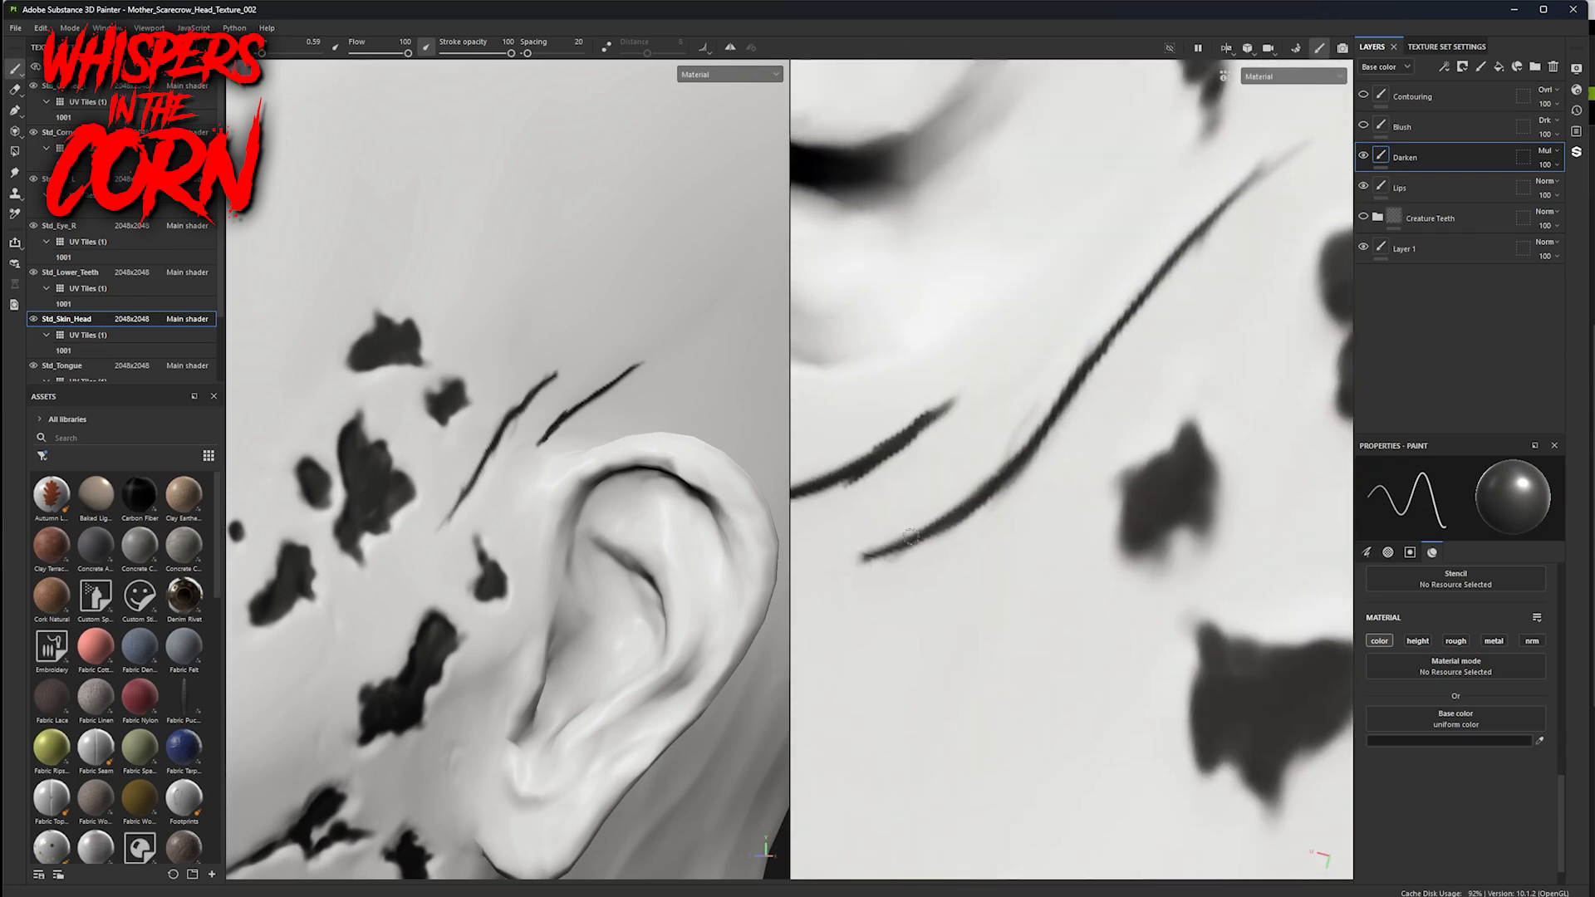
- Set the eraser to size 1.86 with pen pressure controlling flow instead of size
alt+middle_drag(907, 475, 1029, 459)
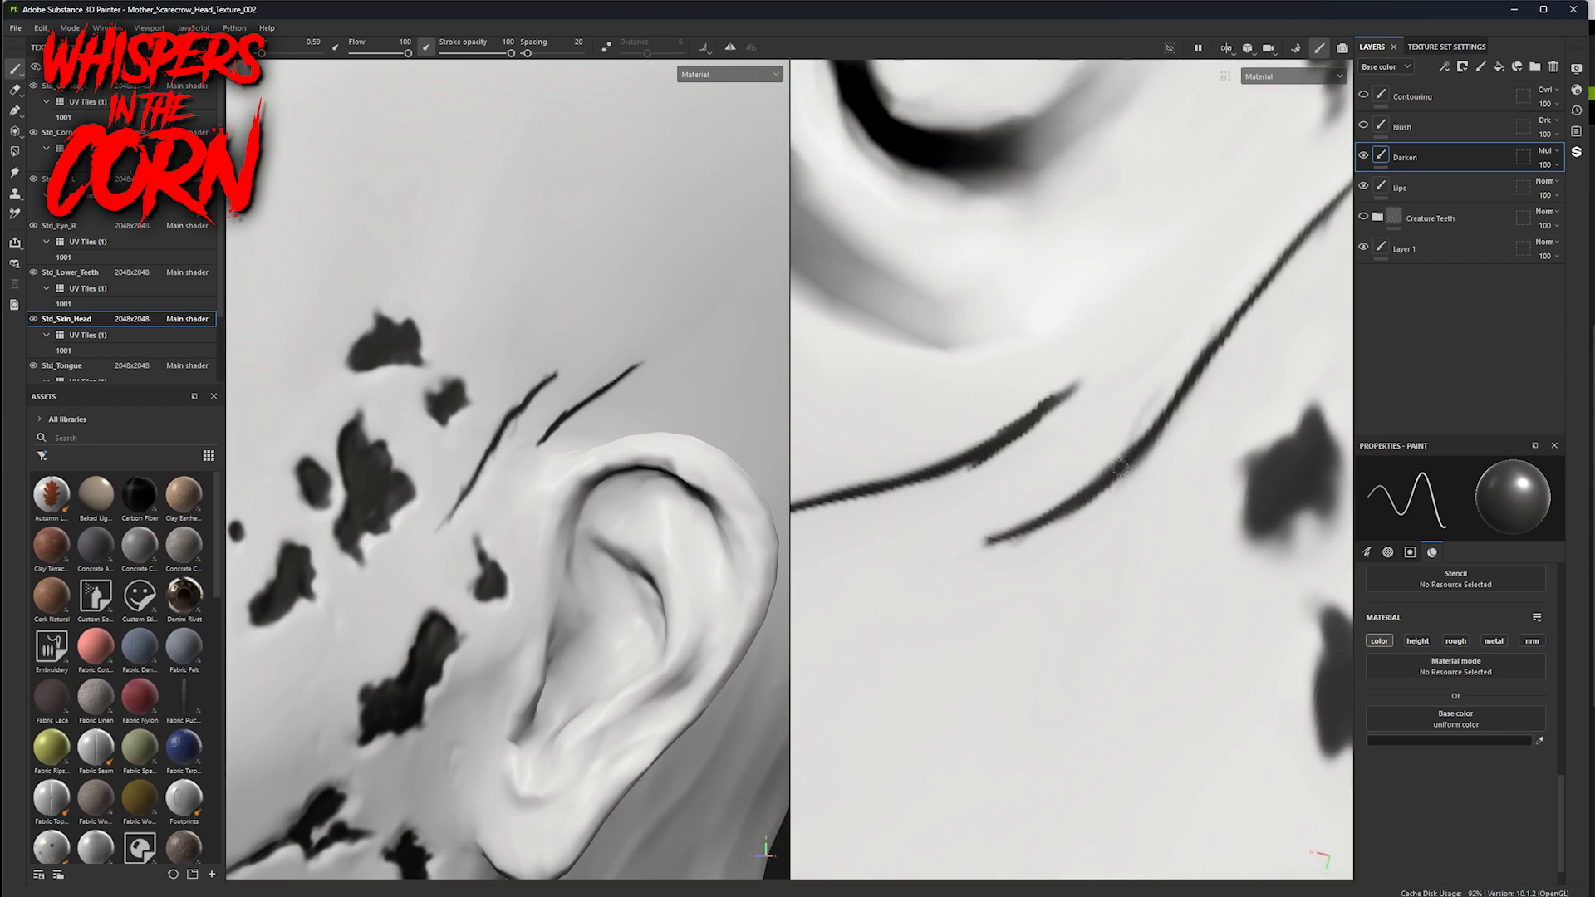
middle_drag(1060, 490, 1231, 397)
key(e)
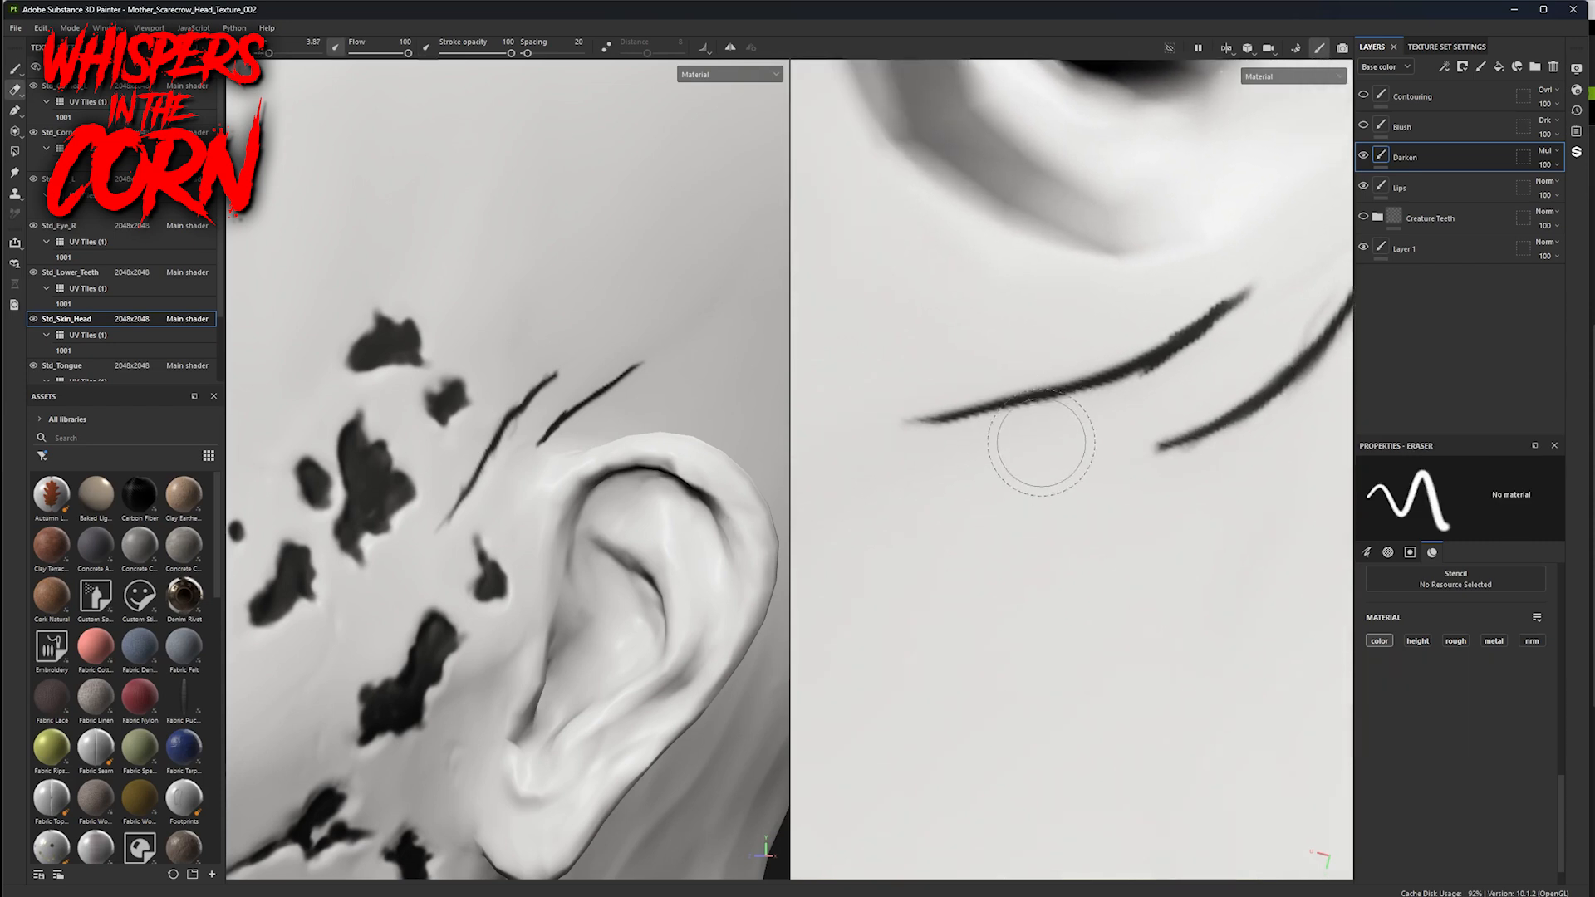
key(bracketleft)
key(bracketleft)
key(bracketleft)
key(bracketleft)
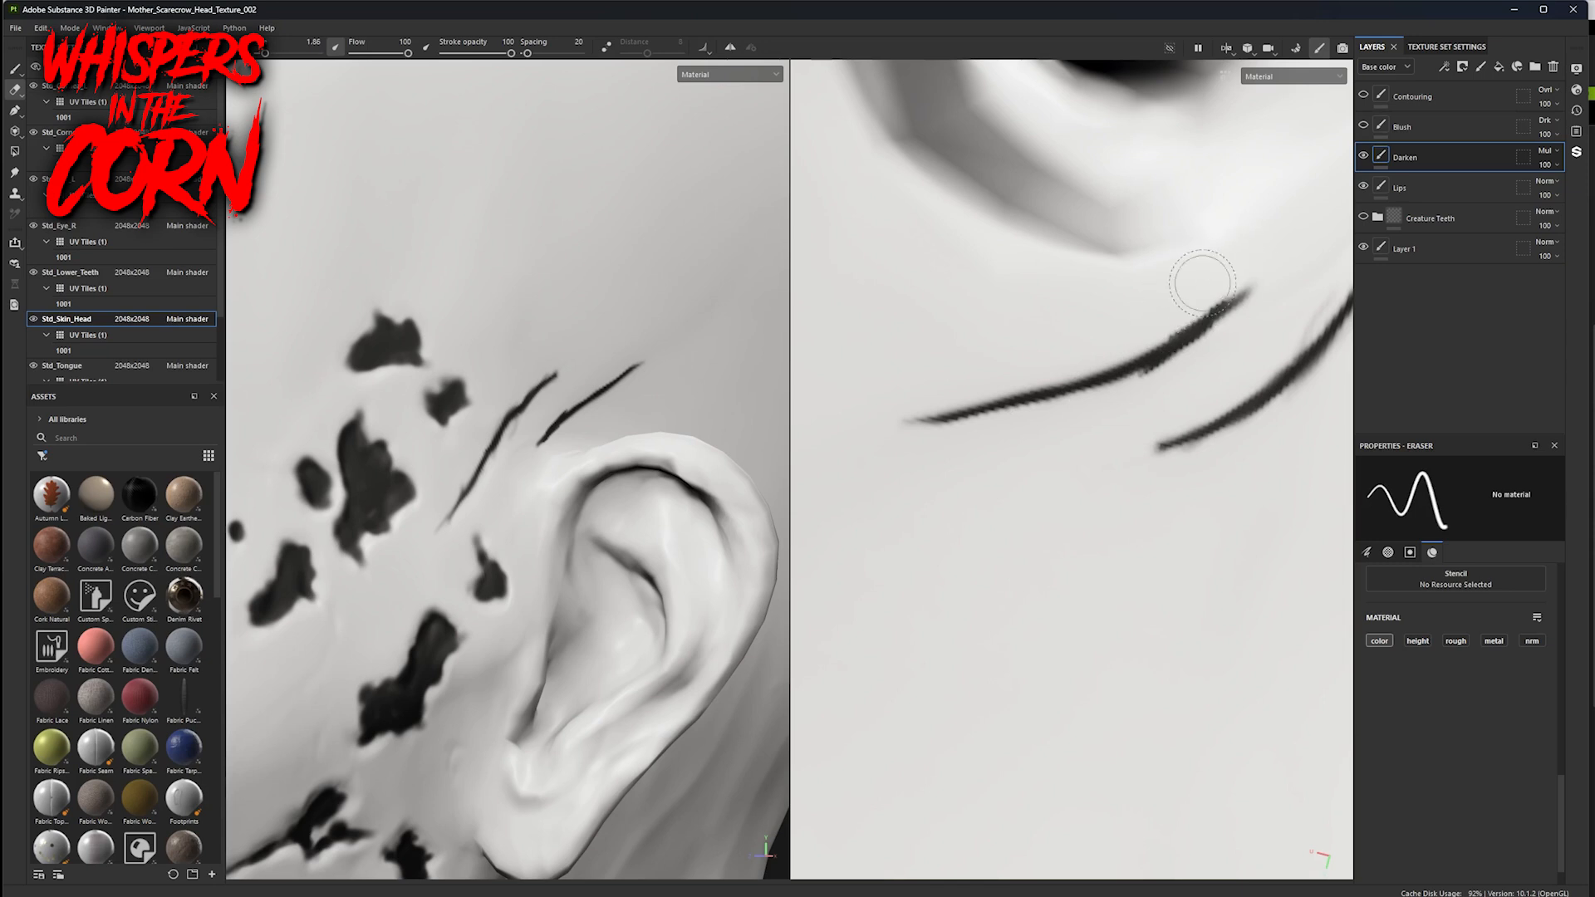
click(343, 49)
- Erase softly along both edges of the rear crack above the ear to smooth and taper it
mouse_move(1256, 319)
mouse_down()
mouse_move(1134, 395)
mouse_move(1119, 422)
mouse_move(1126, 405)
mouse_up()
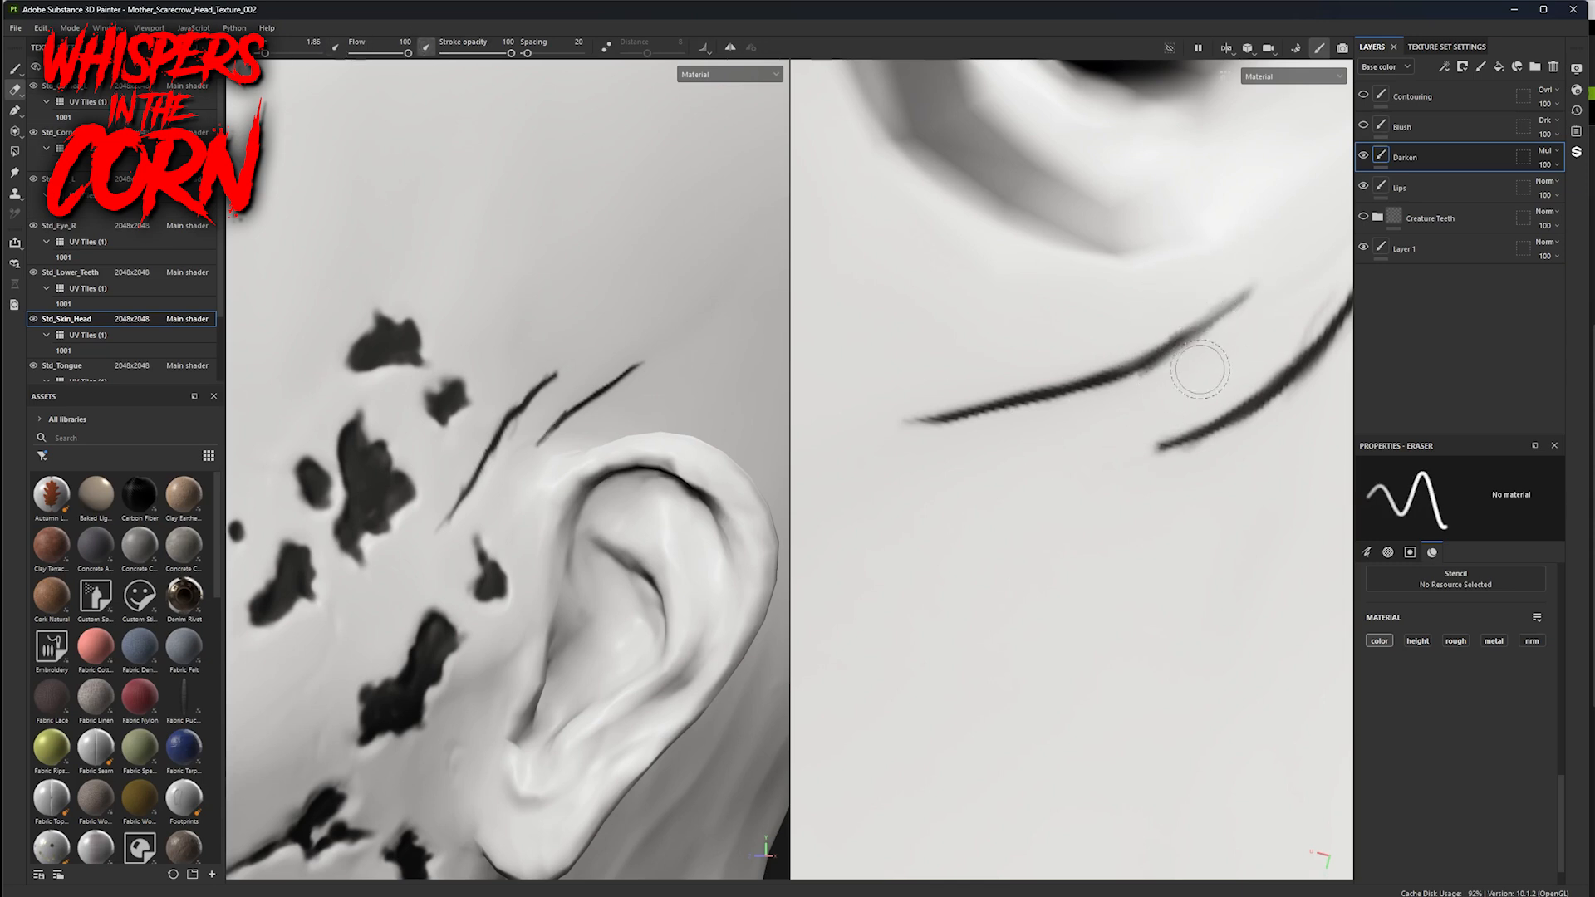
drag(1129, 399, 890, 452)
drag(1139, 409, 937, 443)
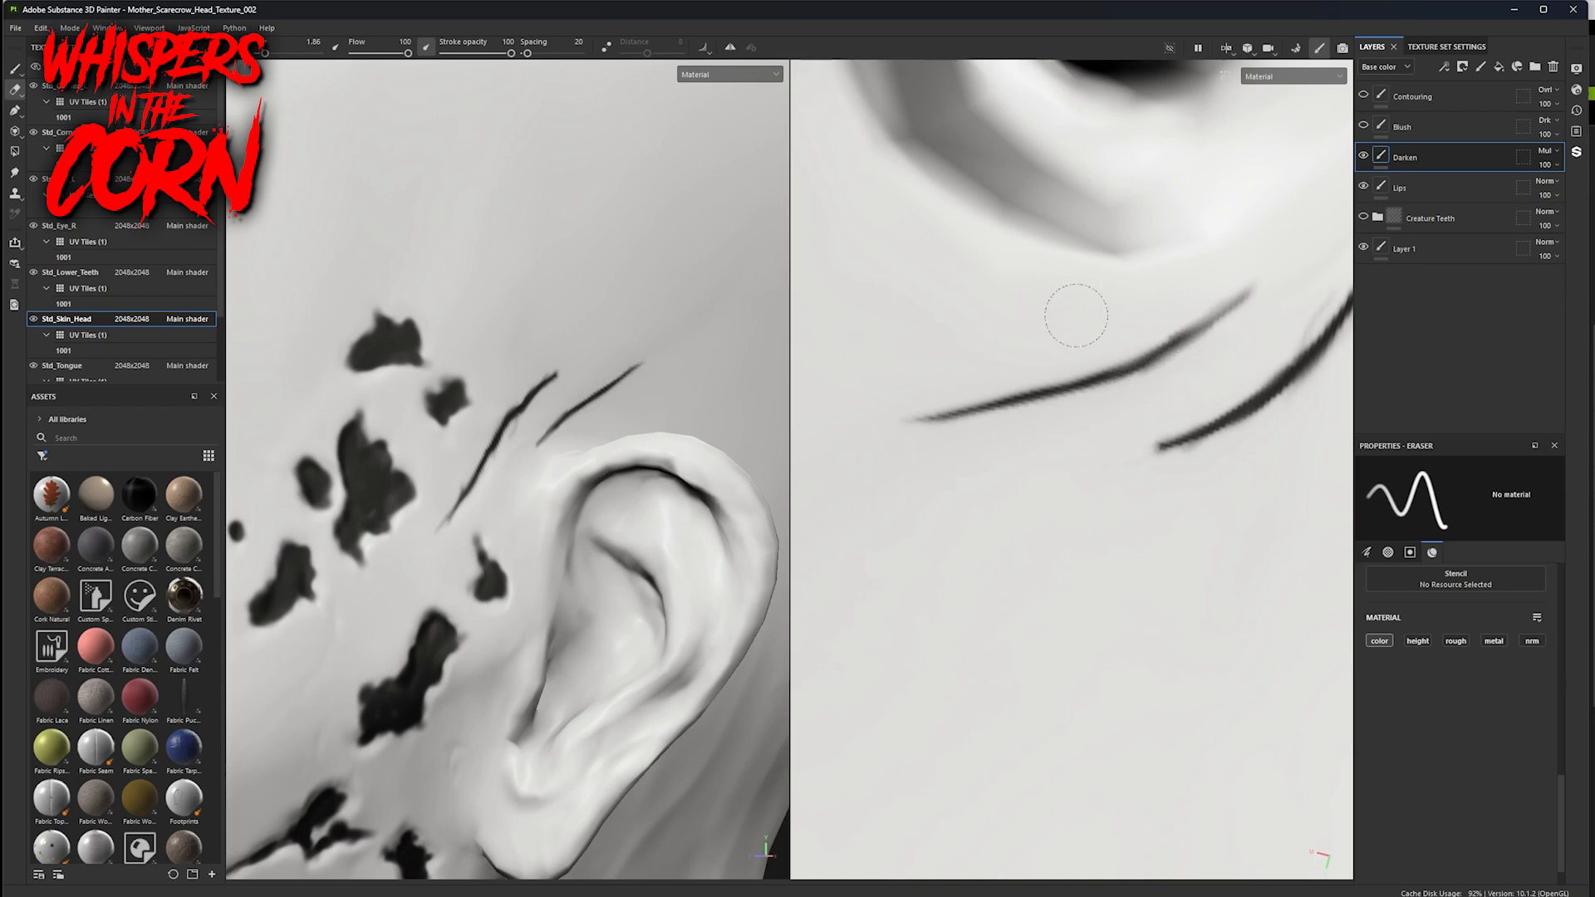
drag(997, 371, 923, 391)
mouse_move(1081, 347)
mouse_down()
mouse_move(978, 390)
mouse_move(1002, 381)
mouse_up()
drag(1212, 289, 1139, 336)
- Erase softly along both edges of the front crack to thin it and taper its ends
alt+middle_drag(1183, 466, 920, 613)
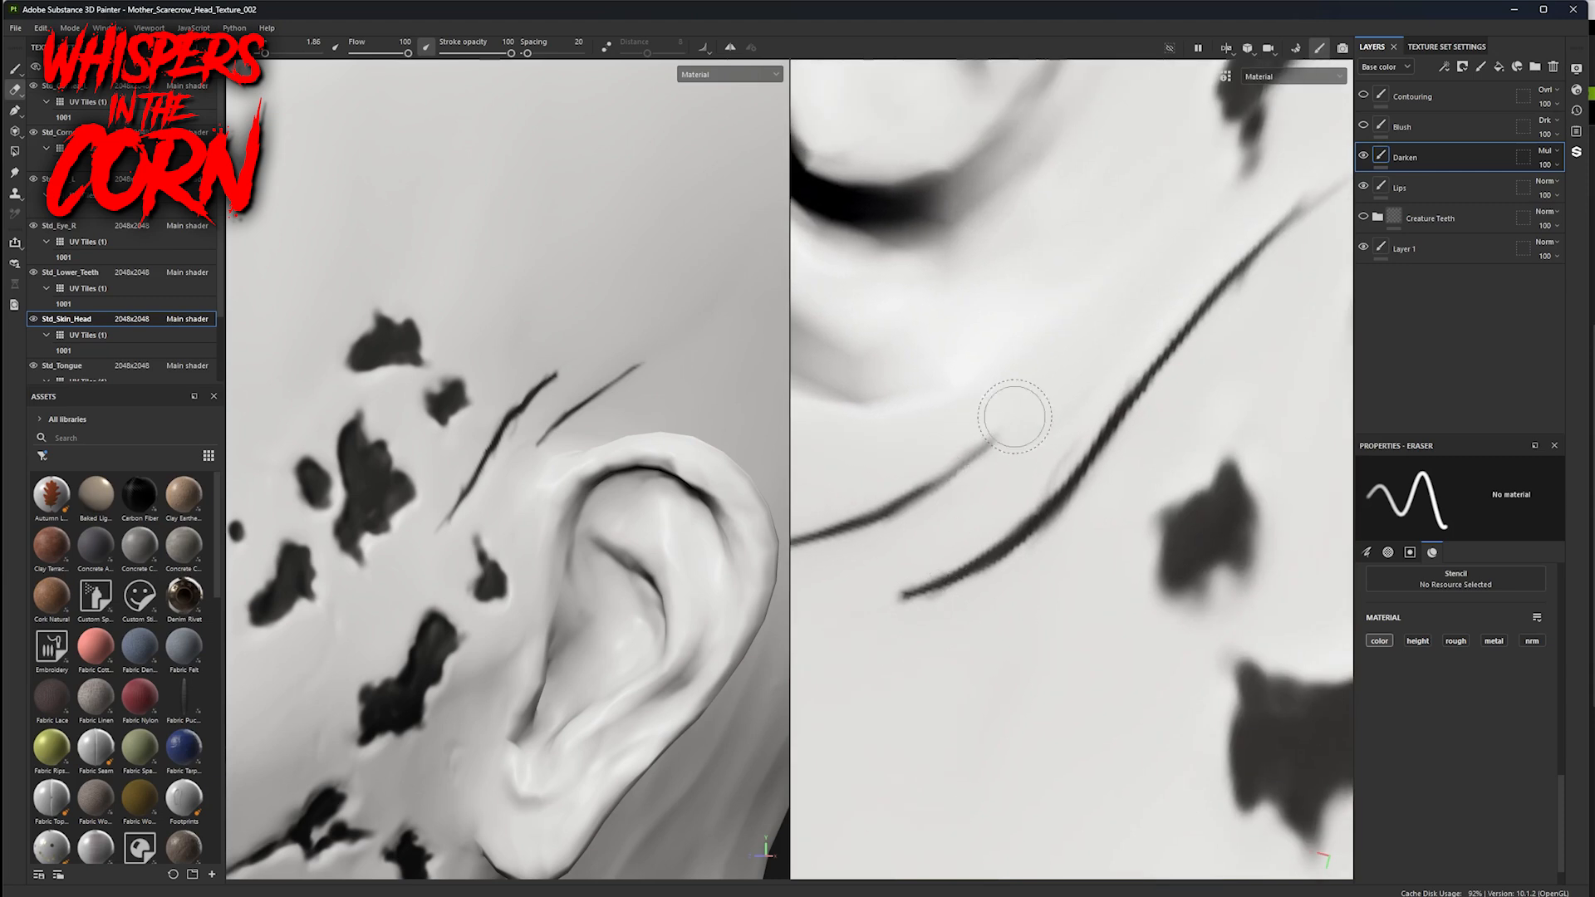
drag(1053, 453, 947, 553)
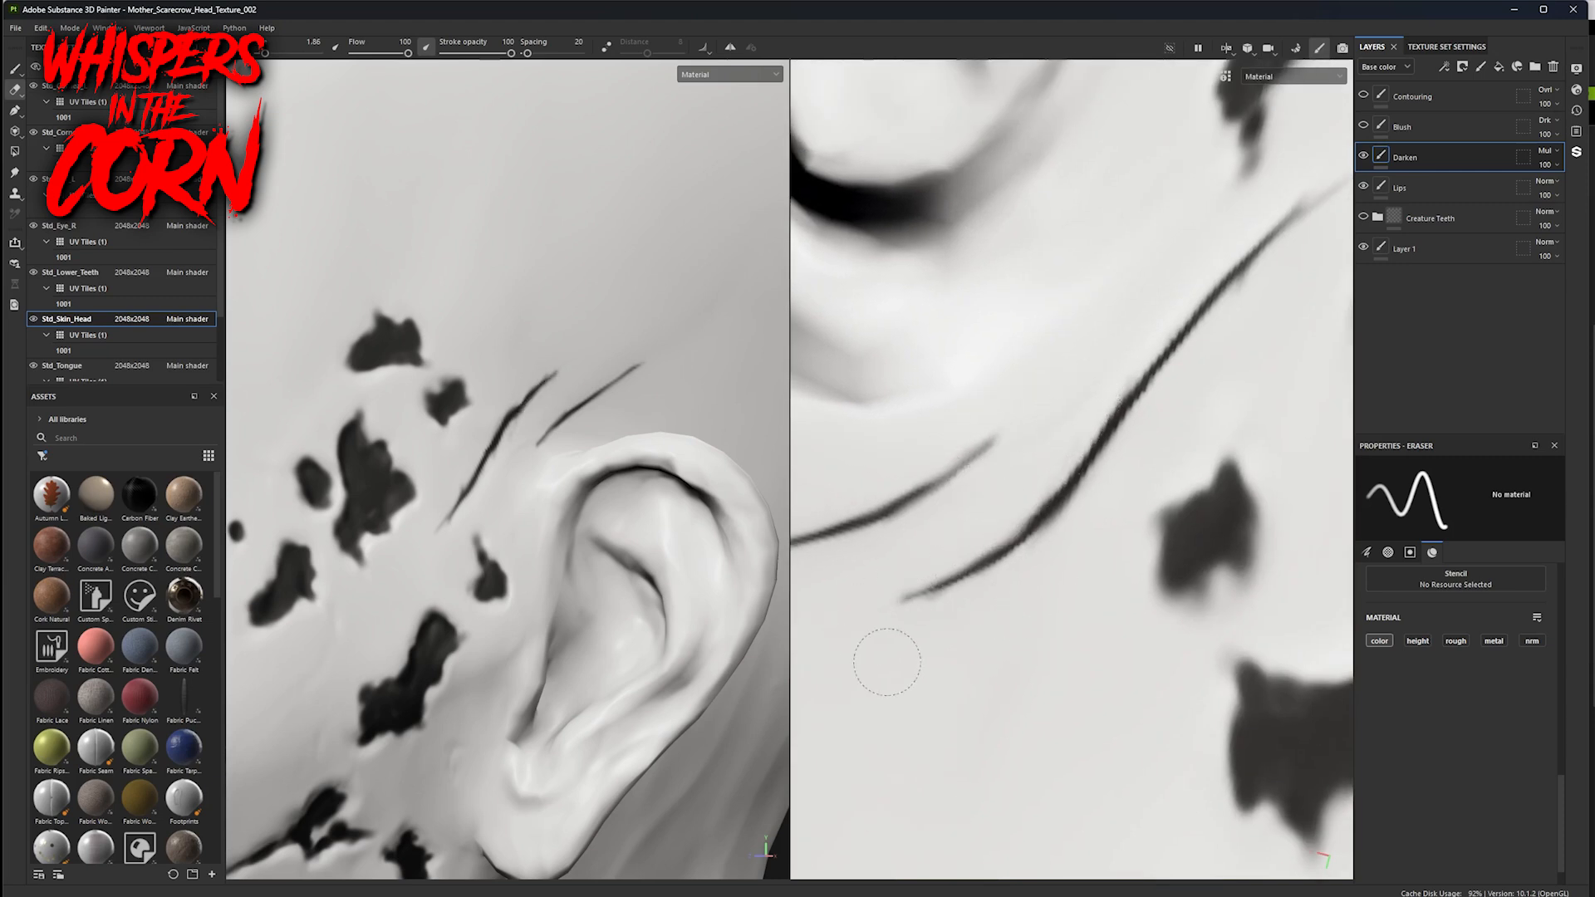
alt+middle_drag(982, 527, 904, 534)
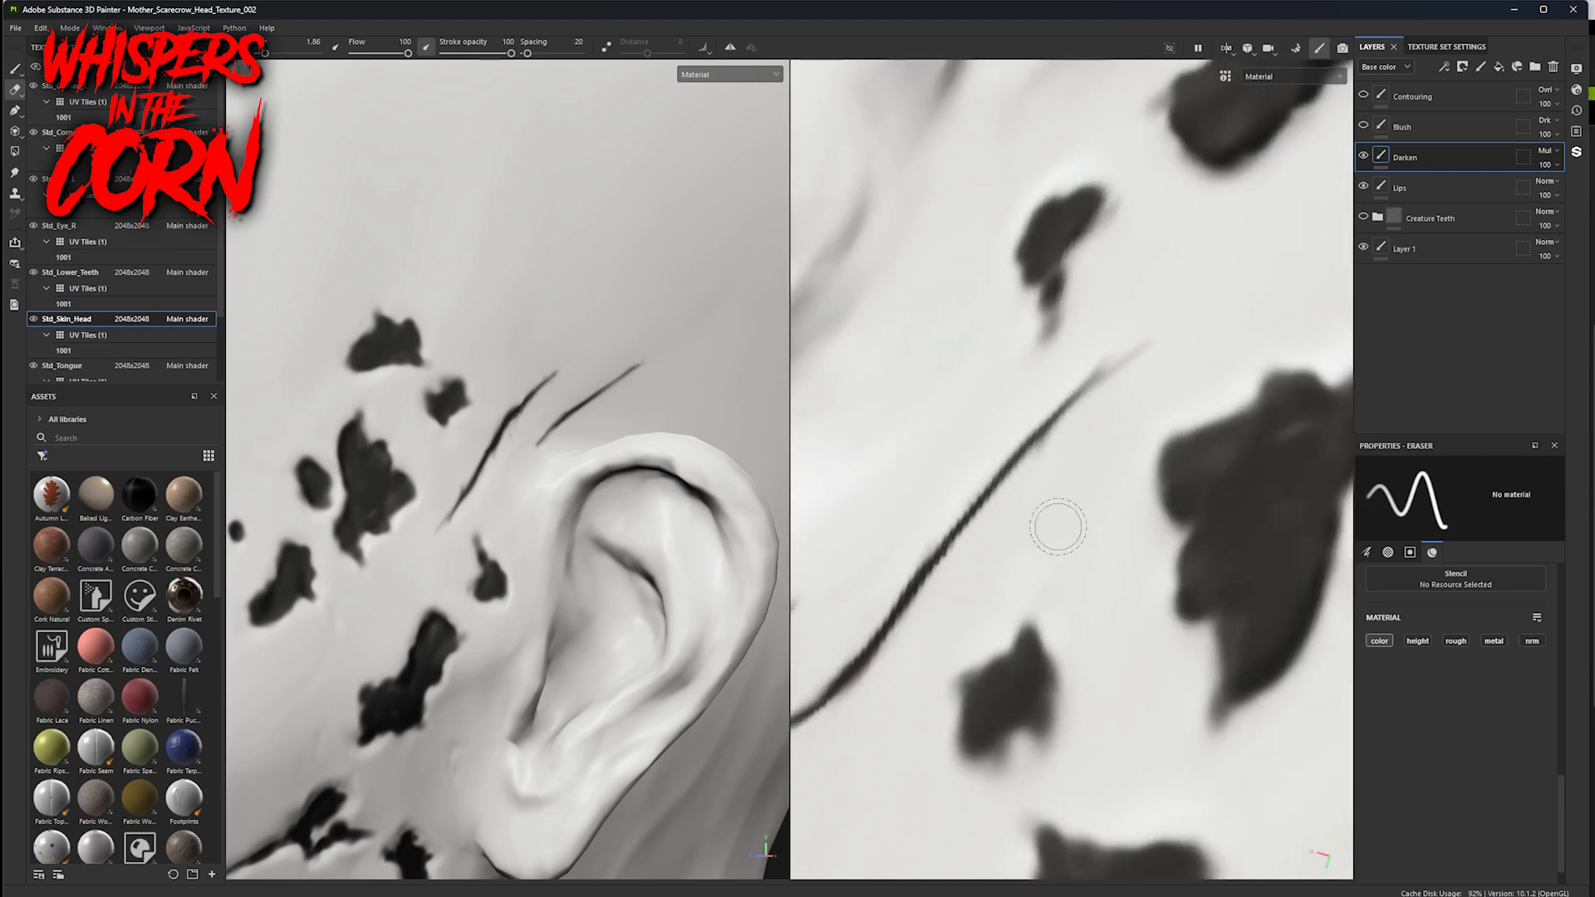
alt+middle_drag(1113, 332, 1060, 465)
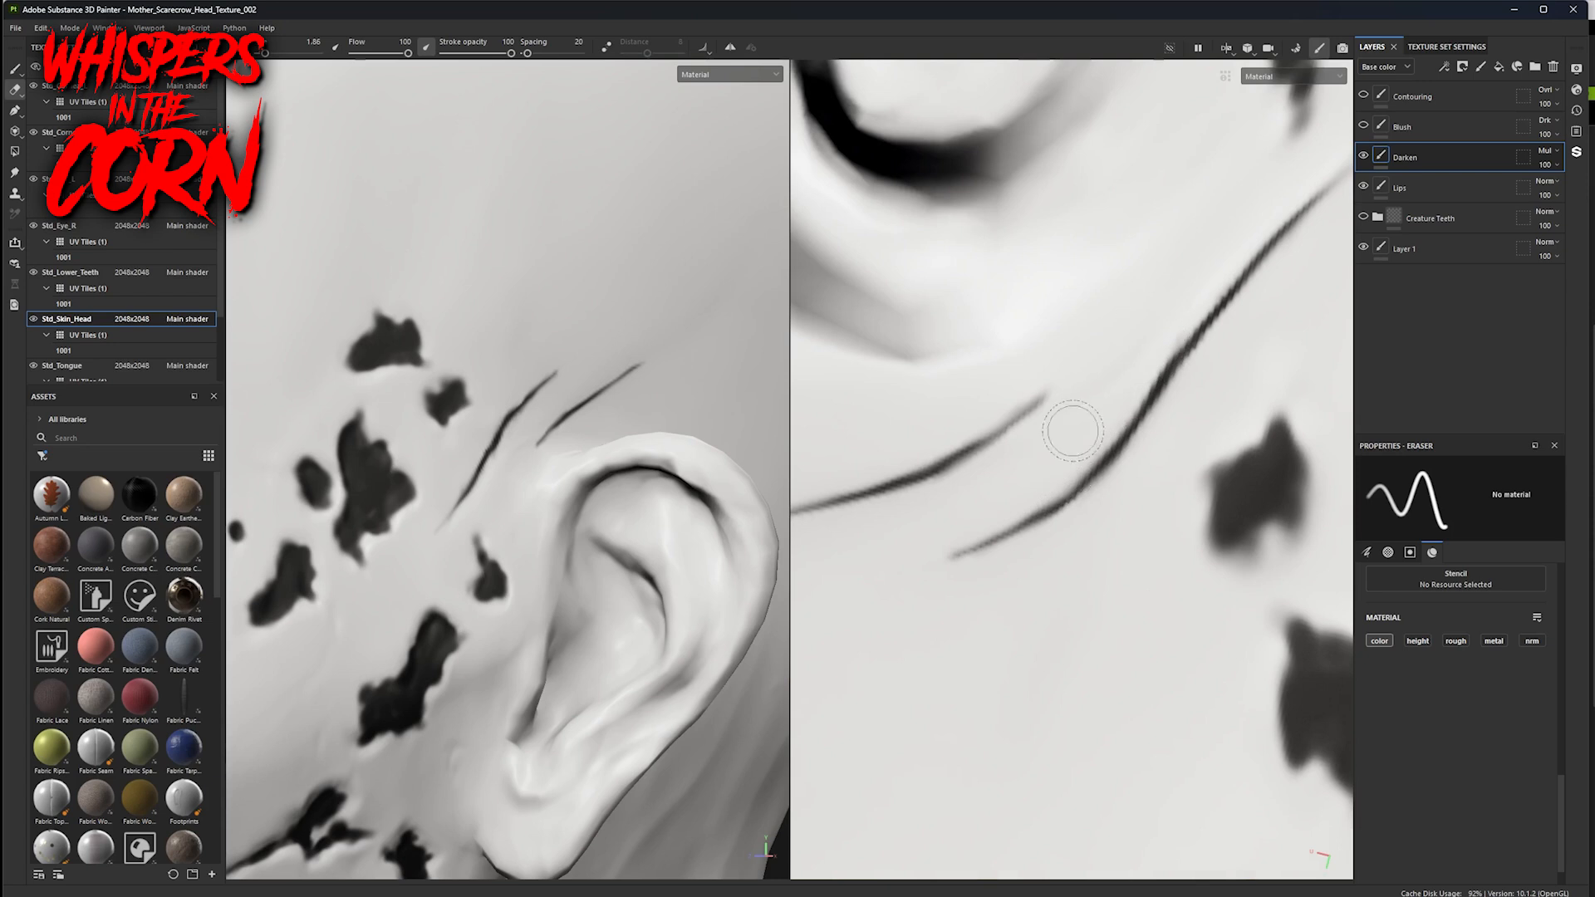
alt+middle_drag(1168, 319, 1058, 412)
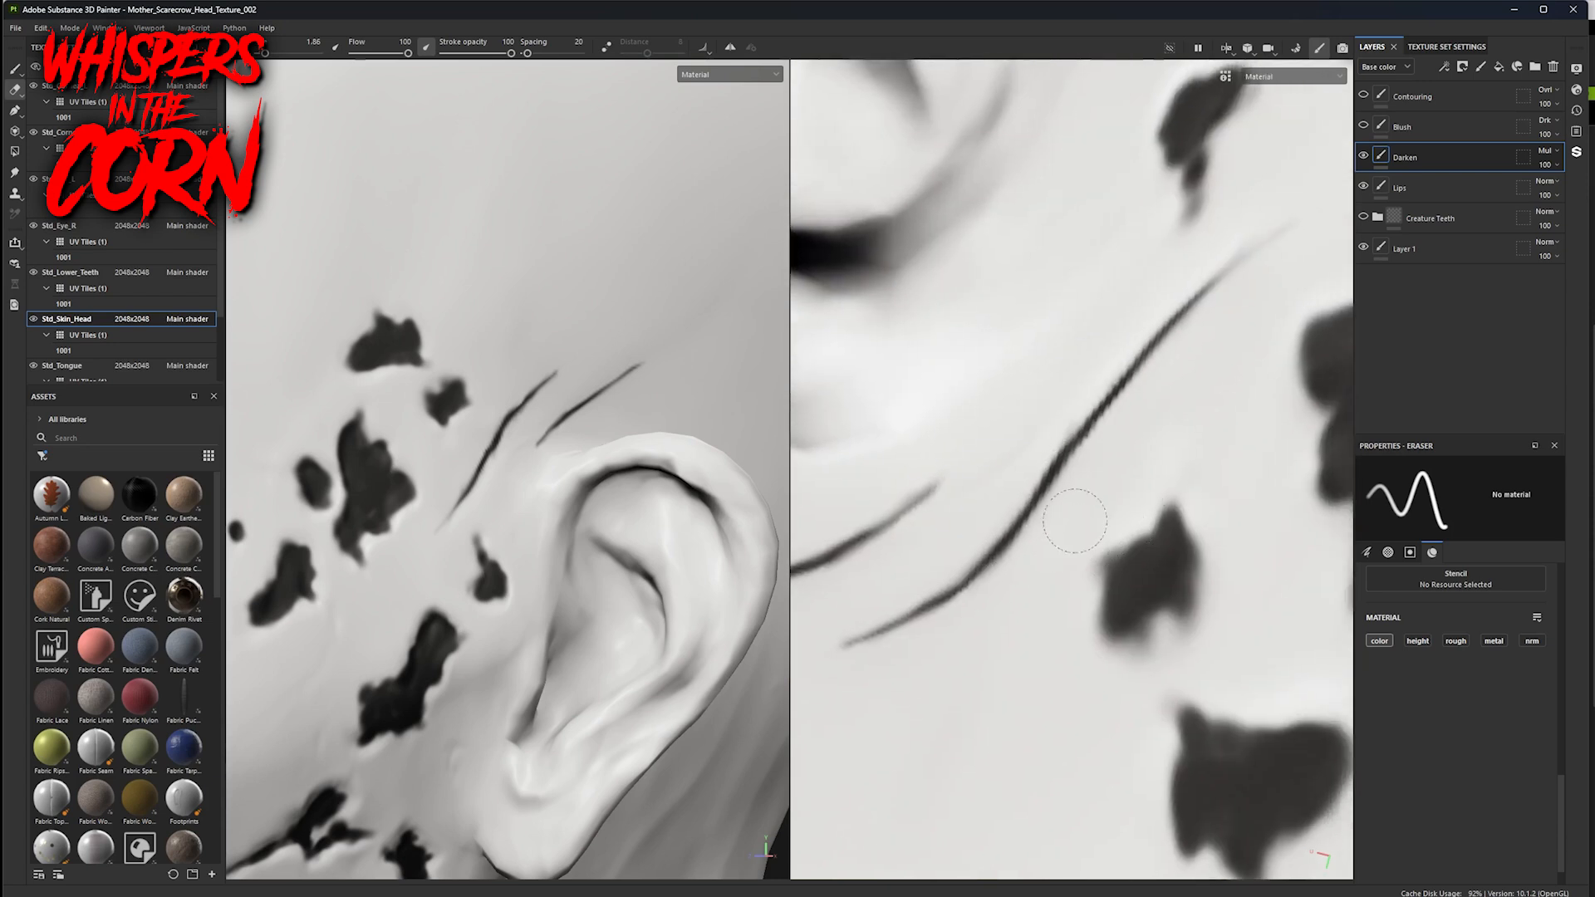
alt+middle_drag(1155, 374, 1142, 317)
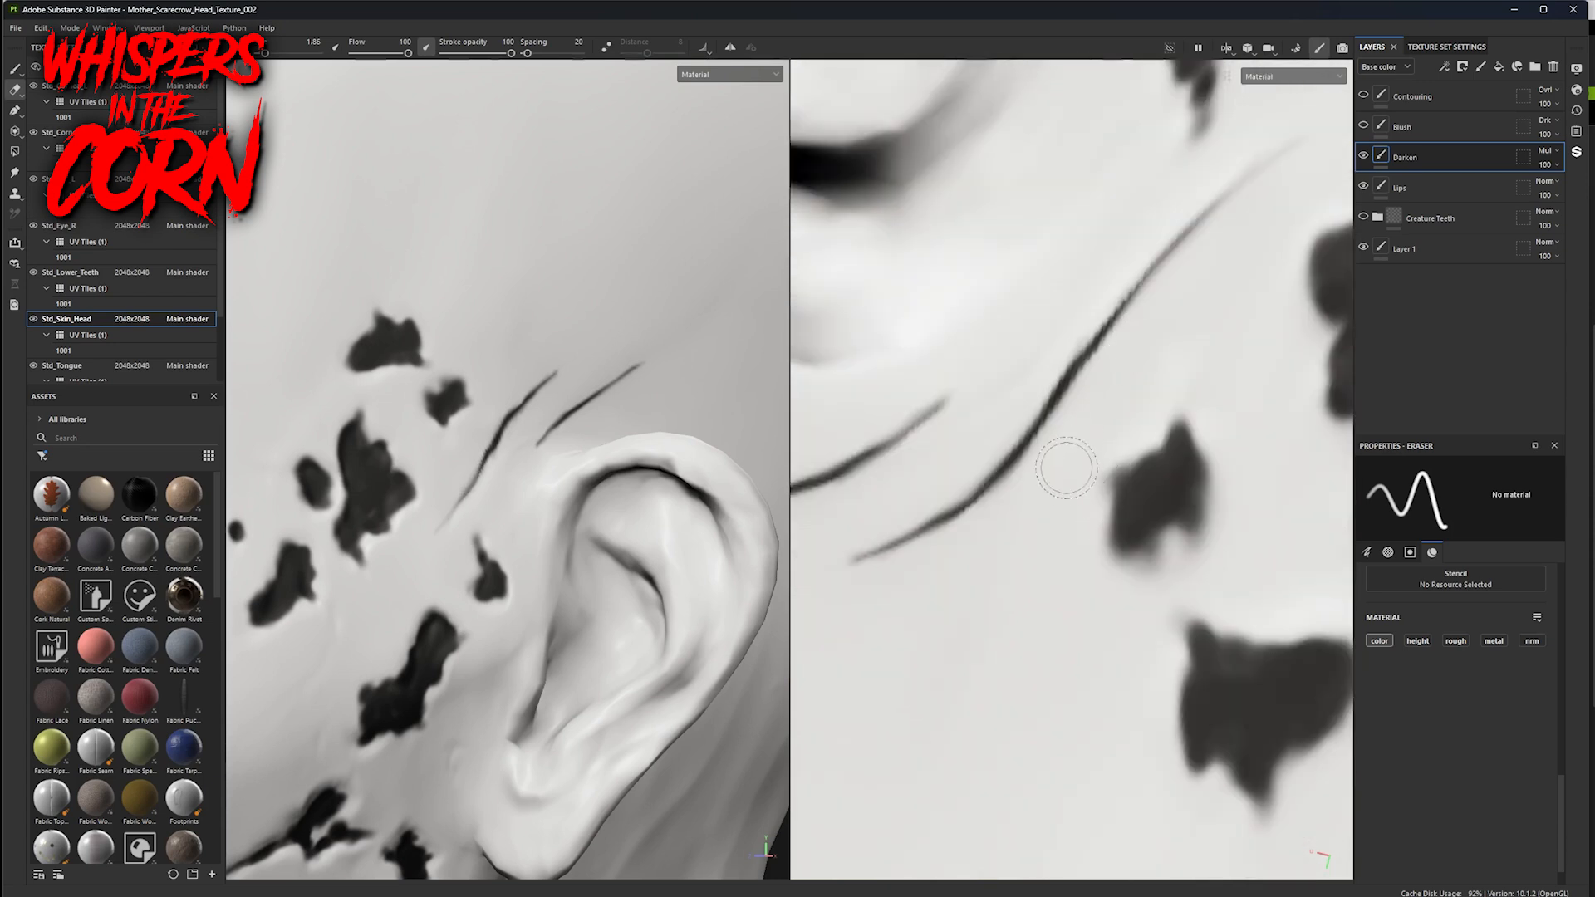
drag(1125, 331, 1063, 451)
drag(1129, 239, 1003, 432)
- Examine the new cracks above the ear together with the painted details across the whole face
ctrl+right_drag(1087, 541, 1114, 531)
alt+drag(1086, 532, 1136, 448)
alt+middle_drag(1136, 449, 1146, 460)
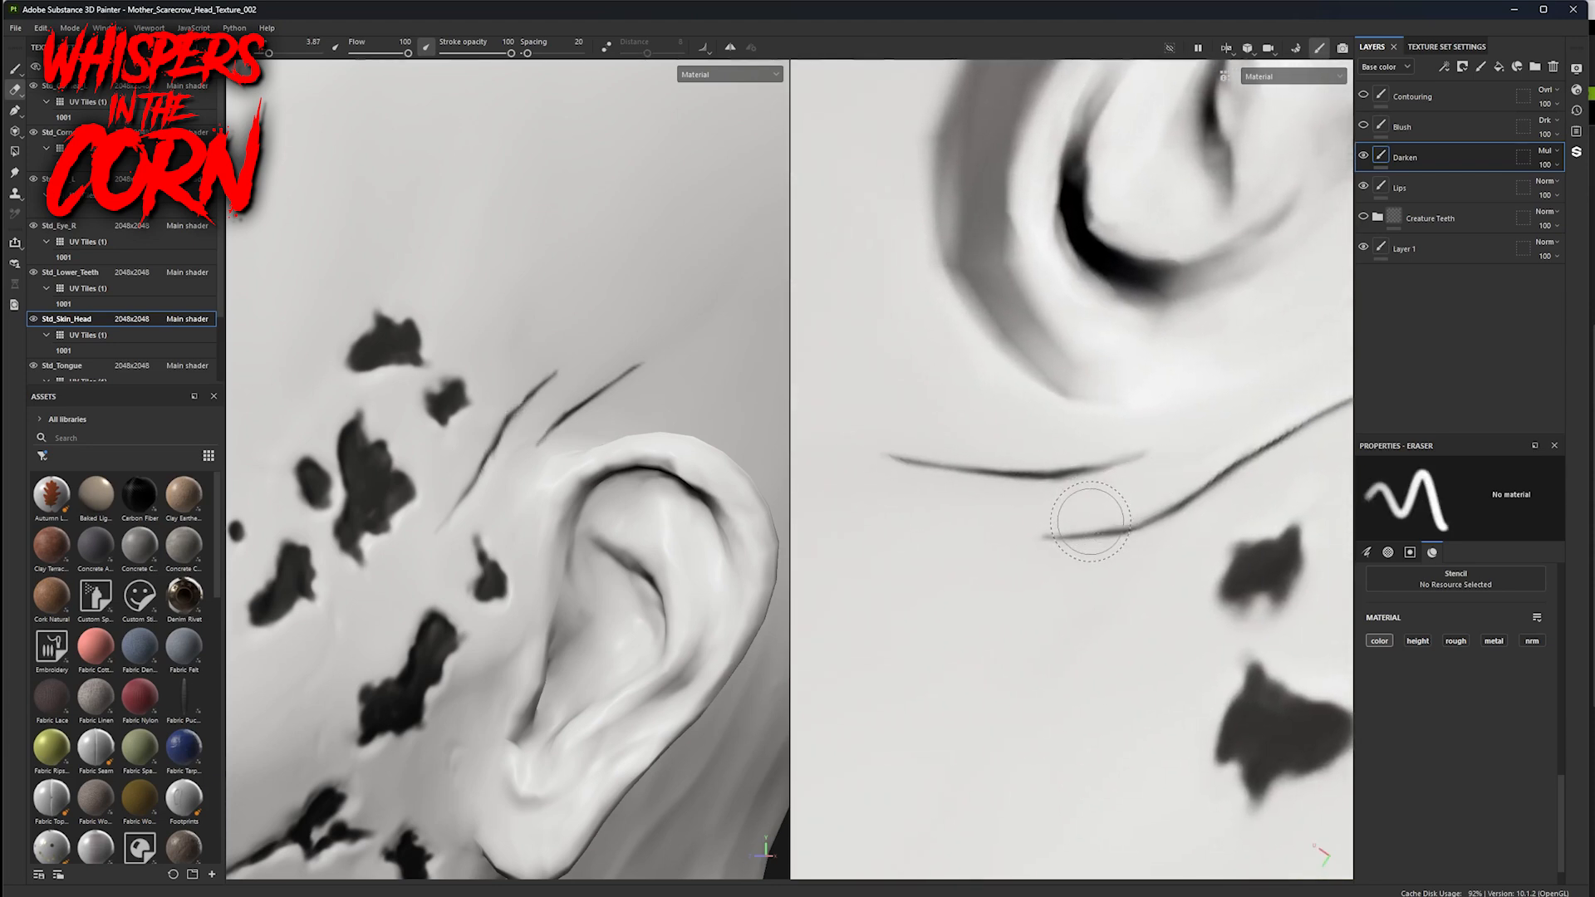
alt+right_drag(1064, 514, 1273, 538)
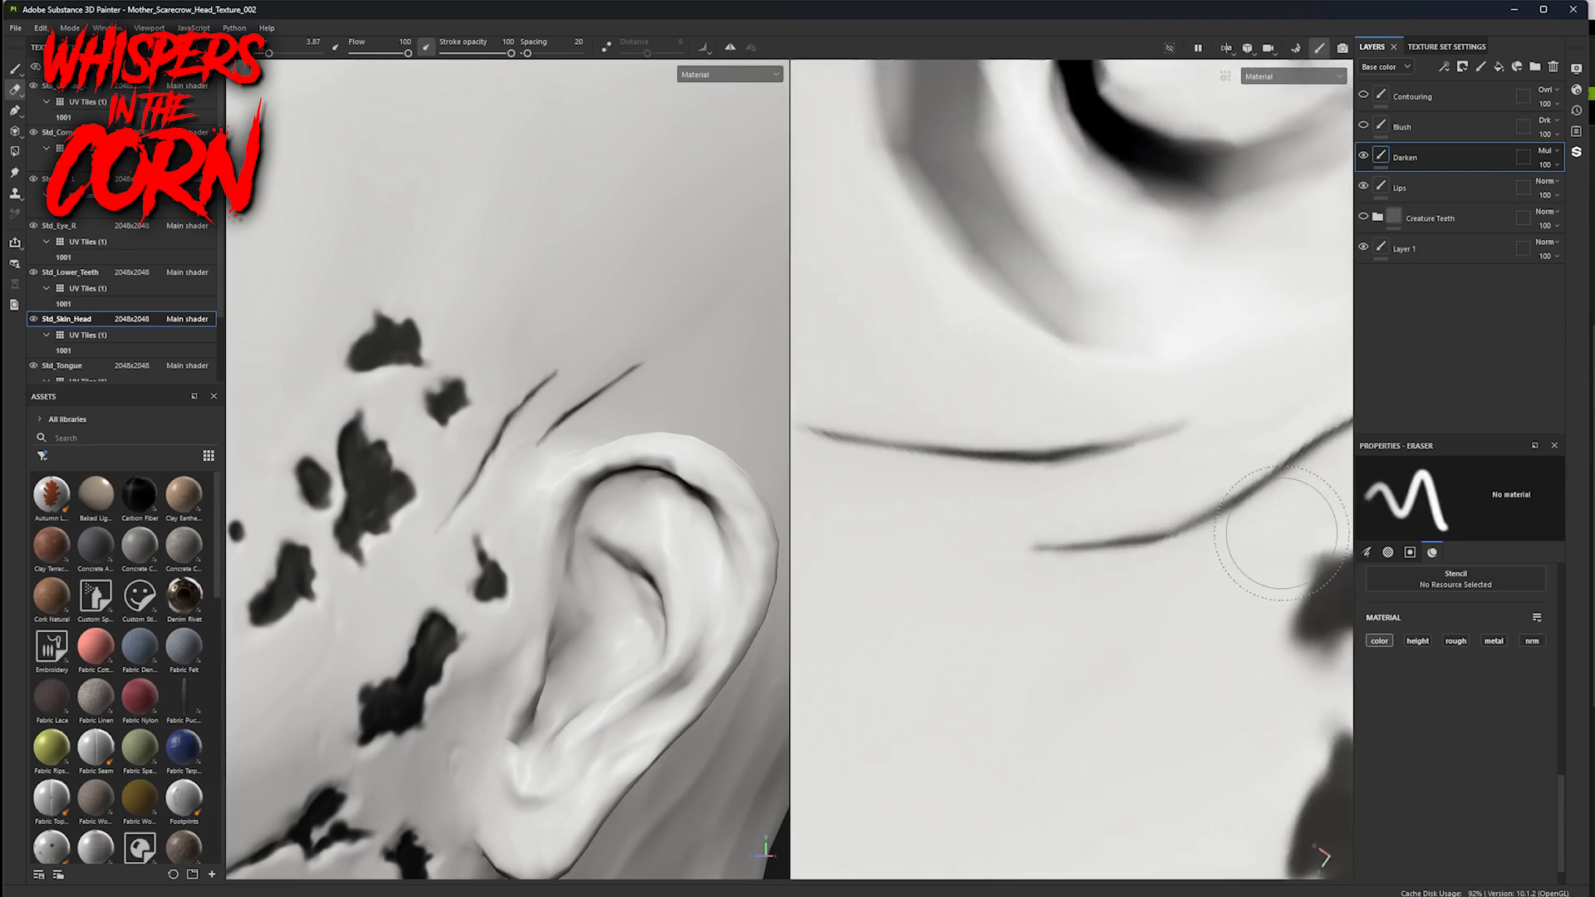
mouse_move(1158, 604)
alt+right_down()
mouse_move(965, 609)
mouse_move(757, 505)
alt+right_up()
alt+middle_drag(1165, 654, 717, 447)
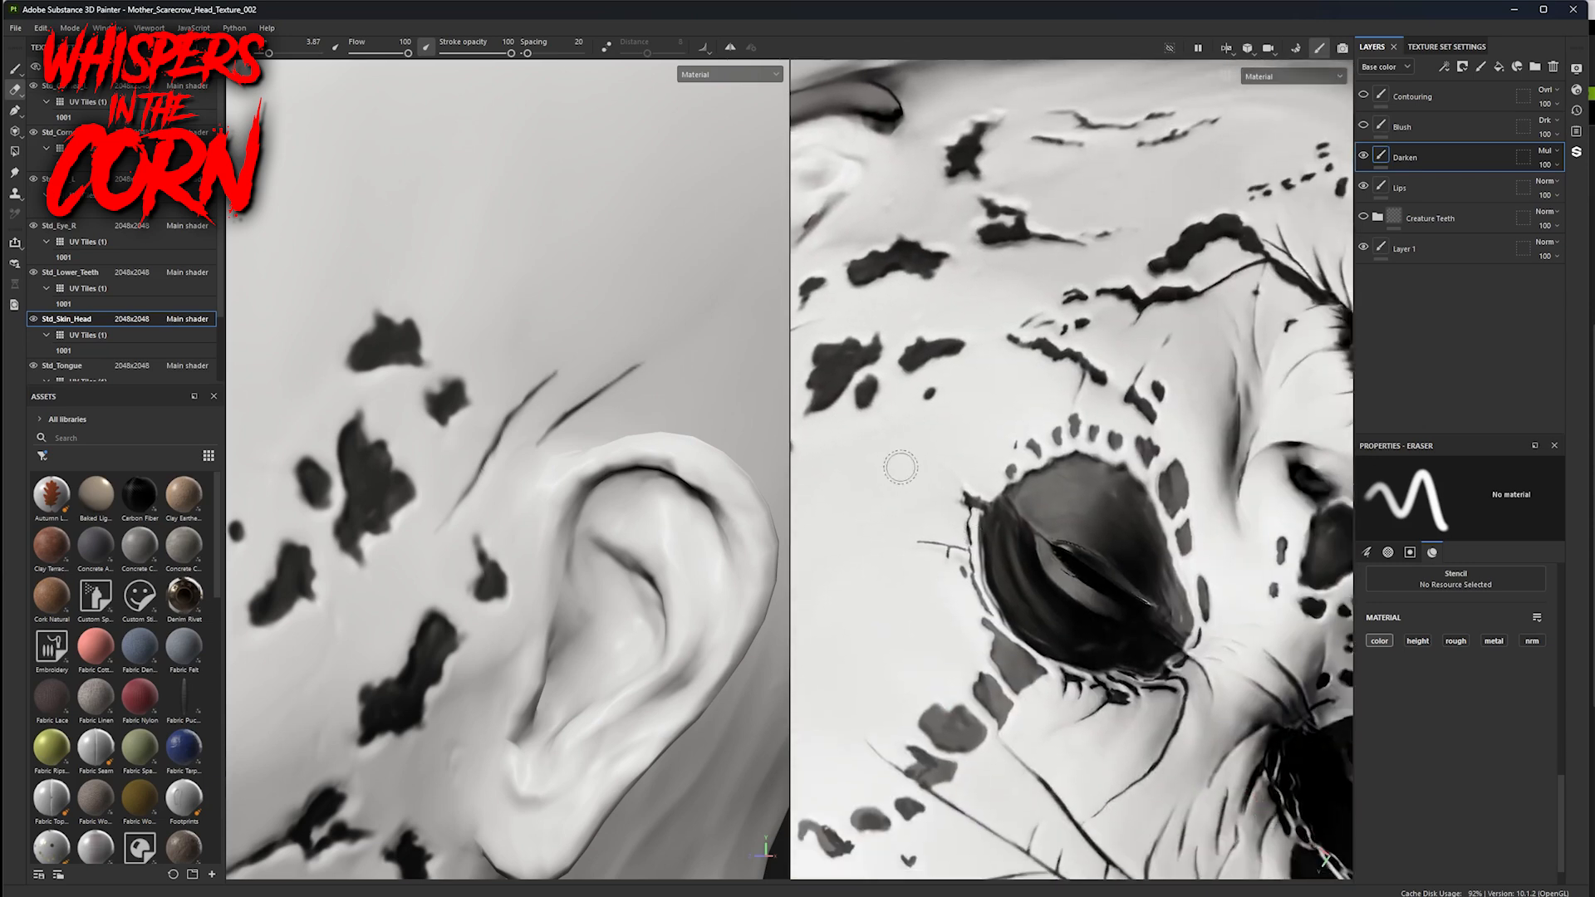
alt+drag(919, 454, 902, 489)
alt+right_drag(1124, 479, 799, 515)
alt+drag(807, 513, 1247, 626)
alt+right_drag(1247, 627, 1429, 582)
alt+middle_drag(1097, 520, 998, 236)
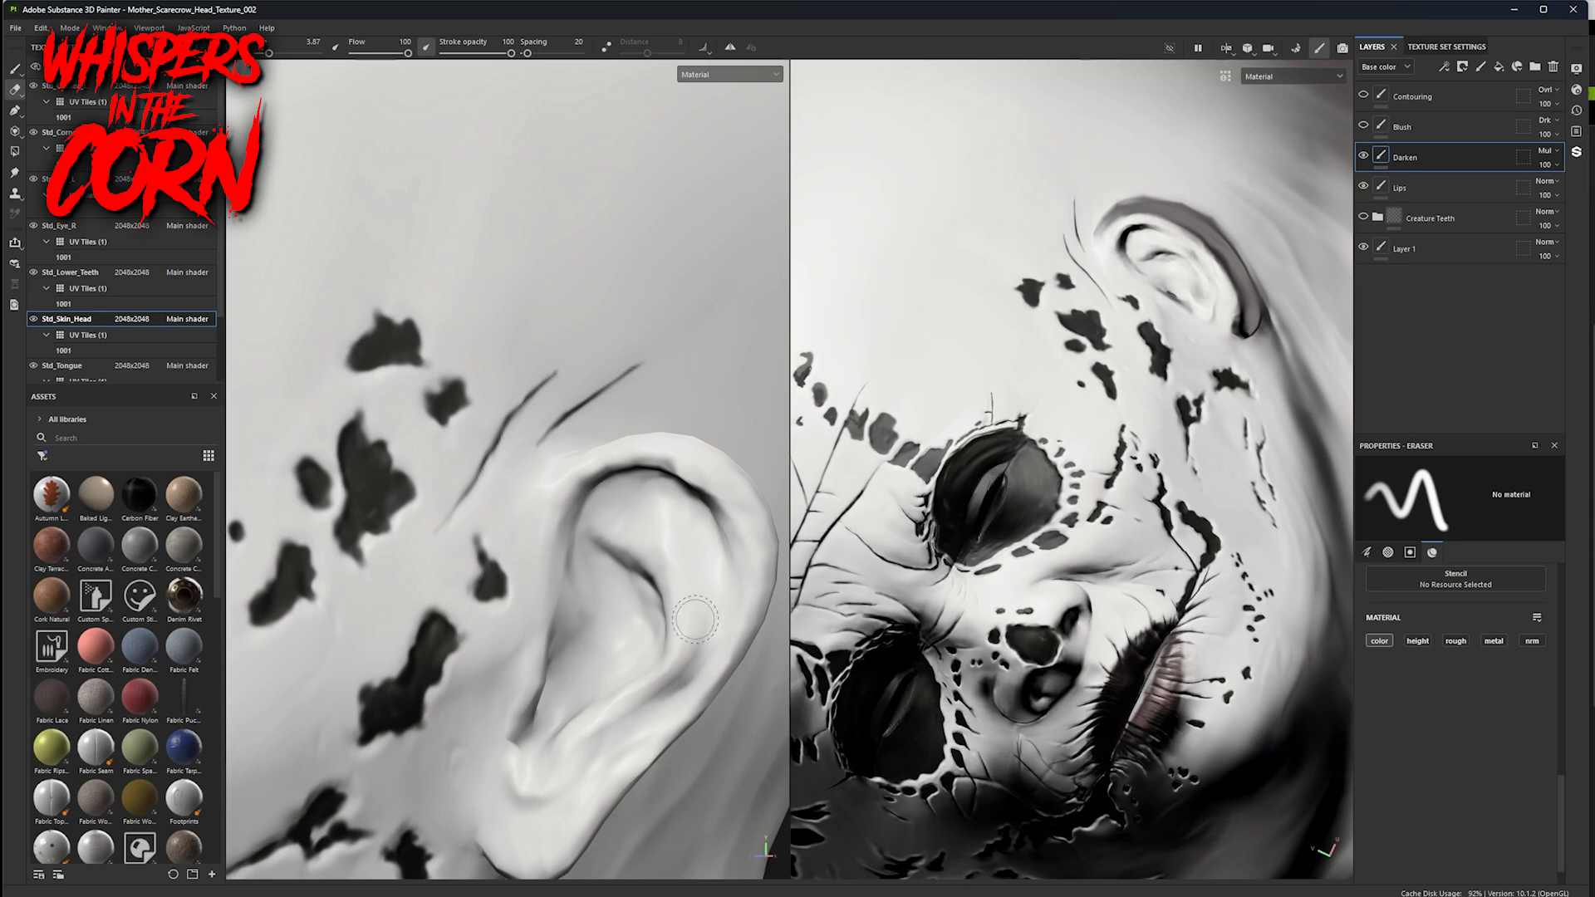
key(p)
drag(911, 328, 1049, 129)
key(ctrl+z)
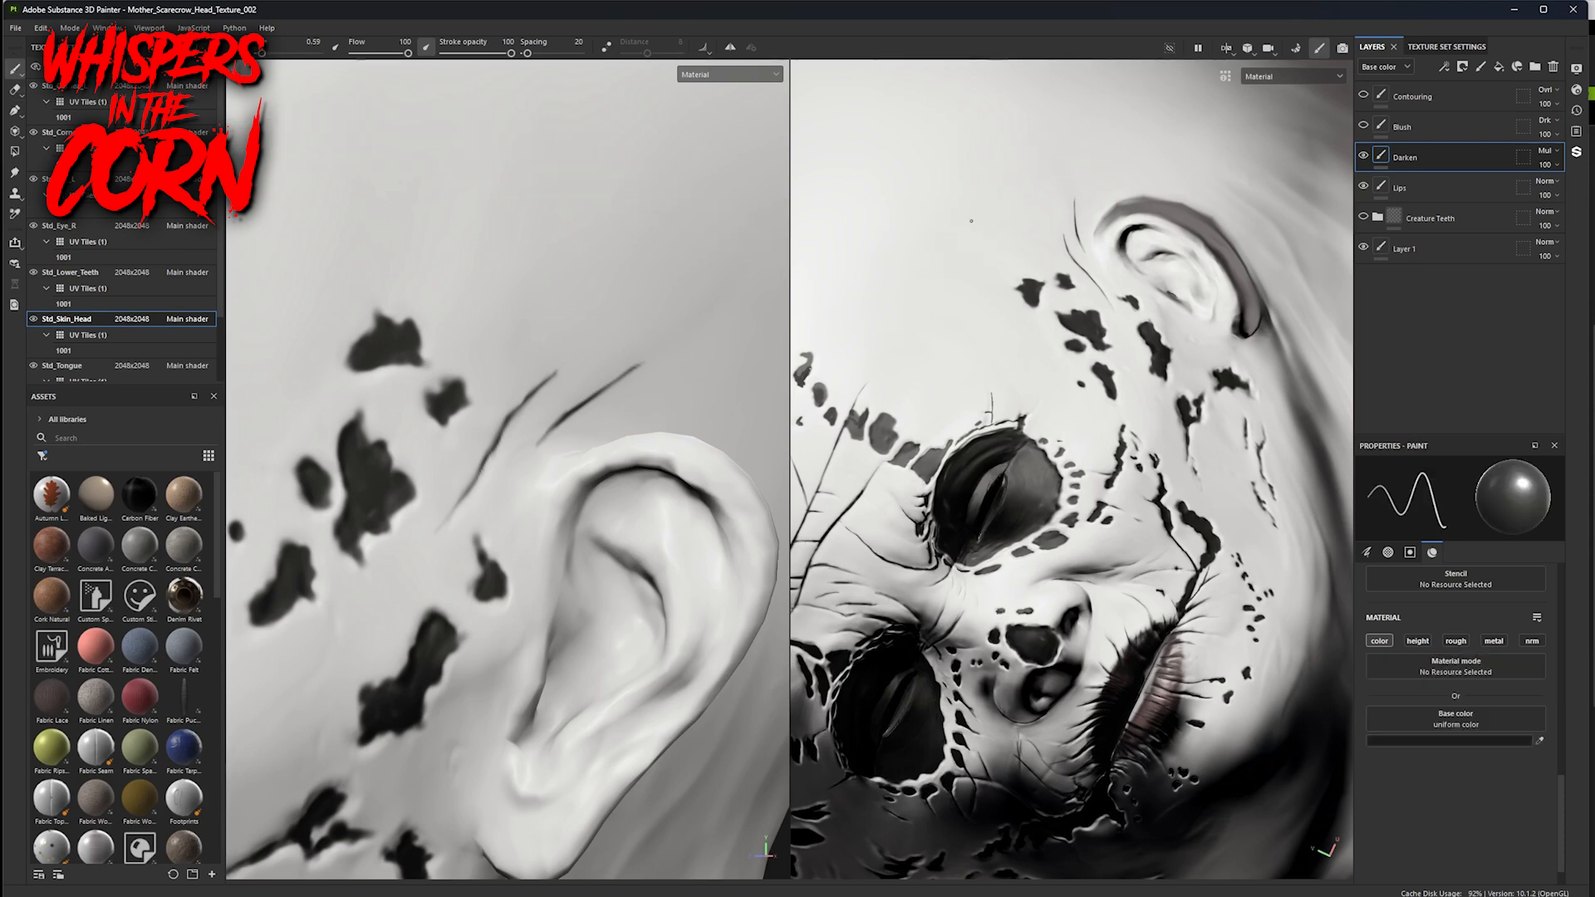
mouse_move(955, 264)
mouse_down()
mouse_move(1099, 109)
mouse_move(907, 317)
mouse_up()
key(ctrl+z)
drag(847, 96, 1103, 244)
key(ctrl+z)
mouse_move(849, 95)
mouse_down()
mouse_move(841, 111)
mouse_move(1054, 237)
mouse_move(921, 359)
mouse_move(896, 474)
mouse_move(1045, 373)
mouse_up()
key(ctrl+z)
key(ctrl+z)
key(ctrl+z)
- Examine the side of the head, the cheek and the rim of the eye socket for remaining crease areas
alt+right_drag(1144, 445, 1022, 415)
alt+middle_drag(995, 404, 1118, 401)
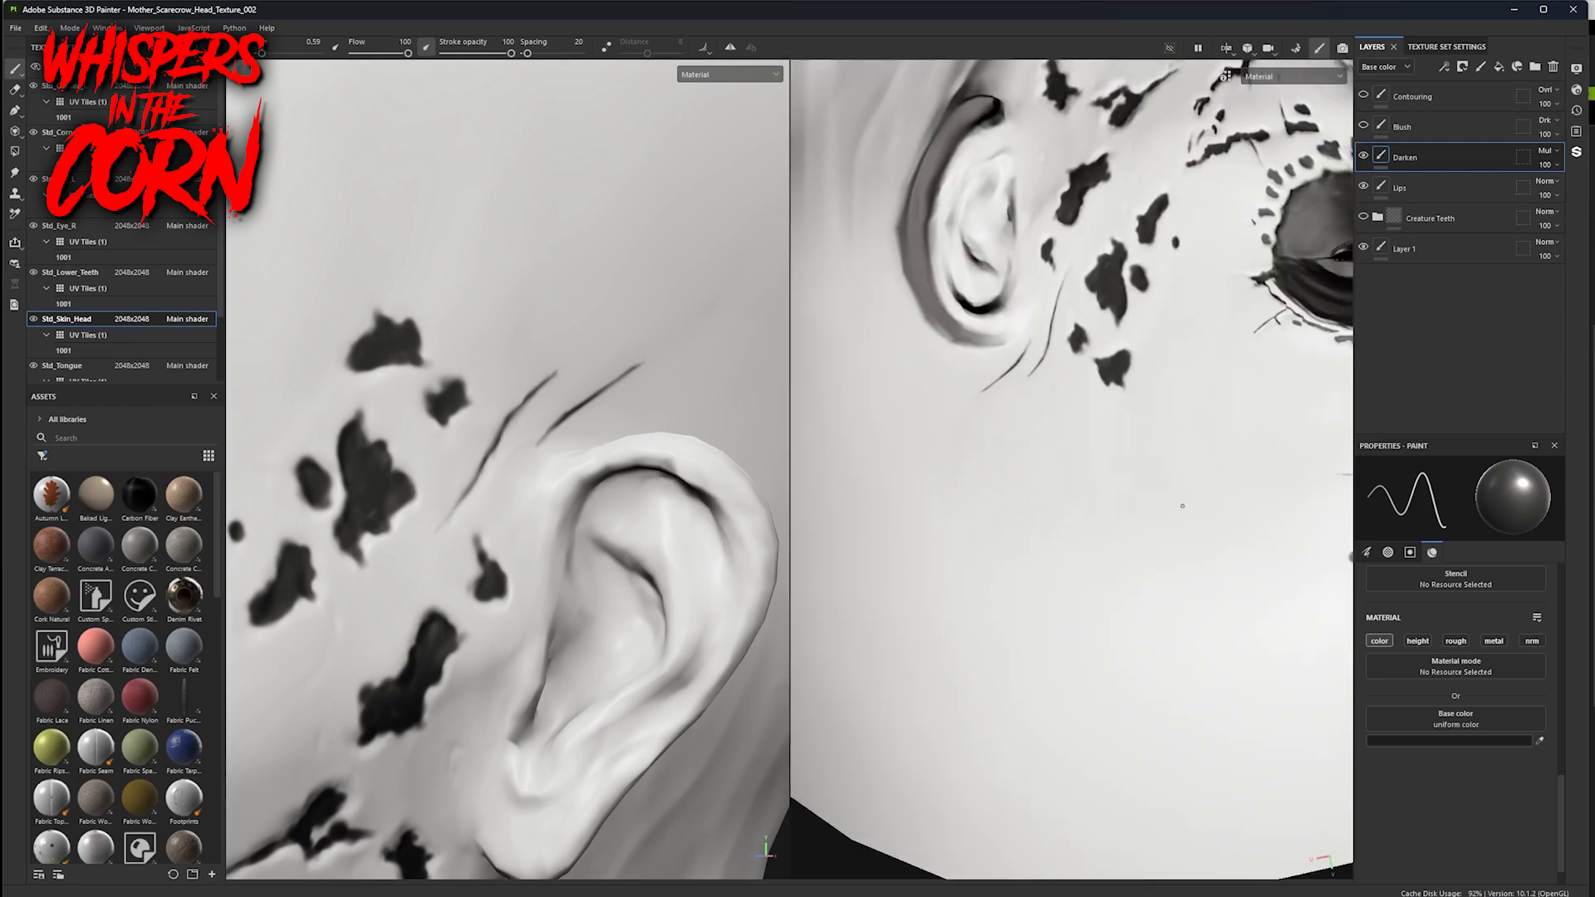
alt+drag(1220, 520, 1408, 536)
alt+middle_drag(1342, 598, 1181, 287)
alt+drag(1231, 353, 980, 428)
mouse_move(1047, 387)
alt+mouse_down()
mouse_move(1080, 344)
mouse_move(1039, 357)
mouse_move(1105, 351)
mouse_move(1043, 343)
mouse_move(1062, 375)
alt+mouse_up()
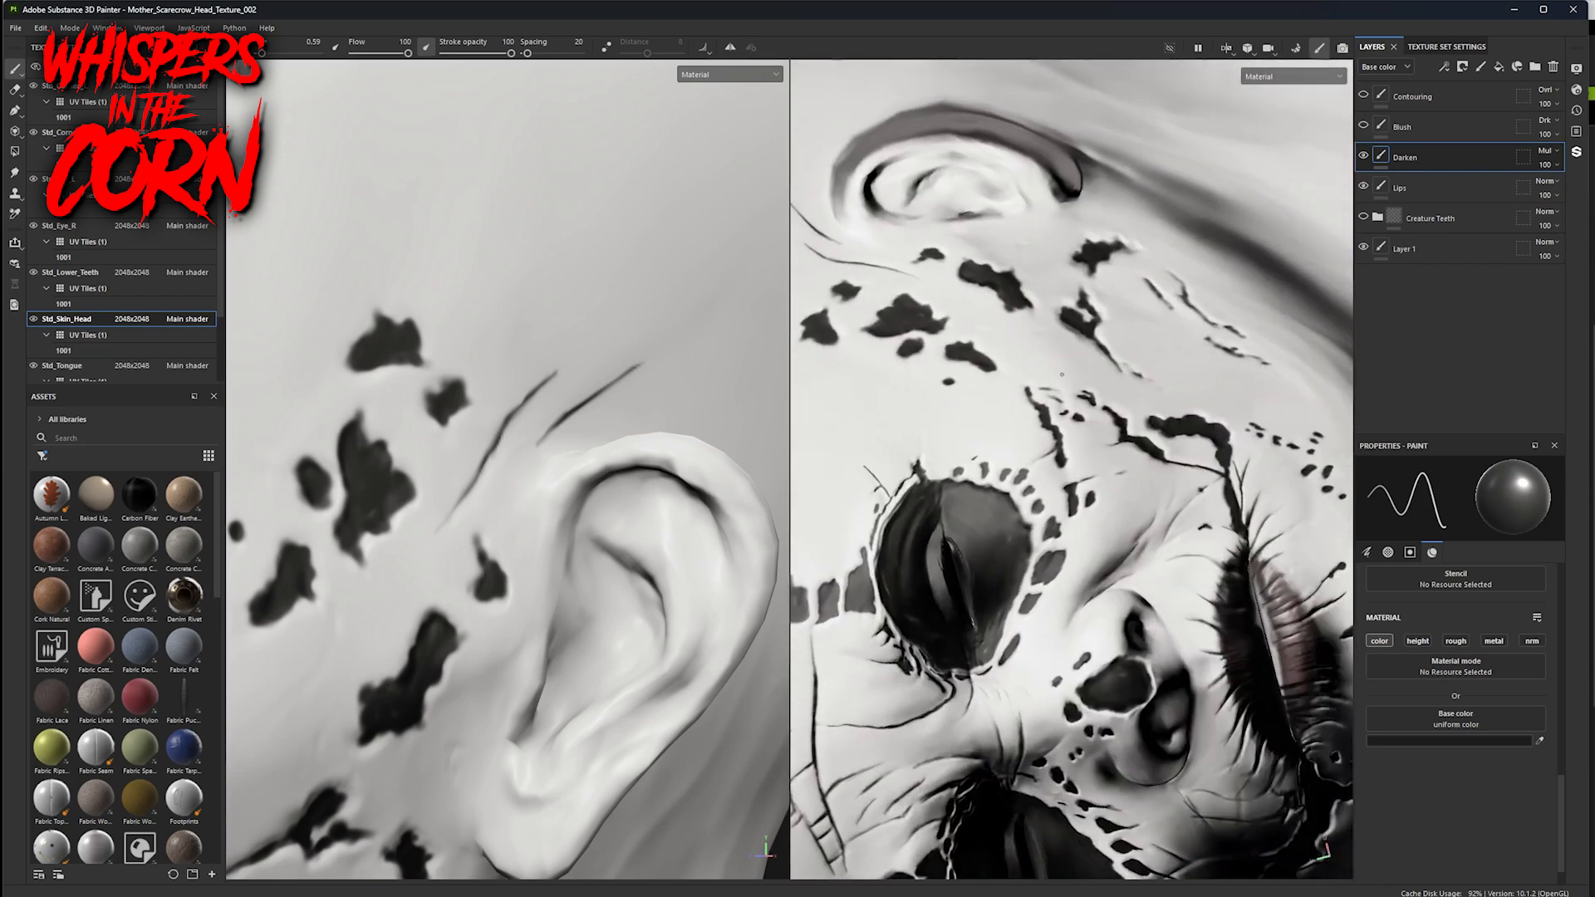
alt+middle_drag(1141, 354, 1069, 304)
alt+right_drag(1069, 304, 1163, 448)
alt+middle_drag(1163, 448, 1282, 563)
alt+middle_drag(1048, 486, 973, 165)
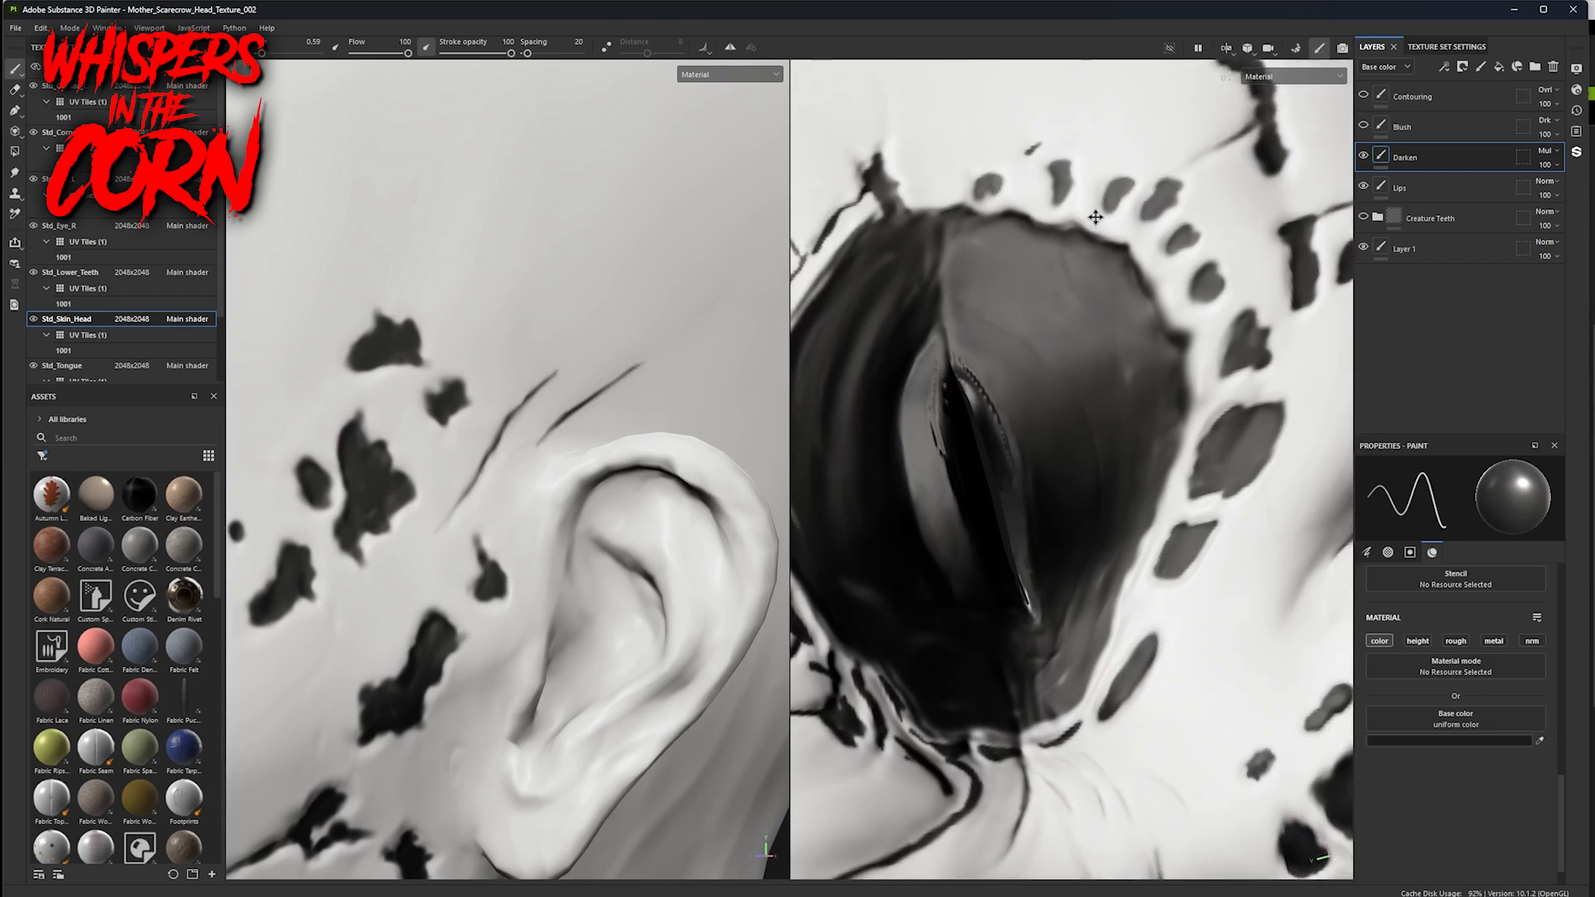
- Examine the painted creases and patches around the ear in the UV view, and across the whole head model
alt+middle_drag(1240, 376, 923, 350)
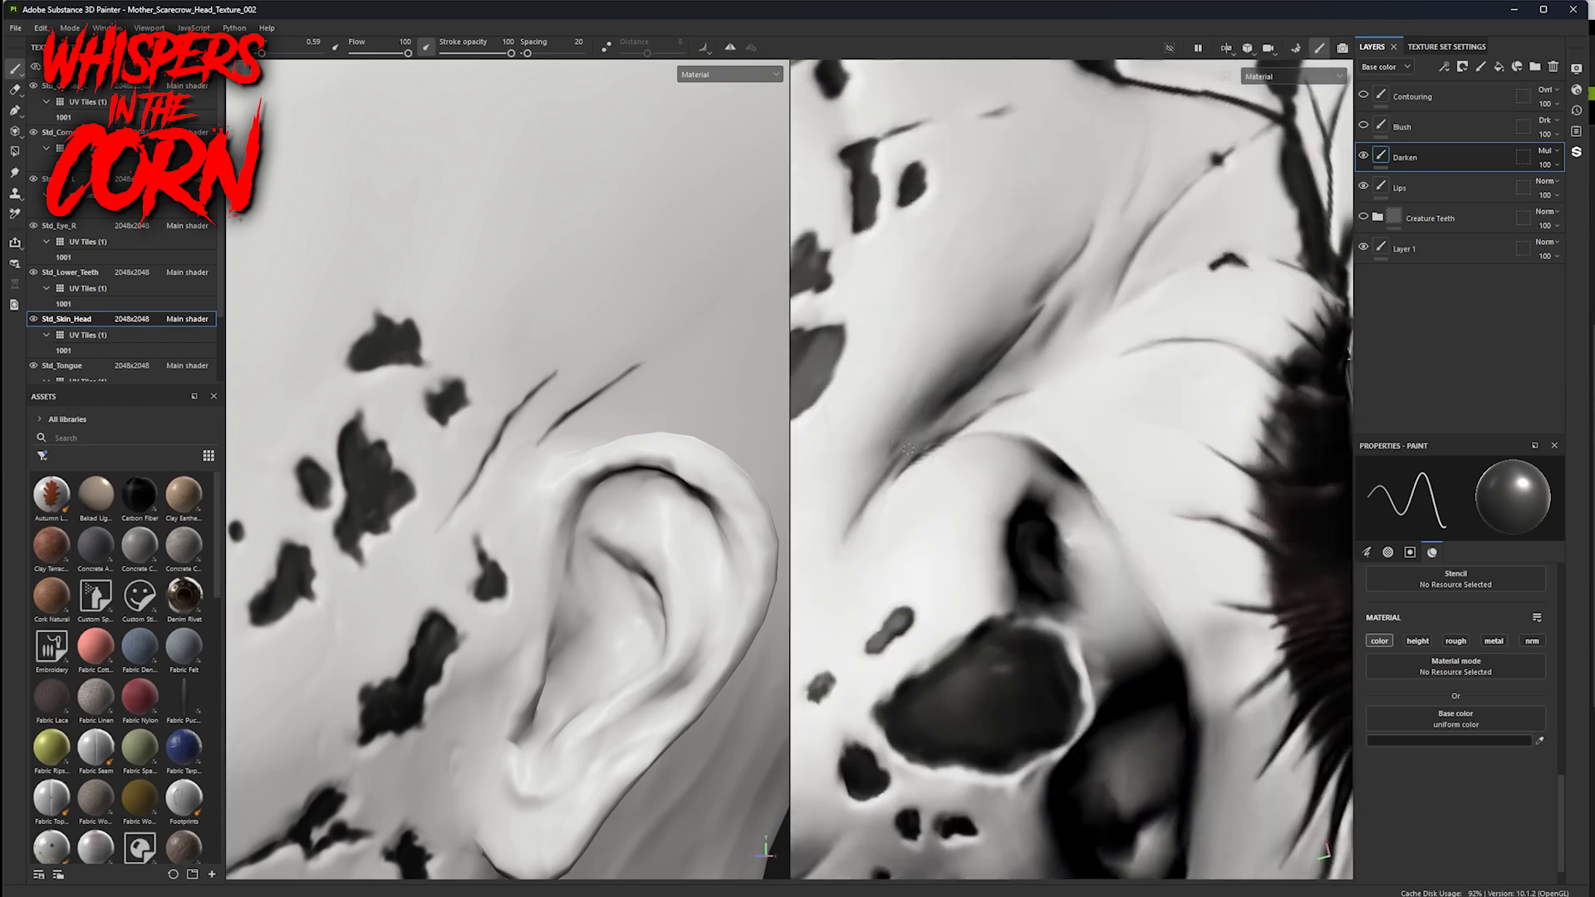
alt+drag(1016, 432, 956, 375)
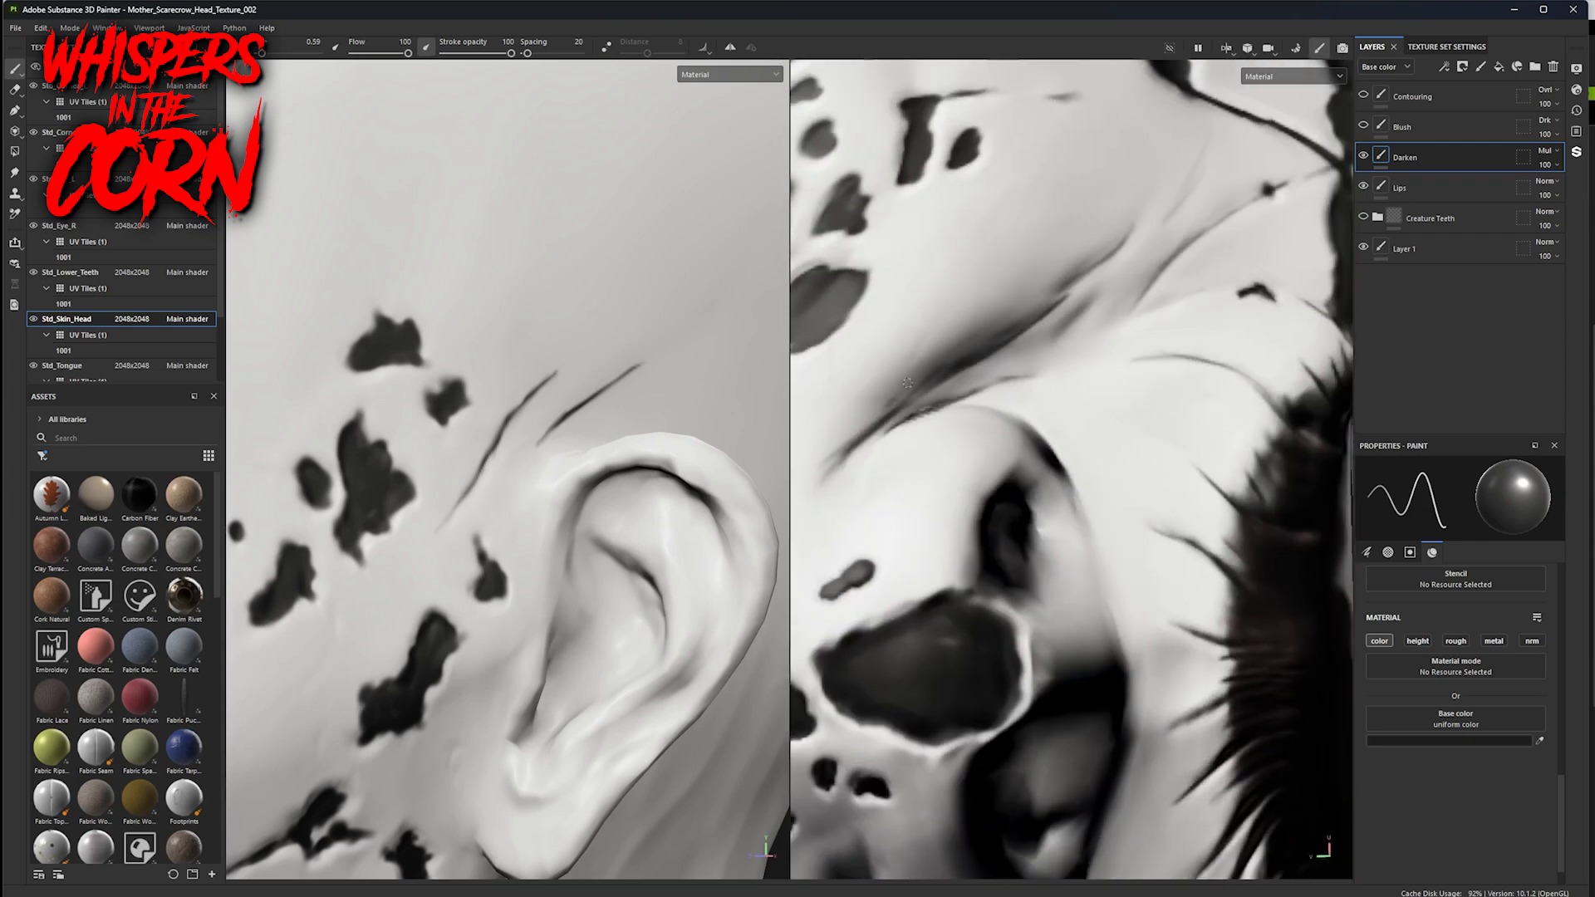
scroll(531, 465, down, 10)
alt+drag(465, 498, 615, 507)
alt+middle_drag(332, 664, 482, 598)
alt+drag(434, 637, 536, 622)
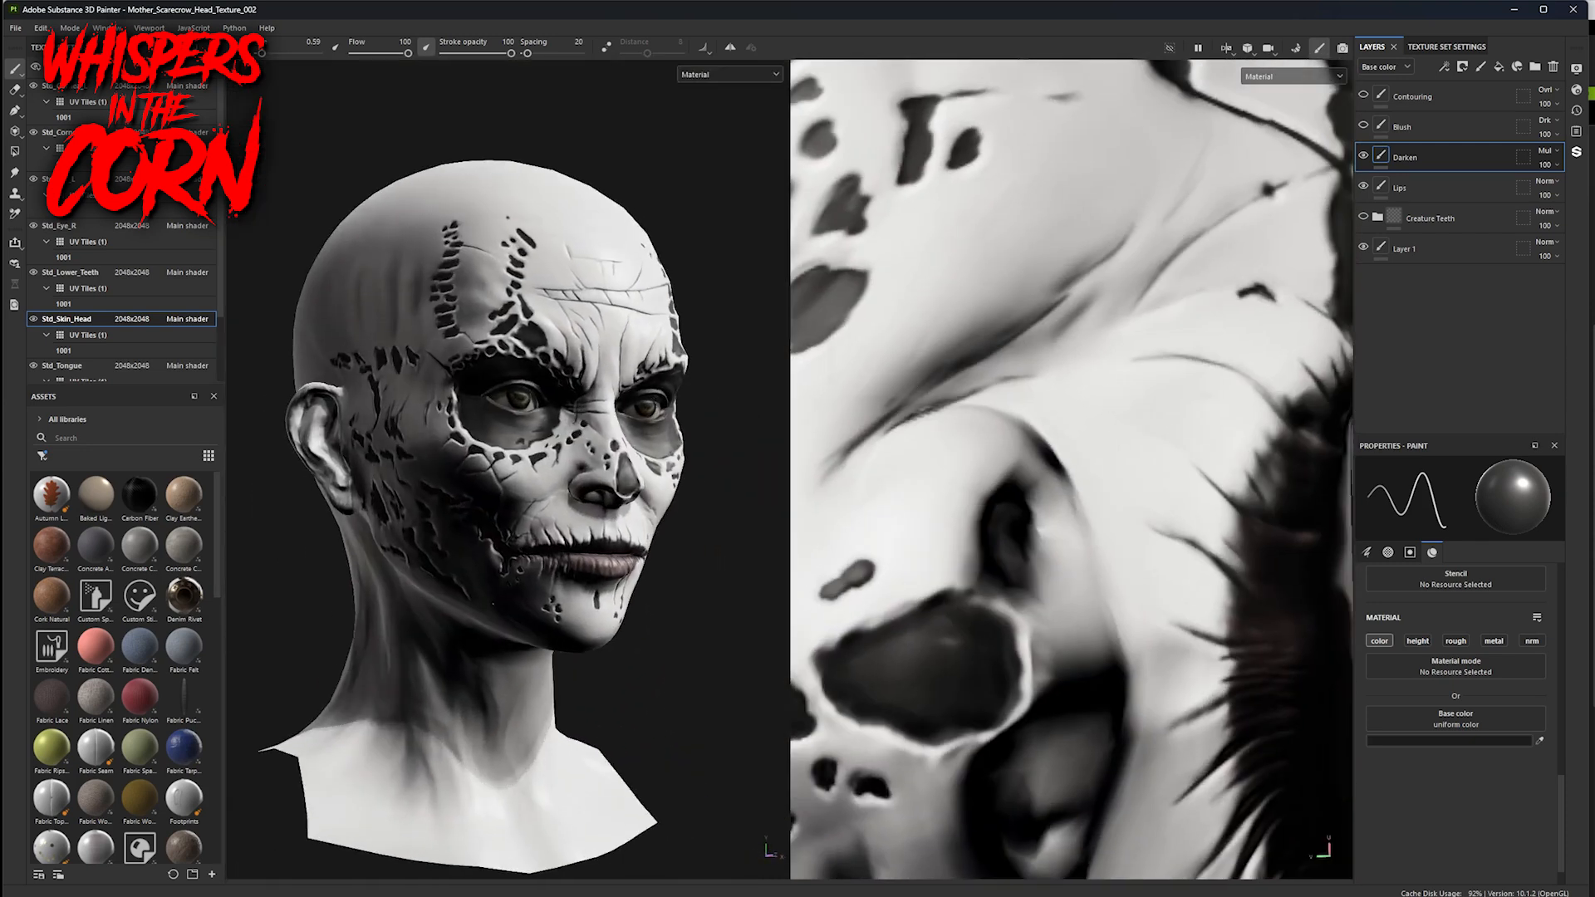
alt+middle_drag(535, 621, 604, 652)
alt+drag(605, 652, 585, 626)
alt+middle_drag(584, 626, 594, 621)
mouse_move(593, 620)
alt+mouse_down()
mouse_move(536, 625)
mouse_move(585, 621)
alt+mouse_up()
alt+middle_drag(586, 622, 523, 623)
- Rotate the environment lighting onto the face, and set the environment exposure to 0.85 and blur to 49
shift+right_drag(598, 587, 723, 583)
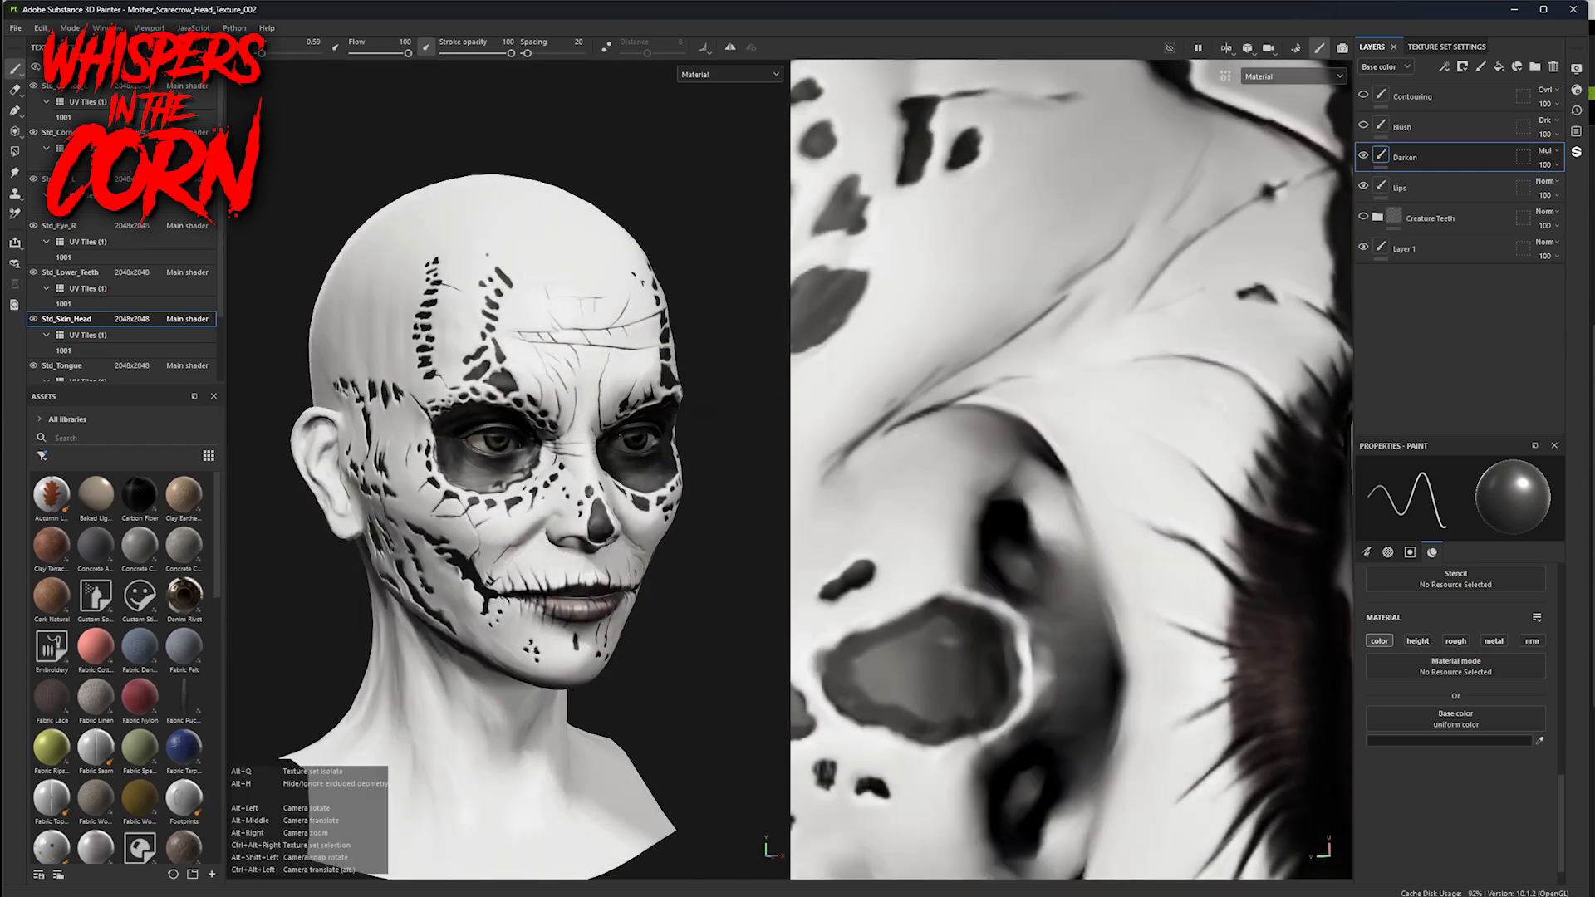
alt+drag(631, 632, 710, 657)
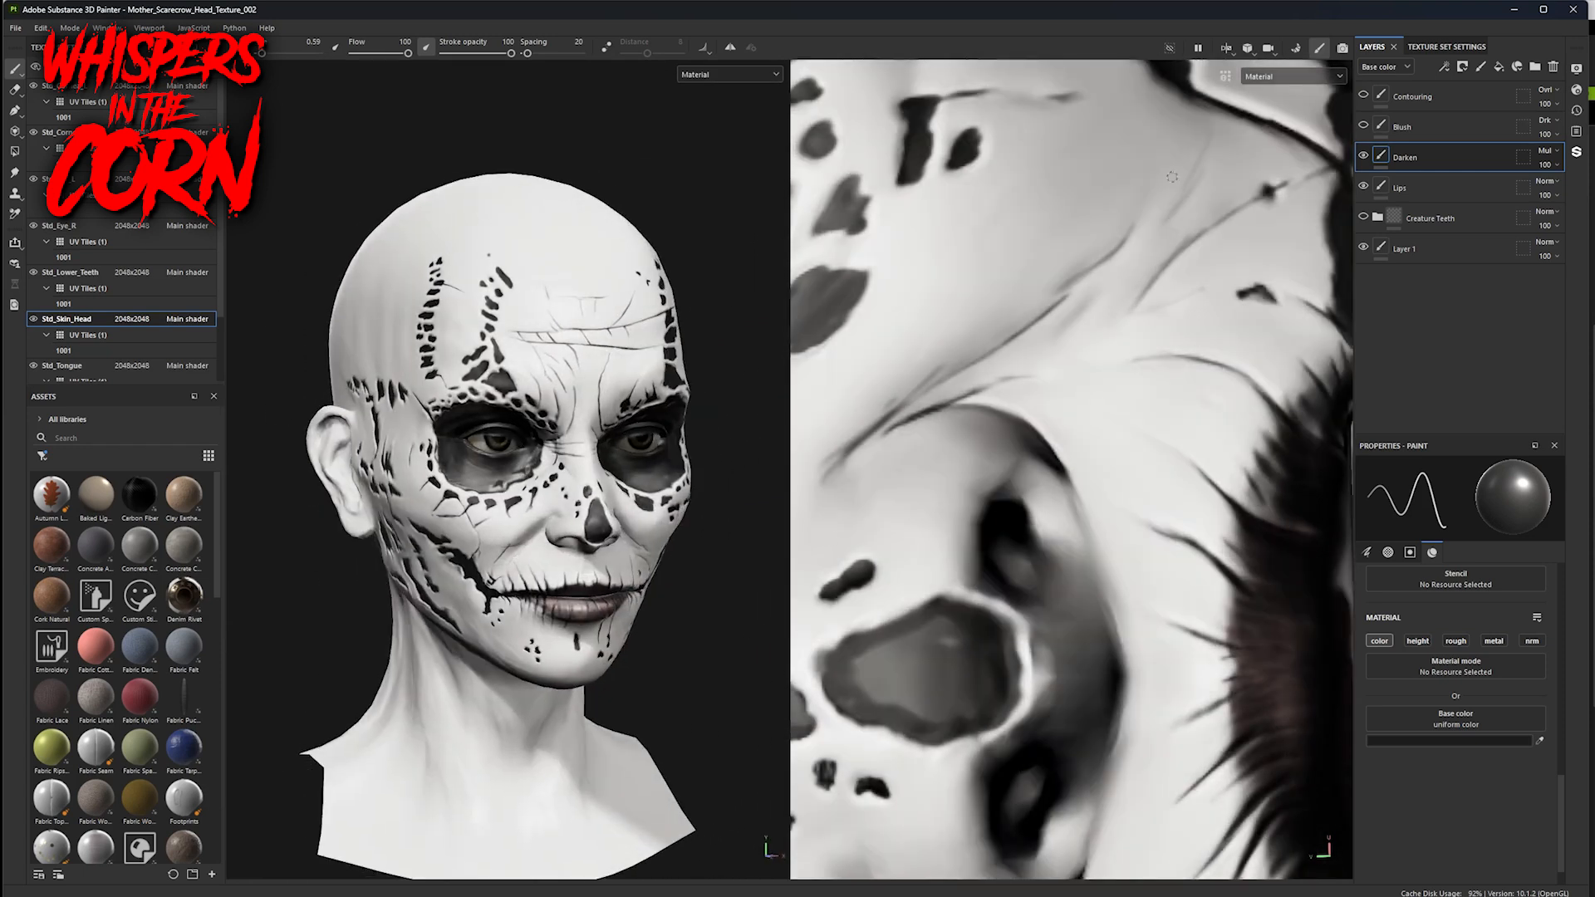
click(1578, 70)
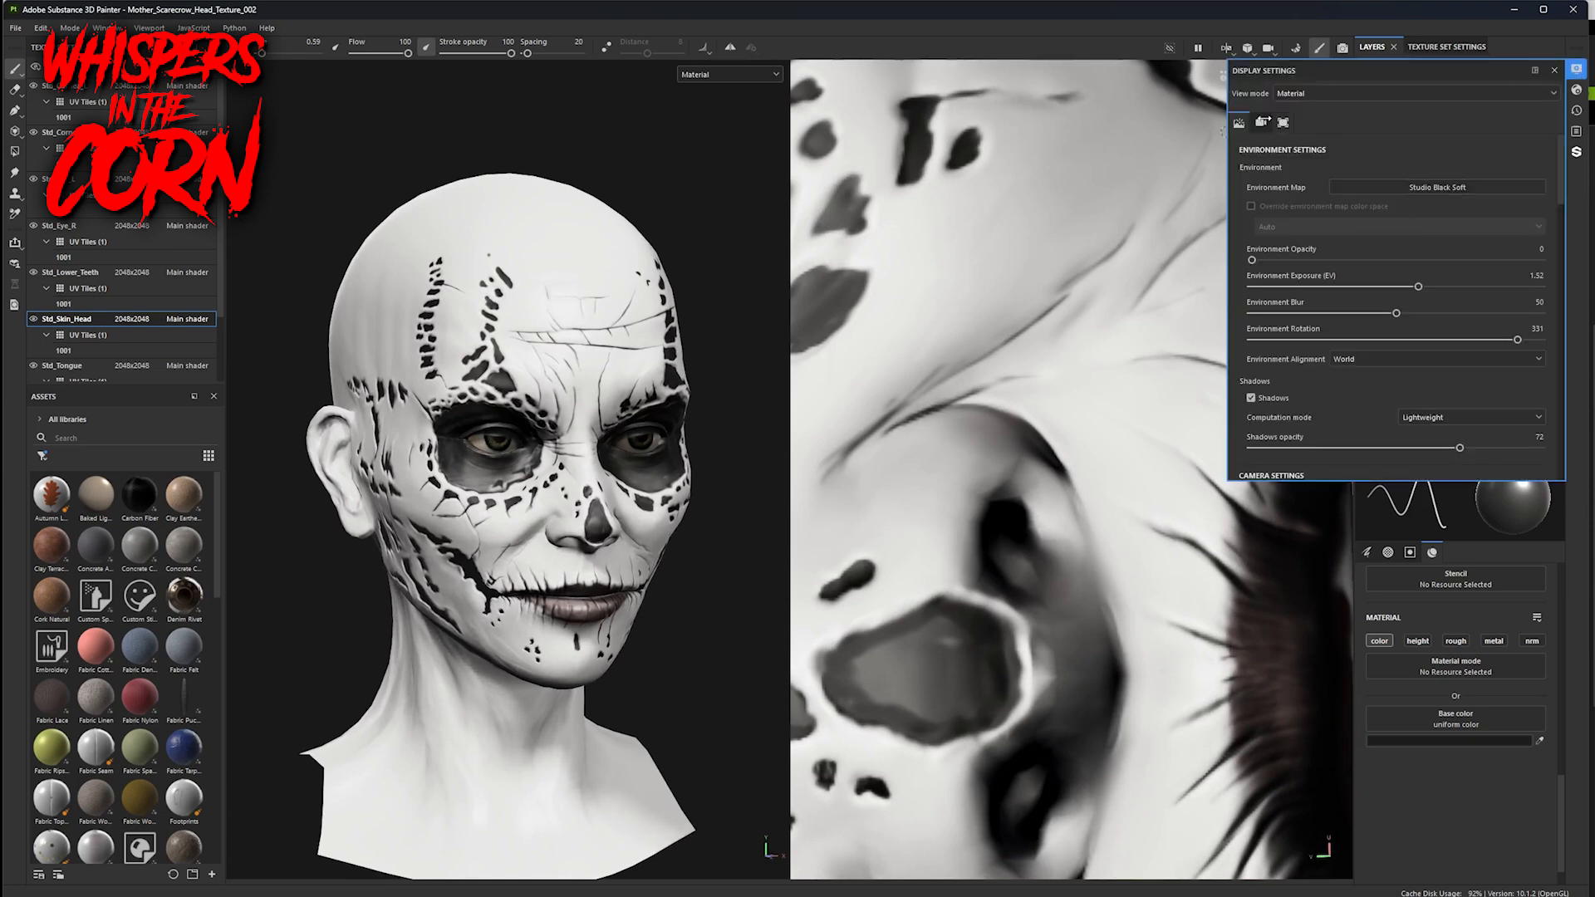
drag(1411, 292, 1414, 282)
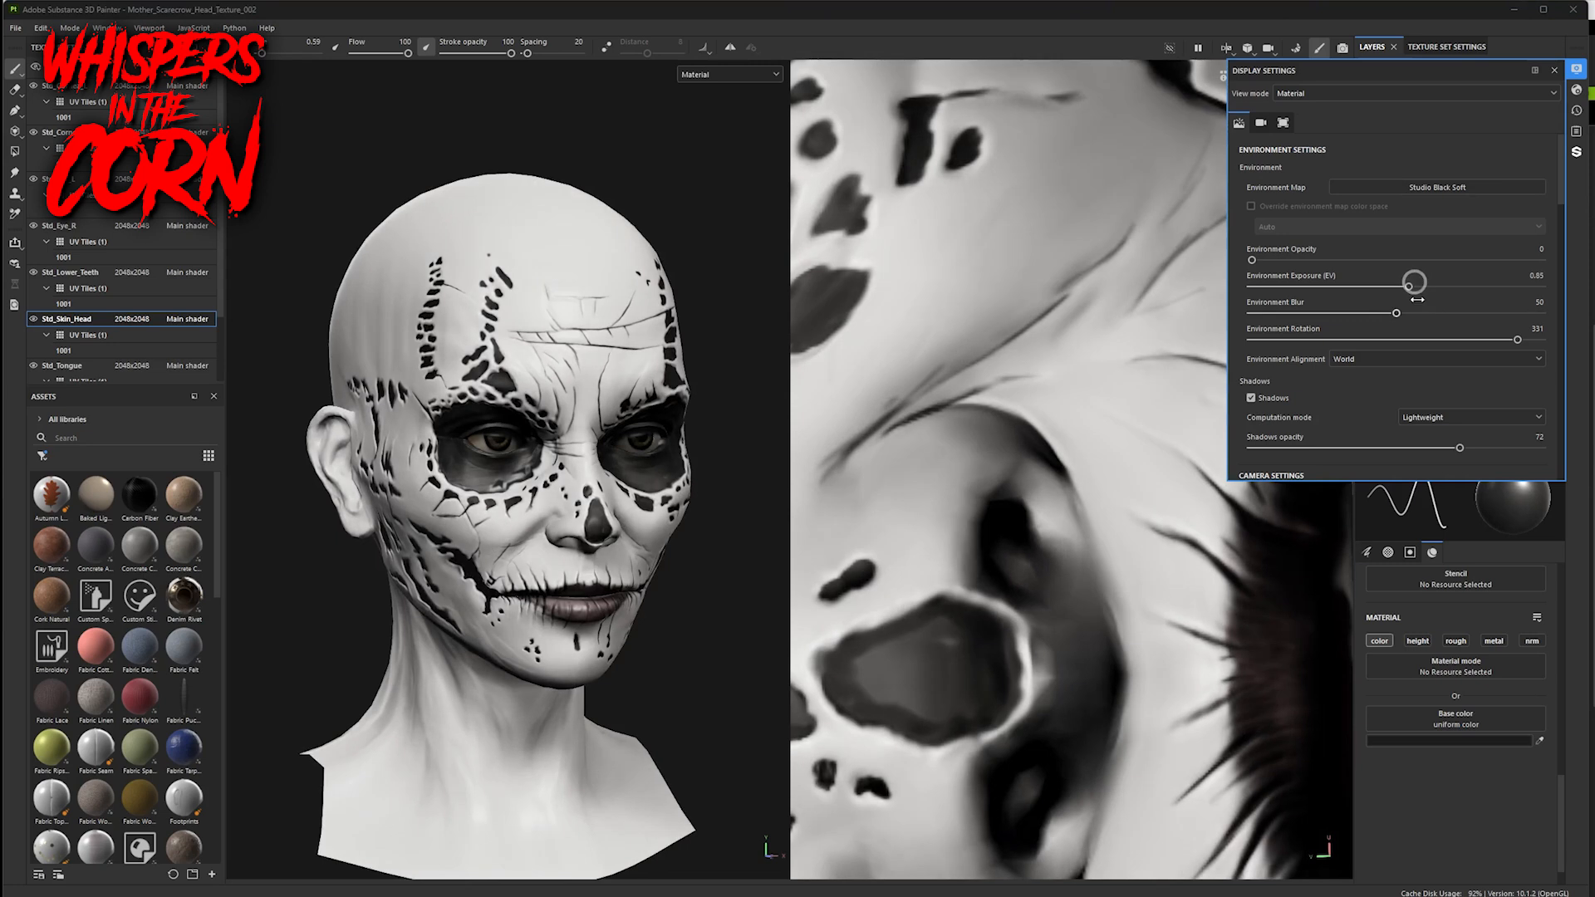
click(1392, 314)
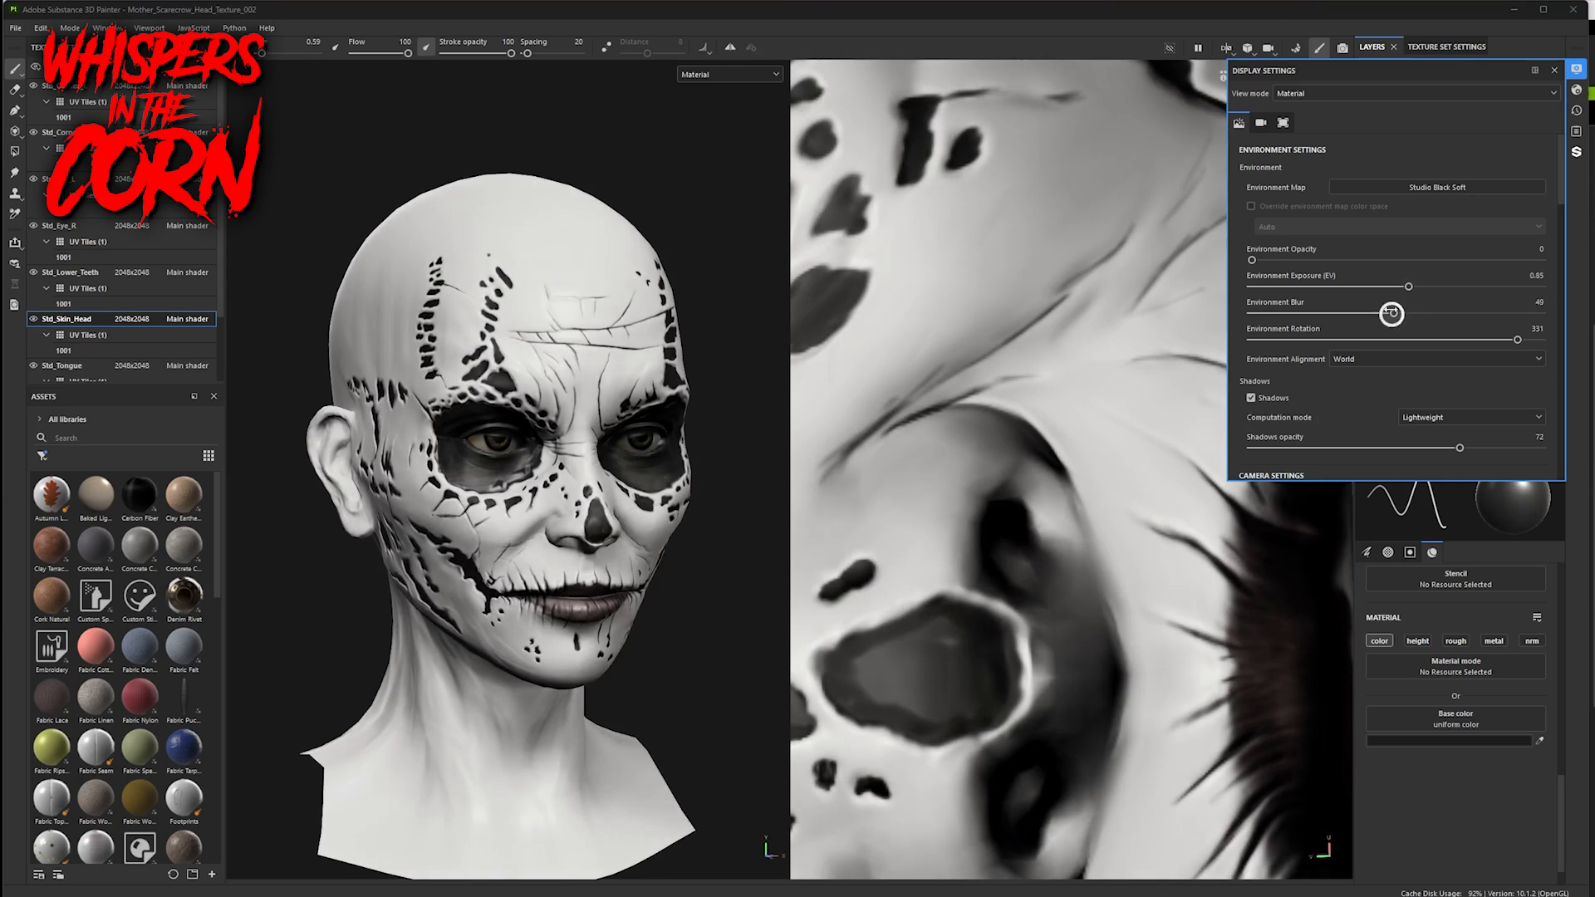
- Try the Autumn Forest and Mondarrain environment maps on the head and restore Studio Black Soft
click(1431, 190)
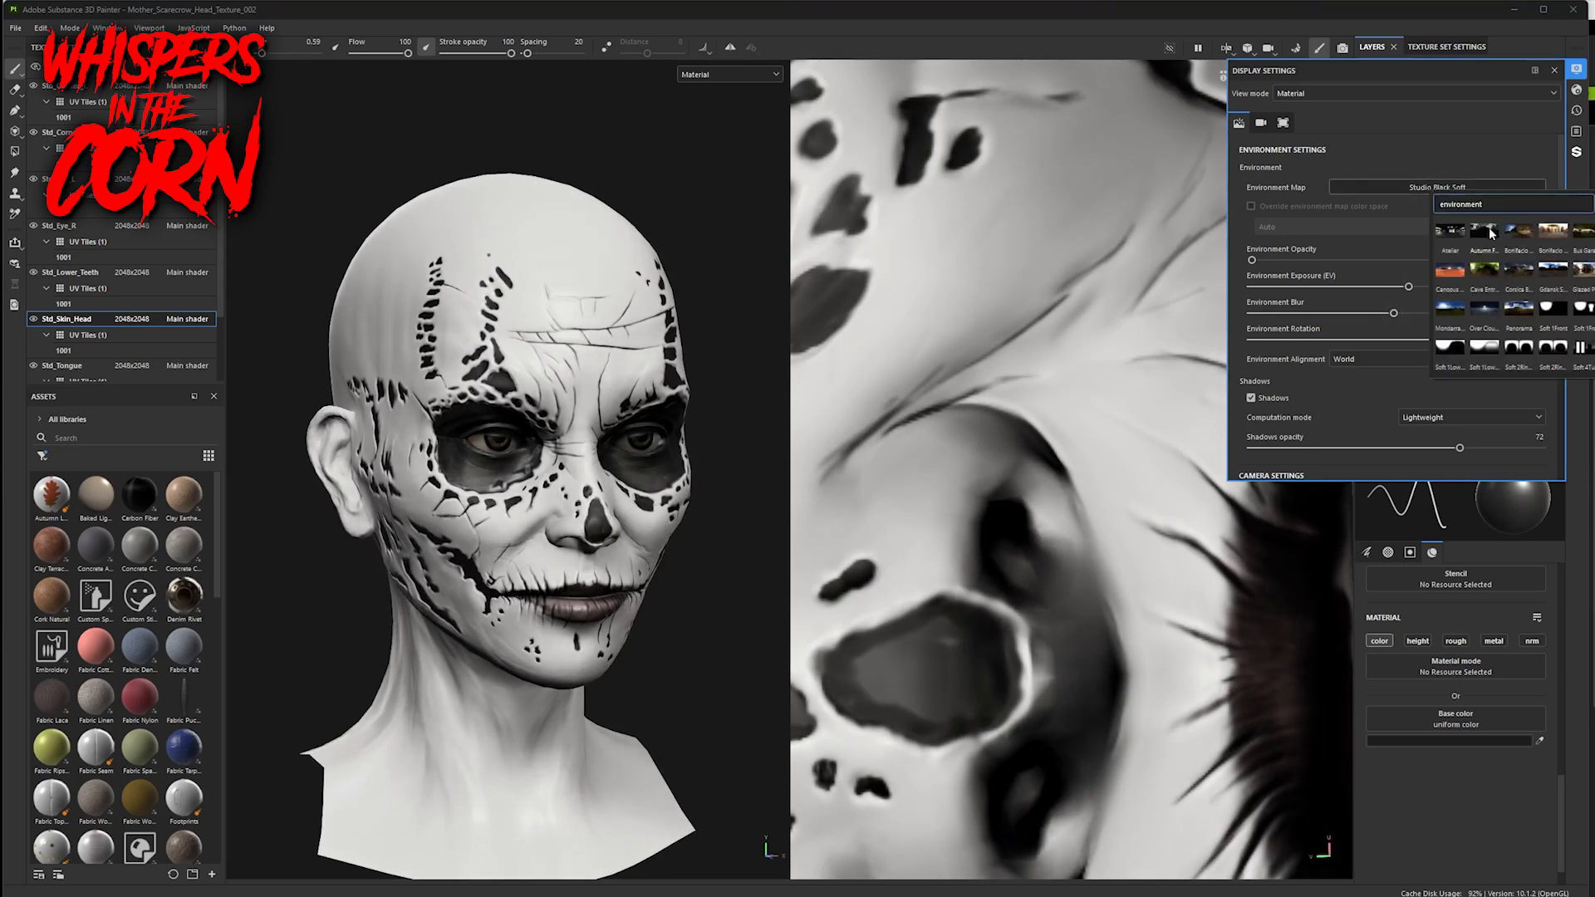
click(1489, 232)
click(1451, 190)
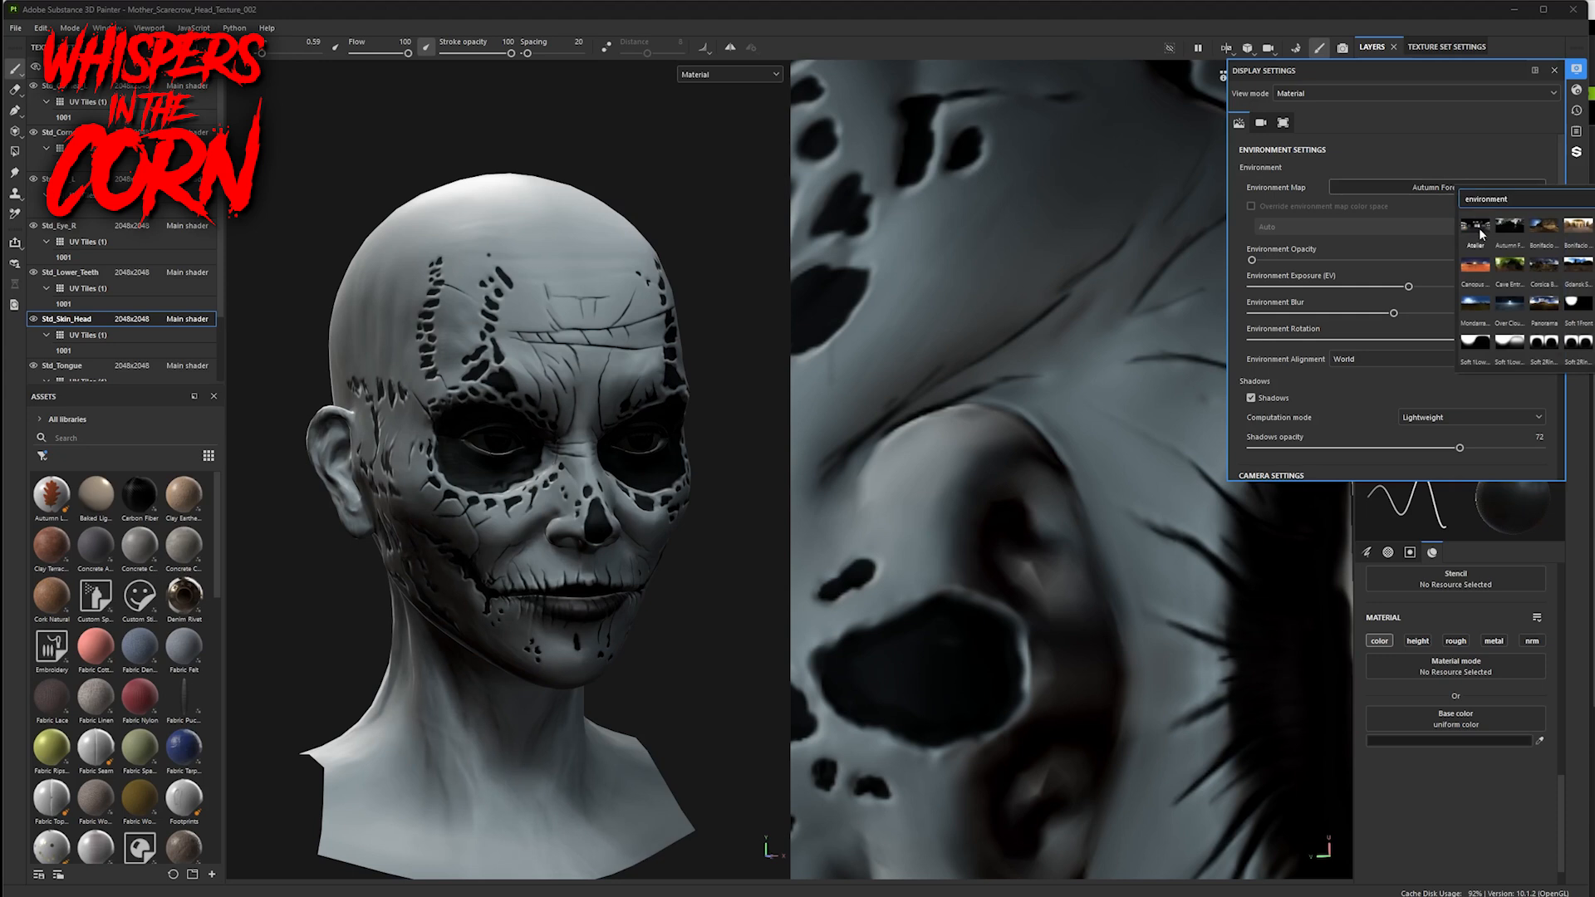
click(1475, 302)
click(1453, 188)
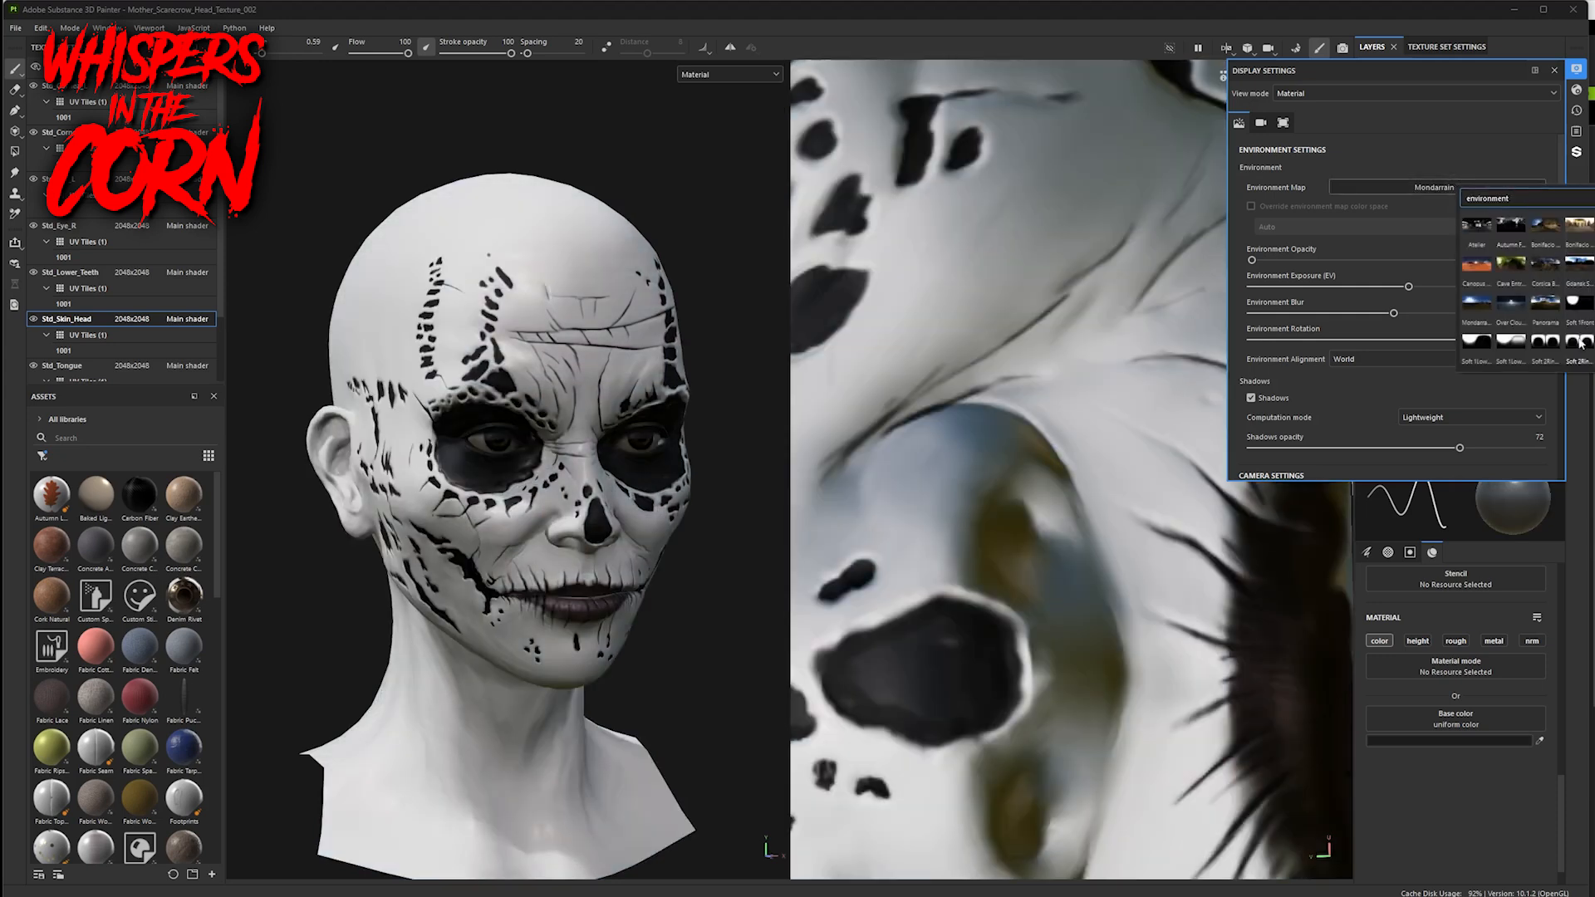
scroll(1538, 292, down, 2)
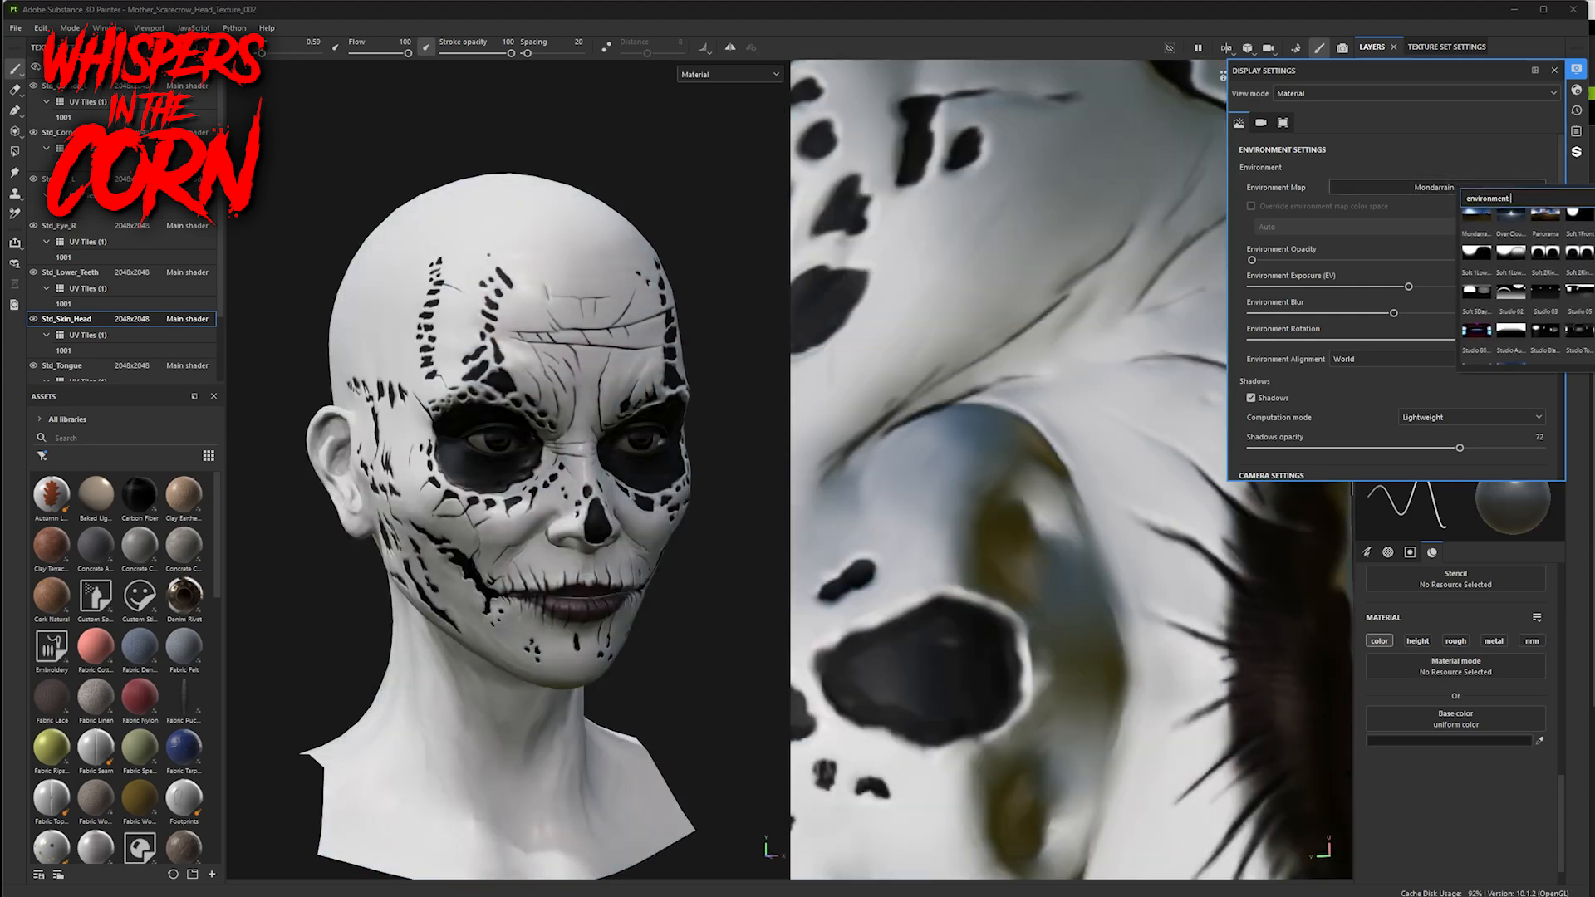
click(1547, 329)
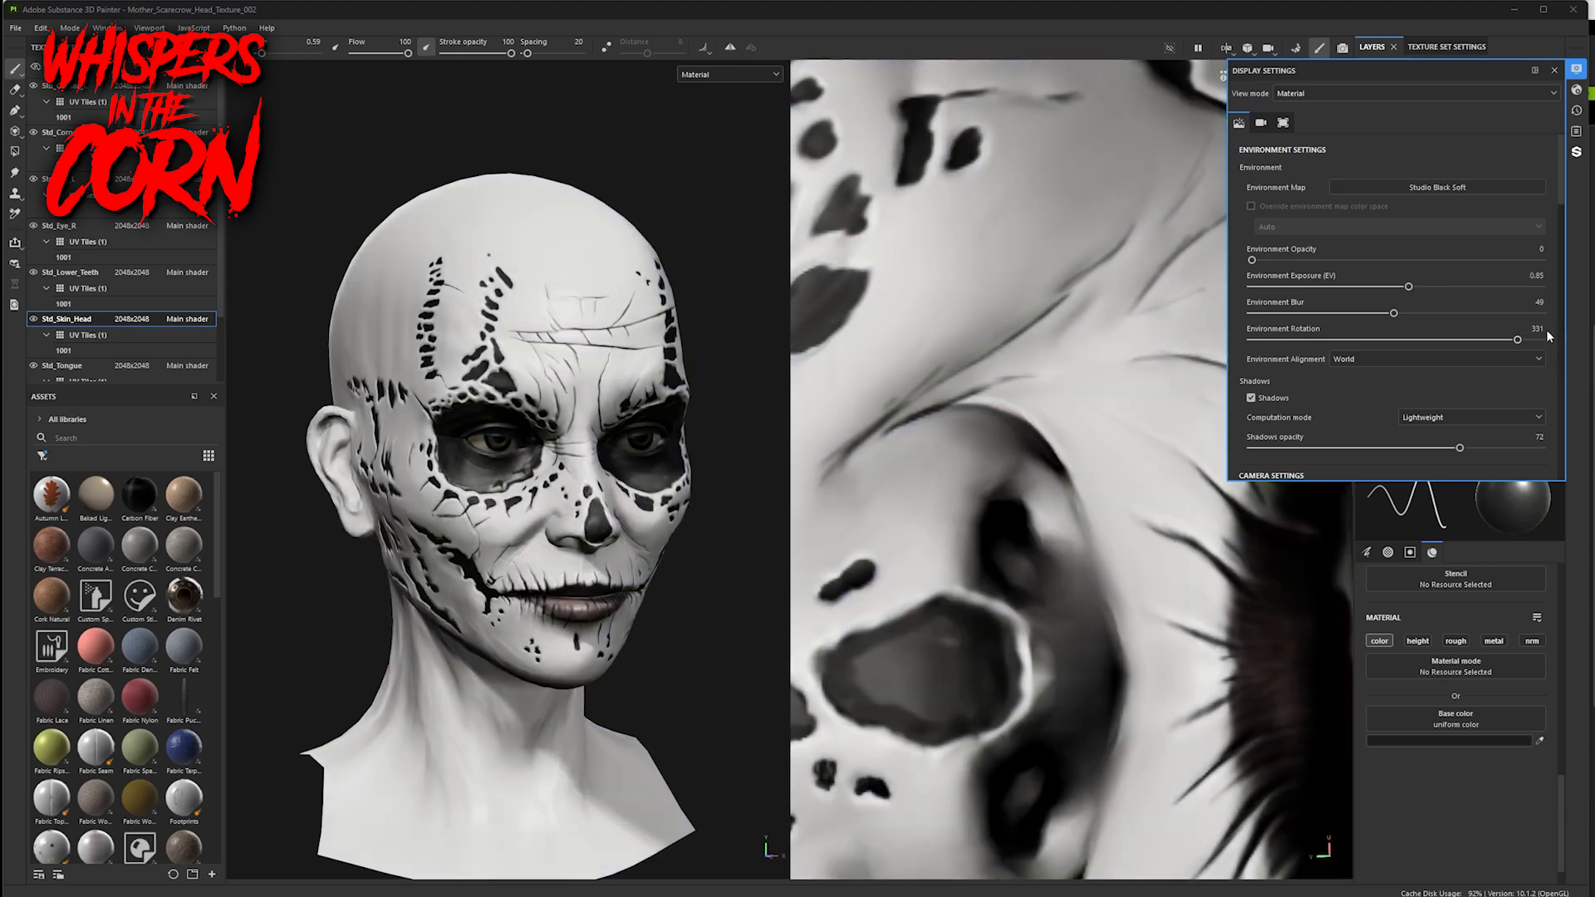
- Turn the head to a frontal three-quarter view and rotate the environment lighting to 317
alt+drag(673, 633, 705, 652)
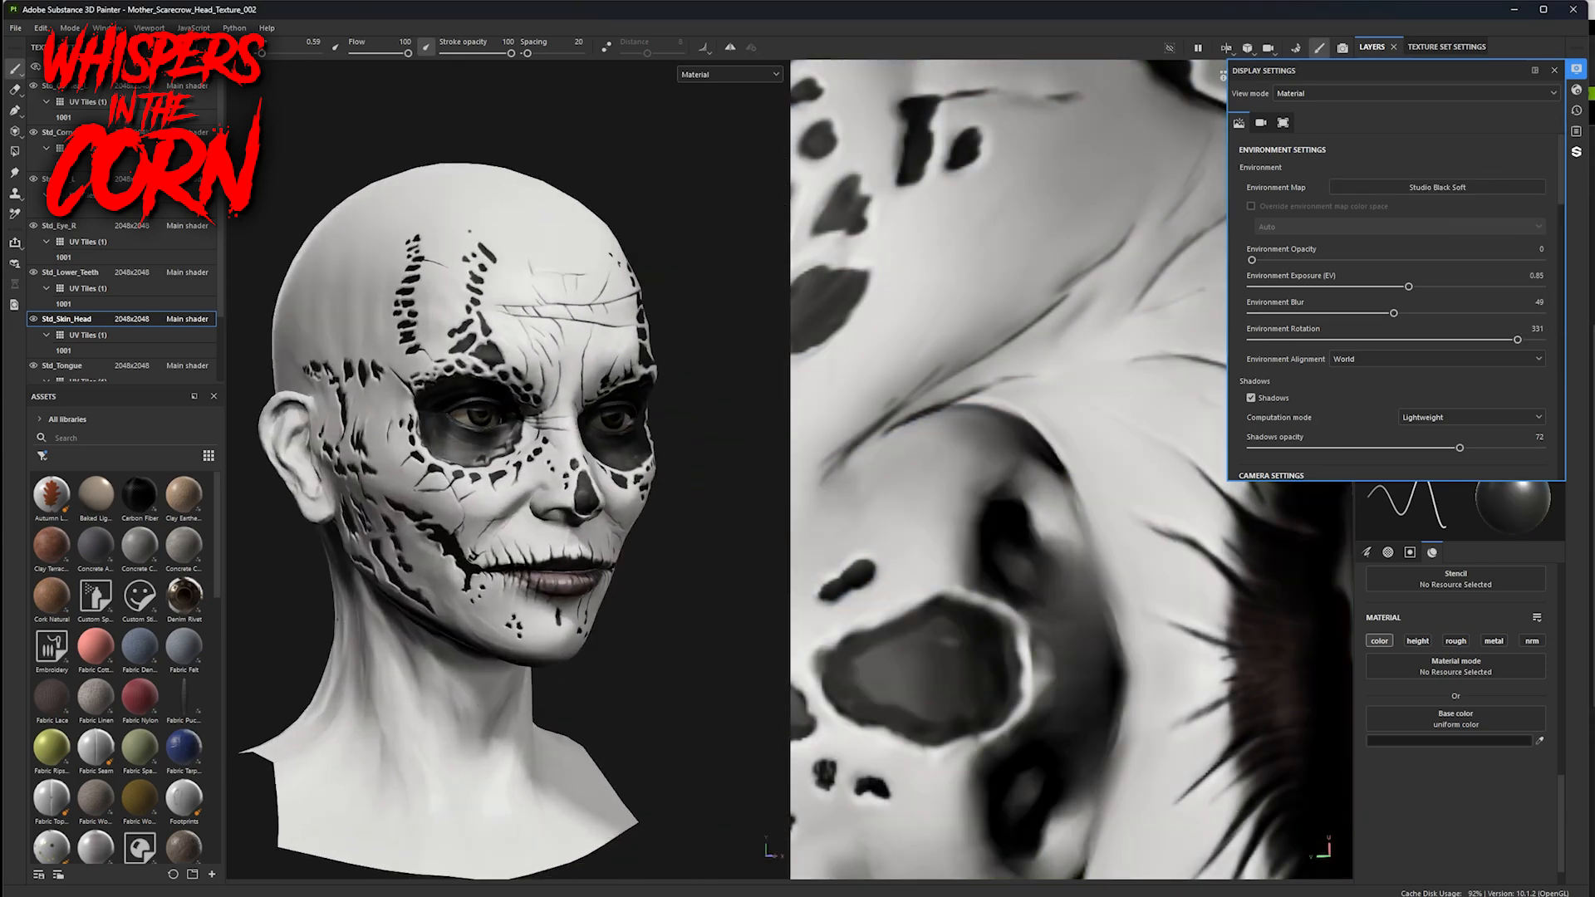
alt+drag(704, 651, 706, 598)
mouse_move(722, 583)
alt+right_down()
mouse_move(579, 619)
mouse_move(744, 577)
mouse_move(700, 592)
alt+right_up()
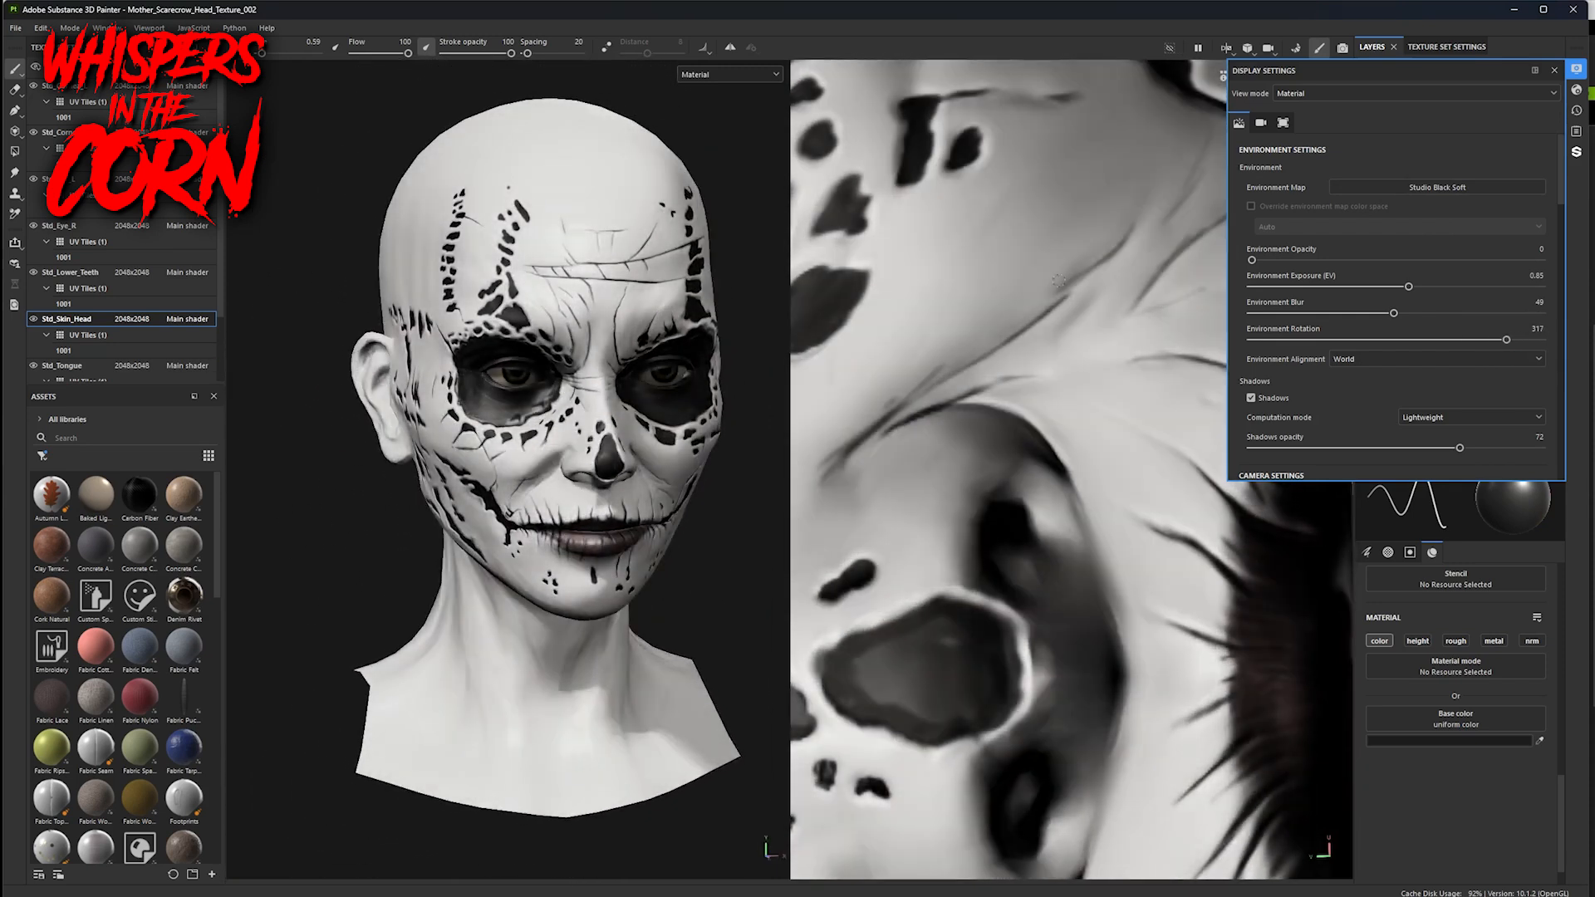
- Try a camera field of view of 53 degrees and check the face from the front and in three-quarter view
scroll(1439, 260, down, 5)
drag(1285, 235, 1337, 236)
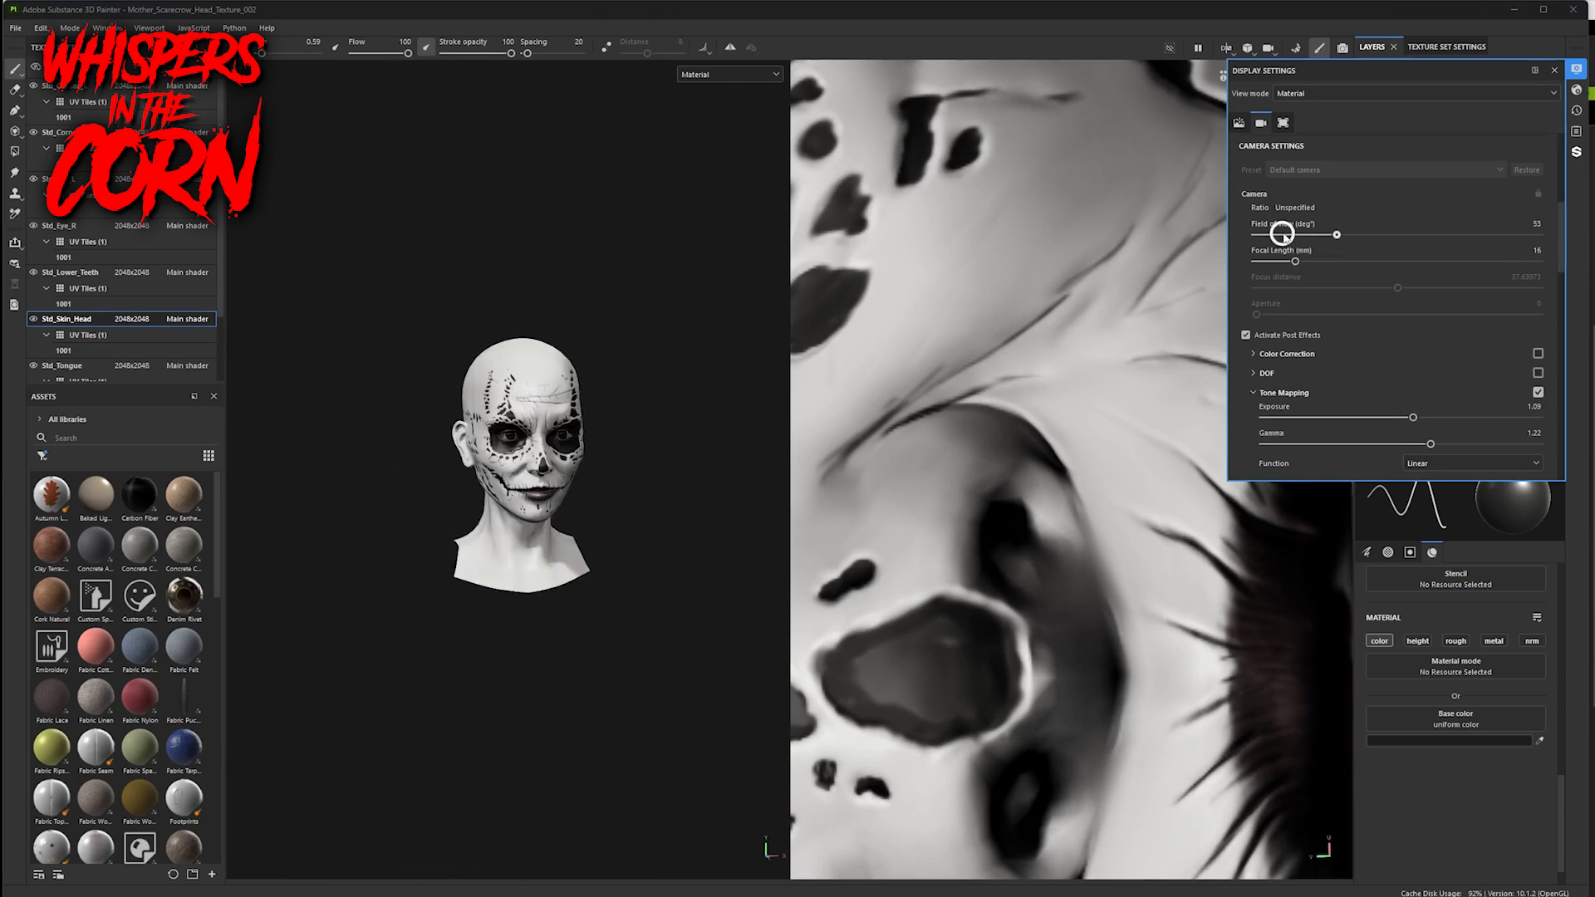
alt+drag(624, 491, 636, 474)
alt+right_drag(637, 474, 738, 524)
alt+drag(738, 525, 690, 505)
alt+middle_drag(690, 505, 696, 587)
alt+drag(696, 587, 737, 605)
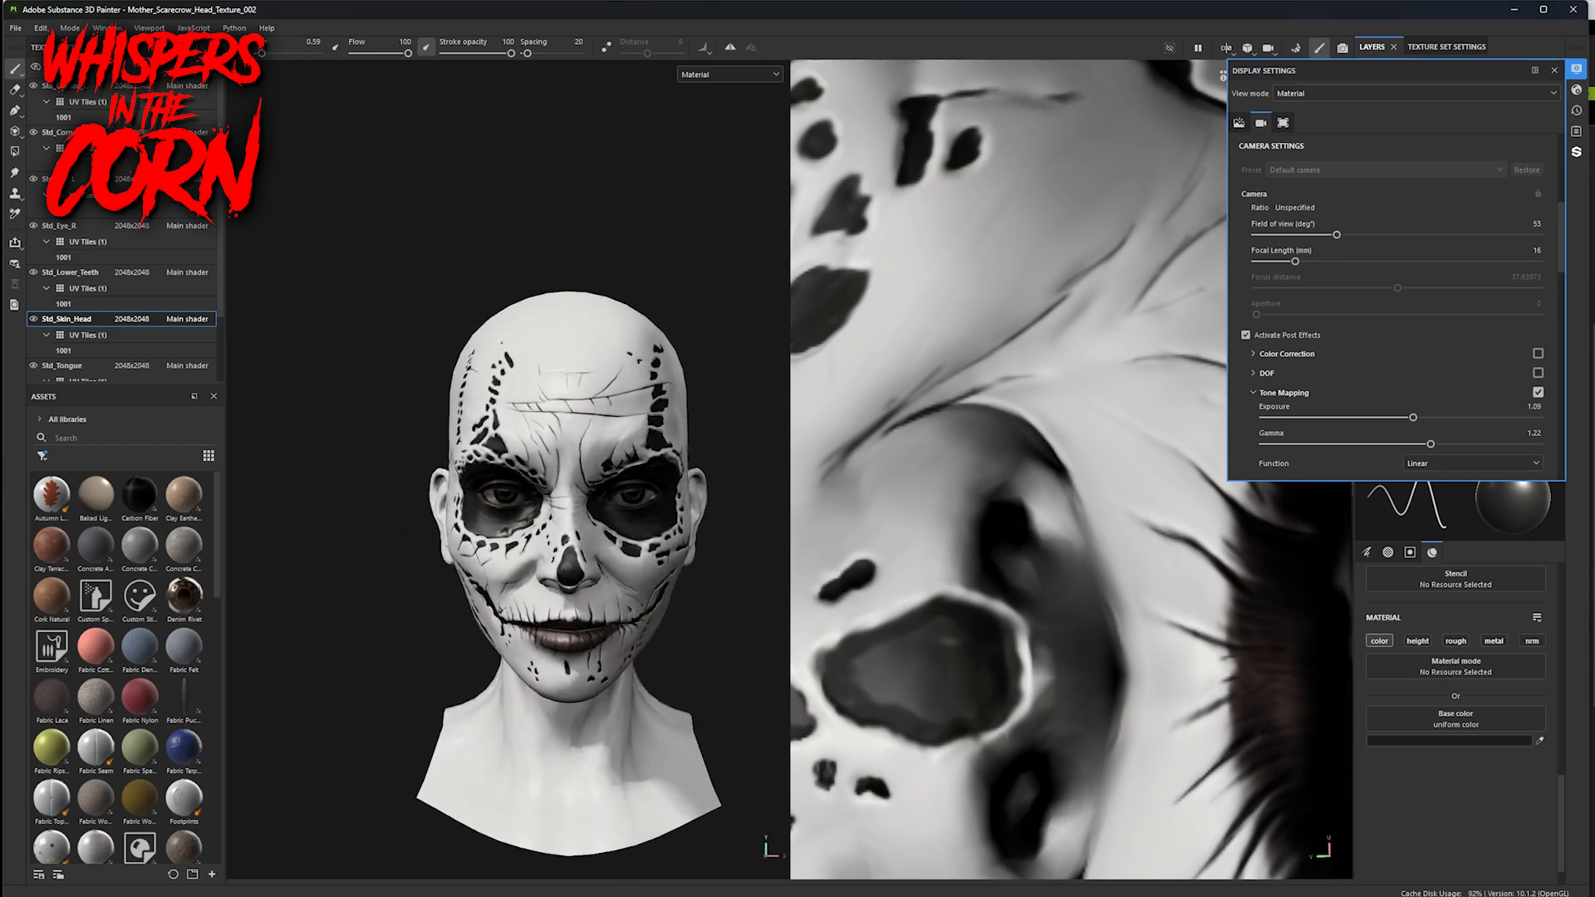
alt+right_drag(737, 605, 764, 618)
alt+drag(765, 618, 773, 620)
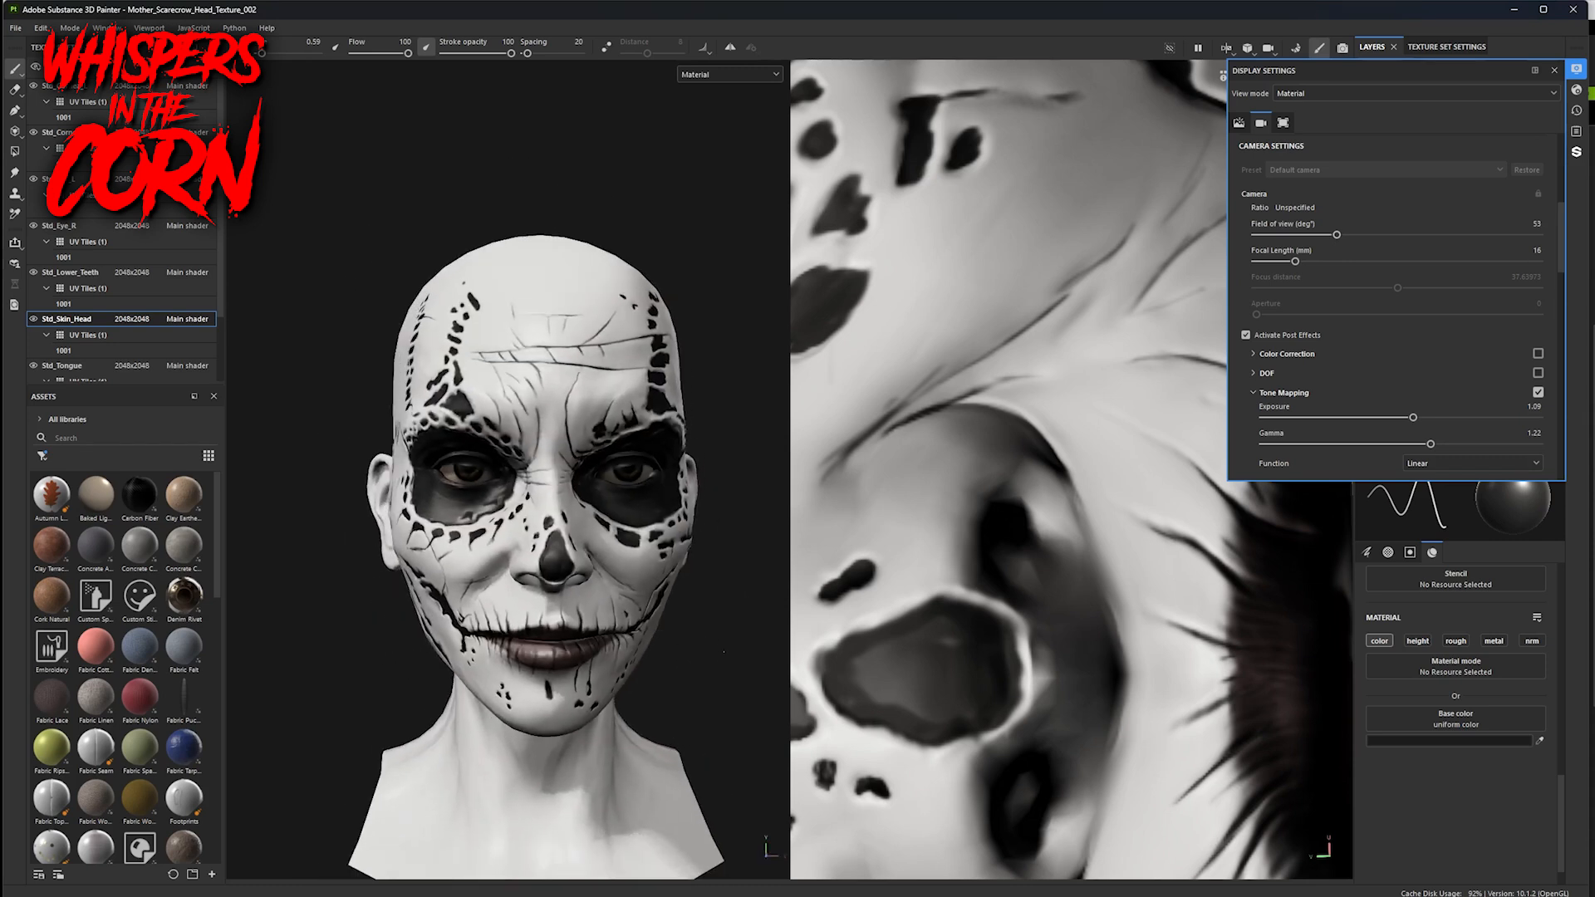
alt+middle_drag(728, 675, 710, 627)
alt+right_drag(698, 623, 691, 622)
mouse_move(704, 627)
alt+mouse_down()
mouse_move(721, 628)
mouse_move(652, 610)
mouse_move(765, 606)
mouse_move(712, 702)
mouse_move(731, 656)
mouse_move(701, 612)
mouse_move(565, 623)
mouse_move(766, 606)
mouse_move(656, 638)
mouse_move(679, 623)
mouse_move(635, 592)
mouse_move(670, 613)
mouse_move(595, 611)
mouse_move(687, 606)
alt+mouse_up()
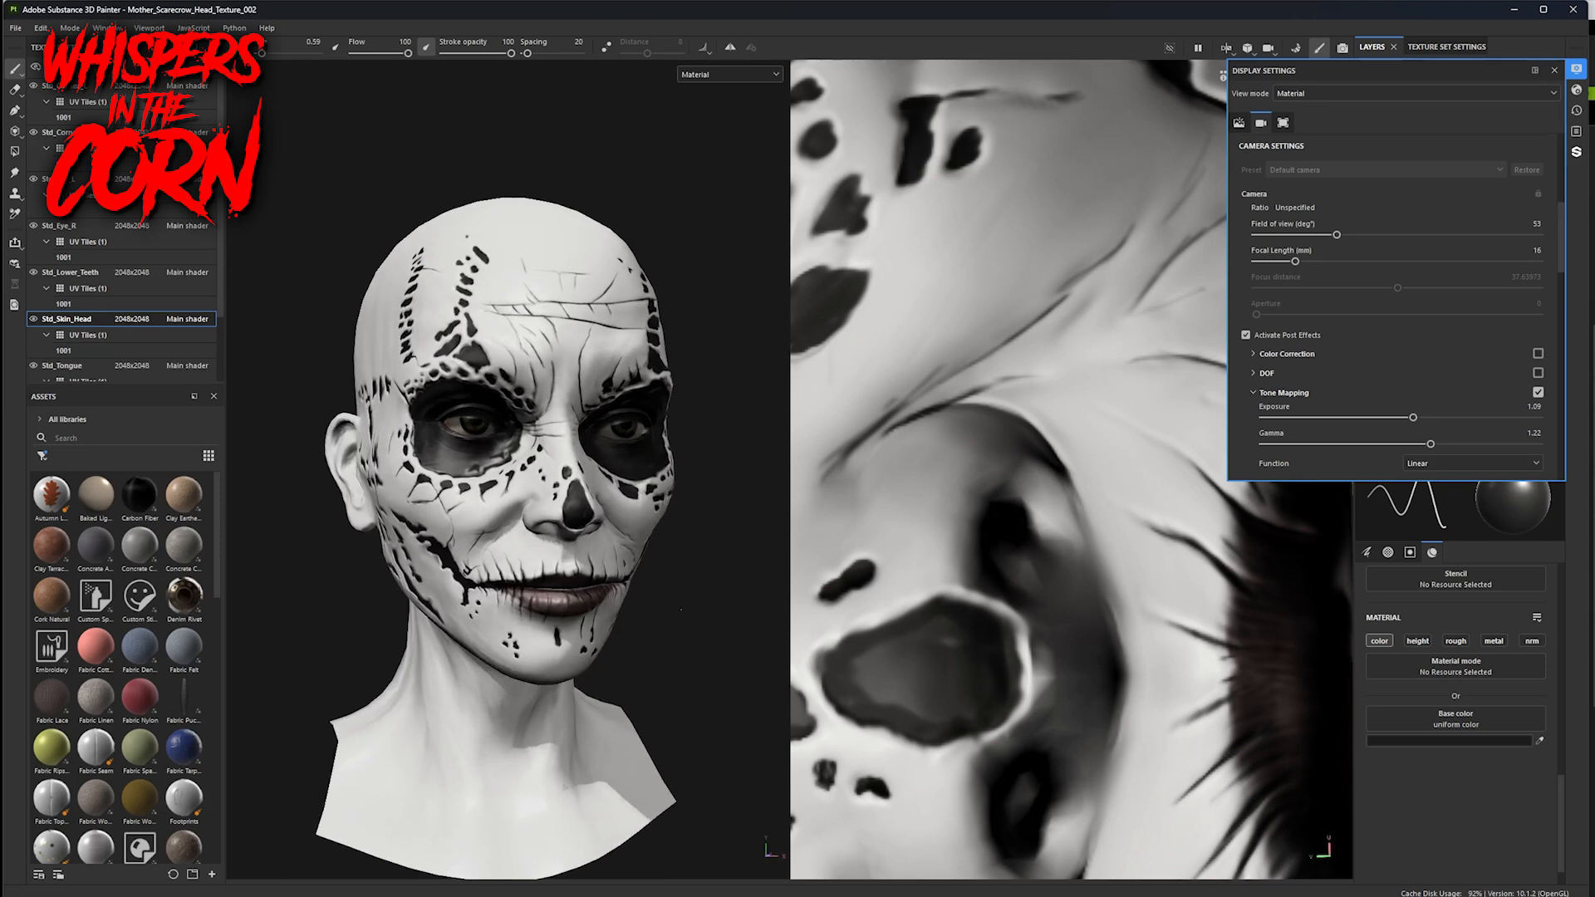
- Return the camera's field of view to 20 degrees and reframe the whole head in three-quarter view
mouse_move(1337, 236)
mouse_down()
mouse_move(1293, 235)
mouse_move(1333, 233)
mouse_up()
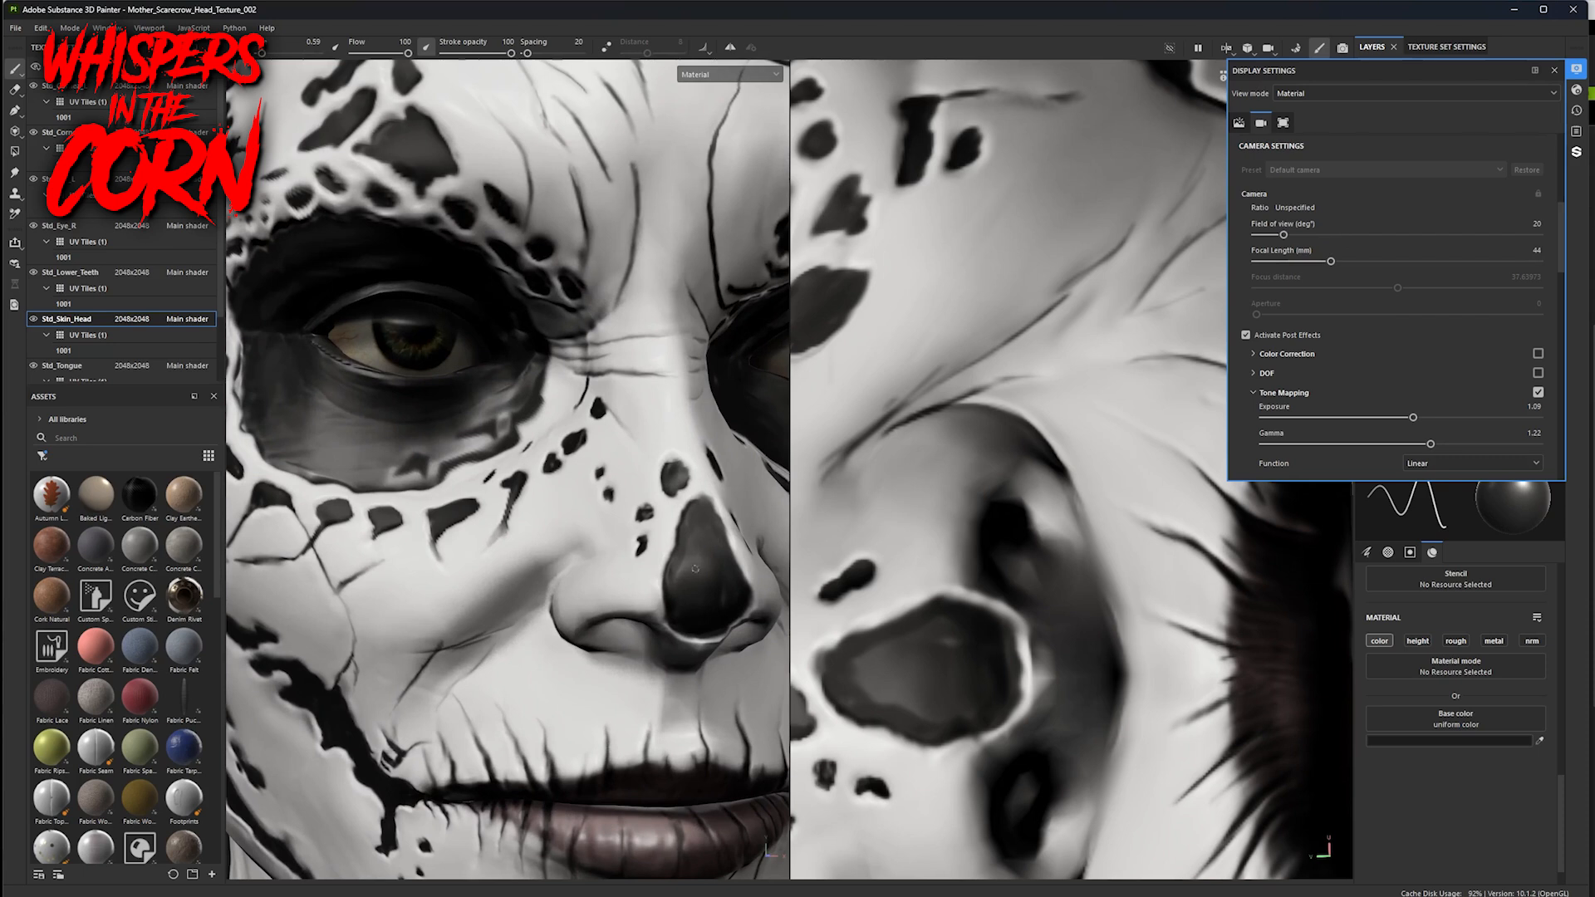
key(f)
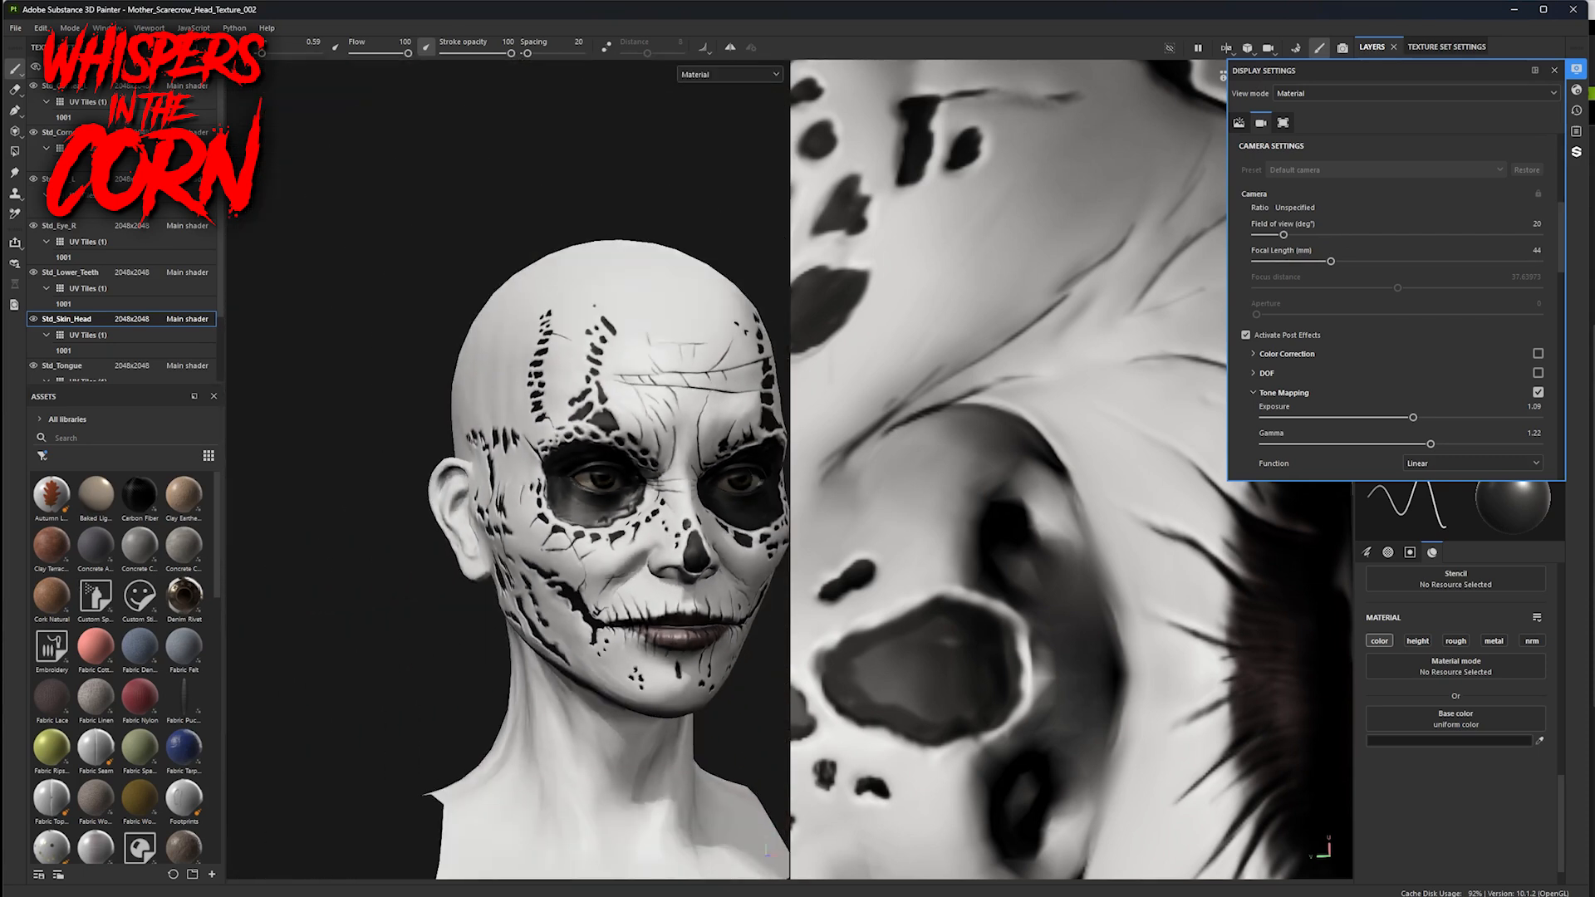
alt+middle_drag(695, 609, 565, 570)
alt+drag(694, 609, 693, 608)
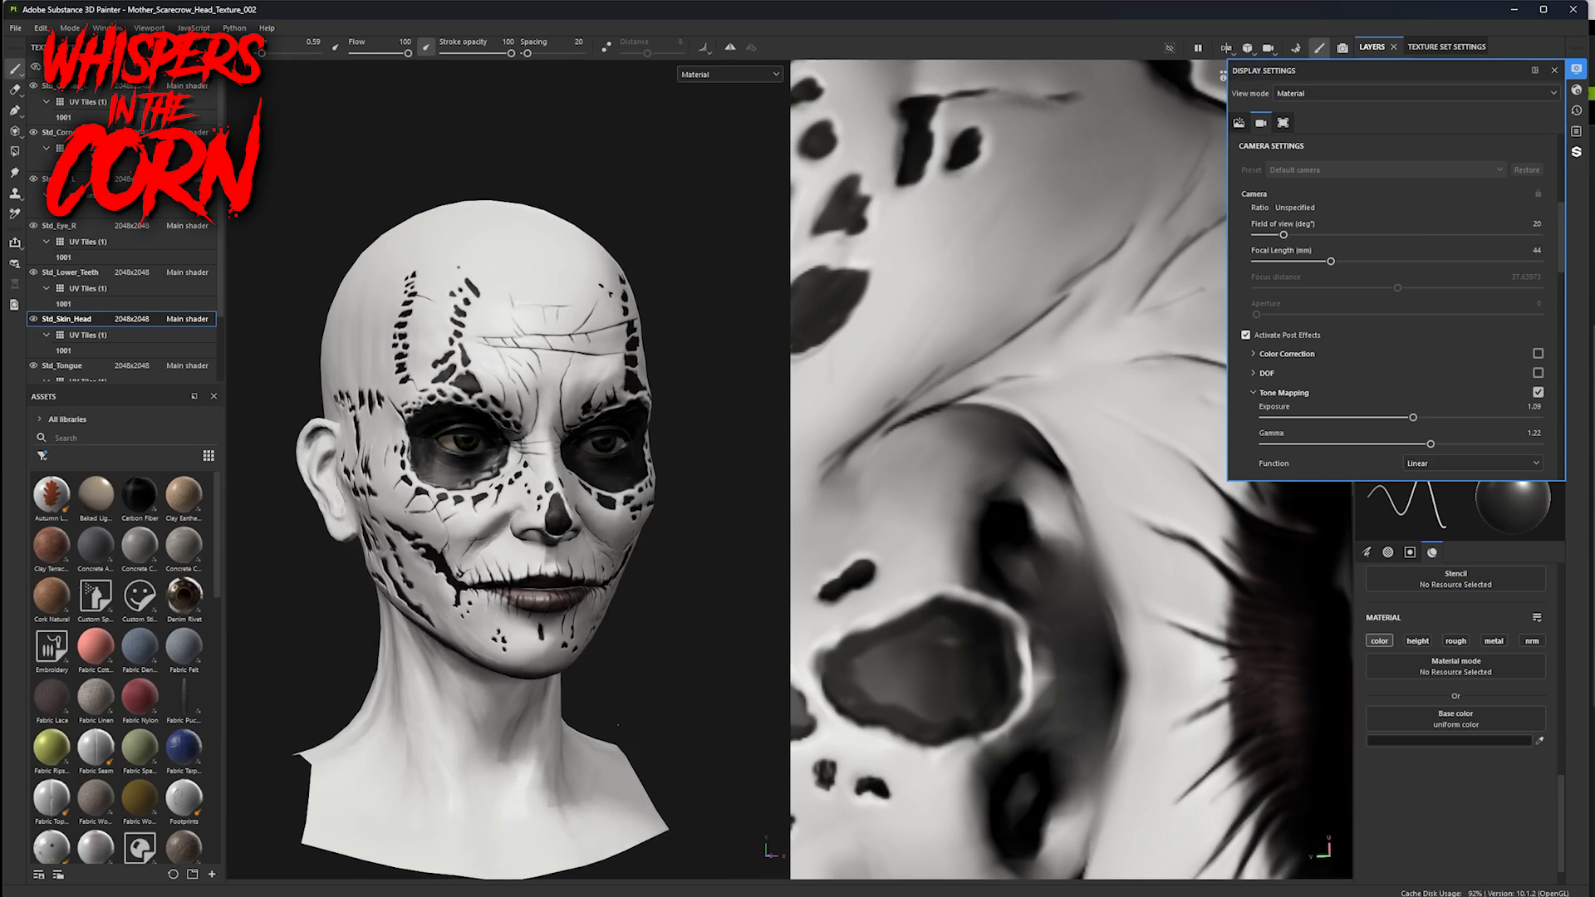
alt+right_drag(658, 602, 694, 623)
alt+drag(695, 623, 734, 591)
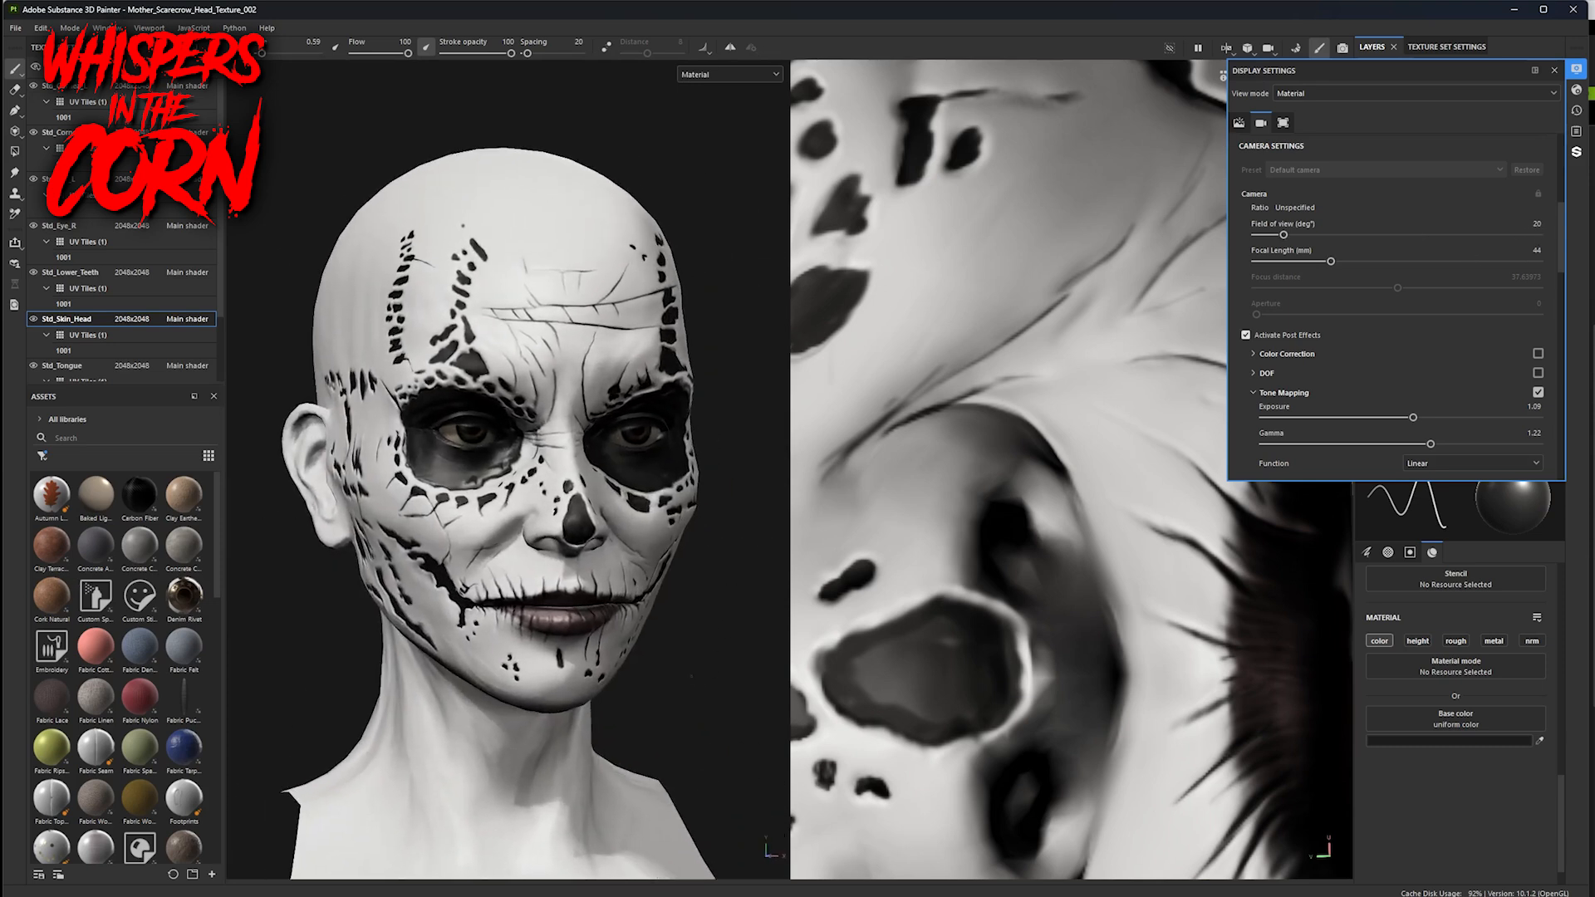
- Check the shading of the face from several angles under differently rotated lighting
alt+drag(722, 676, 762, 674)
alt+right_drag(761, 674, 669, 671)
mouse_move(669, 672)
alt+mouse_down()
mouse_move(661, 690)
mouse_move(535, 694)
mouse_move(705, 690)
mouse_move(678, 687)
alt+mouse_up()
mouse_move(702, 656)
alt+right_down()
mouse_move(637, 634)
mouse_move(748, 658)
alt+right_up()
mouse_move(748, 658)
alt+mouse_down()
mouse_move(645, 663)
mouse_move(736, 659)
alt+mouse_up()
alt+right_drag(698, 652, 643, 633)
- Try a tone mapping exposure of 0.91 and check the opposite side of the face
scroll(1404, 391, down, 3)
drag(1431, 320, 1389, 293)
alt+drag(738, 674, 665, 627)
alt+middle_drag(665, 628, 523, 630)
mouse_move(760, 645)
alt+mouse_down()
mouse_move(738, 645)
mouse_move(756, 644)
alt+mouse_up()
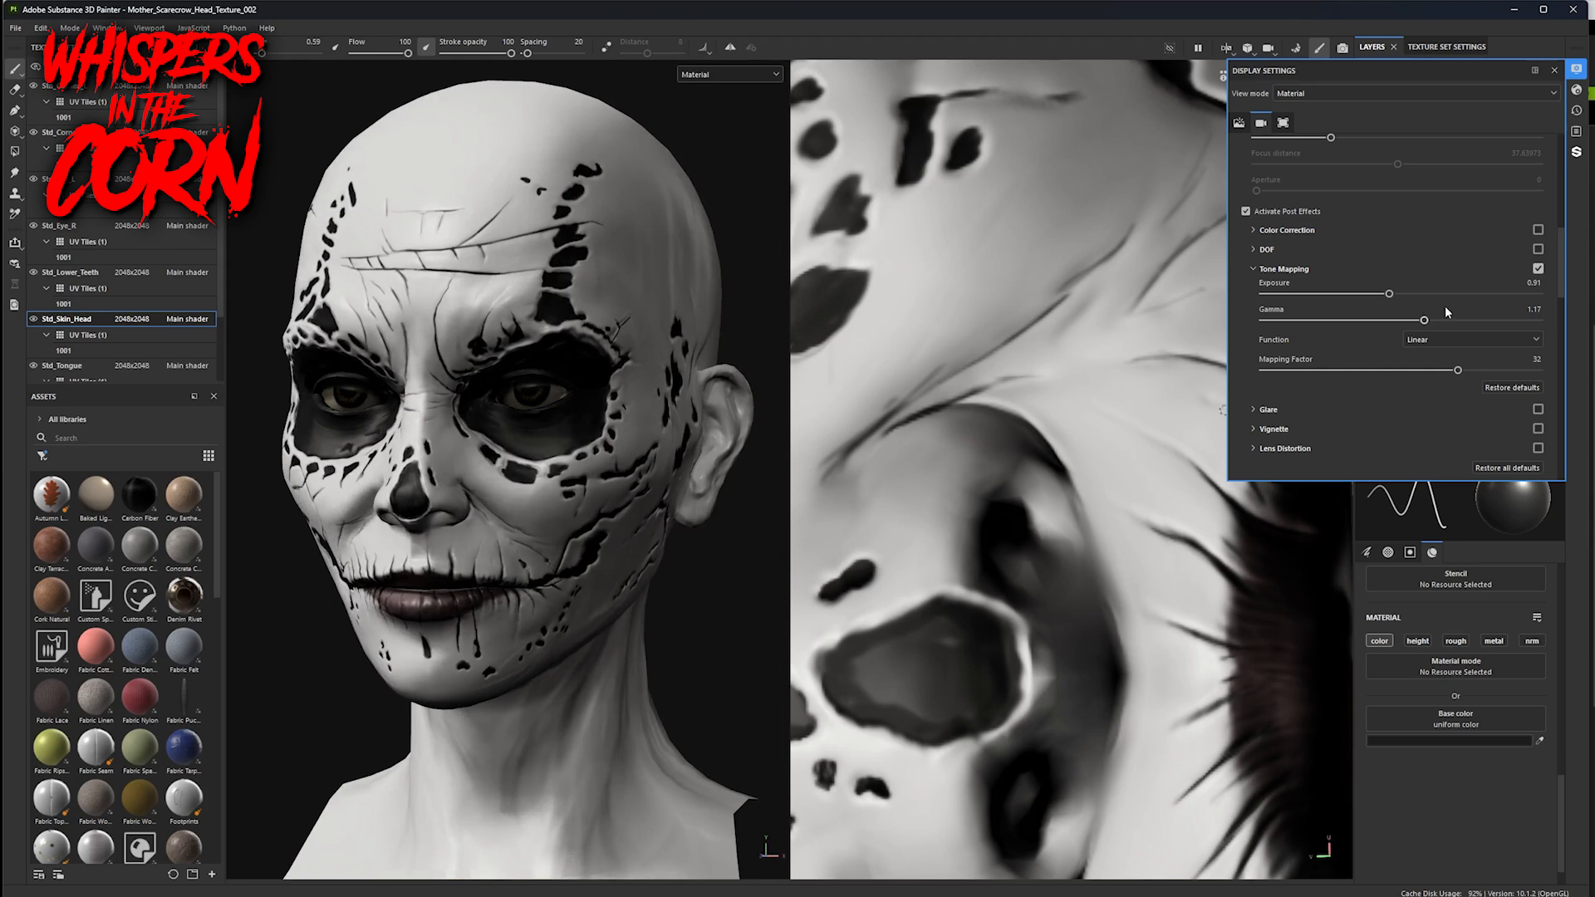
- Try a tone mapping exposure of 2 with gamma values of 1.42 and 1.04 on the head
drag(1423, 319, 1537, 293)
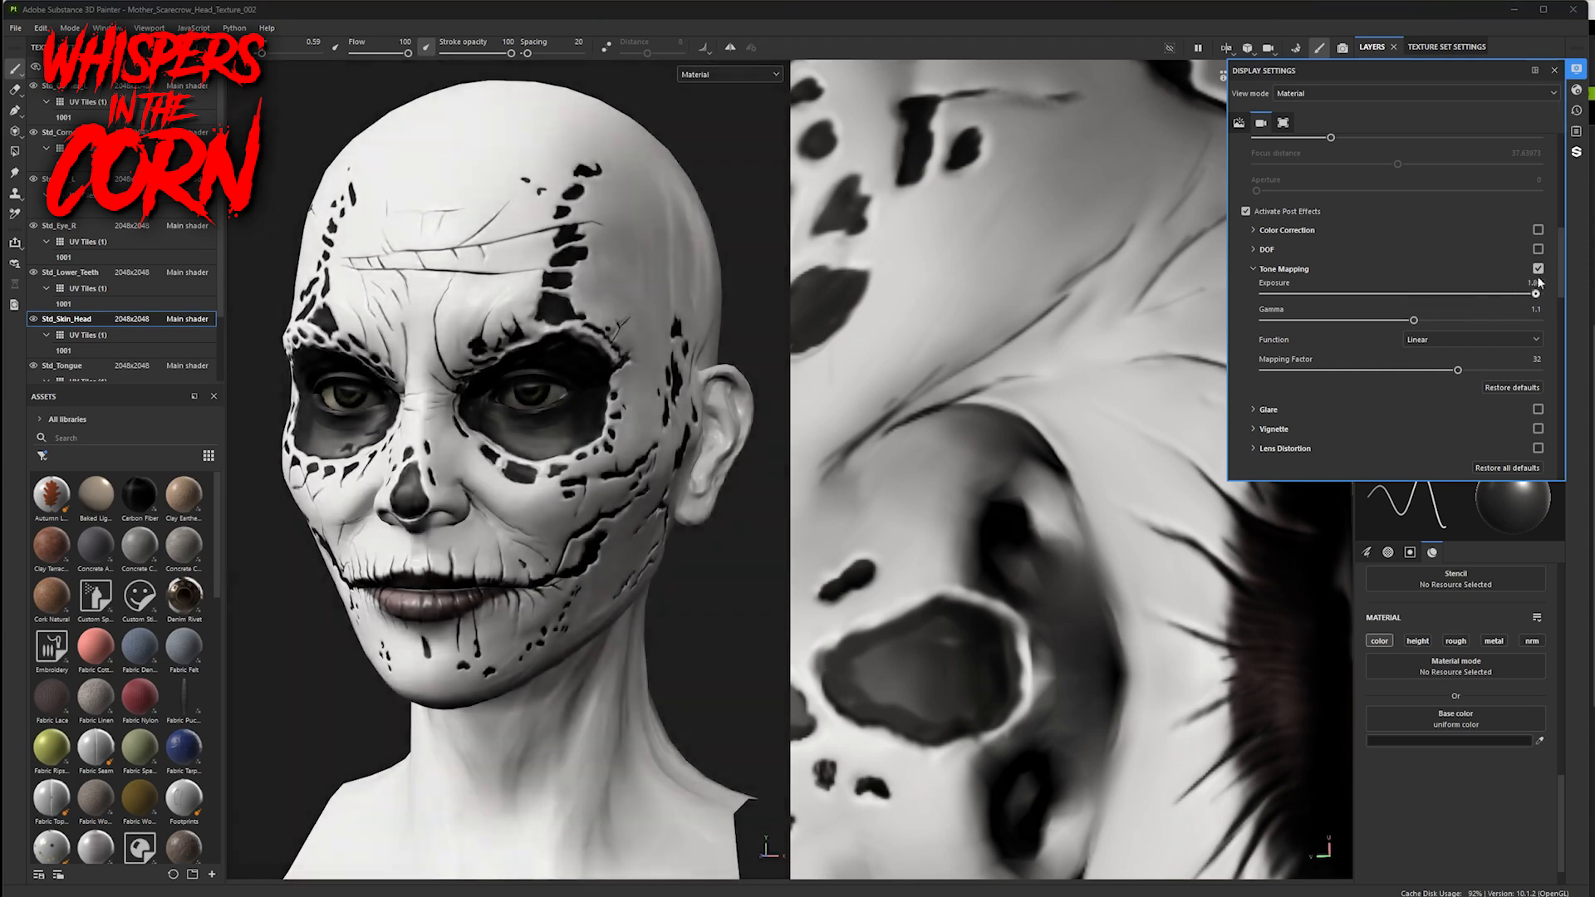
drag(1414, 320, 1458, 321)
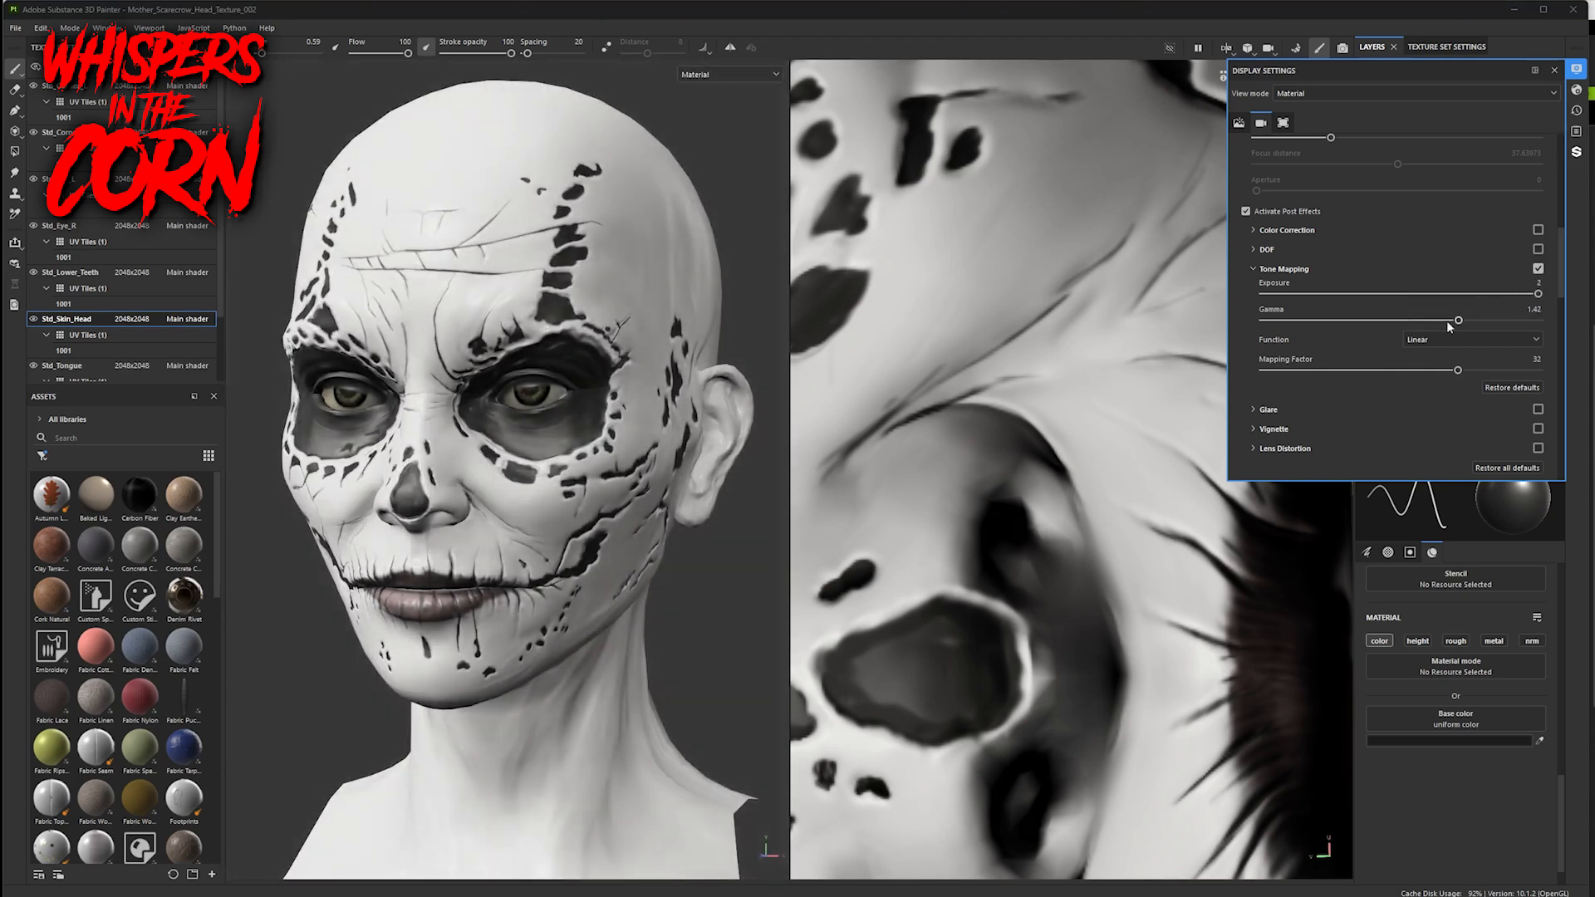
alt+drag(665, 605, 782, 586)
drag(1458, 320, 1405, 321)
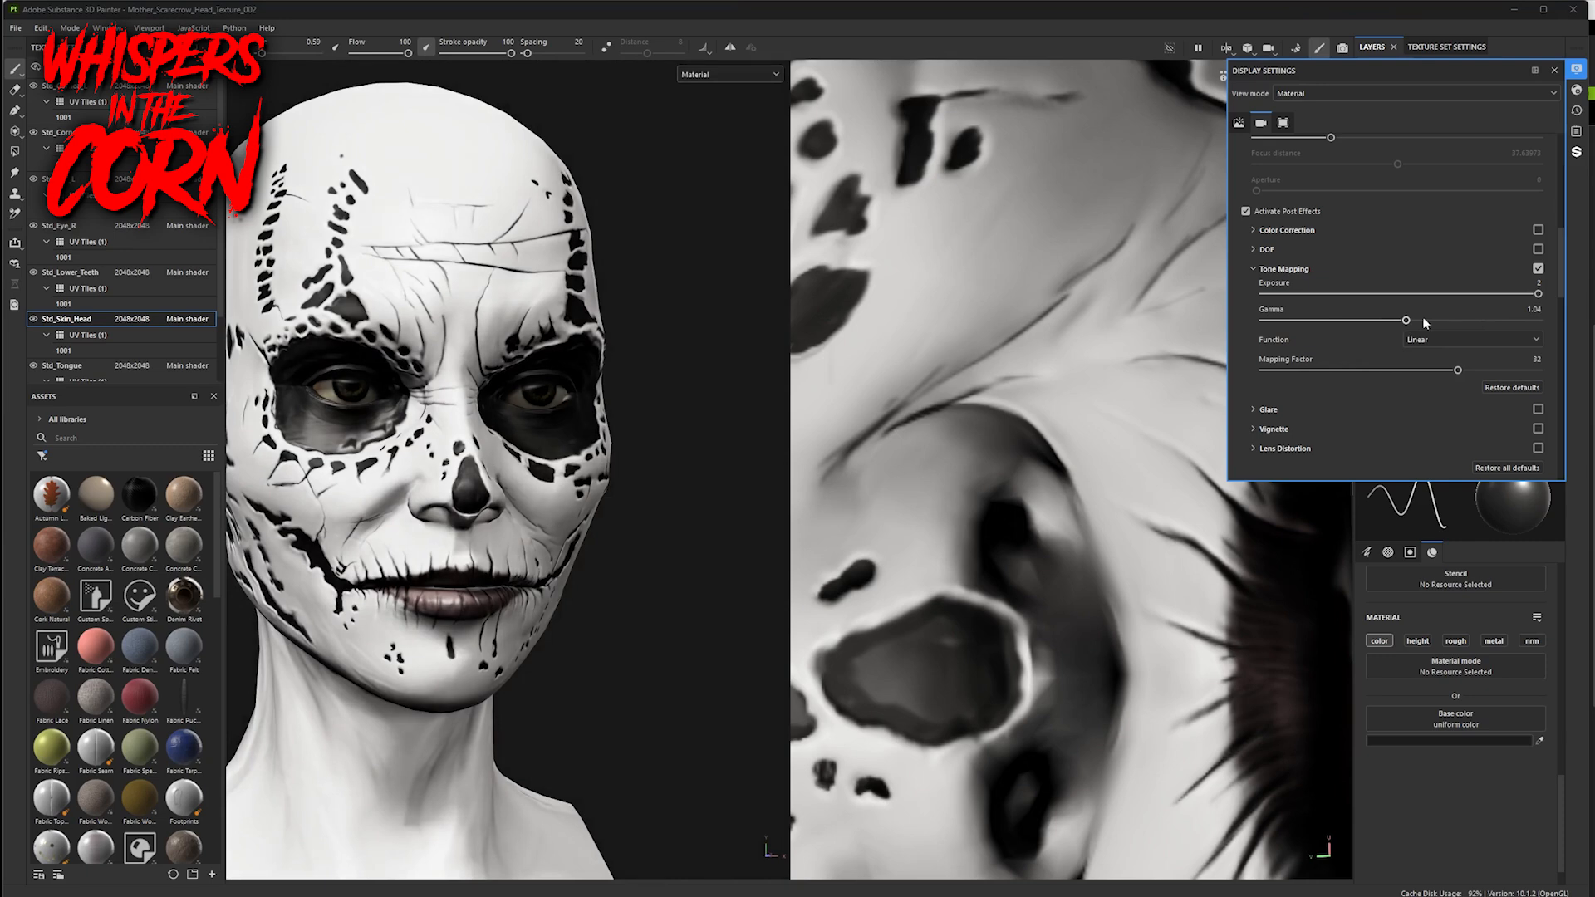
- Reduce the tone mapping exposure through 1.56 to 1.02 while checking the side of the face under rotated lighting
click(1450, 294)
alt+drag(681, 662, 688, 586)
mouse_move(688, 587)
shift+right_down()
mouse_move(630, 615)
mouse_move(701, 615)
shift+right_up()
alt+drag(486, 665, 623, 687)
shift+right_drag(623, 688, 576, 698)
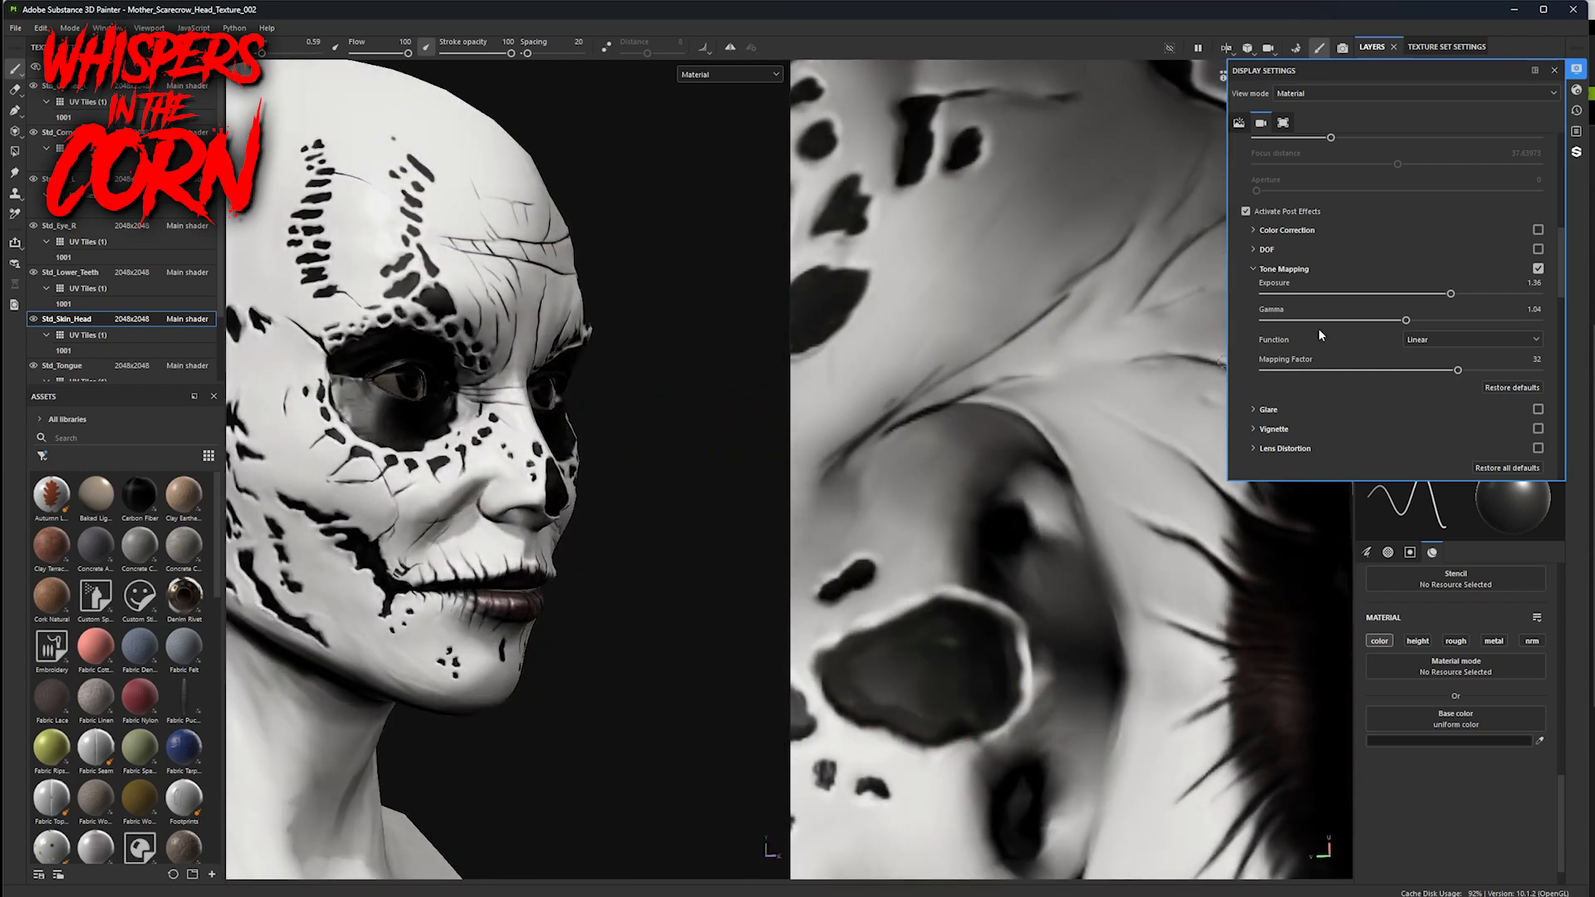
drag(1457, 289, 1404, 293)
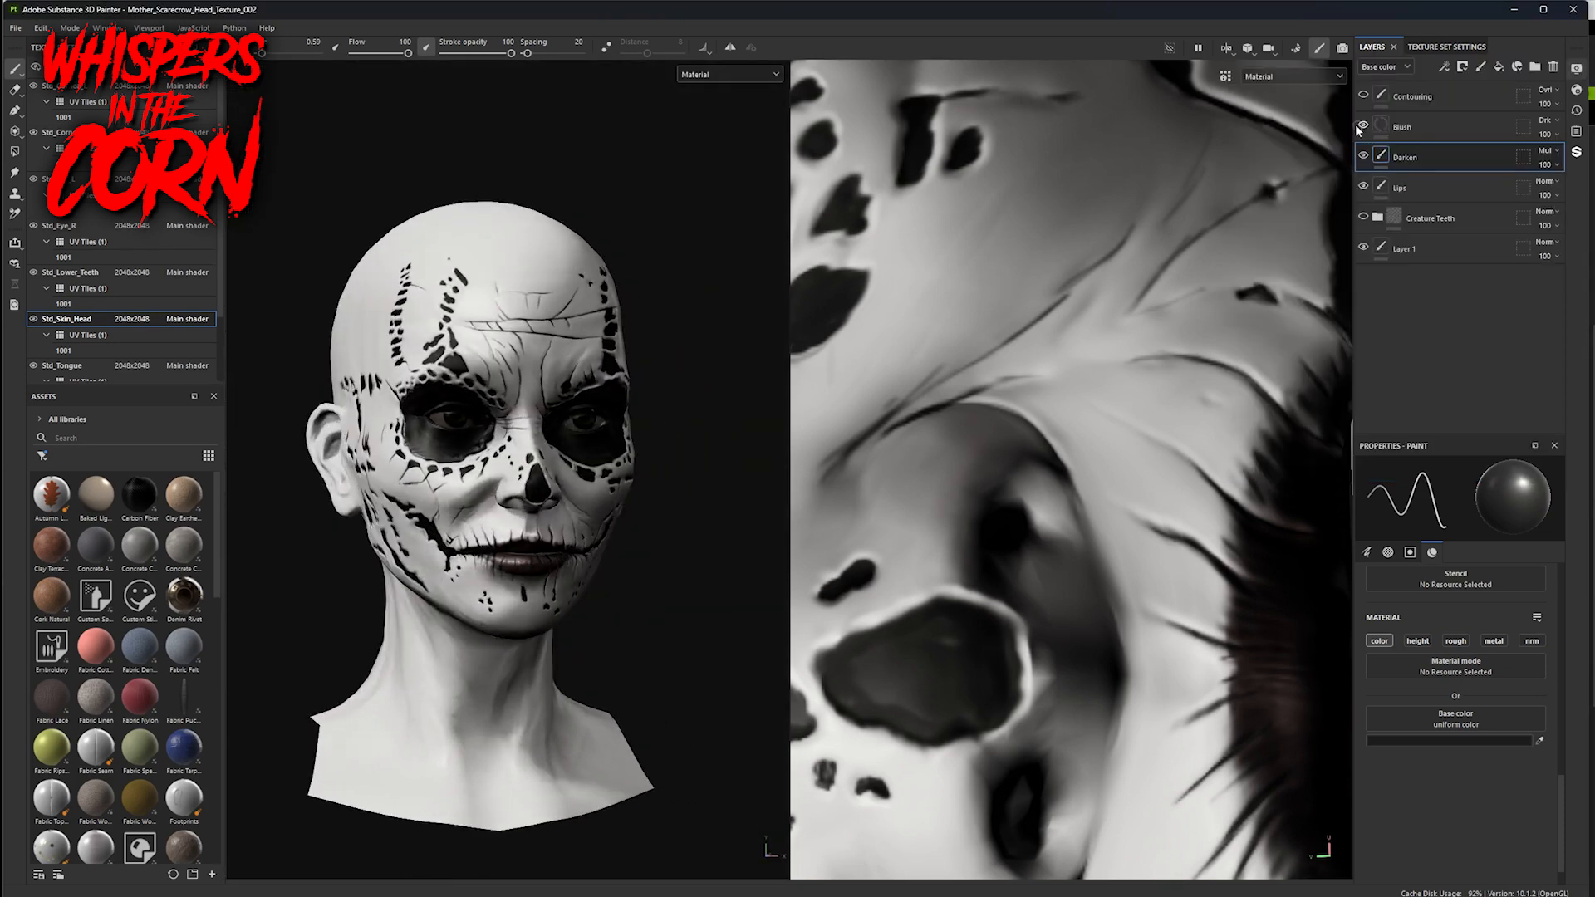
- Show the Blush and Contouring layers and the Creature Teeth group, comparing the head with and without Contouring
click(1361, 126)
click(1363, 96)
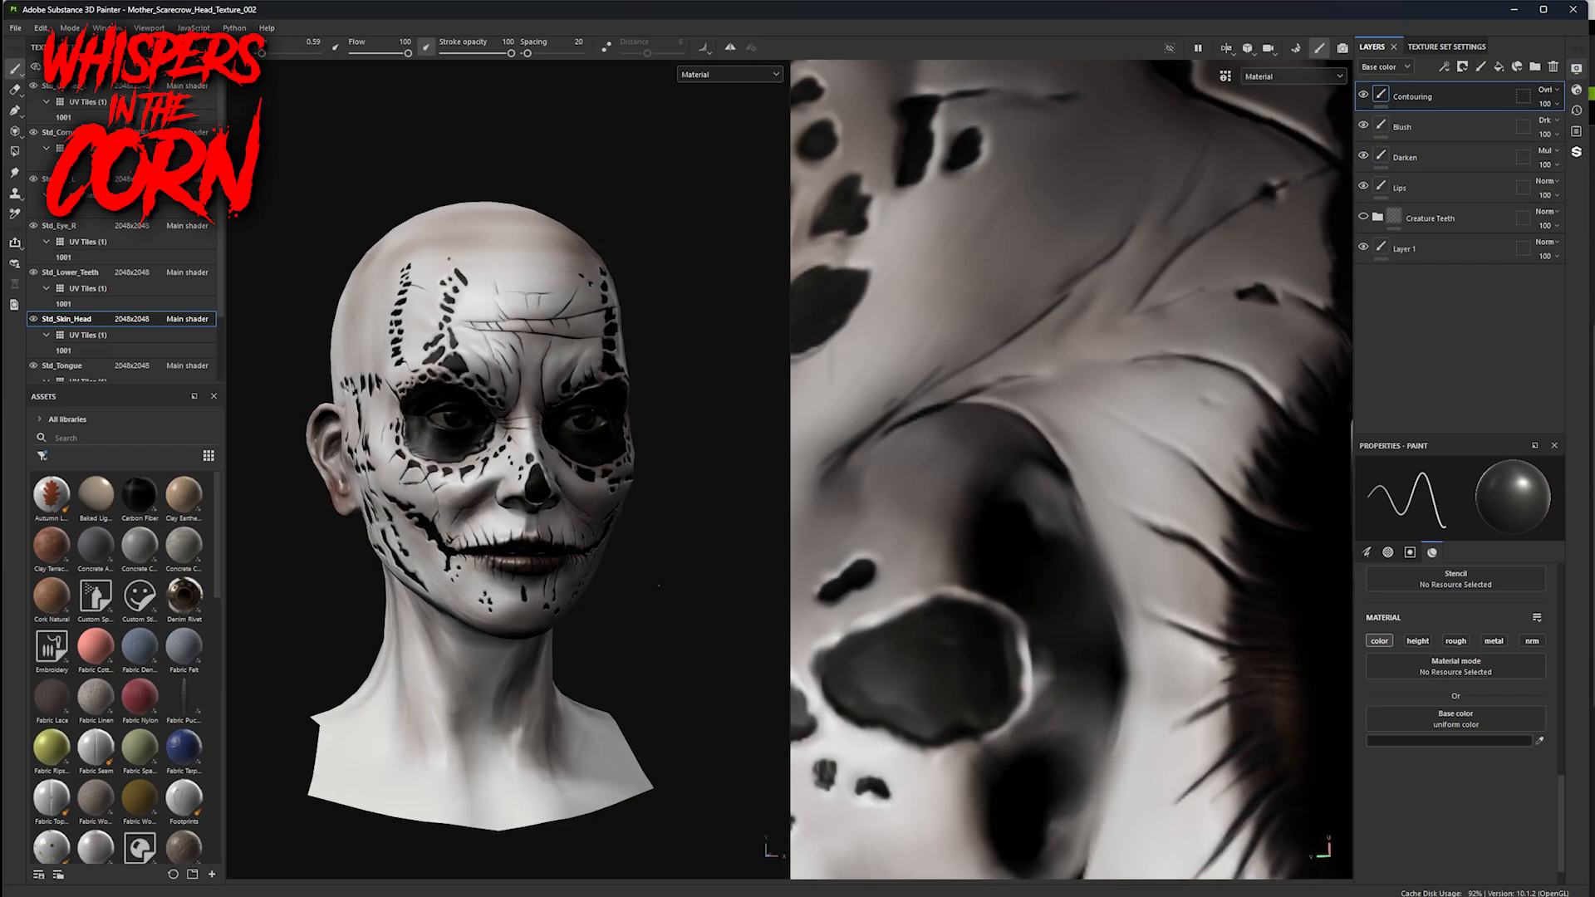
mouse_move(625, 614)
alt+mouse_down()
mouse_move(751, 613)
mouse_move(612, 613)
alt+mouse_up()
click(1362, 95)
click(1362, 95)
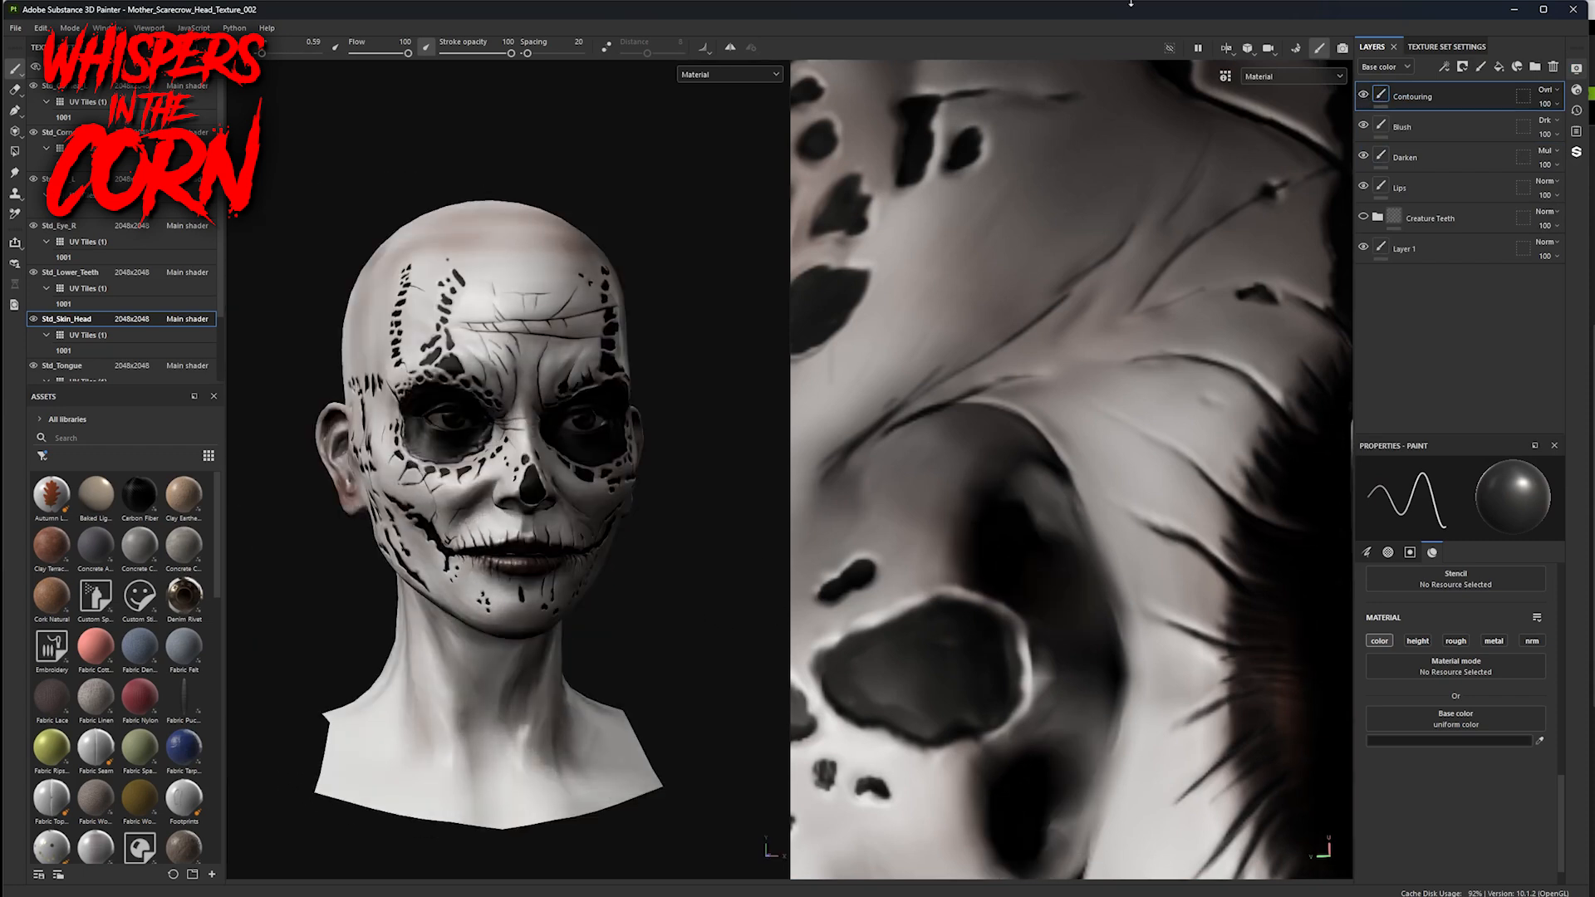
click(1363, 218)
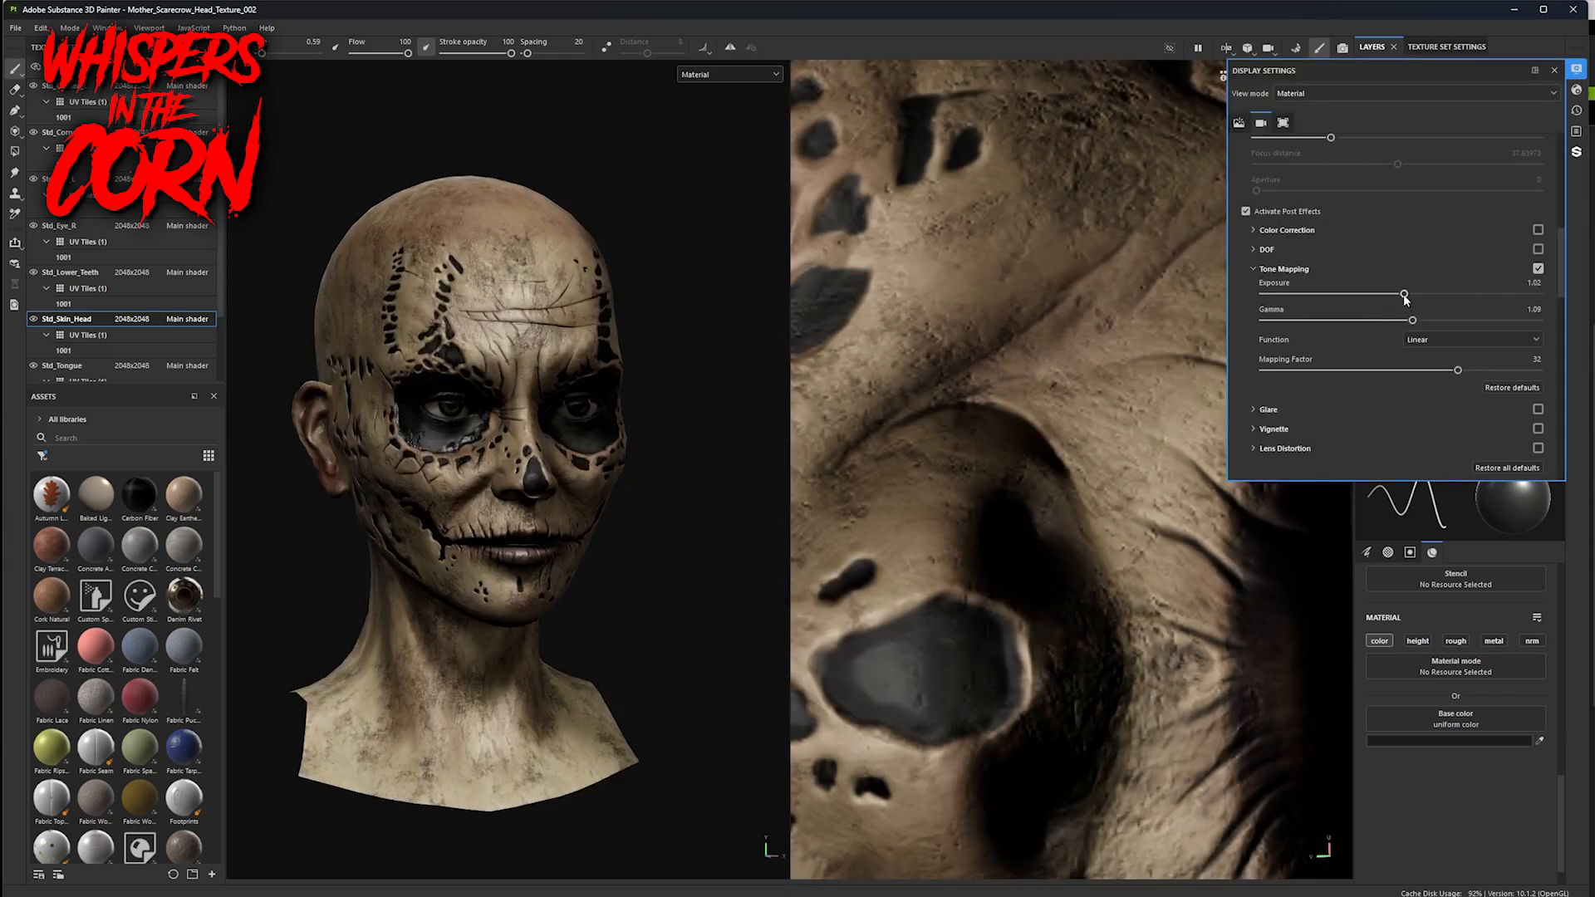
- Set the tone mapping exposure to 1.11 and the environment exposure to 0.99, and close the display settings
drag(1404, 296, 1422, 294)
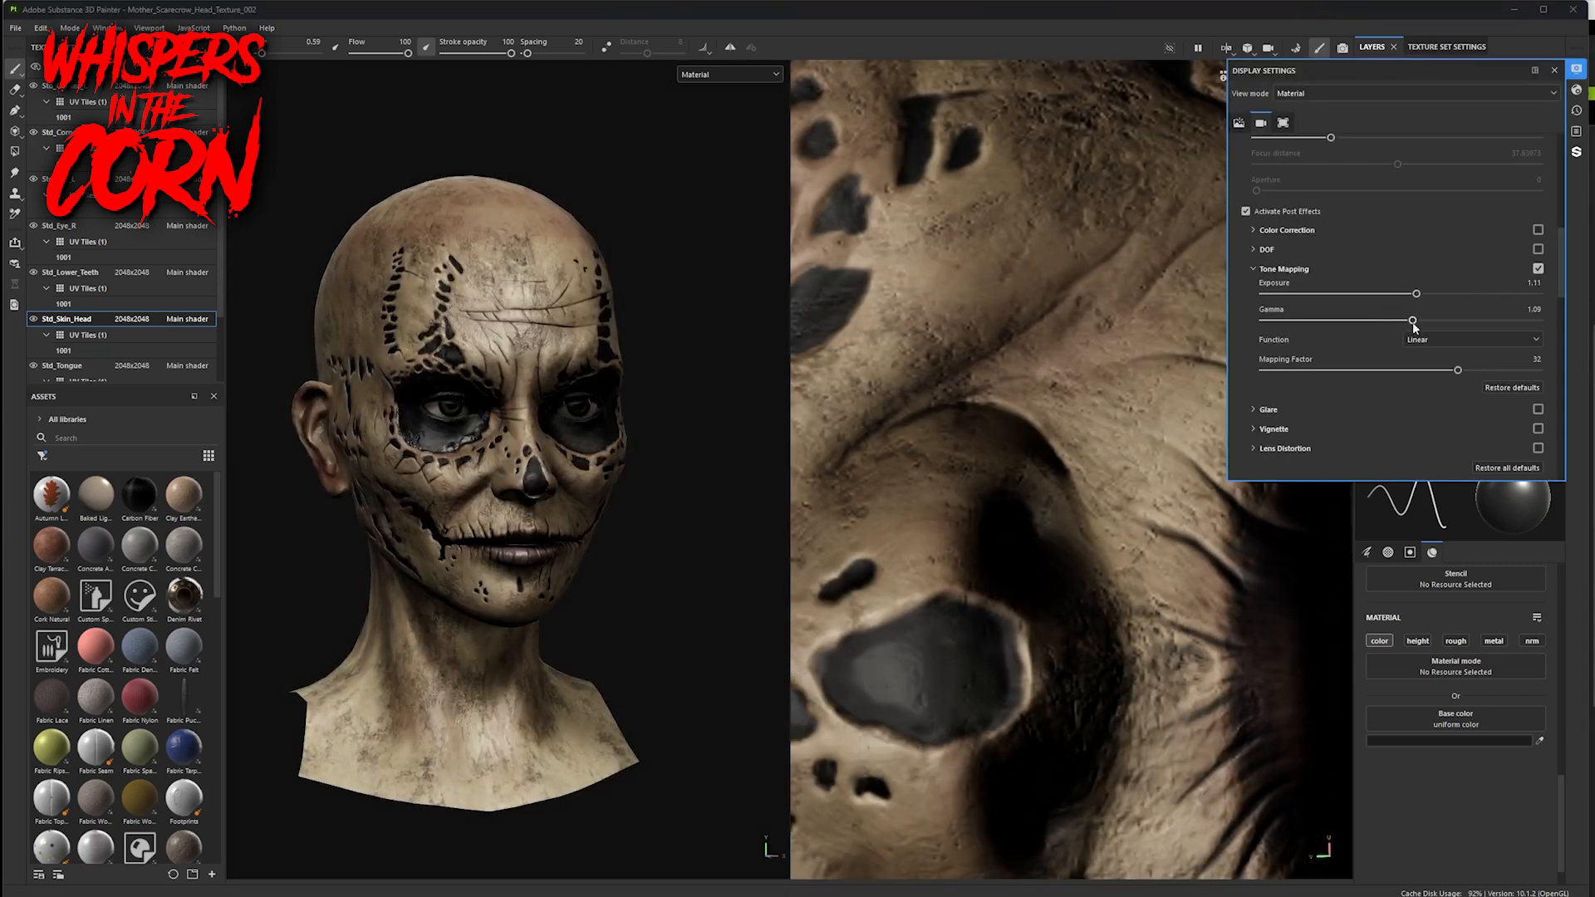
scroll(1405, 324, up, 5)
alt+drag(616, 558, 660, 416)
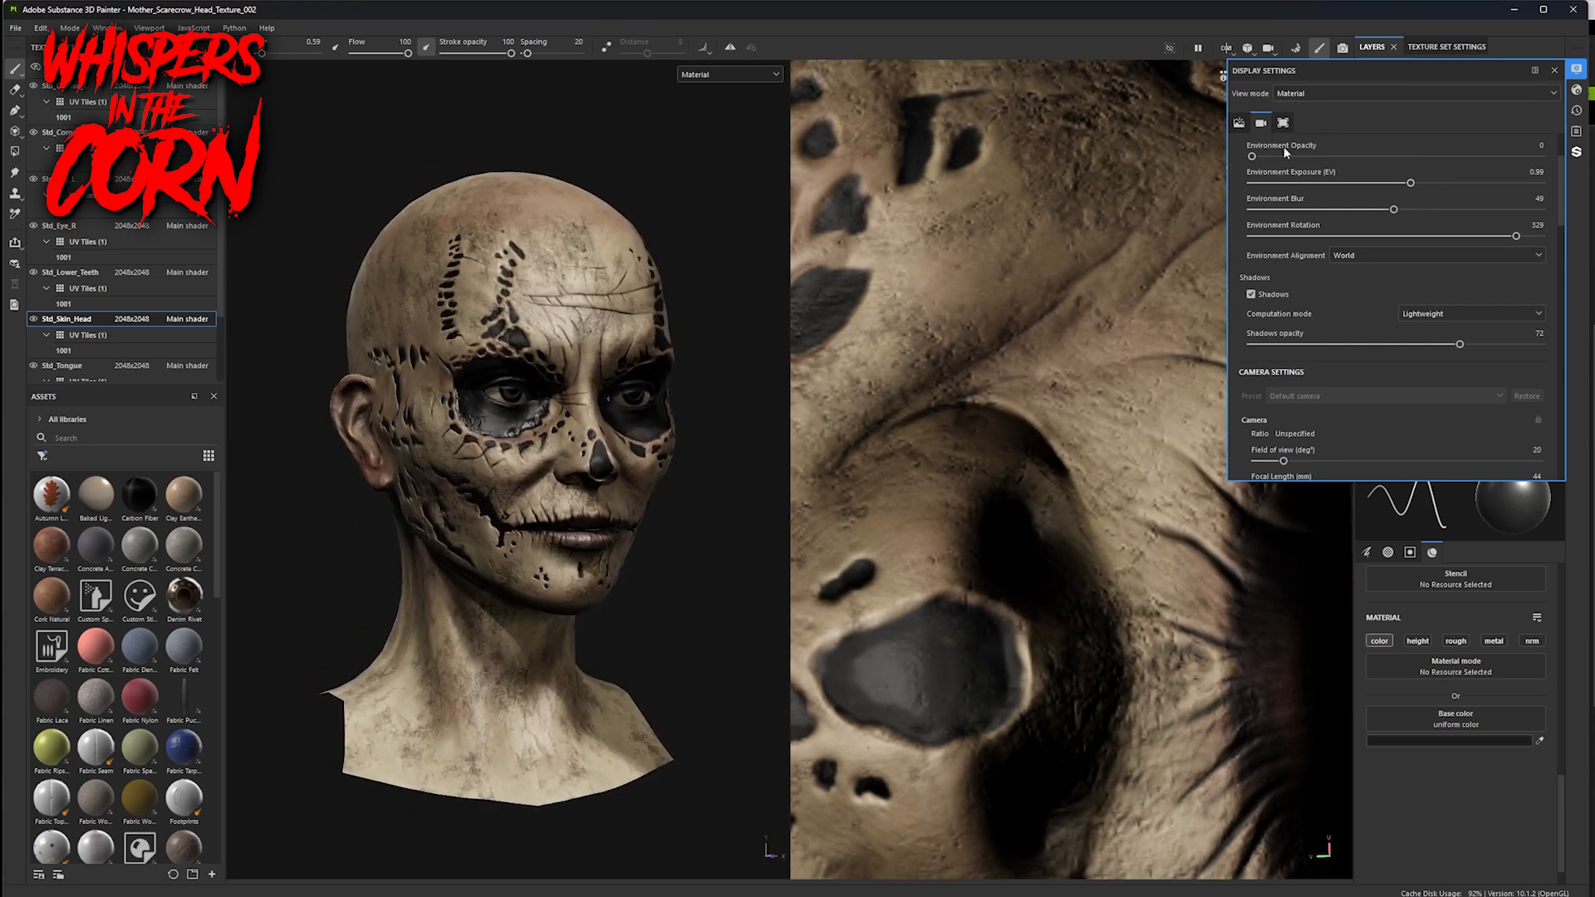
click(1554, 71)
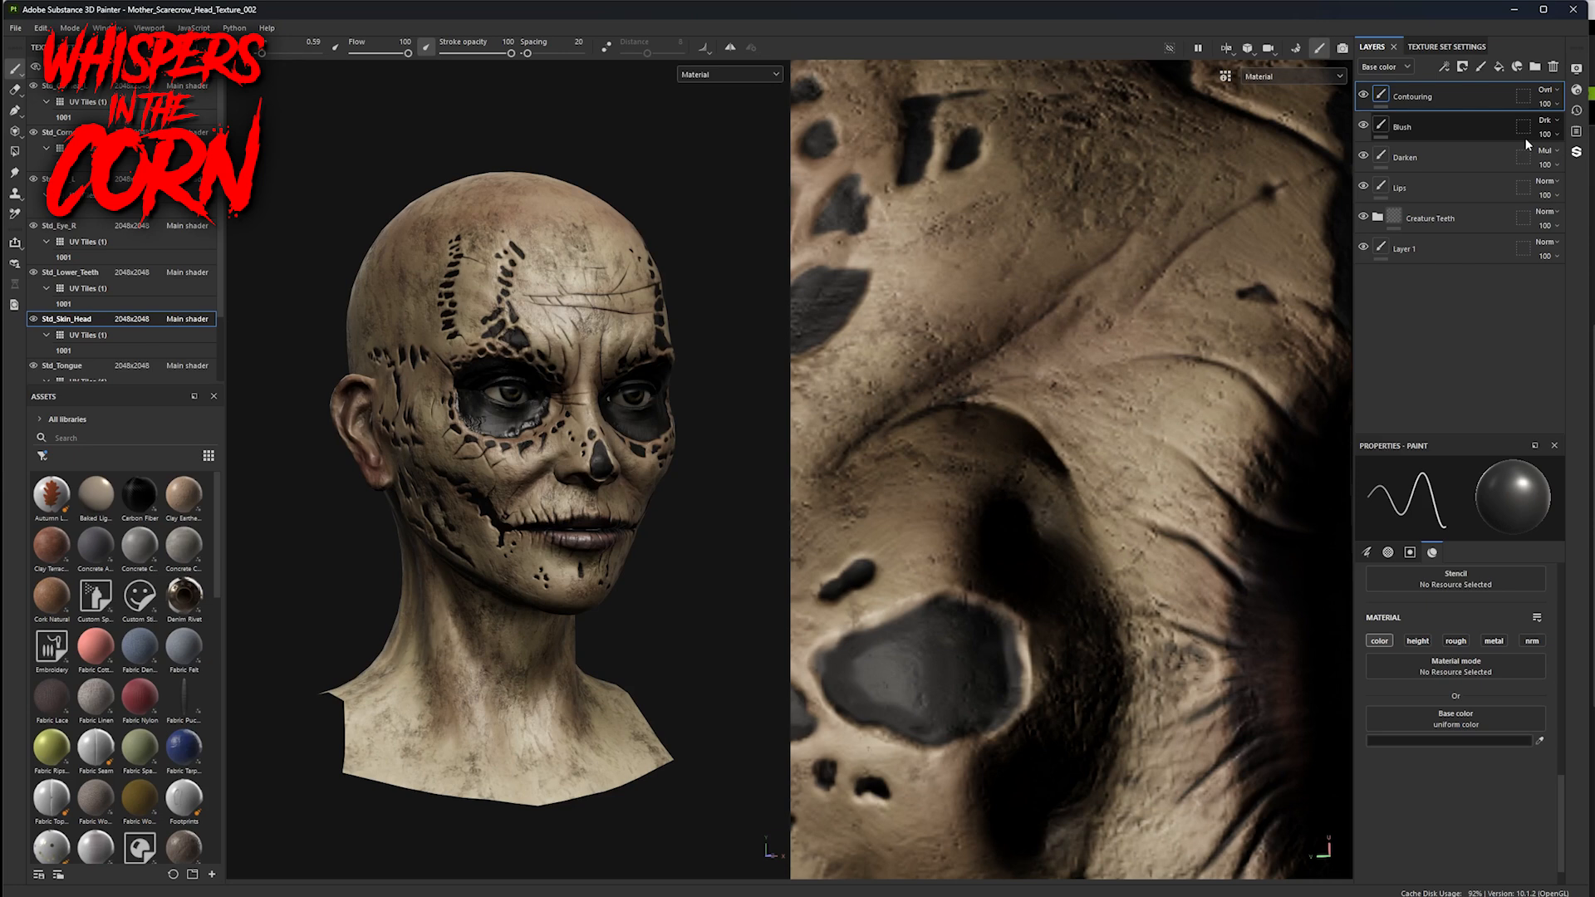
- Switch to Character Creator and bring up the texture settings of the character's Std_Skin_Head material
alt+drag(656, 624, 725, 558)
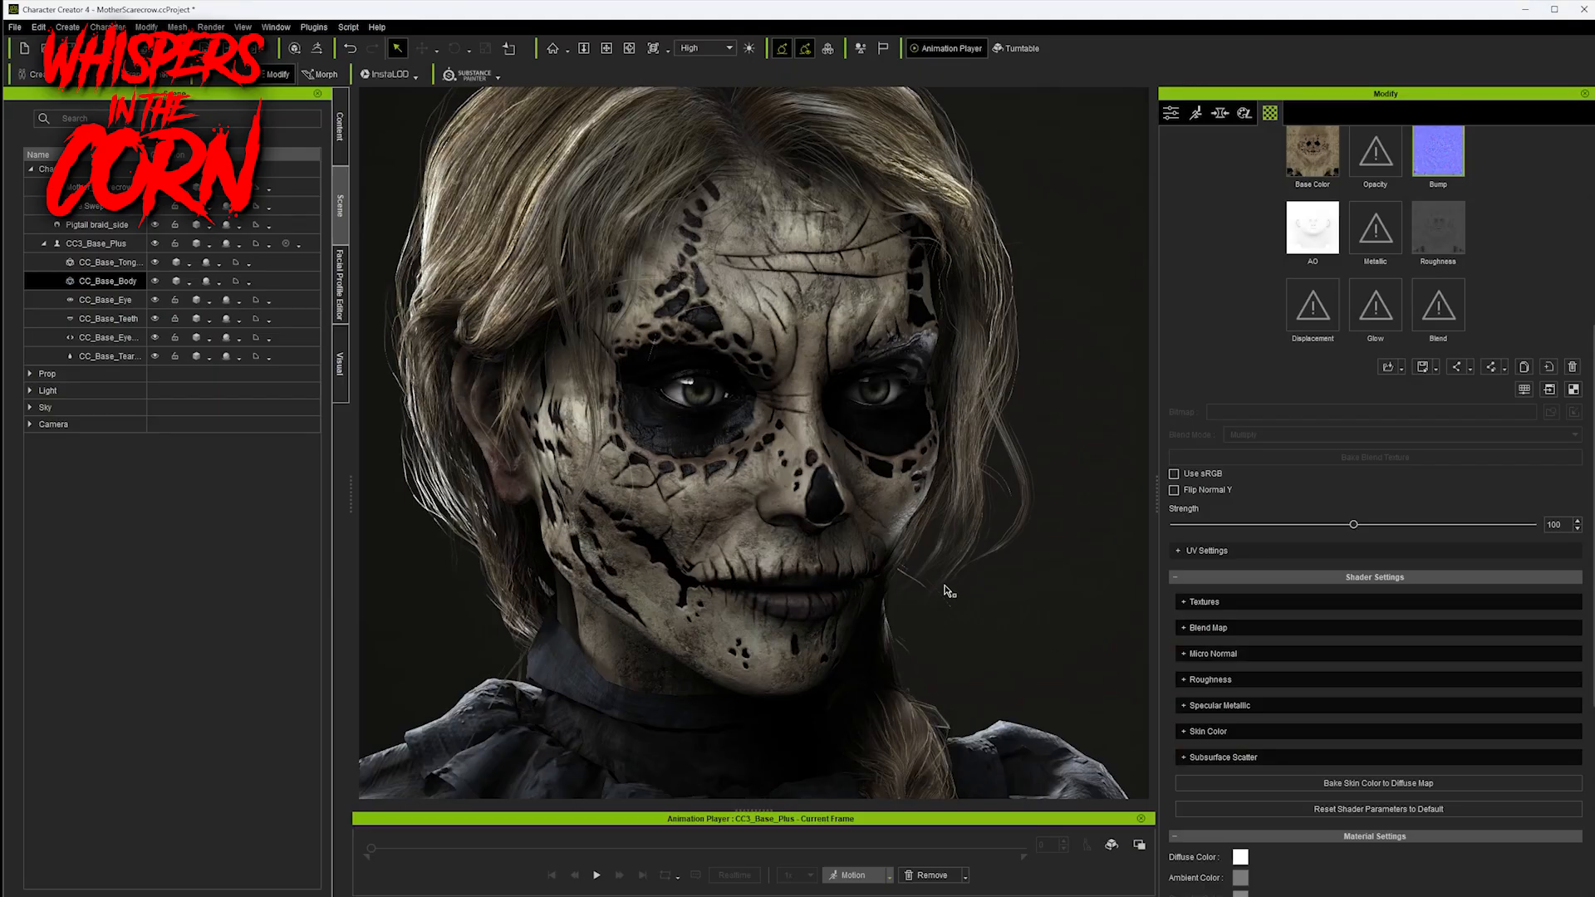
alt+drag(908, 591, 972, 614)
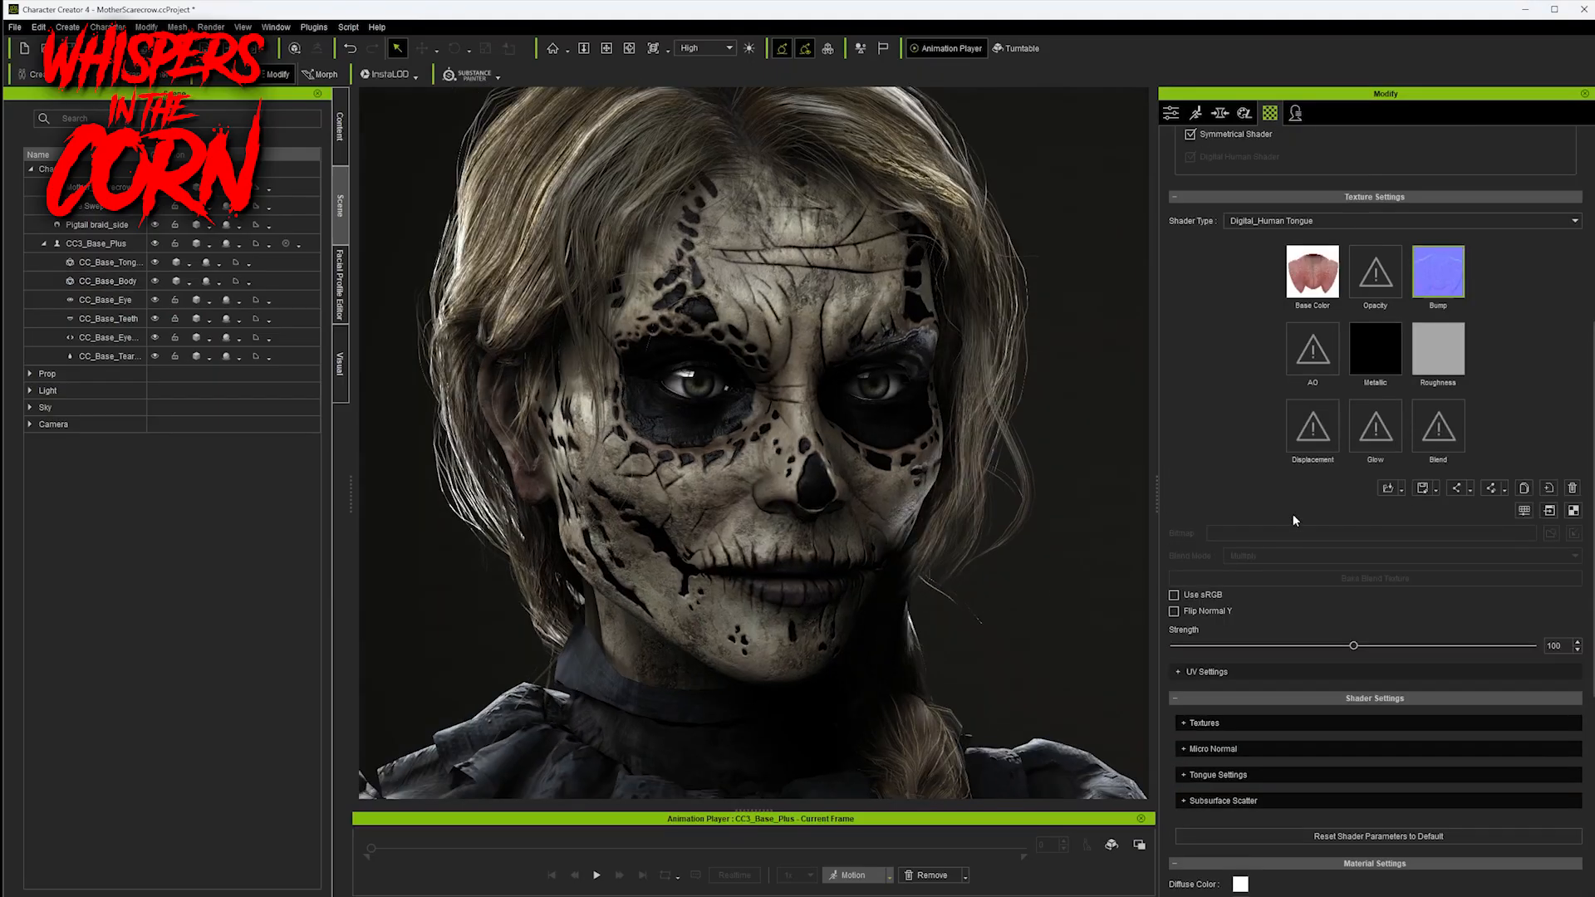
scroll(1359, 426, up, 5)
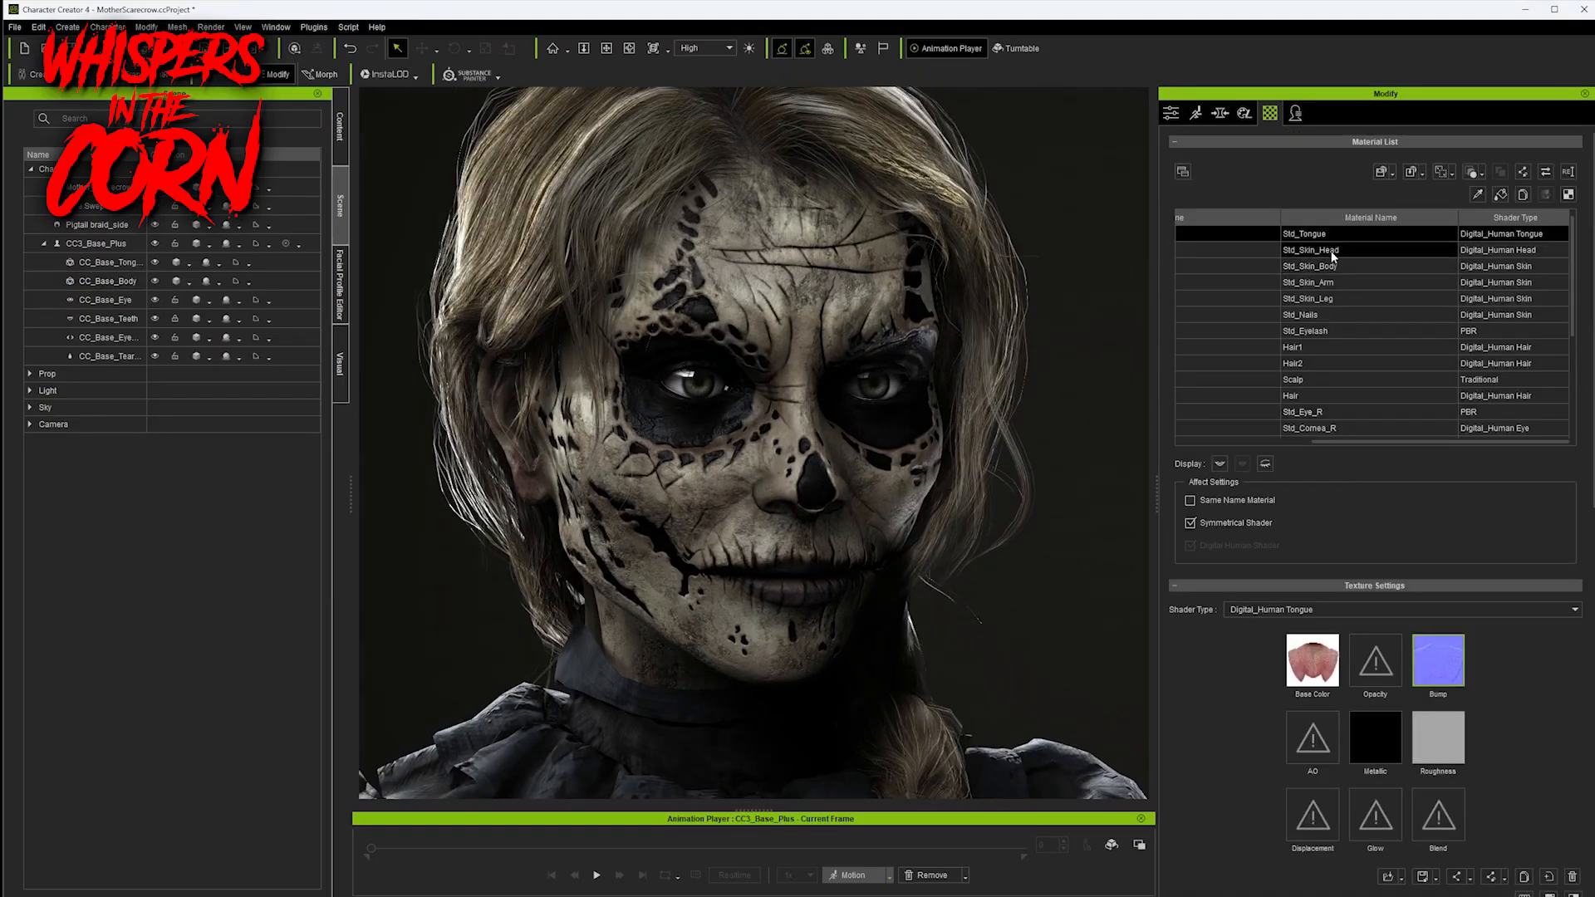
click(1333, 250)
scroll(1460, 785, down, 3)
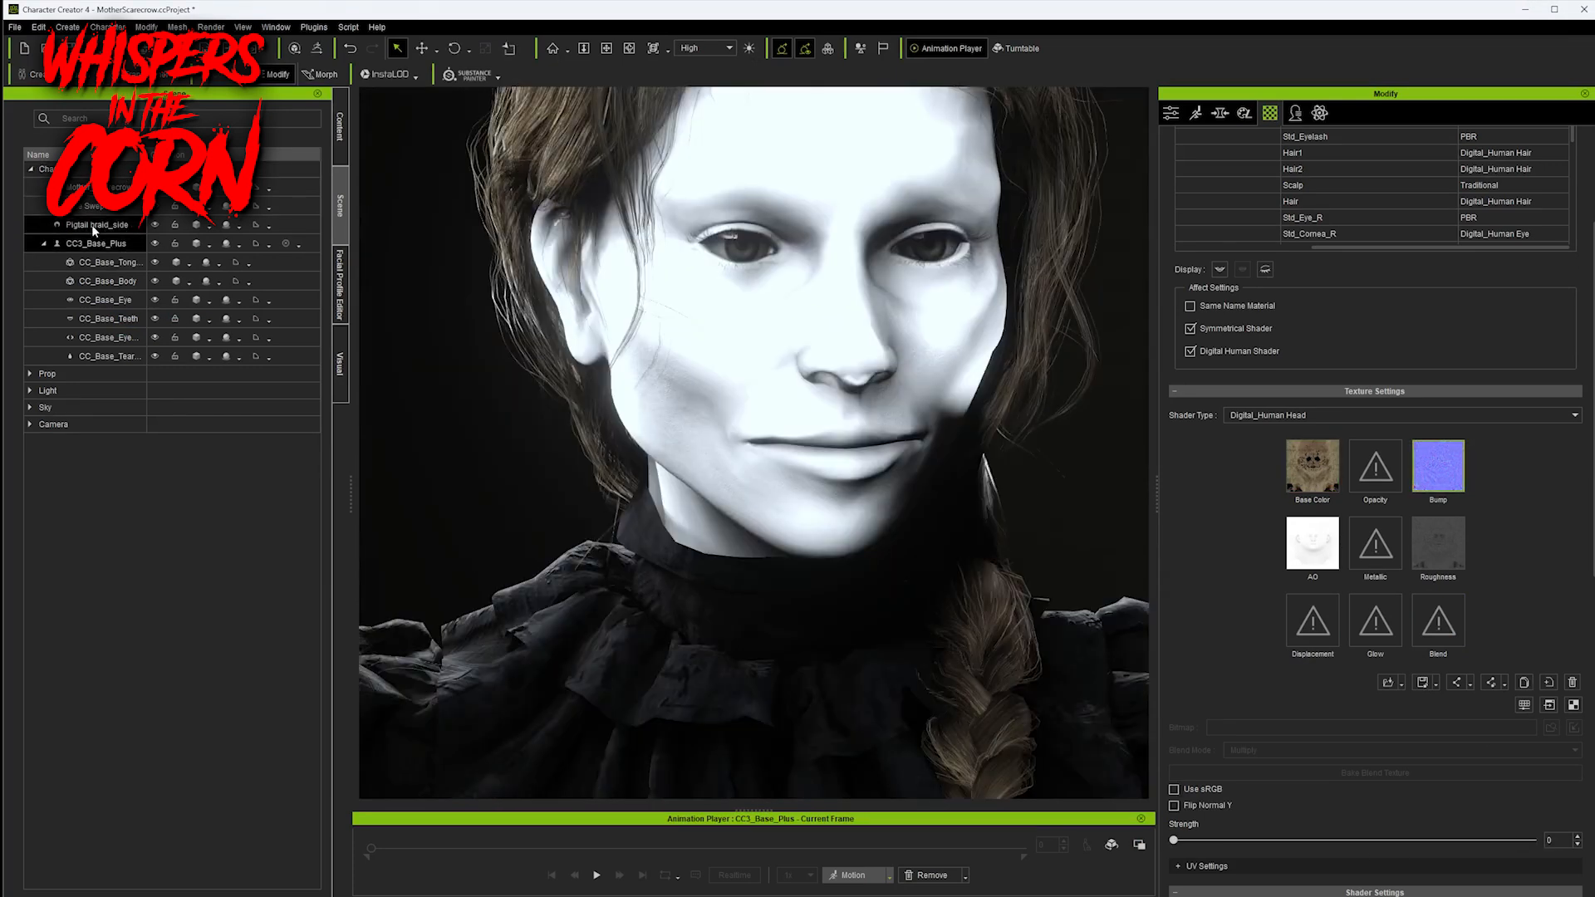
- Hide the dress, the hair and the side pigtail braid so that only the bare character is shown
click(94, 226)
click(155, 188)
click(155, 207)
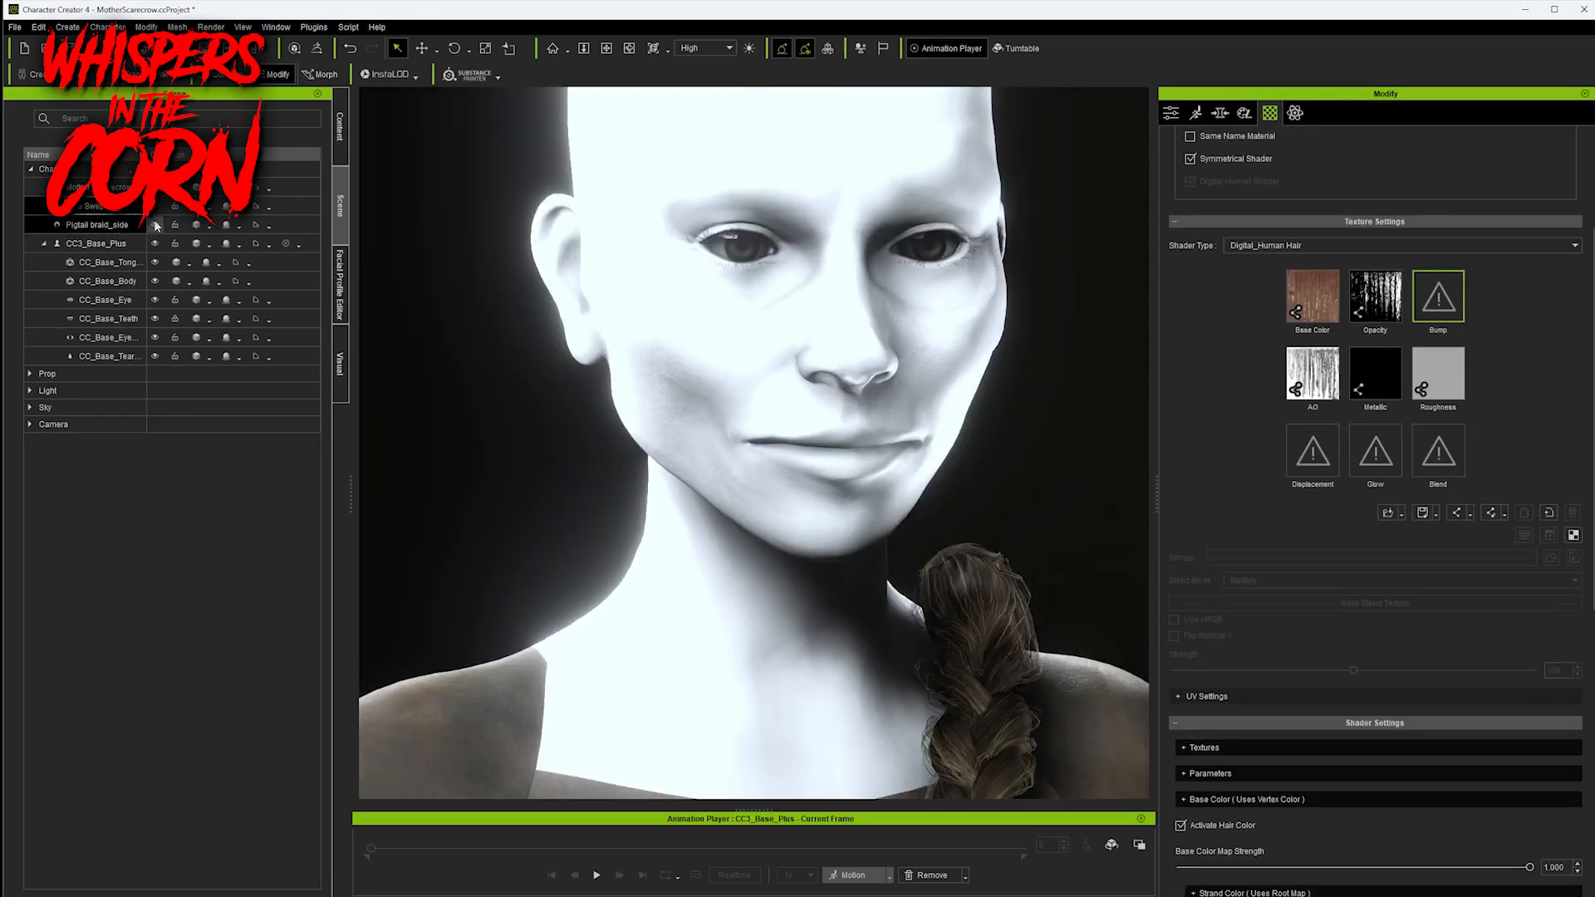
click(156, 225)
scroll(944, 530, down, 6)
right_drag(901, 532, 858, 553)
scroll(859, 553, up, 8)
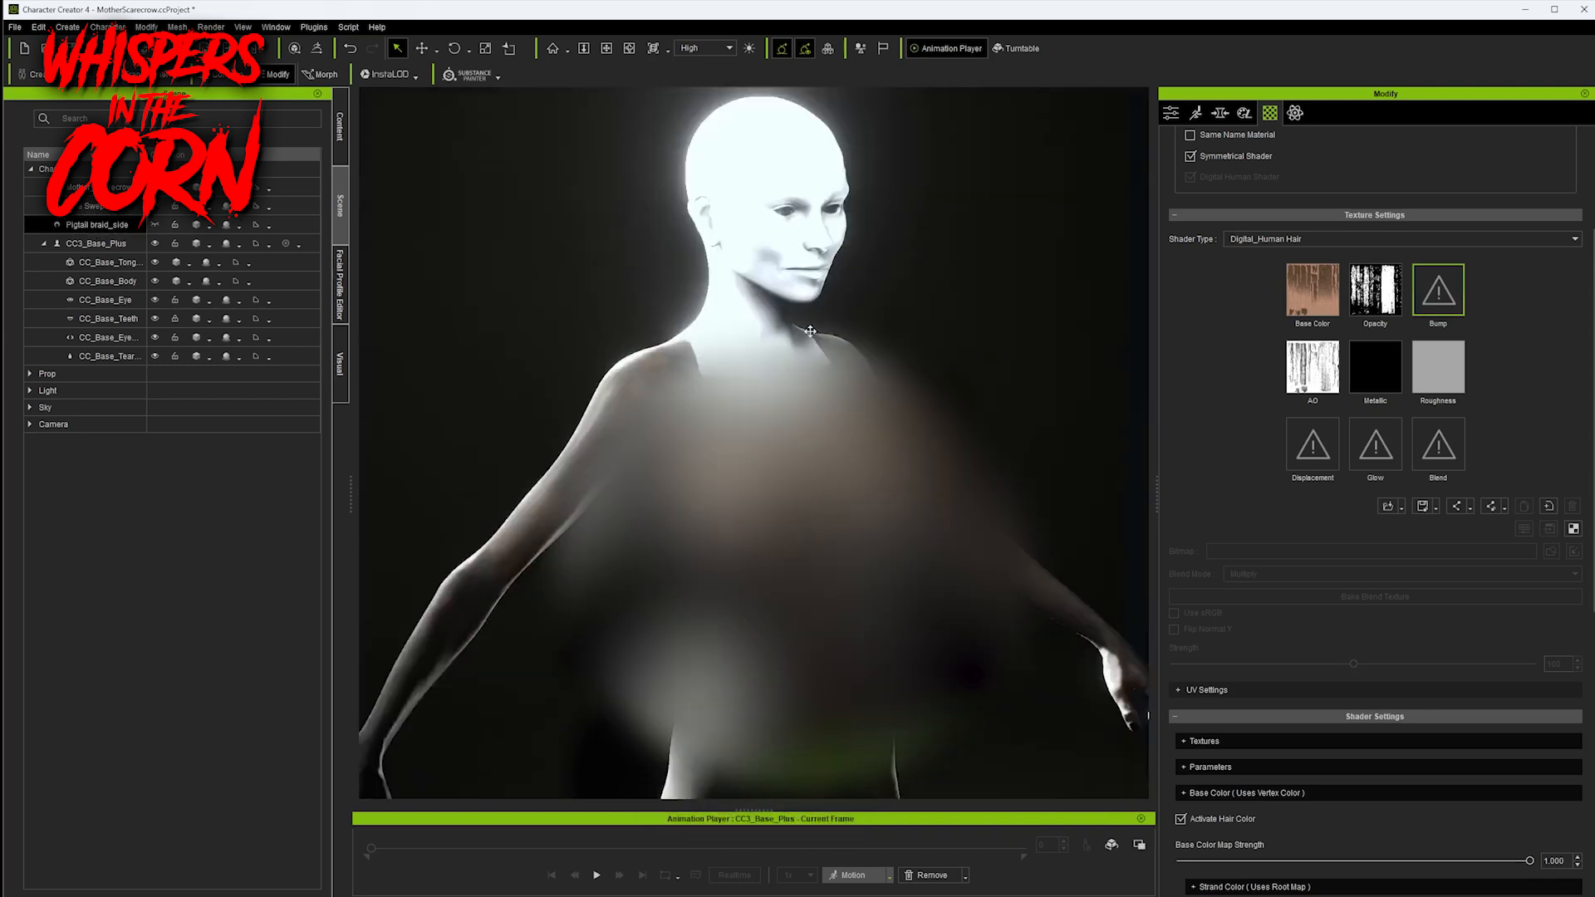
- Set the Bump and Base Color strengths of the Std_Skin_Head material to 100 and check the textured face
click(858, 553)
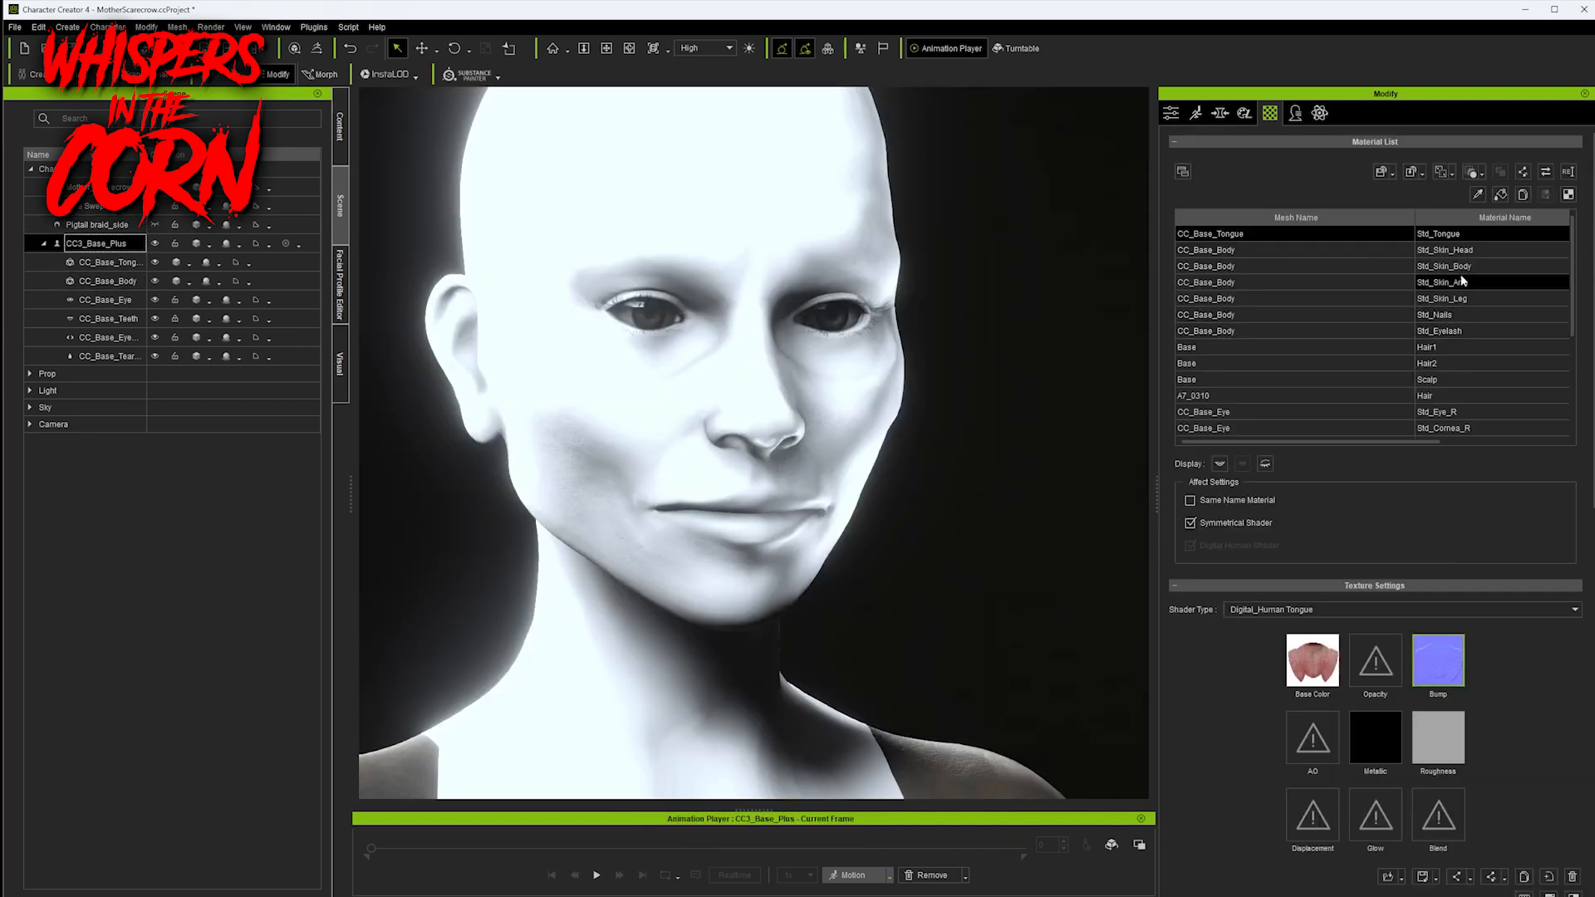
click(1445, 249)
scroll(1335, 524, down, 5)
drag(1202, 611, 1353, 607)
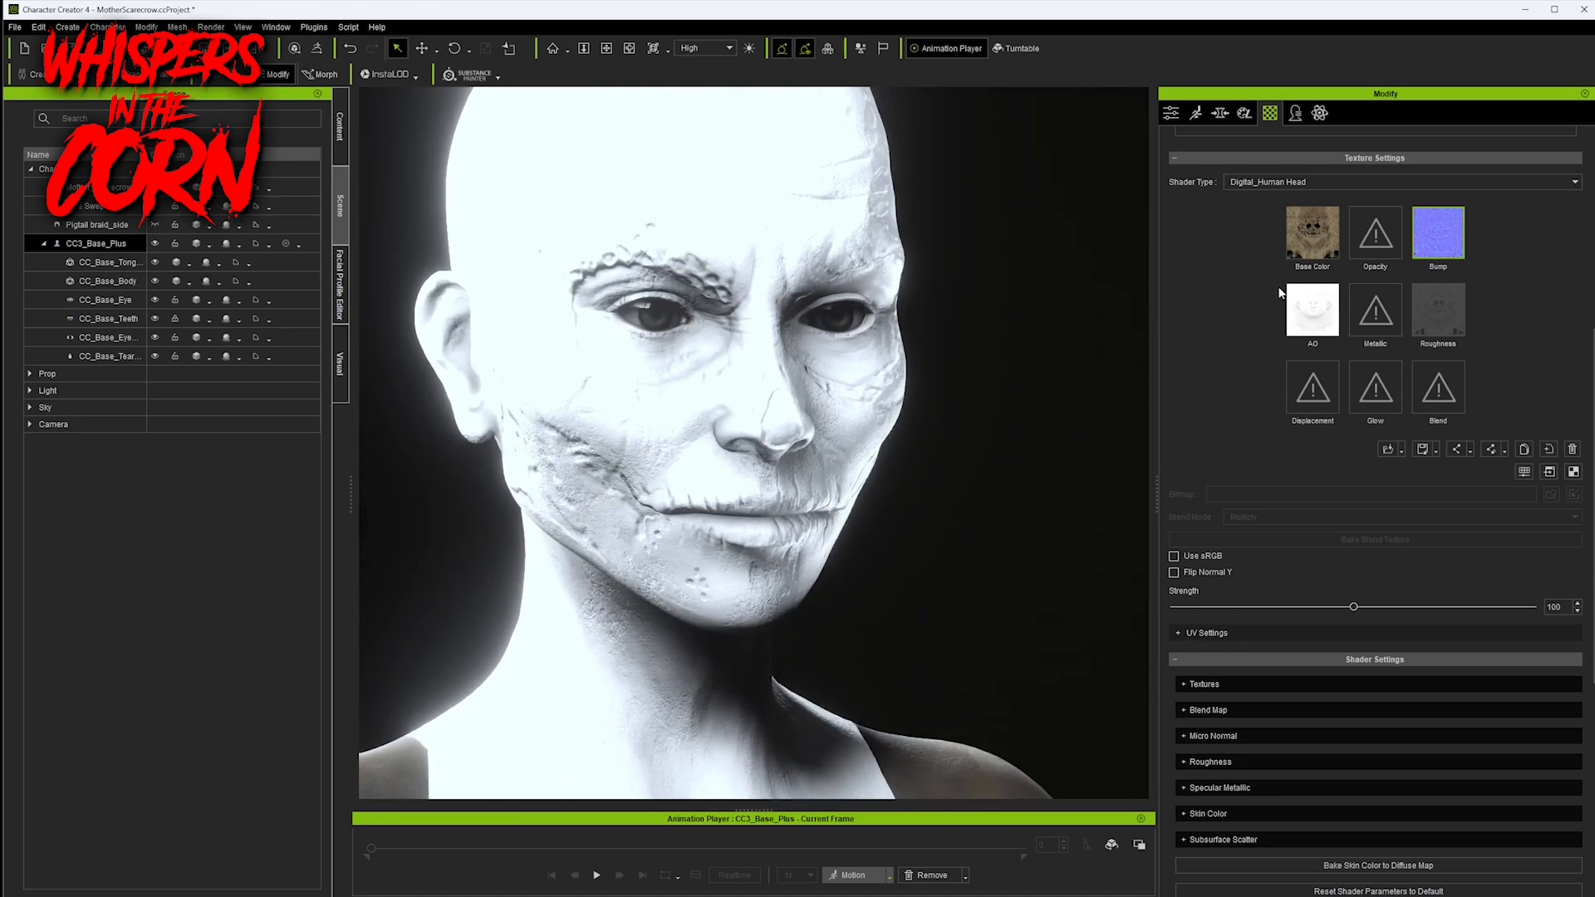
drag(1173, 605, 1533, 607)
right_drag(792, 541, 319, 201)
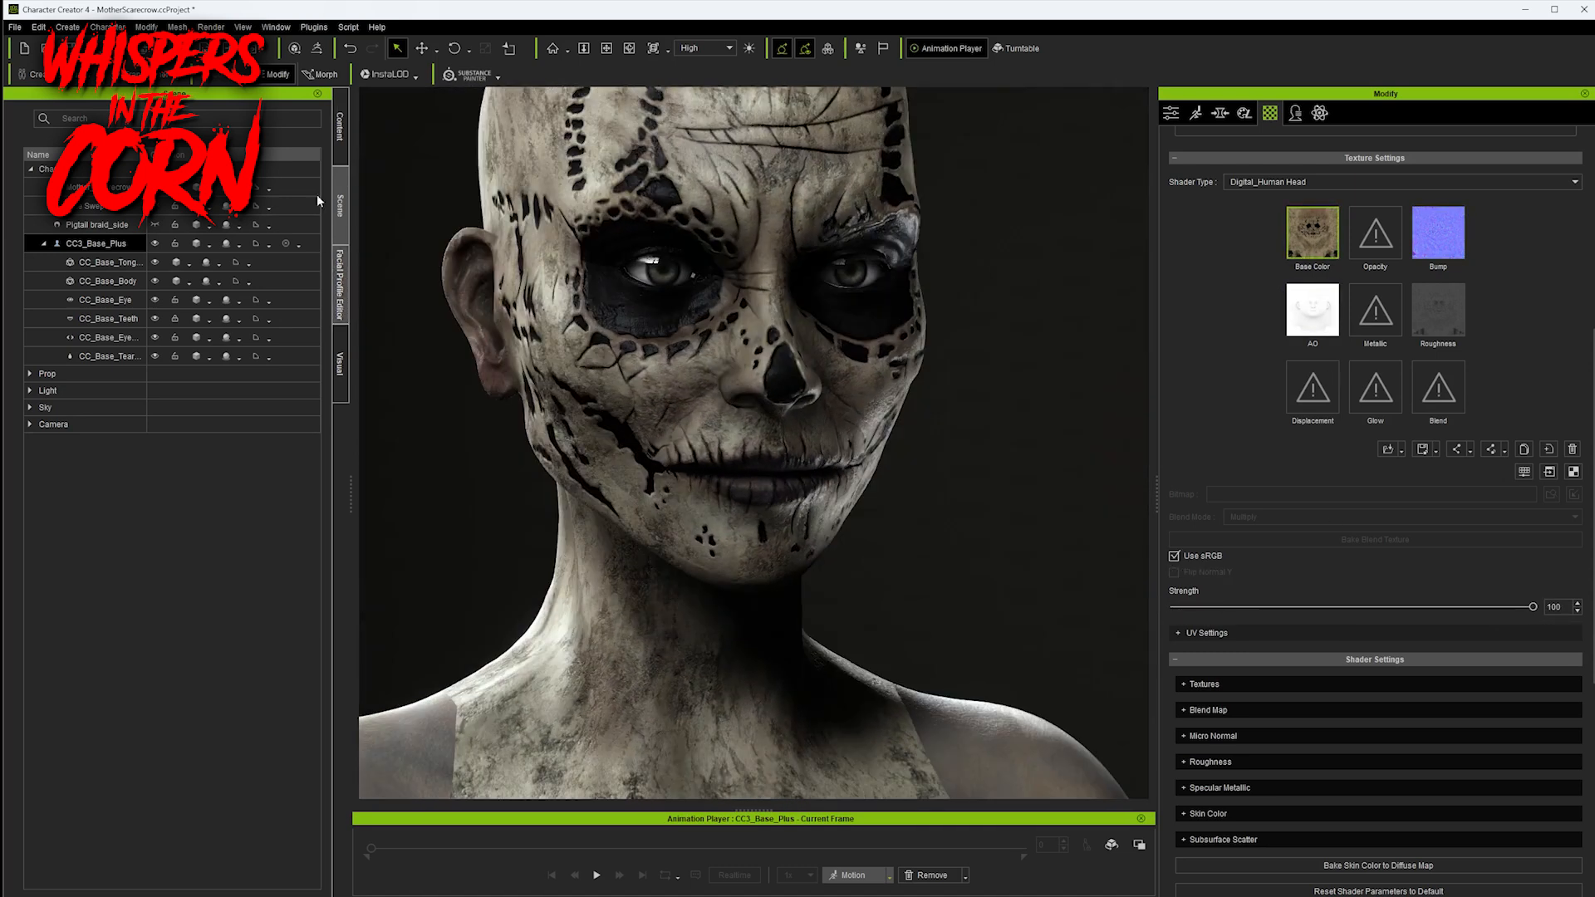
right_drag(830, 419, 815, 451)
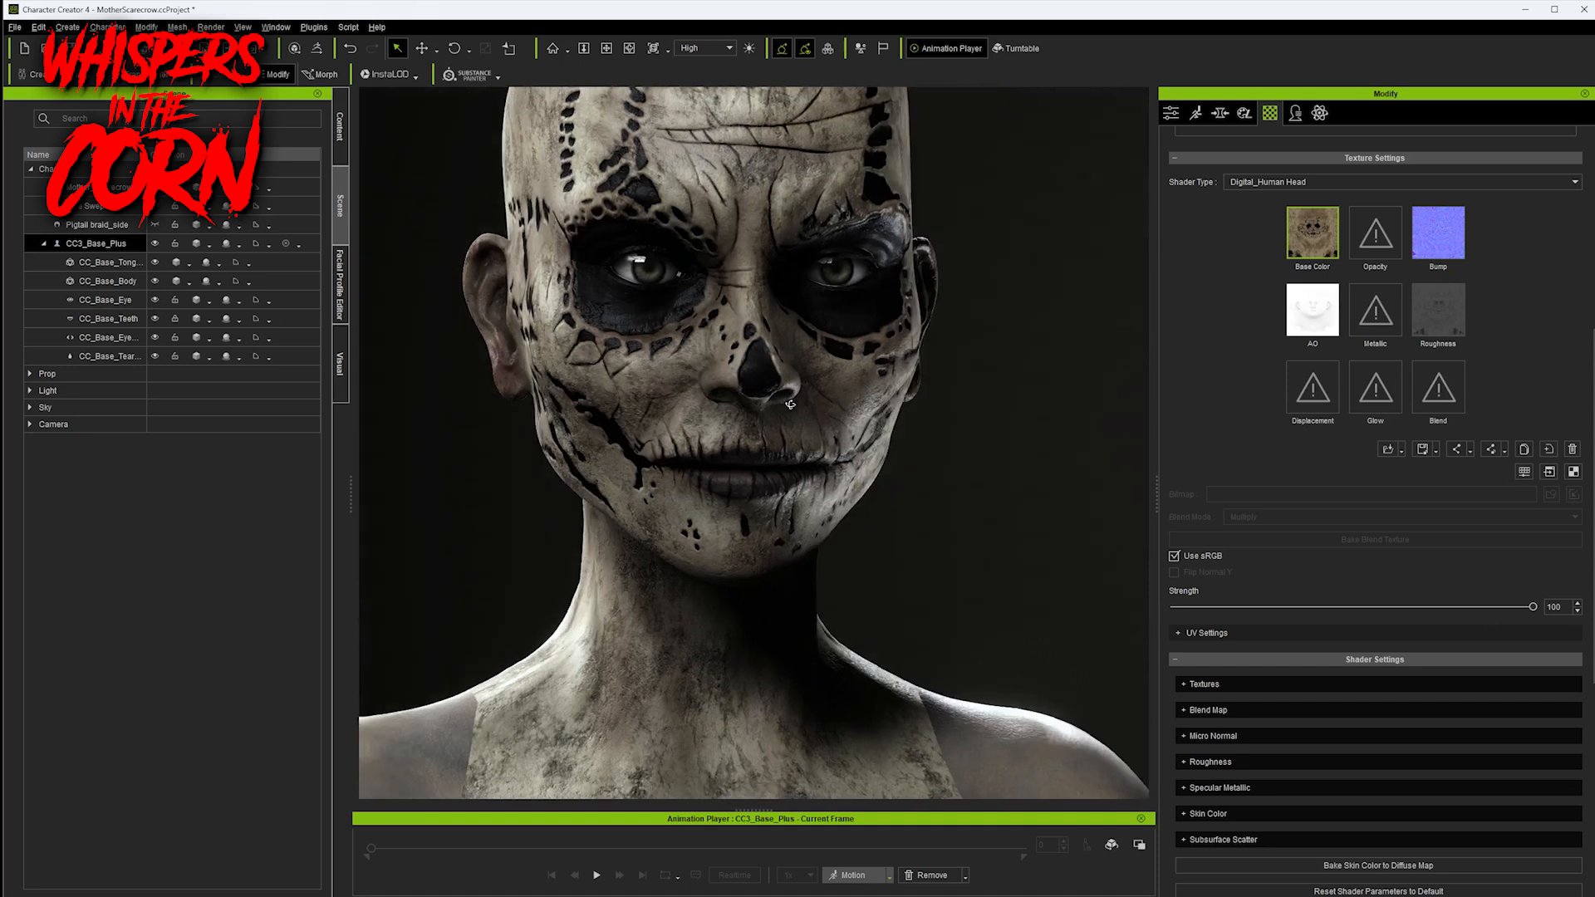
- Apply the female Emote_F motion to CC3_Base_Plus and play it to check the face in movement
click(890, 876)
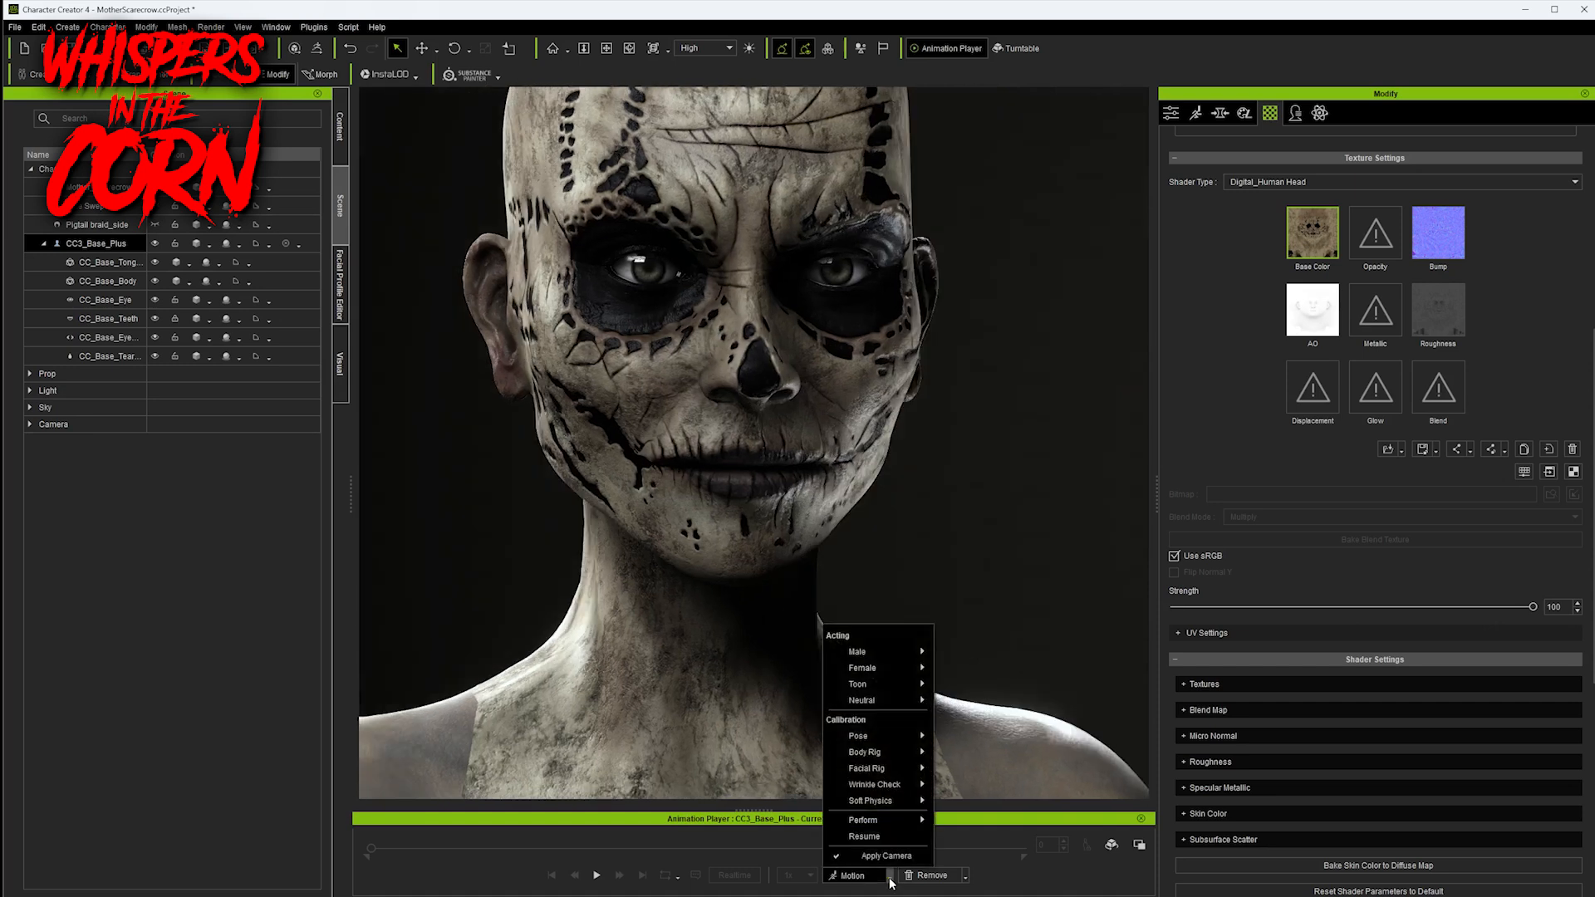
mouse_move(894, 706)
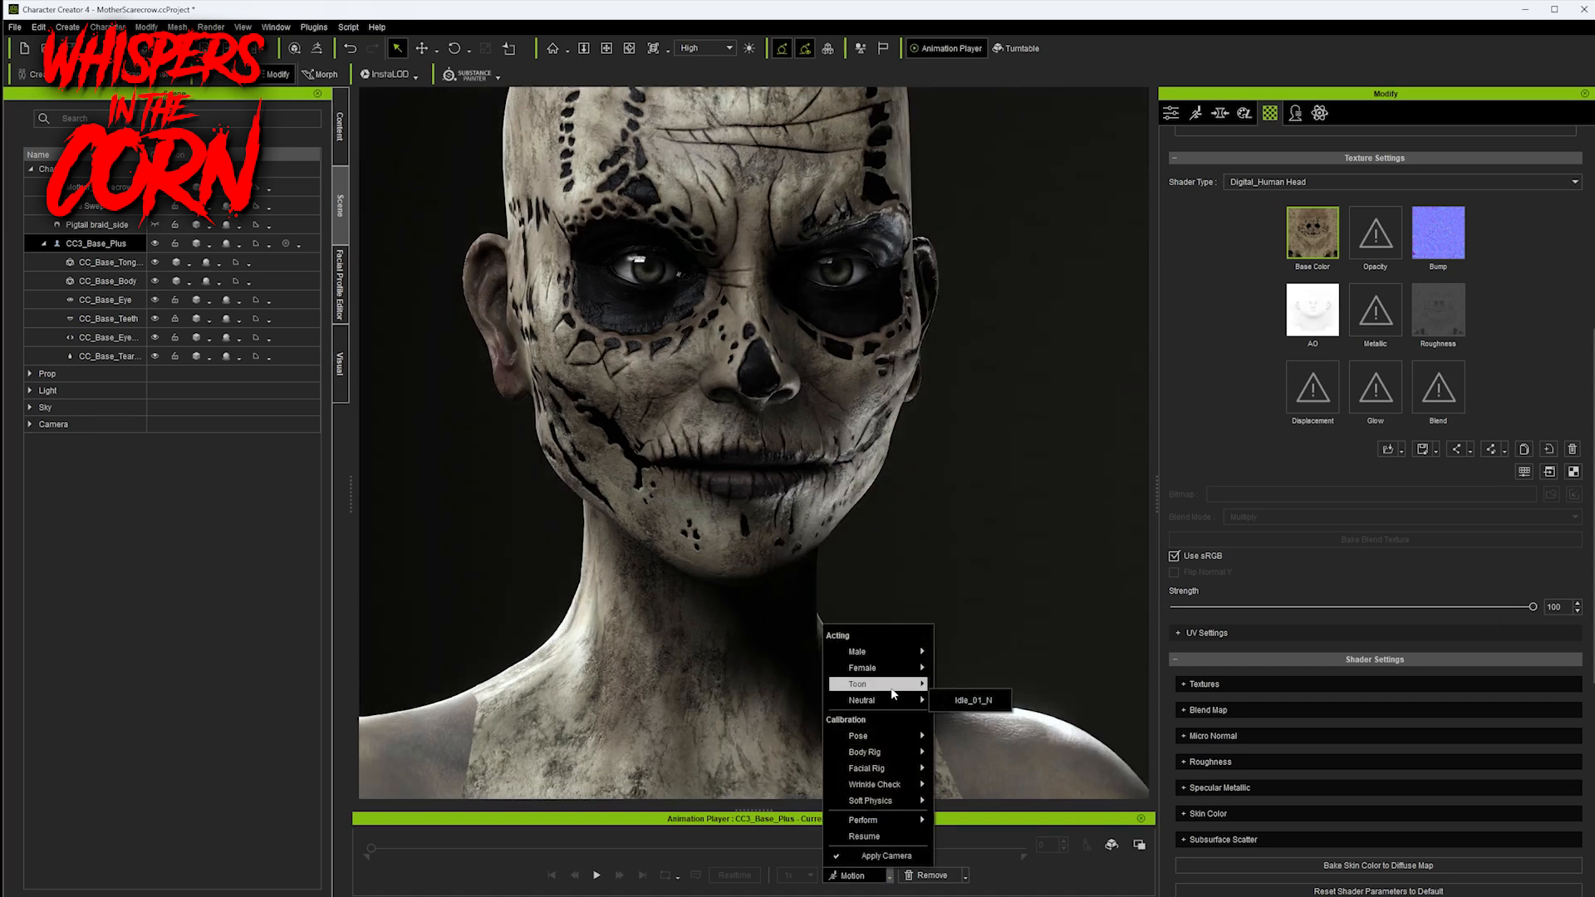
mouse_move(881, 668)
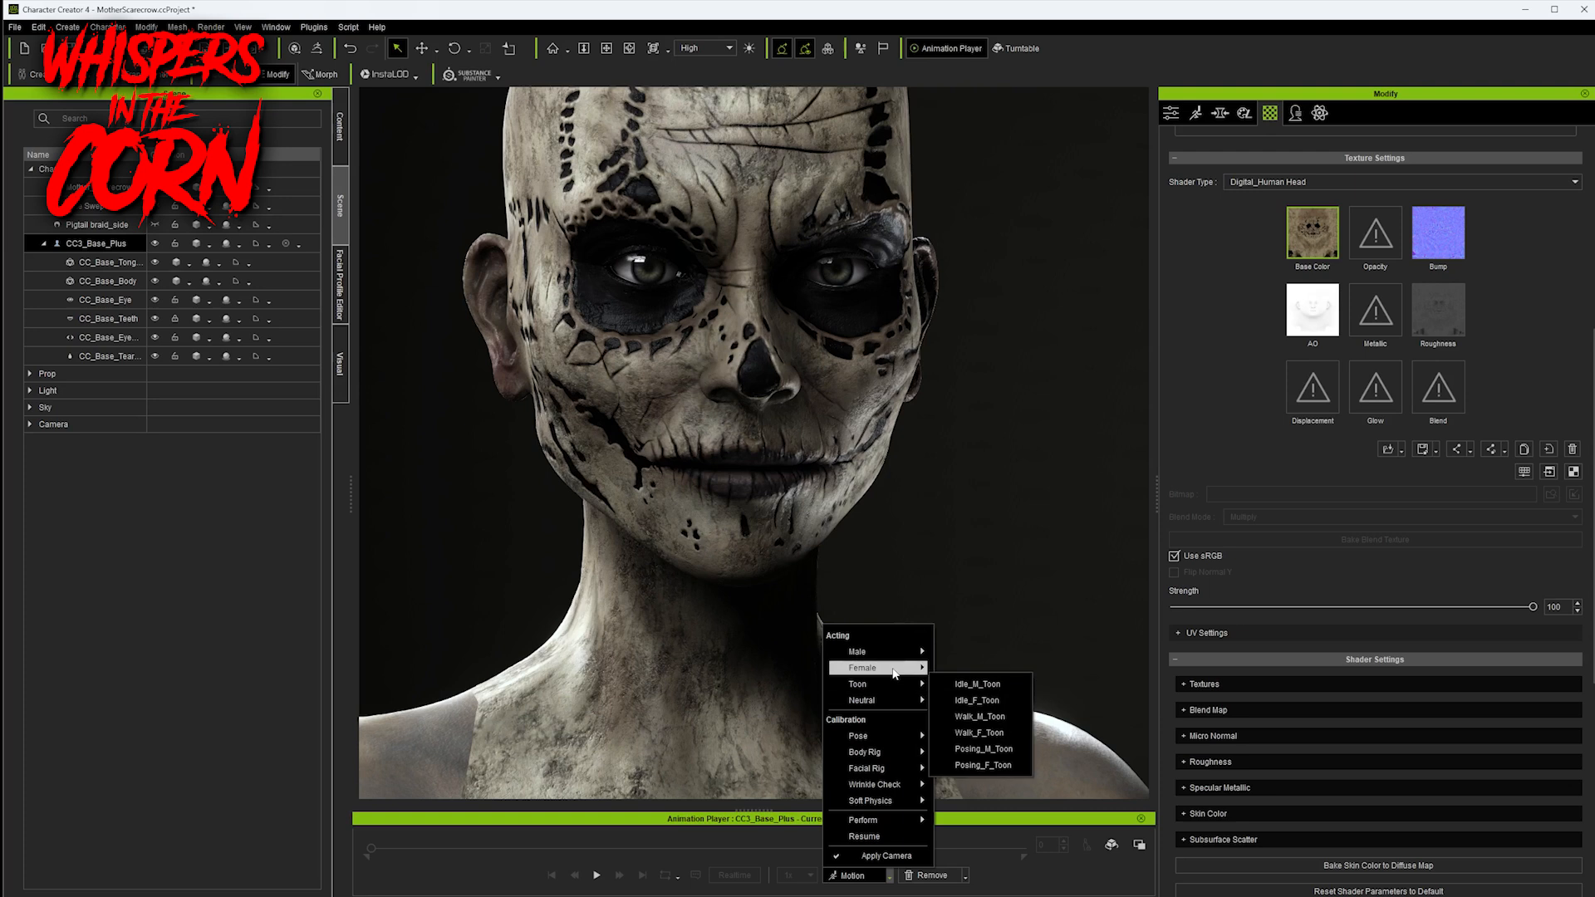
click(970, 749)
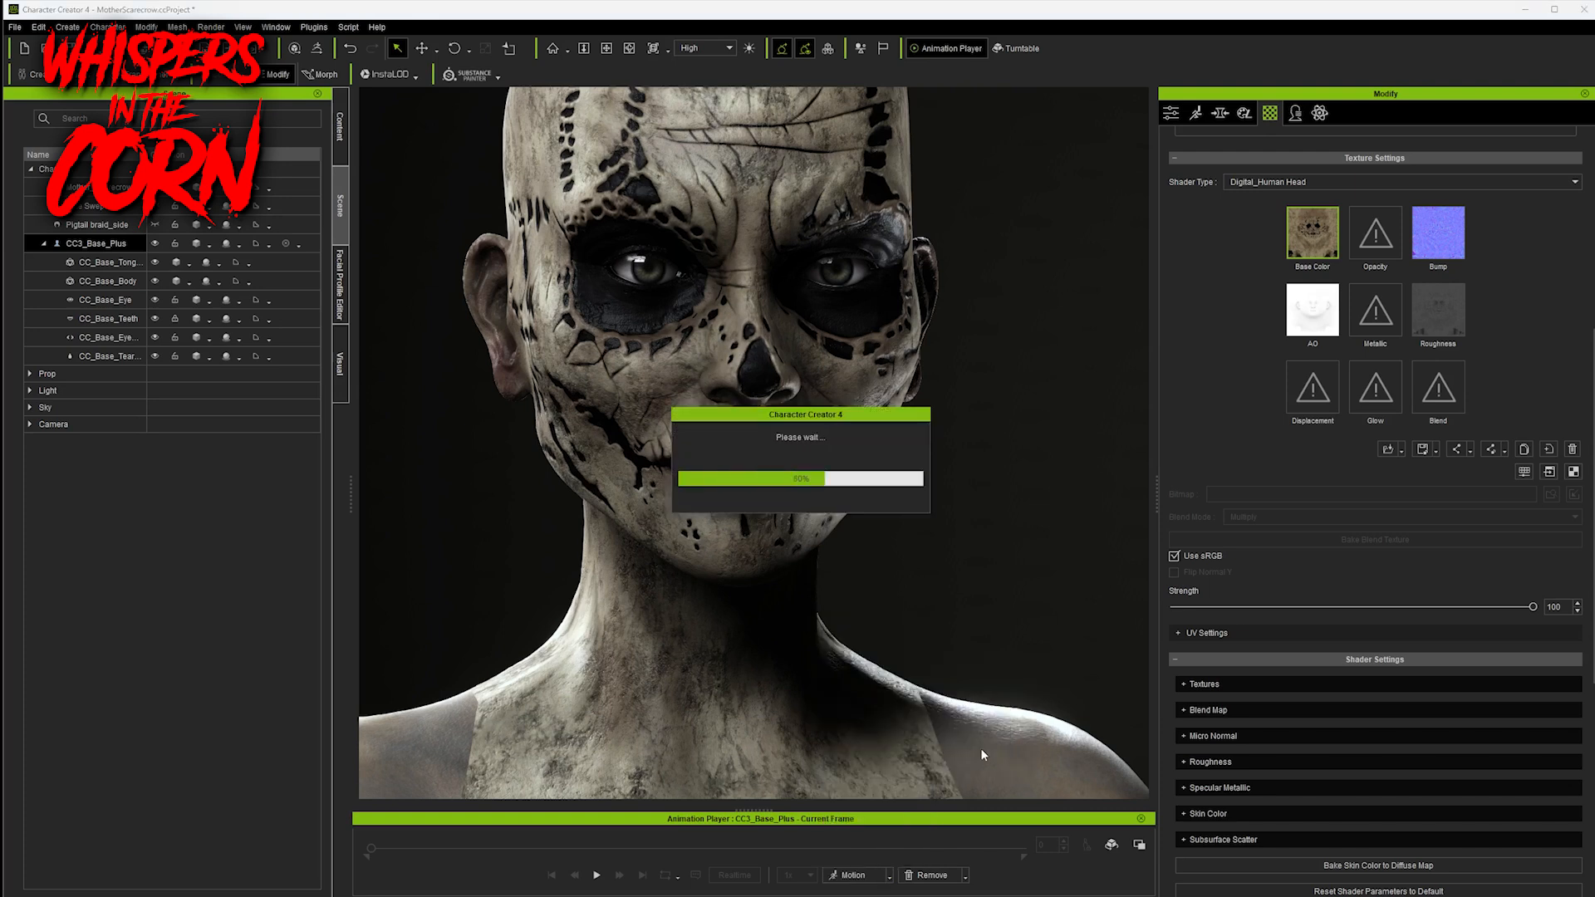
key(space)
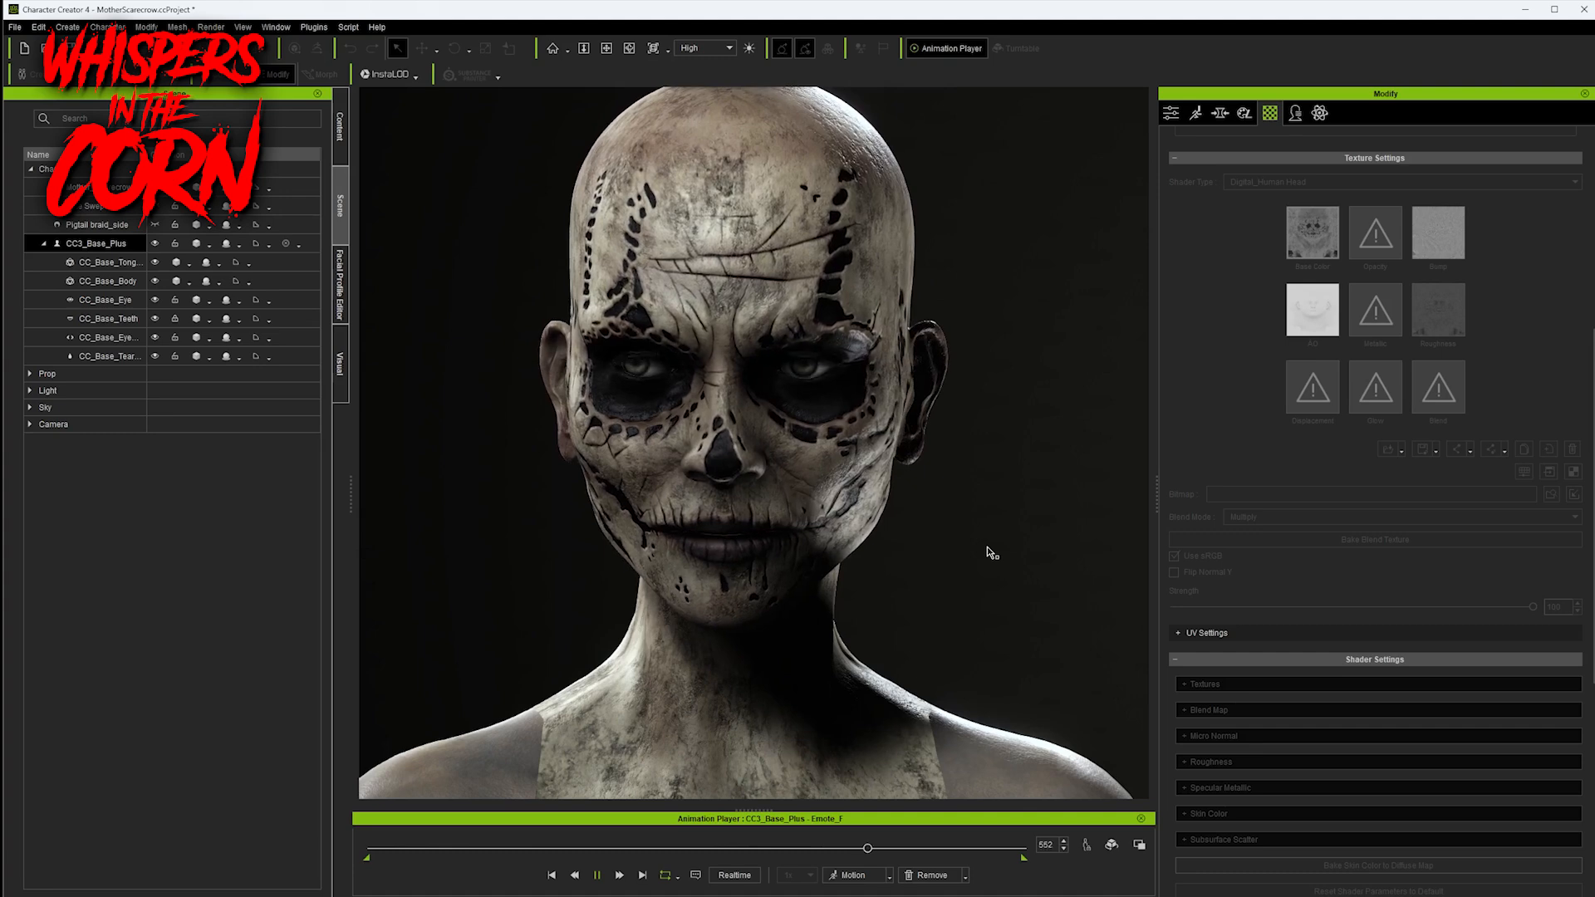
key(space)
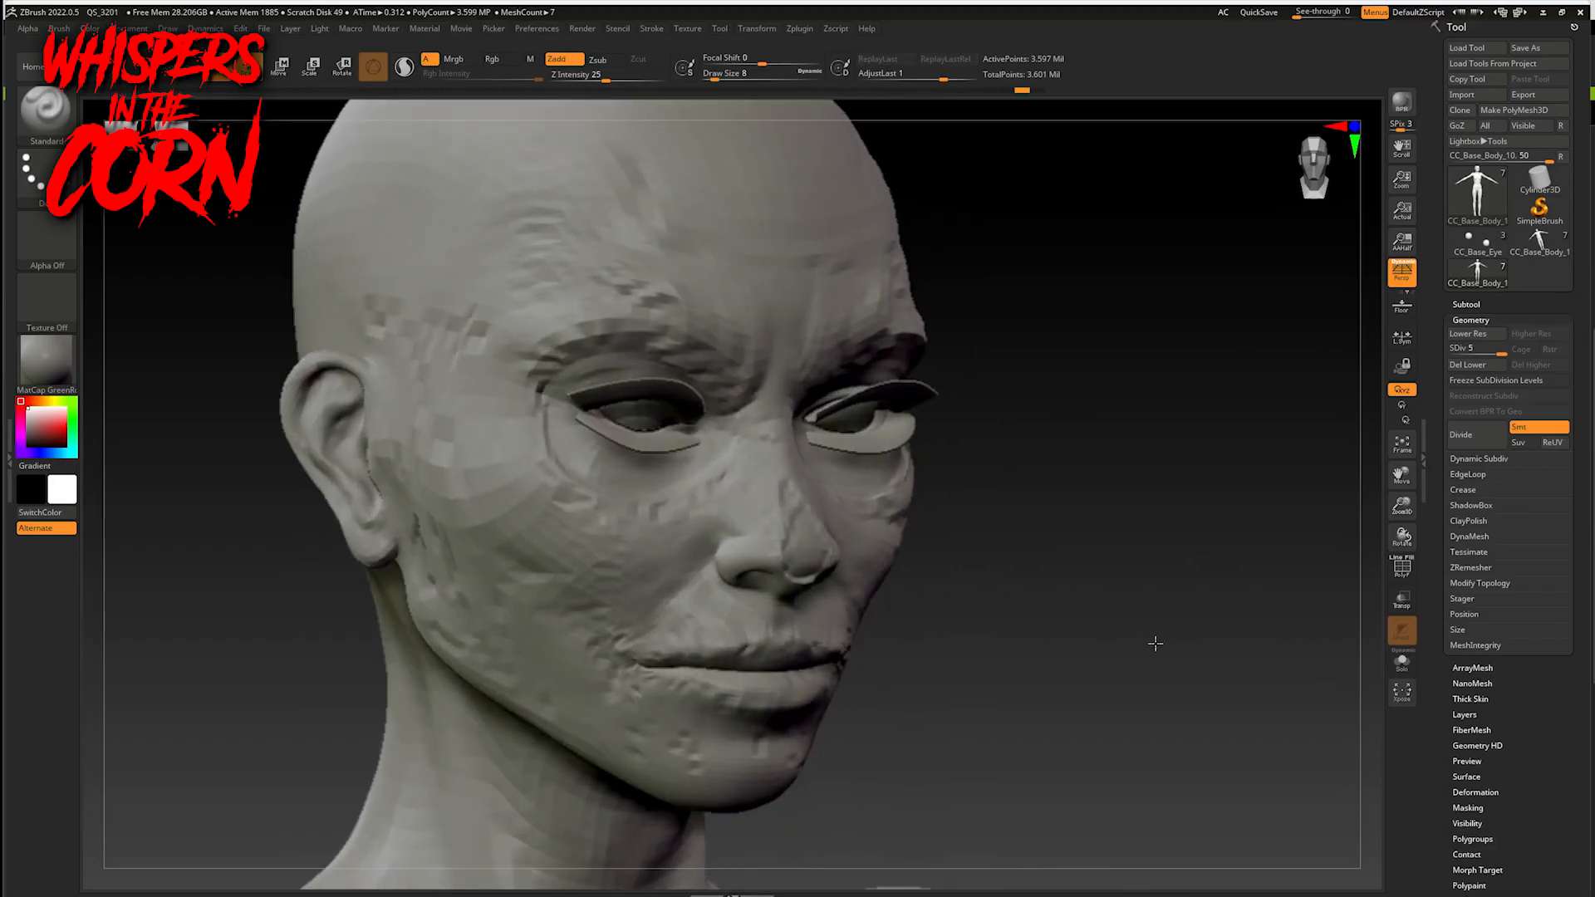
- Switch to ZBrush and examine the cracks and wrinkles sculpted on the head
mouse_move(984, 699)
mouse_down()
mouse_move(1036, 706)
mouse_move(977, 381)
mouse_up()
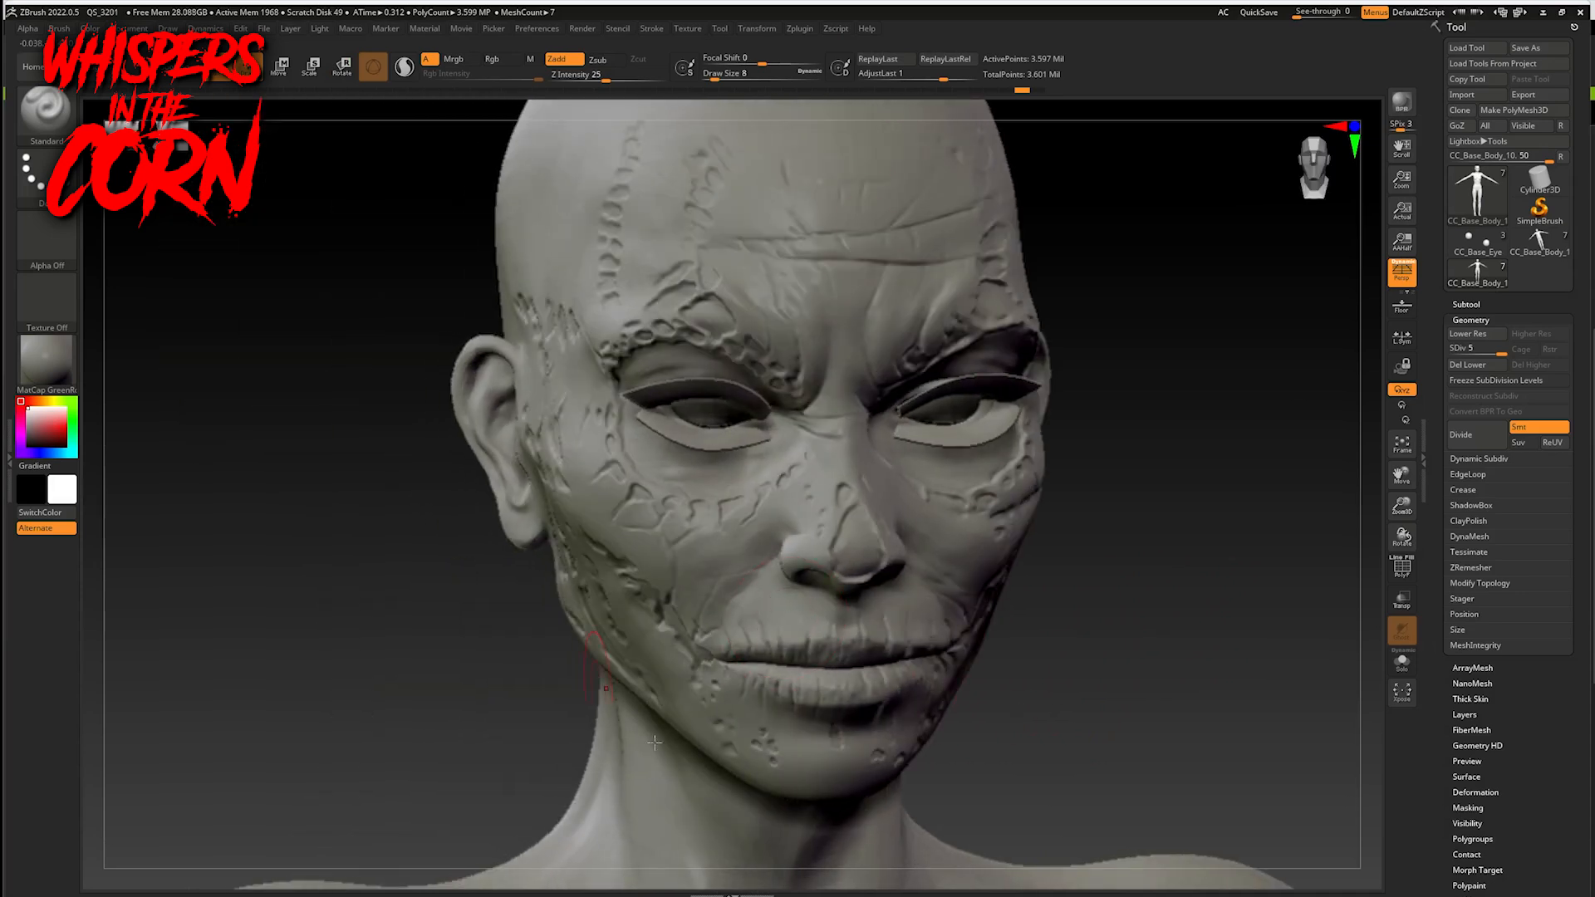
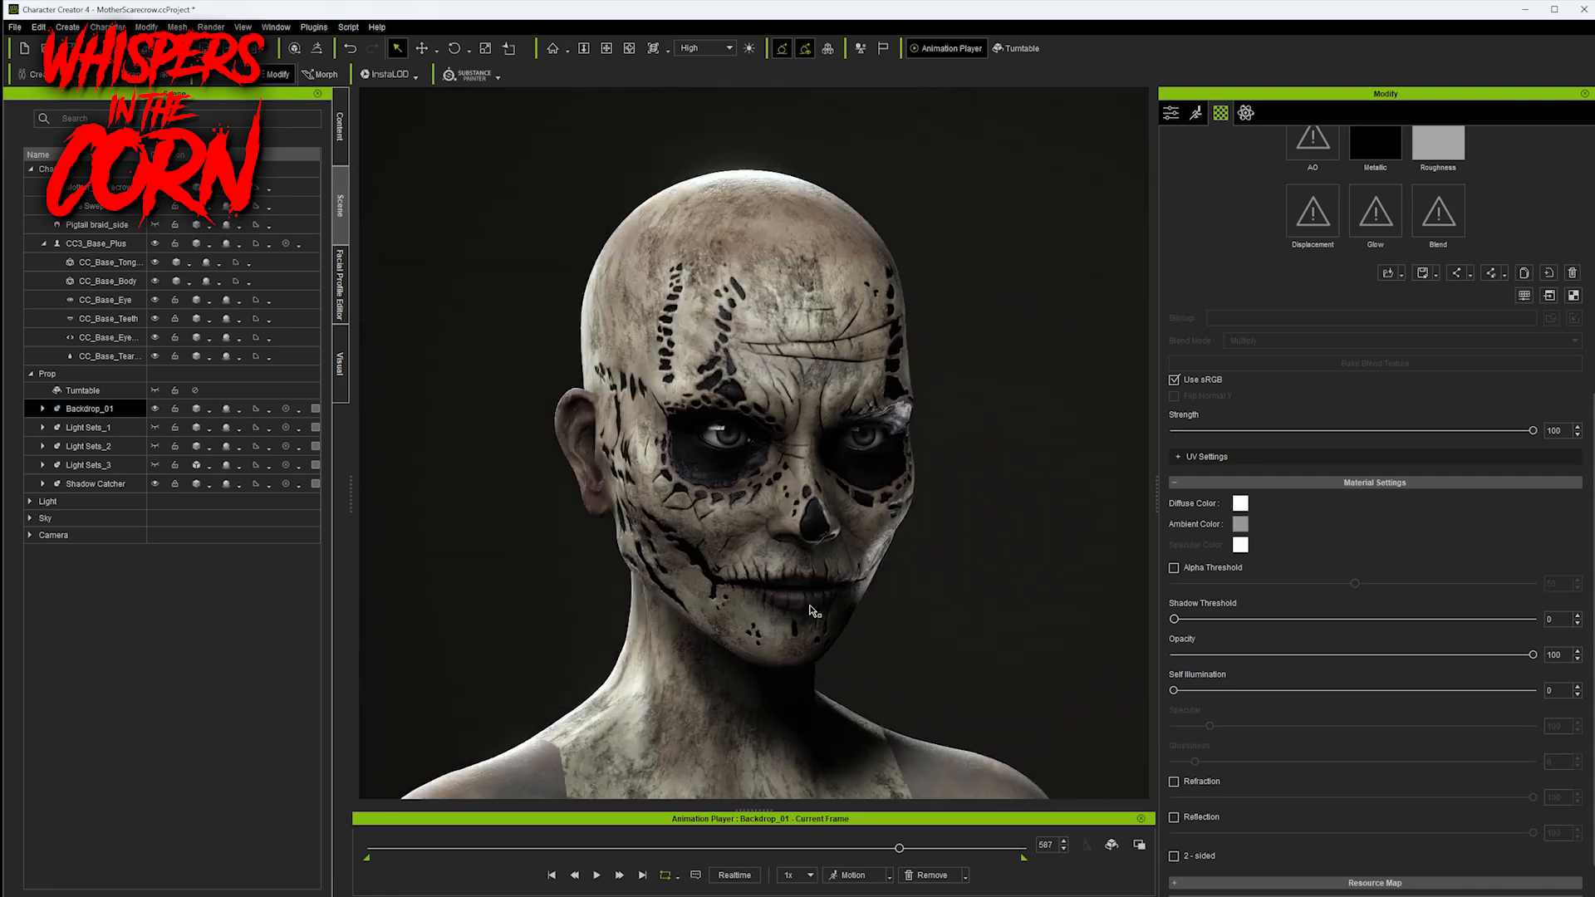
- Back in Character Creator, select CC3_Base_Plus and apply the female Talk_F motion to it
click(891, 875)
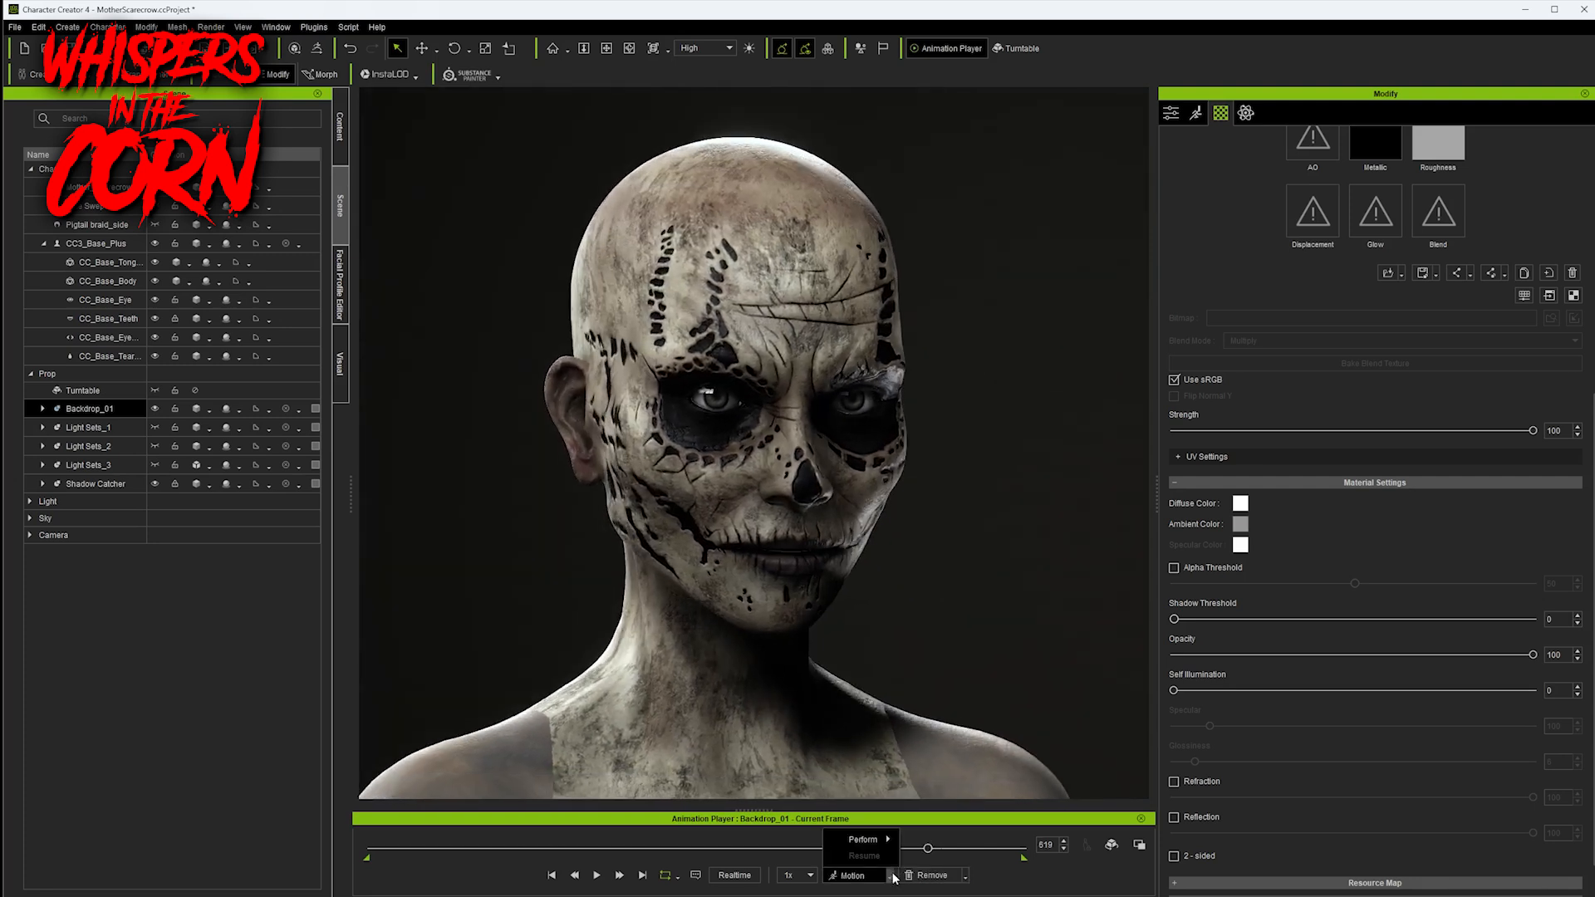
click(868, 878)
click(860, 879)
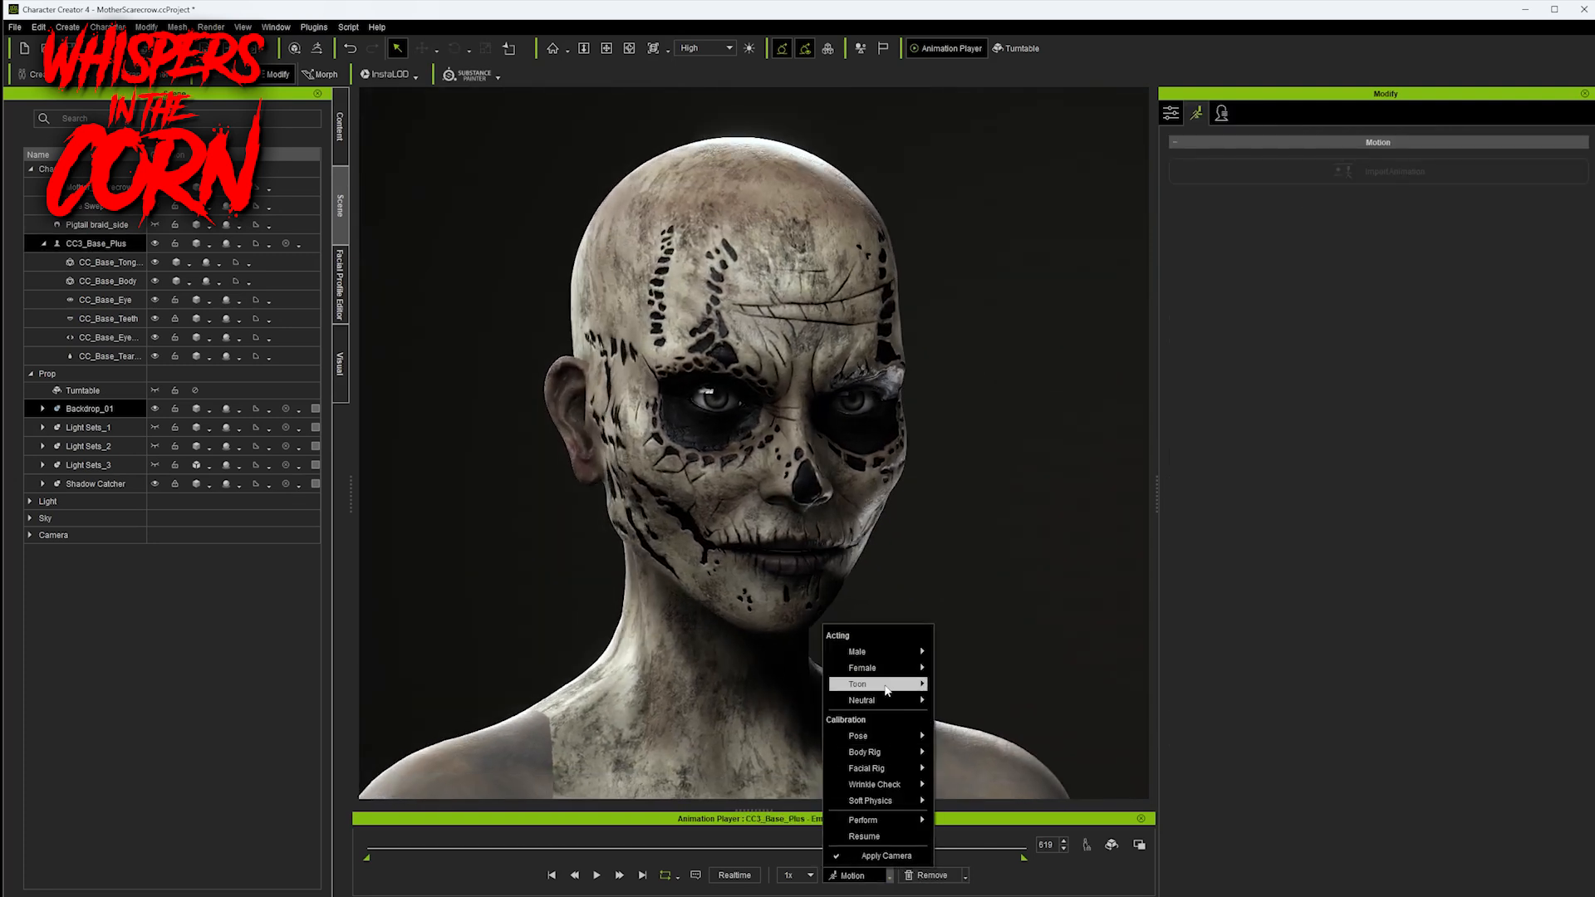
mouse_move(890, 699)
click(972, 769)
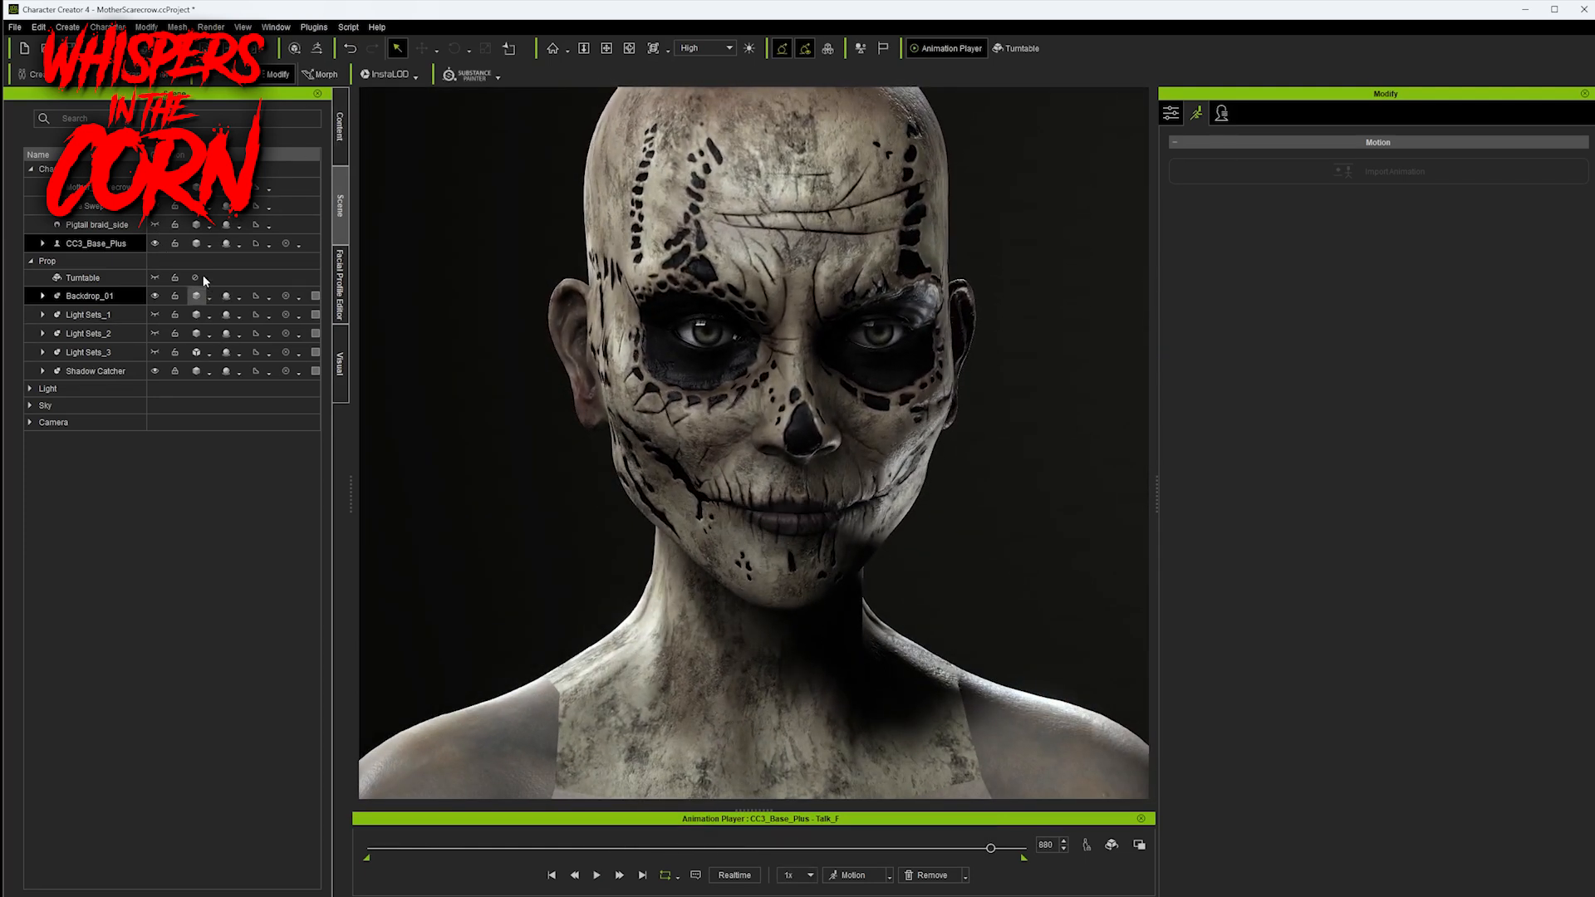
- Show the hair and the side pigtail braid again and inspect the character's head and upper body
click(154, 225)
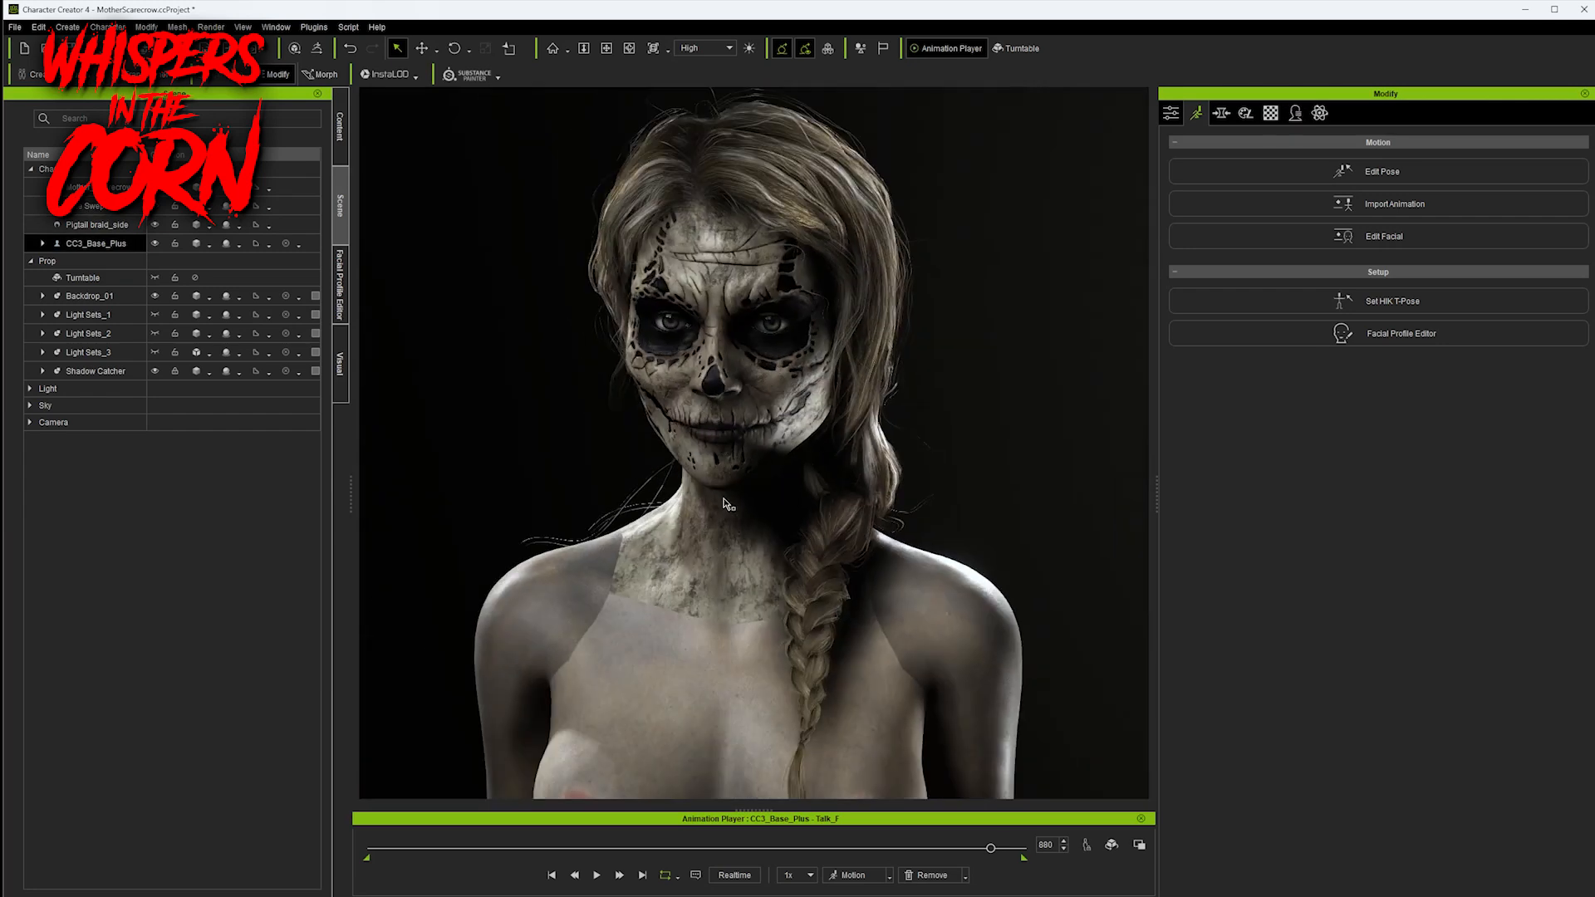
right_drag(725, 500, 936, 505)
middle_drag(937, 505, 931, 599)
scroll(748, 544, up, 3)
right_drag(648, 540, 639, 443)
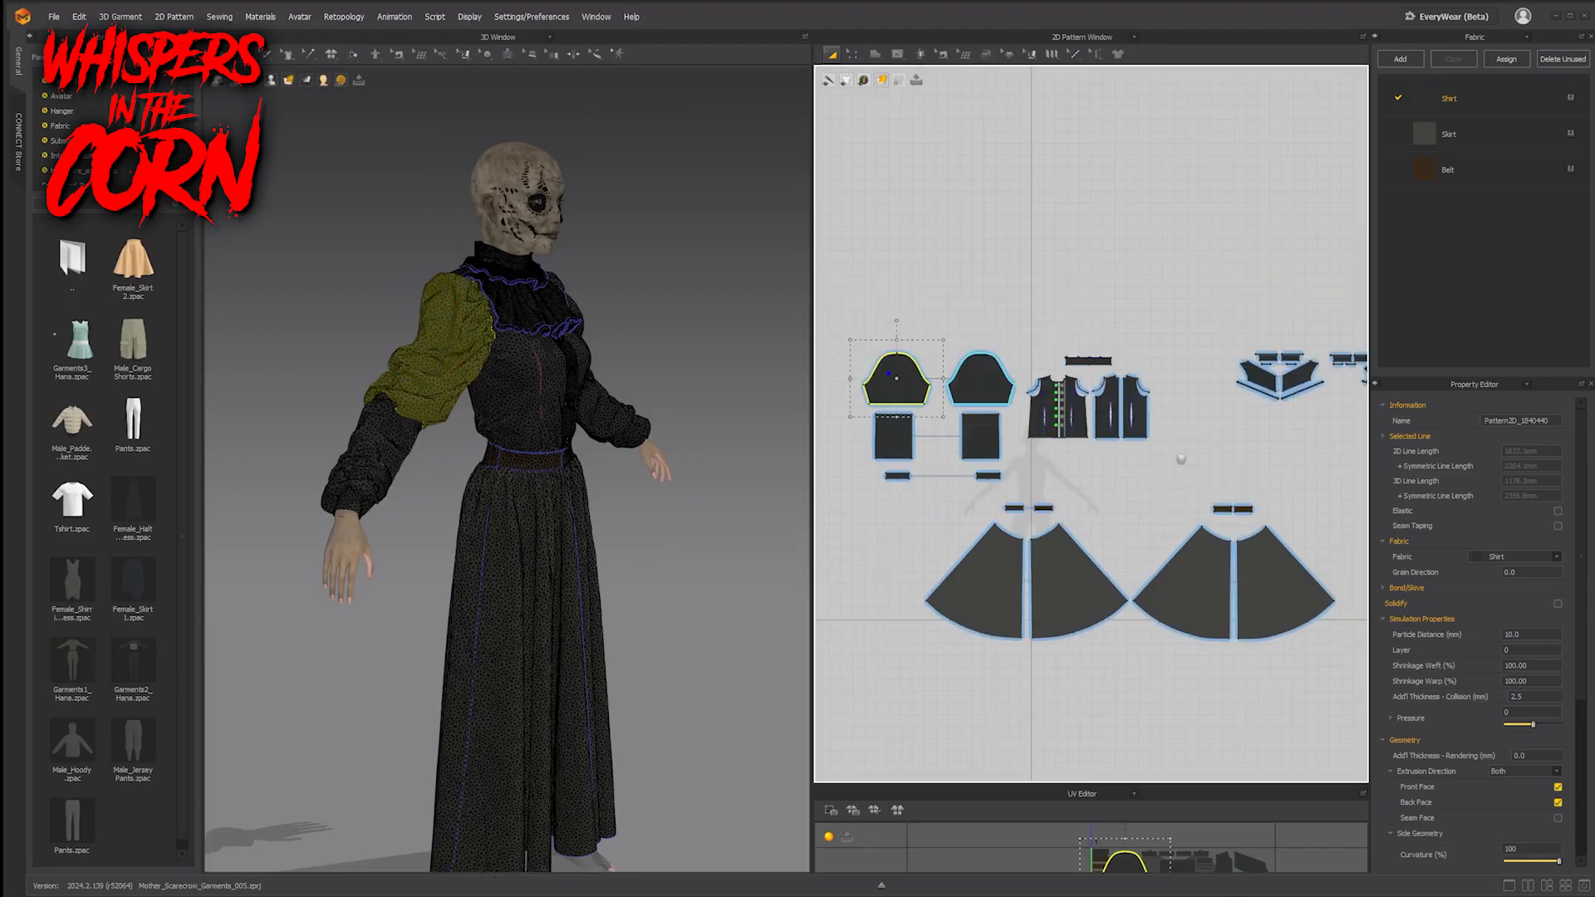
- Switch to Marvelous Designer, move all 2D patterns of the dress above the avatar silhouette, and try hiding them in 3D
scroll(1163, 457, down, 3)
key(ctrl+a)
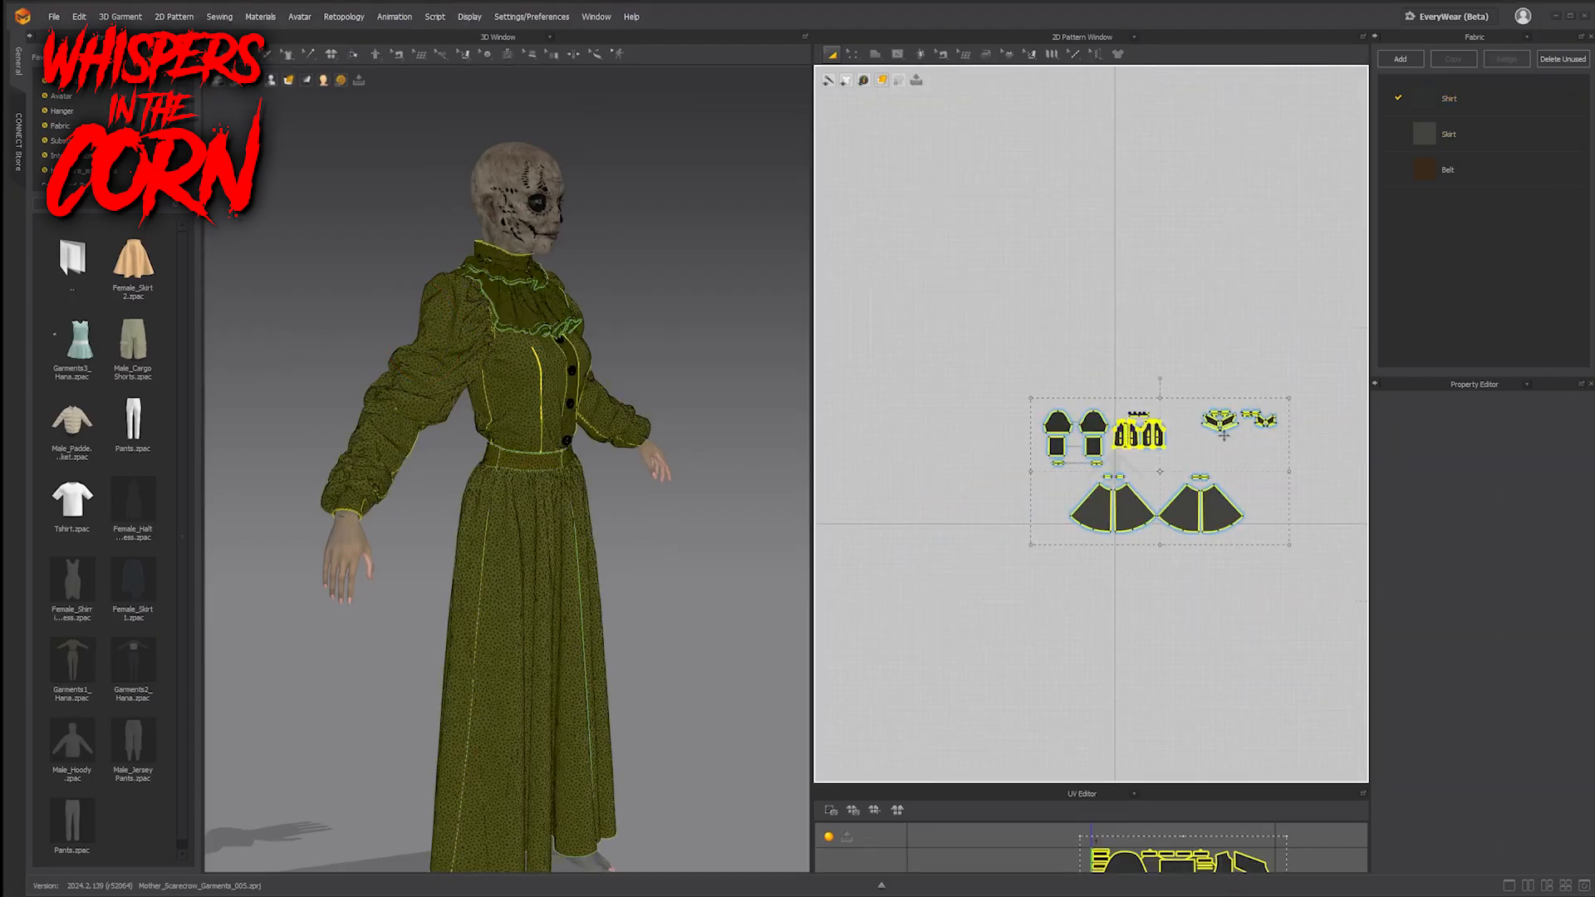
right_drag(714, 515, 574, 515)
drag(1130, 517, 1137, 381)
right_click(1137, 377)
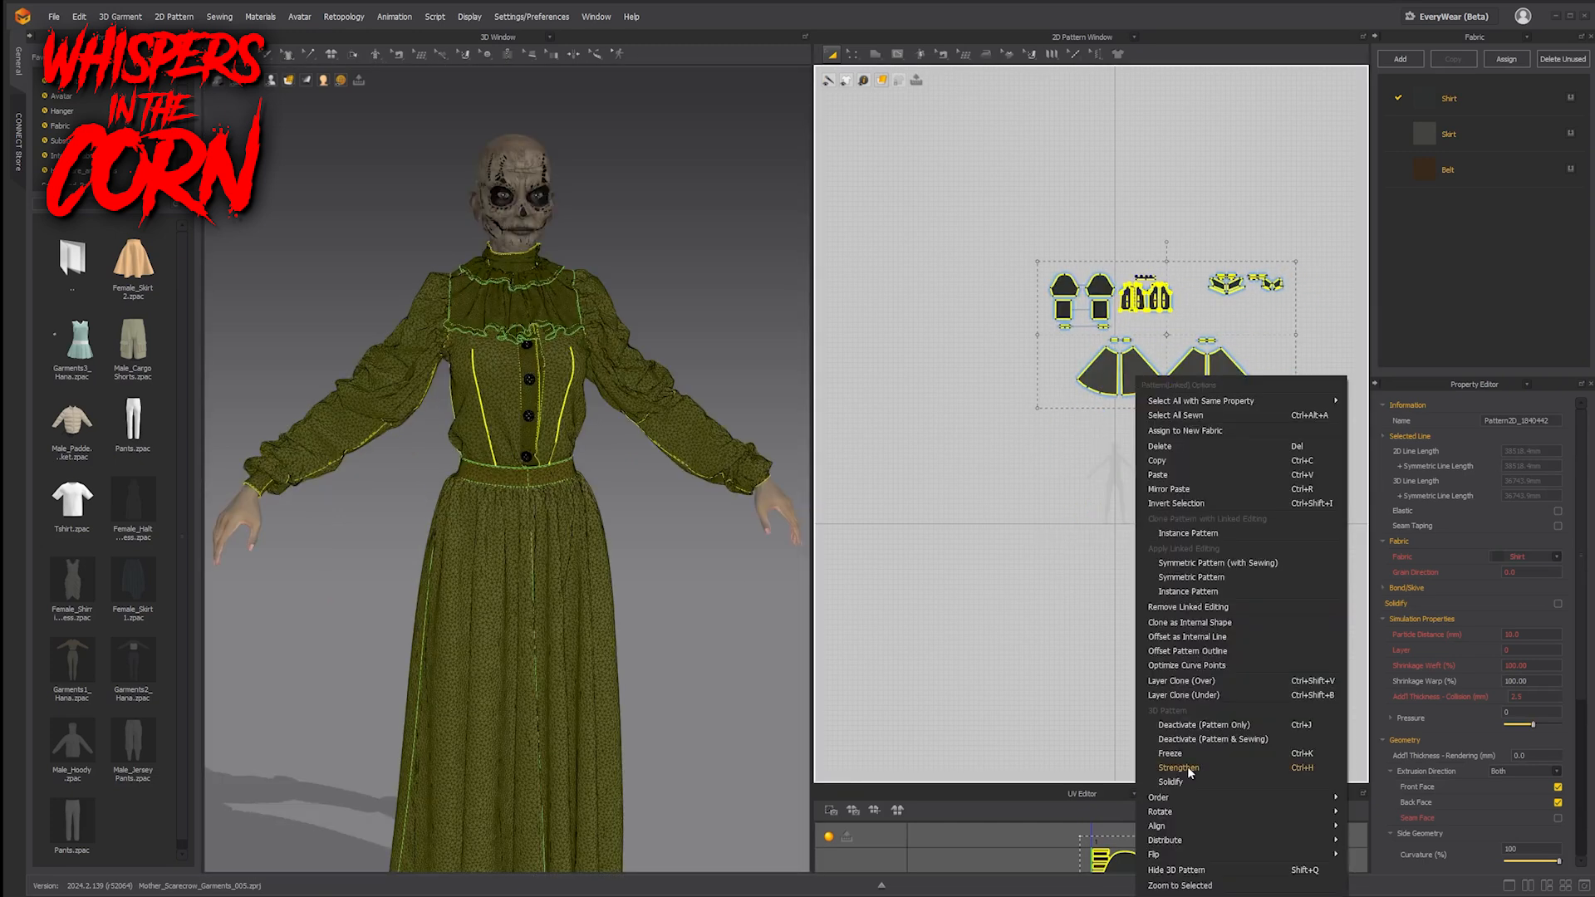
click(1202, 871)
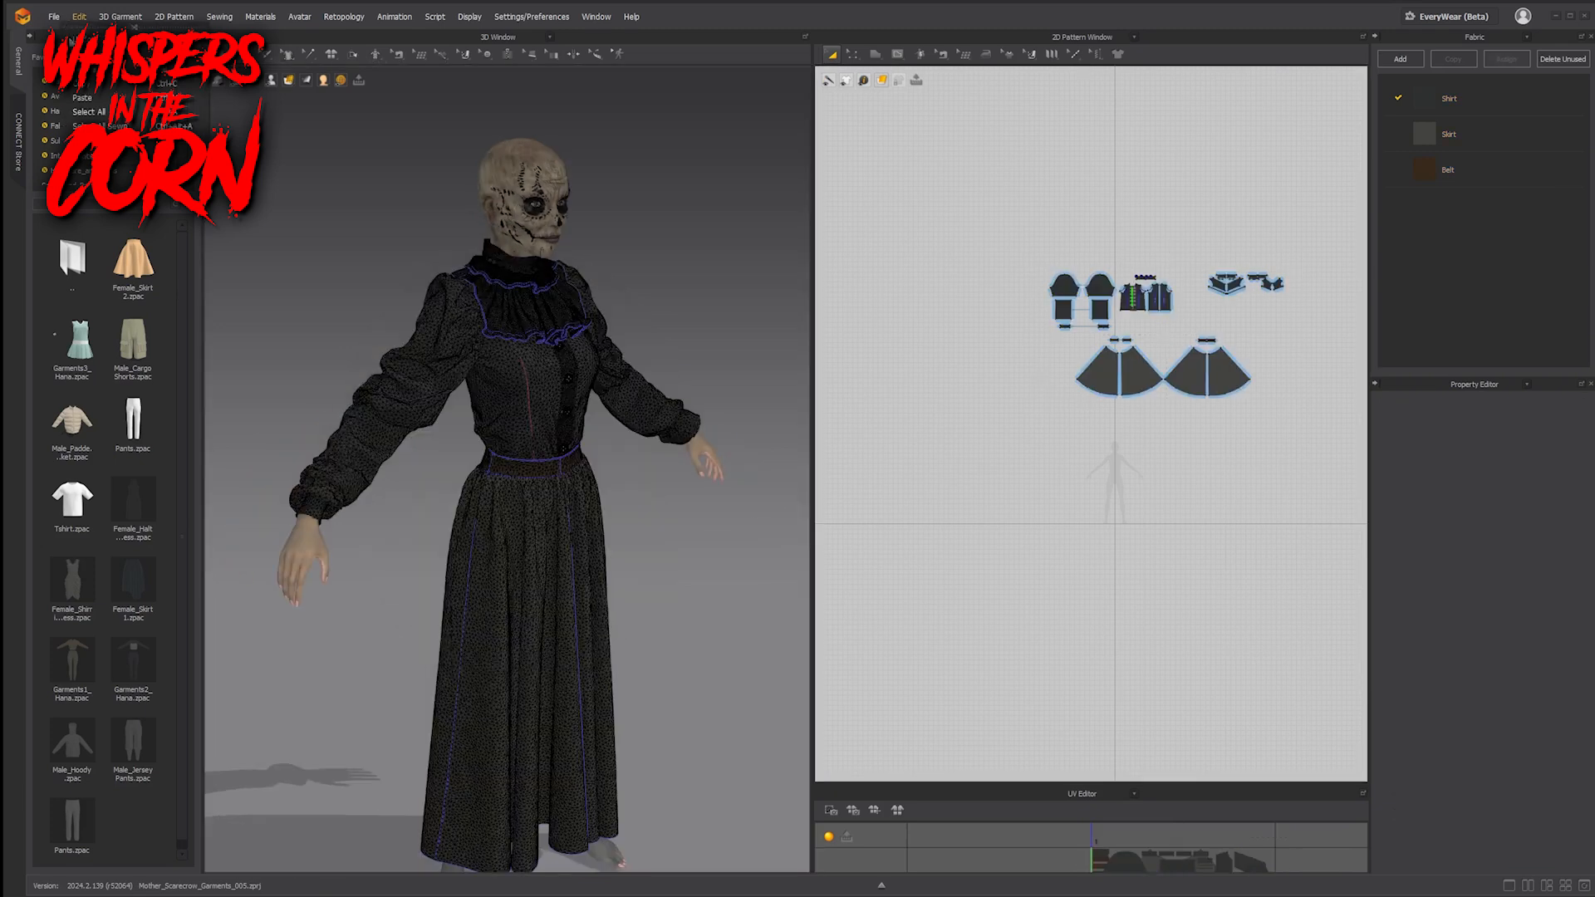
- Open the Mother_Scarecrow_Garments_002 project and inspect the simple version of the dress on the avatar
click(52, 14)
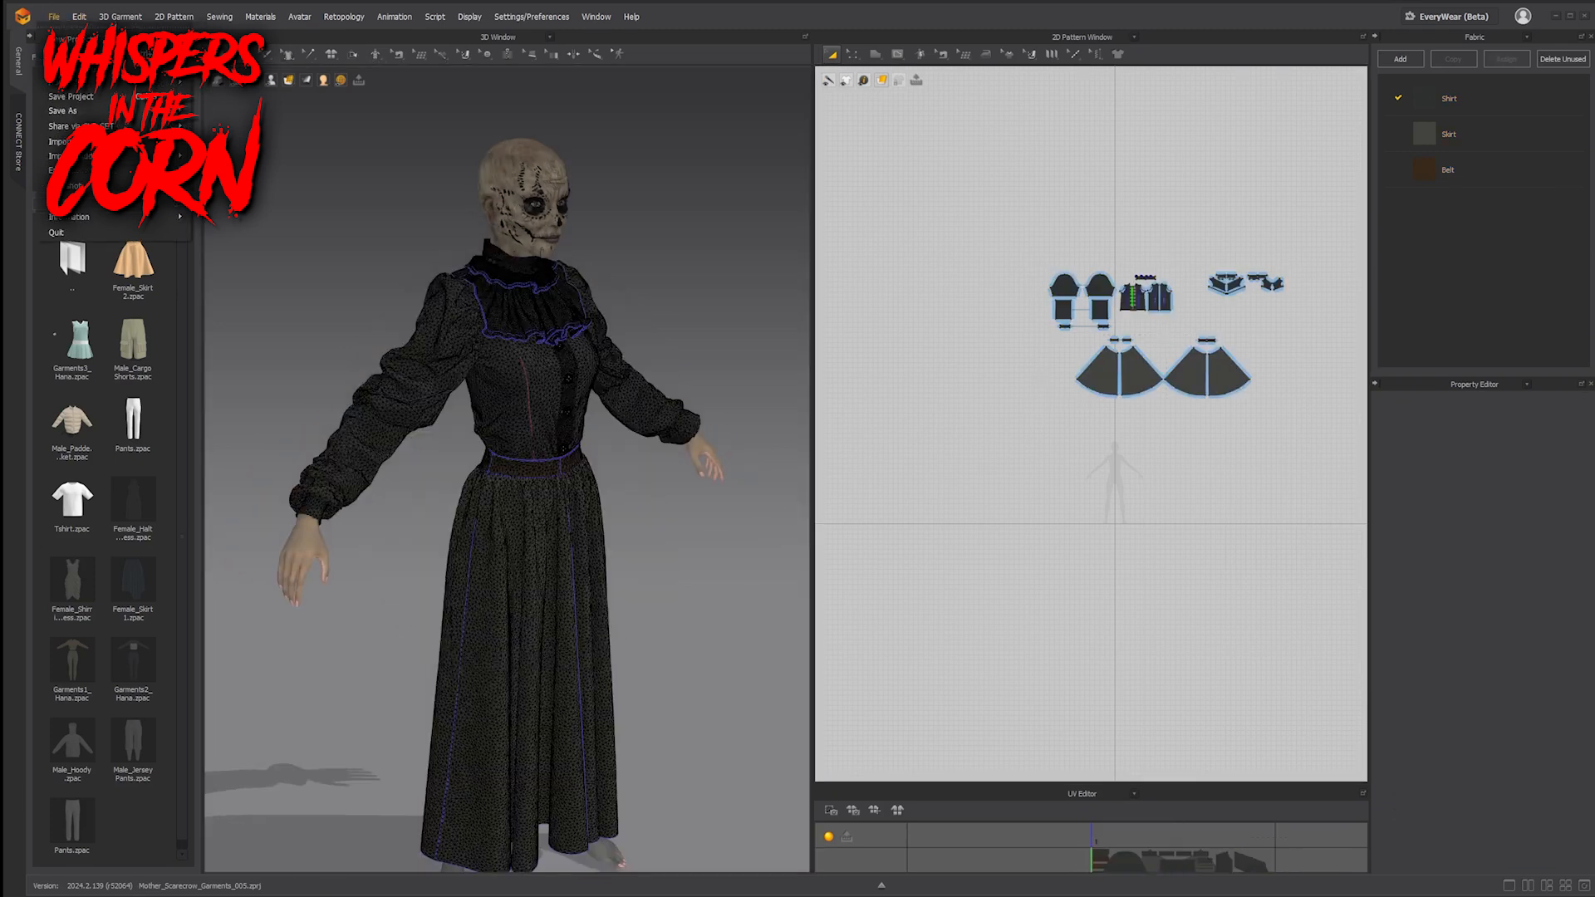
click(71, 39)
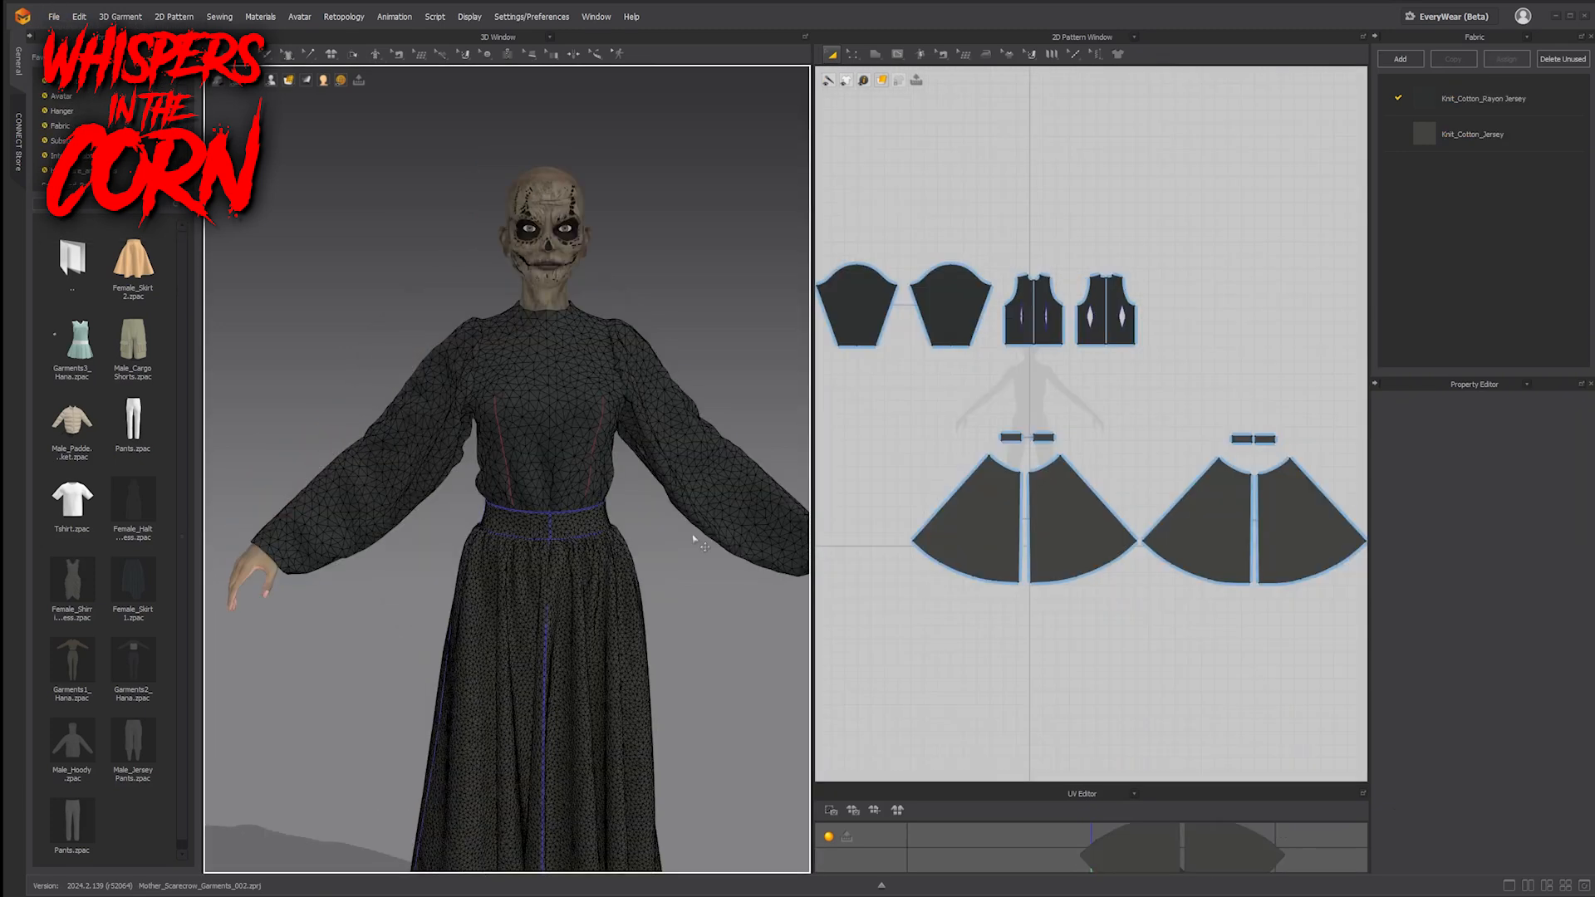
right_drag(532, 582, 646, 541)
scroll(562, 586, up, 4)
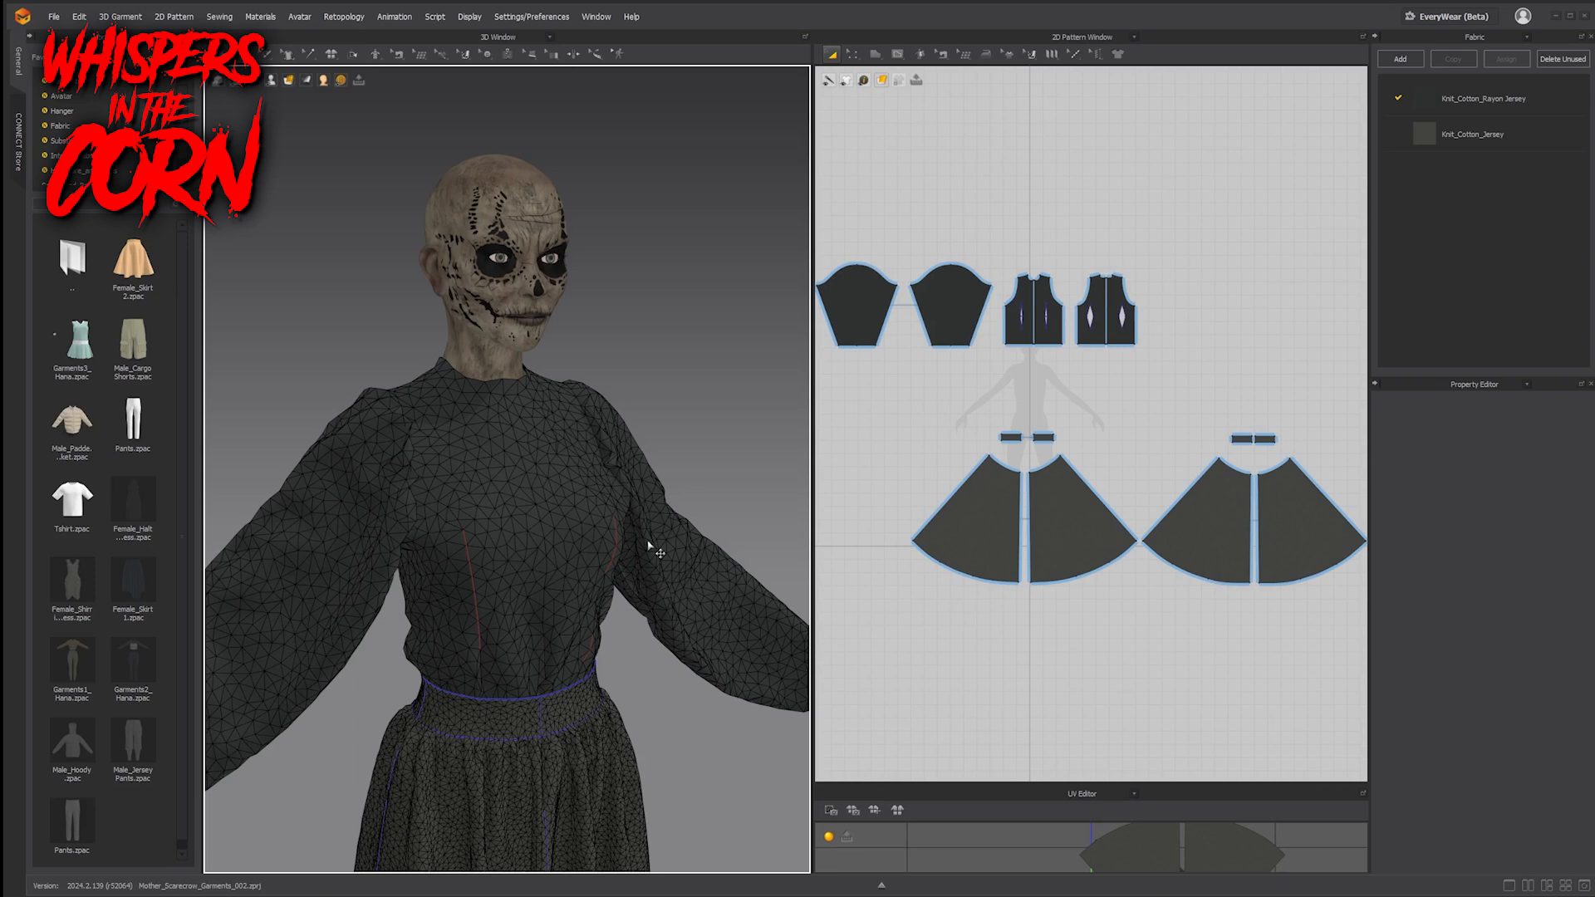
right_drag(649, 546, 648, 578)
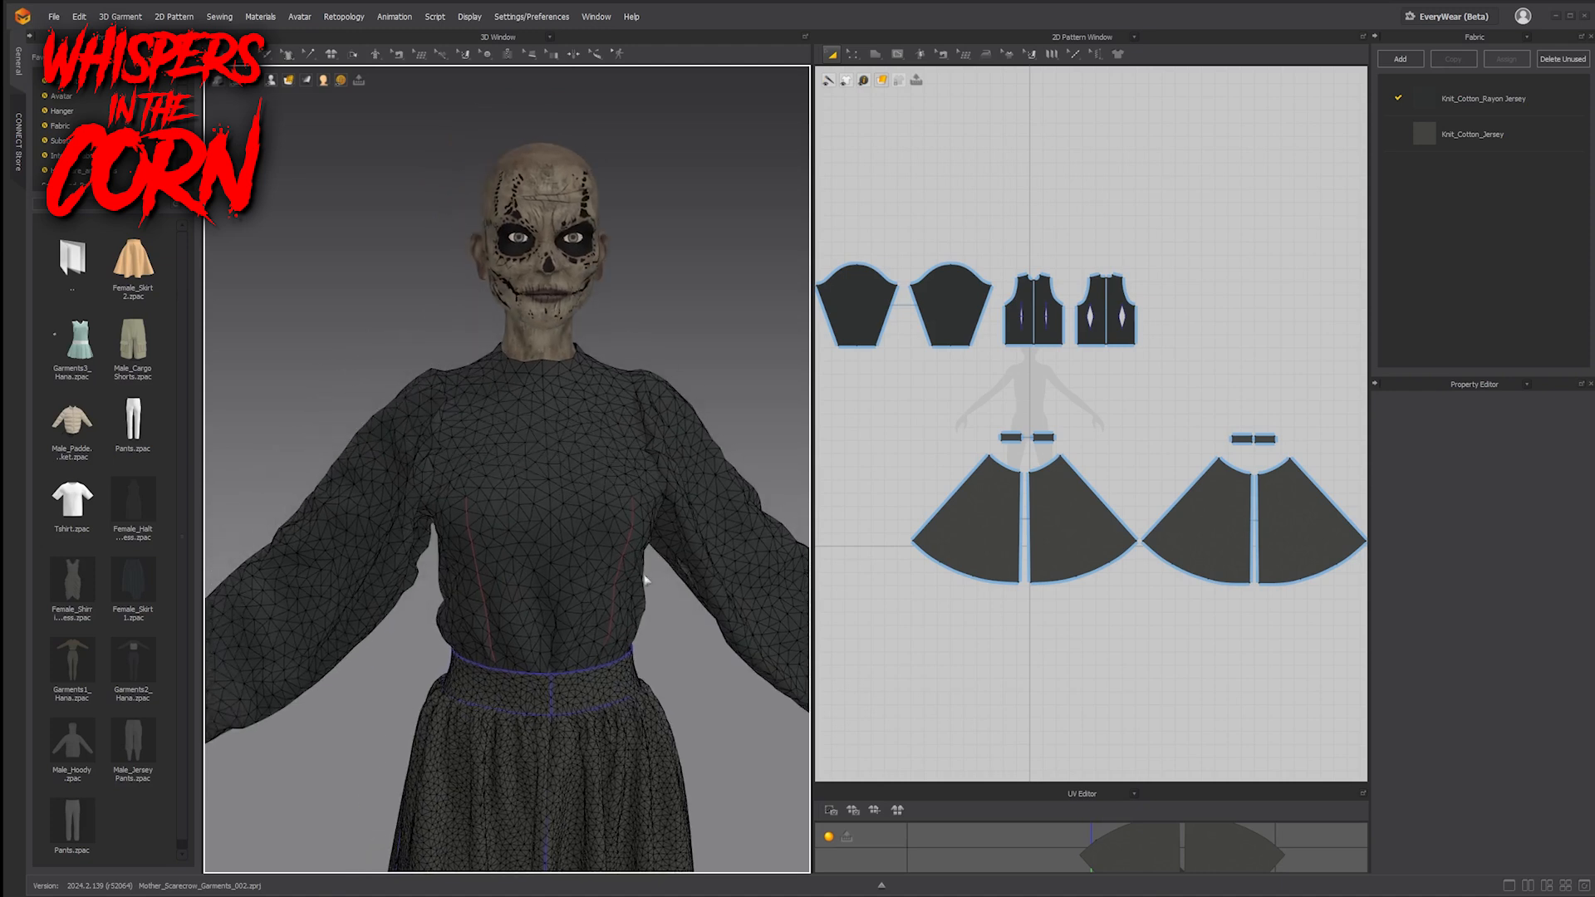
right_drag(399, 520, 552, 520)
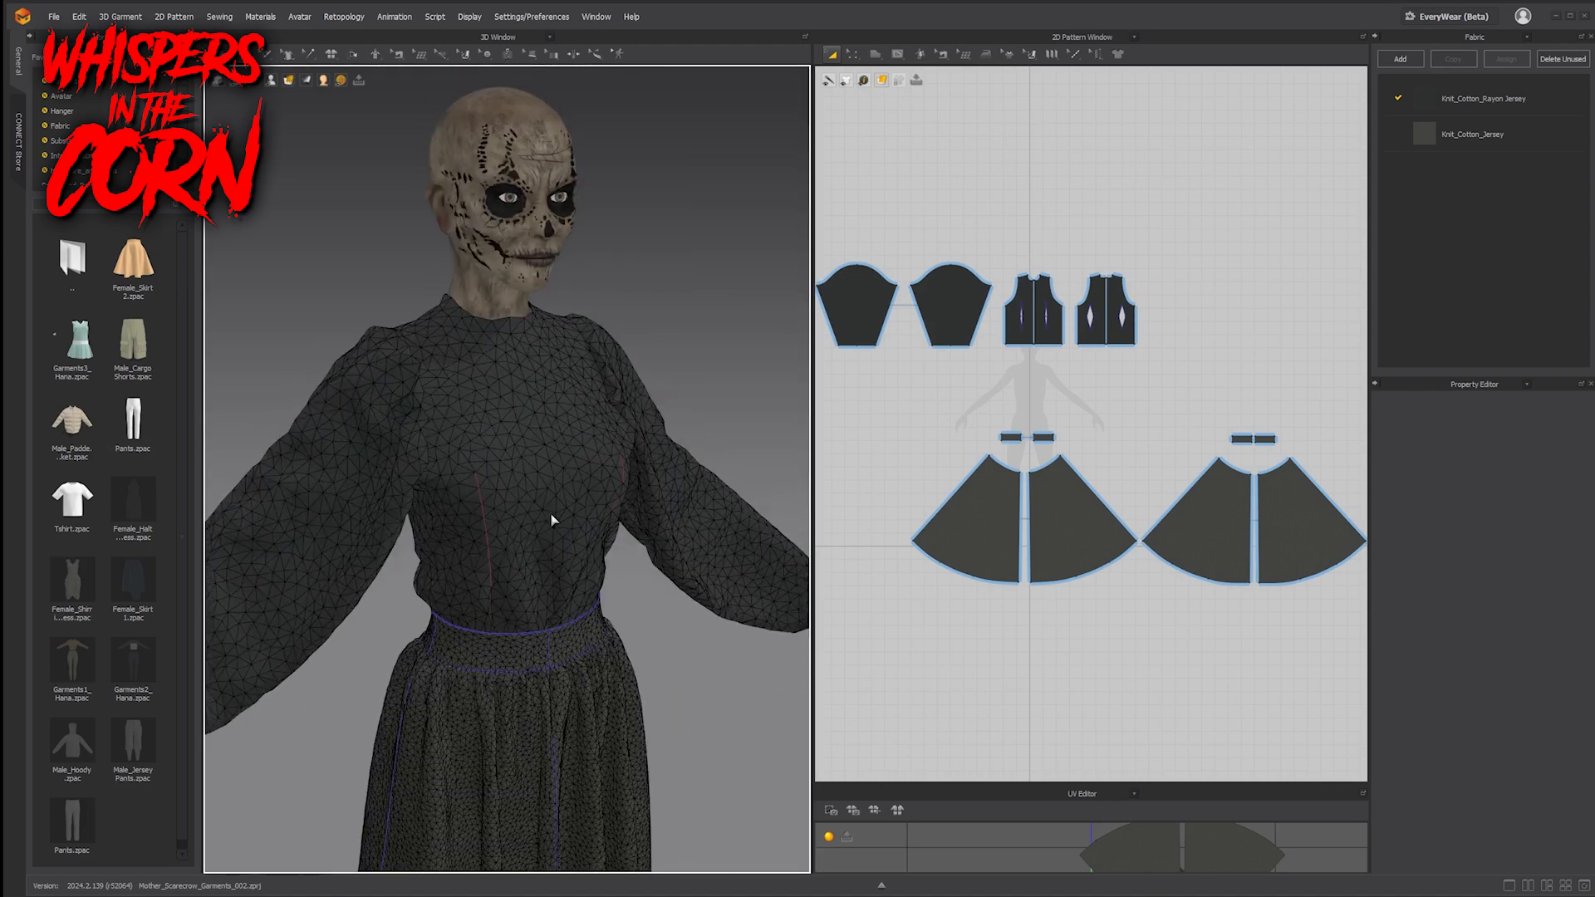
- Examine the front bodice and sleeve patterns of the top on the avatar from the front and back
right_drag(549, 456, 532, 432)
click(490, 415)
drag(639, 334, 583, 247)
right_drag(634, 435, 468, 413)
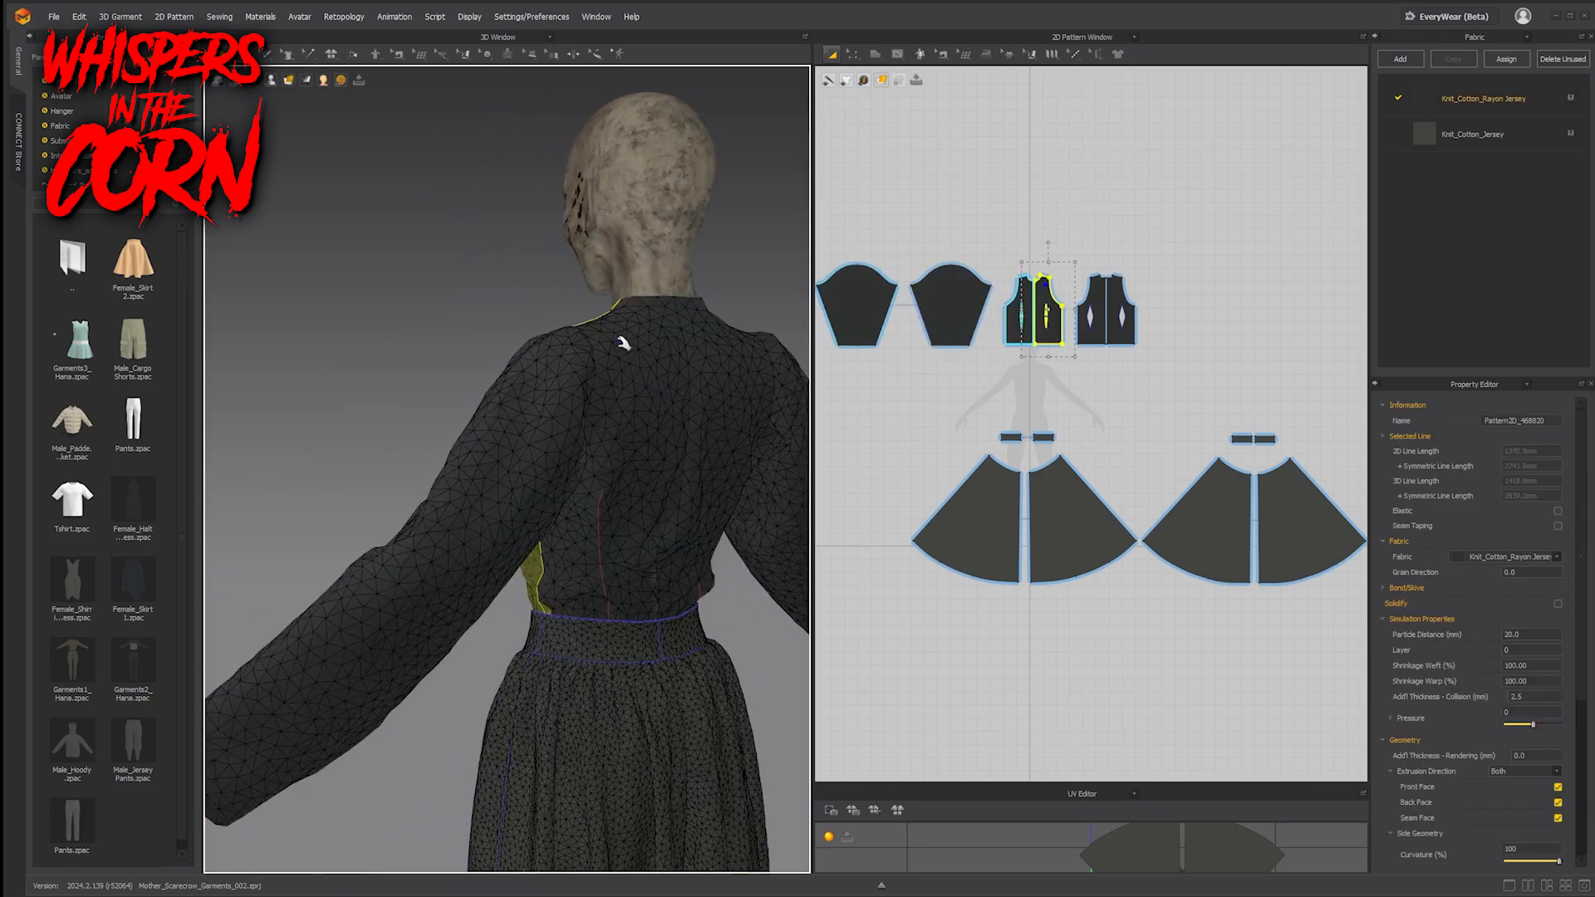
drag(621, 342, 601, 172)
drag(524, 378, 482, 320)
right_drag(656, 532, 605, 552)
middle_drag(605, 552, 488, 352)
right_drag(488, 353, 525, 388)
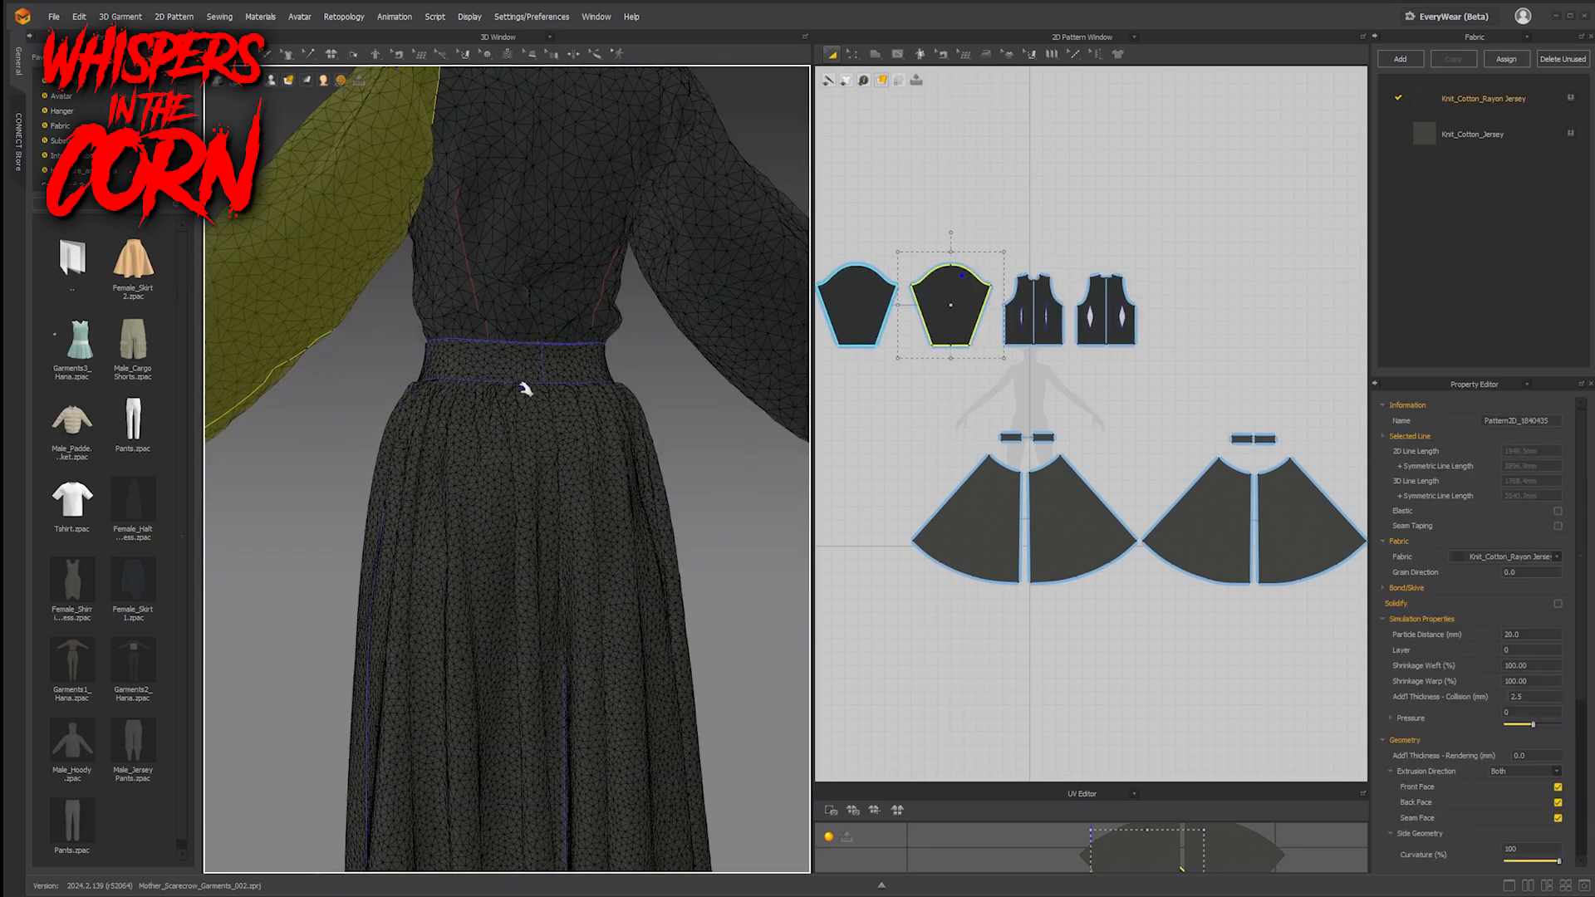
- Examine how the skirt panels and the sleeves sit on the avatar, selecting a skirt panel and a sleeve
drag(495, 445, 475, 258)
right_drag(399, 544, 565, 420)
scroll(584, 506, down, 3)
middle_drag(565, 419, 555, 549)
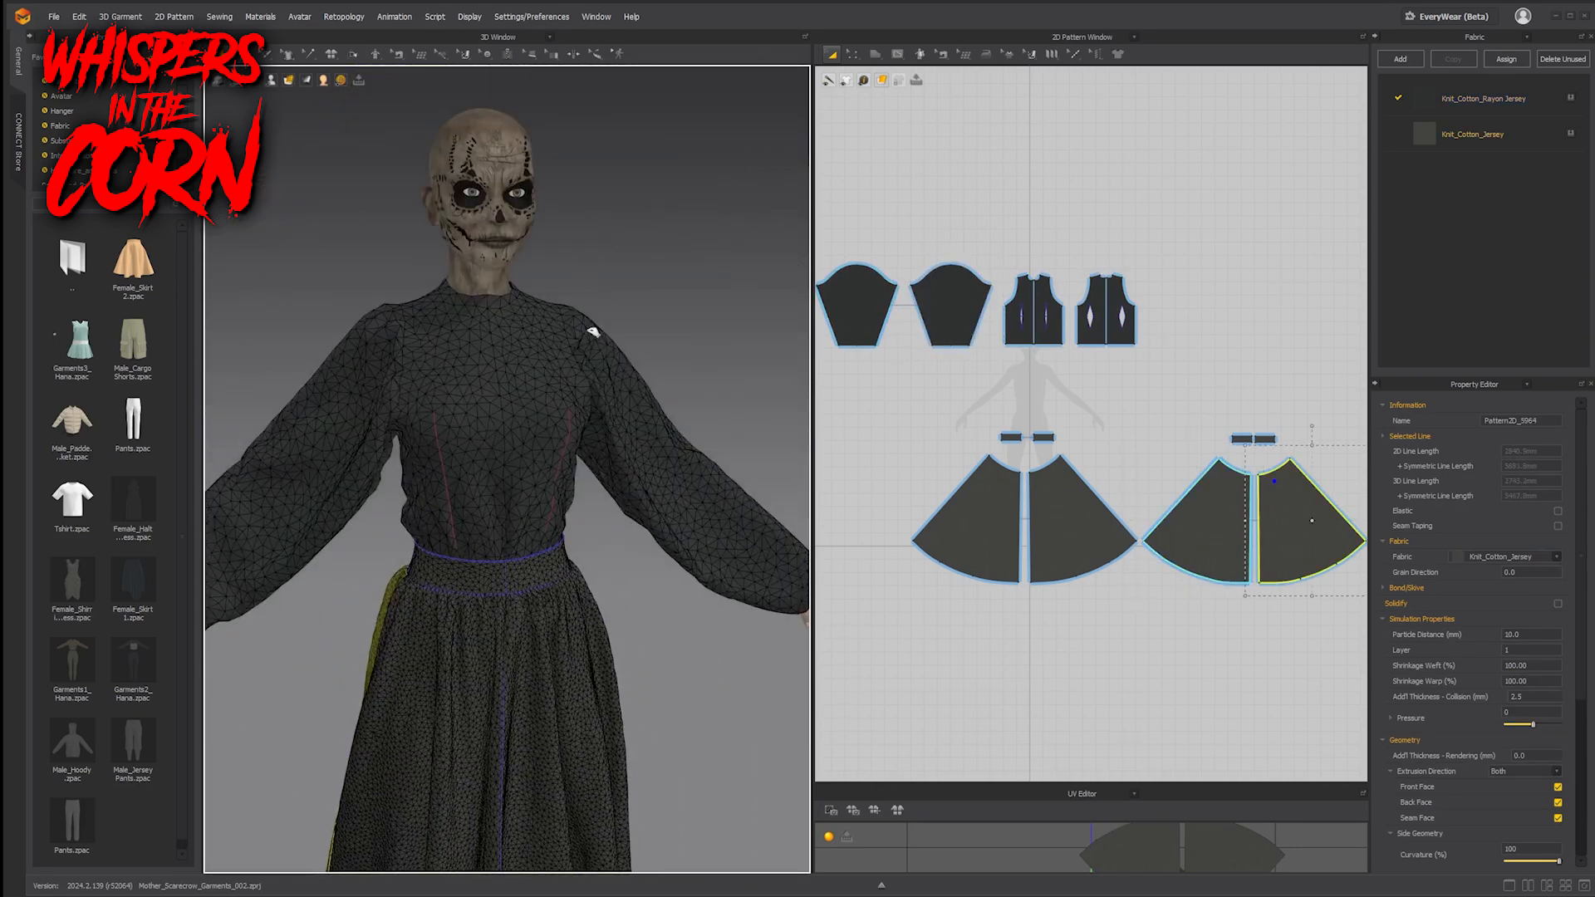
click(592, 333)
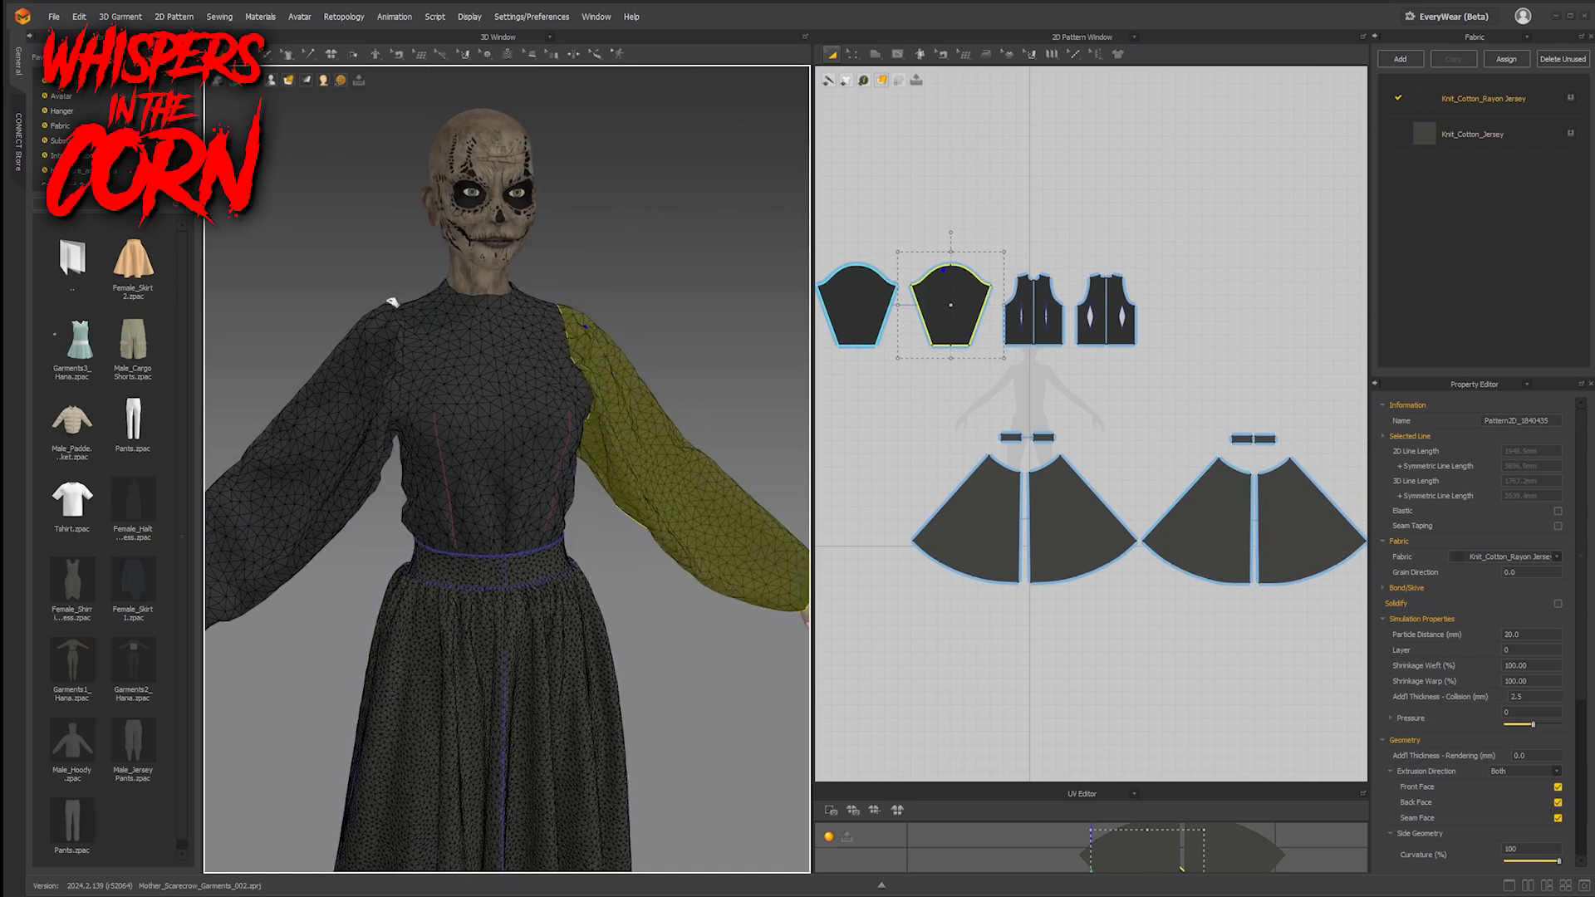
- Examine the sleeve and the back skirt panels below the waistband, selecting the panels on both sides of the centre seam
click(418, 308)
right_drag(447, 548, 502, 575)
middle_drag(536, 648, 600, 534)
right_drag(599, 534, 611, 399)
click(612, 347)
middle_drag(546, 447, 575, 566)
right_drag(575, 566, 562, 587)
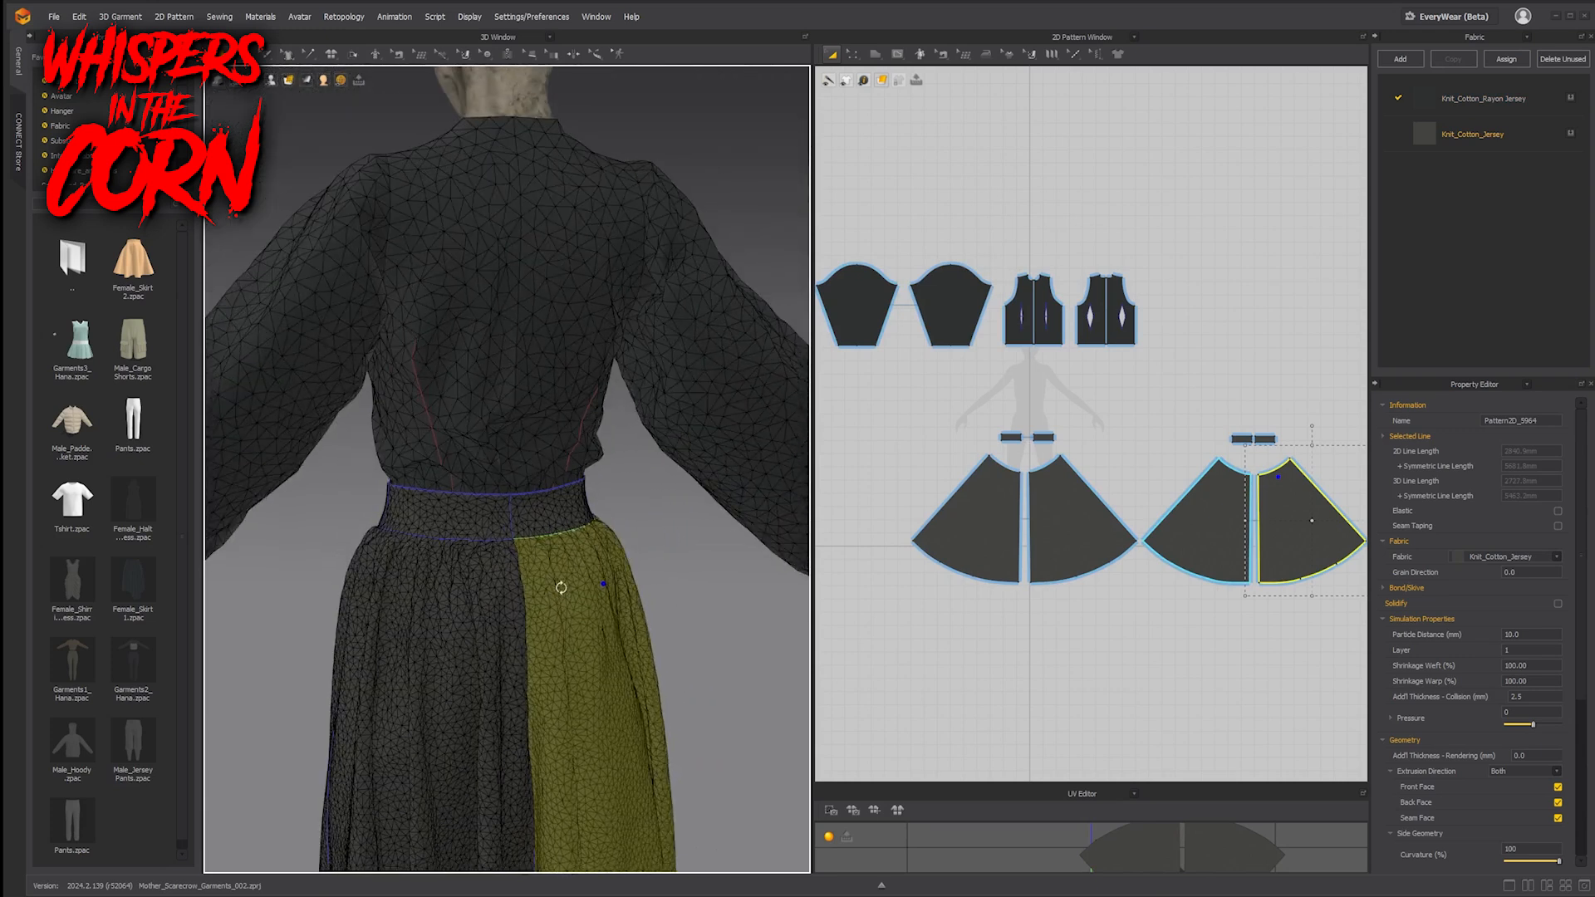
middle_drag(562, 587, 571, 505)
drag(398, 519, 372, 417)
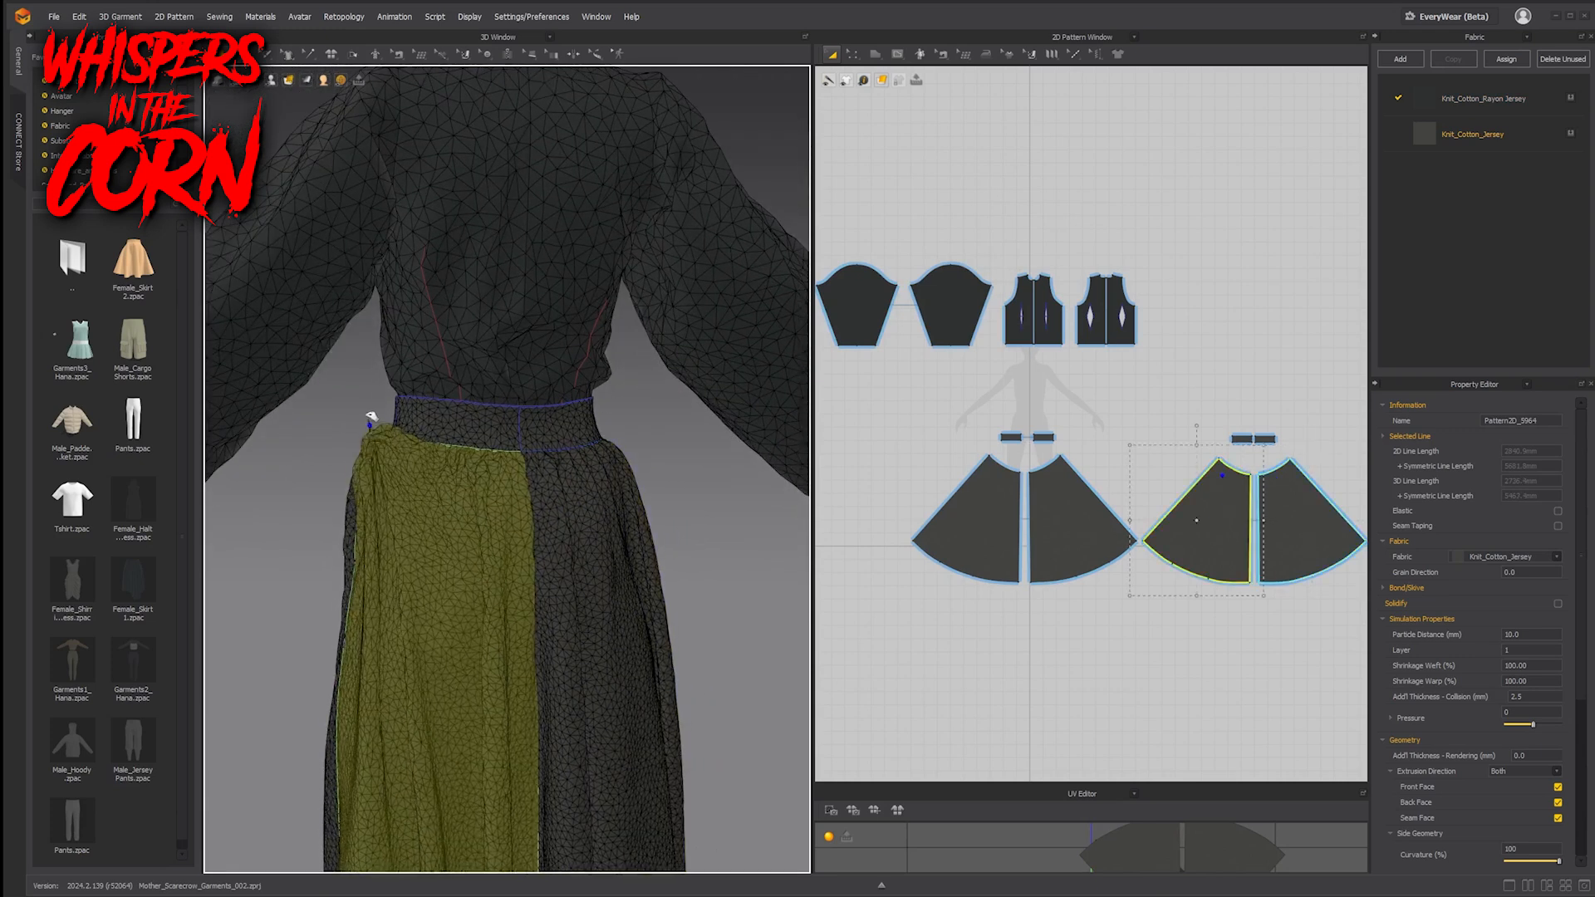
click(482, 419)
click(577, 515)
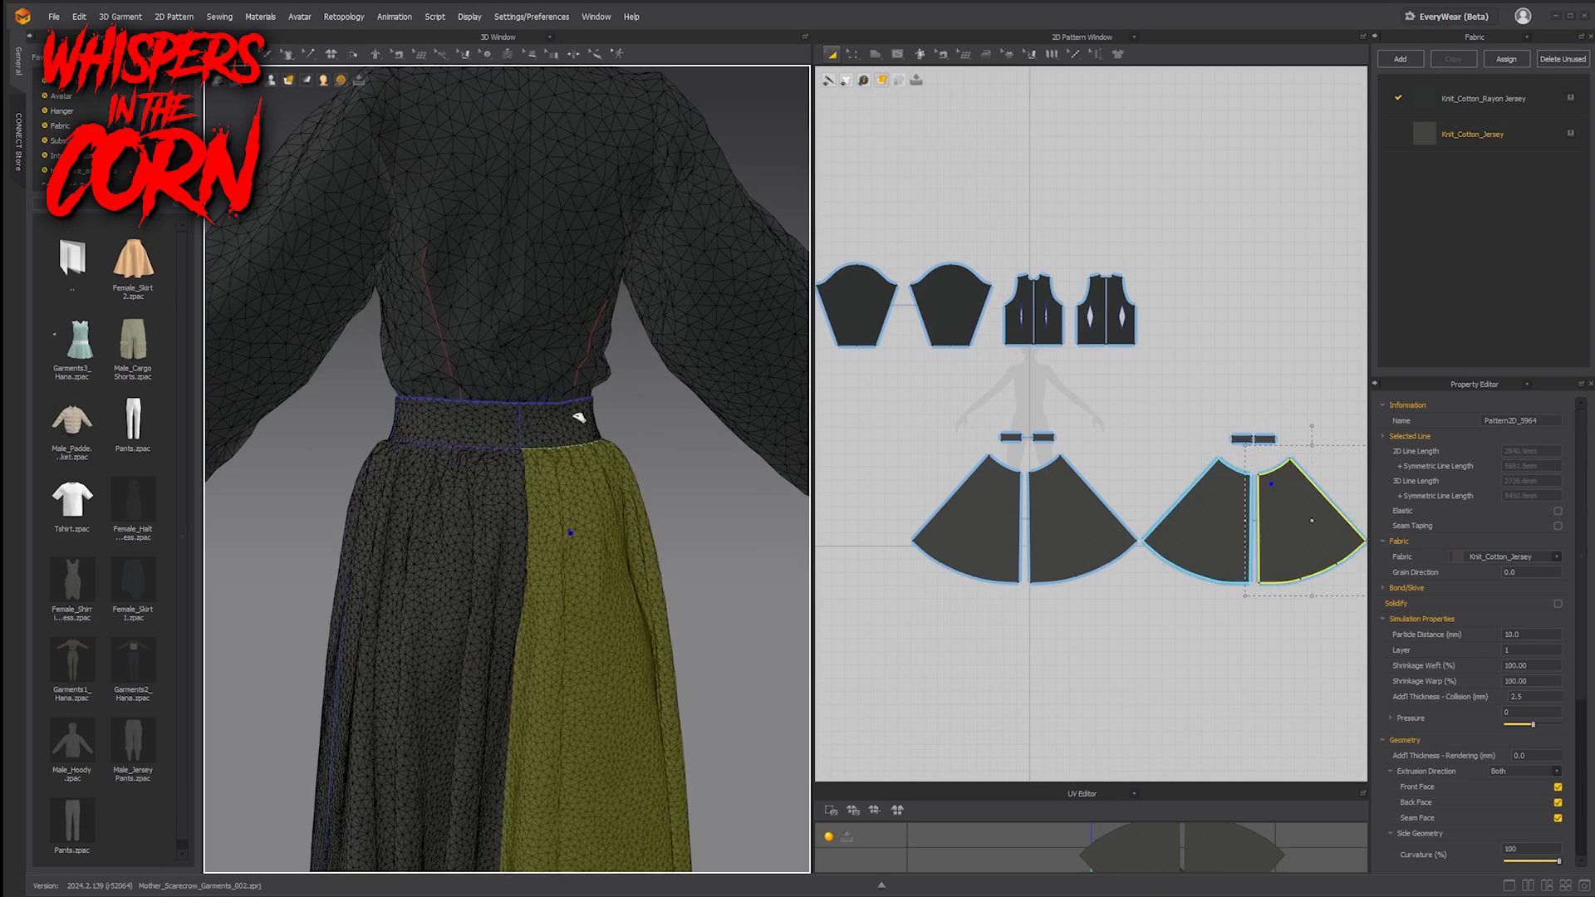
click(581, 420)
middle_drag(655, 399, 593, 623)
- Examine the bodice panels from the back around to the front, selecting the front panel with its dart
click(570, 334)
right_drag(555, 425, 465, 420)
click(645, 374)
middle_drag(644, 374, 595, 445)
right_drag(594, 446, 536, 432)
click(644, 391)
right_drag(644, 391, 587, 456)
middle_drag(781, 420, 590, 424)
right_drag(590, 424, 615, 415)
click(643, 379)
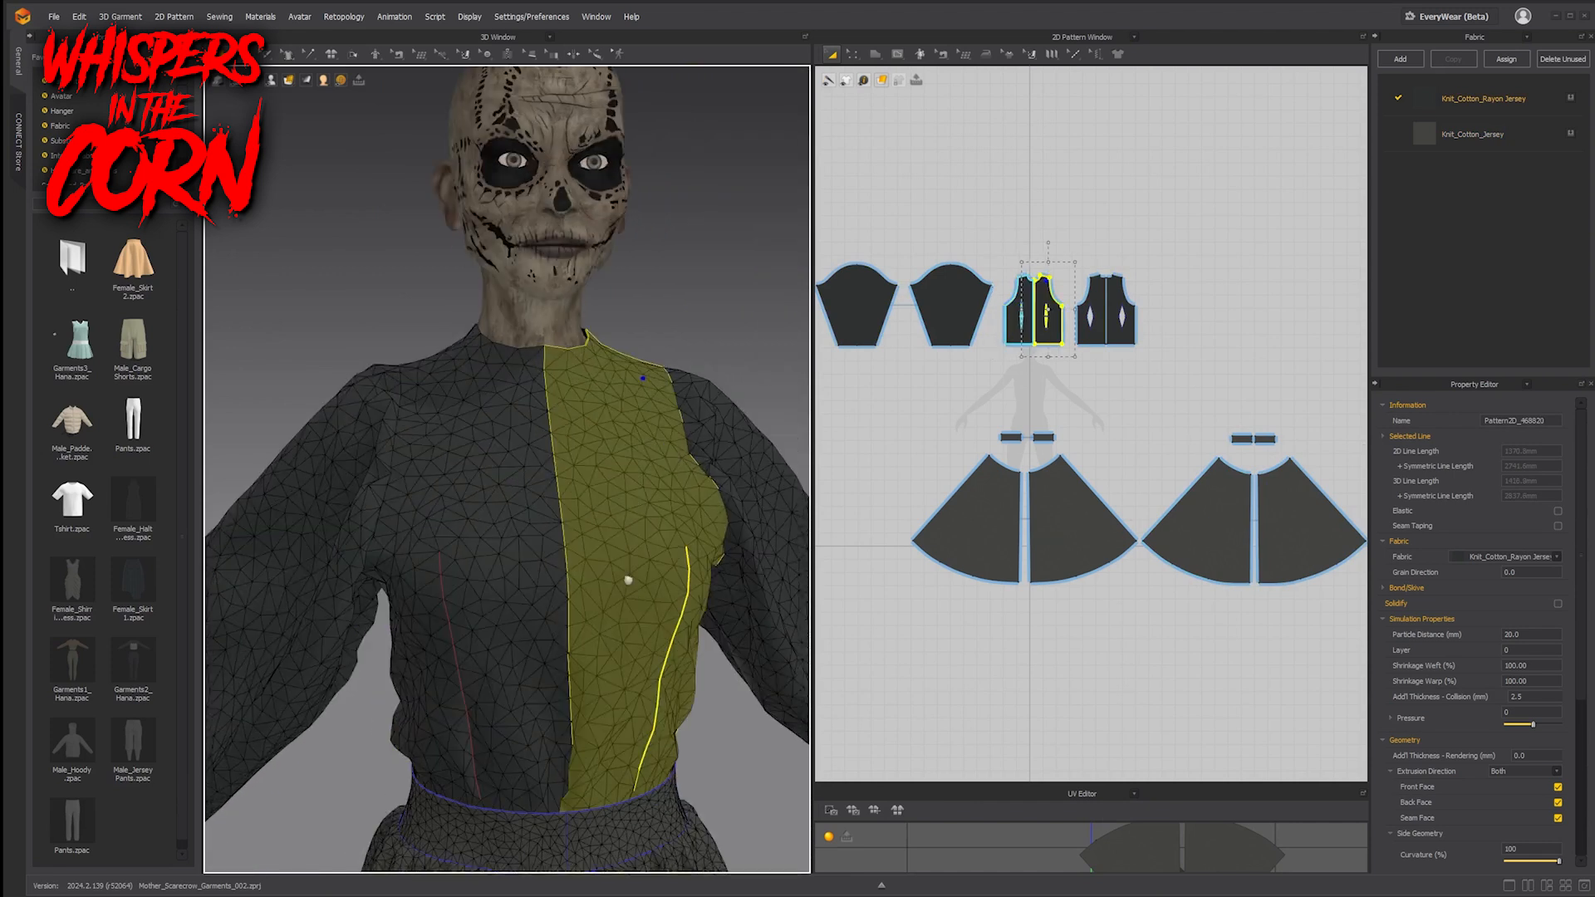
middle_drag(631, 590, 581, 349)
right_drag(595, 488, 586, 486)
- Select a waistband piece and examine how the waistband and full skirt hang on the avatar
click(602, 574)
right_drag(581, 416, 614, 399)
middle_drag(614, 398, 571, 553)
scroll(571, 554, down, 5)
right_drag(506, 544, 517, 437)
middle_drag(517, 436, 512, 338)
right_drag(673, 378, 625, 331)
middle_drag(625, 332, 637, 386)
right_drag(637, 386, 675, 389)
- Open the Mother_Scarecrow_Garments_003 project
click(53, 18)
mouse_move(70, 55)
click(221, 66)
click(248, 215)
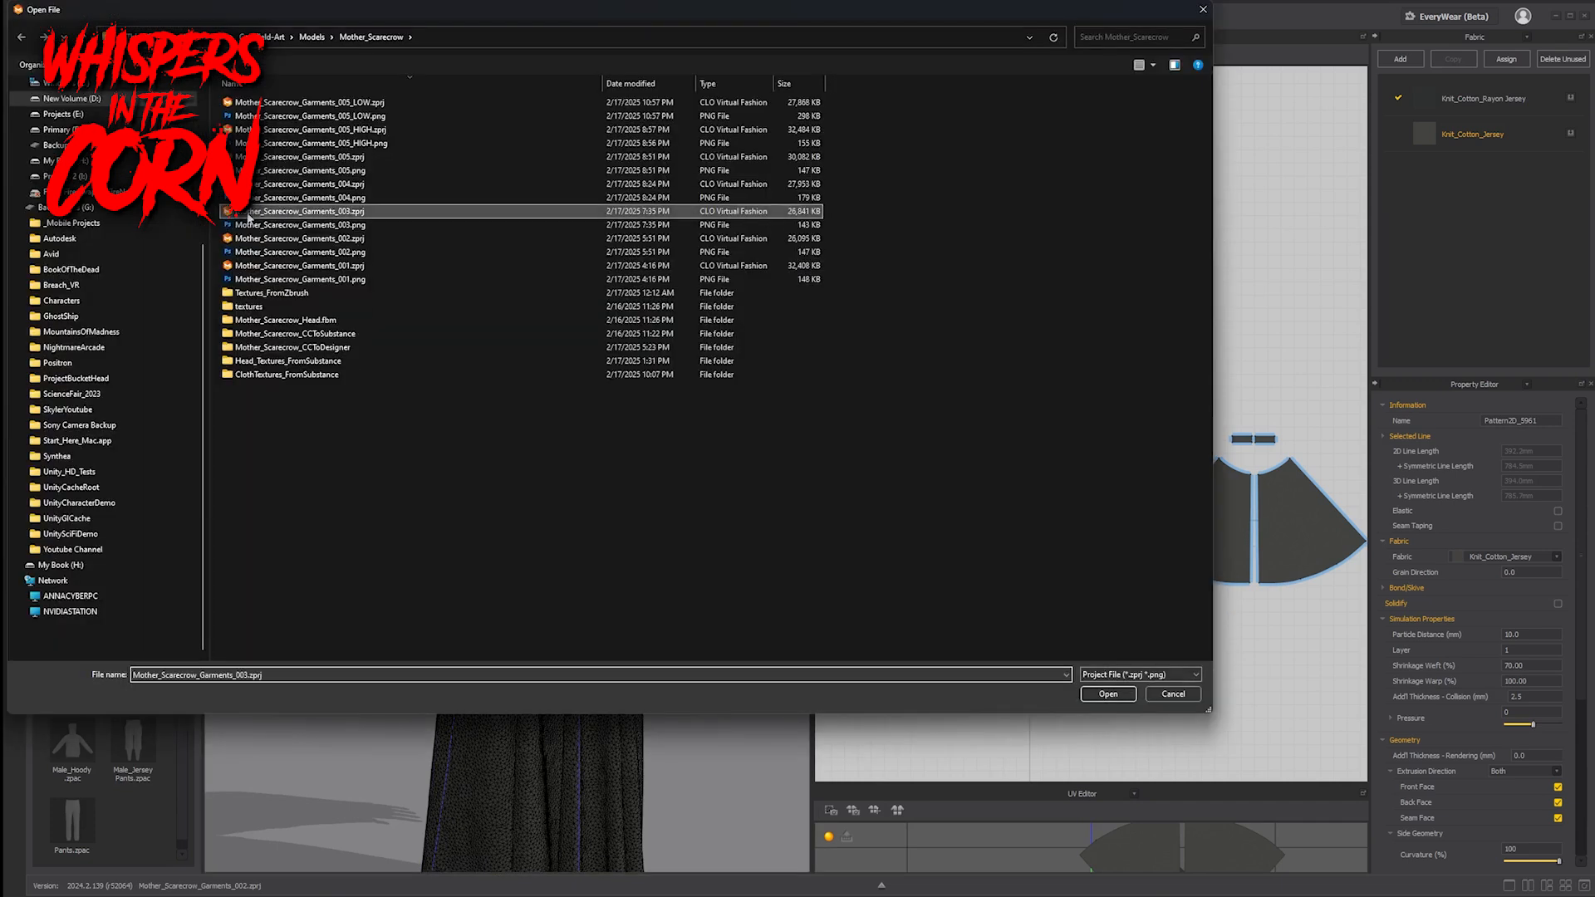
double_click(249, 218)
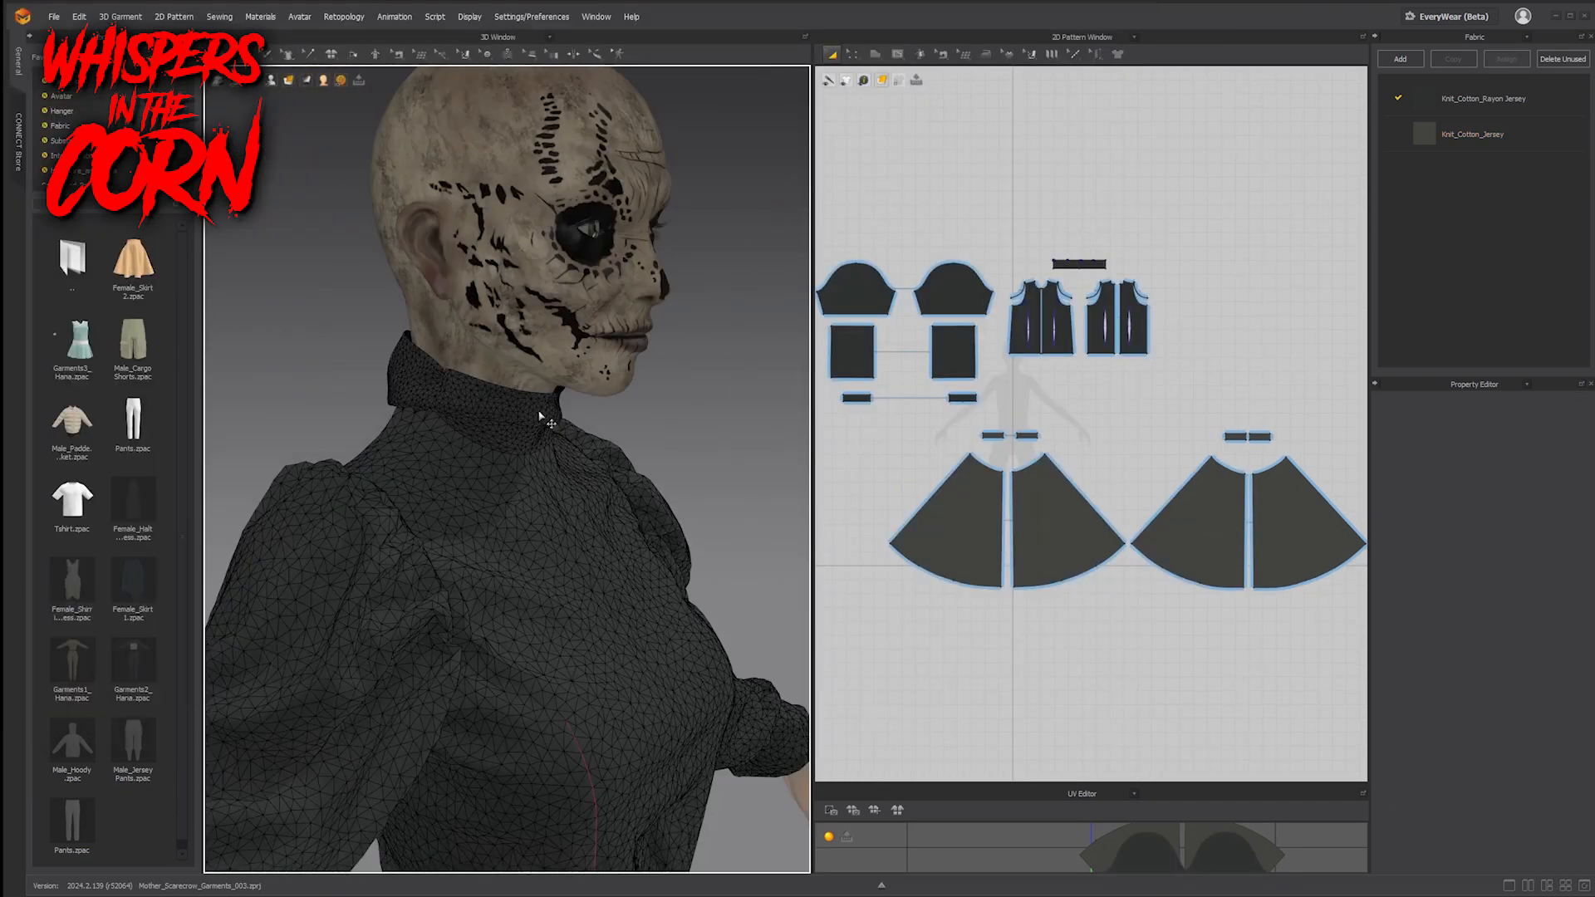
- Examine the high collar, the puffed upper sleeve and the cuffed forearm on the avatar up close
scroll(581, 449, down, 4)
right_drag(681, 453, 630, 460)
scroll(630, 460, up, 5)
middle_drag(629, 460, 631, 327)
right_drag(542, 447, 536, 496)
middle_drag(536, 496, 460, 590)
right_drag(495, 453, 555, 448)
right_drag(573, 395, 715, 363)
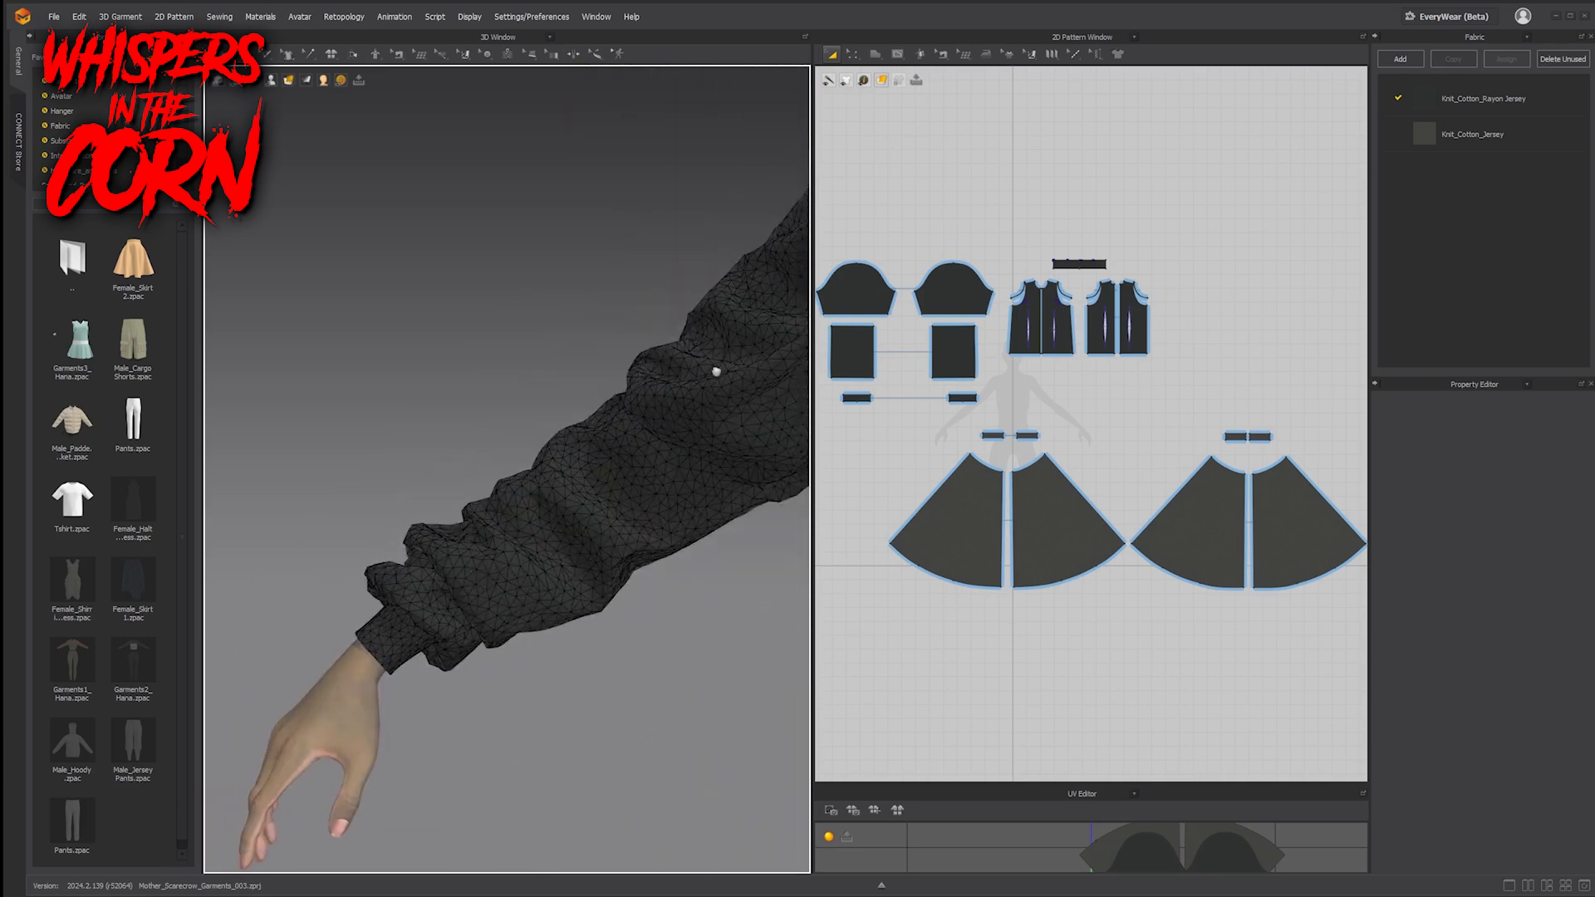
- Examine how the sleeve is divided, selecting the lower sleeve on the avatar and the cuff among the 2D patterns
scroll(385, 633, up, 3)
scroll(385, 634, down, 4)
scroll(544, 452, down, 2)
right_drag(588, 574, 417, 432)
click(407, 375)
right_drag(407, 375, 651, 462)
click(723, 526)
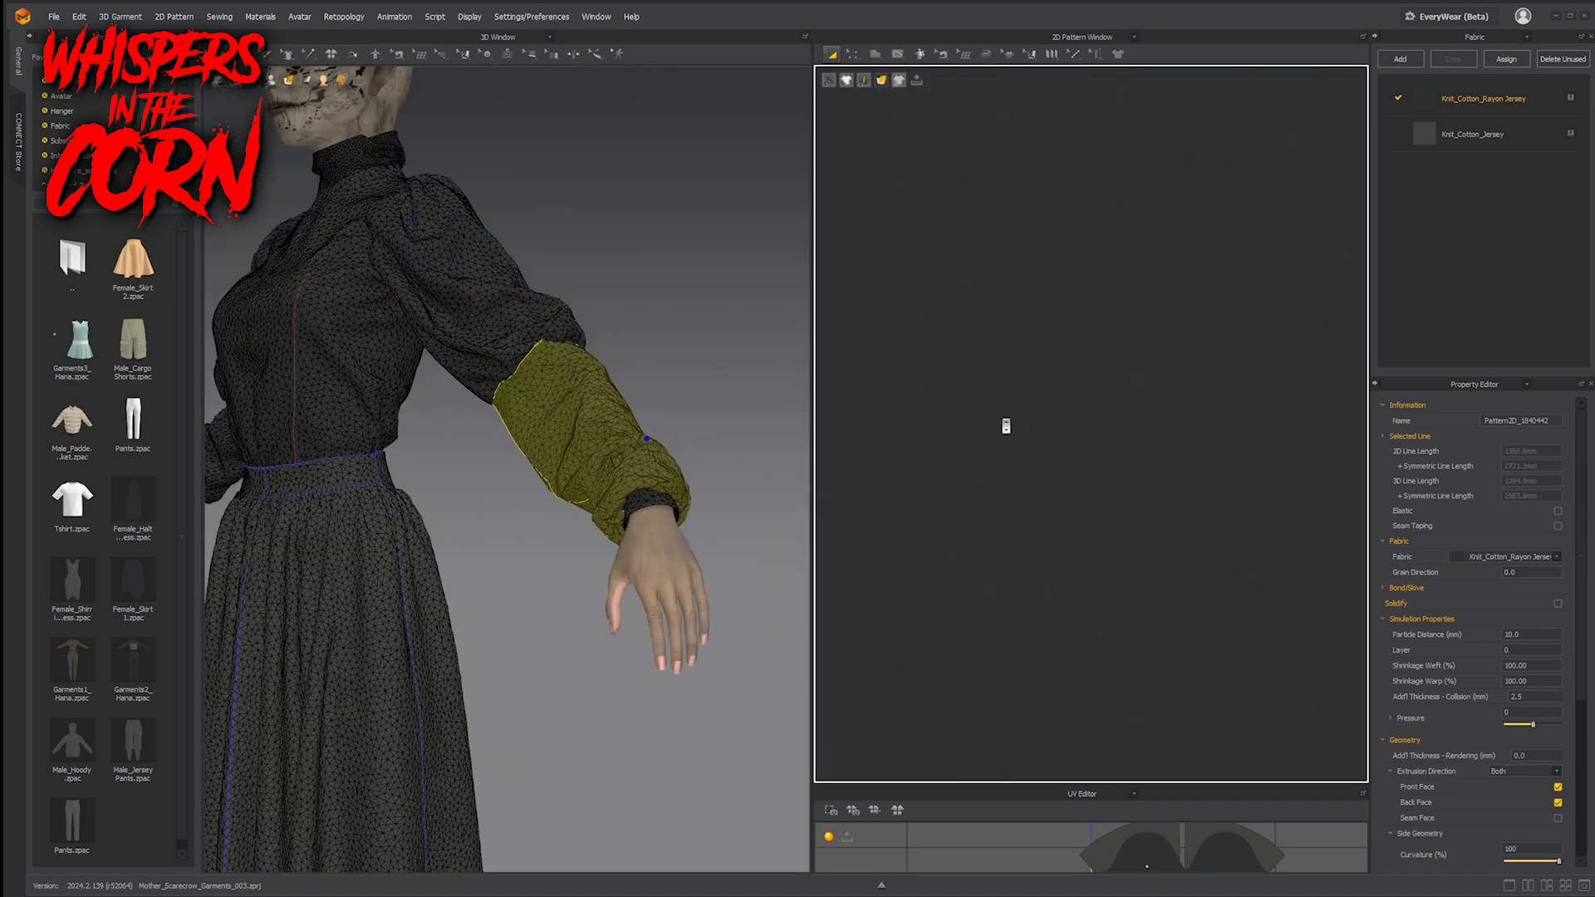
scroll(1005, 424, down, 3)
scroll(1004, 413, down, 4)
middle_drag(1014, 442, 1218, 437)
click(960, 492)
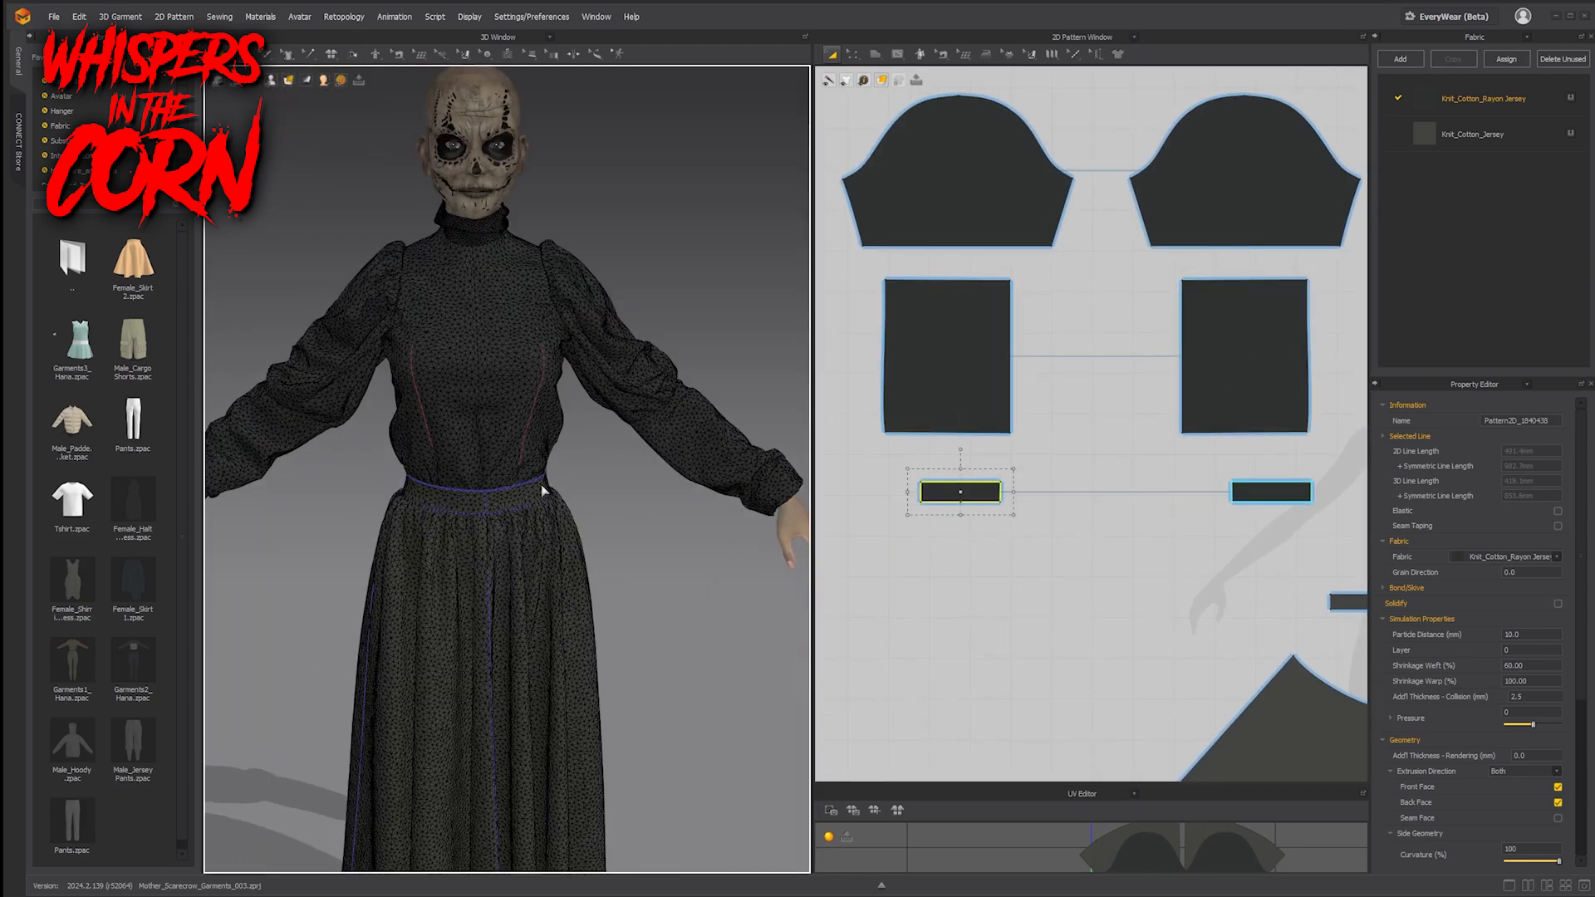
- Open the Mother_Scarecrow_Garments_005 project
click(54, 17)
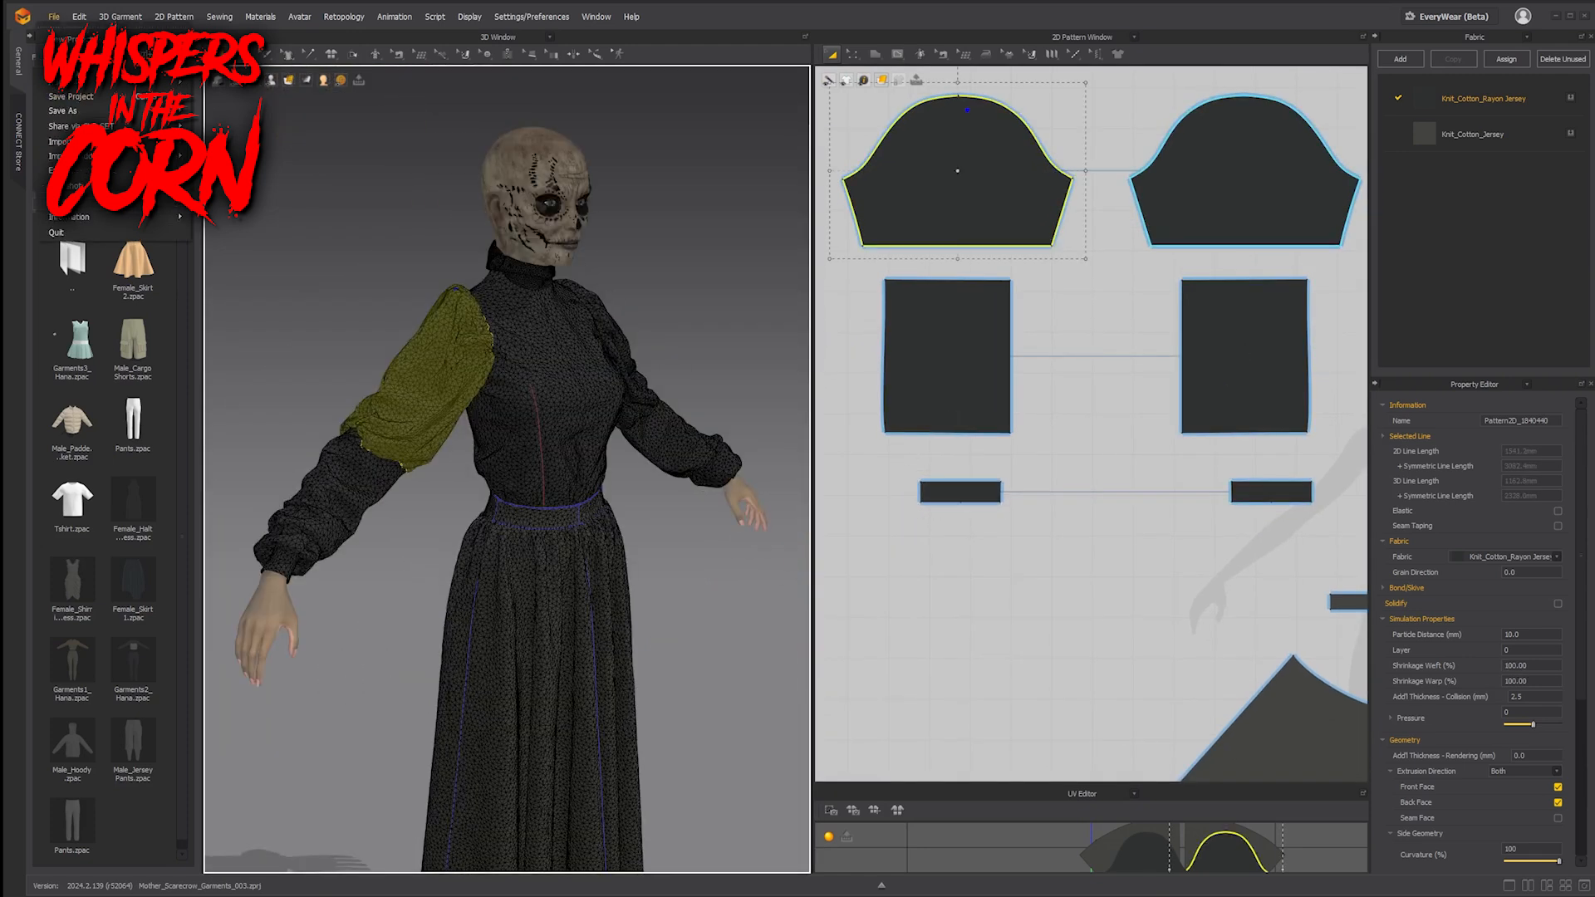
click(73, 54)
click(282, 158)
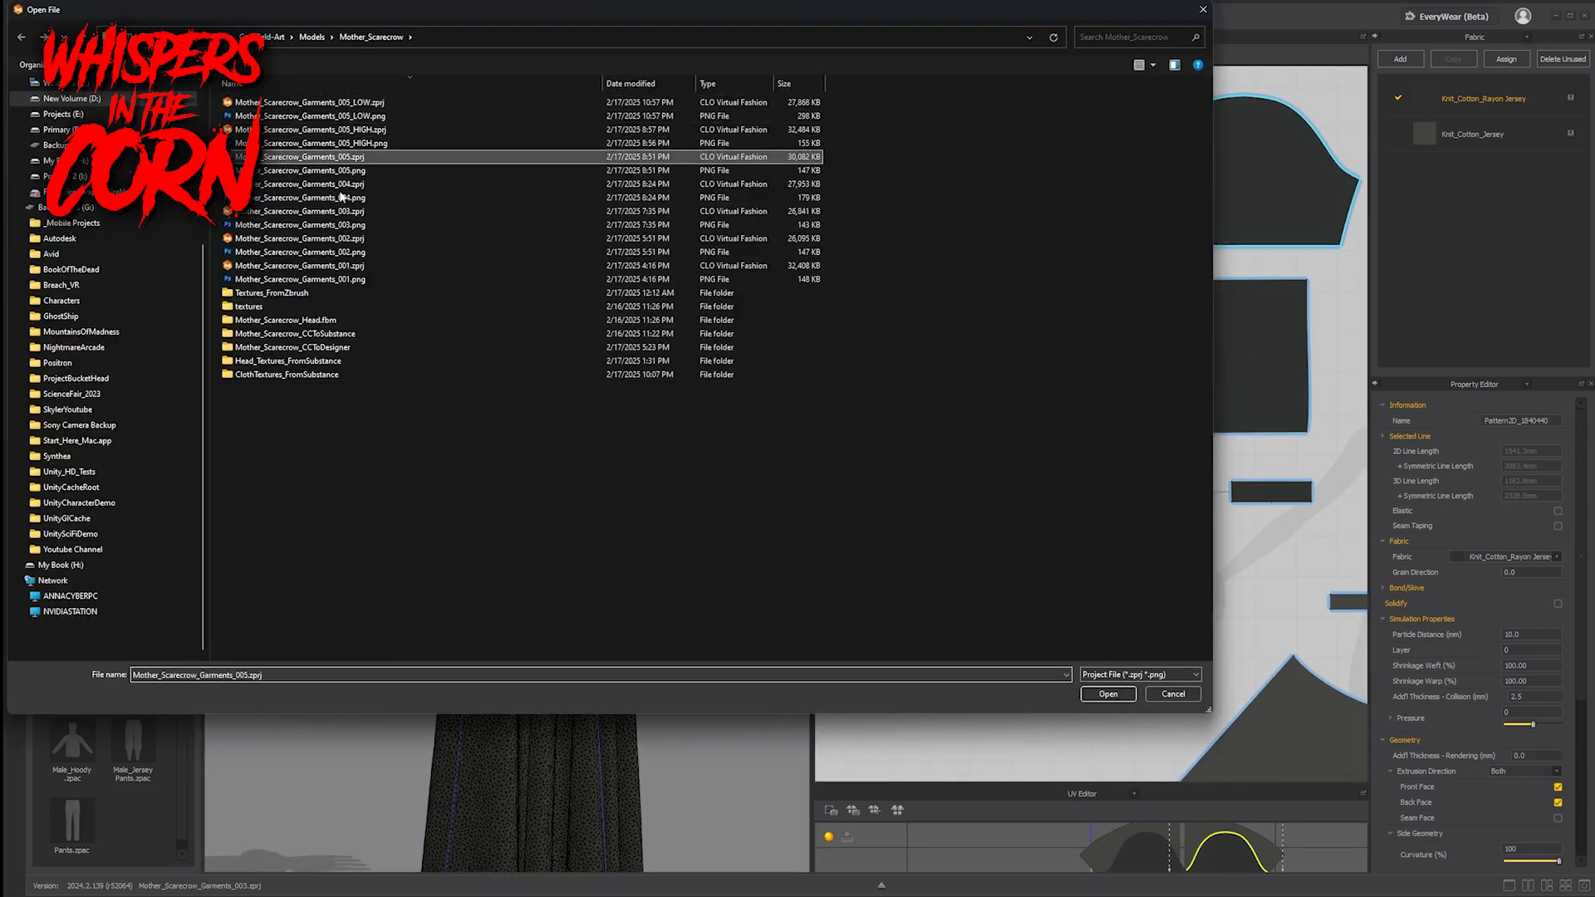
click(1095, 693)
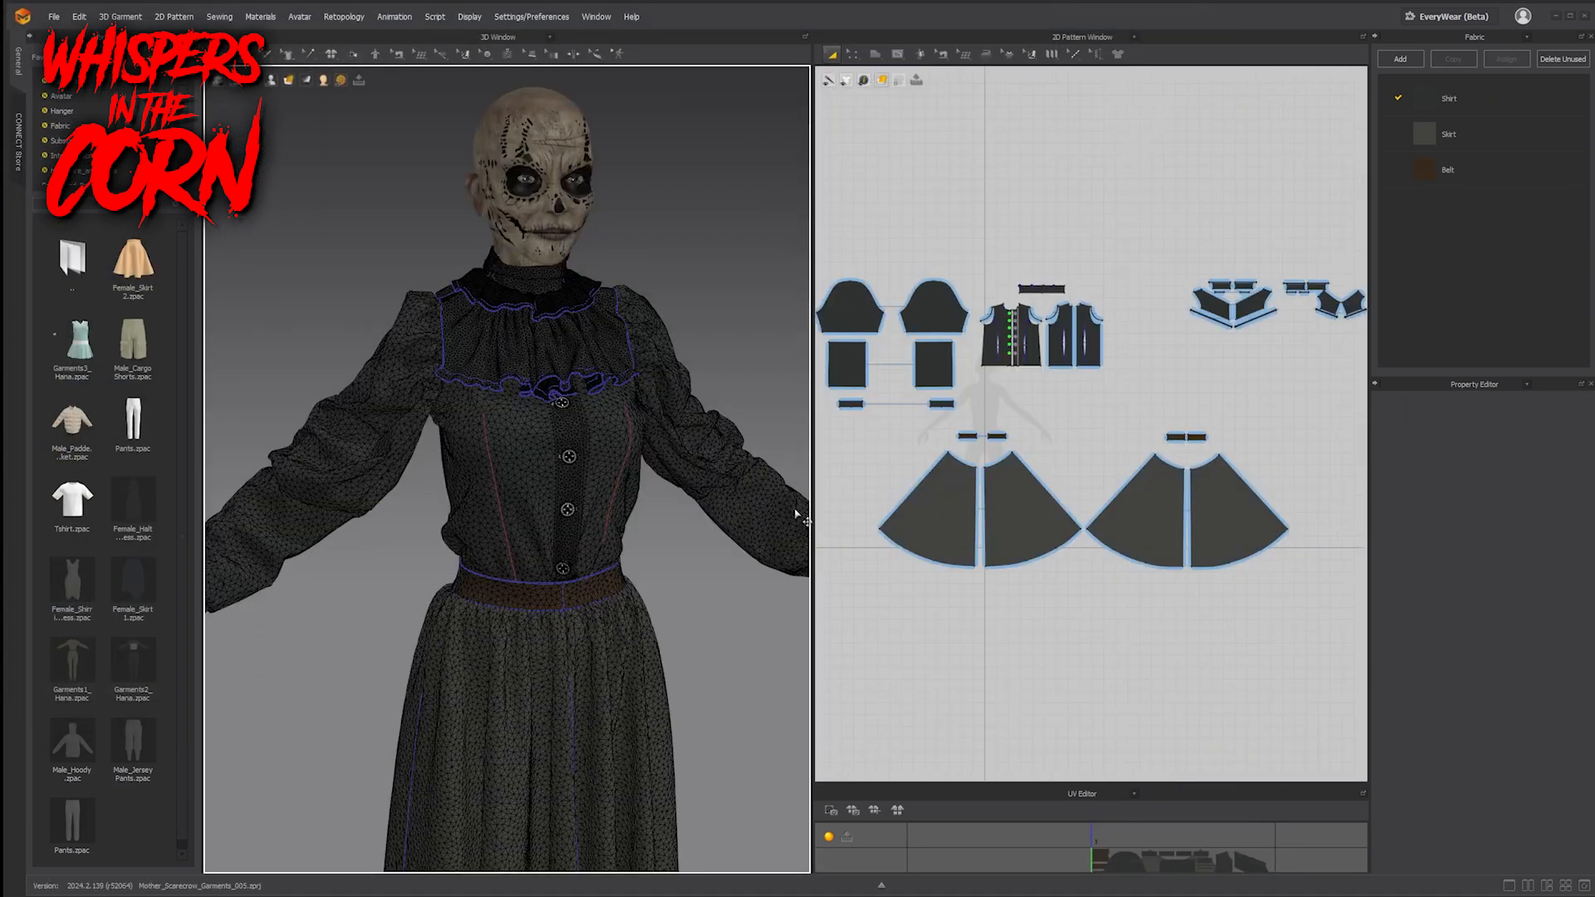
- Examine the buttoned bodice and ruffled yoke from several angles, selecting the ruffle pieces around the collar
mouse_move(463, 463)
right_down()
mouse_move(495, 459)
mouse_move(456, 461)
right_up()
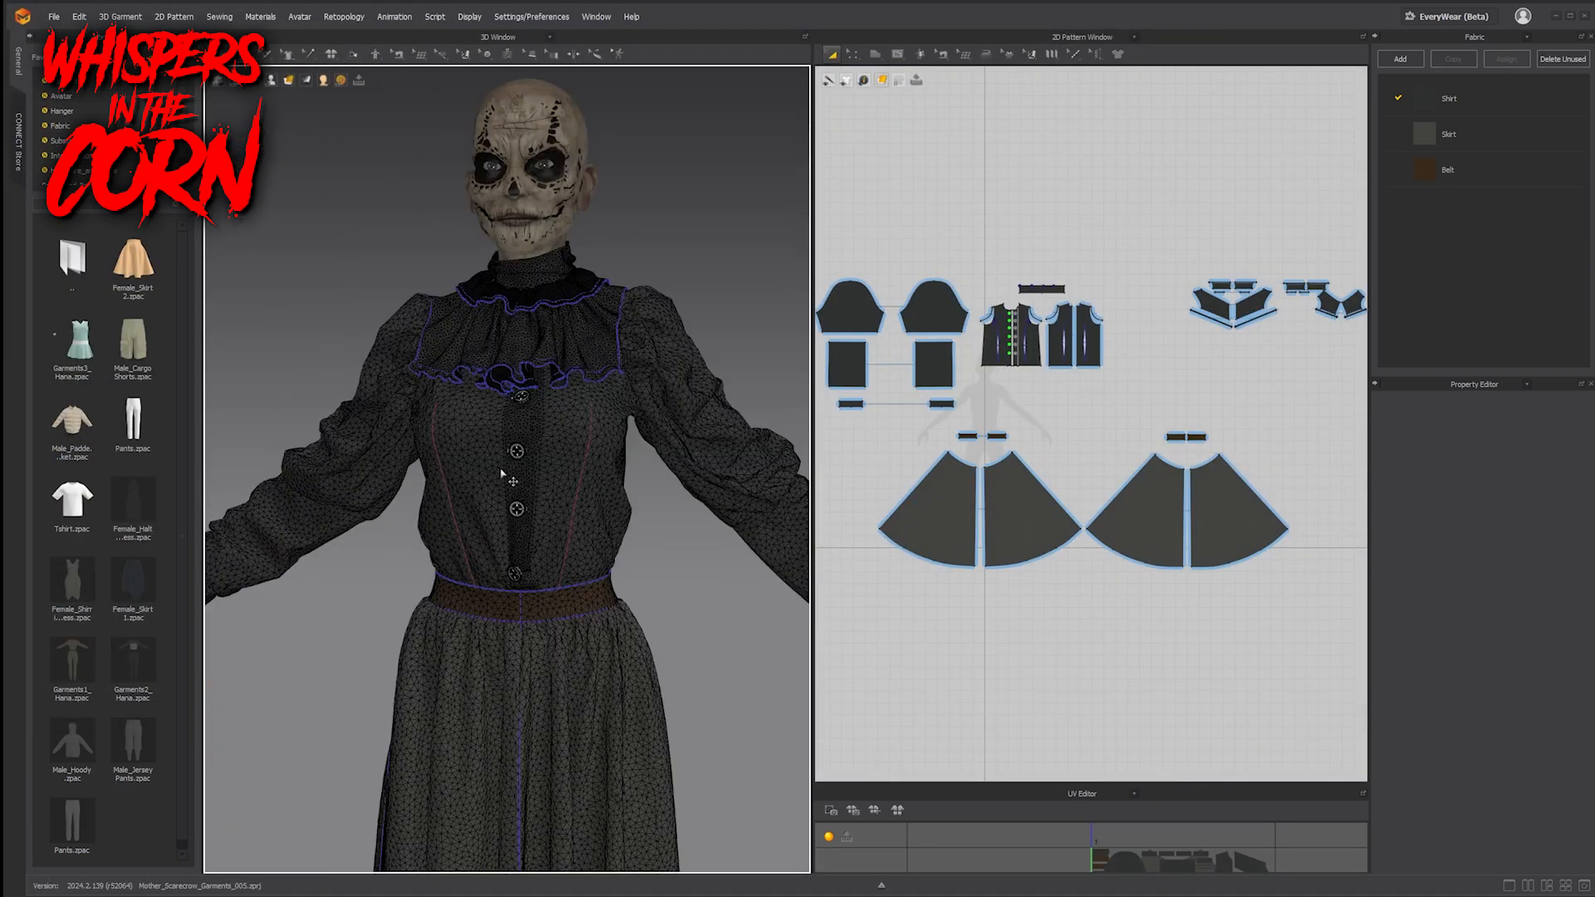
mouse_move(504, 571)
right_down()
mouse_move(714, 576)
mouse_move(493, 576)
right_up()
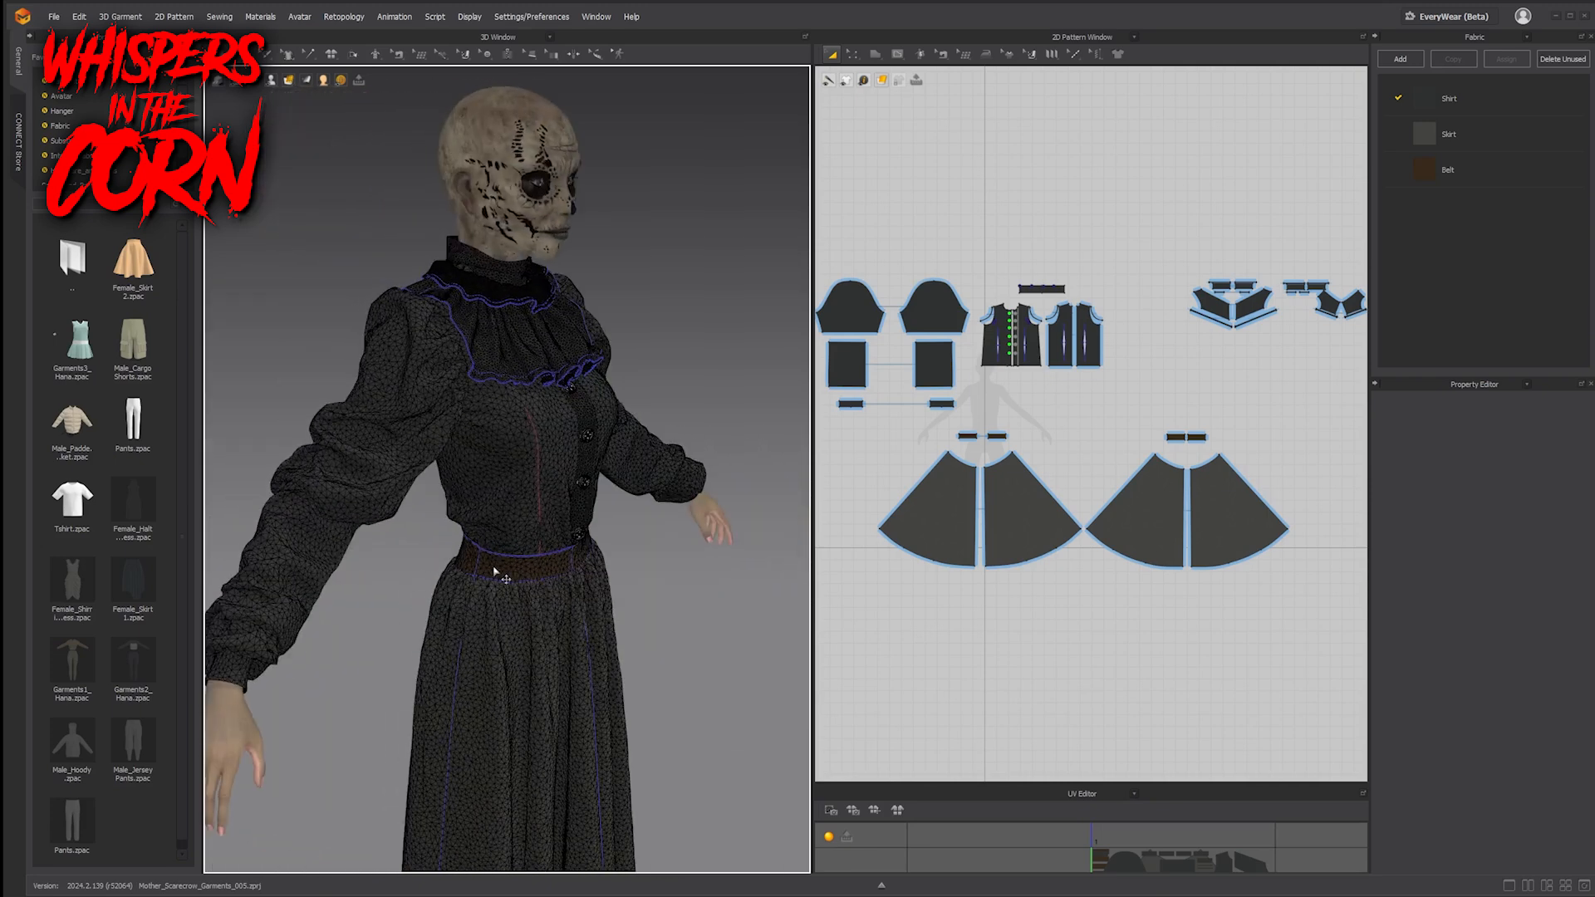
click(522, 345)
right_drag(643, 424, 592, 423)
click(602, 339)
click(628, 291)
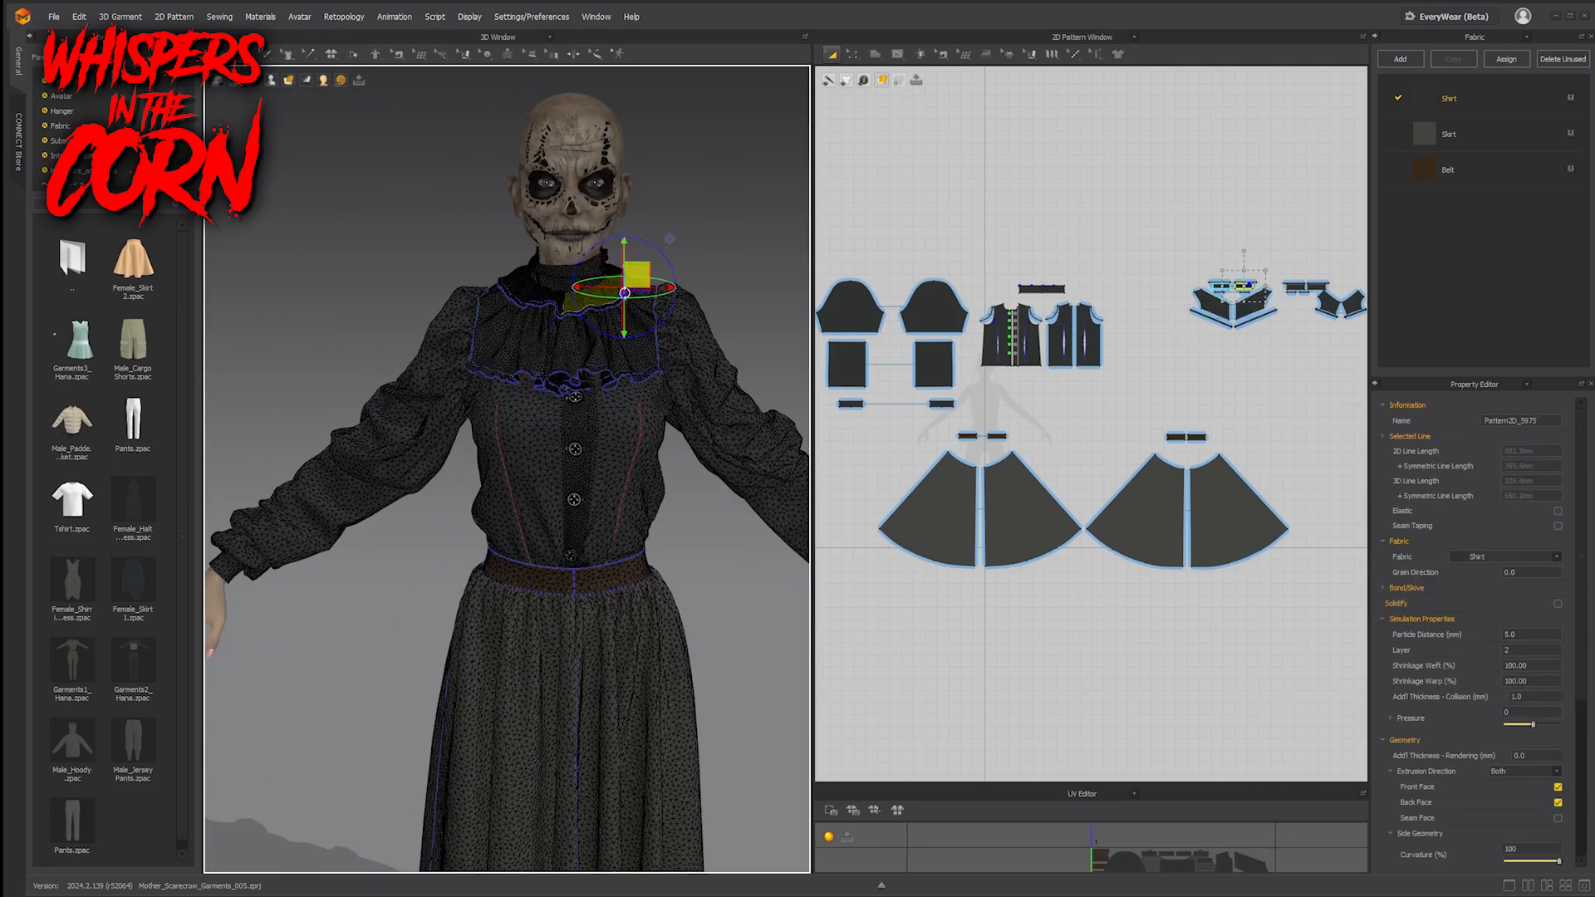
right_drag(631, 303, 583, 306)
right_drag(559, 441, 619, 453)
- Examine the belt, the skirt and the full length of the dress from the front and side
middle_drag(499, 561, 528, 274)
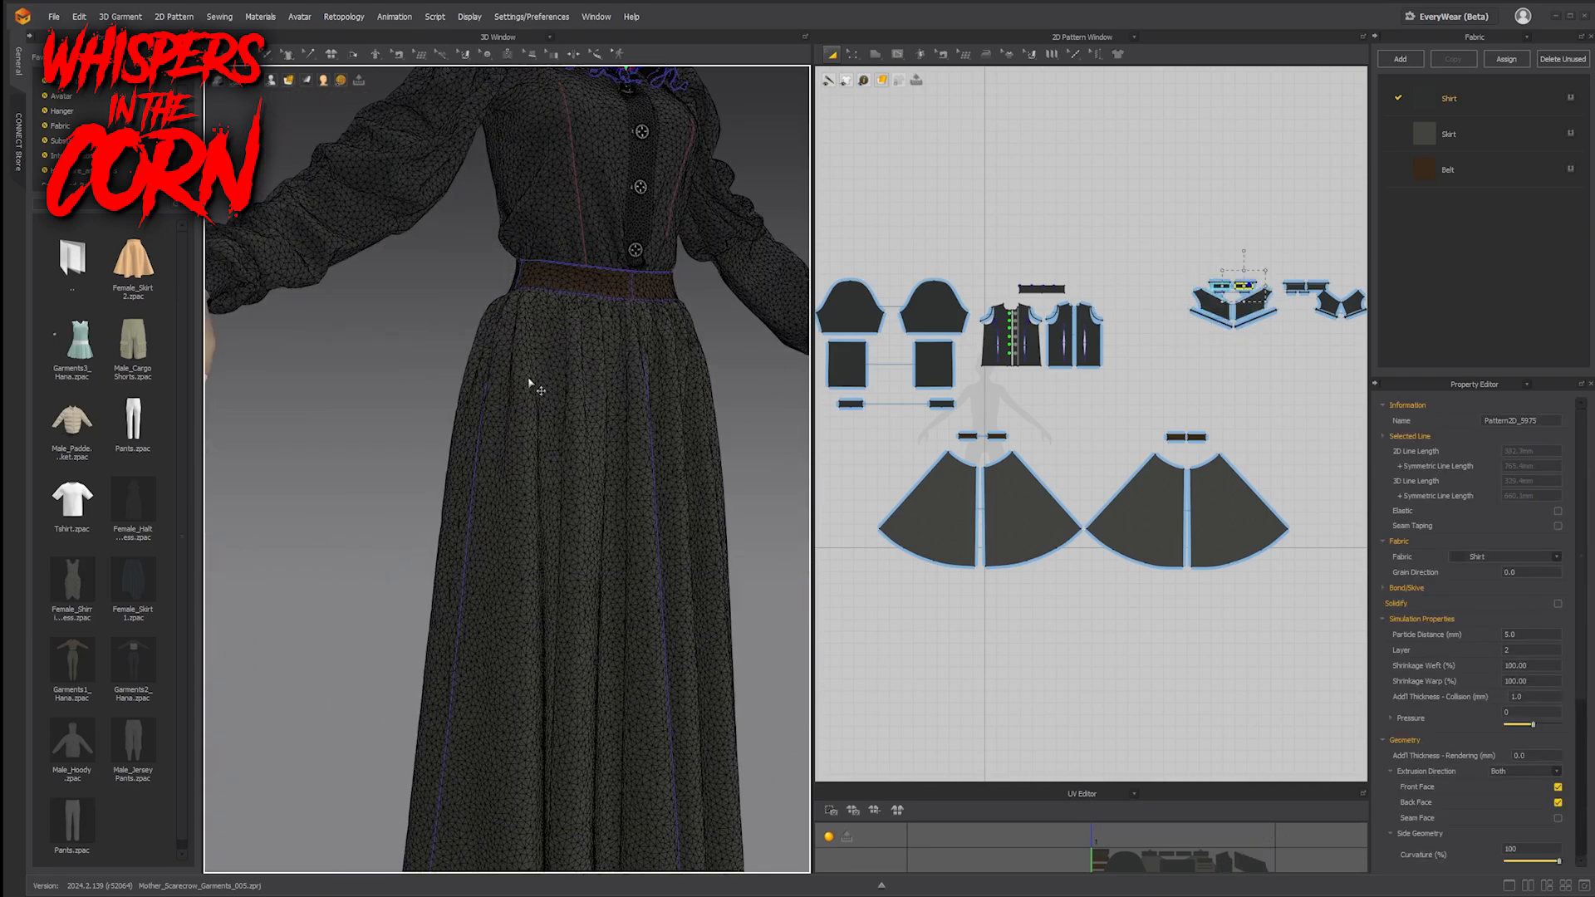
scroll(532, 432, down, 4)
right_drag(533, 434, 441, 422)
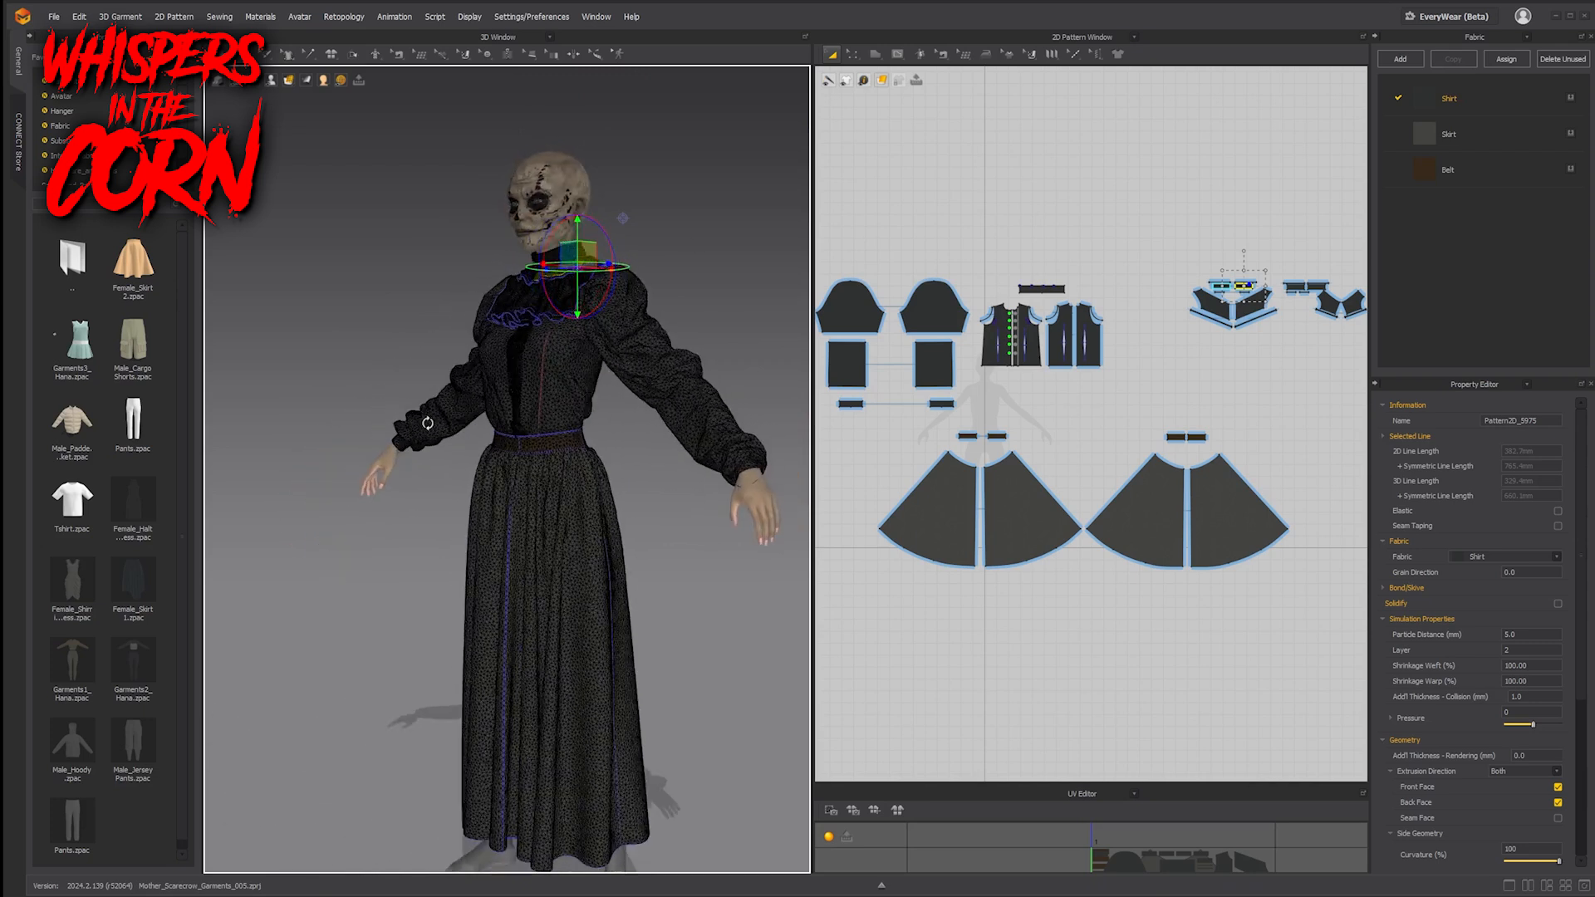
middle_drag(565, 490, 541, 559)
scroll(541, 559, up, 5)
right_drag(524, 532, 489, 527)
middle_drag(488, 527, 588, 534)
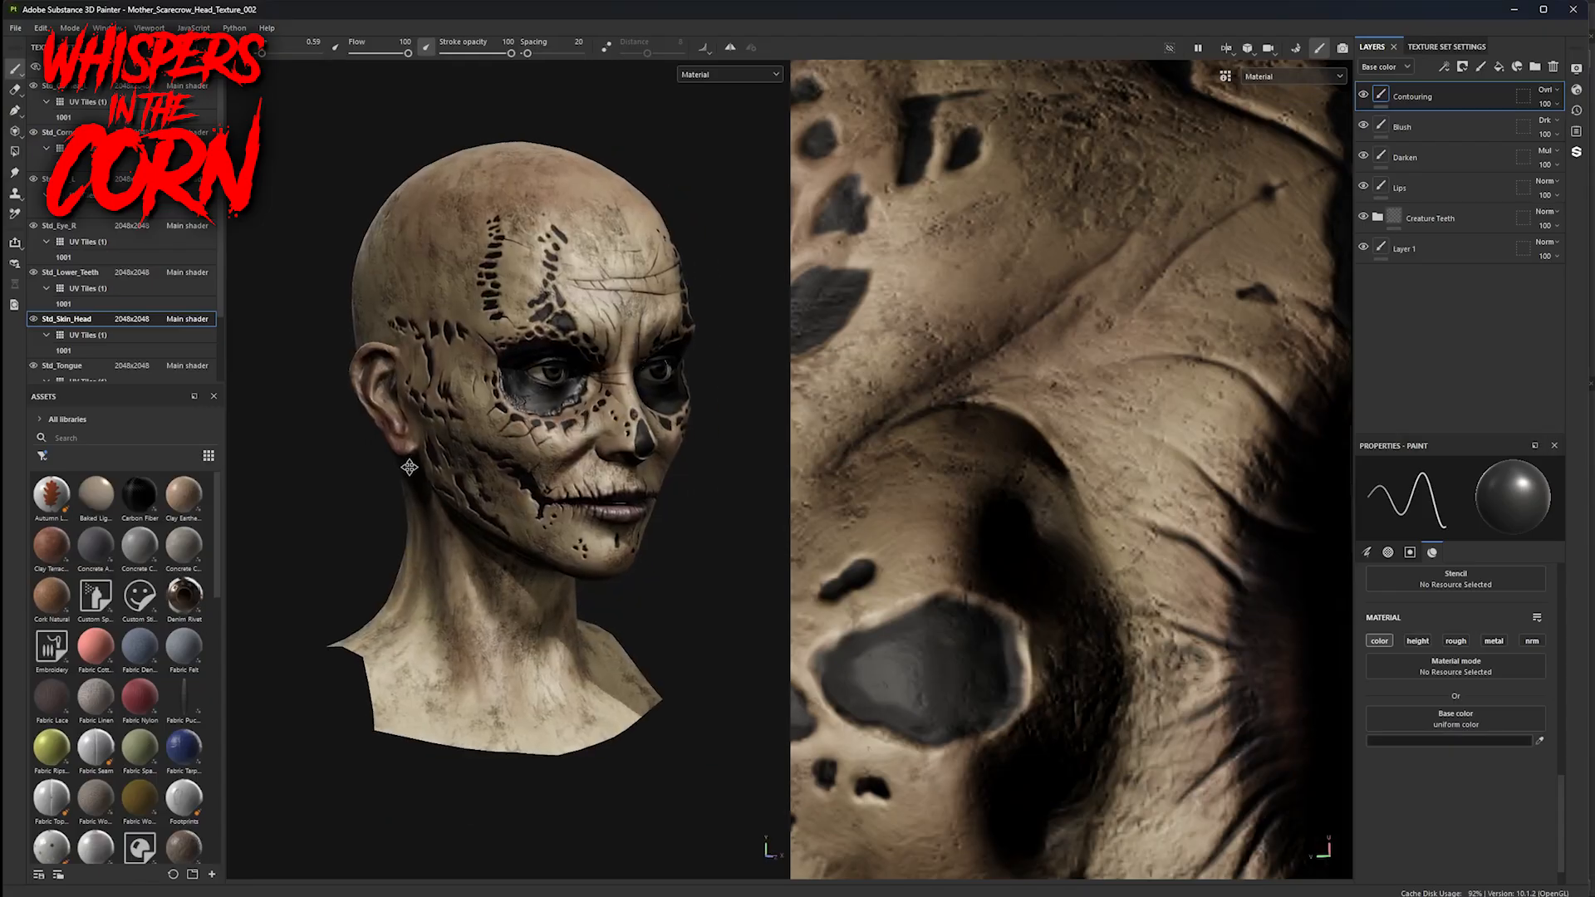
click(29, 29)
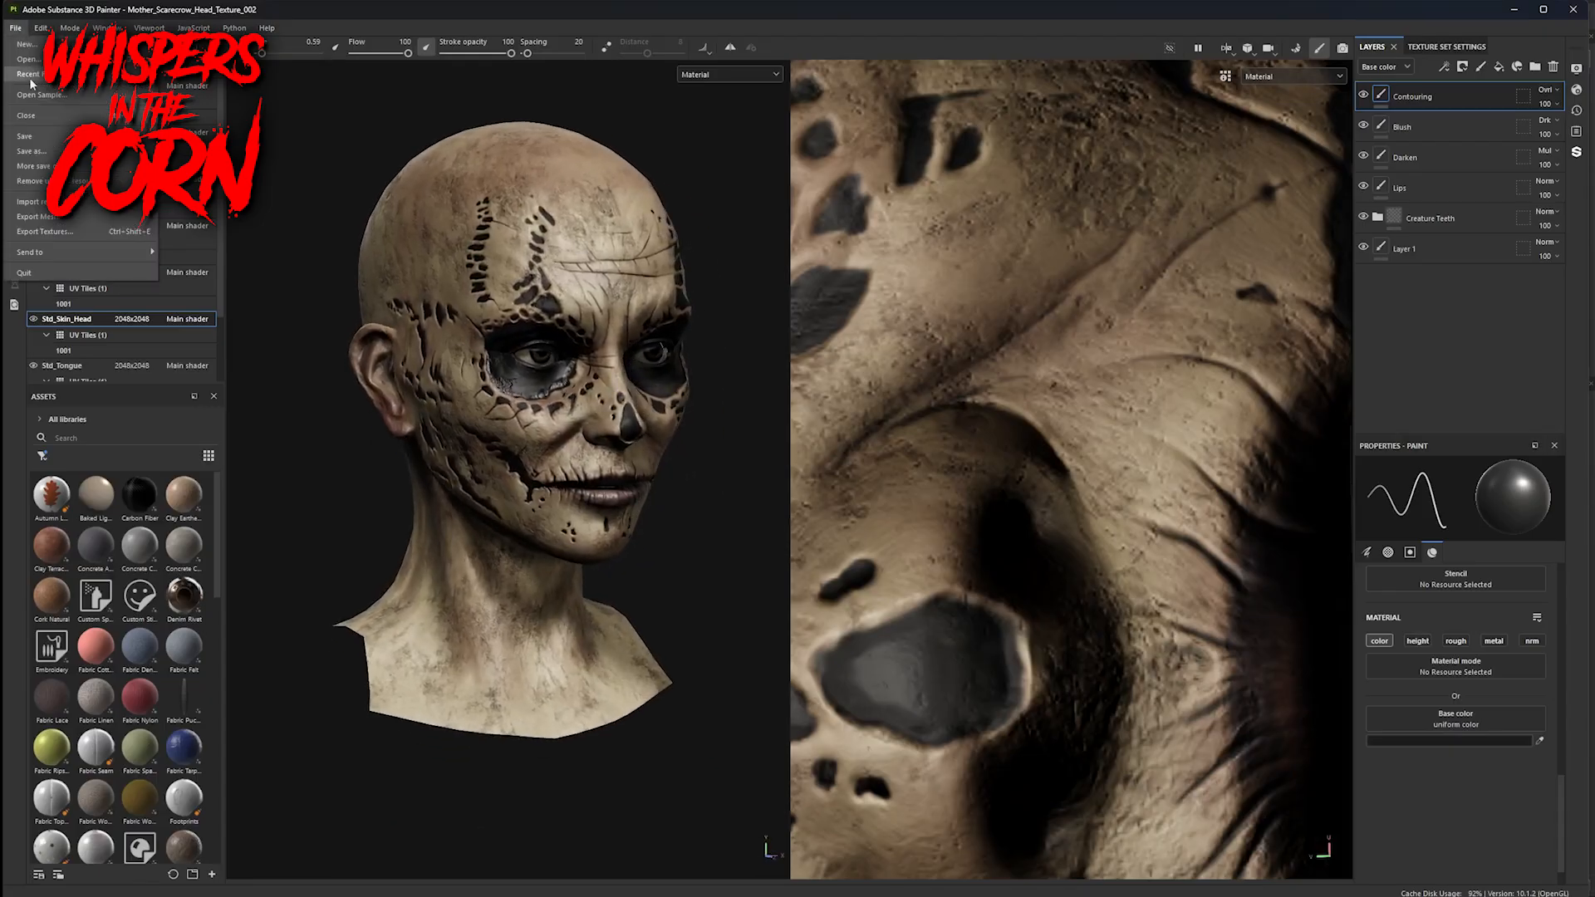
click(26, 60)
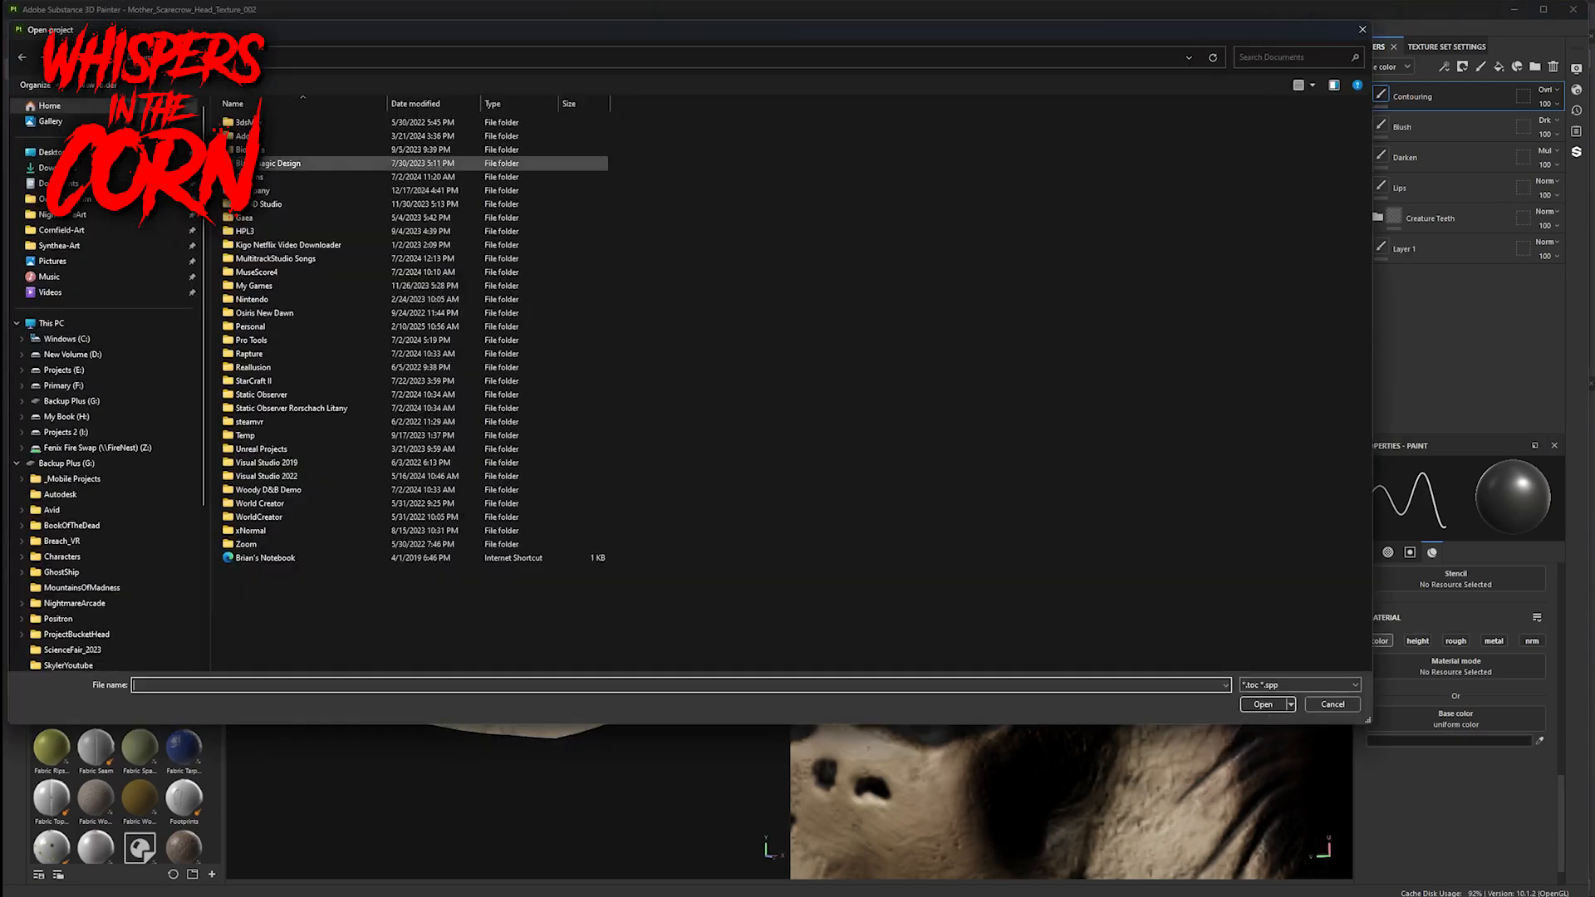
click(81, 235)
double_click(472, 147)
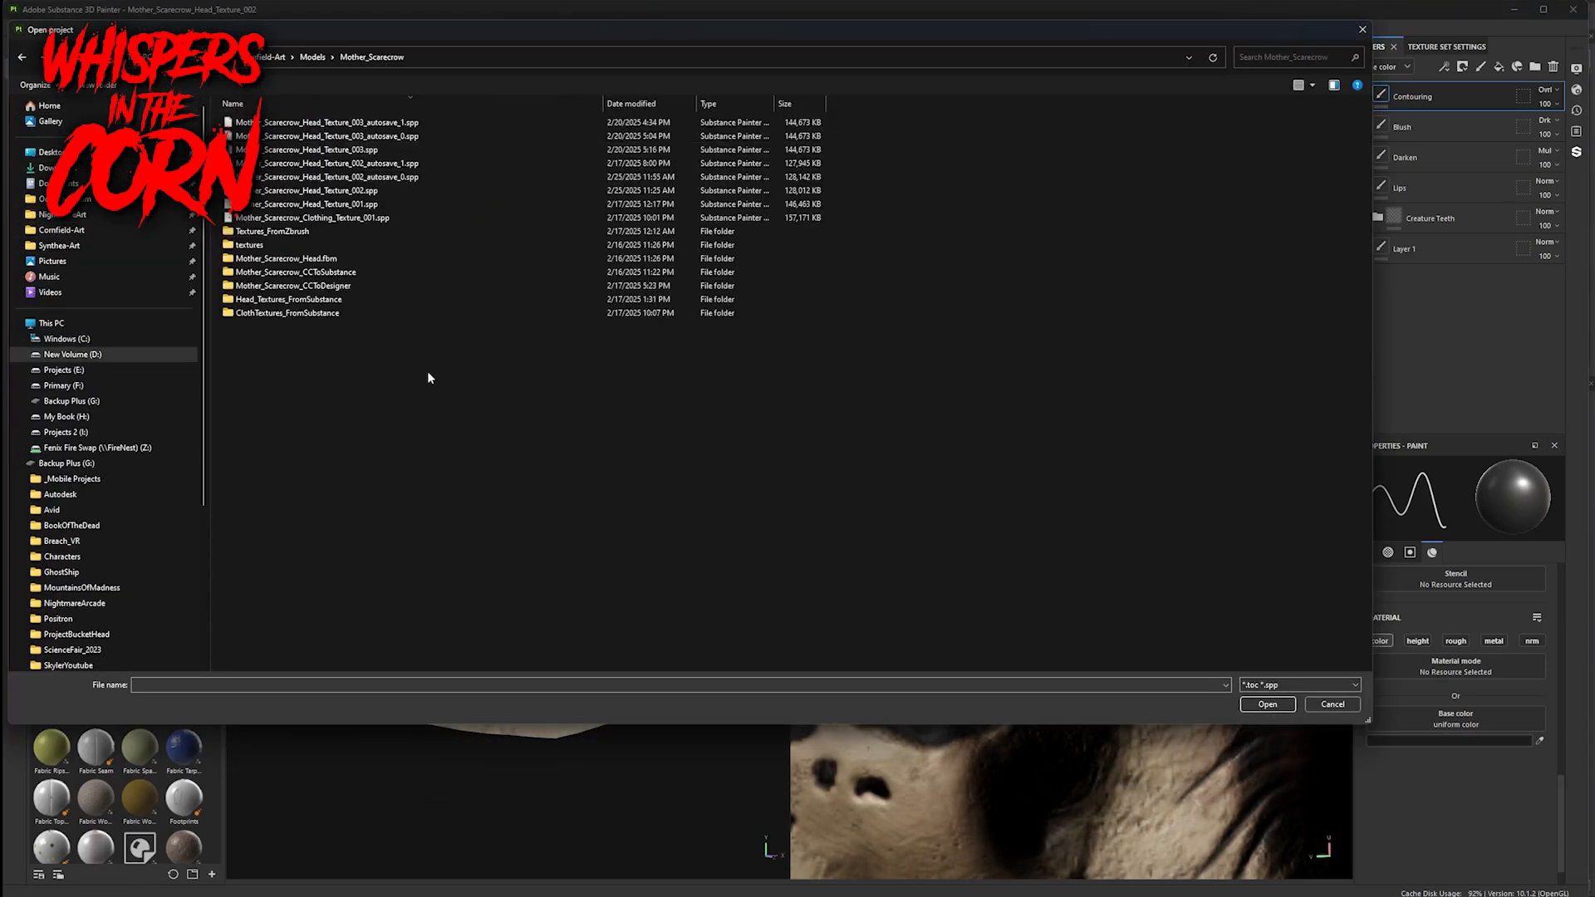
click(1340, 705)
- Open the Mother_Scarecrow_Clothing_Texture_001 project in Substance 3D Painter and examine the dress fabric up close in 3D and 2D
click(15, 28)
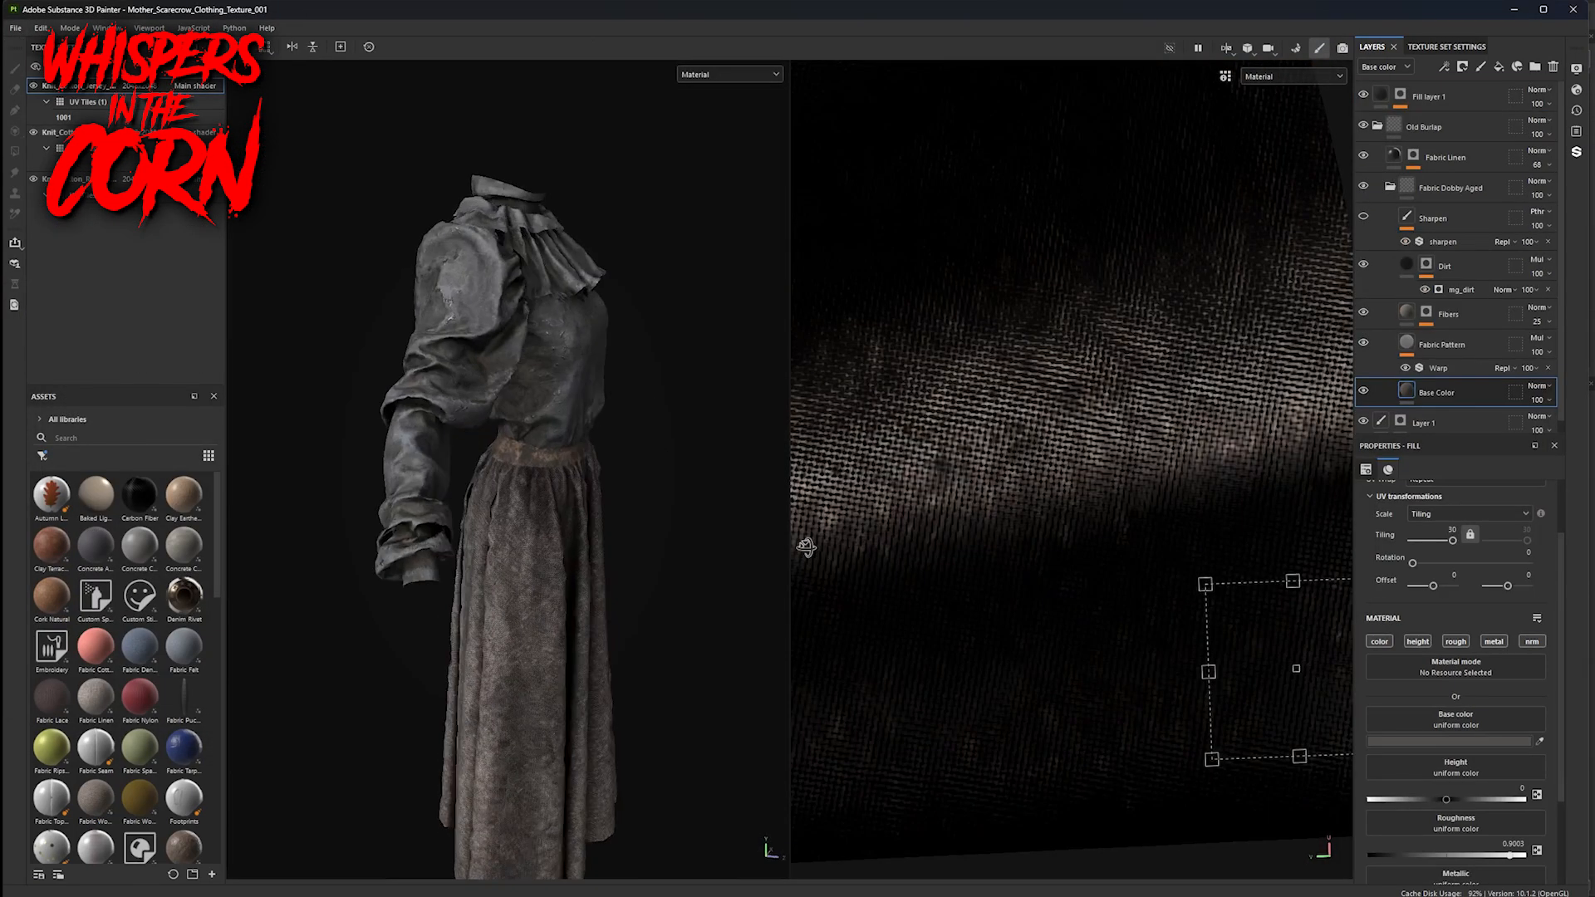
alt+drag(805, 549, 709, 552)
alt+drag(602, 456, 617, 419)
alt+right_drag(616, 418, 1125, 591)
scroll(1005, 503, down, 3)
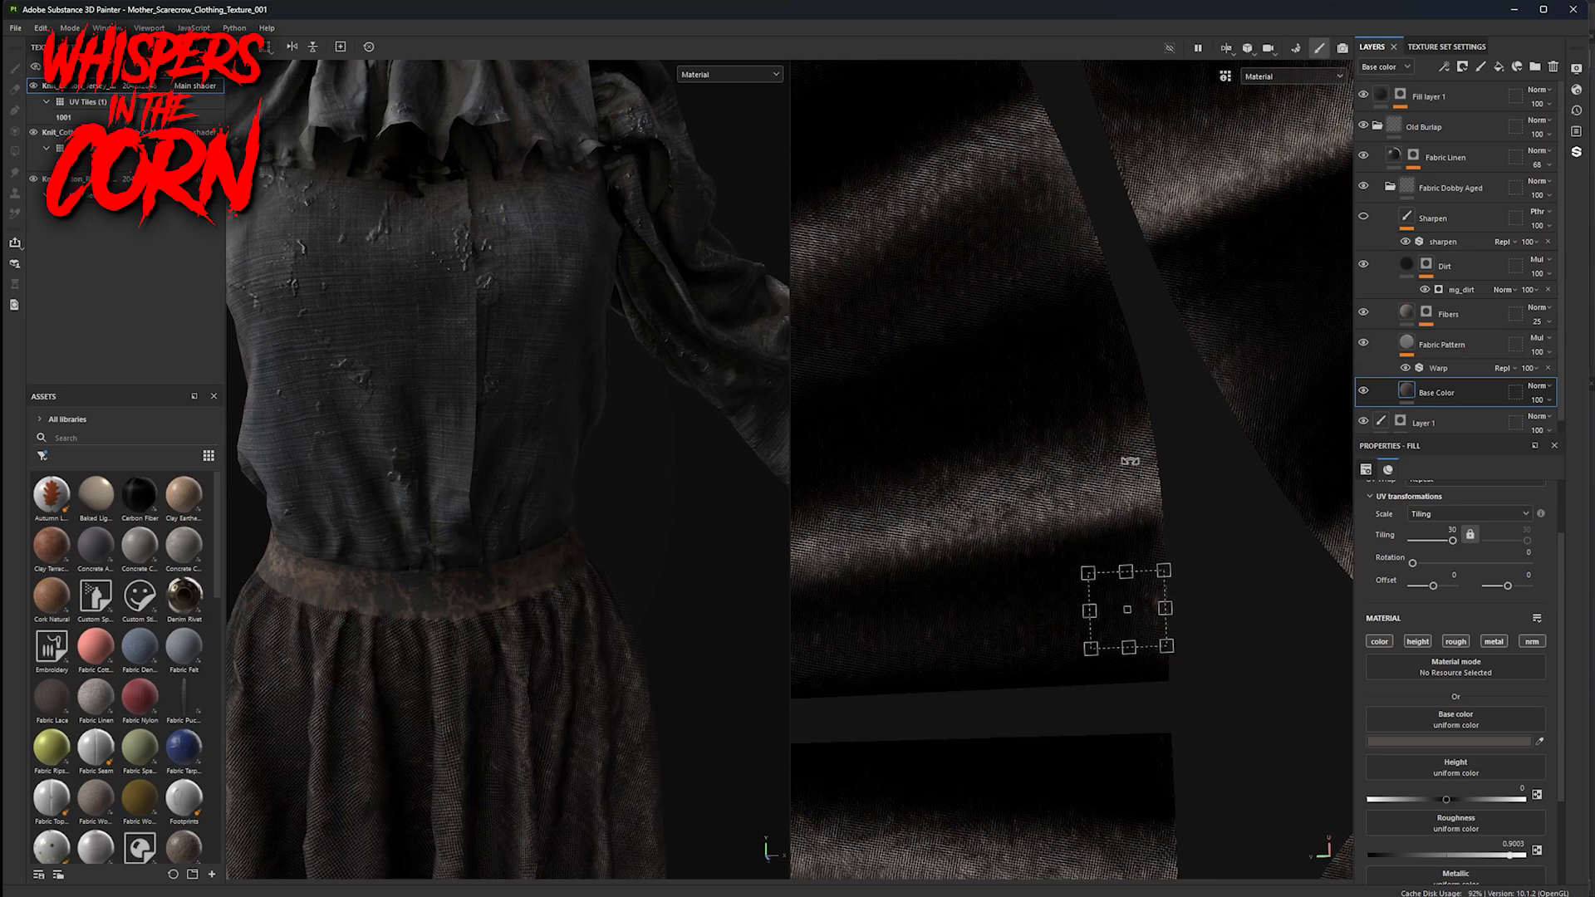
scroll(1130, 461, down, 2)
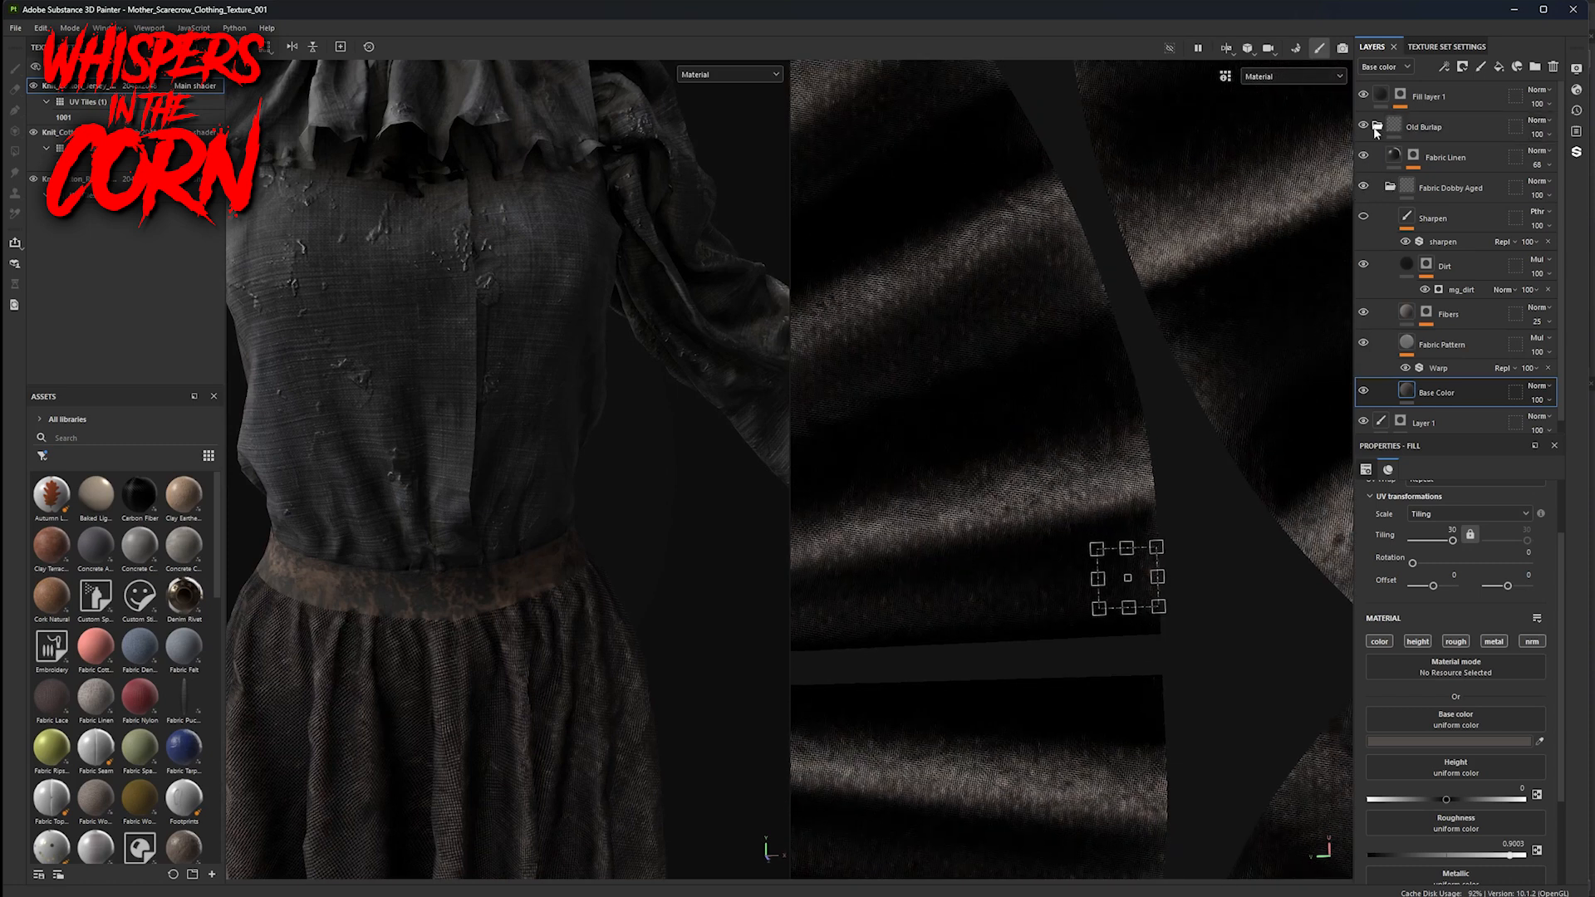
- Collapse the Old Burlap group, then toggle the skirt's texture set and the Old Burlap group off and on to compare the skirt
click(1377, 127)
click(33, 86)
click(31, 86)
click(32, 86)
click(31, 86)
alt+middle_drag(522, 769, 530, 459)
alt+drag(530, 459, 568, 509)
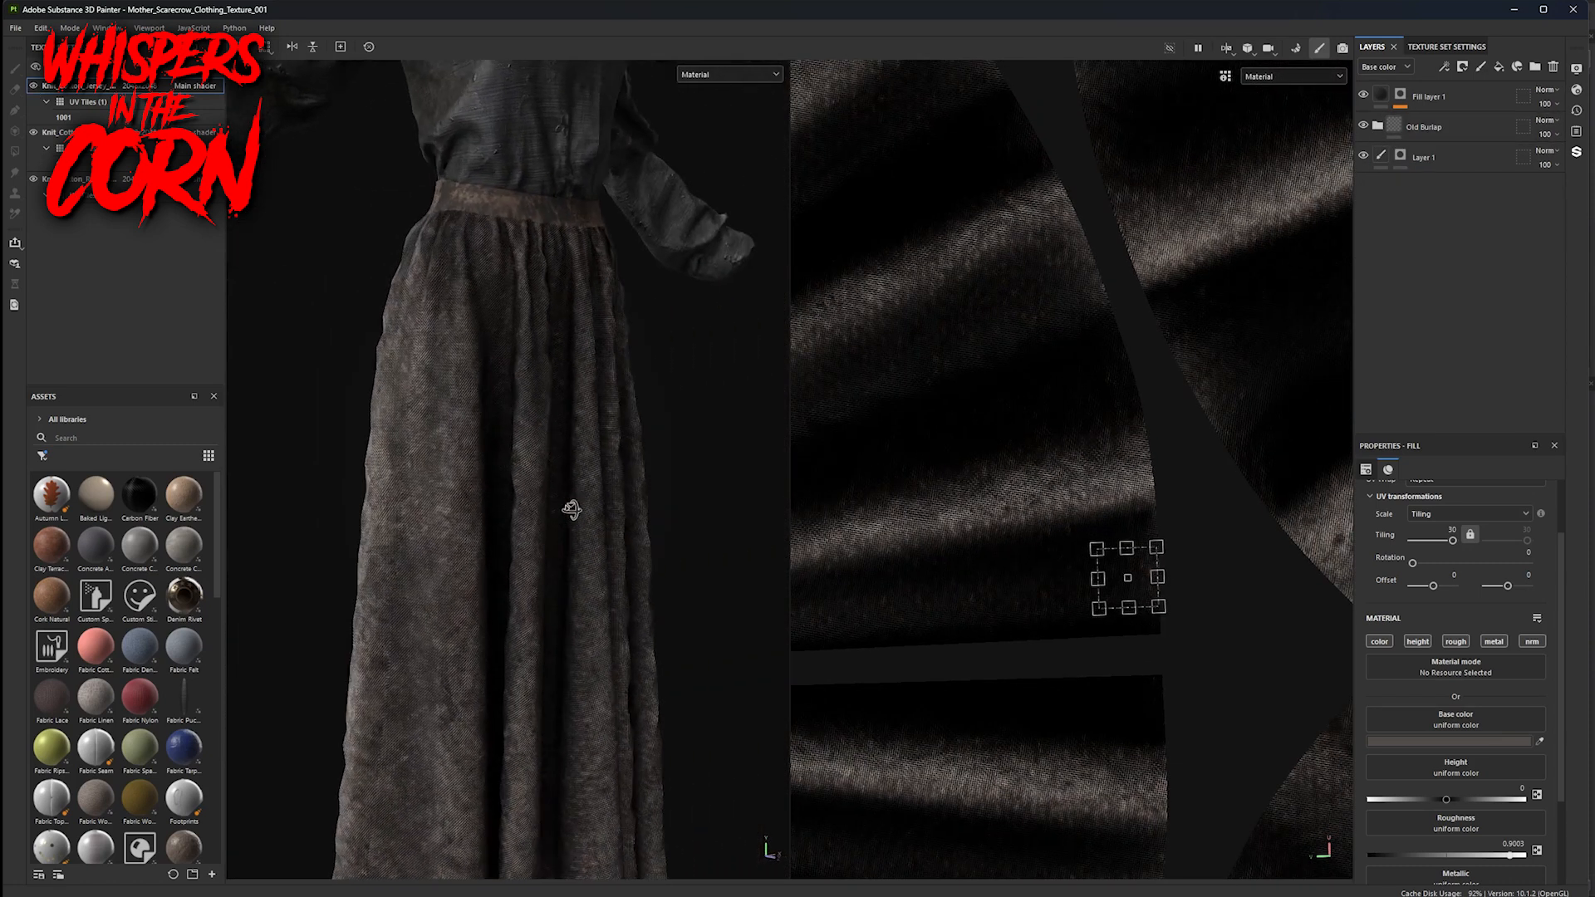
click(1363, 126)
click(1364, 126)
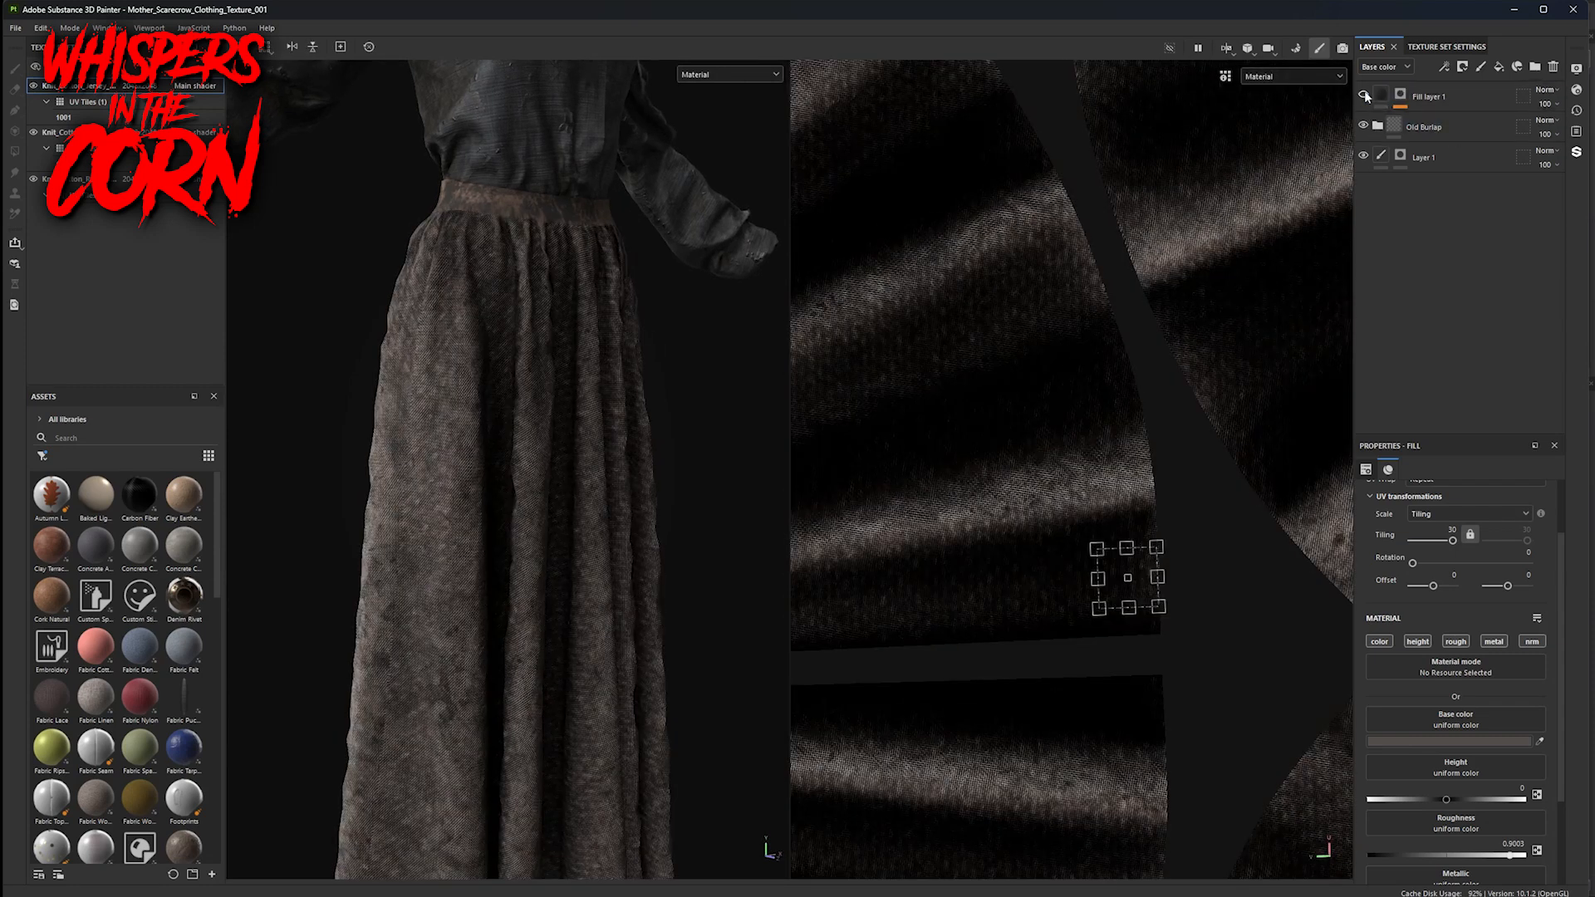
- Select the blouse's texture set and hide both of its fill layers
alt+middle_drag(712, 190, 702, 391)
alt+drag(701, 391, 602, 548)
alt+middle_drag(549, 307, 571, 428)
click(38, 135)
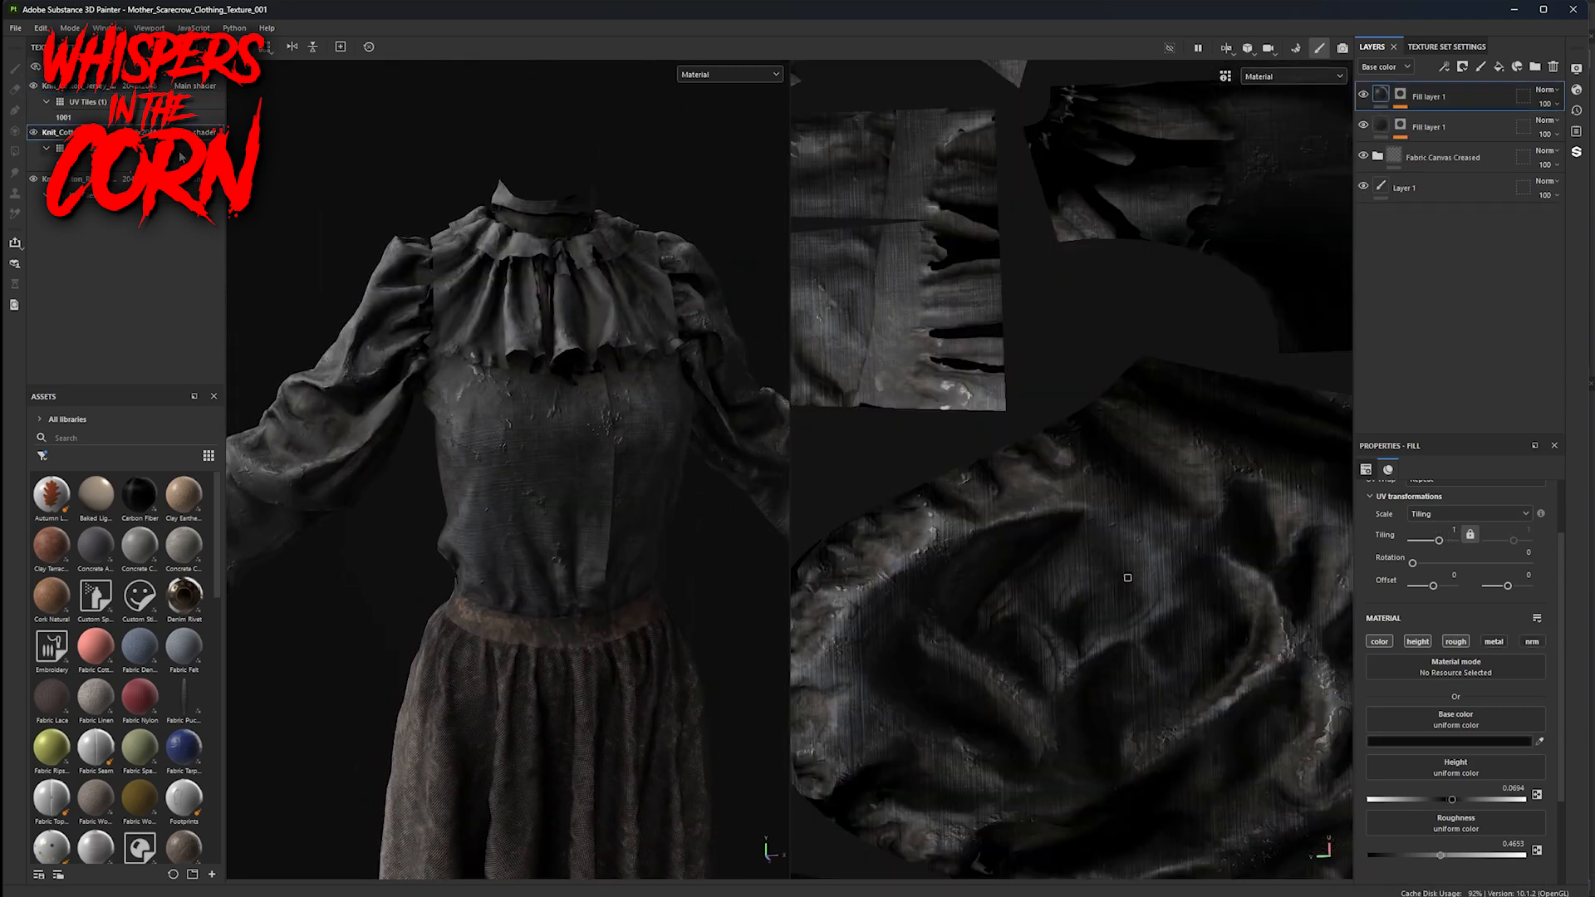
drag(1363, 126, 1363, 95)
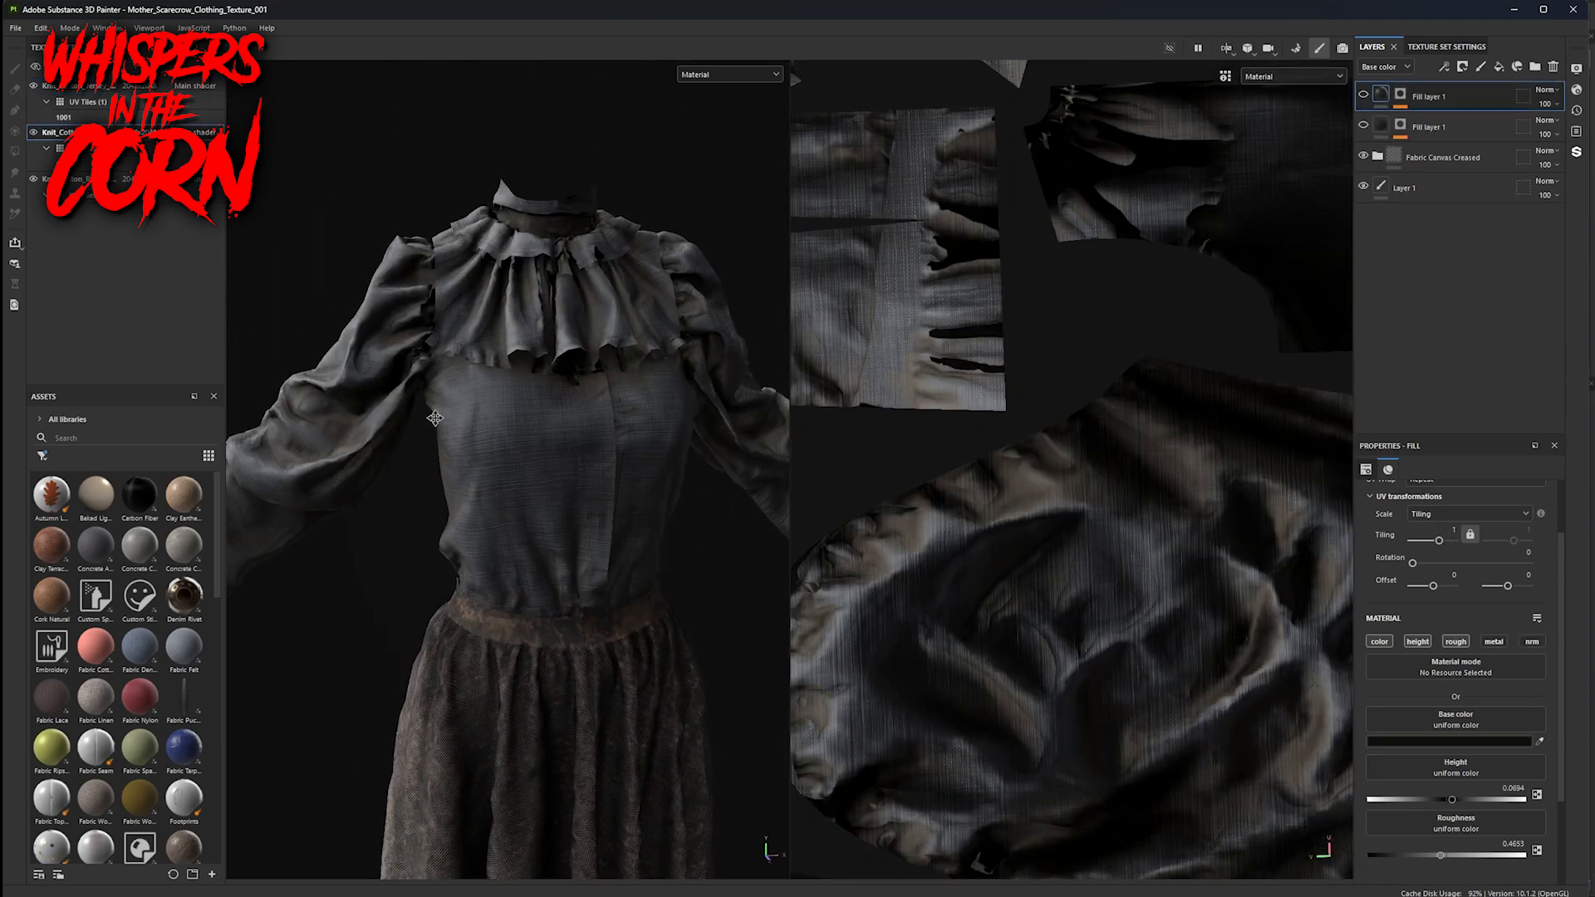
- Examine the plain creased canvas weave on the blouse's ruffle, bodice and sleeve without the fill layers
alt+drag(399, 422, 491, 431)
alt+right_drag(491, 432, 431, 562)
alt+middle_drag(482, 399, 518, 535)
alt+drag(519, 535, 545, 532)
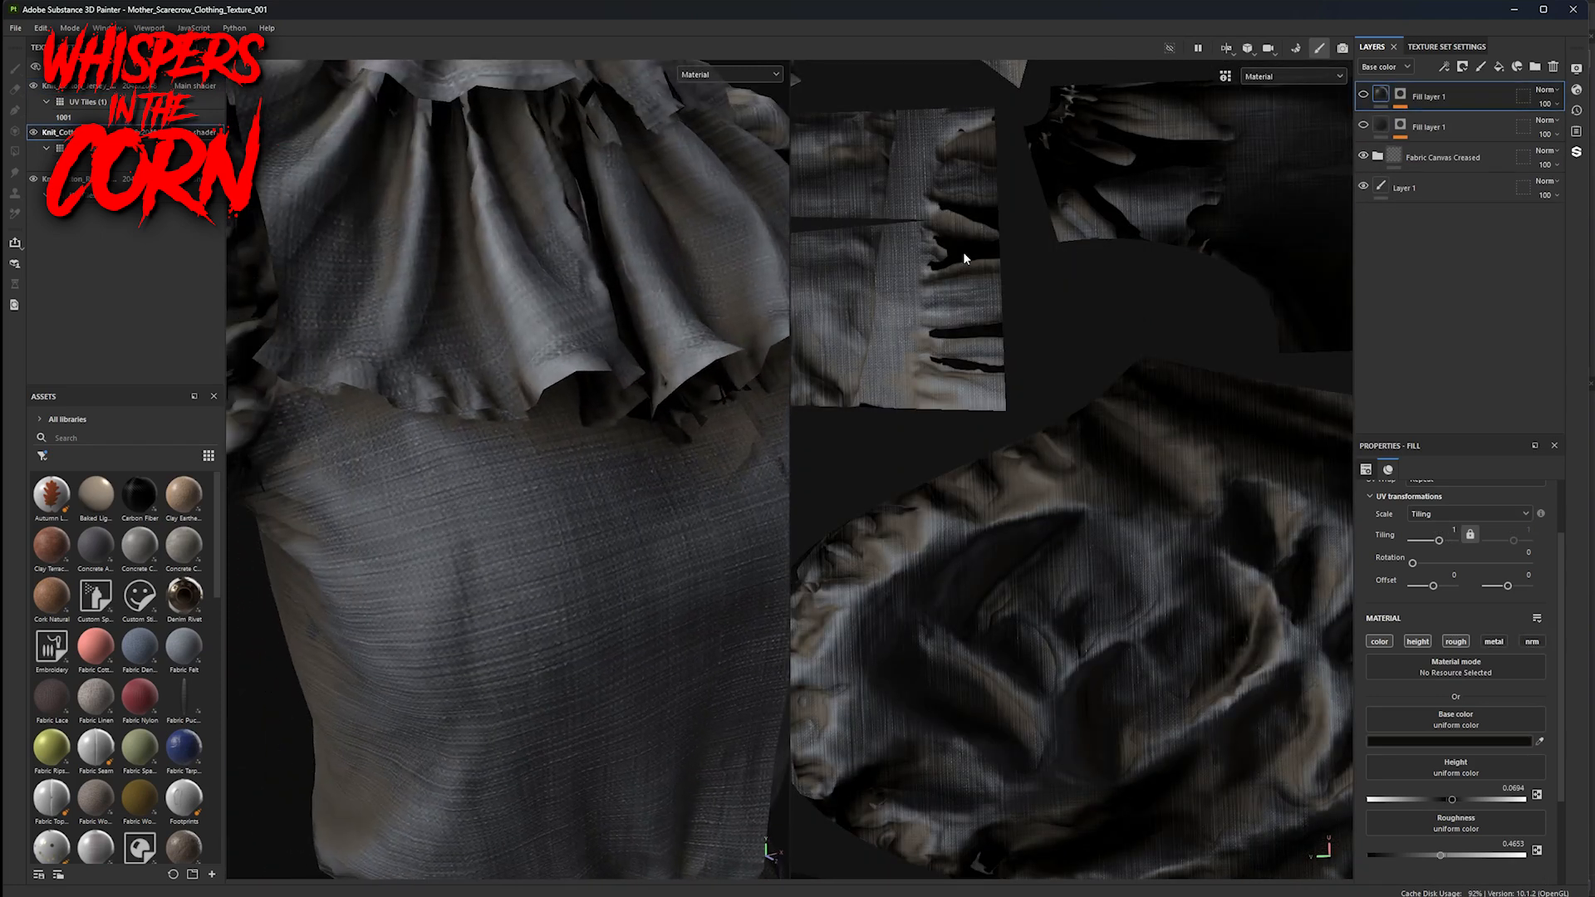
scroll(604, 561, down, 5)
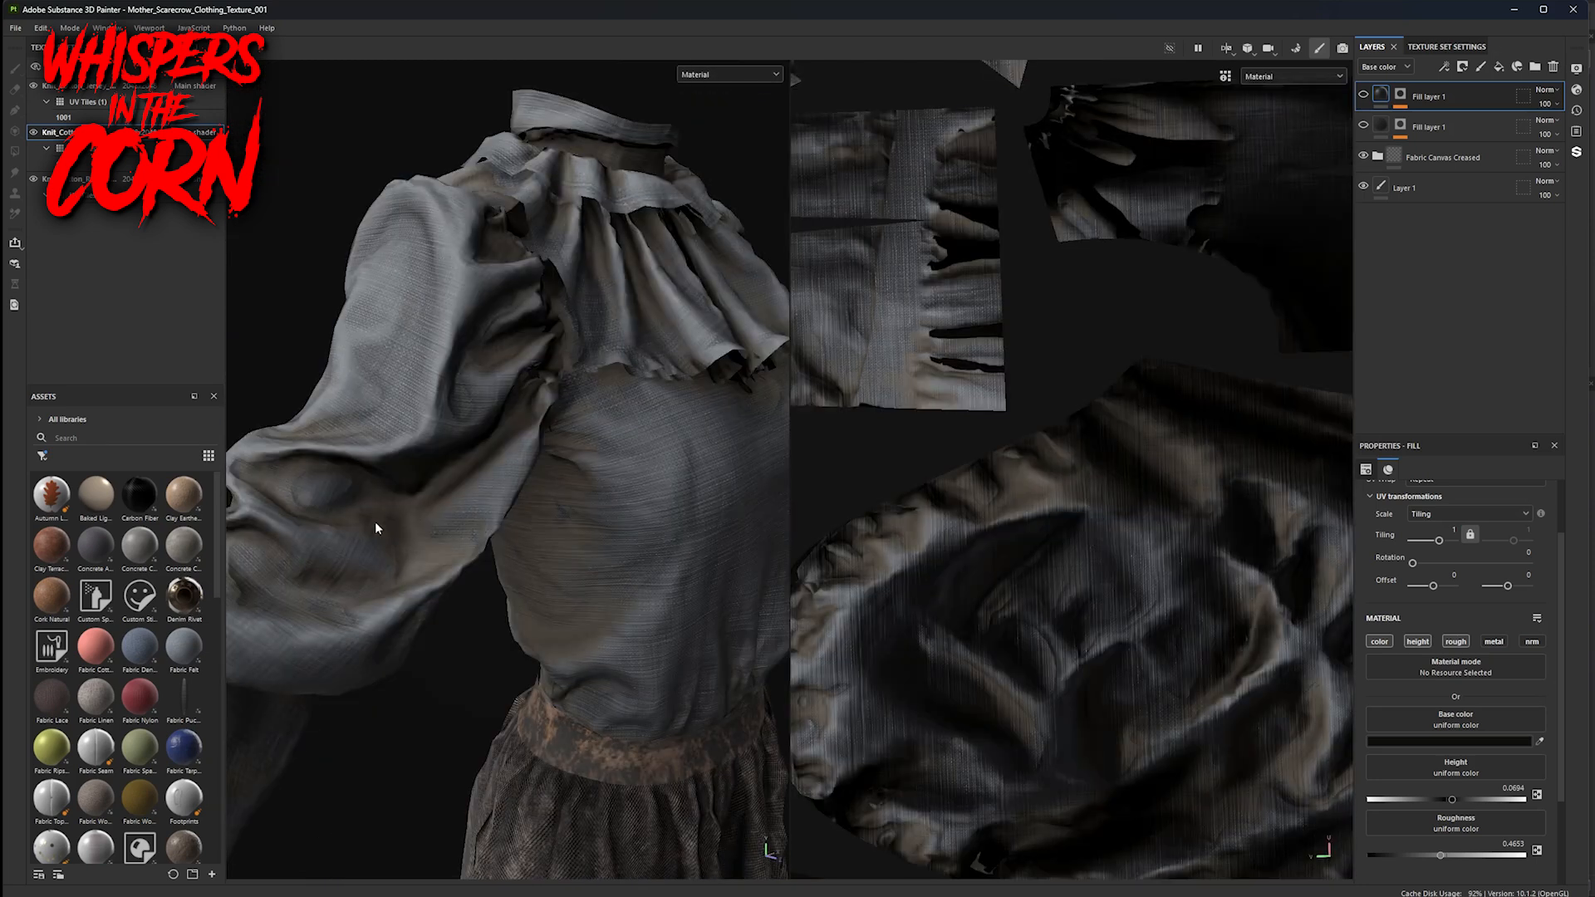
- Show both blouse fill layers again and examine the worn, dirty fabric on the bodice, ruffle and sleeves
alt+drag(375, 460, 424, 444)
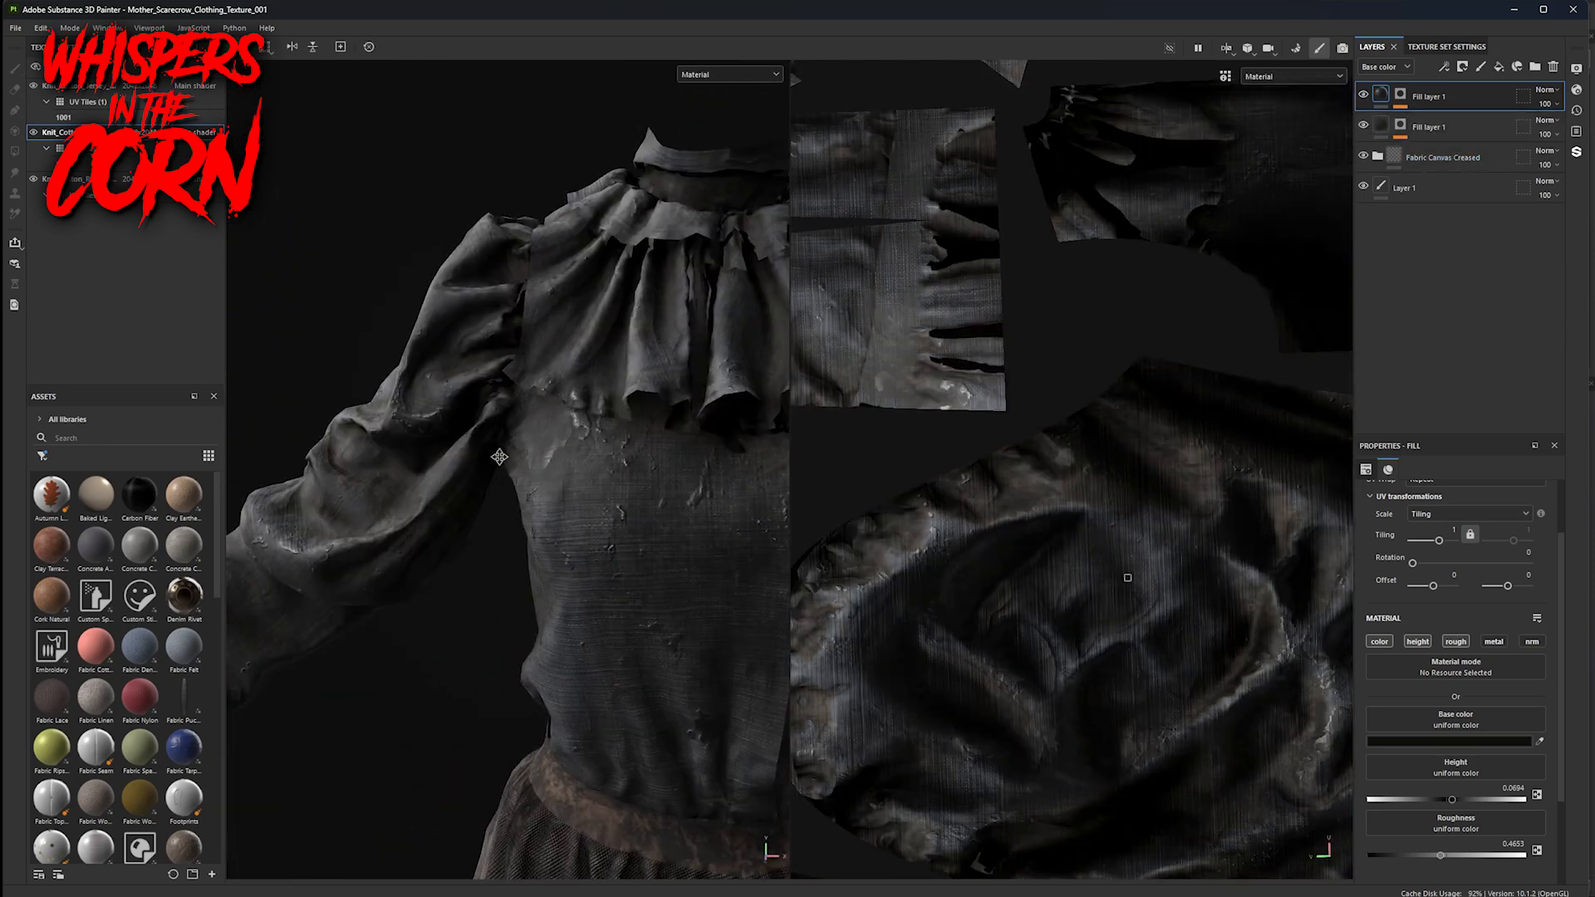
alt+middle_drag(506, 470, 481, 438)
alt+drag(481, 437, 542, 511)
scroll(374, 476, down, 3)
alt+drag(374, 476, 438, 527)
alt+middle_drag(437, 527, 511, 545)
alt+drag(511, 545, 357, 511)
alt+middle_drag(357, 511, 326, 470)
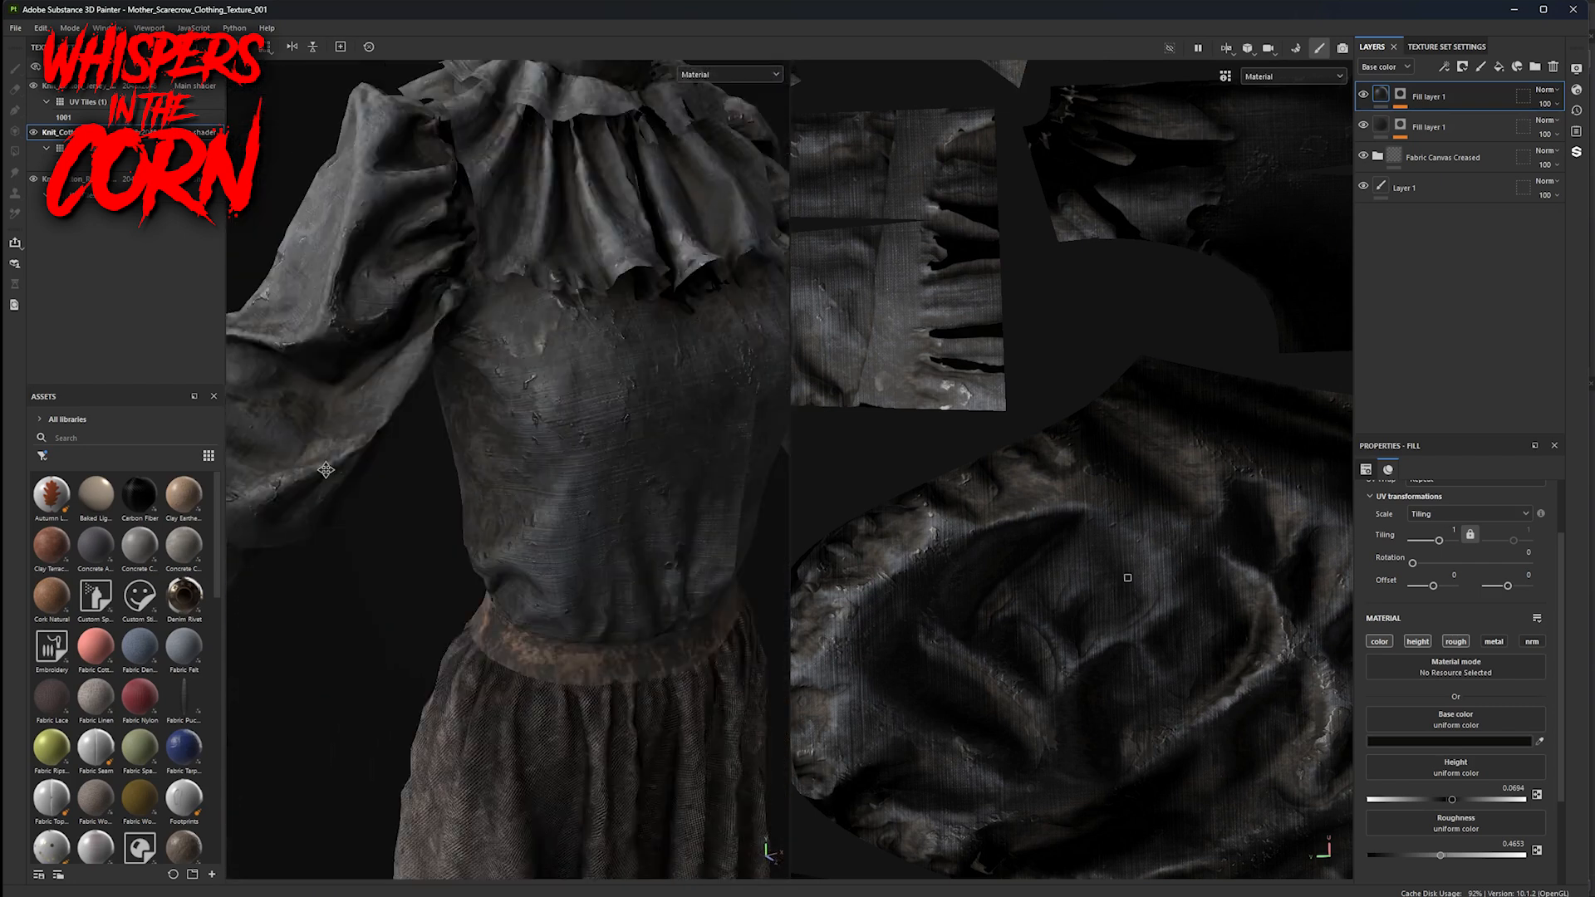
scroll(605, 541, down, 4)
alt+drag(606, 541, 518, 504)
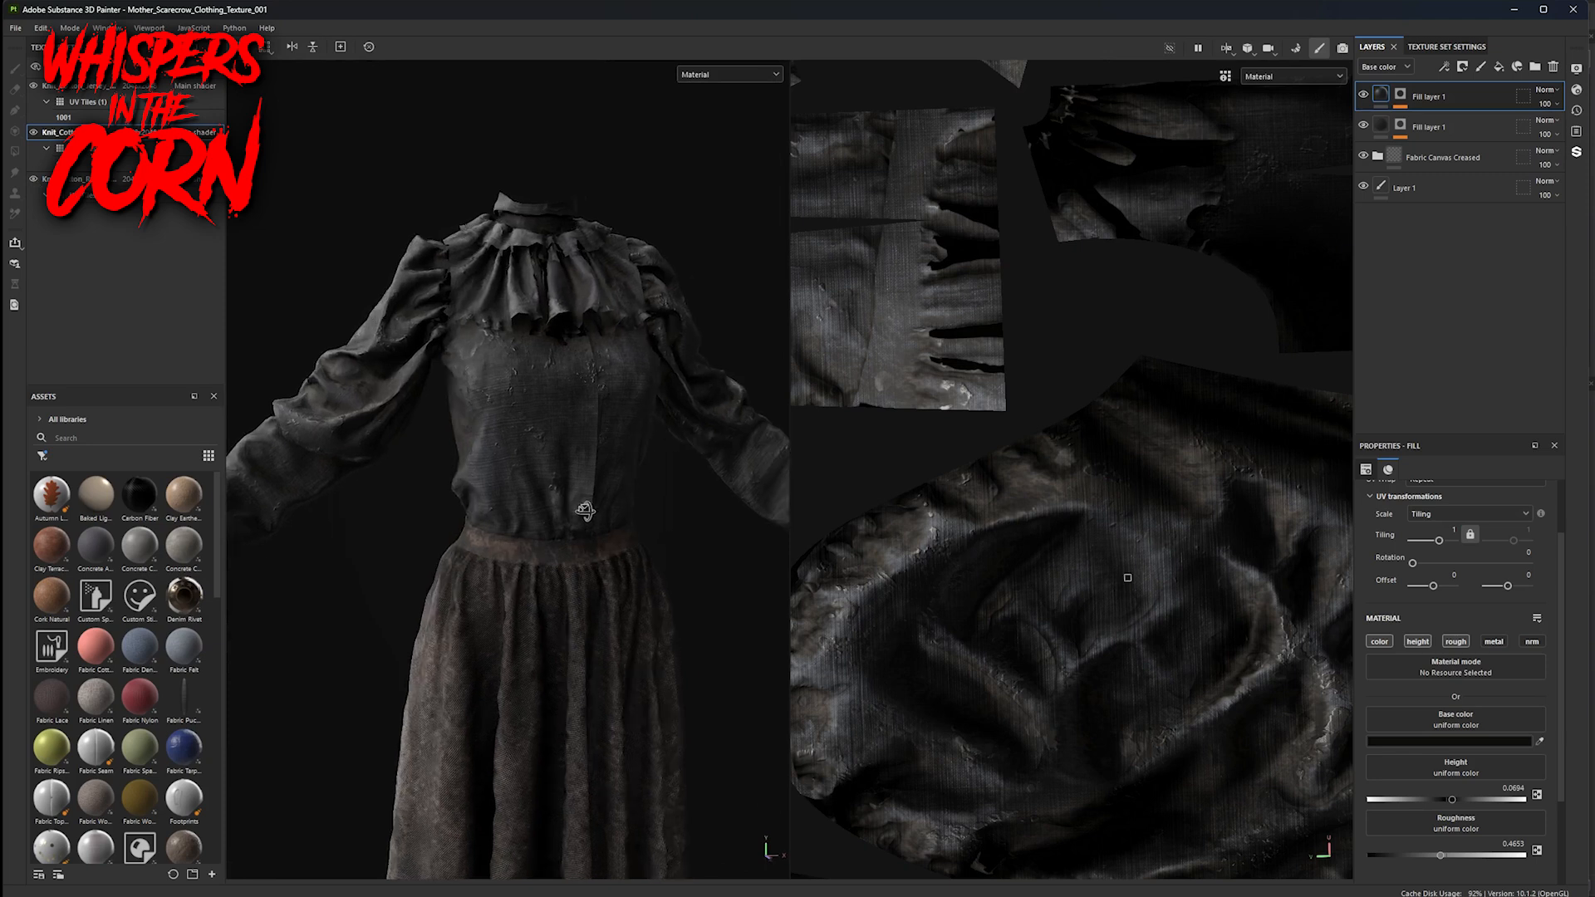
- Examine the belt's texture and the coarse skirt weave below it up close
scroll(446, 493, up, 6)
alt+right_drag(1156, 640, 598, 524)
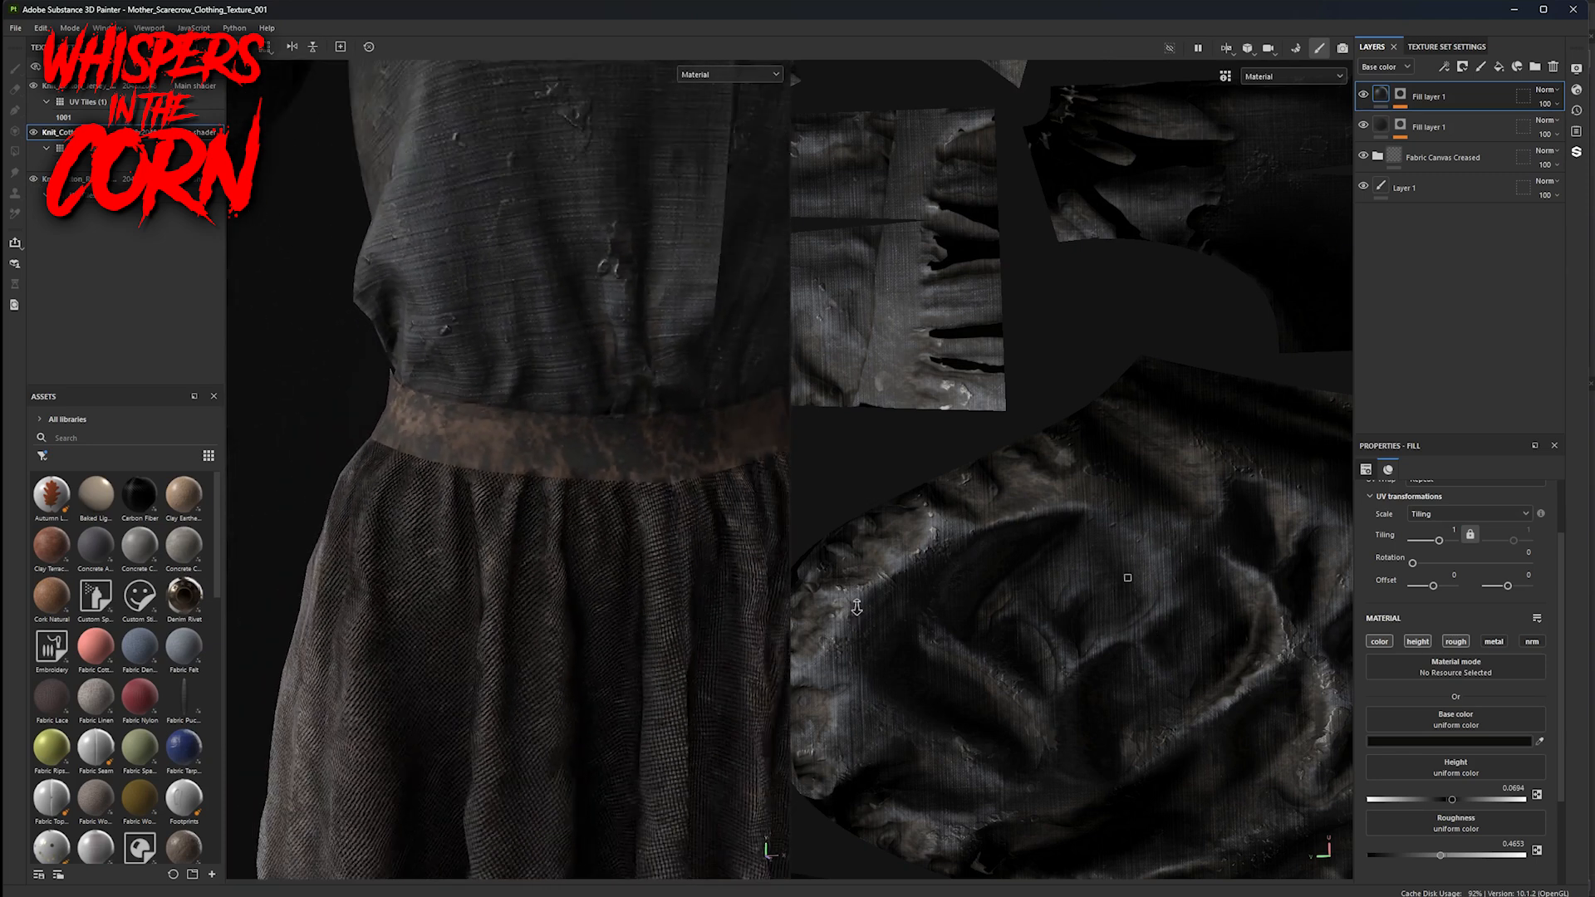
alt+drag(598, 524, 539, 494)
alt+right_drag(411, 453, 881, 610)
alt+middle_drag(880, 611, 877, 568)
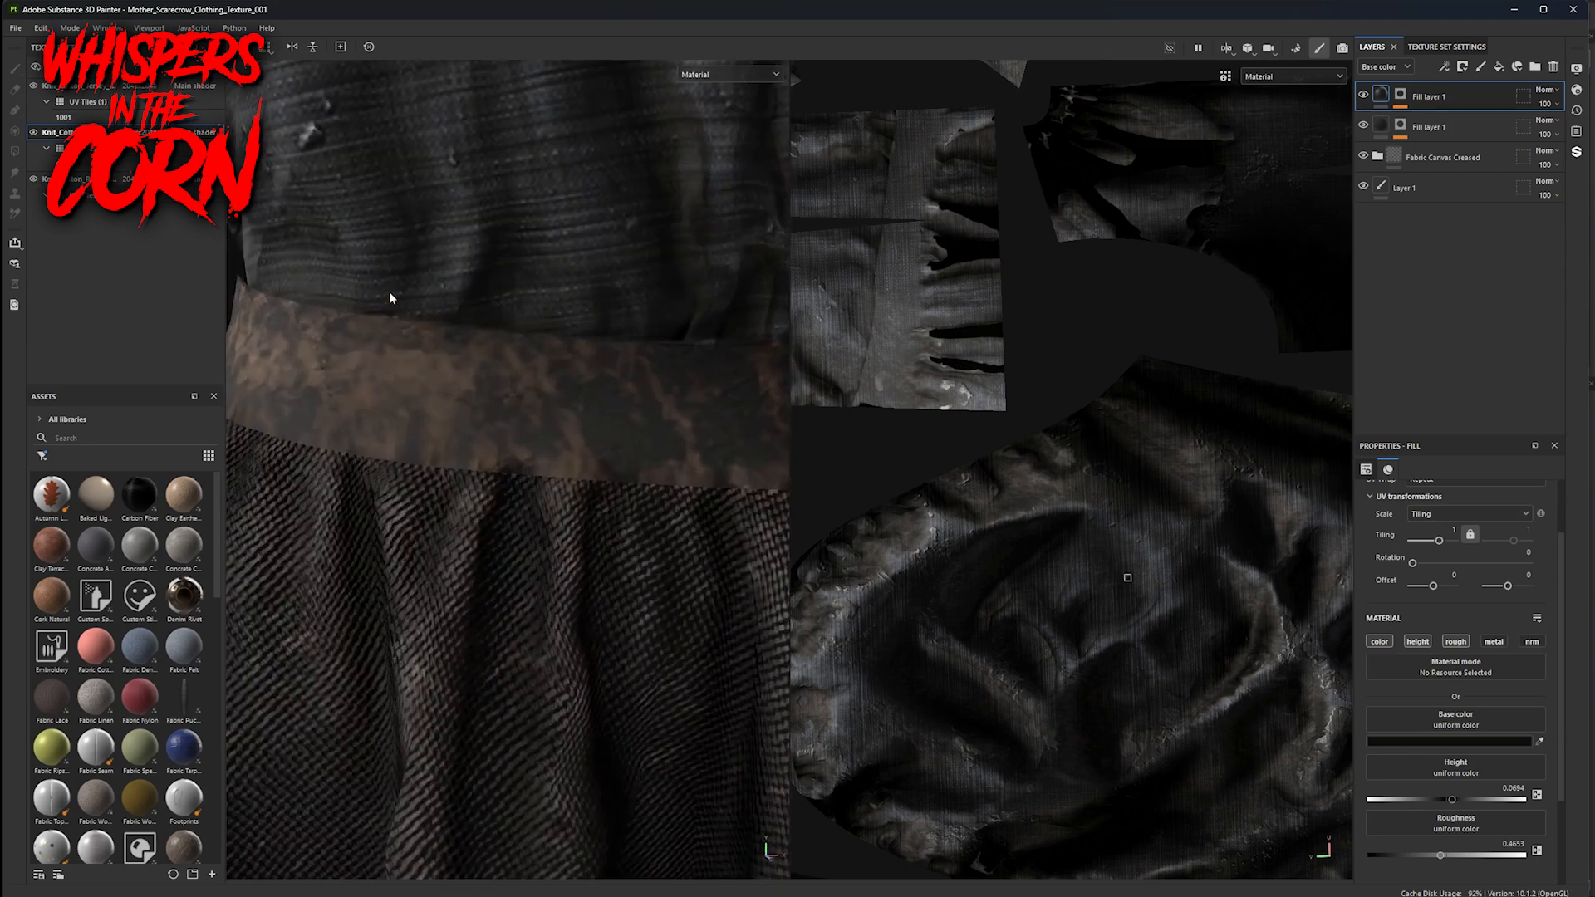
- Examine the textured blouse from several angles, covering the puffed sleeve, ruffled collar, bodice and belt
scroll(544, 555, down, 5)
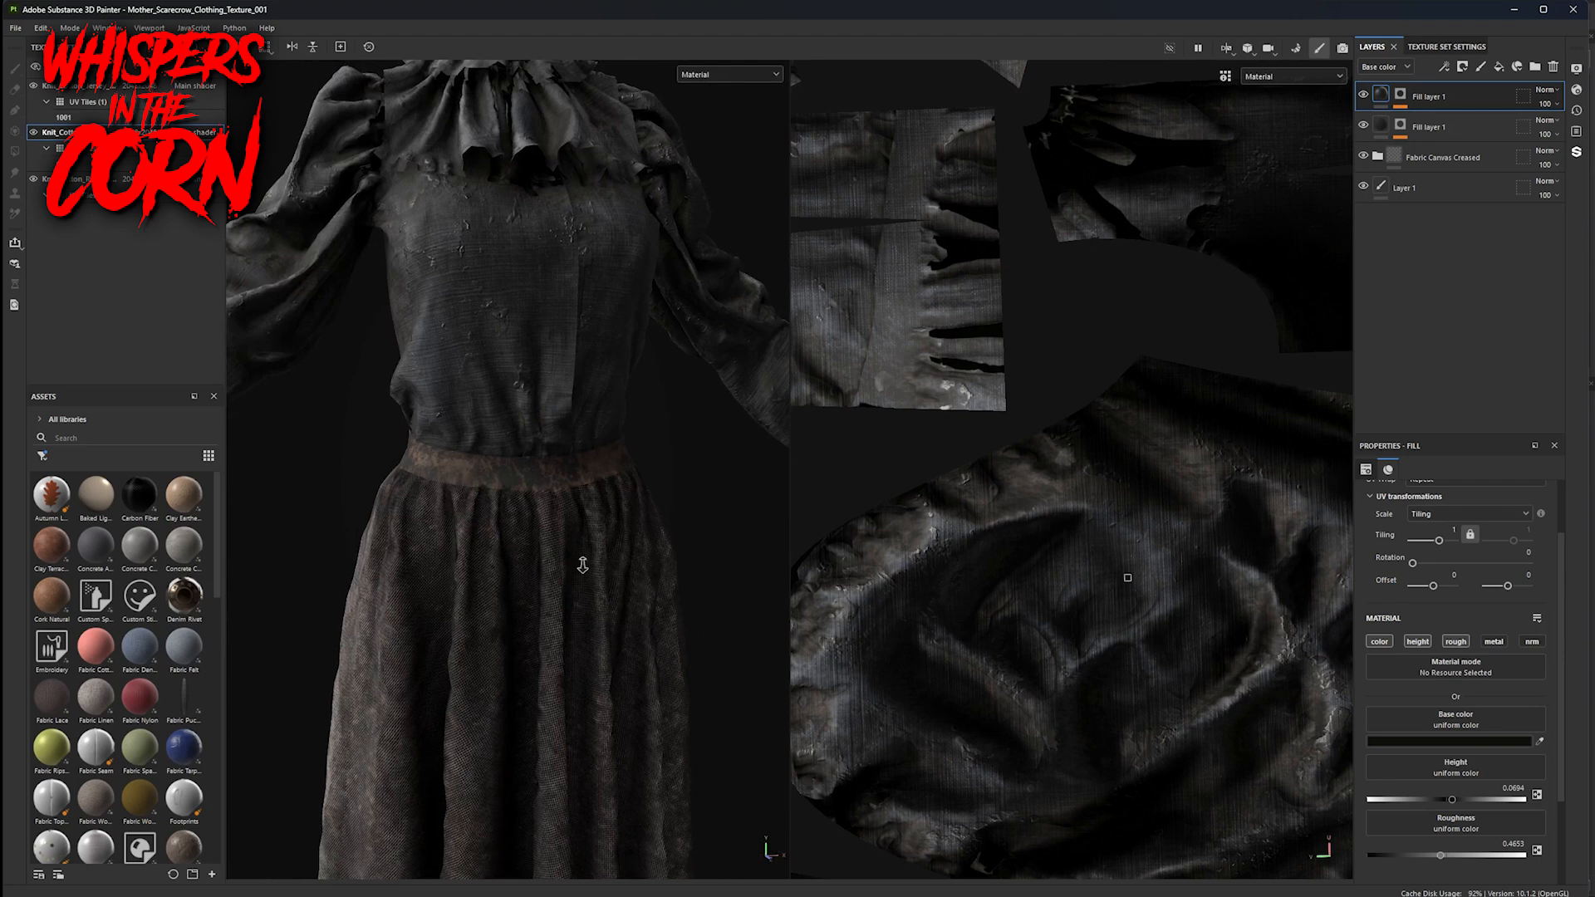
alt+right_drag(582, 565, 521, 543)
alt+middle_drag(520, 543, 565, 798)
alt+right_drag(466, 532, 615, 573)
alt+drag(515, 523, 573, 510)
alt+middle_drag(573, 510, 551, 507)
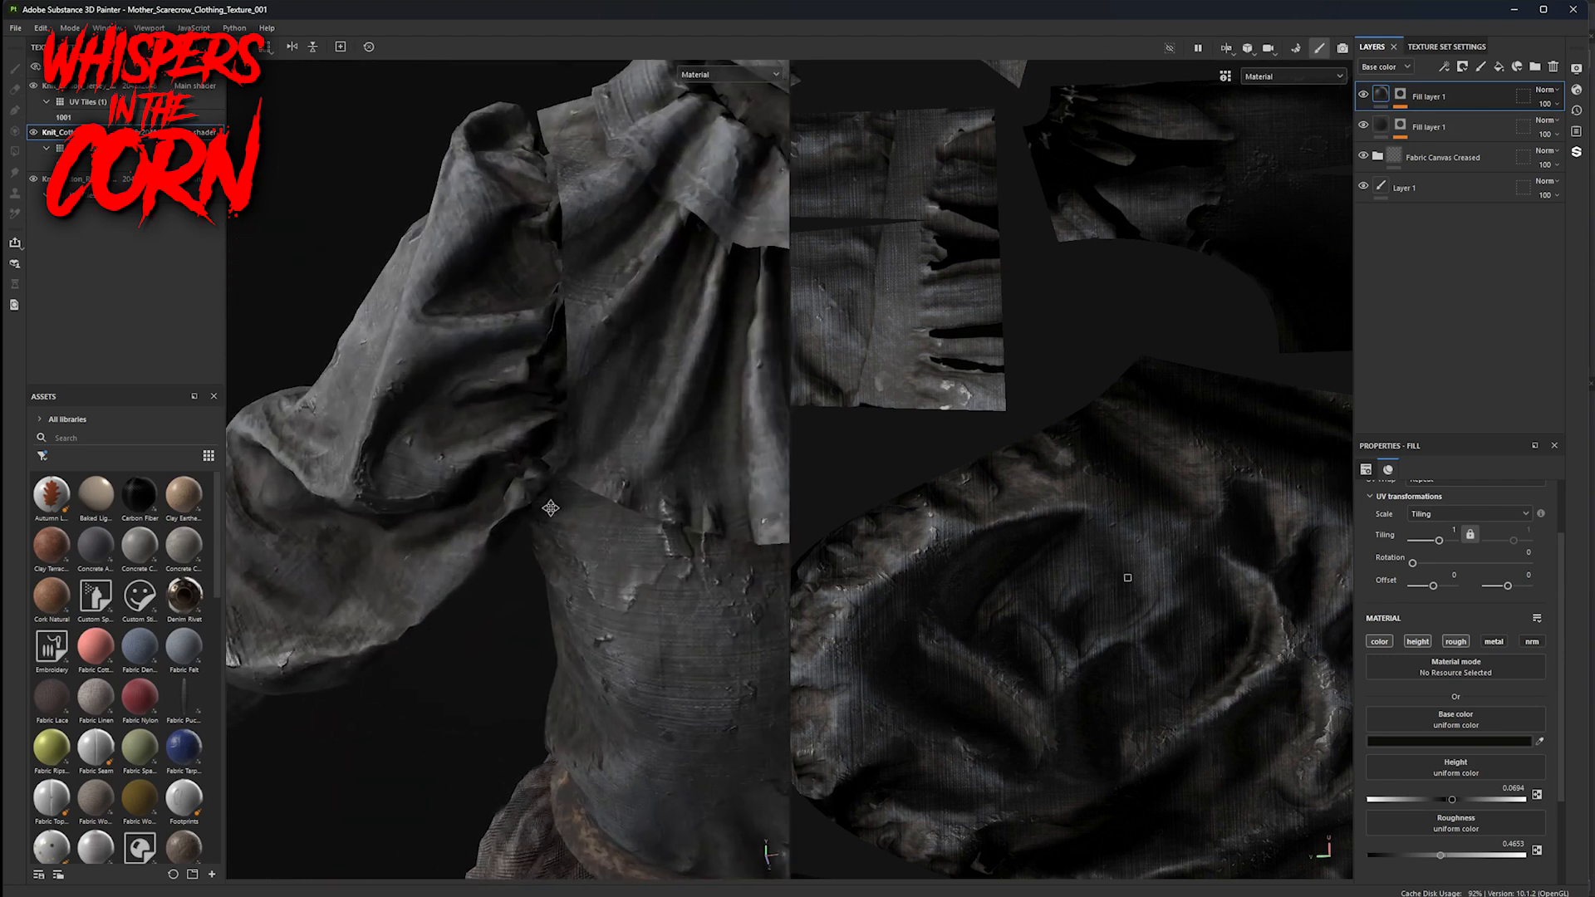
alt+drag(551, 507, 377, 508)
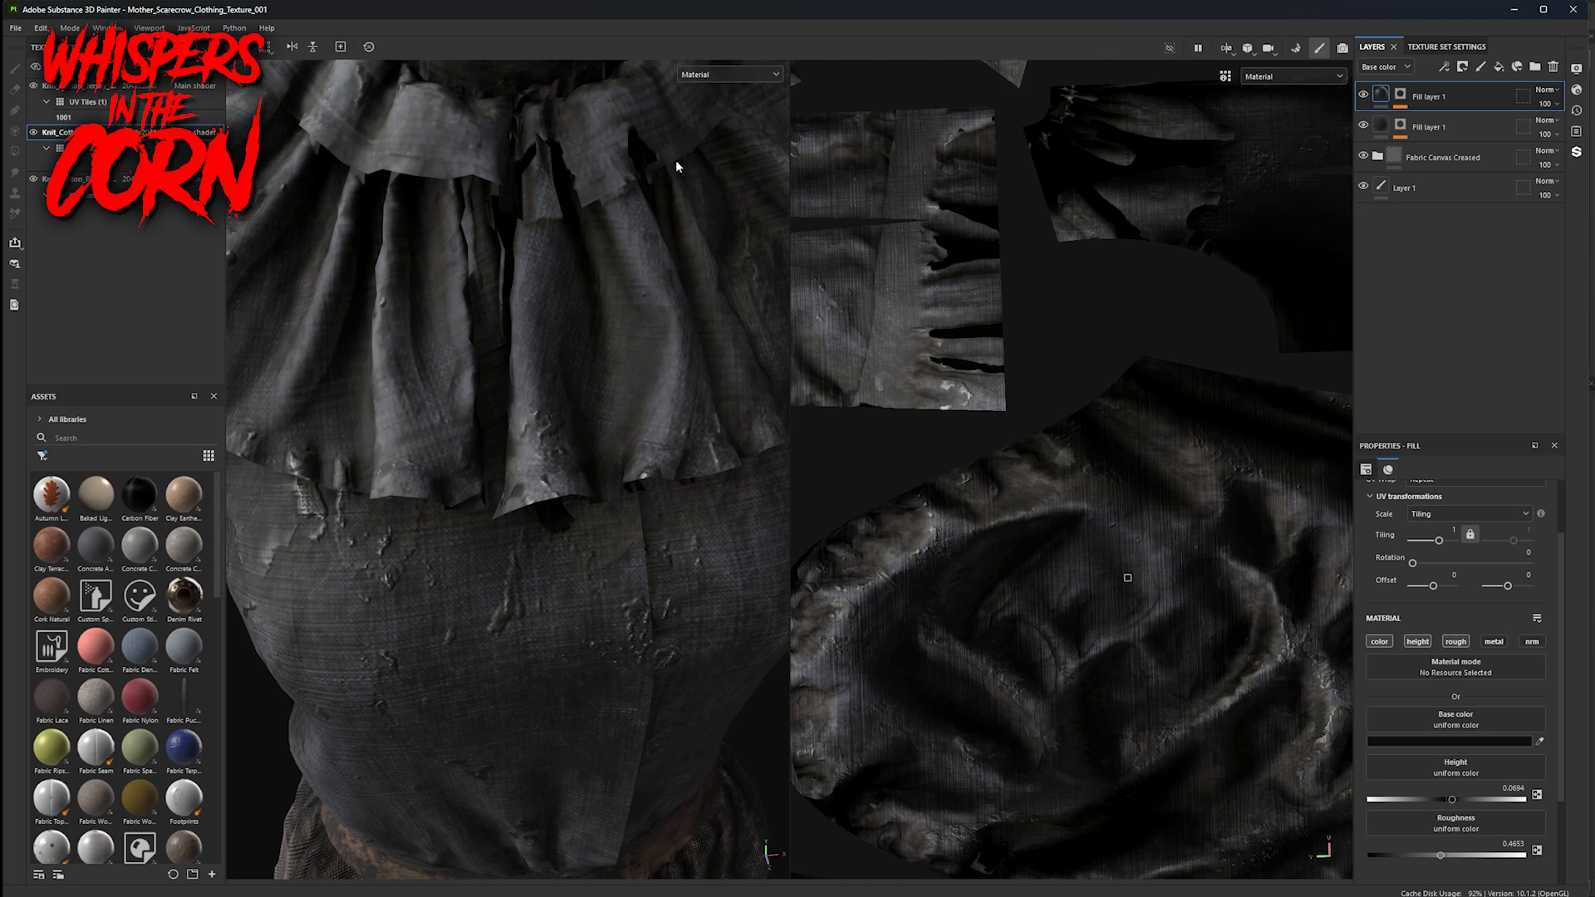
scroll(596, 512, down, 4)
alt+drag(596, 512, 558, 573)
alt+middle_drag(558, 574, 538, 437)
alt+drag(538, 445, 373, 481)
alt+right_drag(374, 481, 619, 503)
alt+drag(619, 503, 522, 557)
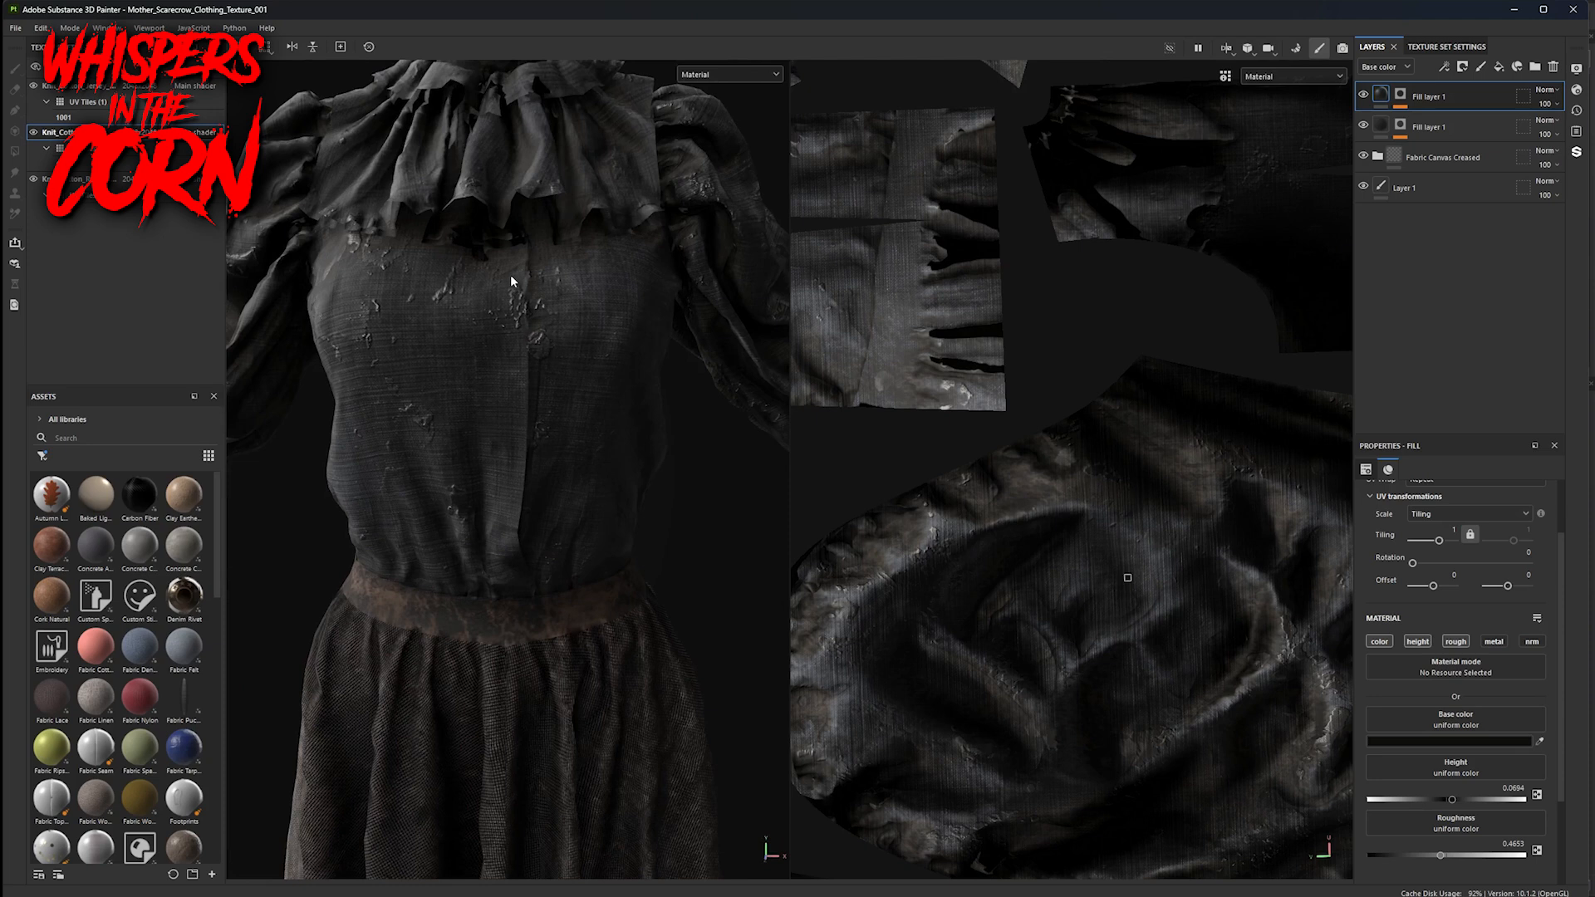
- Examine the skirt's worn fabric from the belt down to the hem, viewing its folds from several sides
alt+right_drag(518, 418, 552, 531)
alt+drag(552, 531, 595, 599)
alt+middle_drag(595, 598, 548, 456)
alt+right_drag(549, 456, 419, 542)
alt+middle_drag(419, 542, 516, 299)
alt+right_drag(516, 299, 592, 621)
alt+middle_drag(592, 621, 573, 482)
alt+right_drag(573, 482, 610, 572)
alt+drag(610, 571, 515, 575)
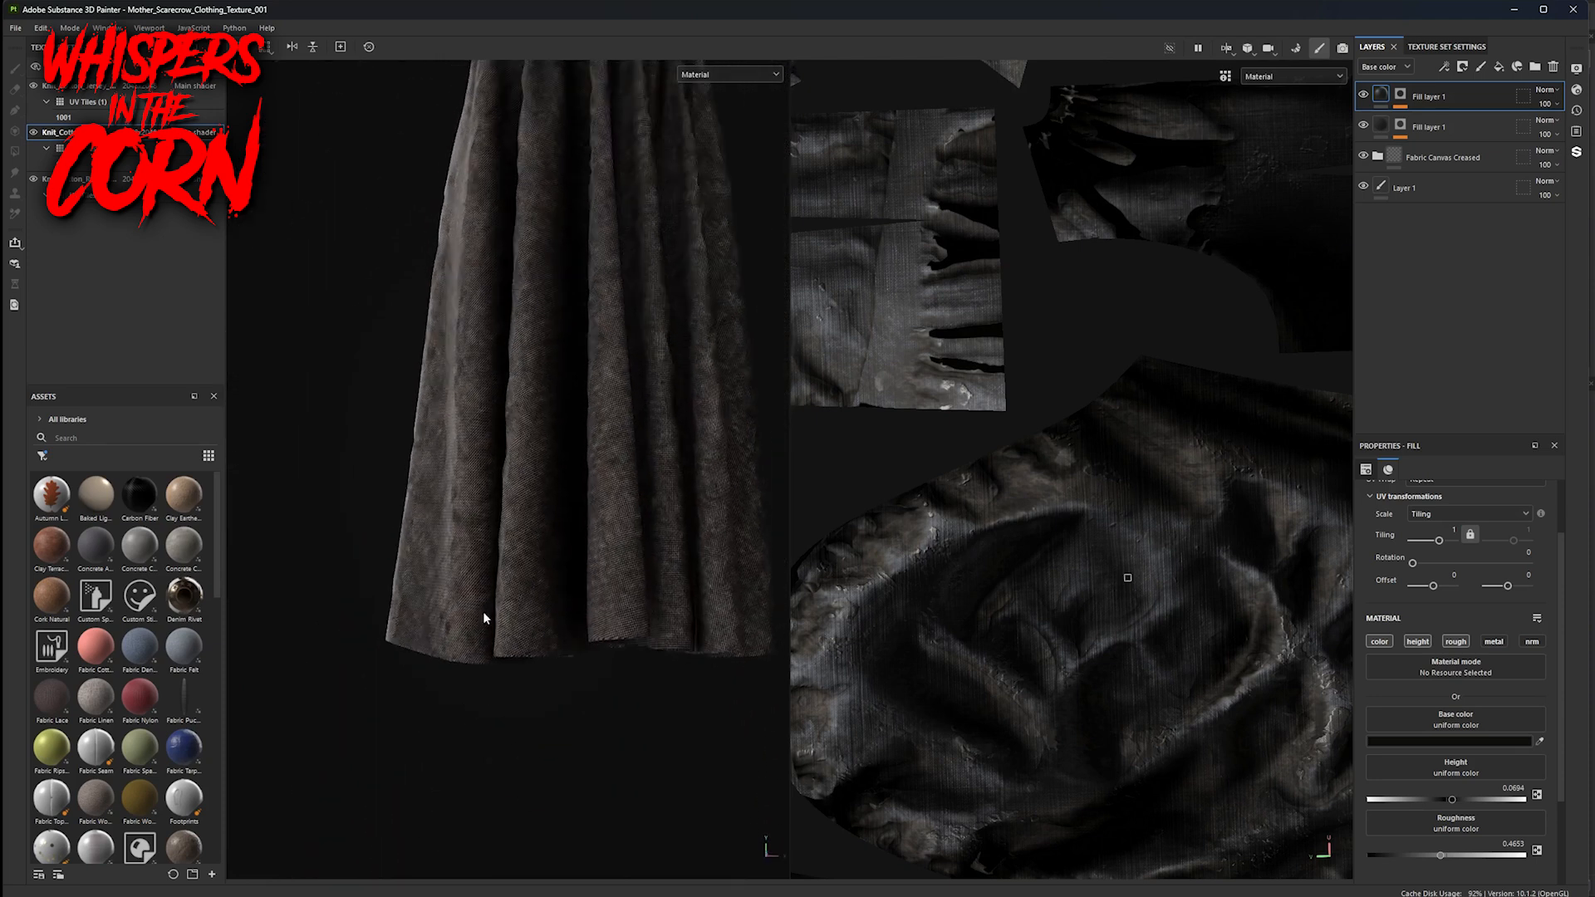
alt+drag(766, 619, 438, 526)
alt+drag(545, 619, 457, 651)
alt+right_drag(457, 652, 525, 457)
alt+middle_drag(525, 457, 491, 706)
alt+drag(455, 583, 495, 541)
alt+middle_drag(495, 541, 462, 484)
mouse_move(462, 484)
alt+right_down()
mouse_move(527, 523)
mouse_move(485, 505)
alt+right_up()
alt+drag(484, 506, 479, 505)
mouse_move(479, 505)
alt+right_down()
mouse_move(521, 516)
mouse_move(456, 526)
alt+right_up()
alt+drag(455, 527, 530, 457)
alt+middle_drag(530, 457, 492, 571)
mouse_move(465, 571)
alt+mouse_down()
mouse_move(488, 575)
mouse_move(290, 581)
mouse_move(445, 573)
alt+mouse_up()
alt+drag(571, 296, 514, 515)
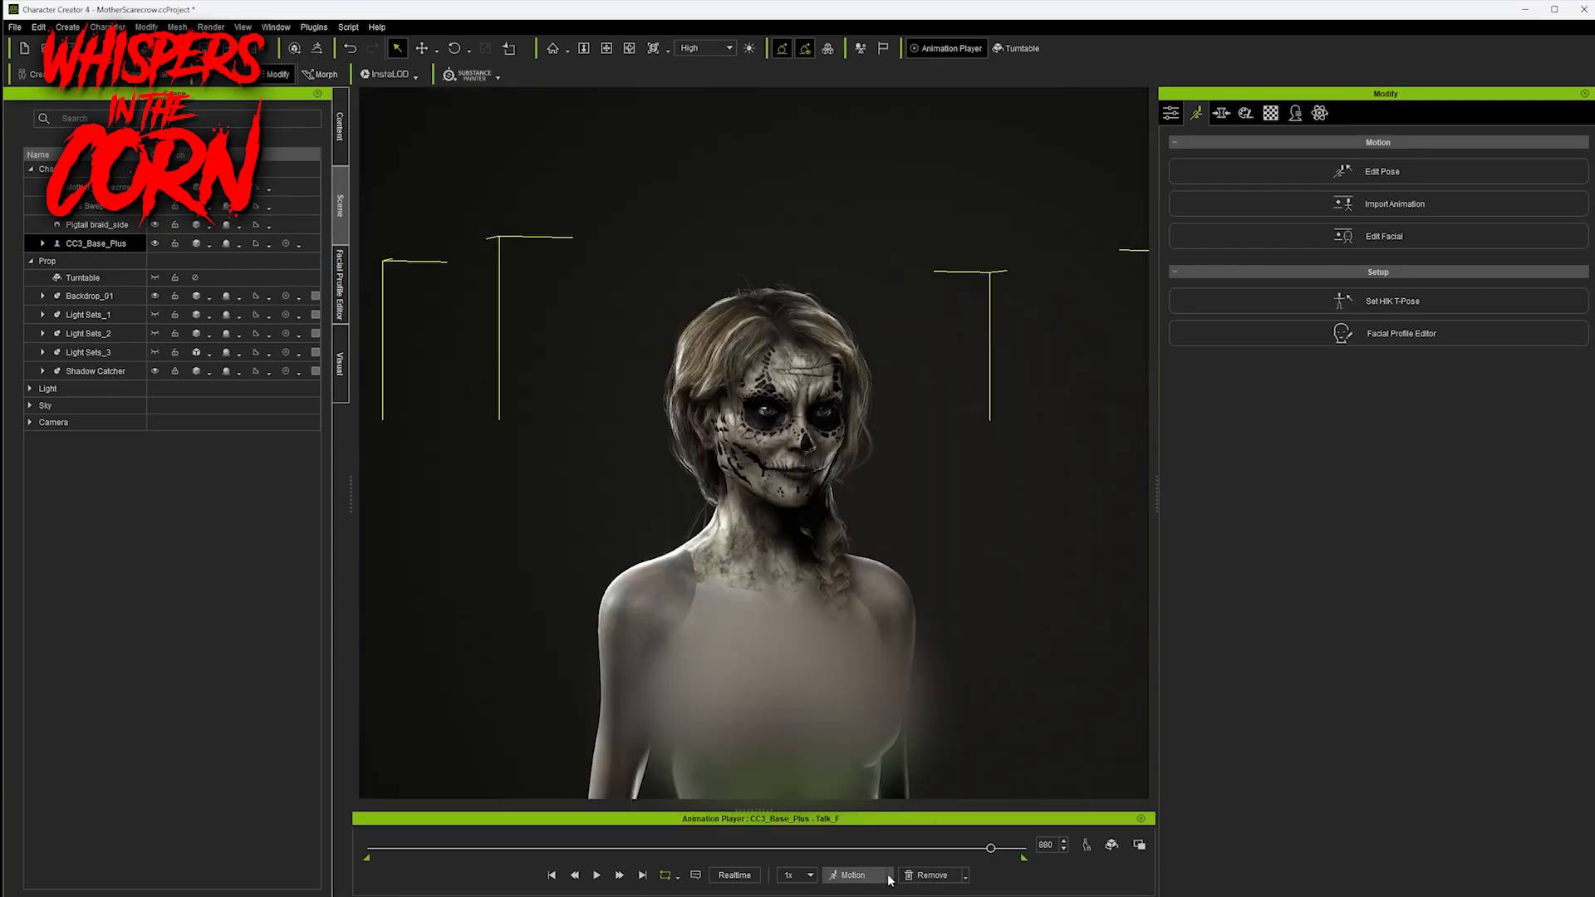
- Switch to the scarecrow mother project in Character Creator 4 and examine the finished dress on the character
click(889, 879)
mouse_move(757, 664)
right_down()
mouse_move(1587, 540)
mouse_move(1263, 541)
mouse_move(758, 688)
right_up()
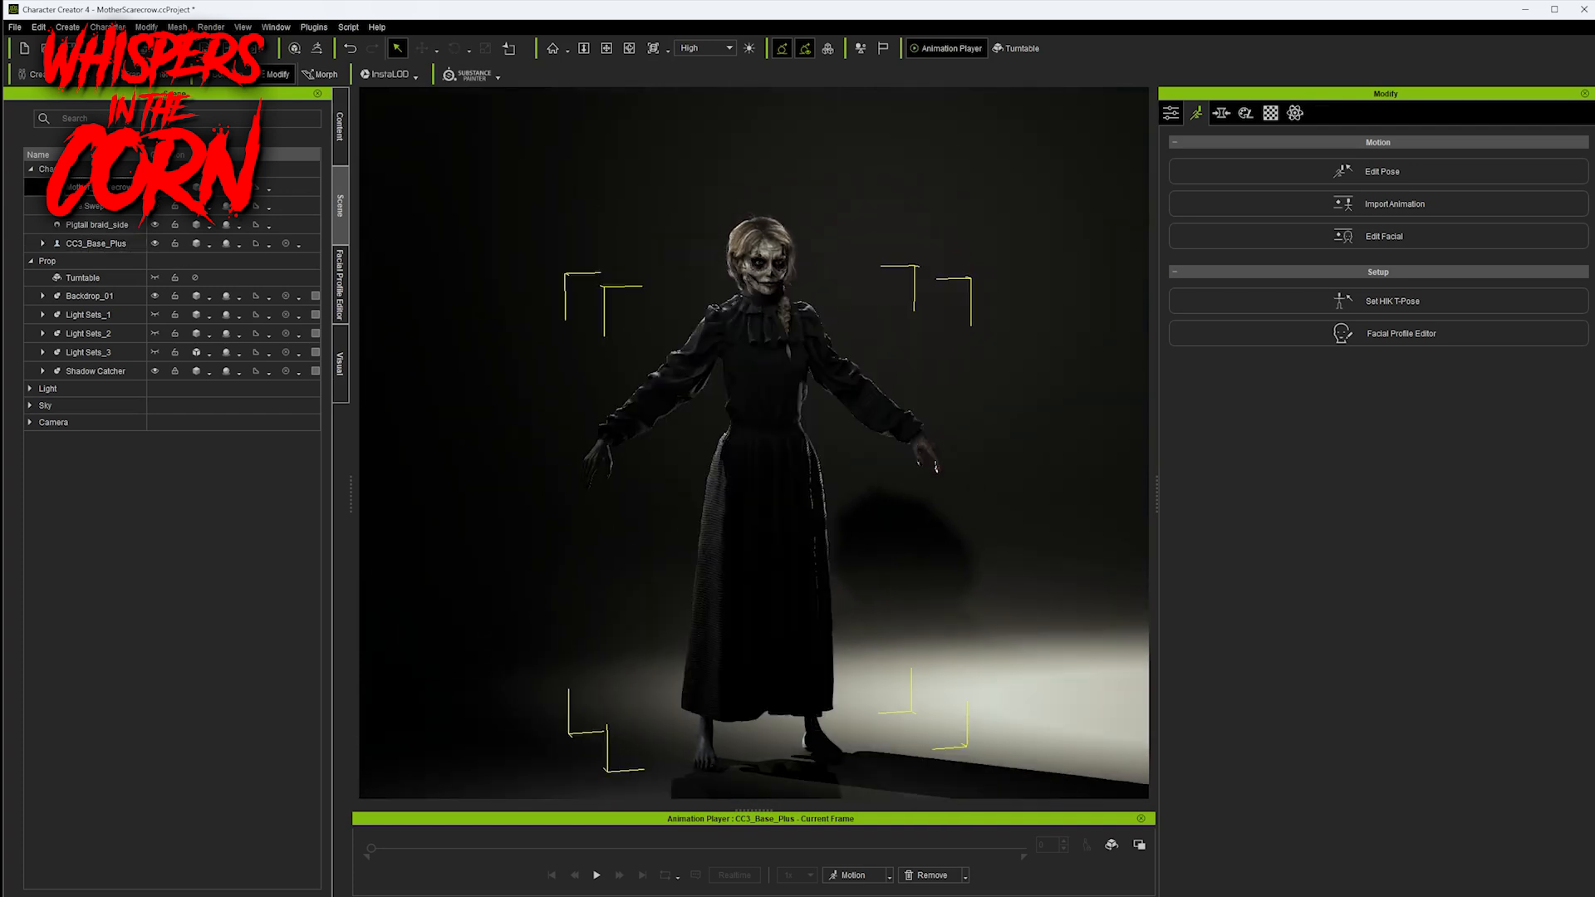
right_drag(601, 576, 712, 473)
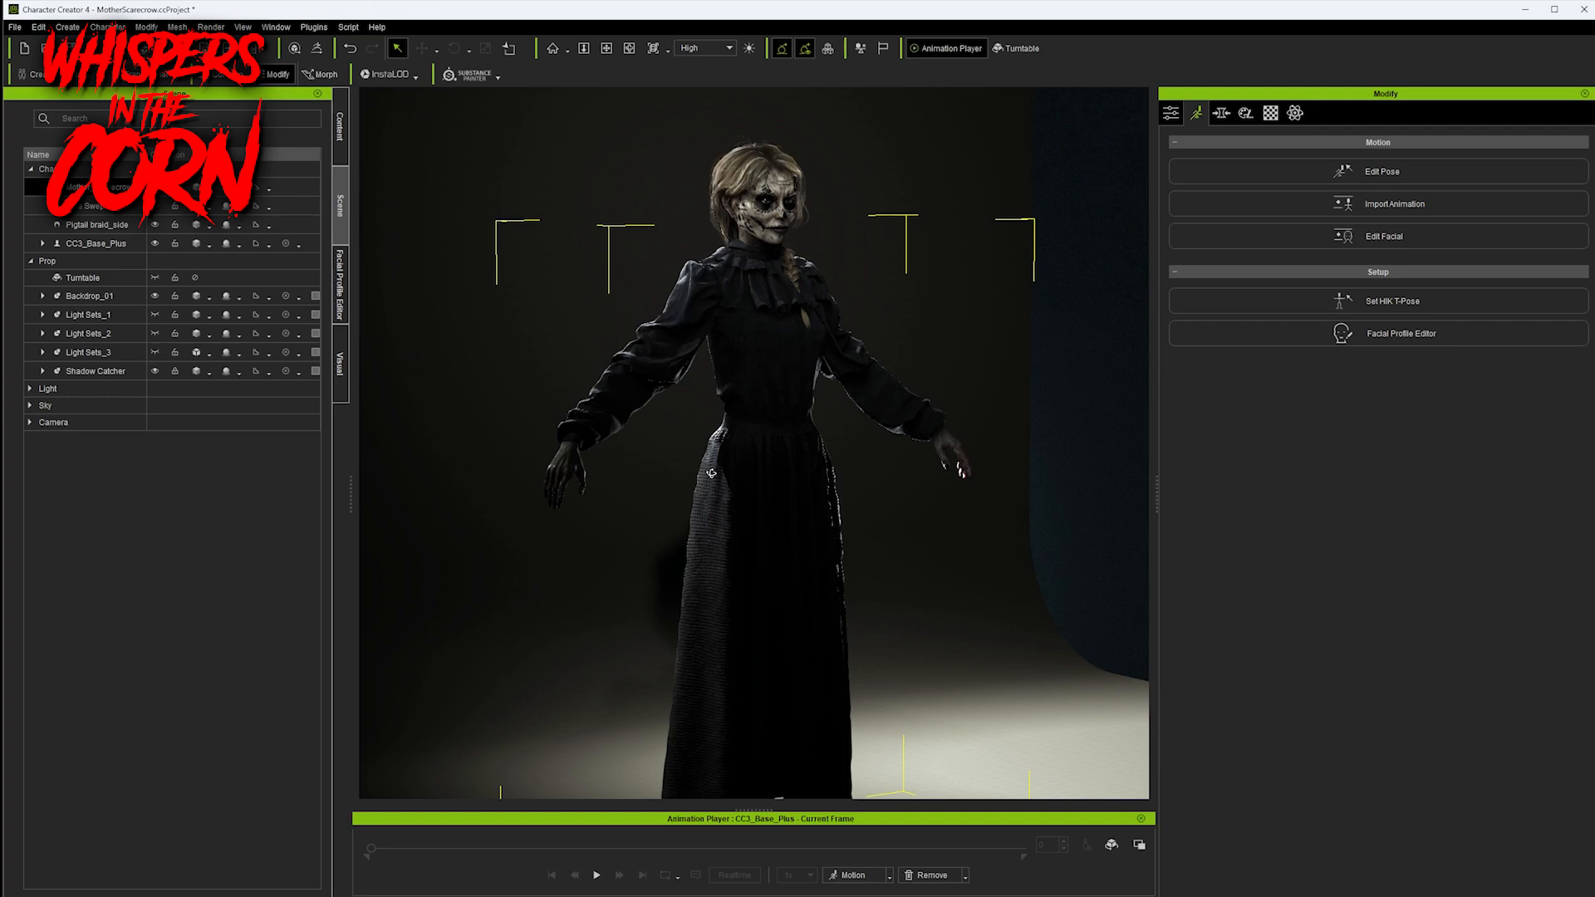
right_drag(883, 537, 813, 268)
right_drag(781, 542, 736, 416)
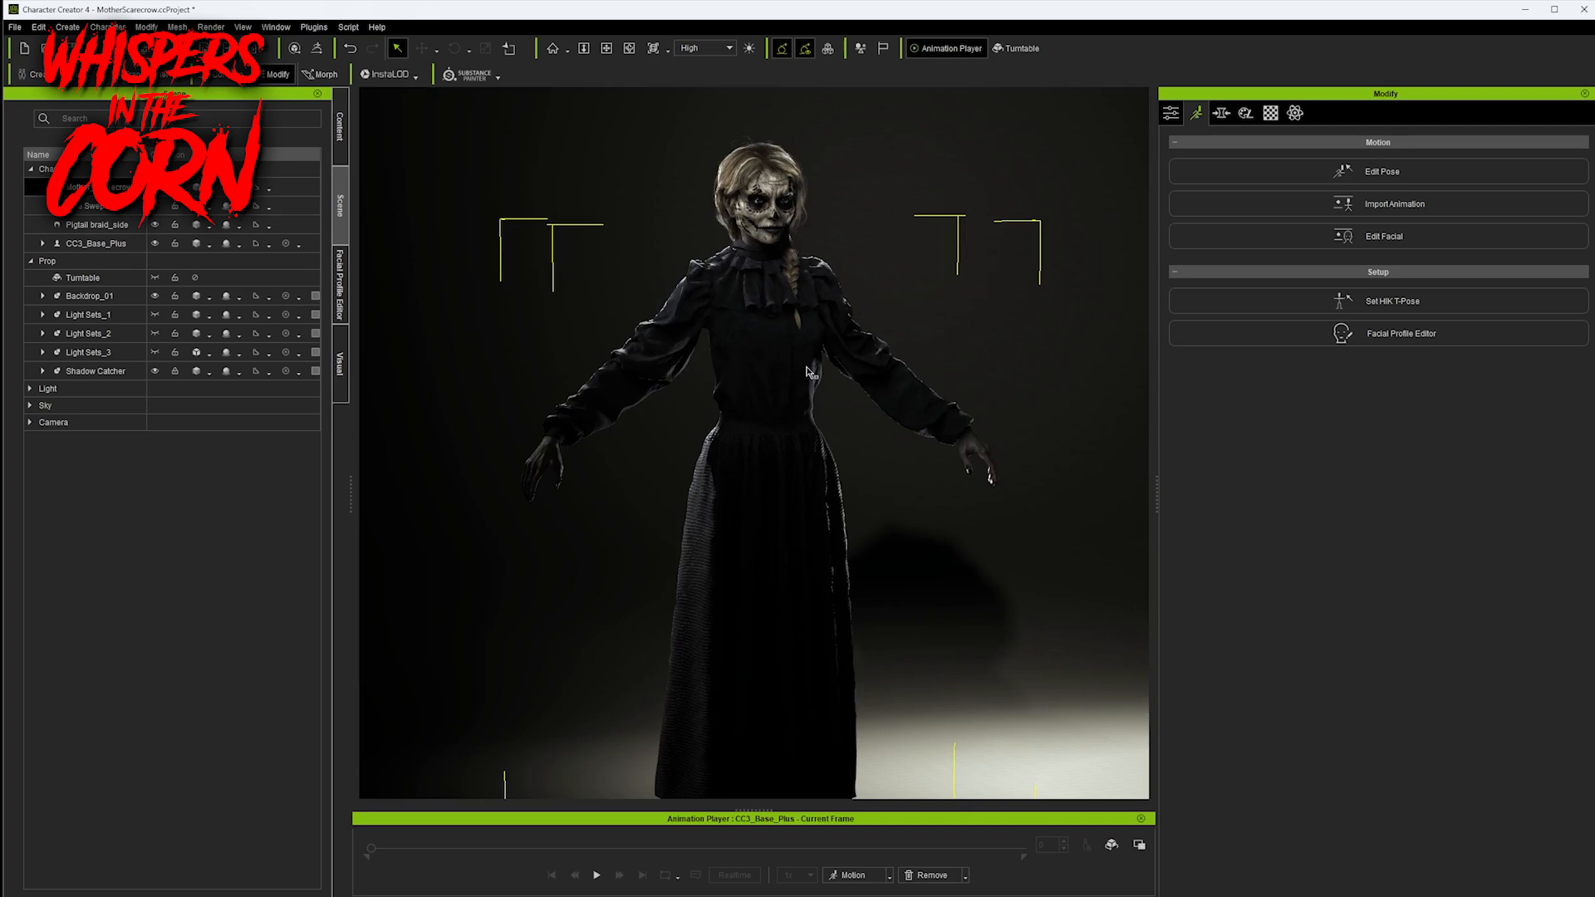
- Open the dress in Edit Mesh, examine its wireframe on the blouse and skirt from back and front, and exit mesh editing
click(1171, 113)
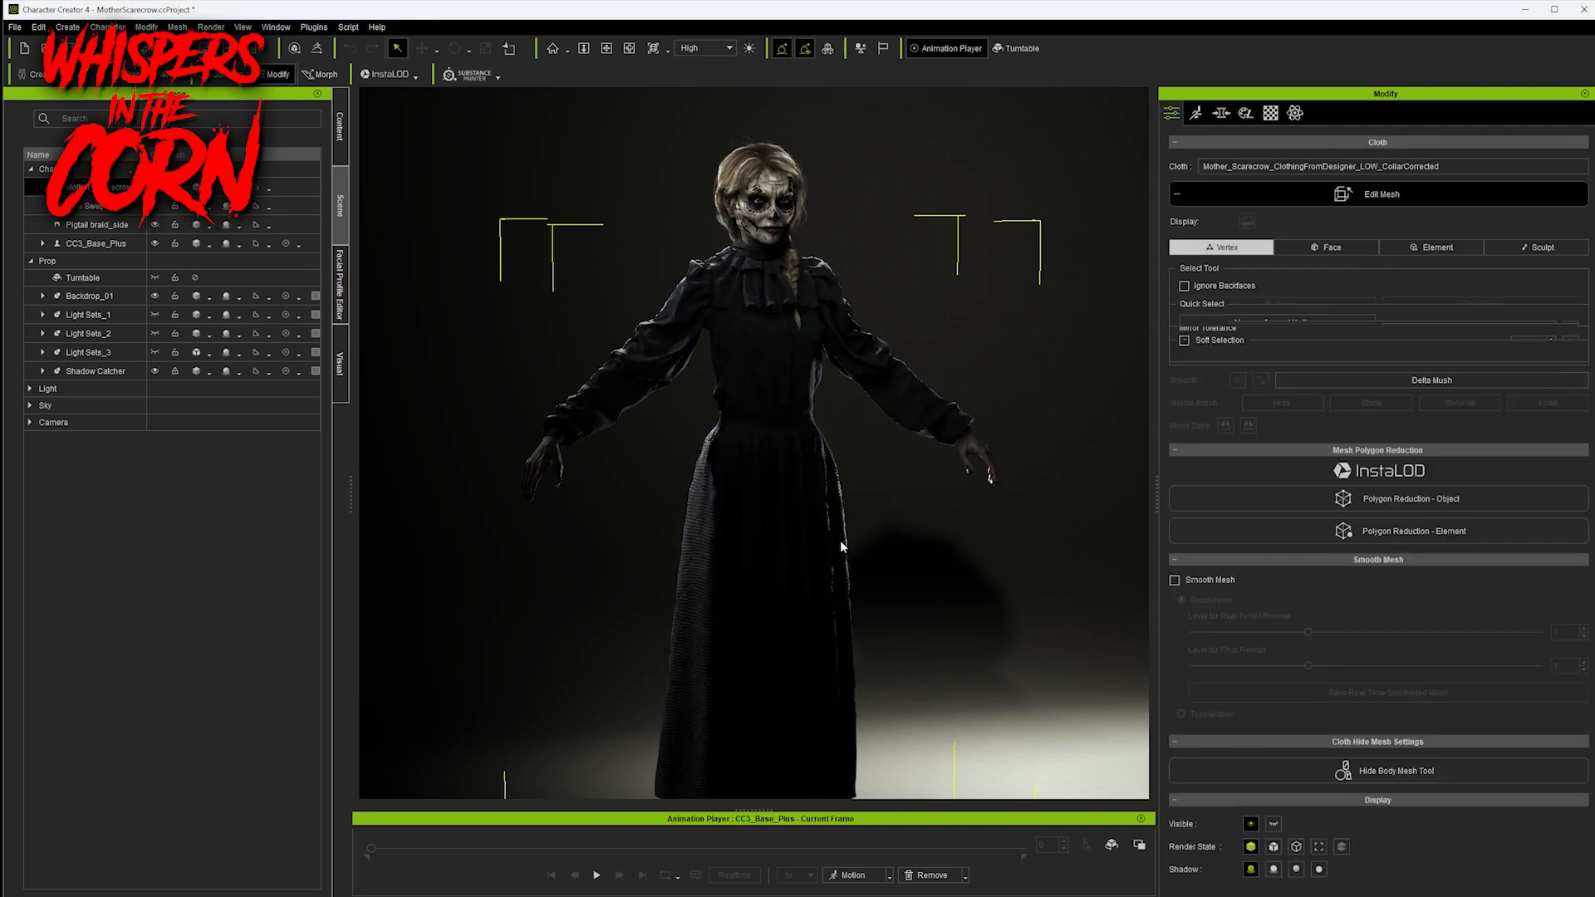
right_drag(654, 529, 847, 502)
right_drag(812, 329, 794, 330)
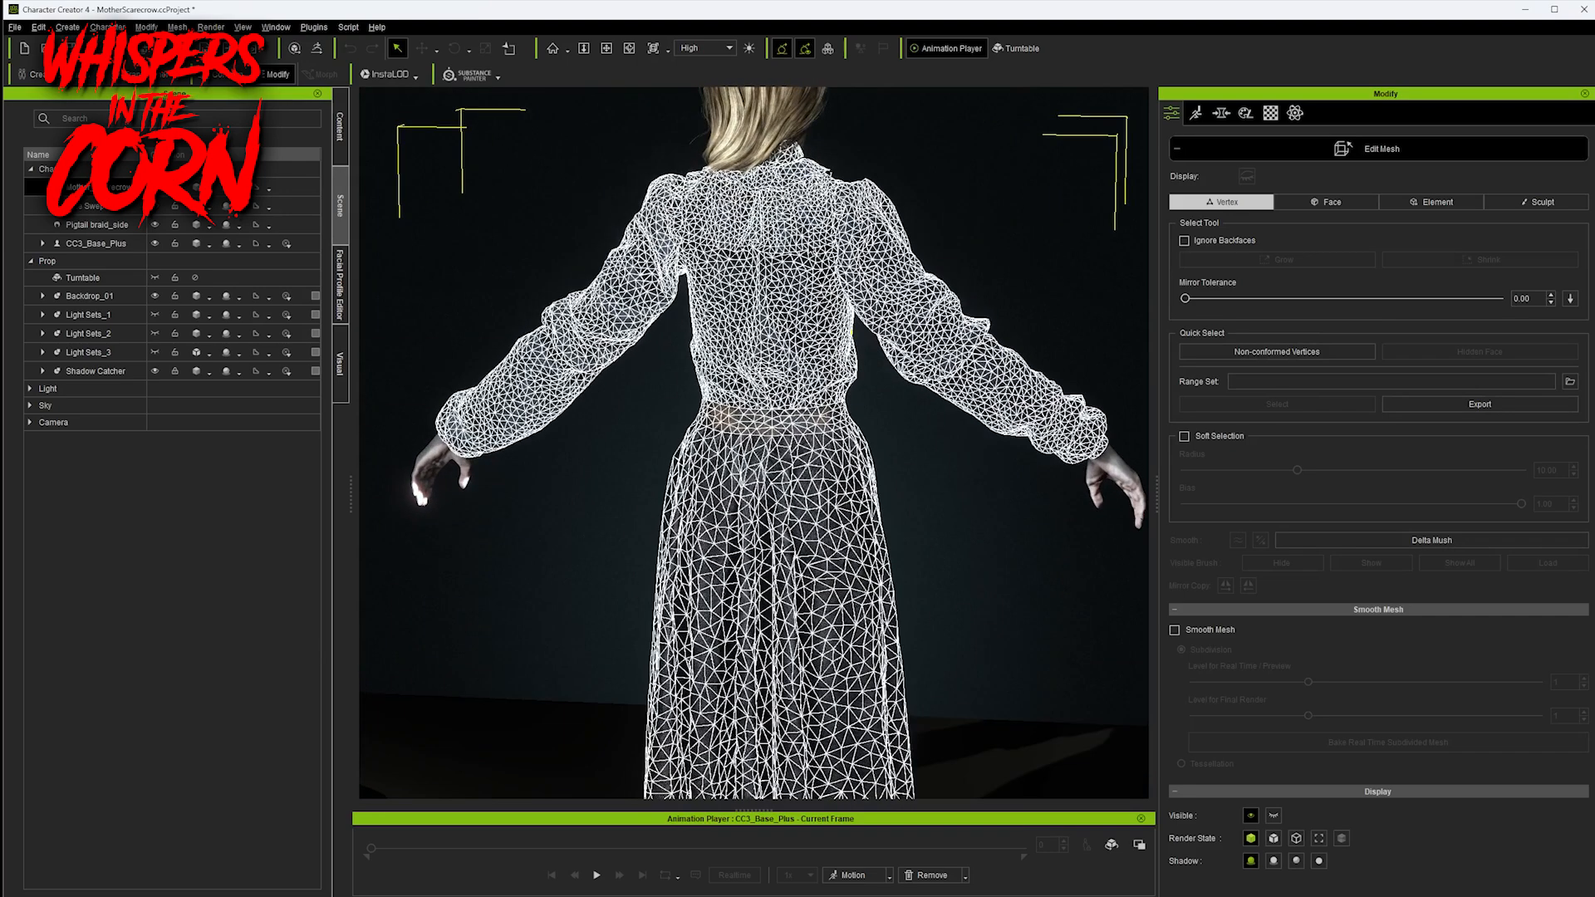
right_drag(941, 515, 199, 490)
middle_drag(810, 311, 810, 409)
mouse_move(809, 410)
right_down()
mouse_move(784, 410)
mouse_move(808, 412)
right_up()
middle_drag(788, 607, 780, 378)
right_drag(798, 378, 776, 378)
middle_drag(774, 380, 778, 534)
mouse_move(724, 526)
right_down()
mouse_move(743, 525)
mouse_move(713, 517)
right_up()
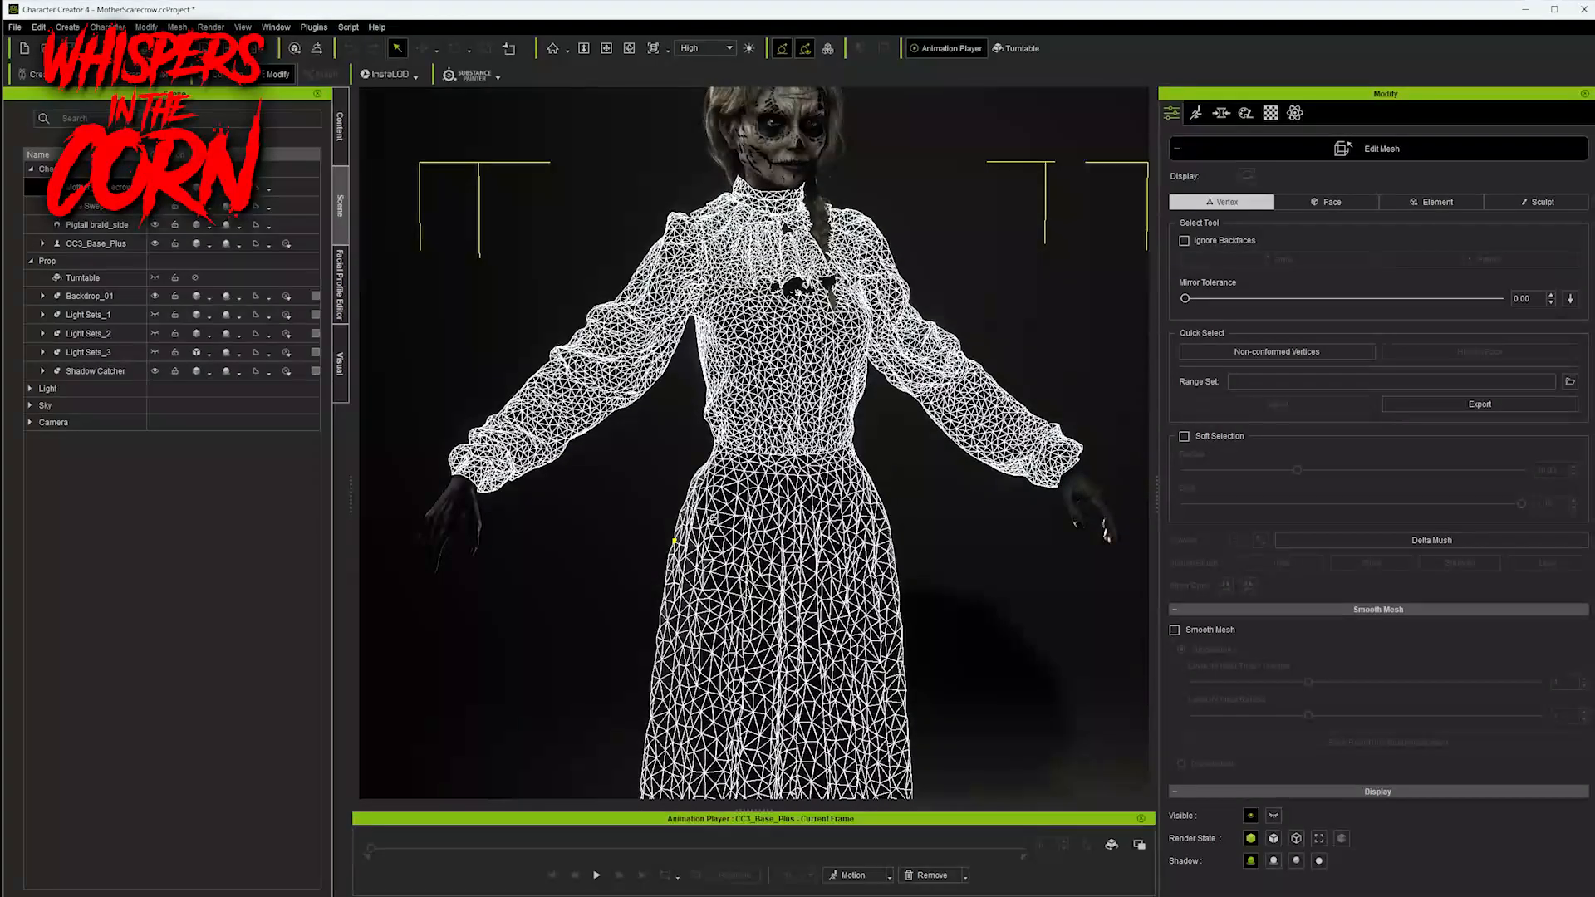
click(1240, 142)
- Examine the textured dress on the character from behind and along the skirt down to the hem
right_drag(780, 551, 755, 479)
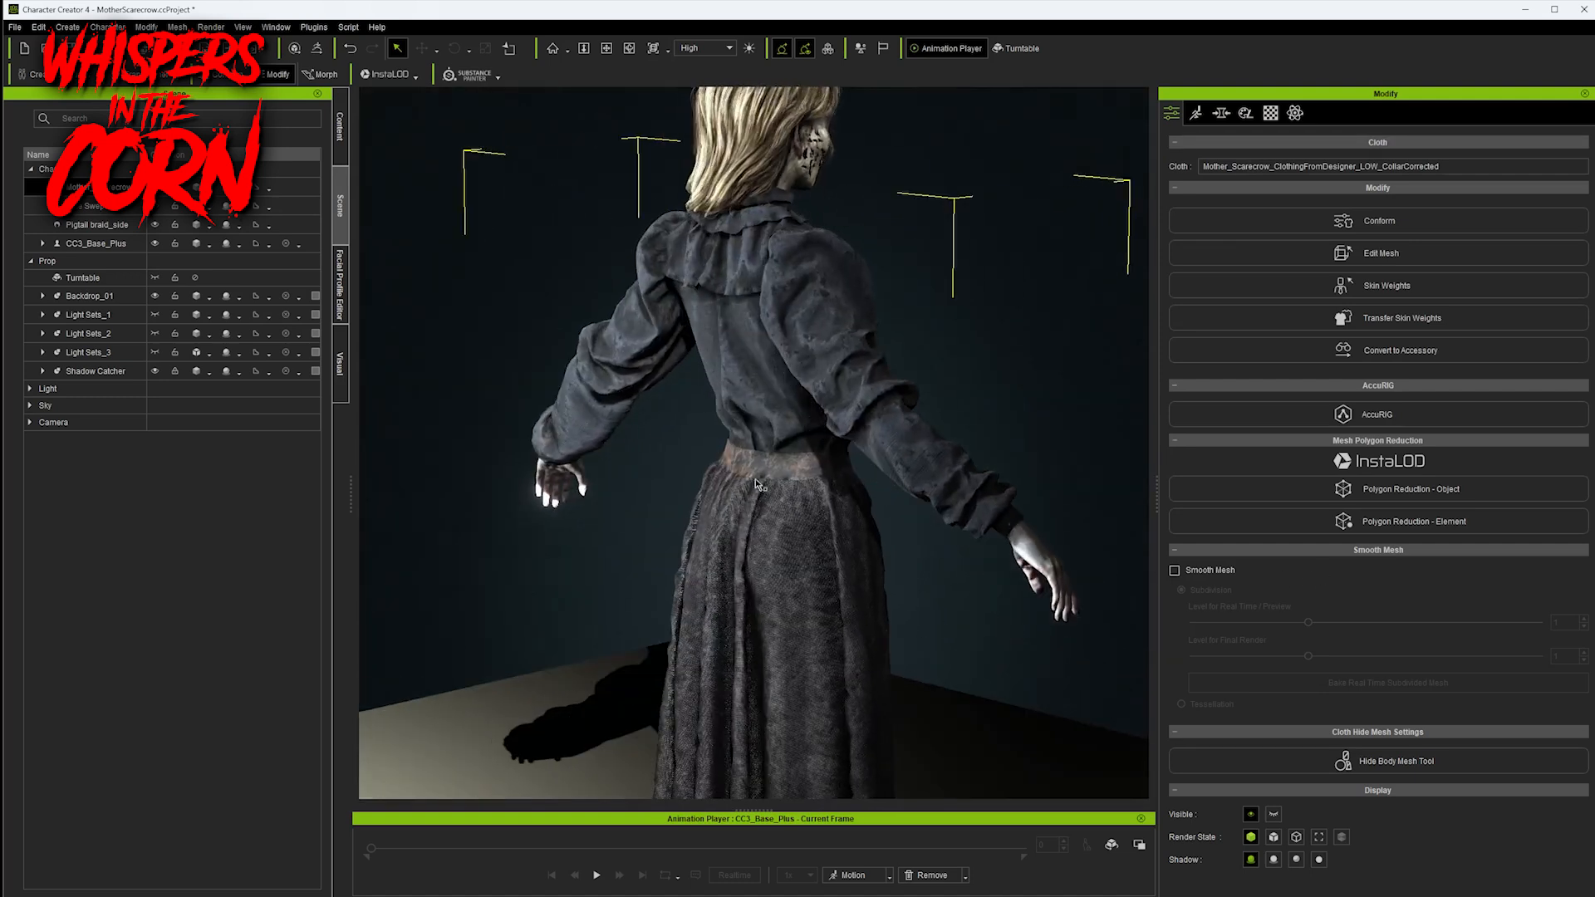
right_drag(861, 724, 950, 737)
middle_drag(950, 737, 876, 541)
right_drag(876, 541, 424, 573)
- Load the female acting motion Posing_F onto the character
click(891, 875)
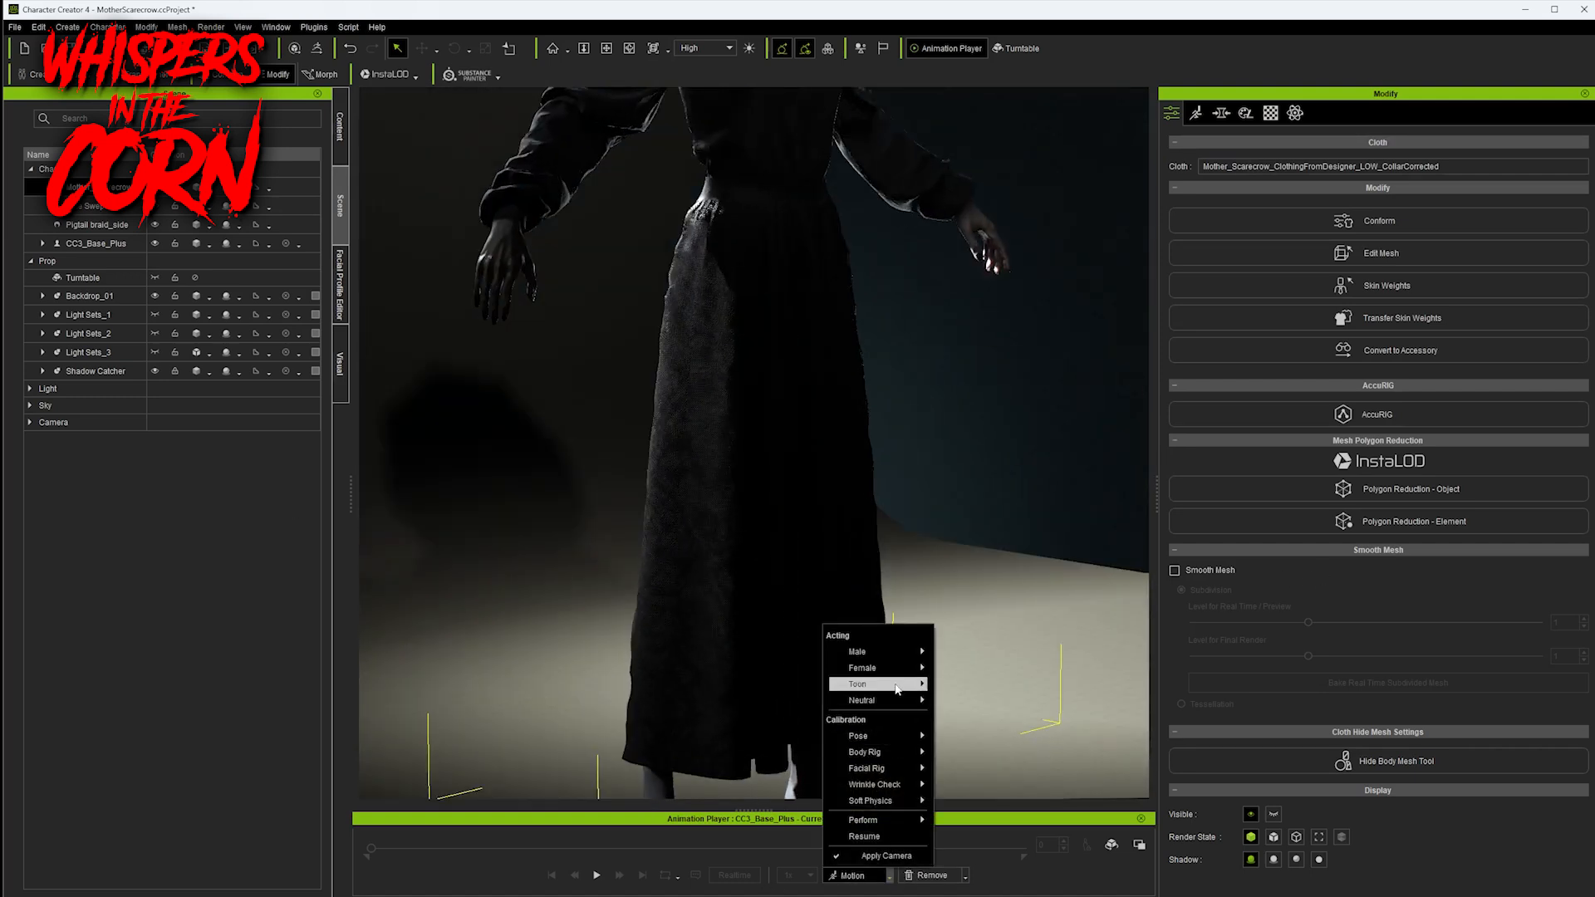
mouse_move(914, 670)
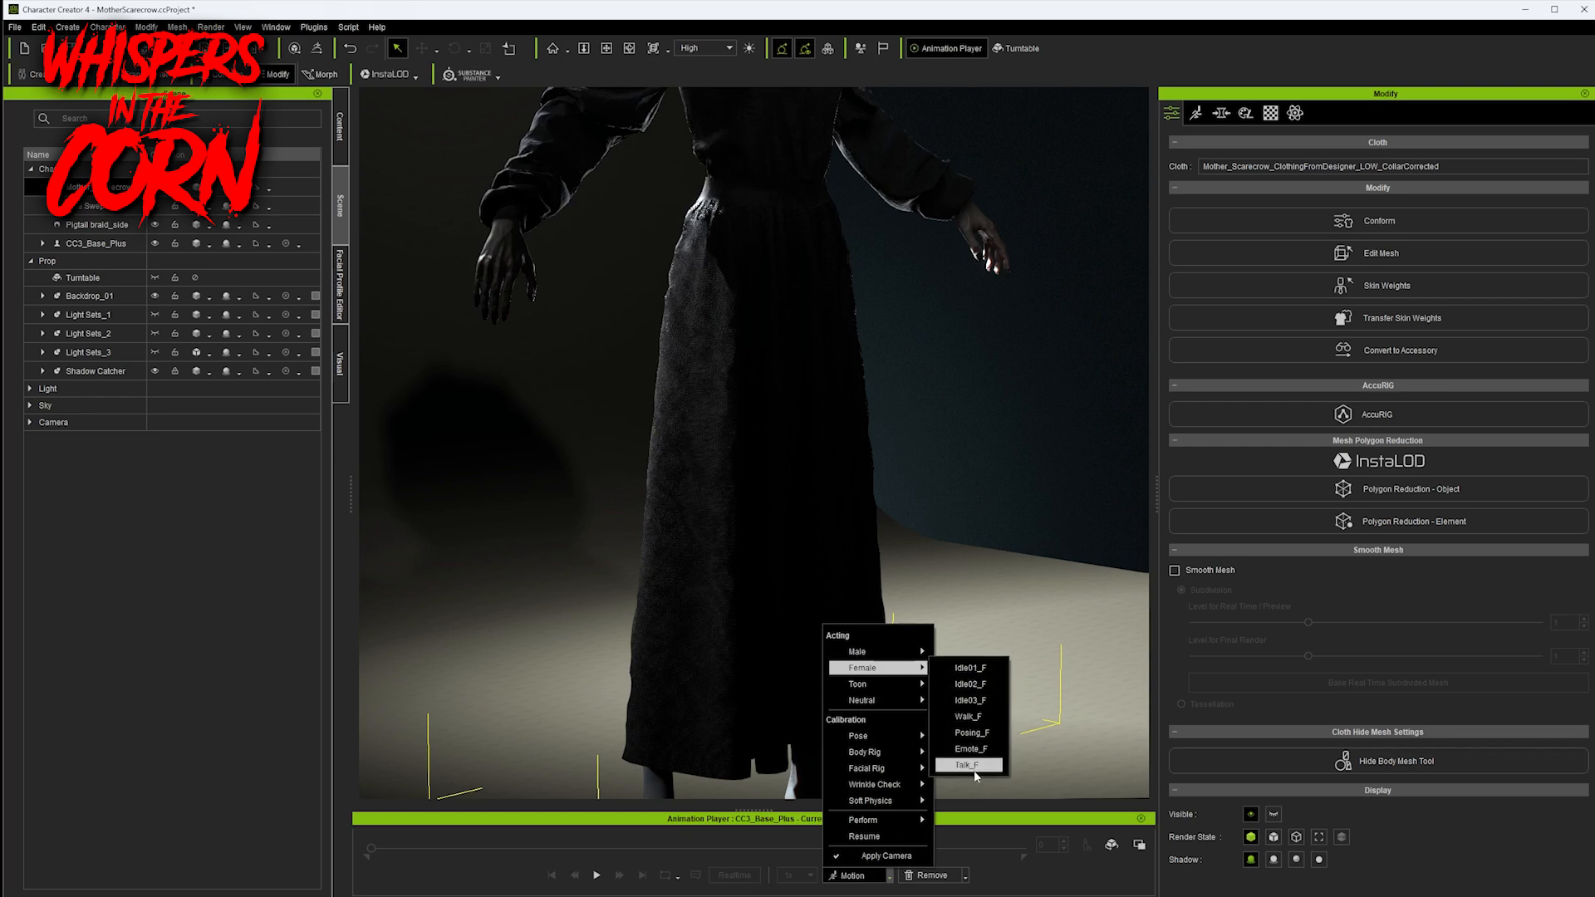
click(969, 732)
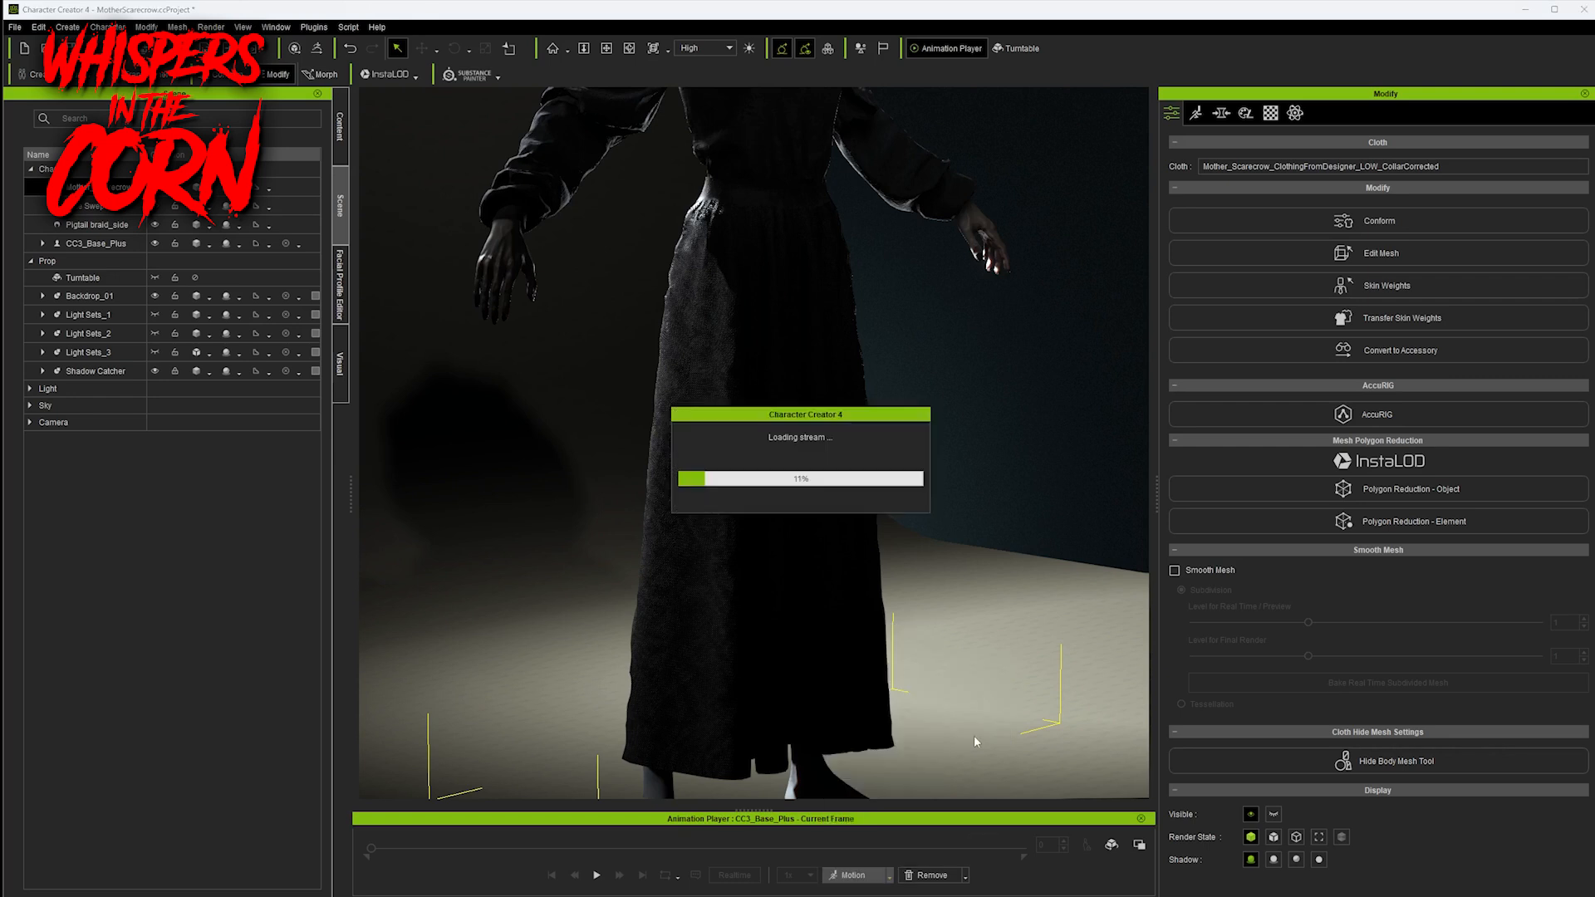